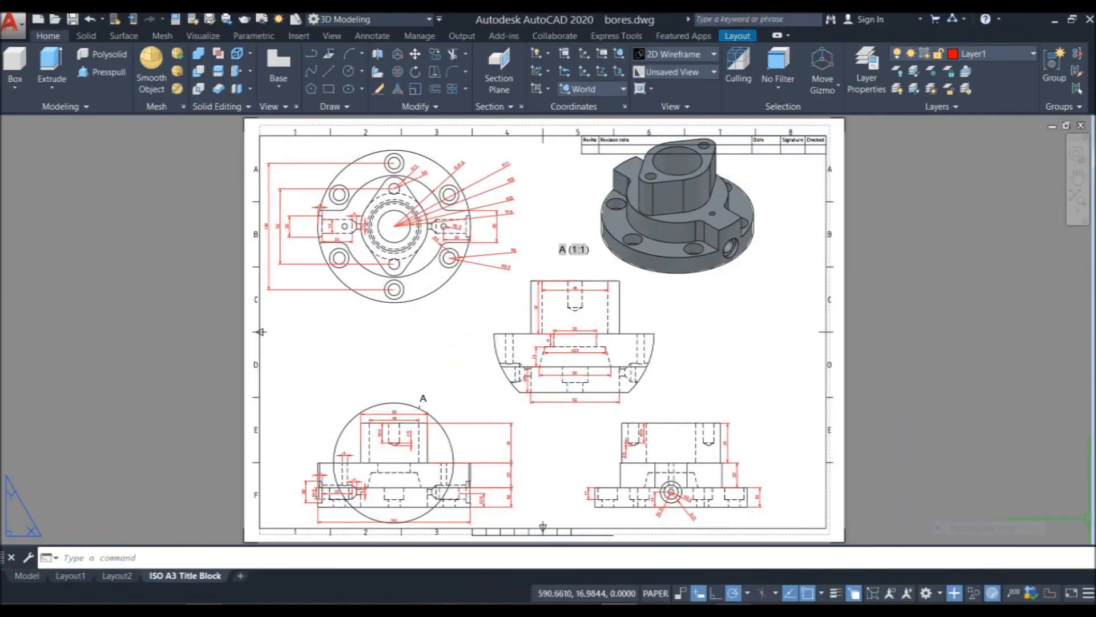
- Tile the bores.dwg and Drawing1.dwg windows vertically so both drawings sit side by side
click(331, 37)
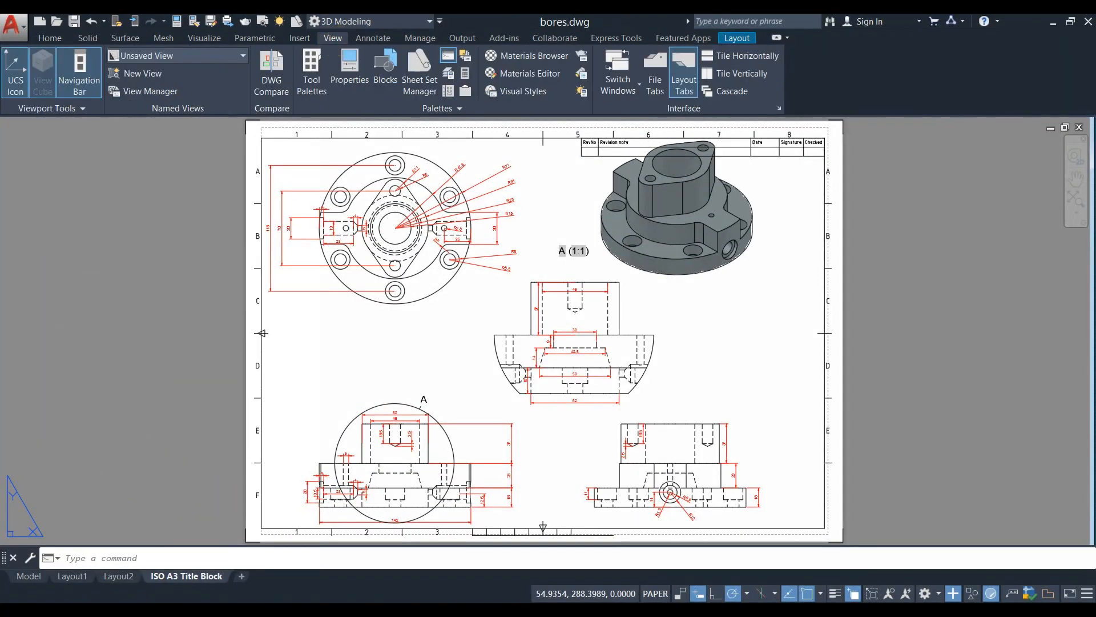
click(717, 73)
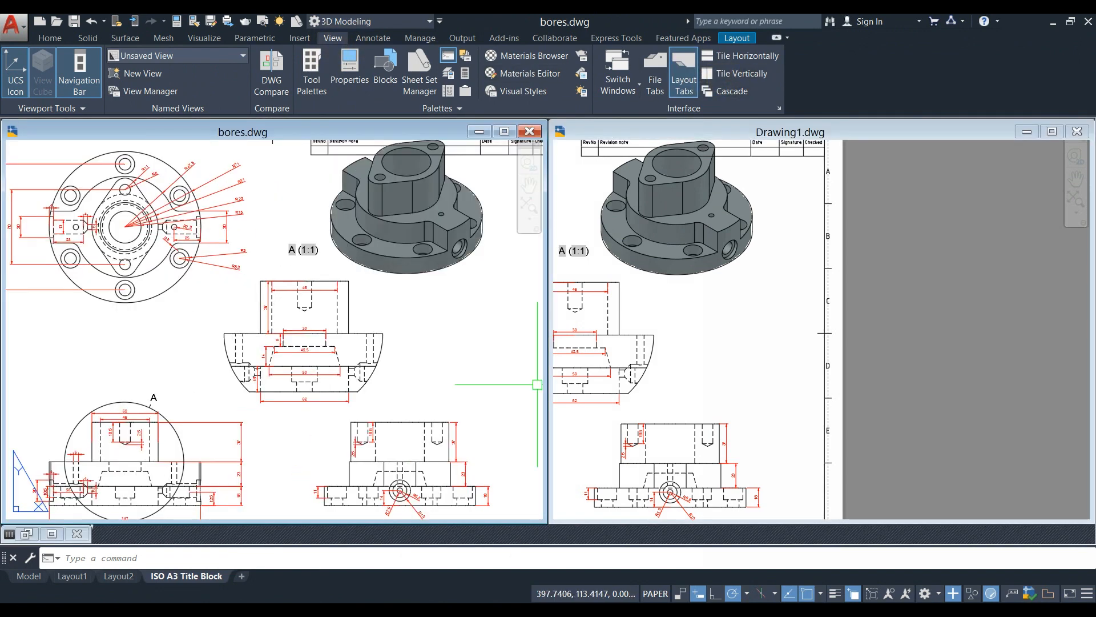
click(615, 484)
click(453, 521)
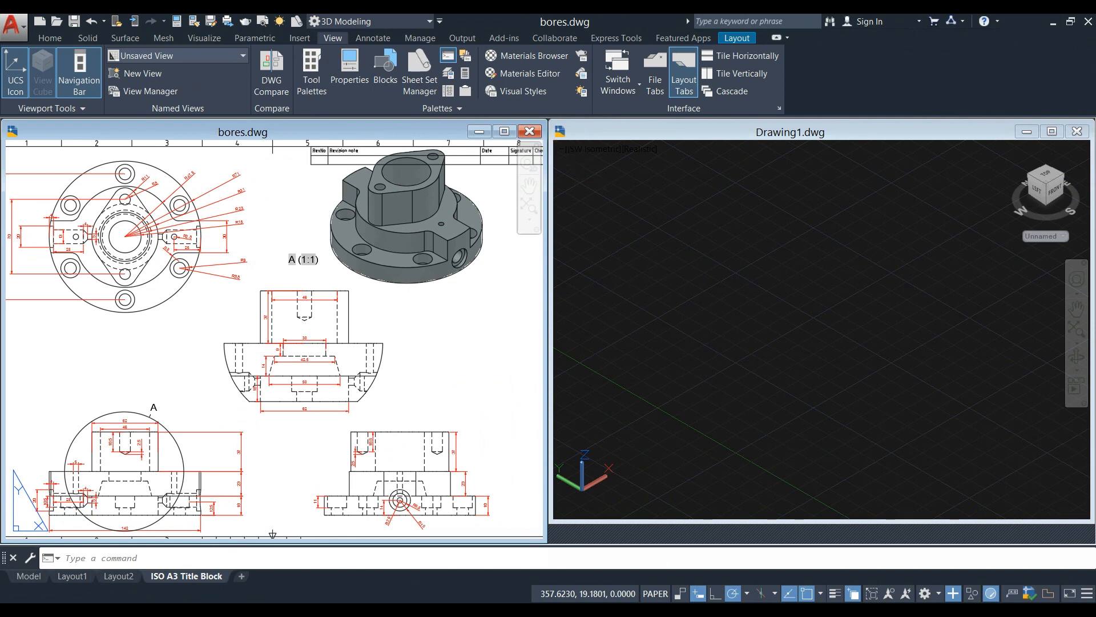
- Set Drawing1.dwg to the Top view
click(575, 149)
click(575, 150)
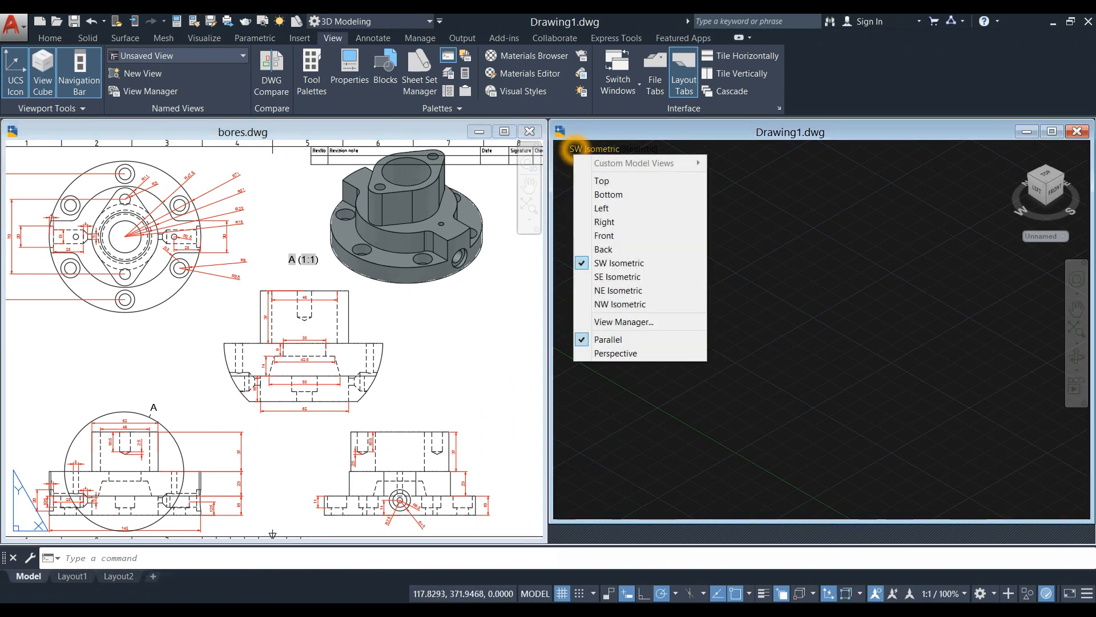
click(591, 179)
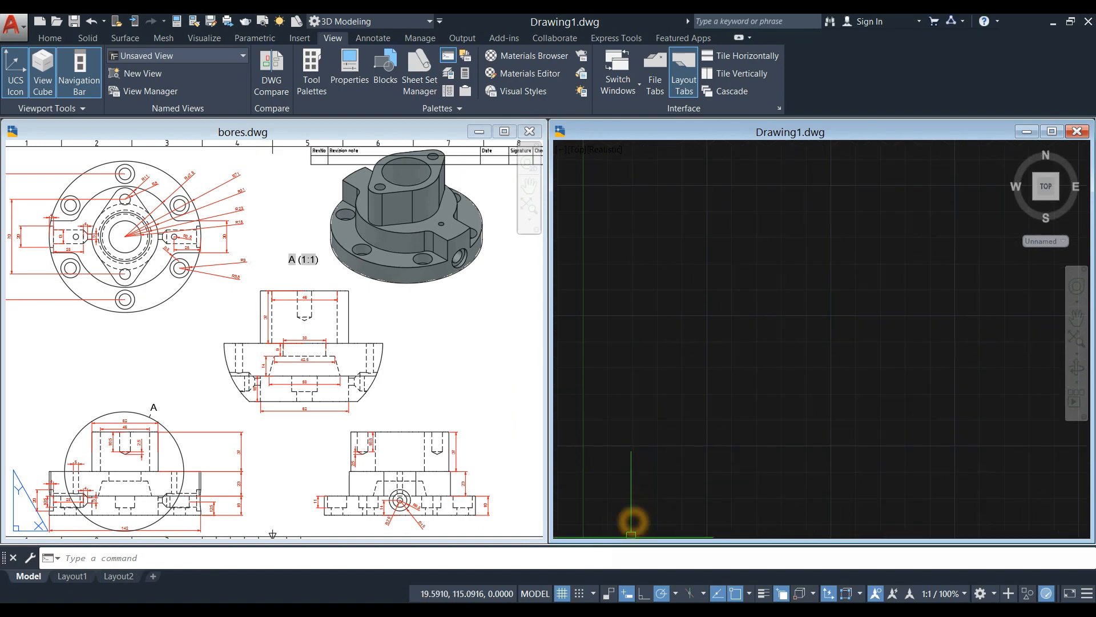
- Examine the isometric picture and the dimensioned top view of the flange in bores.dwg
click(150, 320)
middle_drag(149, 319, 365, 311)
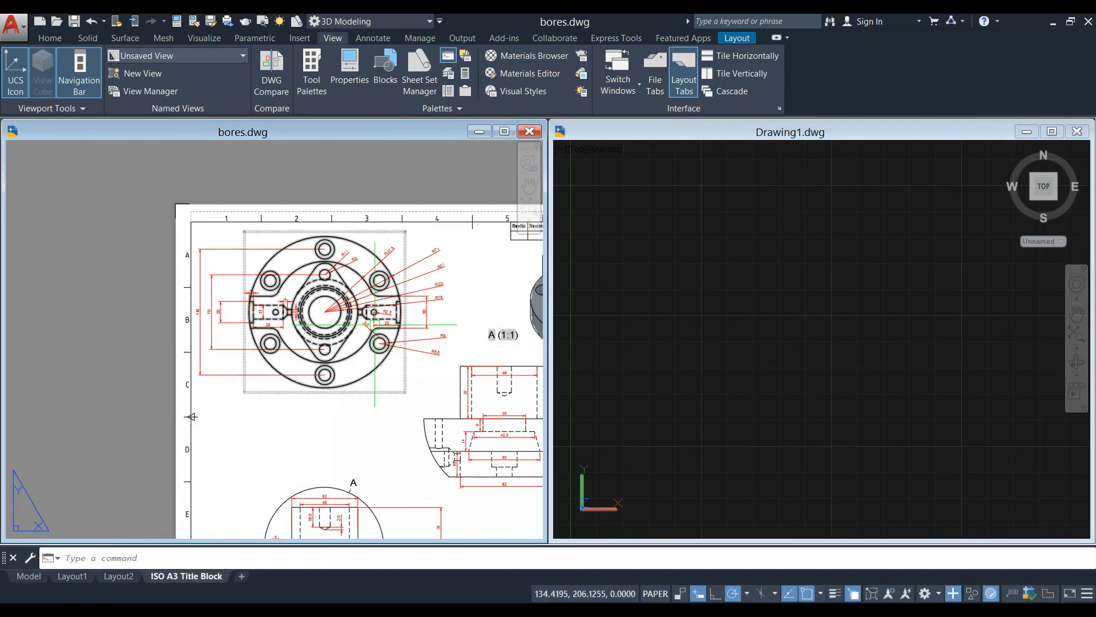
scroll(365, 311, up, 4)
scroll(320, 261, down, 4)
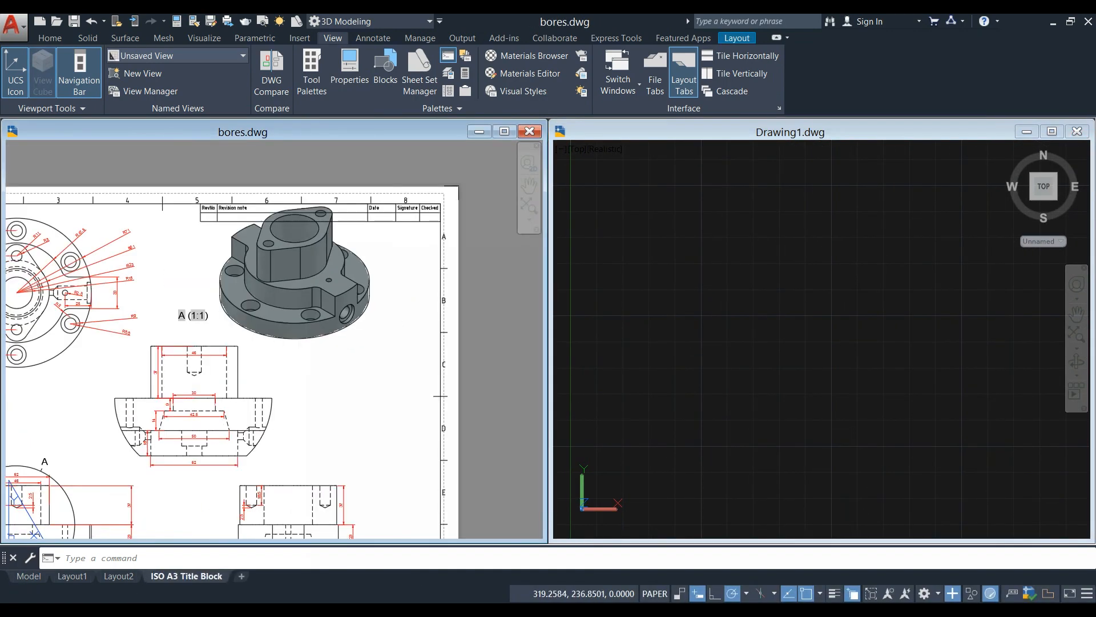
scroll(300, 342, up, 4)
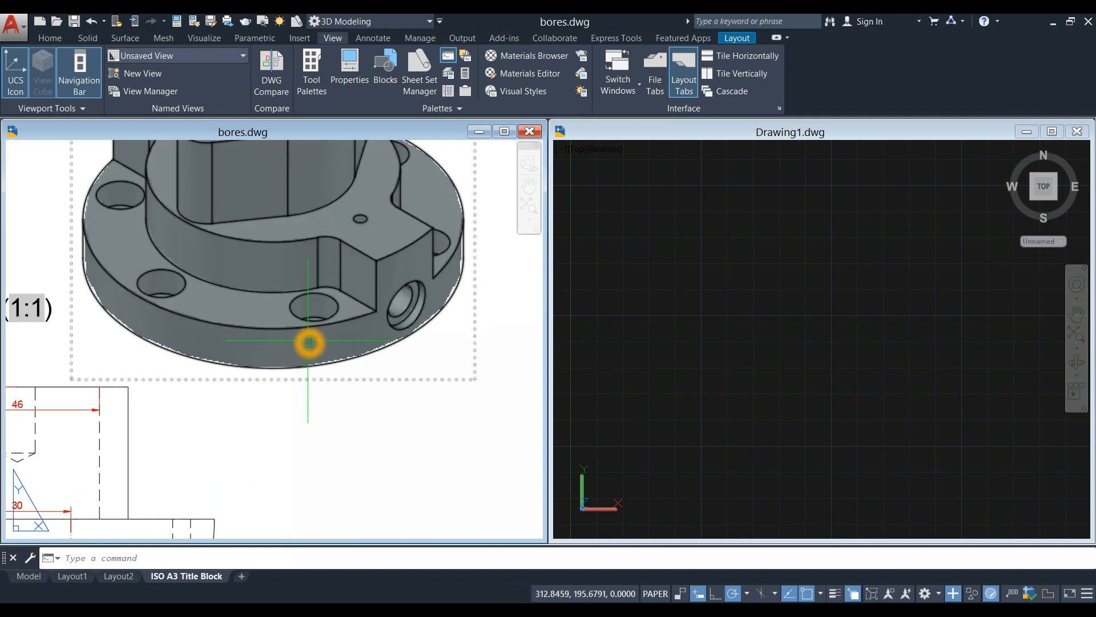
scroll(401, 270, down, 2)
middle_drag(401, 270, 393, 331)
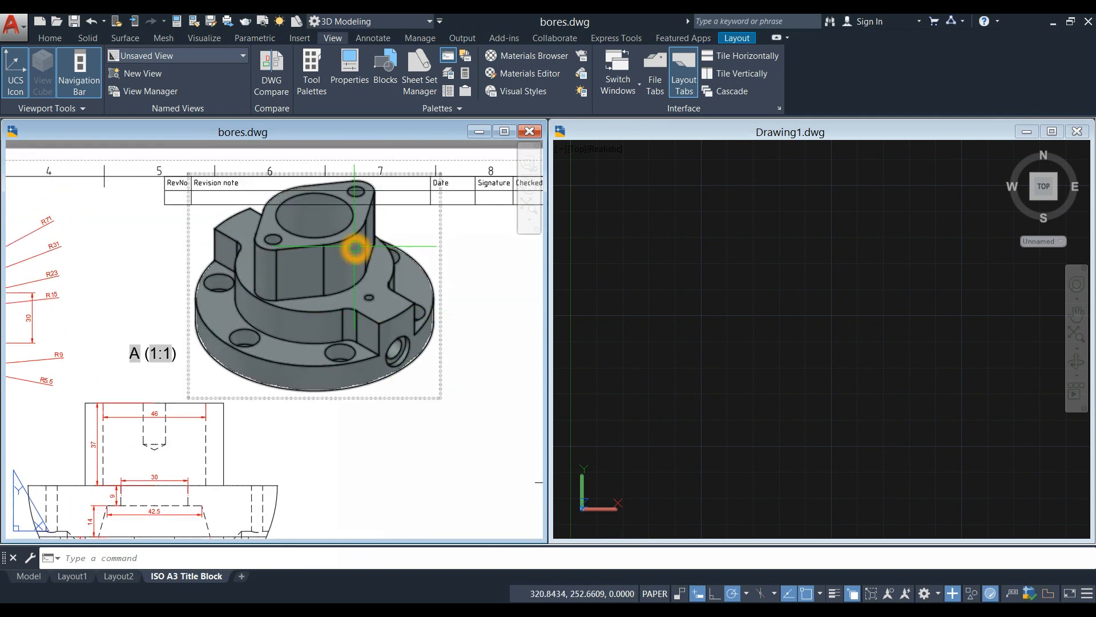
scroll(355, 247, down, 5)
scroll(325, 245, up, 6)
middle_drag(326, 245, 269, 309)
scroll(332, 308, up, 2)
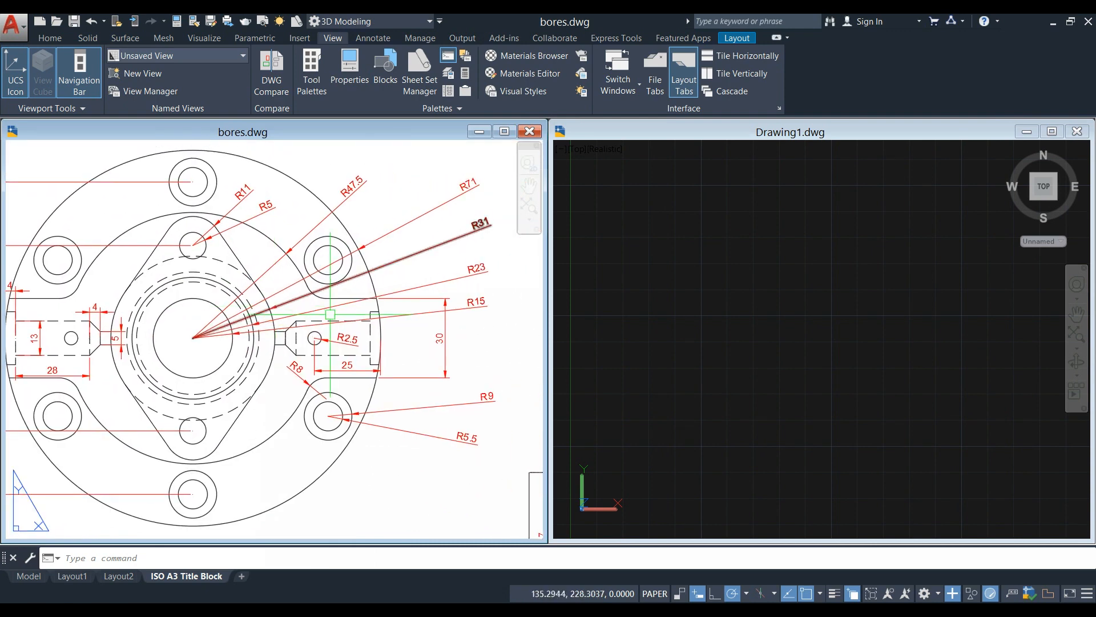
- Draw a circle of radius 71 in Drawing1.dwg for the flange's outer edge
click(790, 345)
text(c)
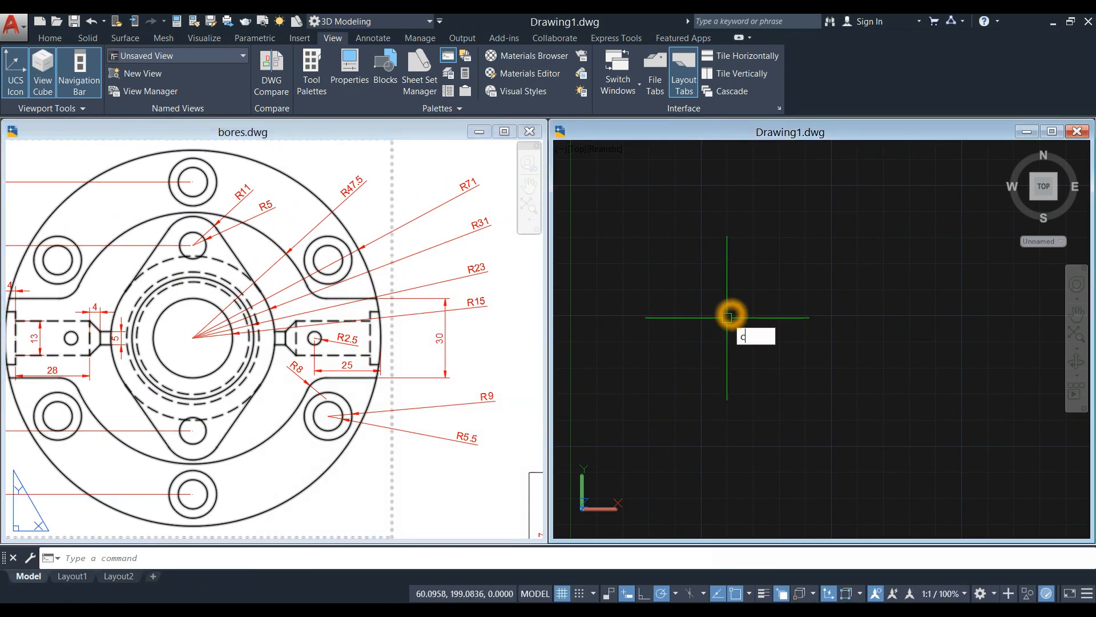
key(Return)
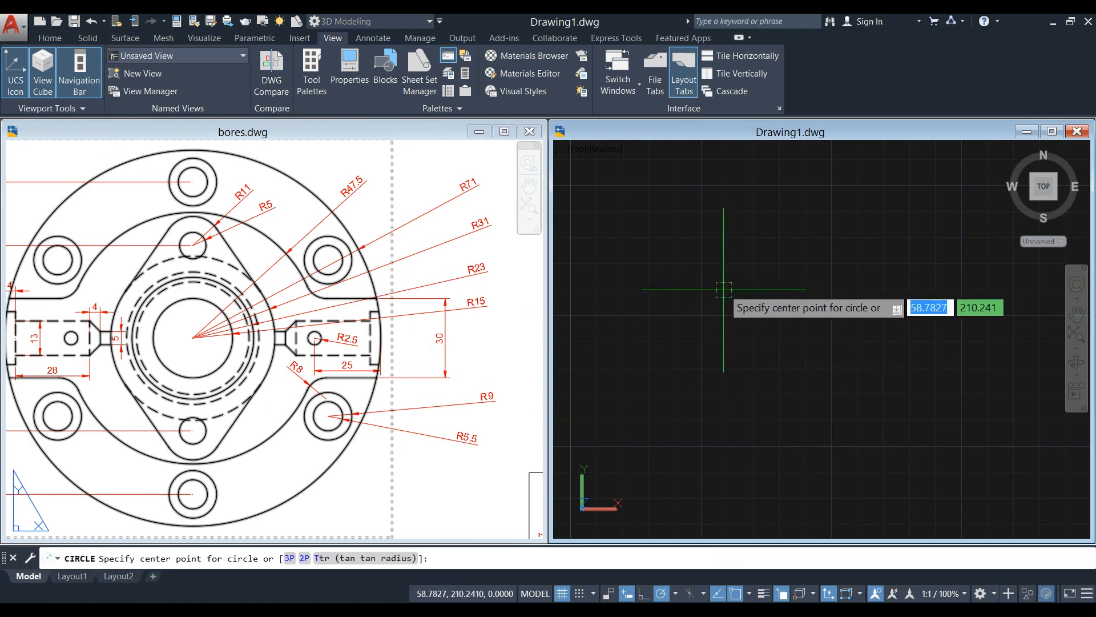
click(724, 290)
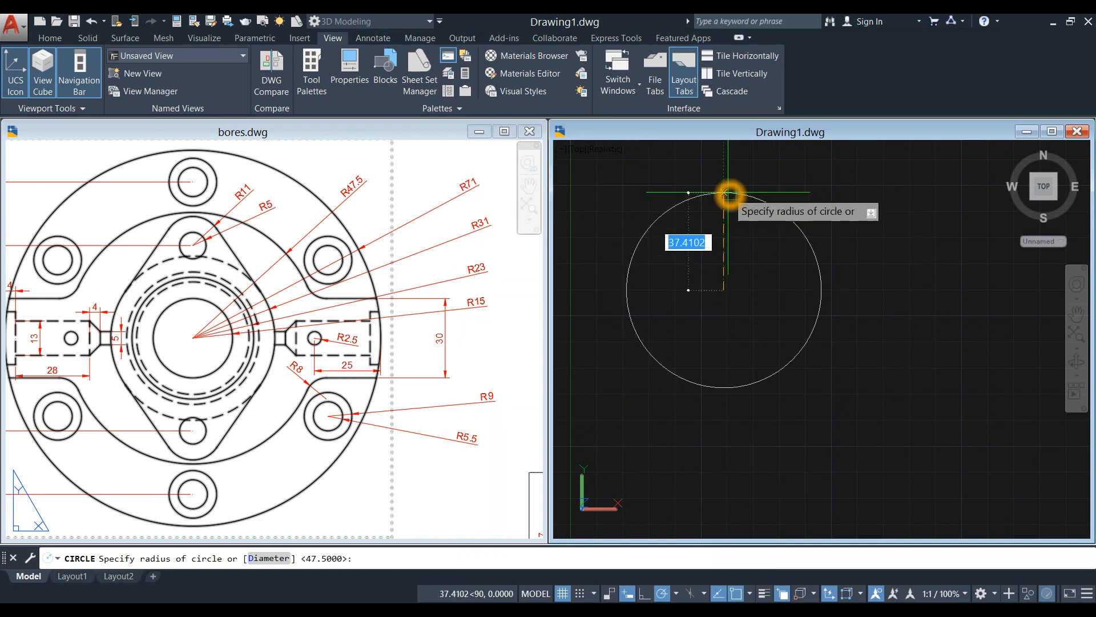
text(75)
key(Return)
scroll(773, 228, down, 4)
- Examine the vertical hole-spacing dimensions in the top view of bores.dwg
click(255, 301)
scroll(255, 301, down, 2)
middle_drag(256, 301, 350, 278)
scroll(319, 229, up, 2)
scroll(319, 231, up, 1)
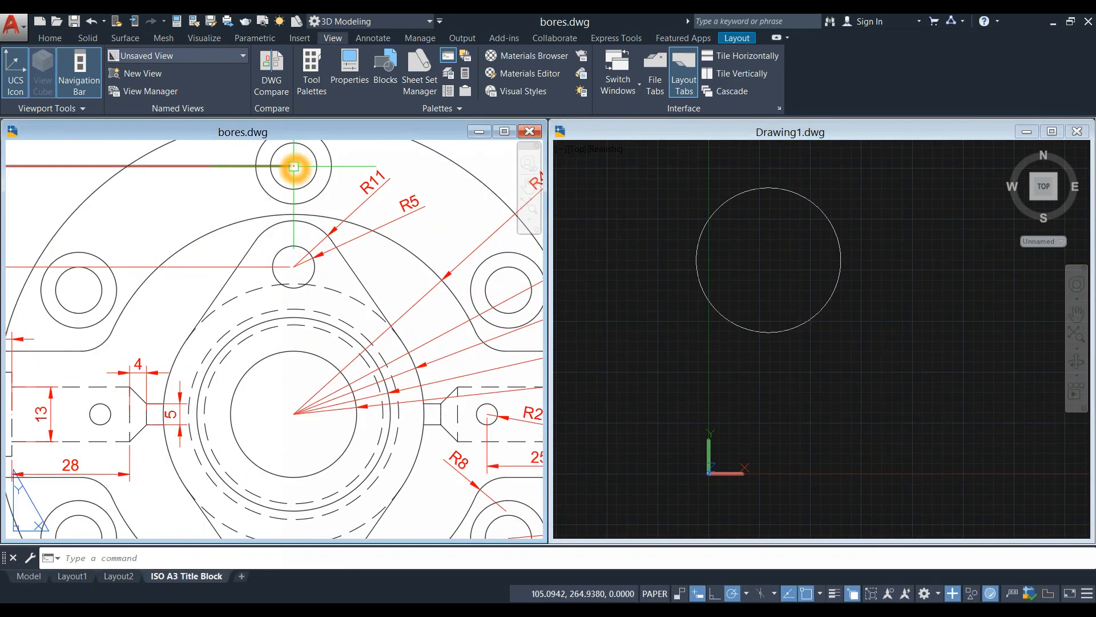
scroll(294, 166, down, 3)
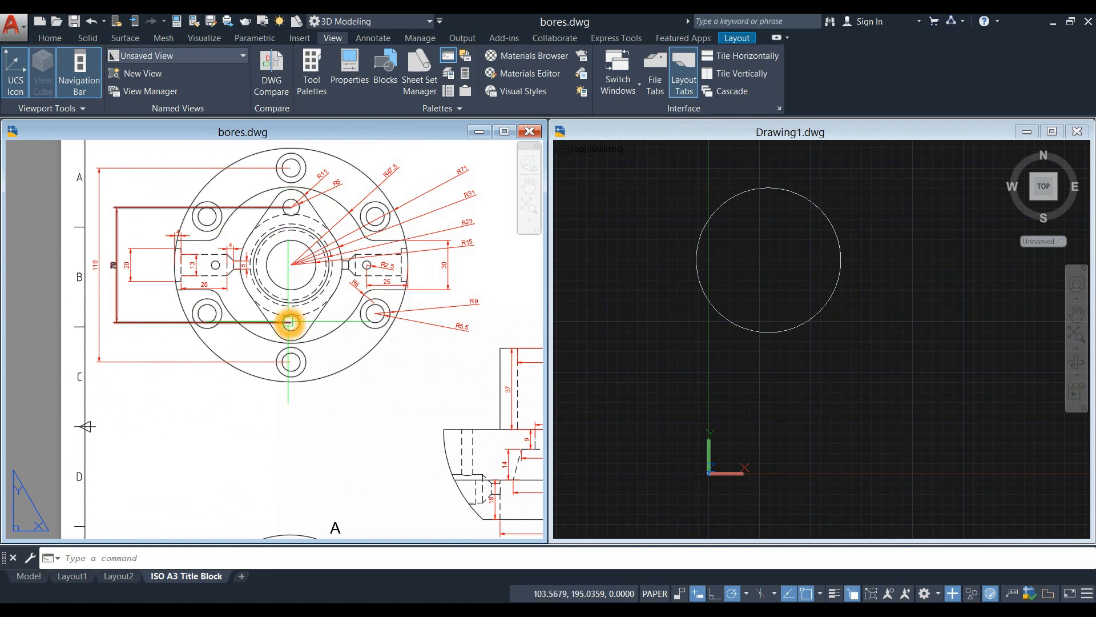
click(295, 359)
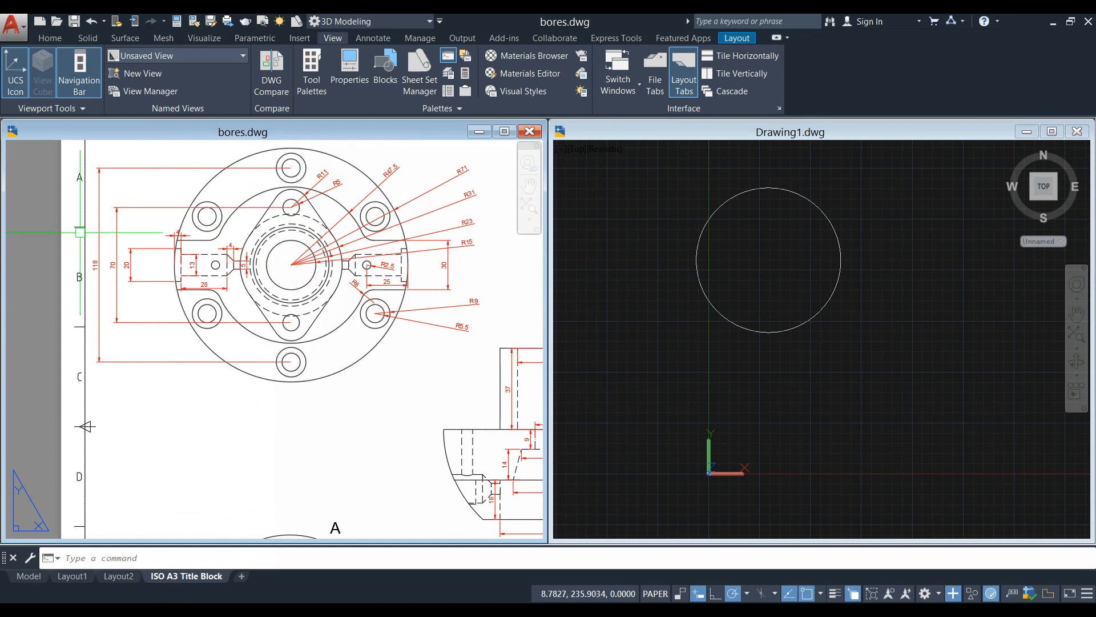
scroll(109, 240, up, 3)
scroll(90, 286, down, 3)
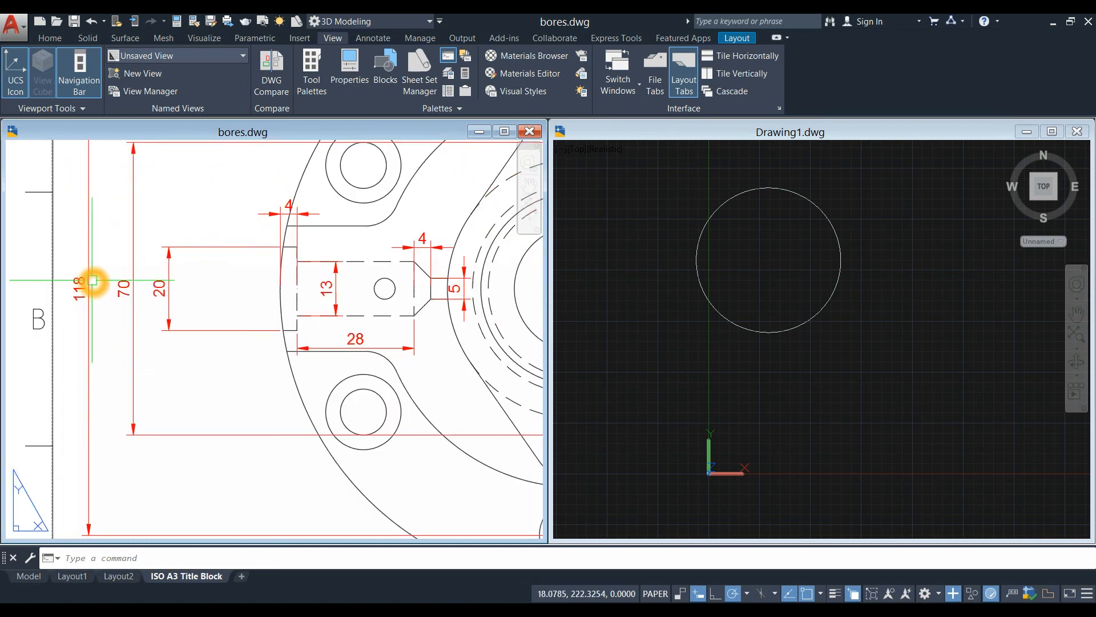
- Draw a vertical line 118 long beside the flange circle in Drawing1.dwg
click(734, 403)
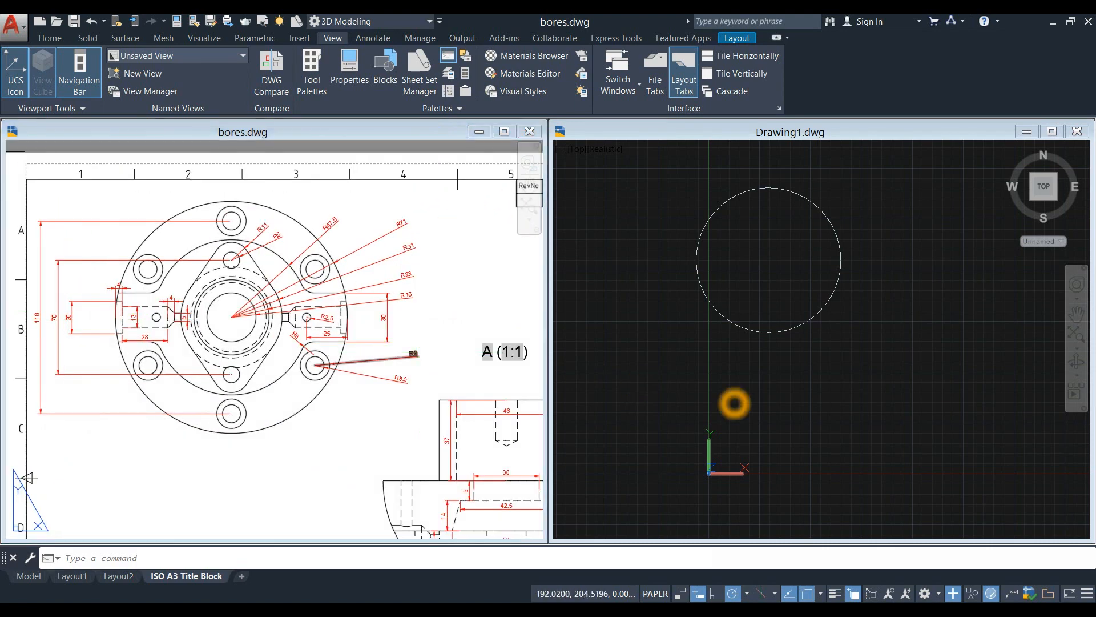
text(l)
key(Return)
click(643, 368)
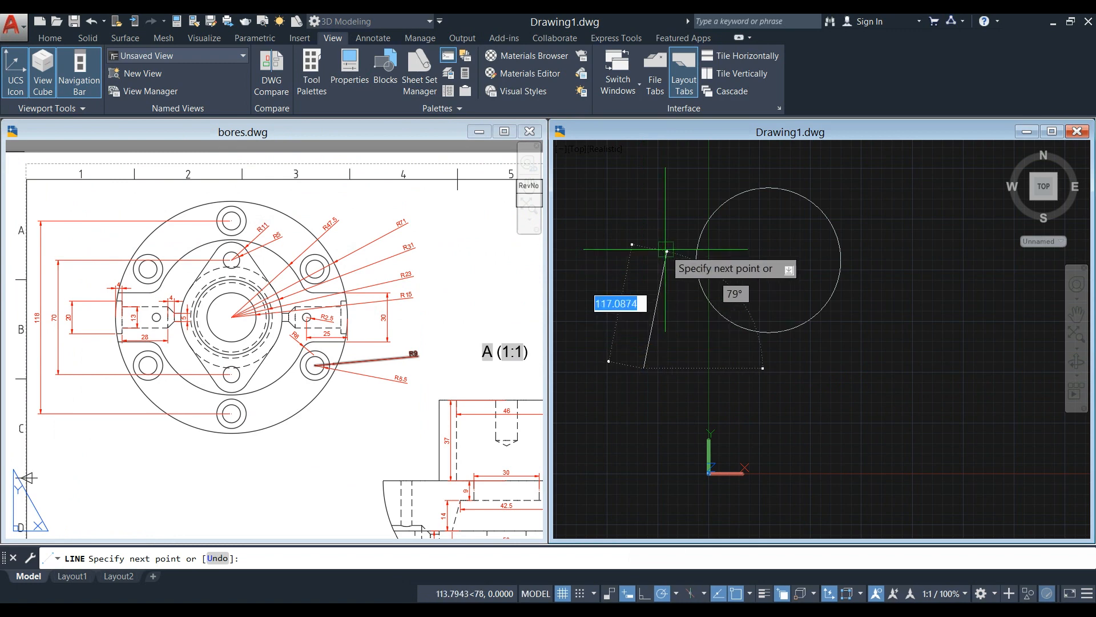
text(118)
key(Return)
right_click(644, 217)
click(683, 215)
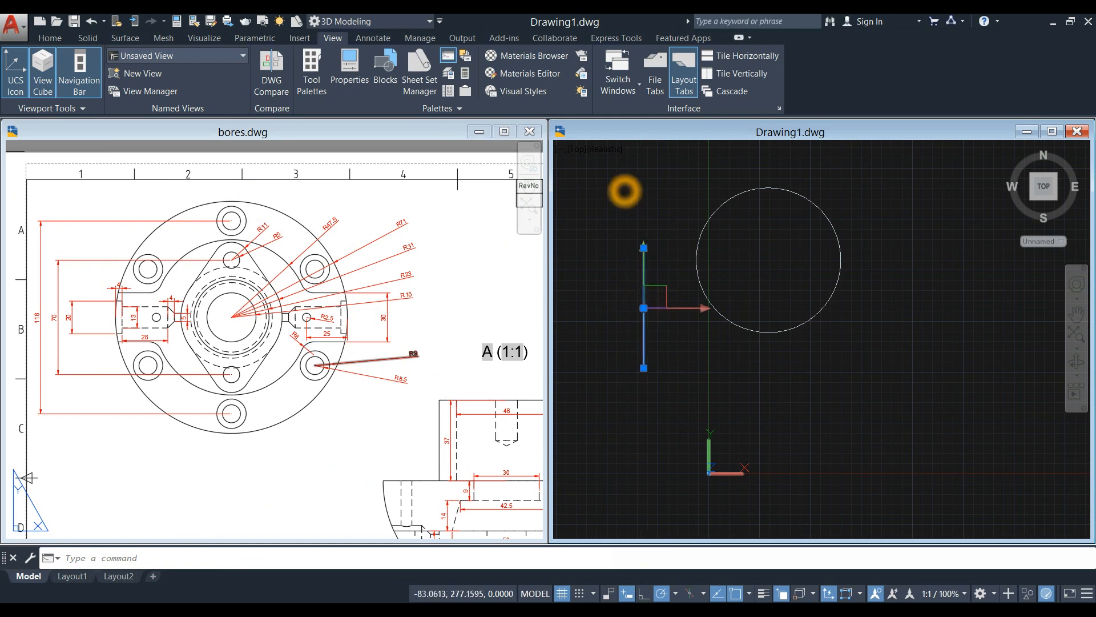
- Move the vertical line by its midpoint onto the centre of the flange circle
right_click(624, 191)
click(648, 290)
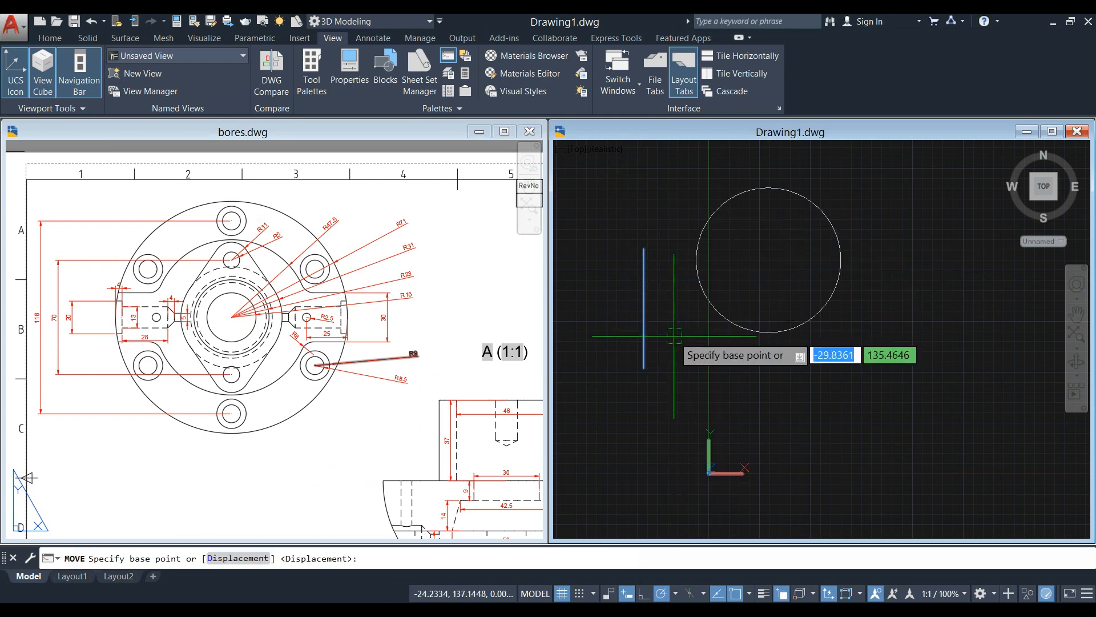
click(644, 310)
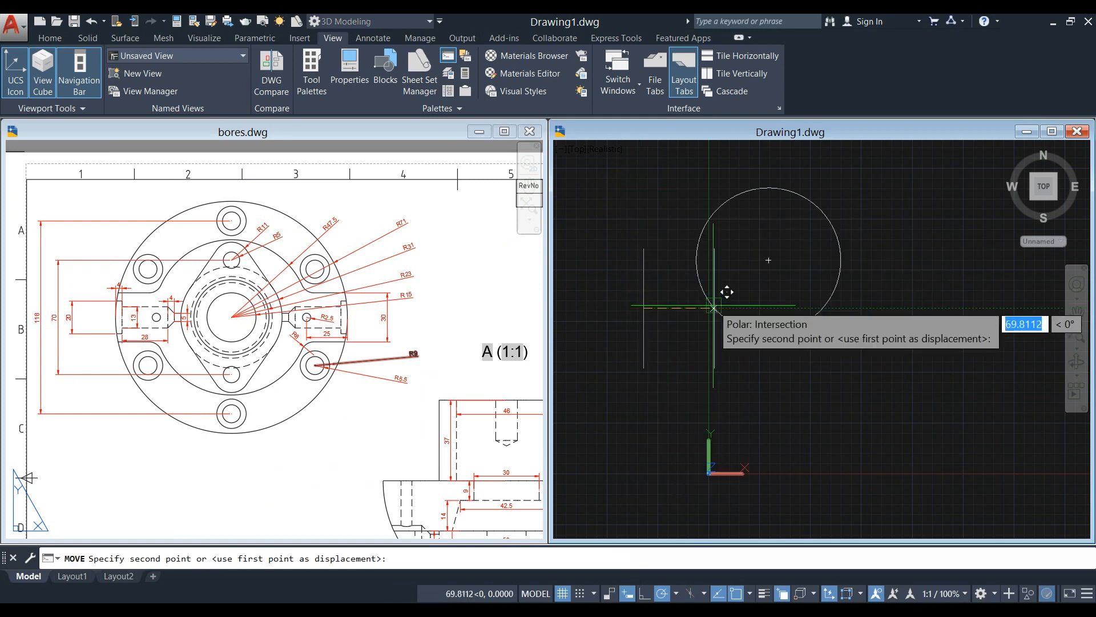
click(770, 263)
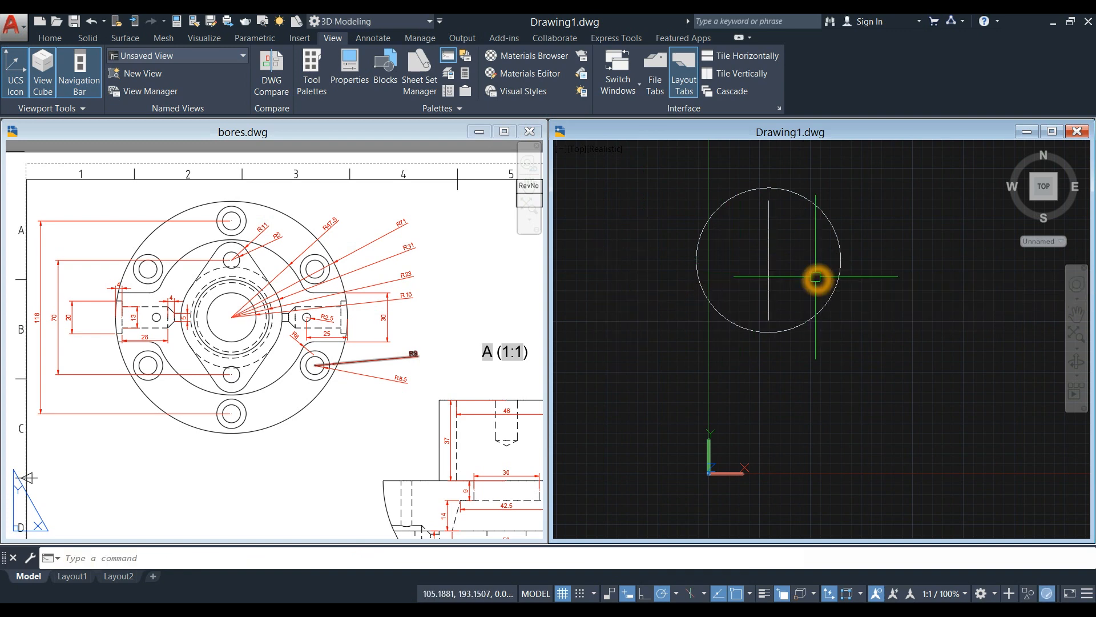
middle_drag(817, 277, 805, 286)
- Check the bolt hole radii in bores.dwg and draw a circle of radius 9 centred on the vertical line's upper end in Drawing1.dwg
click(311, 247)
scroll(302, 320, up, 4)
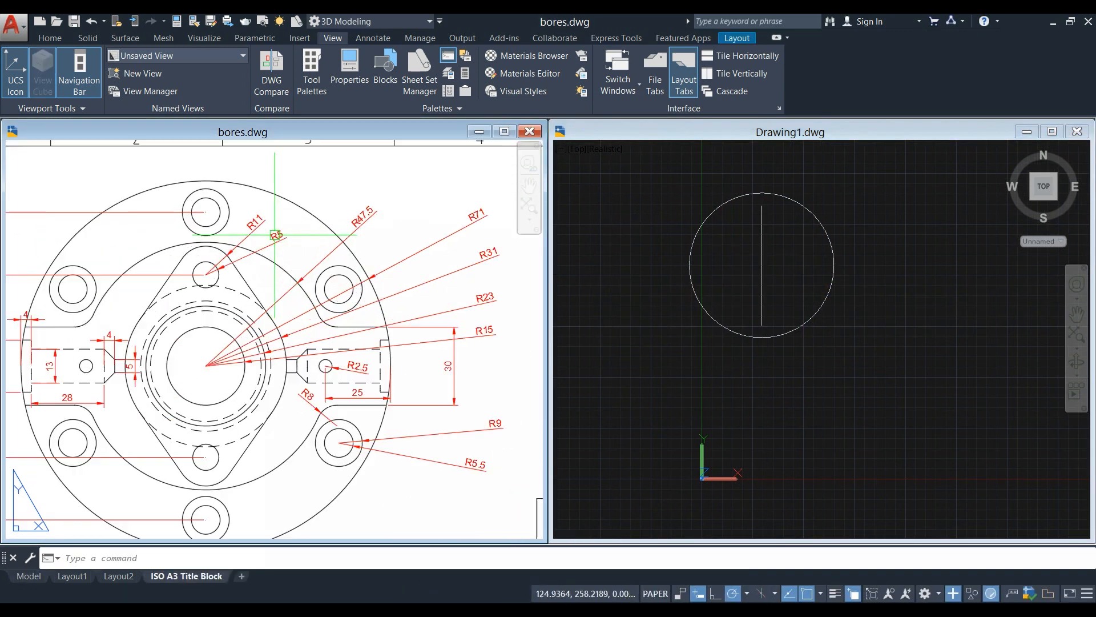
scroll(362, 371, up, 5)
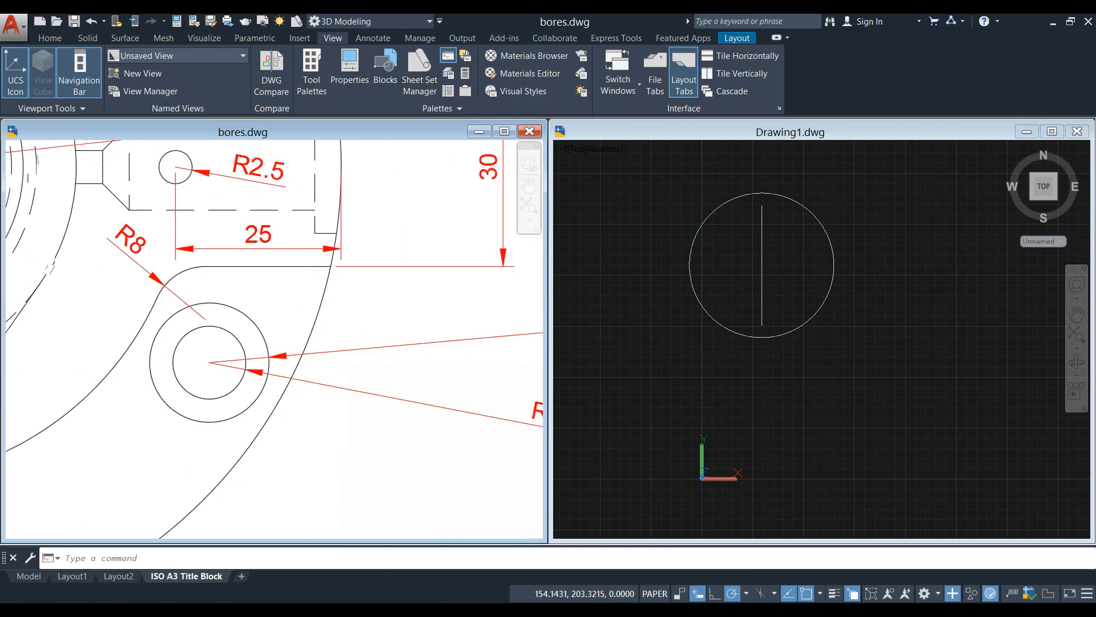
middle_drag(306, 343, 275, 352)
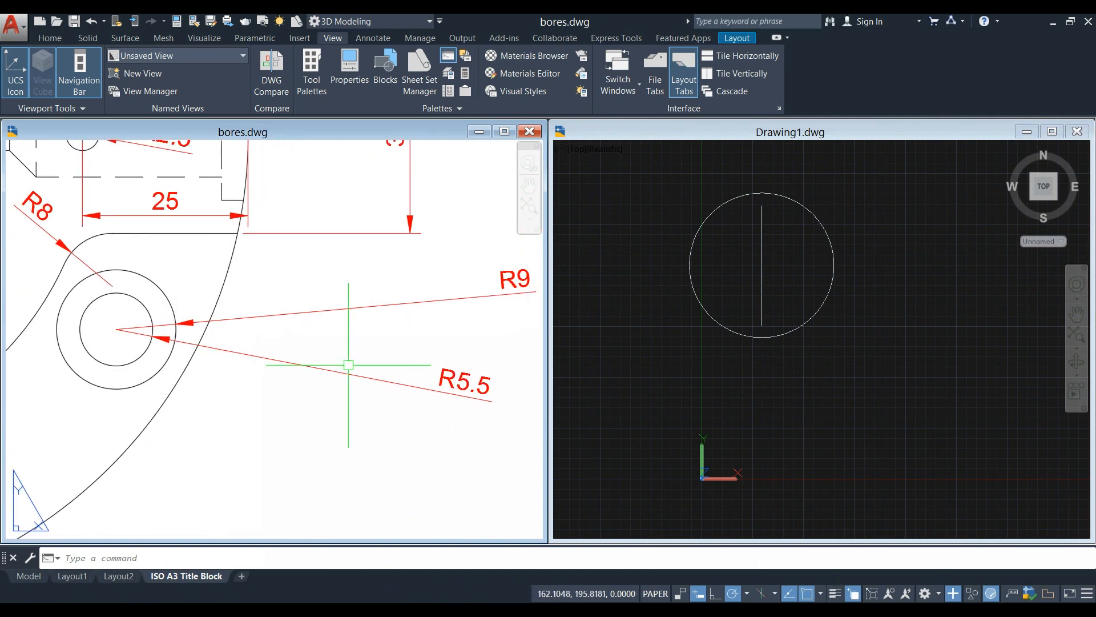
click(833, 352)
text(C)
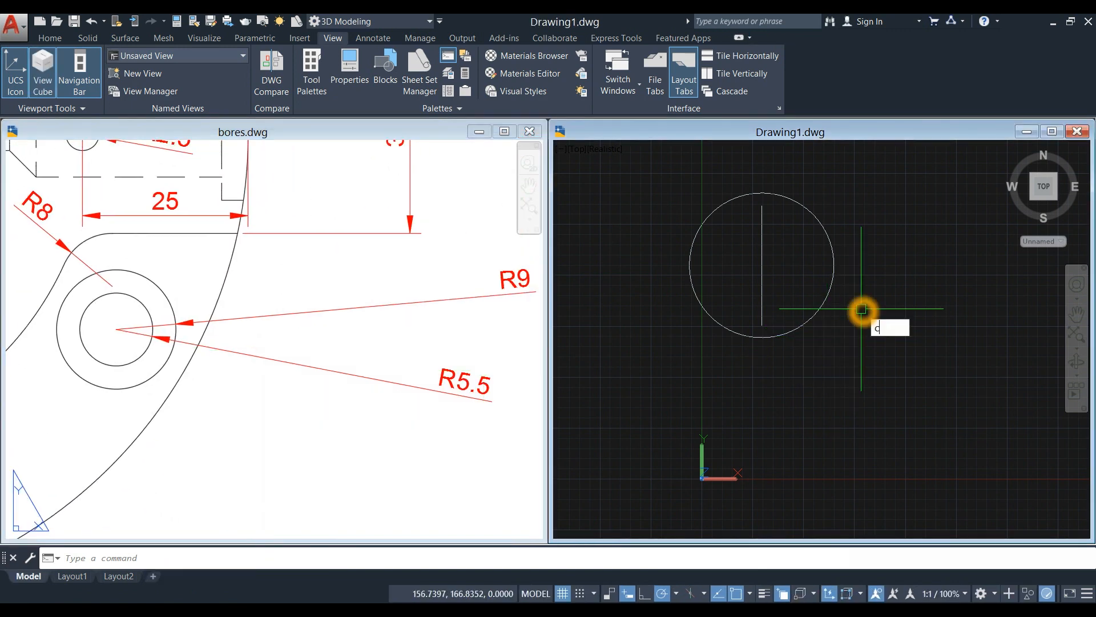
key(Return)
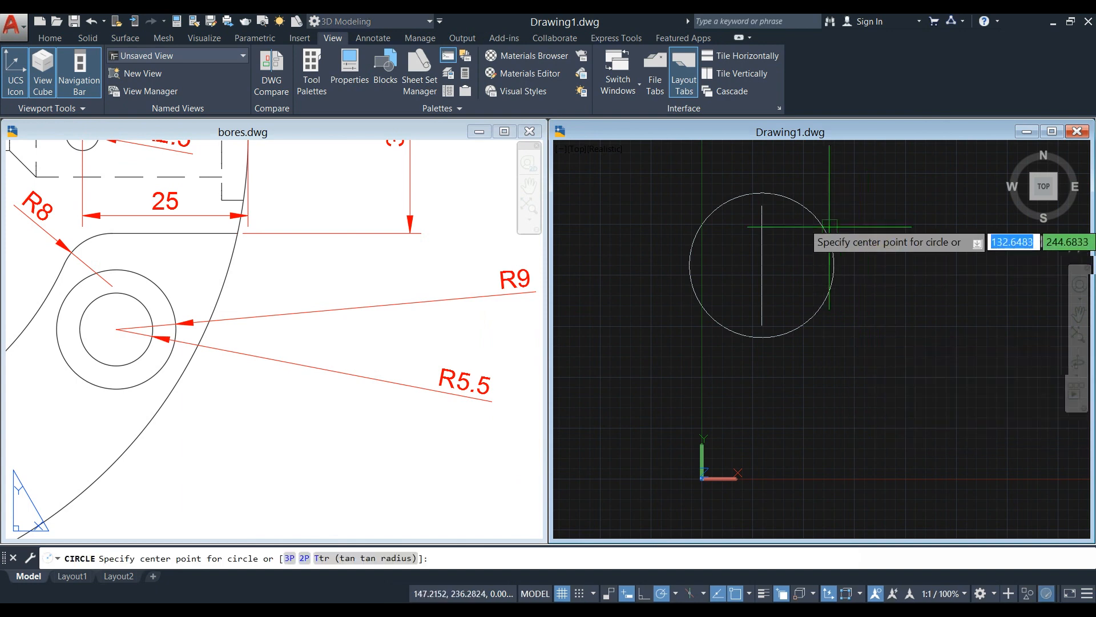
click(762, 204)
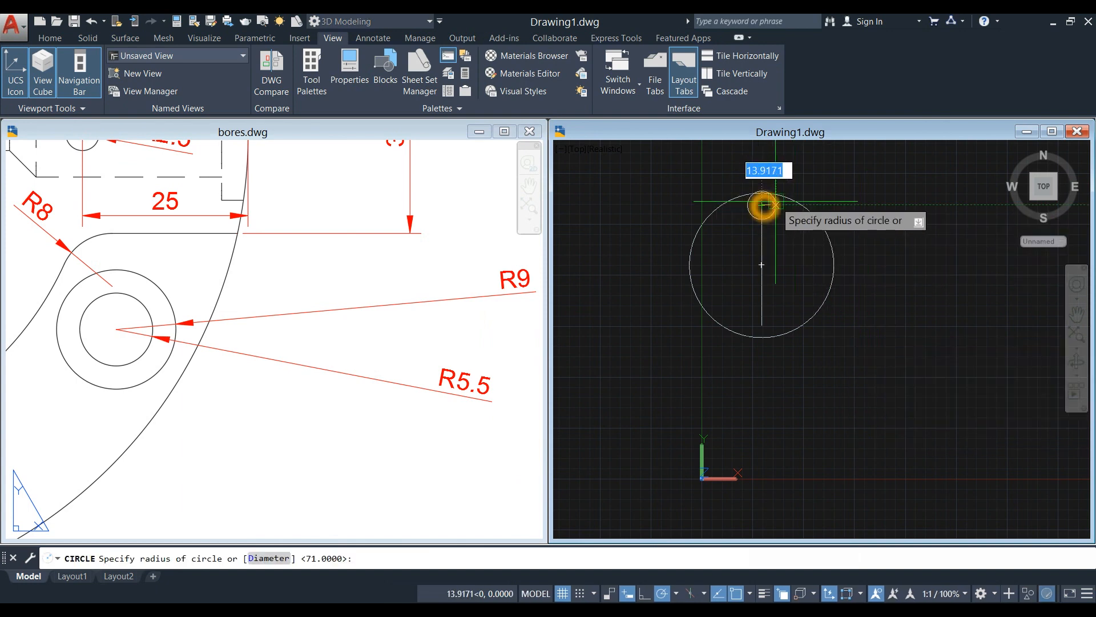
text(9)
key(Return)
scroll(762, 194, up, 3)
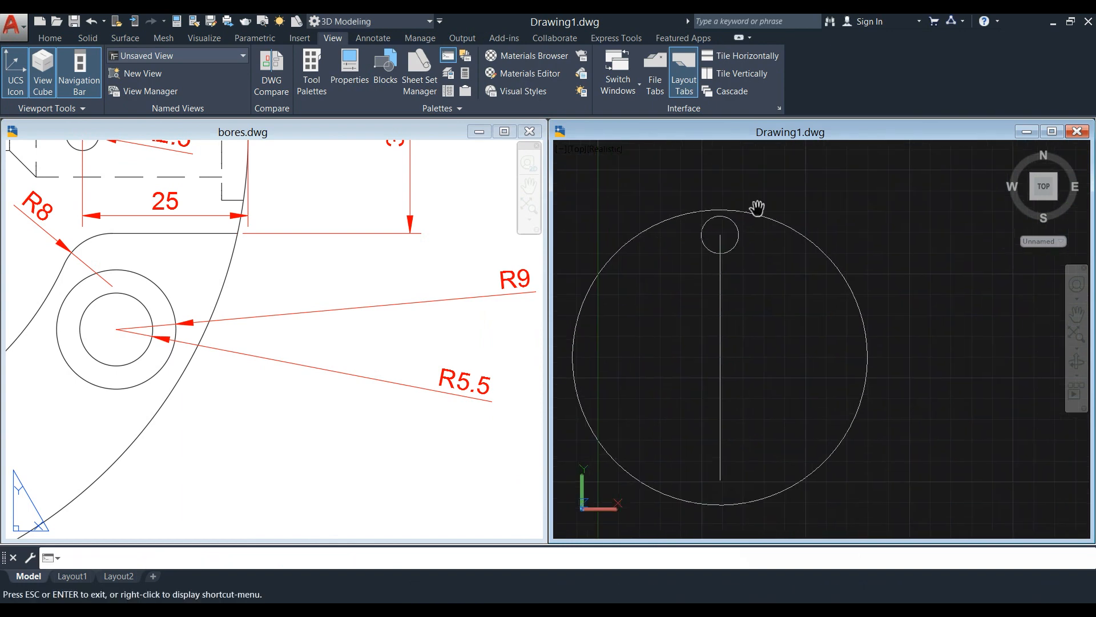
- Draw a concentric circle of radius 5.5 at the upper end of the vertical line
right_click(763, 189)
mouse_move(811, 209)
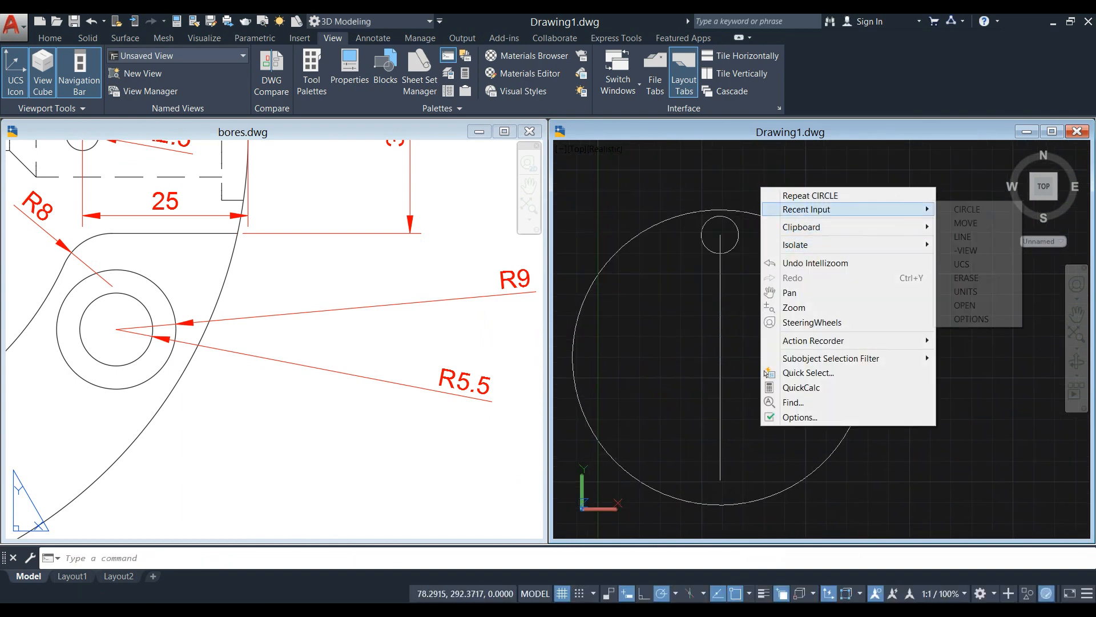
click(815, 195)
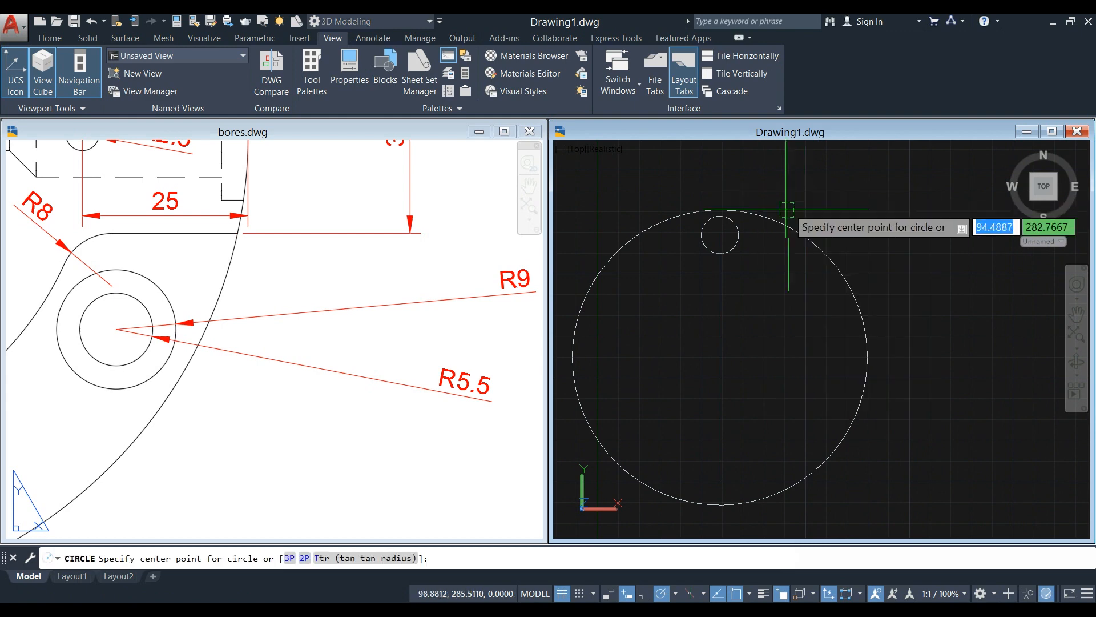
click(720, 234)
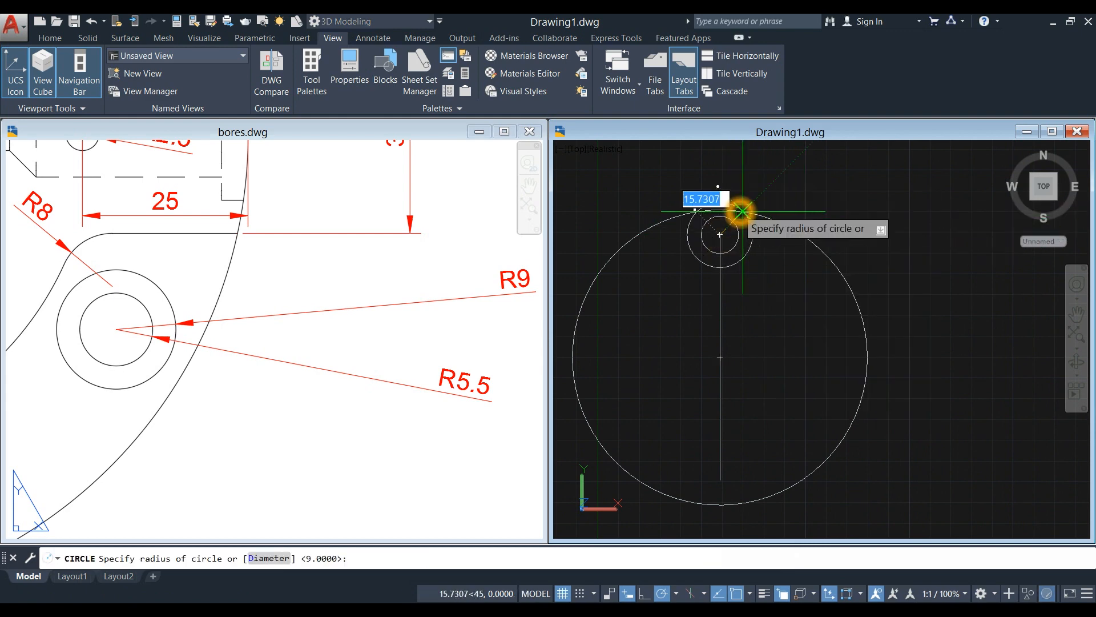
text(5.5)
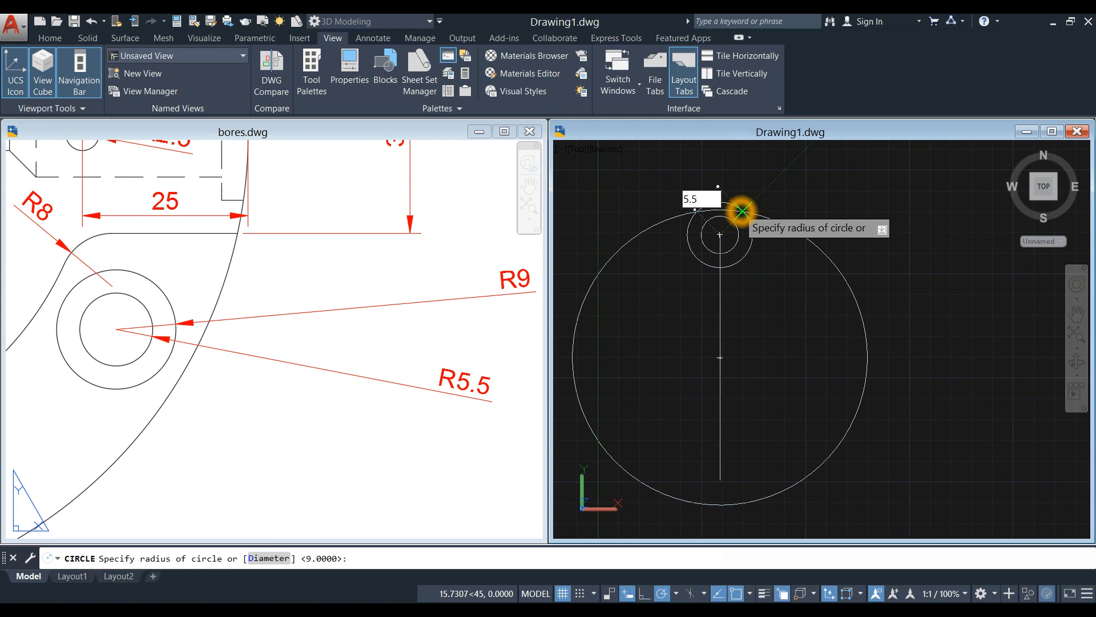
key(Return)
scroll(746, 210, down, 2)
click(329, 311)
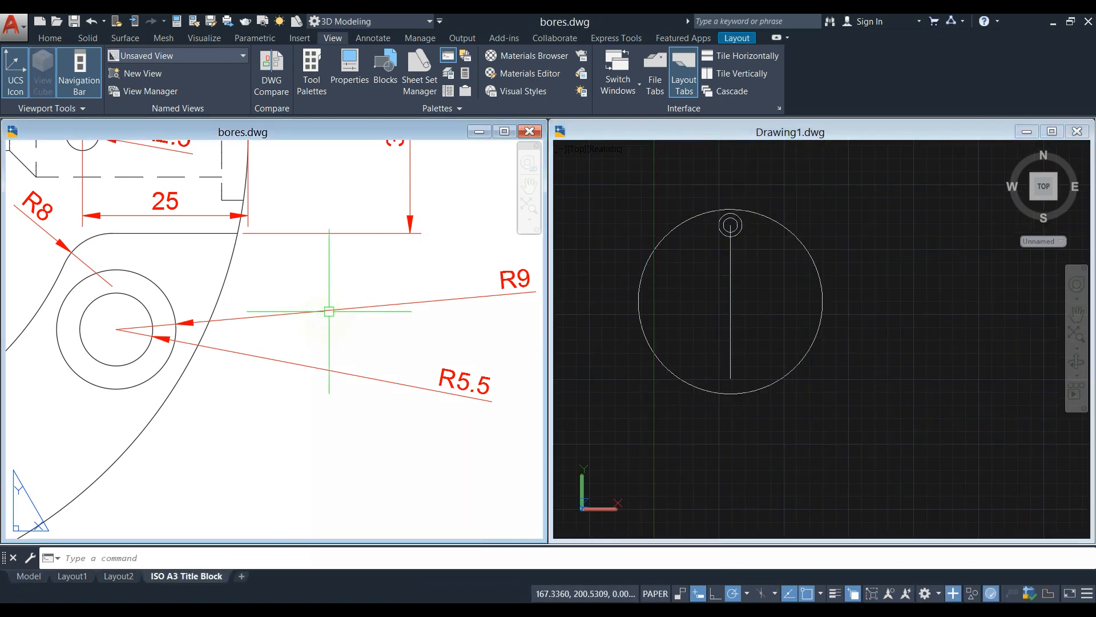
- Create a polar array of the two bolt hole circles around the vertical line's midpoint in Drawing1.dwg, with 6 items filling 360 degrees
scroll(331, 314, down, 5)
click(779, 293)
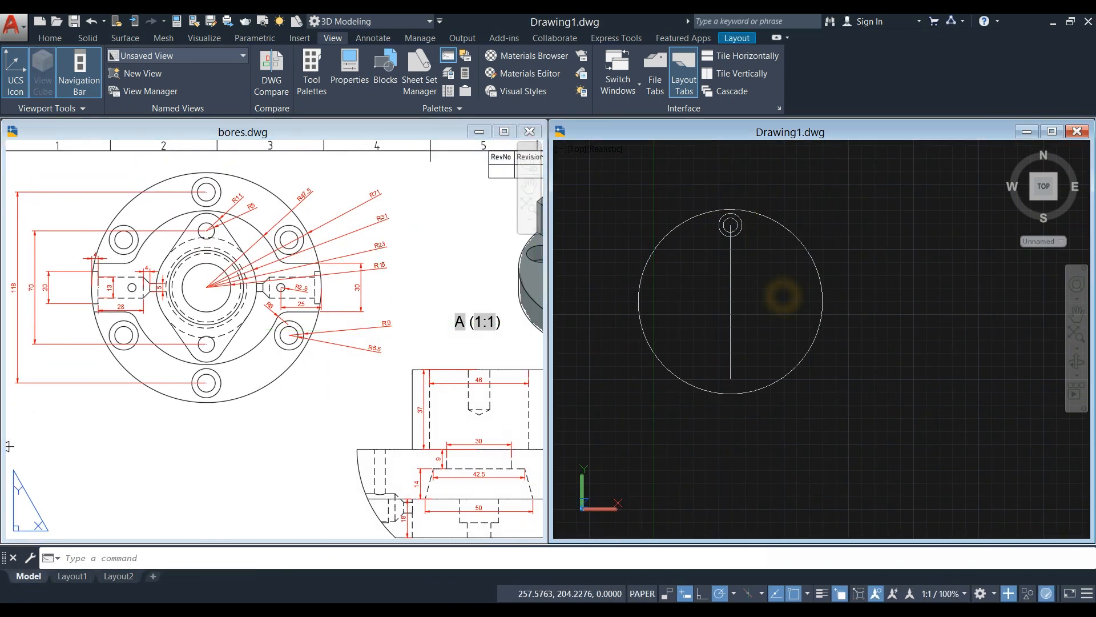
scroll(751, 240, up, 3)
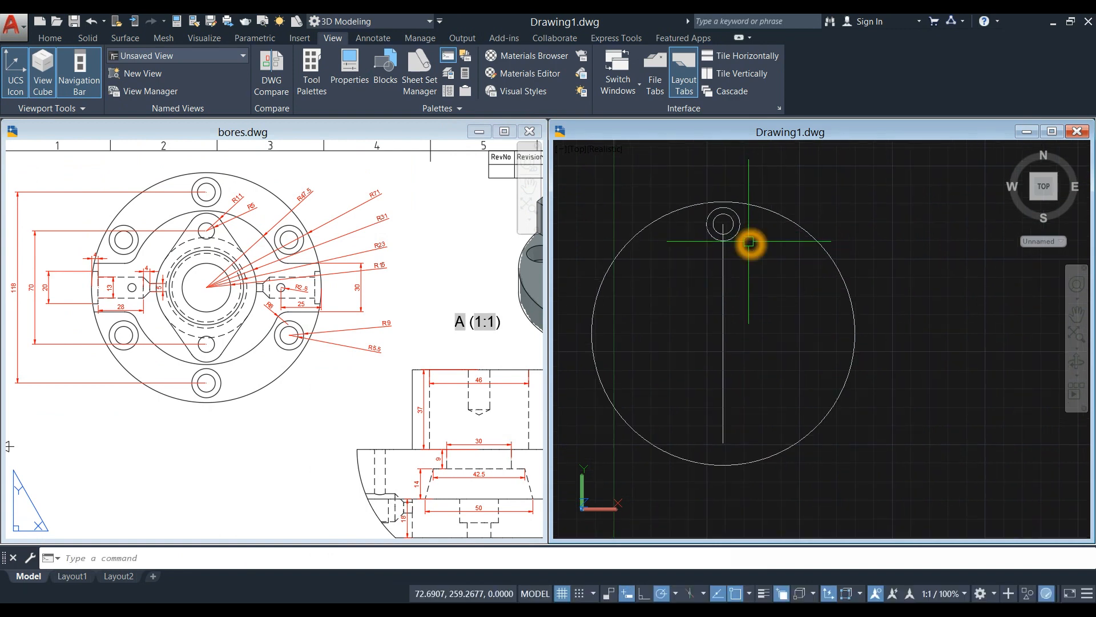
text(AR)
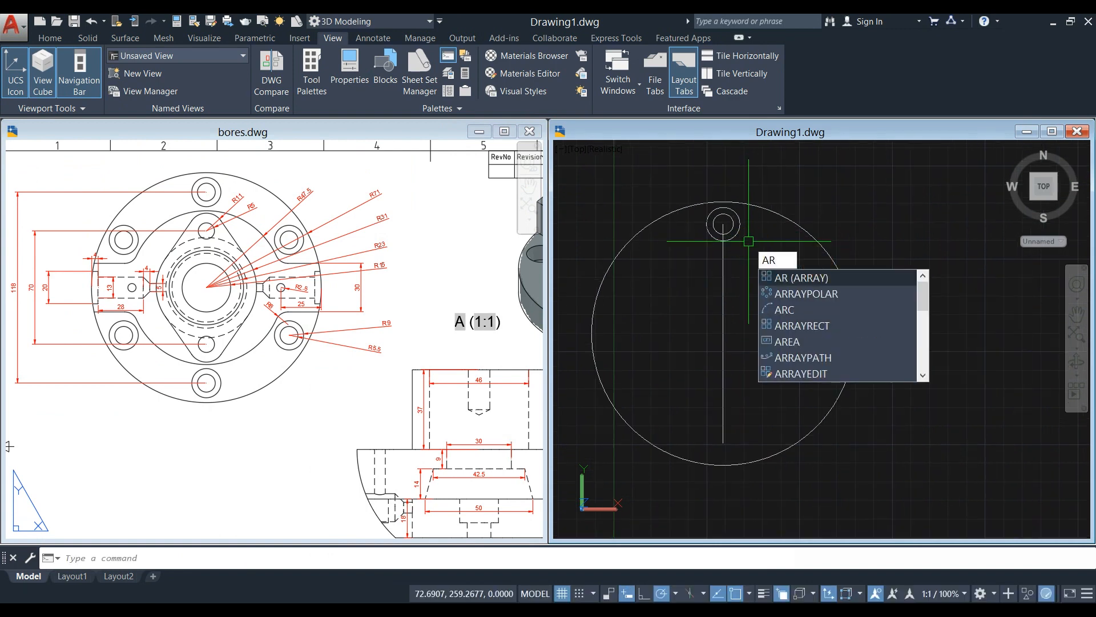
click(765, 293)
click(729, 226)
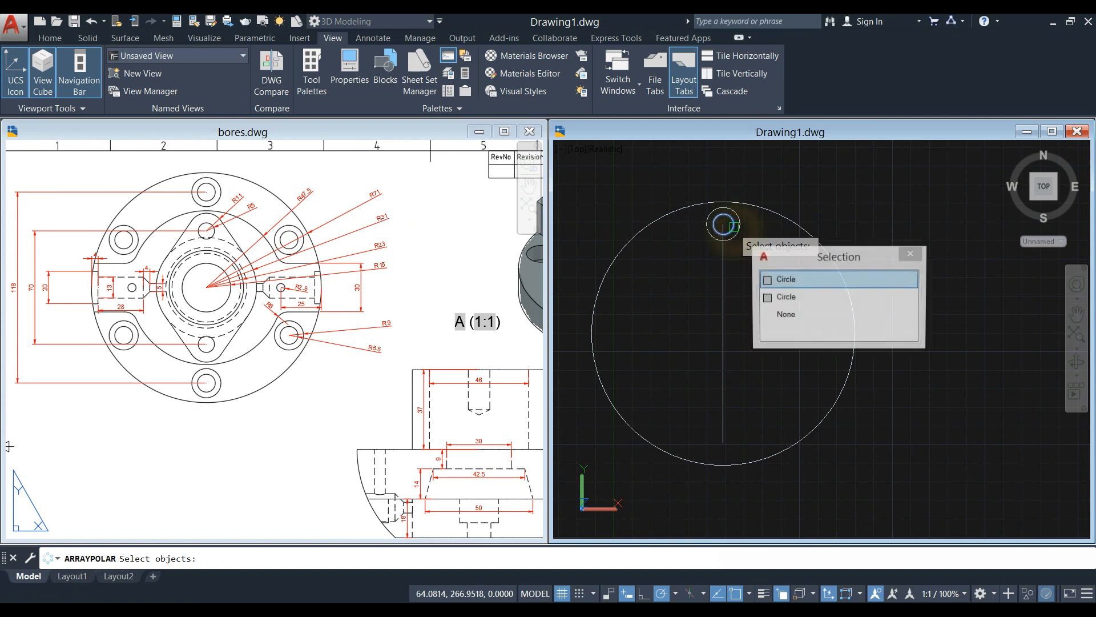
click(741, 223)
key(Return)
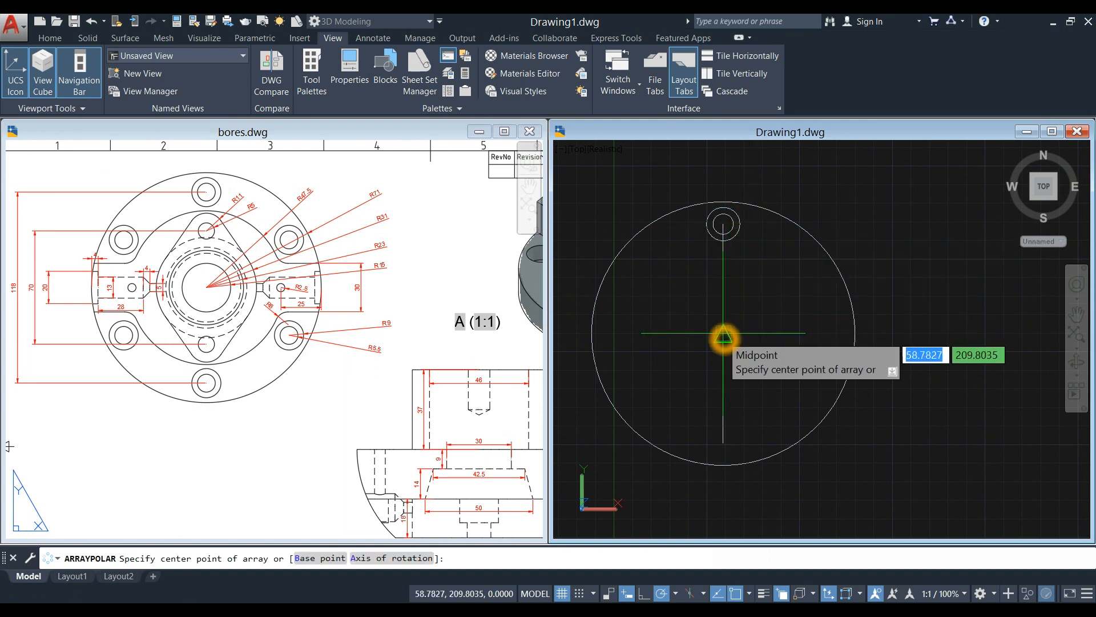
click(723, 334)
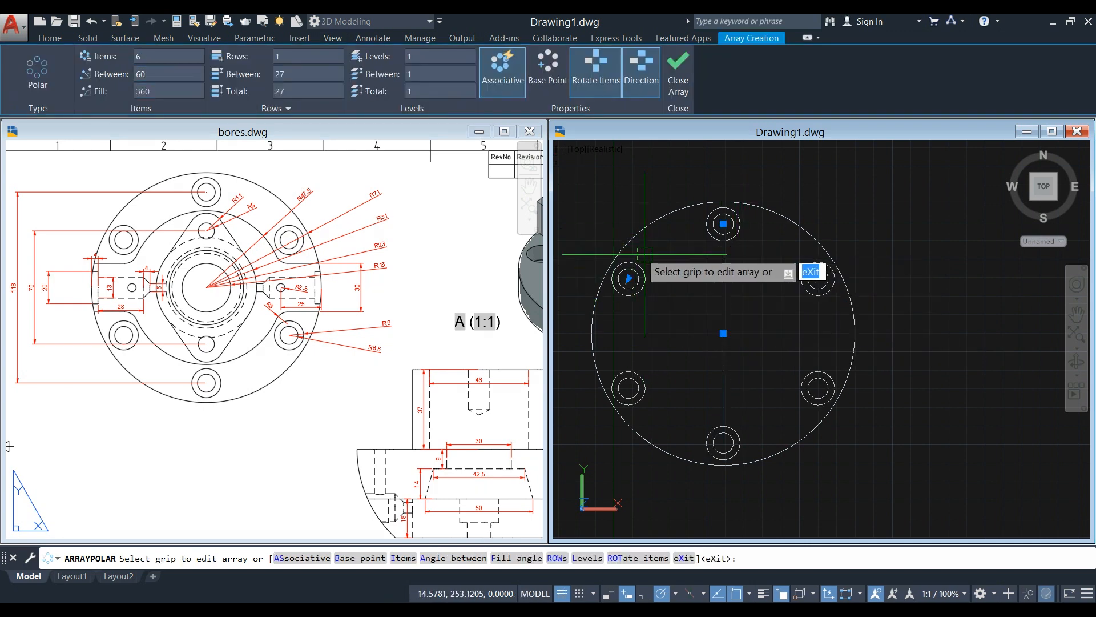
click(158, 57)
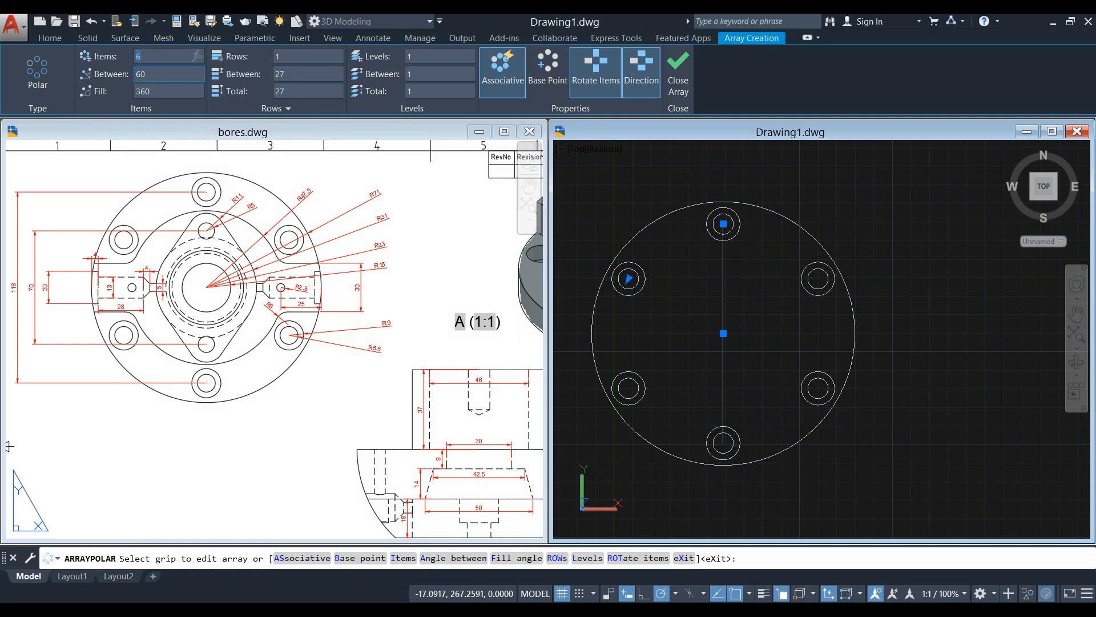
click(747, 274)
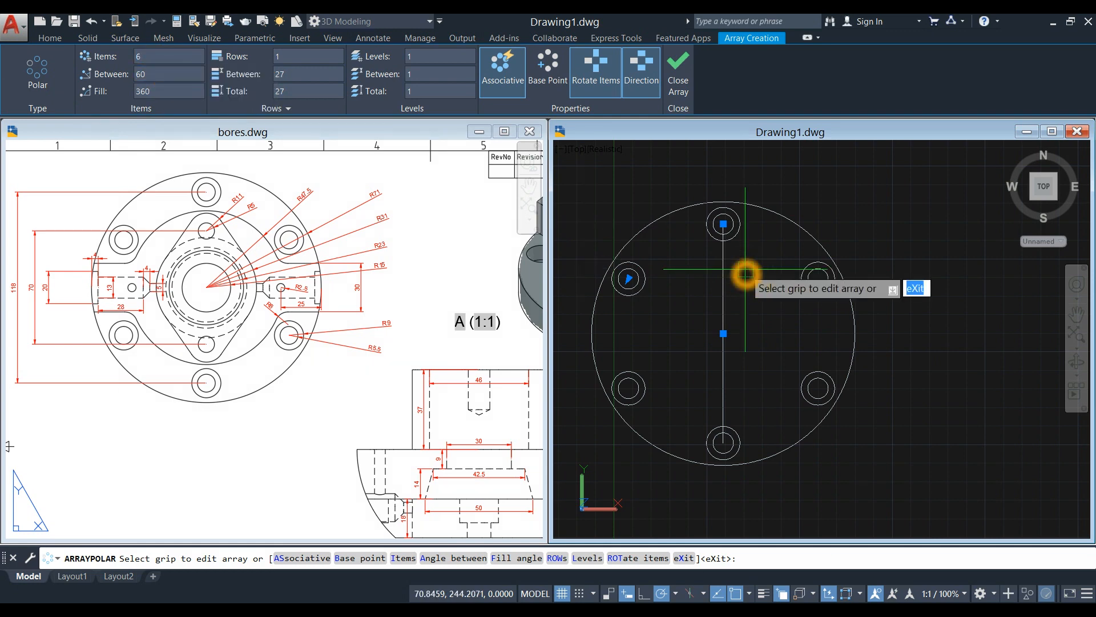
key(Return)
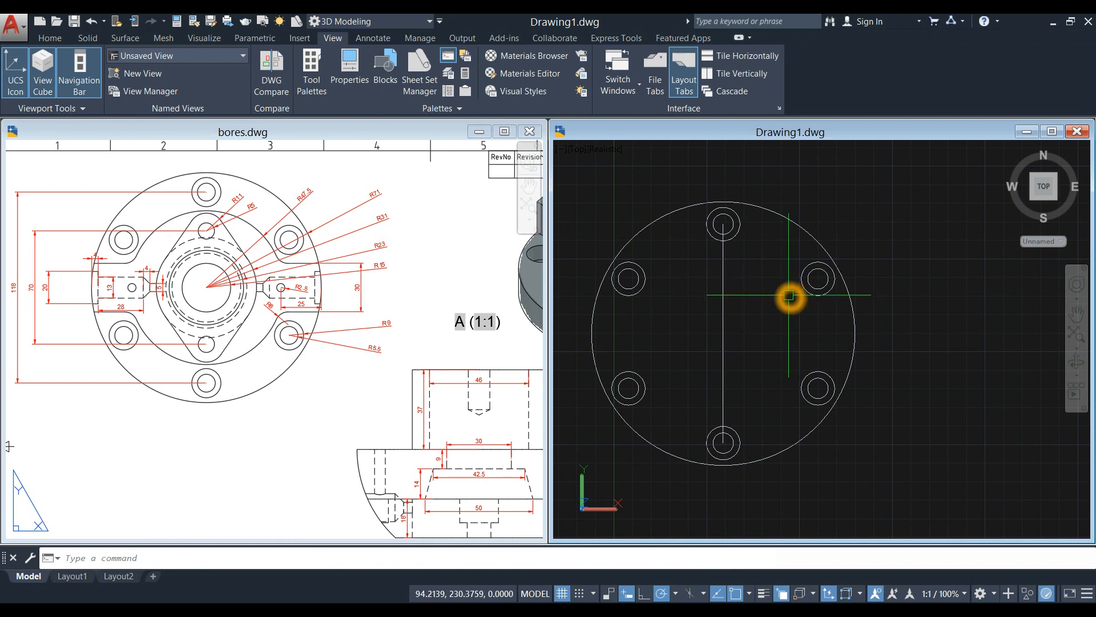
- Delete the vertical construction line and switch Drawing1.dwg to the SW Isometric view
click(723, 334)
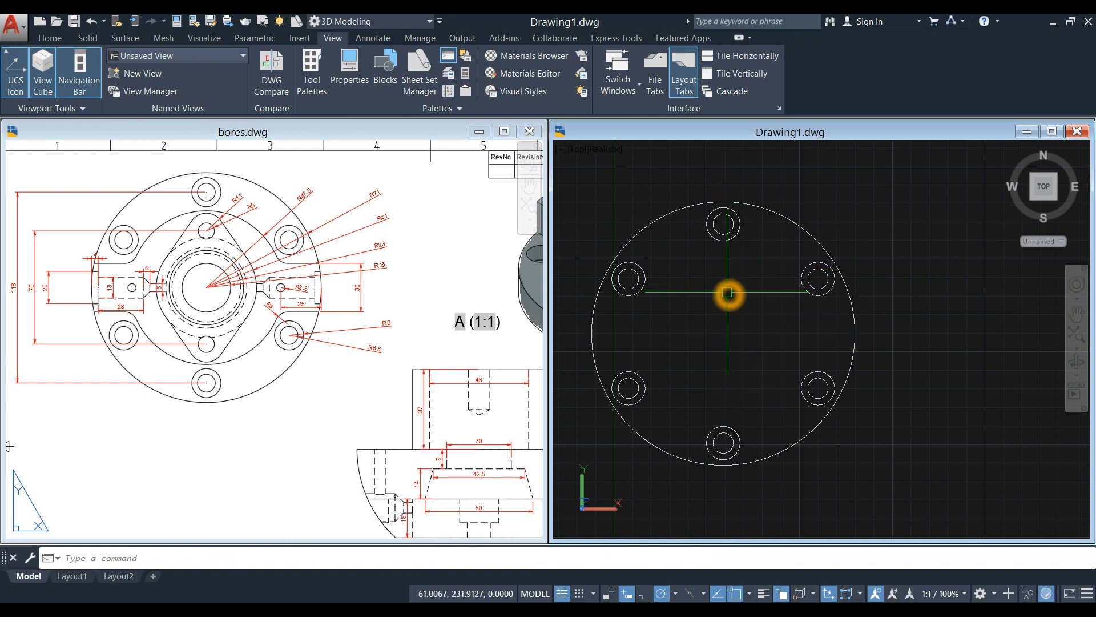
key(Return)
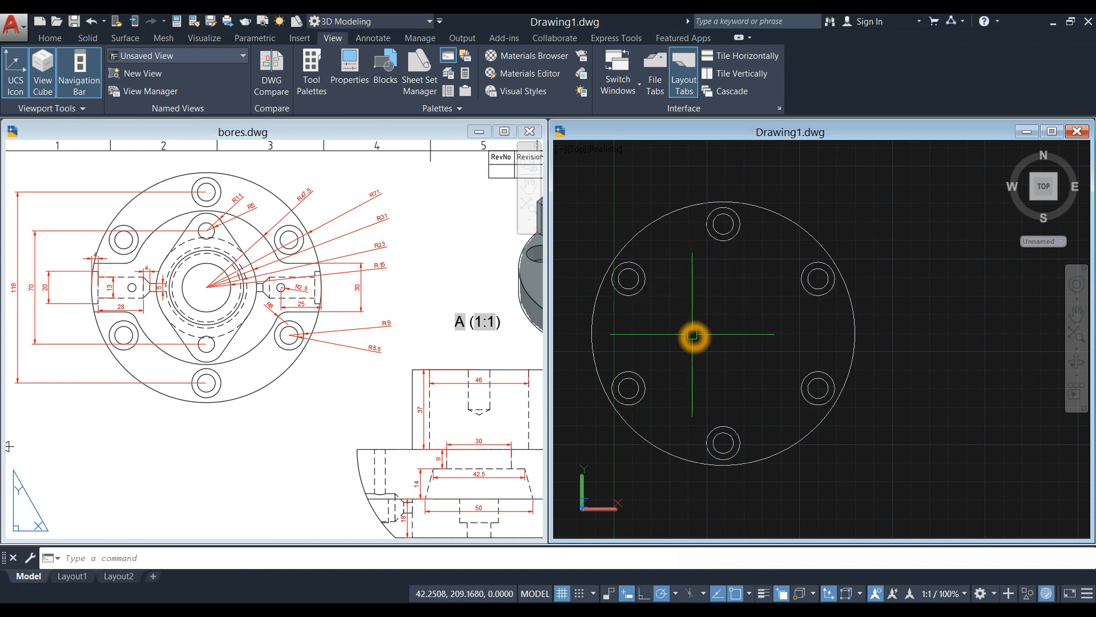
click(576, 149)
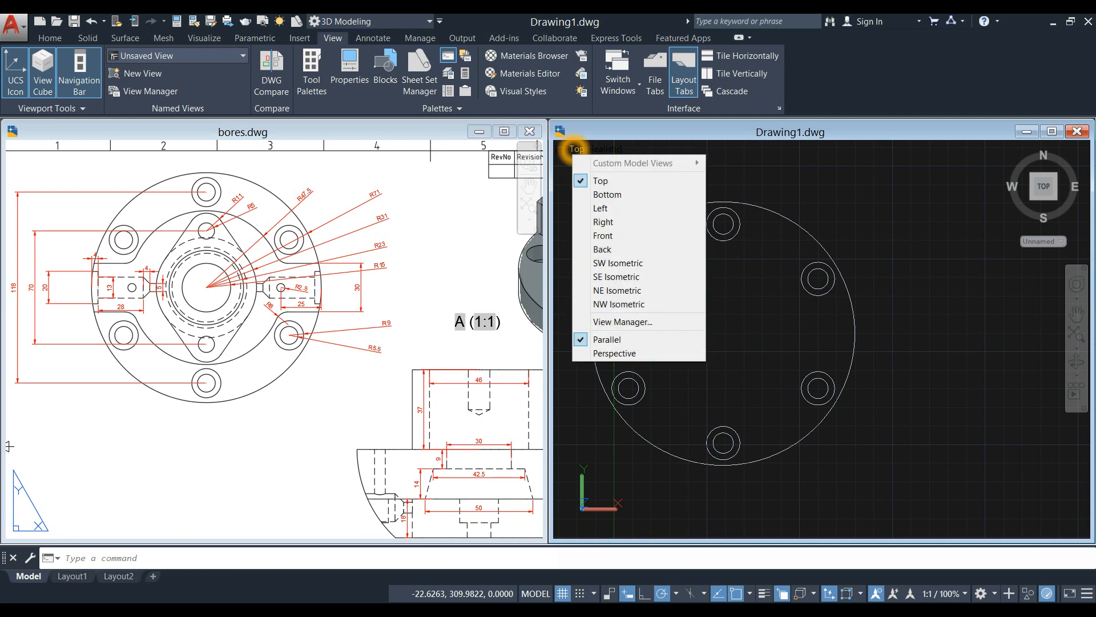
click(604, 261)
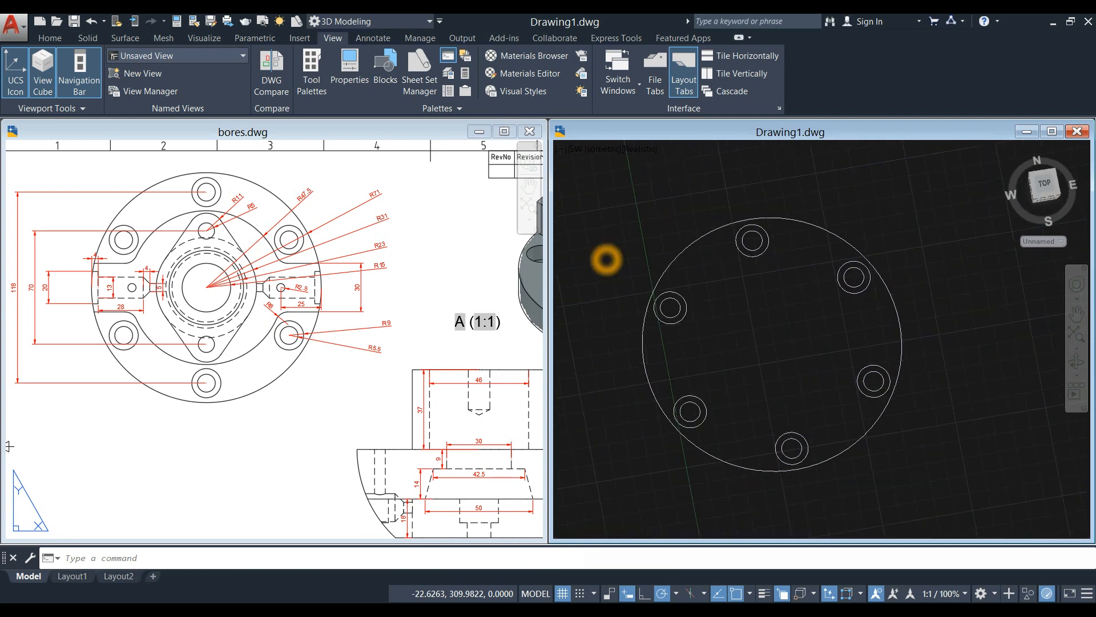
scroll(846, 337, up, 2)
scroll(849, 336, up, 1)
key(Escape)
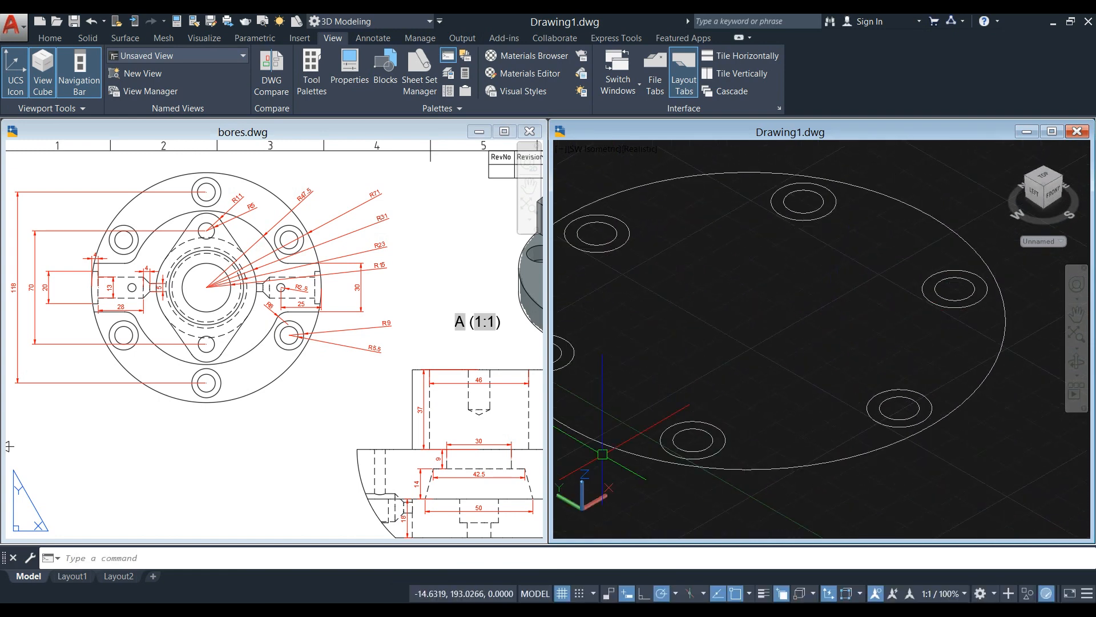
- Widen the Drawing1.dwg window by narrowing bores.dwg, and find the flange thickness dimension in the side view of bores.dwg
drag(547, 414, 374, 414)
drag(556, 414, 380, 444)
click(268, 431)
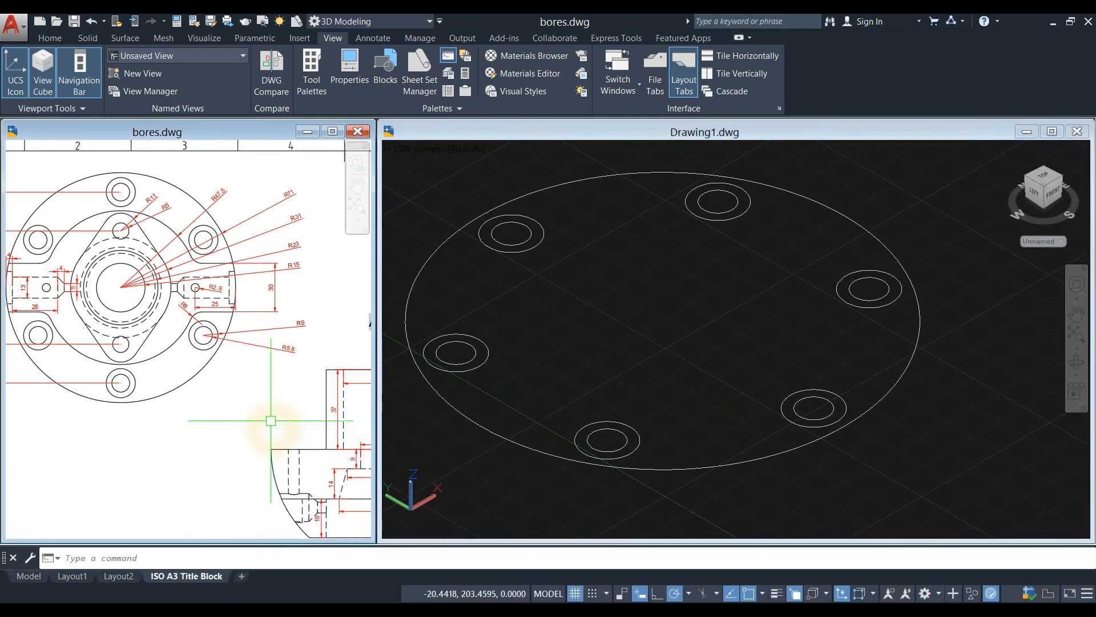
scroll(268, 431, down, 4)
click(583, 385)
scroll(484, 418, up, 3)
click(293, 424)
scroll(295, 398, up, 6)
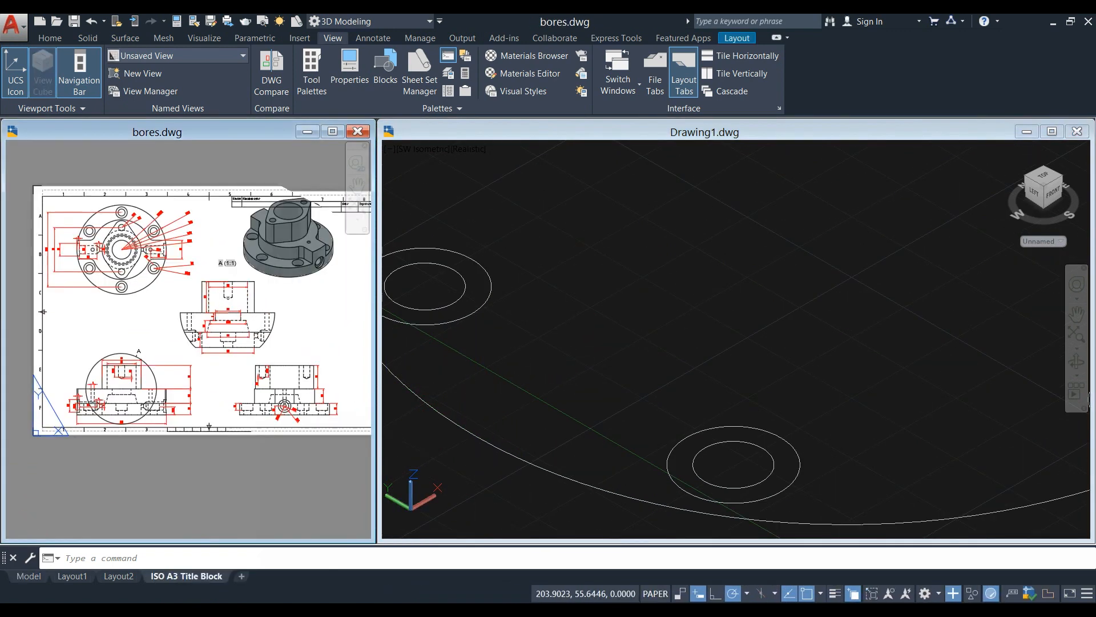
mouse_move(296, 398)
middle_down()
mouse_move(286, 406)
mouse_move(311, 388)
middle_up()
click(311, 418)
click(283, 393)
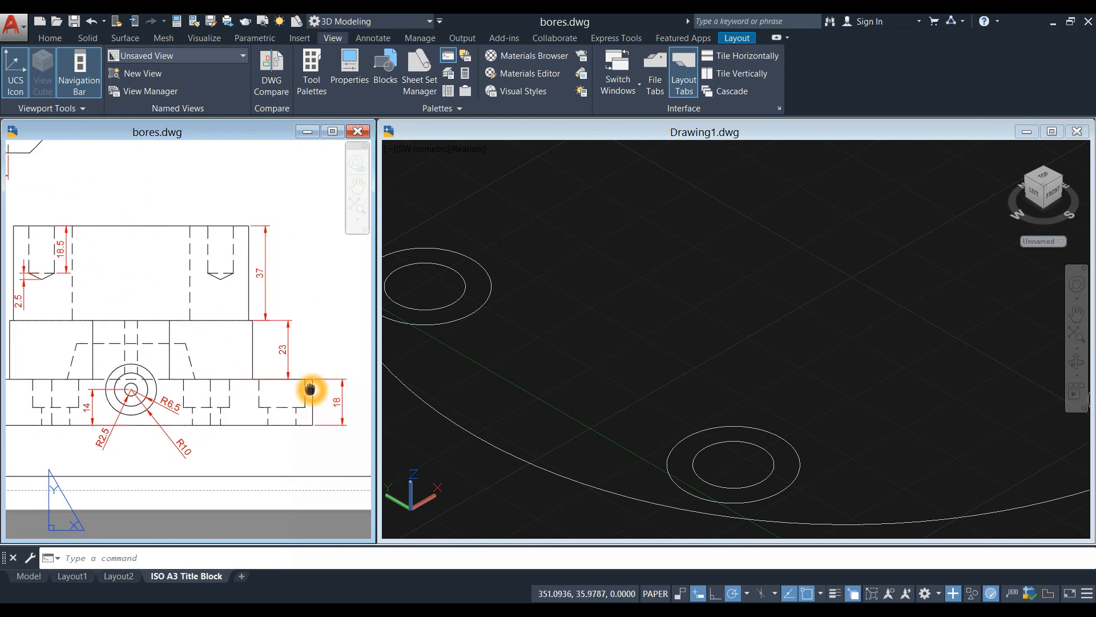
- Extrude the large flange circle in Drawing1.dwg to a height of 18 and turn off the grid display
click(637, 366)
scroll(638, 366, down, 2)
scroll(637, 366, down, 3)
click(588, 382)
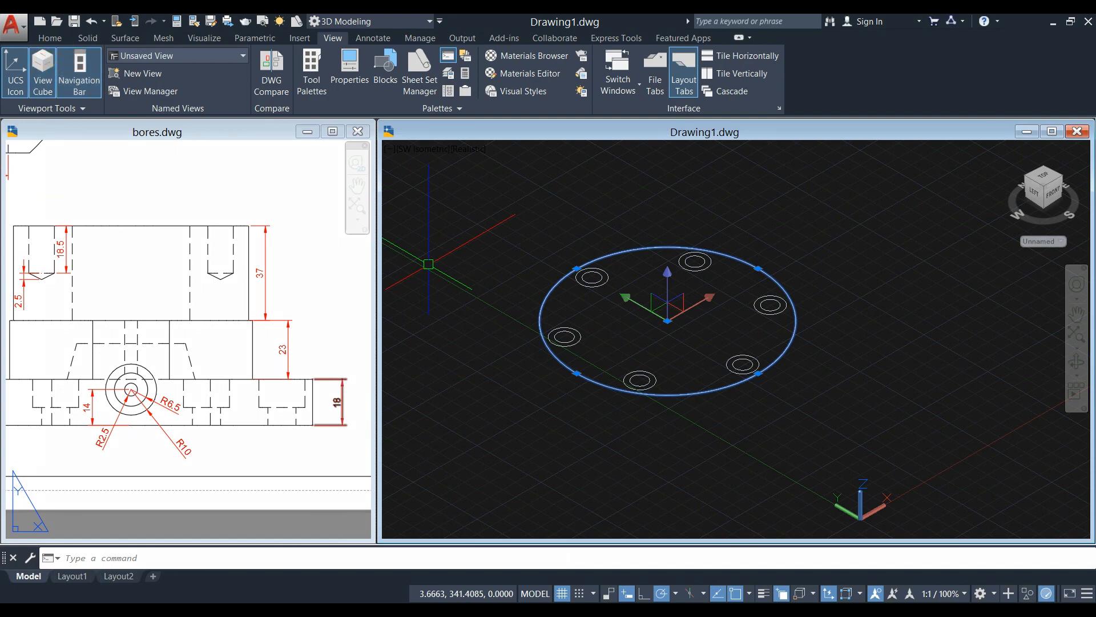
click(50, 38)
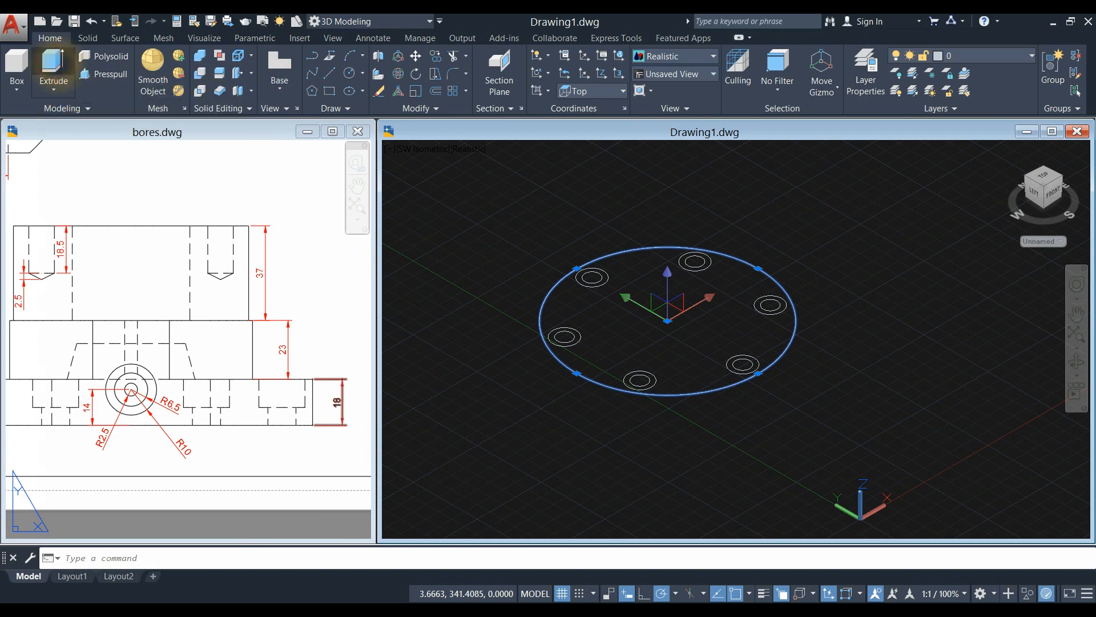
click(54, 64)
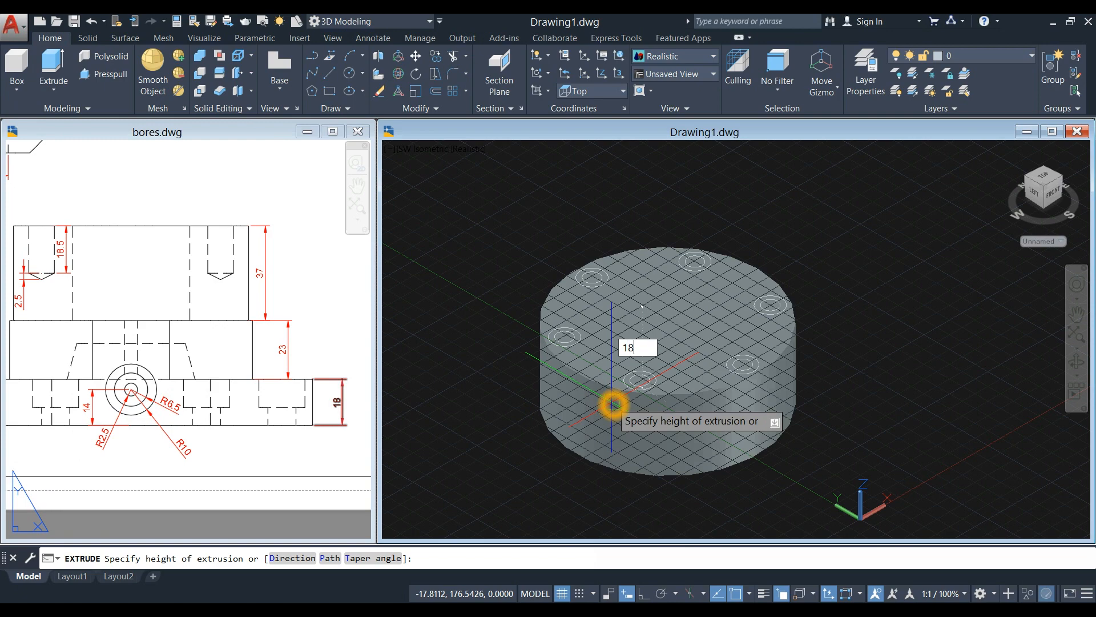
text(18)
key(Return)
key(F7)
- Examine the isometric, section and side views in bores.dwg for the depth of the flange's bolt hole counterbores
click(271, 434)
click(482, 320)
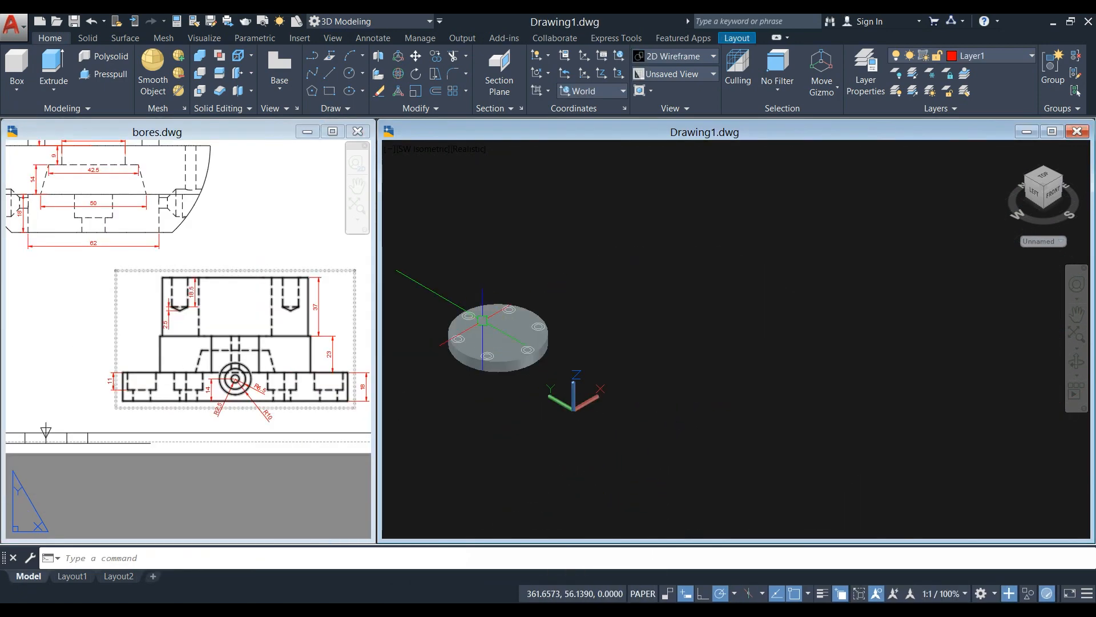
scroll(474, 318, up, 3)
middle_drag(455, 338, 551, 360)
click(257, 227)
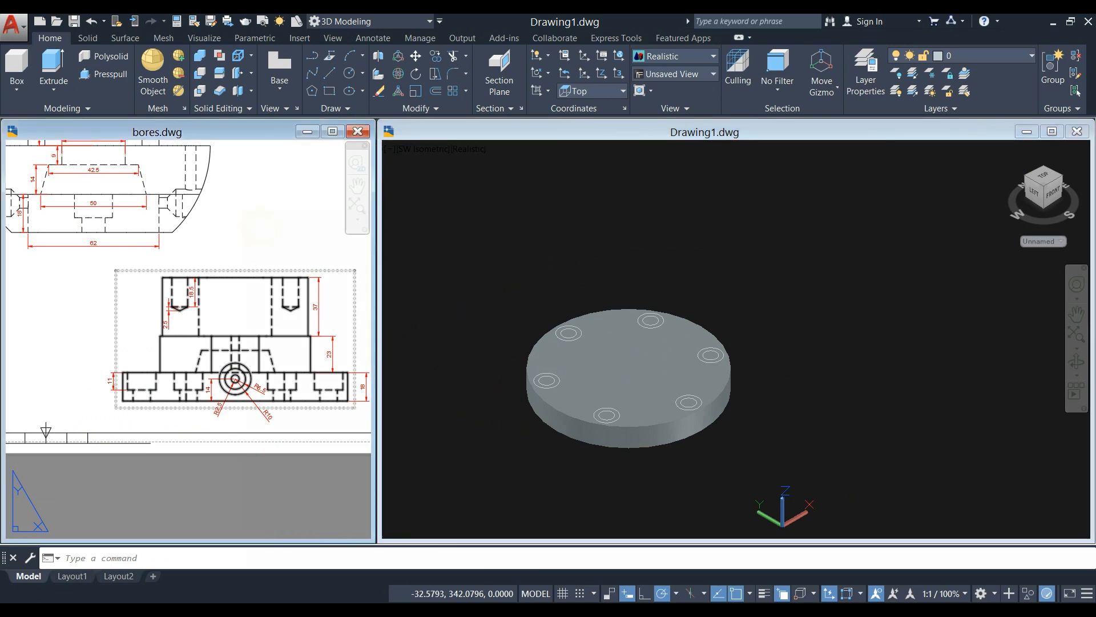
middle_drag(332, 263, 249, 483)
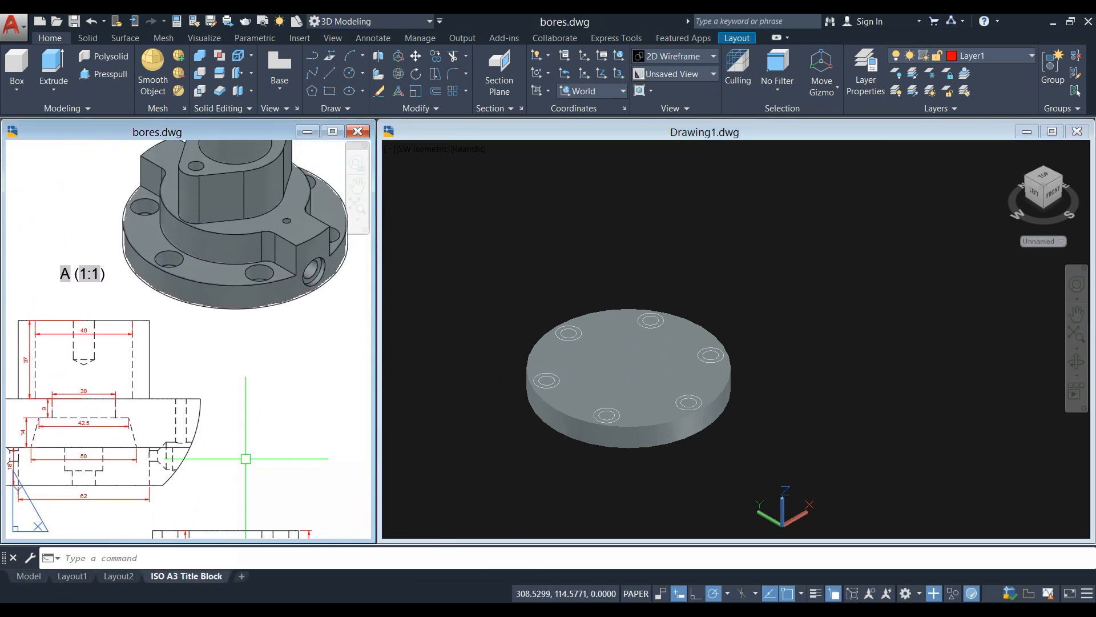
middle_drag(225, 355, 415, 182)
middle_drag(220, 437, 118, 337)
scroll(235, 376, up, 4)
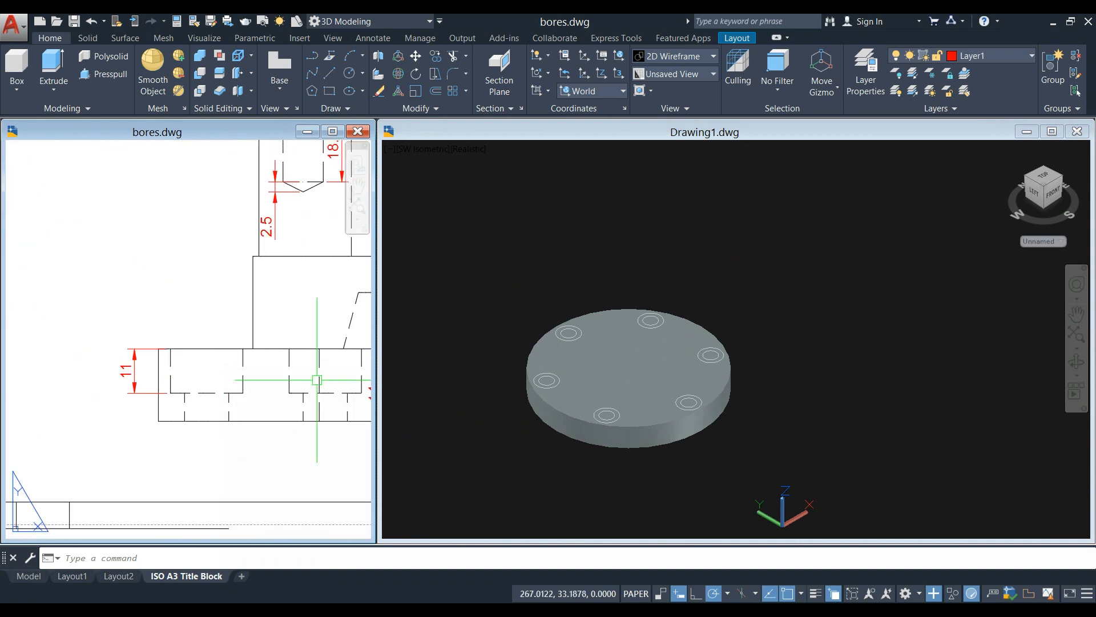
- Presspull the ring between the two circles of one bolt hole down into the flange to the counterbore depth of 11
click(495, 372)
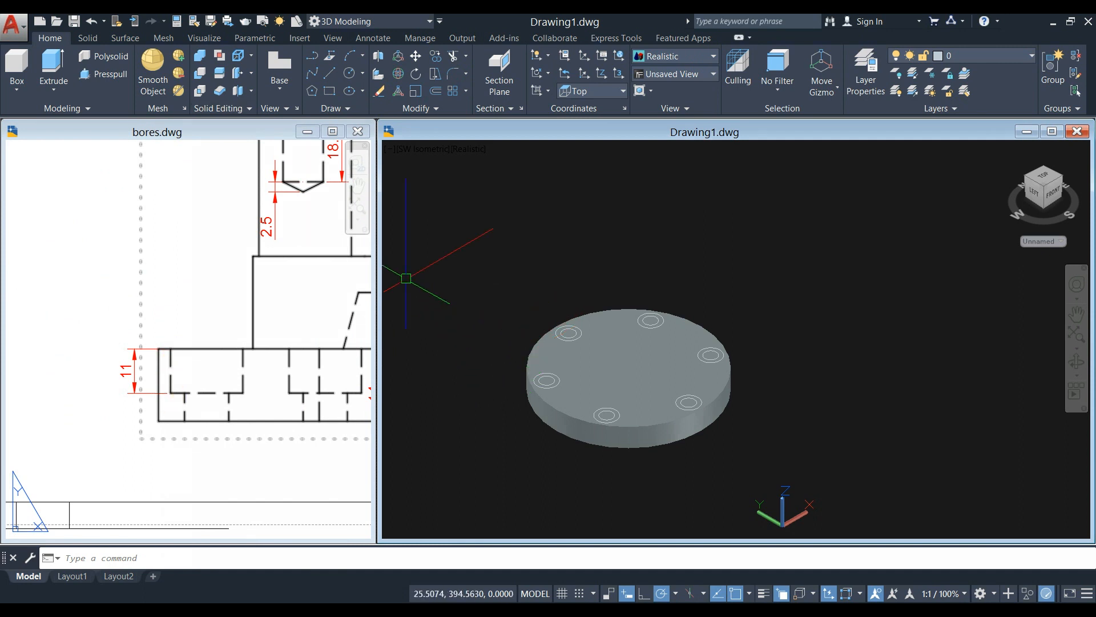
click(117, 77)
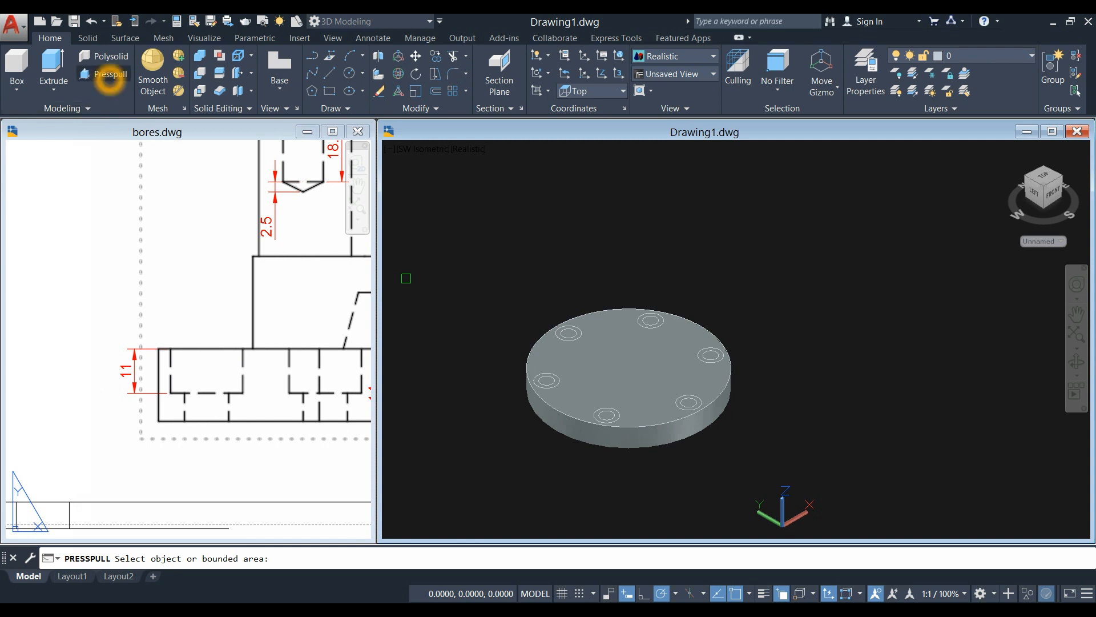
scroll(556, 402, up, 3)
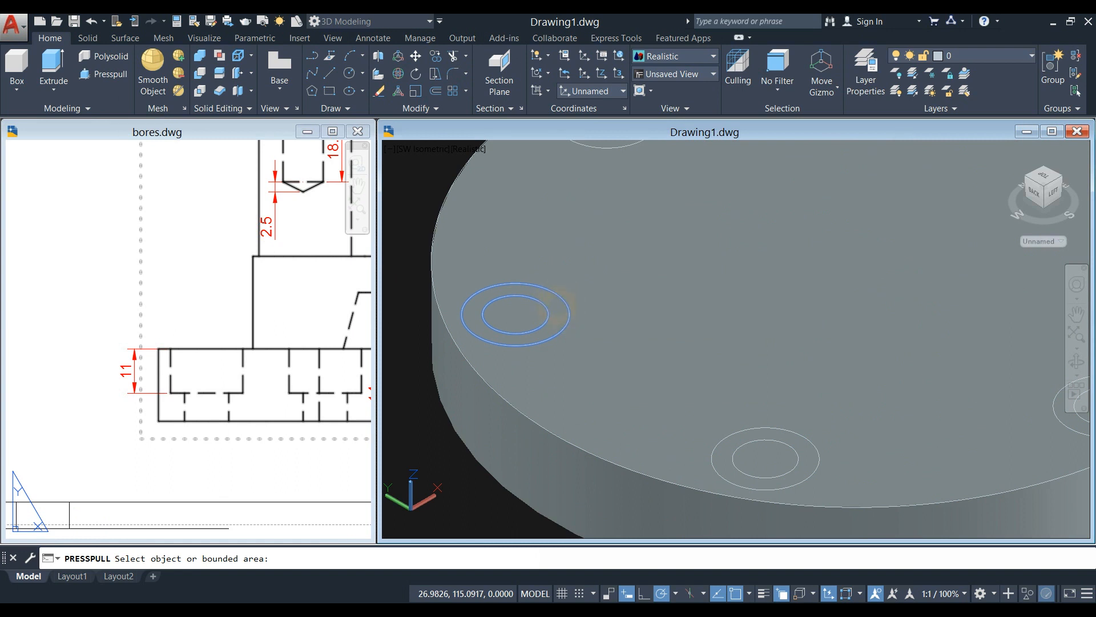
click(556, 312)
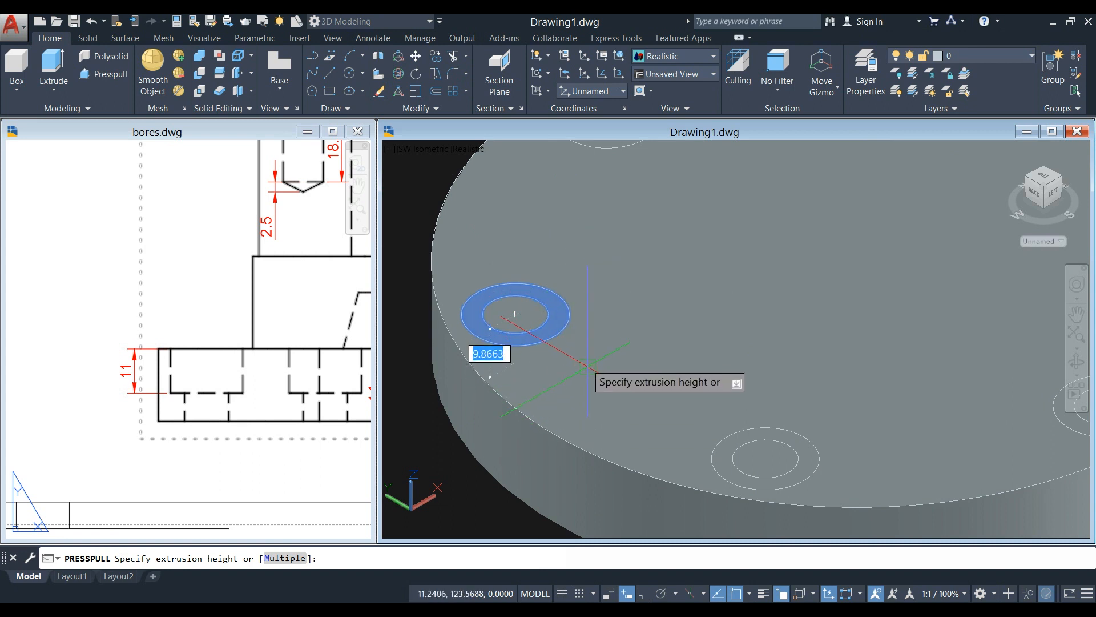
click(590, 376)
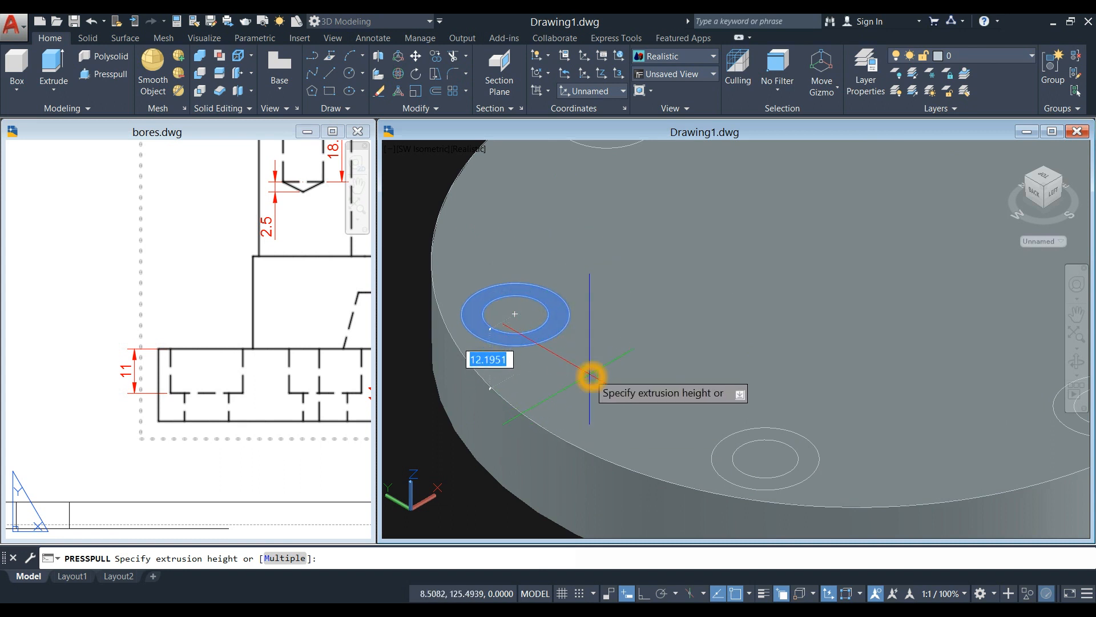
key(Return)
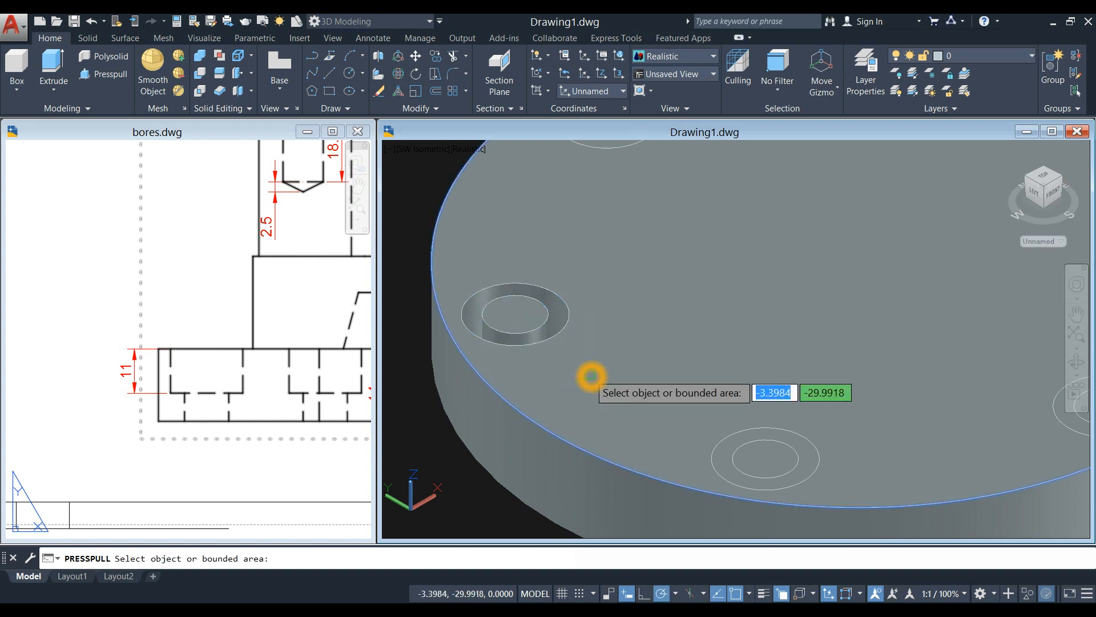
- Presspull the inner circle of the same bolt hole down through the full thickness of the flange
mouse_move(595, 359)
shift+middle_down()
mouse_move(595, 392)
mouse_move(607, 370)
shift+middle_up()
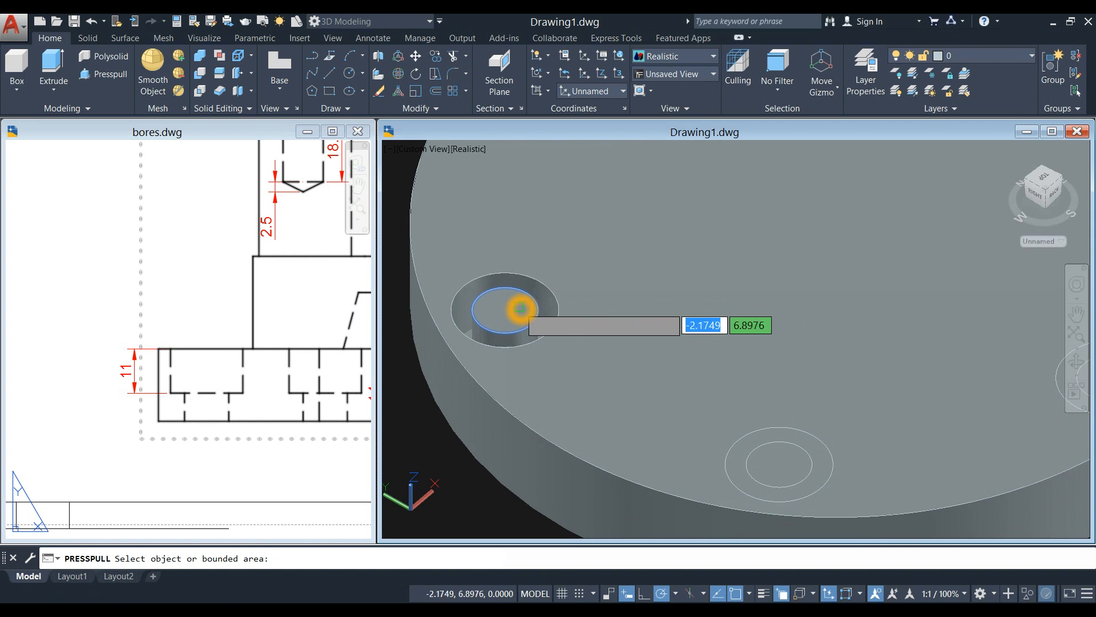
click(520, 309)
scroll(520, 317, down, 4)
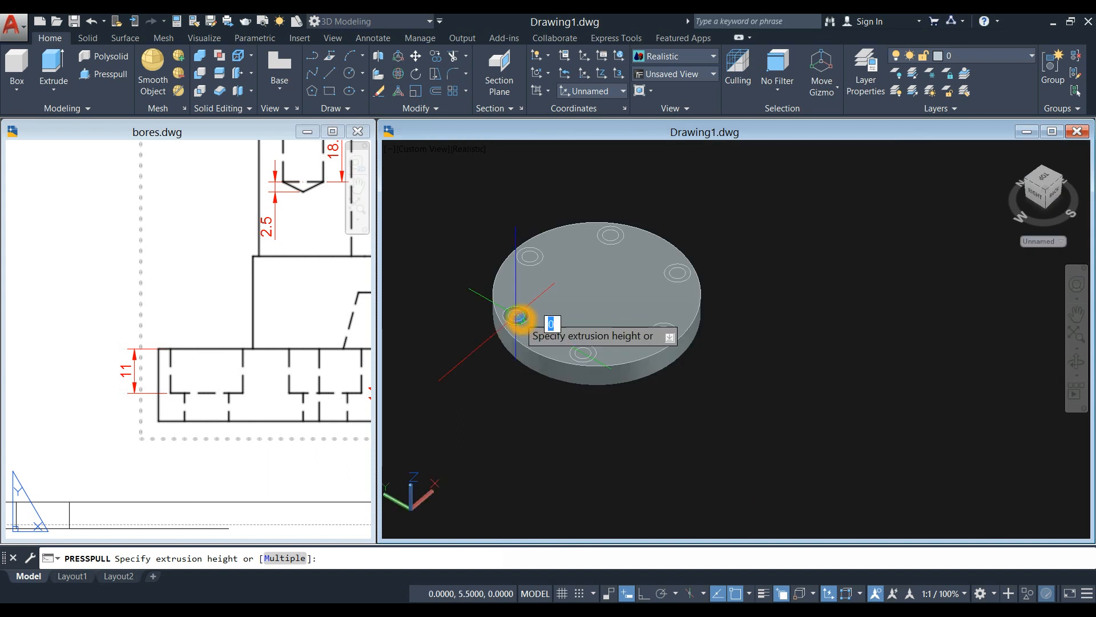
click(527, 400)
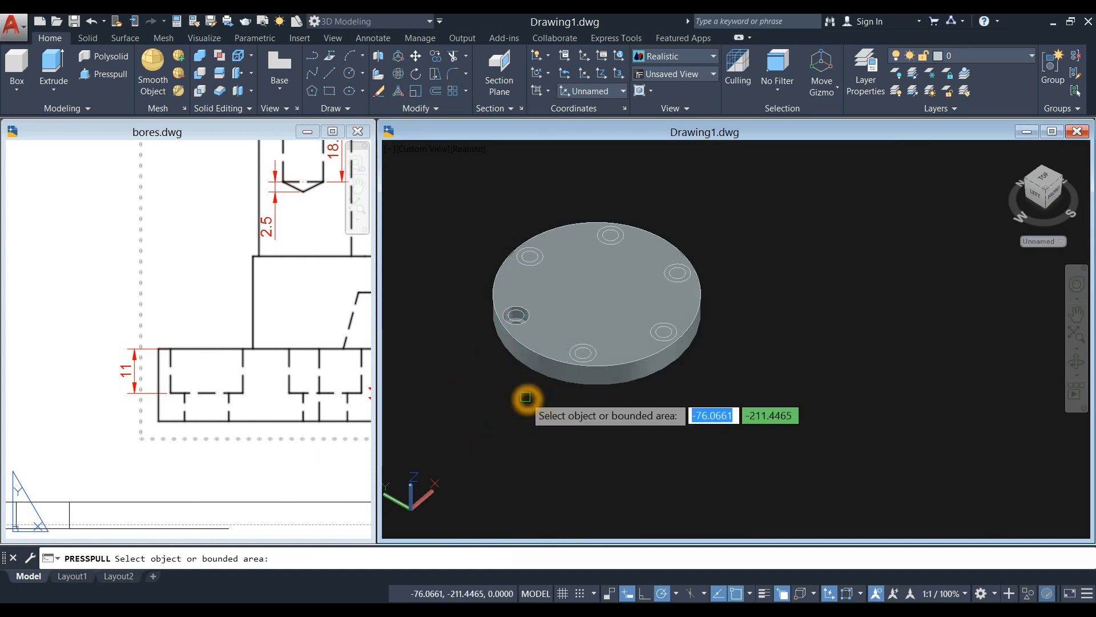
- Presspull the second bolt hole counterclockwise, sinking its ring 11 deep and cutting its inner circle through the full flange thickness
scroll(525, 383, up, 4)
shift+middle_drag(525, 382, 577, 365)
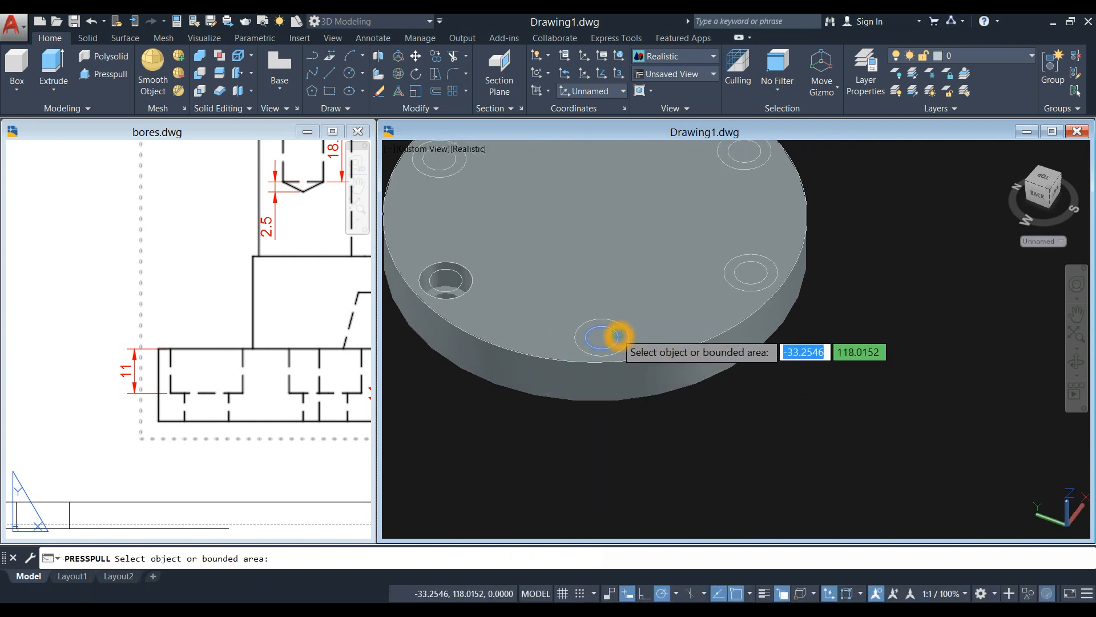
scroll(619, 335, up, 5)
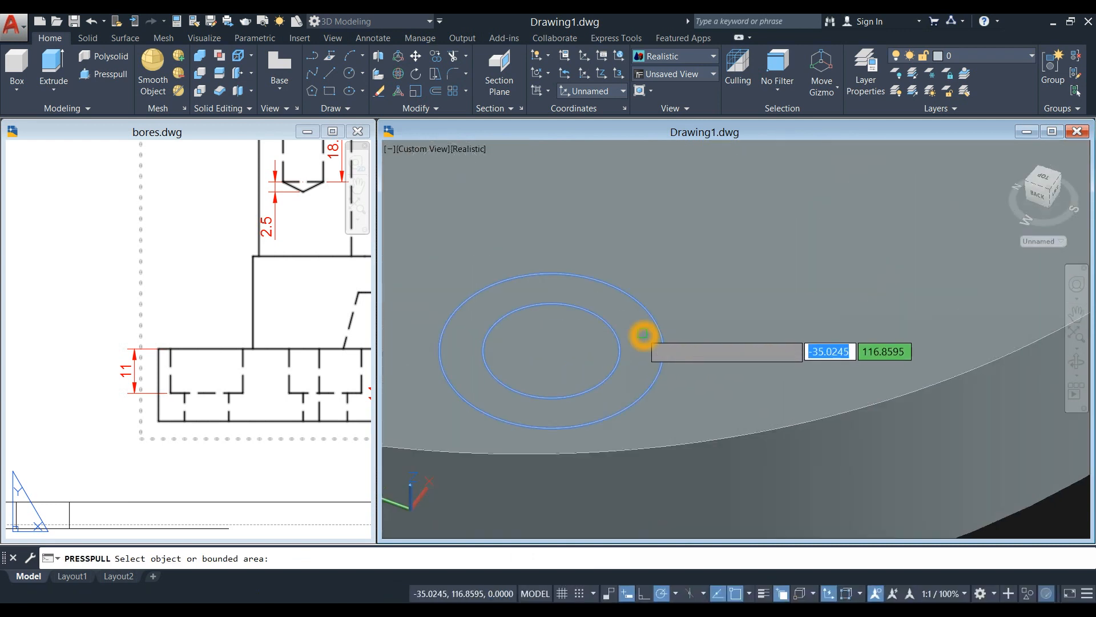
click(644, 335)
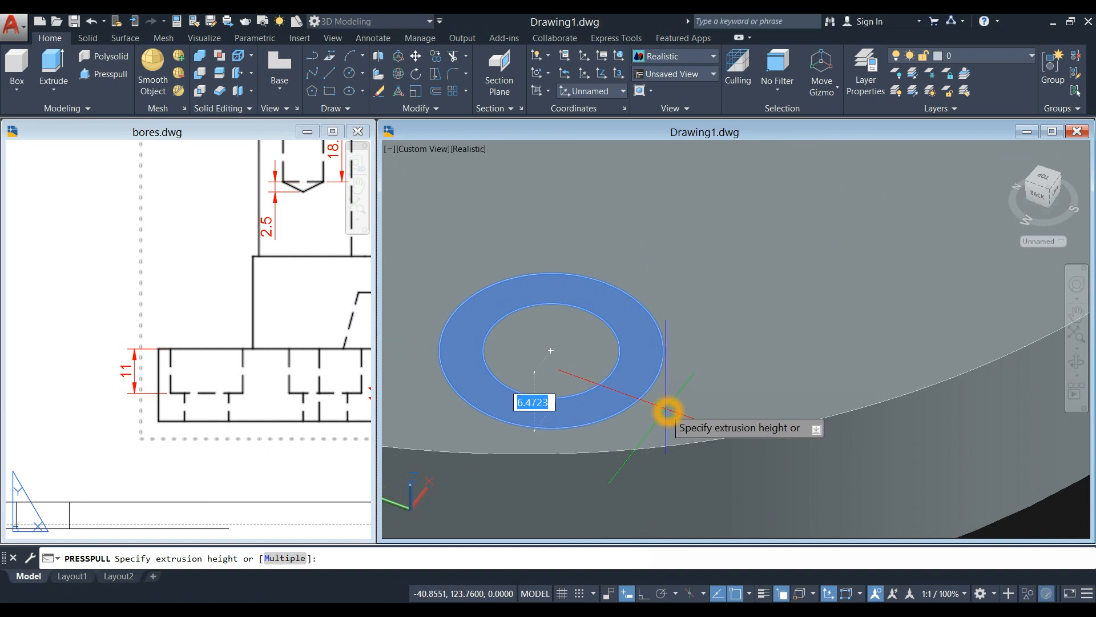
text(11)
key(Return)
scroll(665, 409, down, 4)
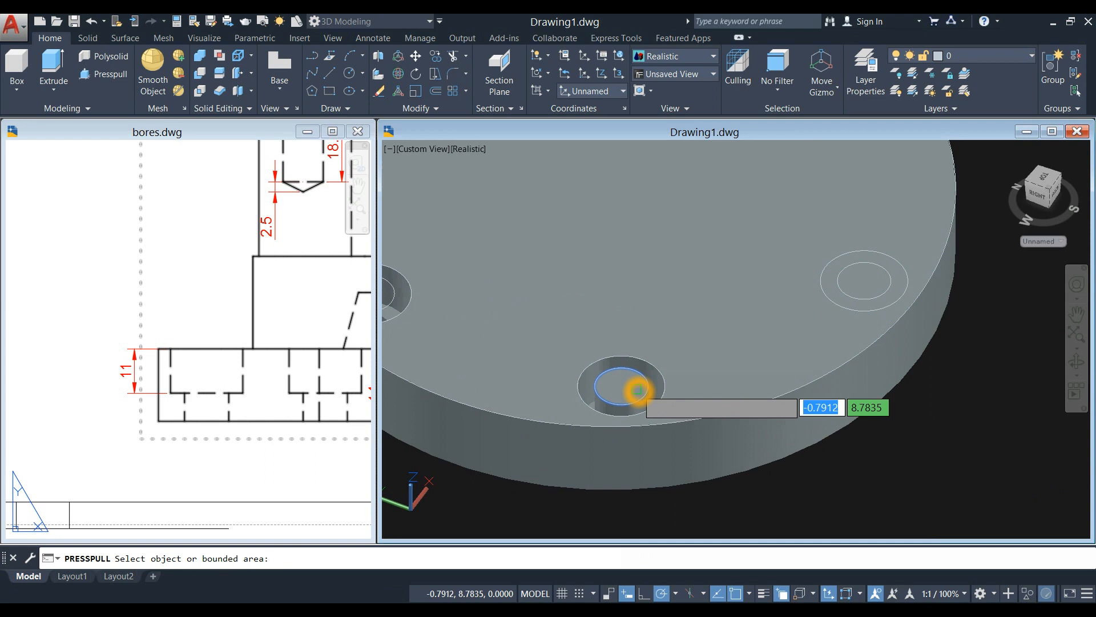
click(638, 390)
scroll(656, 399, down, 3)
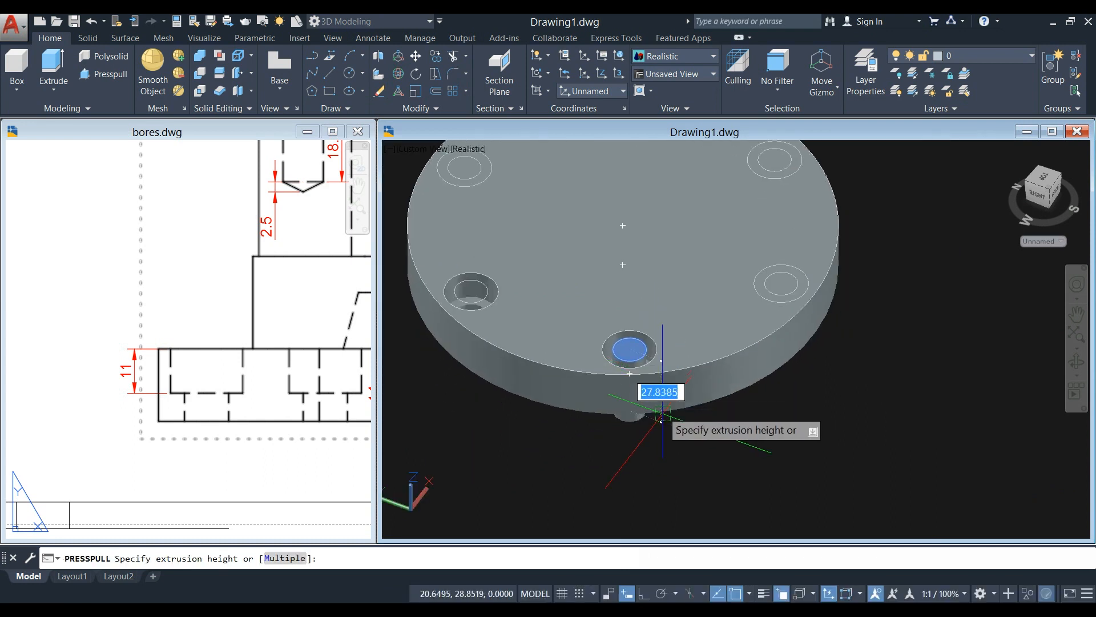
click(663, 458)
key(Return)
- Presspull the third bolt hole's ring down to the counterbore depth of 11 and its inner circle through the flange
scroll(657, 454, up, 2)
scroll(737, 290, up, 5)
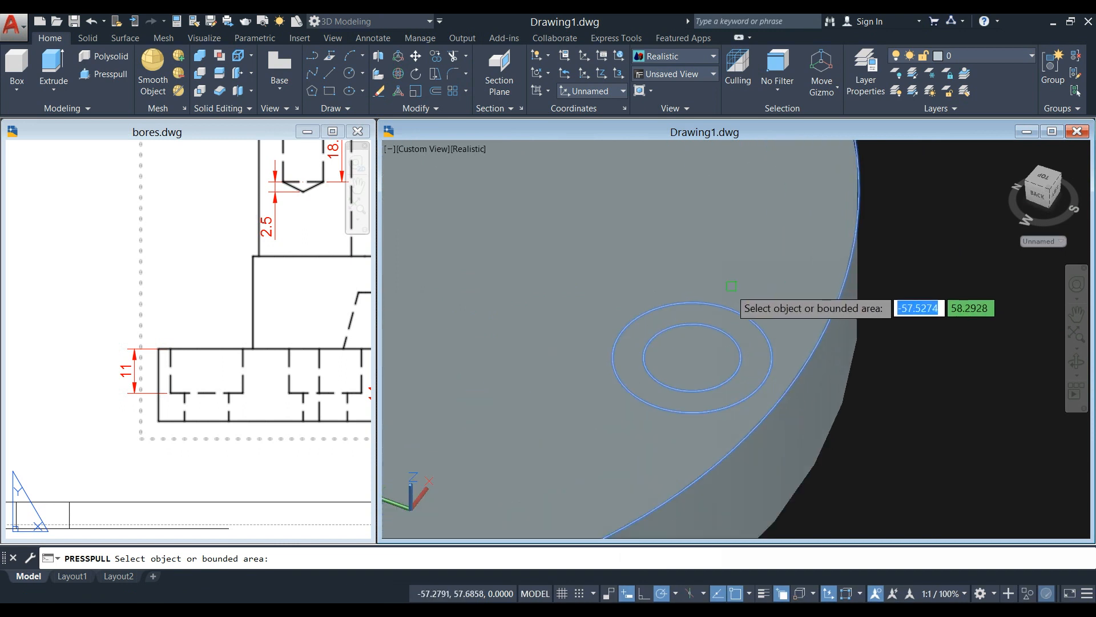
click(731, 317)
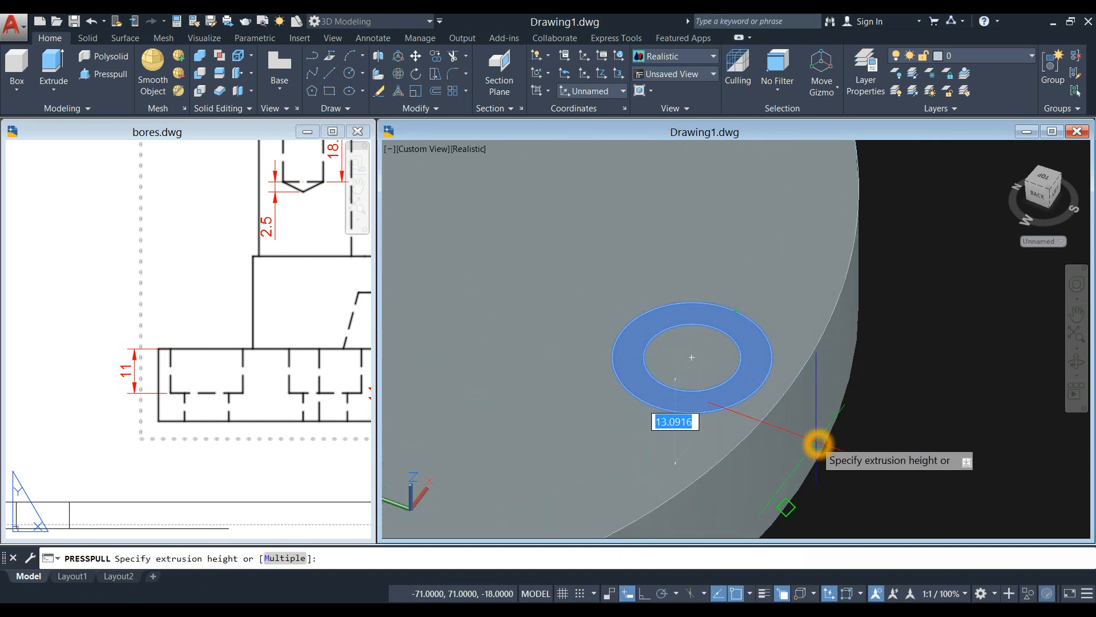
click(818, 441)
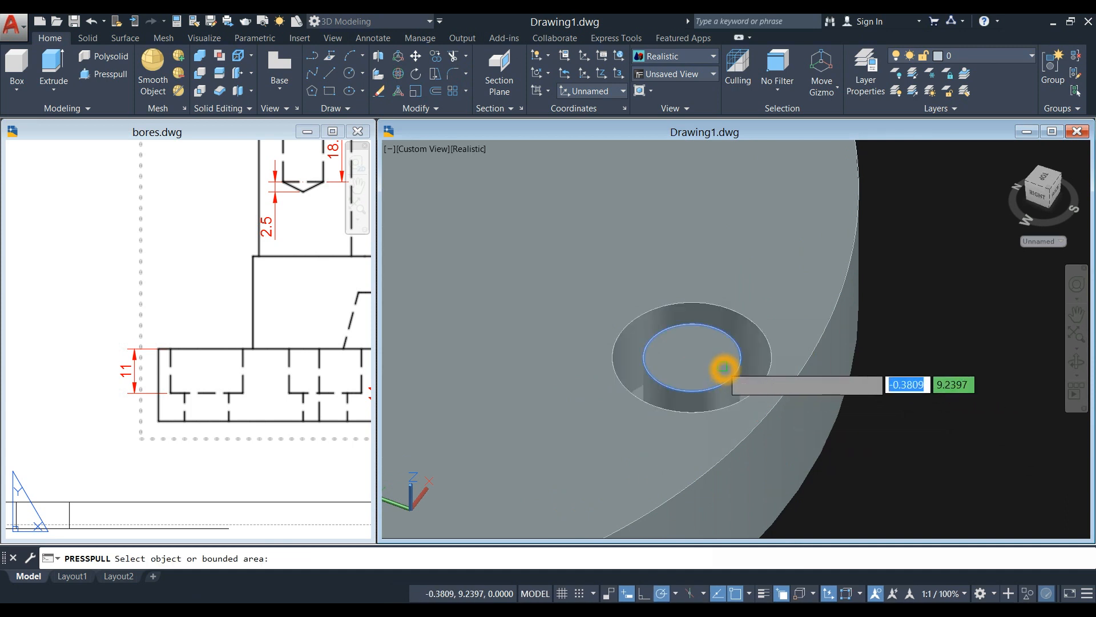
click(724, 369)
scroll(722, 368, down, 3)
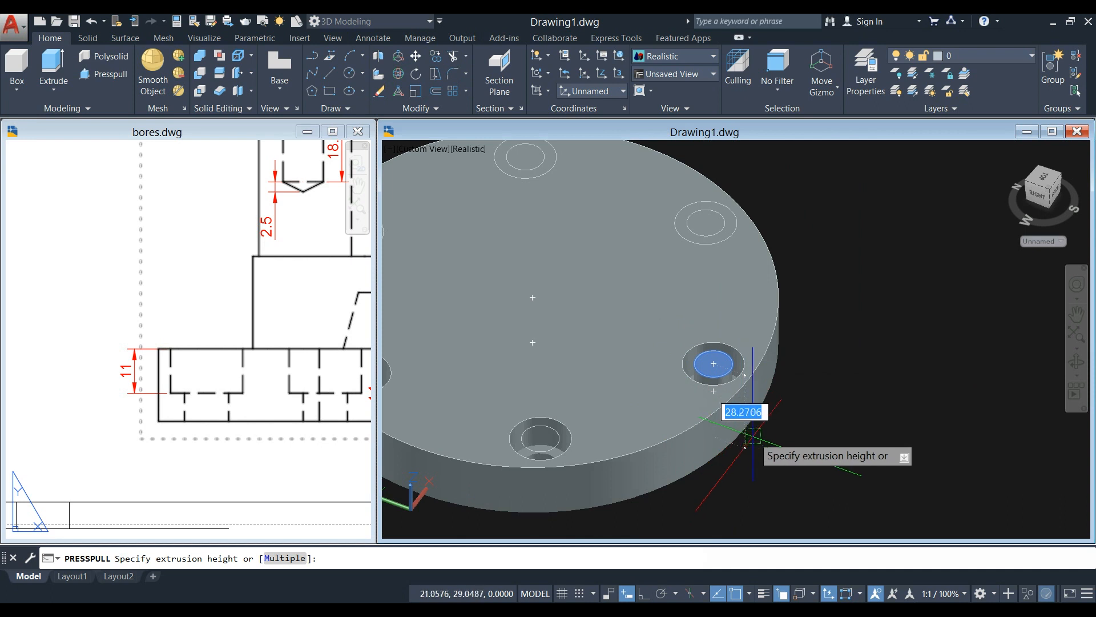
click(758, 467)
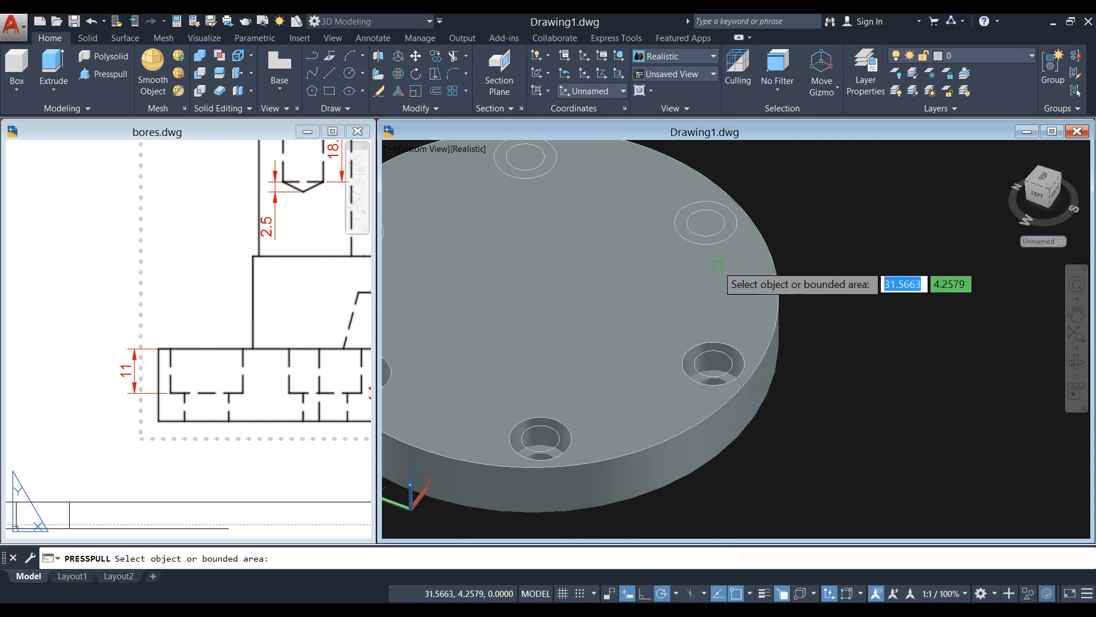
- Cut the fourth bolt hole with Presspull, its outer ring 11 deep and its inner circle through the flange
scroll(717, 265, up, 5)
click(711, 269)
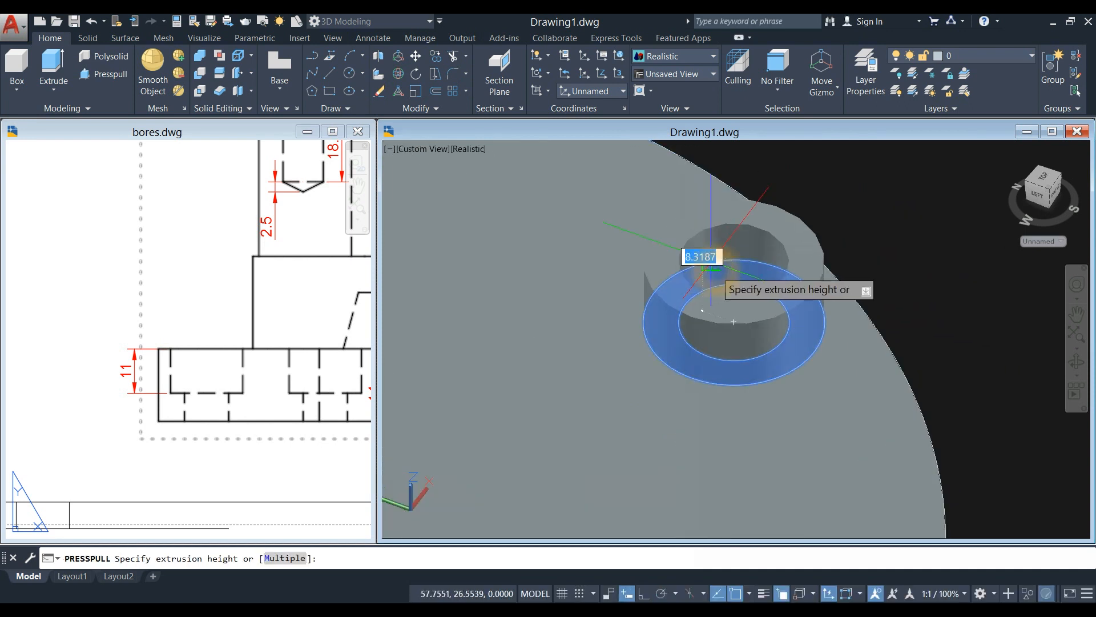
text(11)
key(Return)
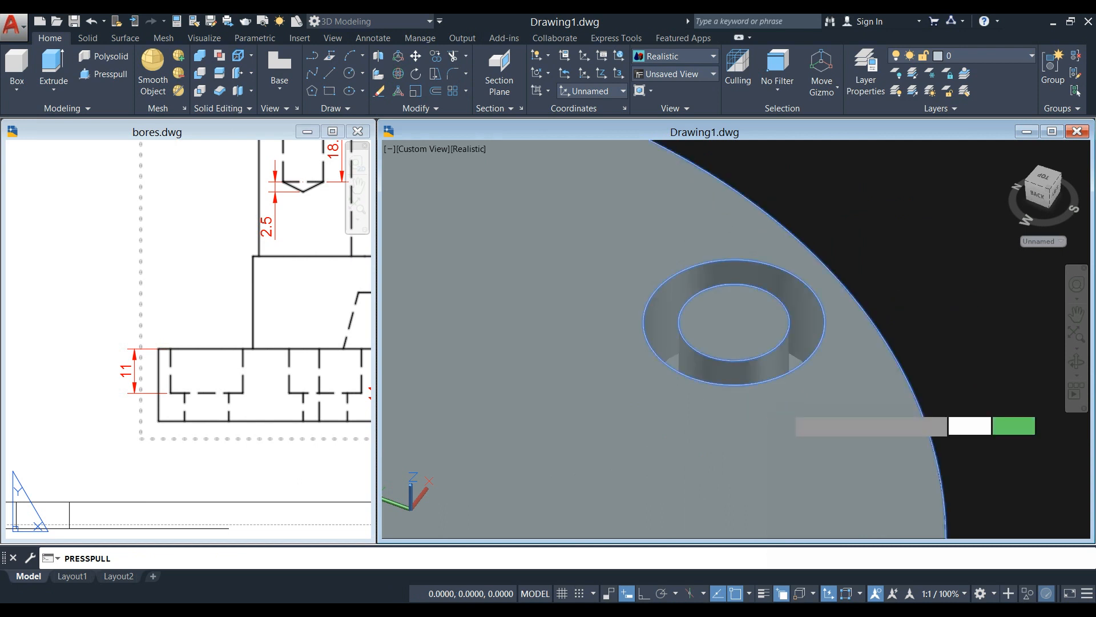
click(761, 326)
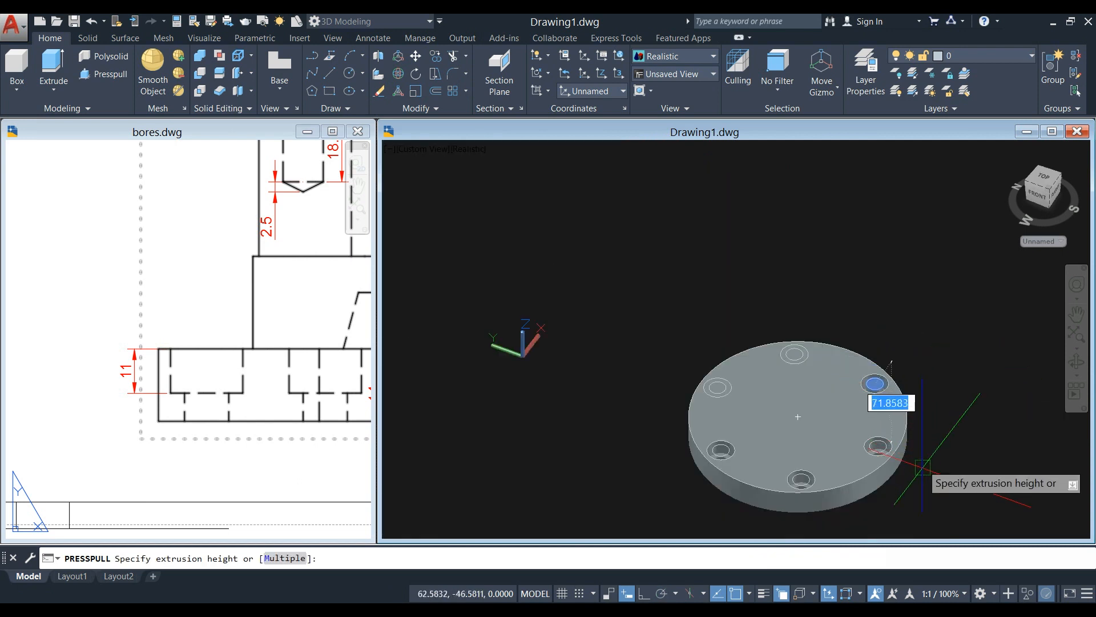
click(922, 466)
- Counterbore the fifth bolt hole 11 deep with Presspull and cut its inner circle completely through the flange
scroll(799, 363, up, 7)
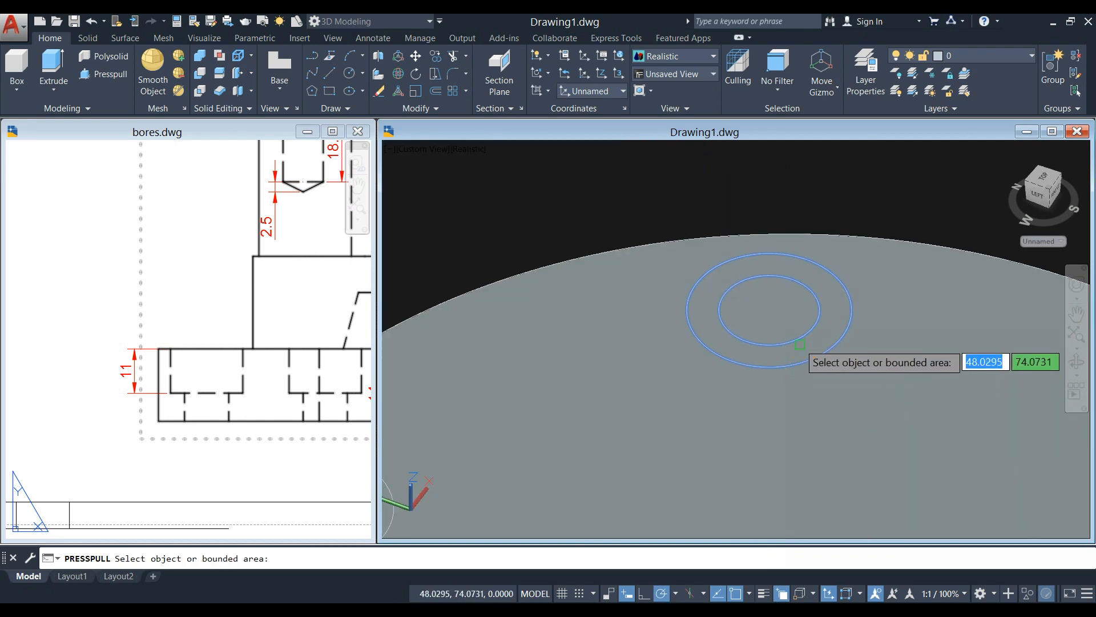
click(799, 348)
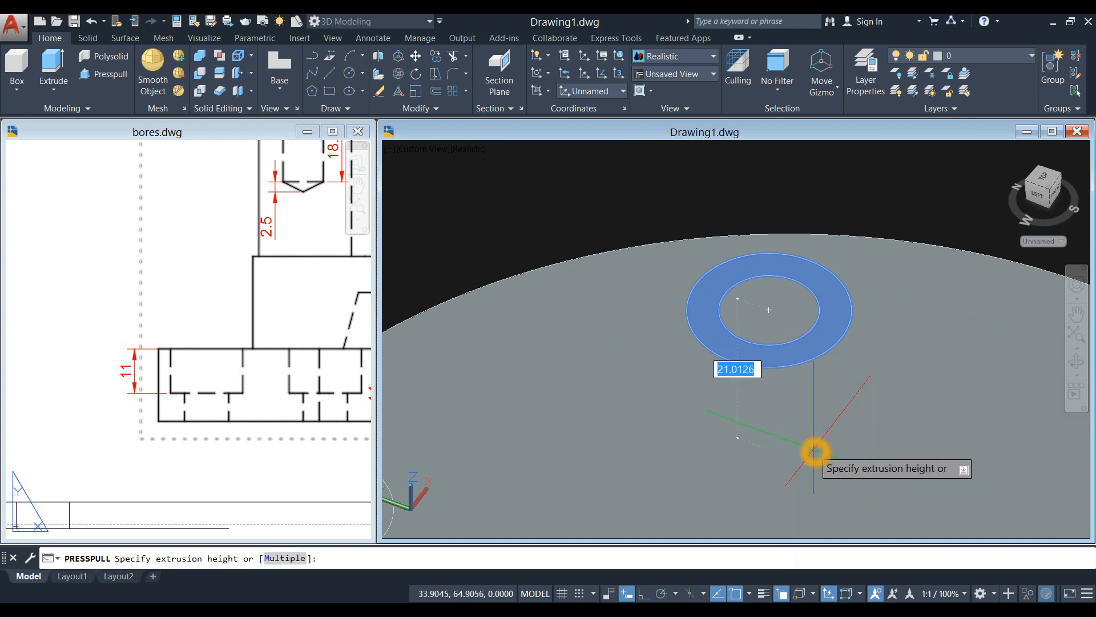
text(11)
key(Return)
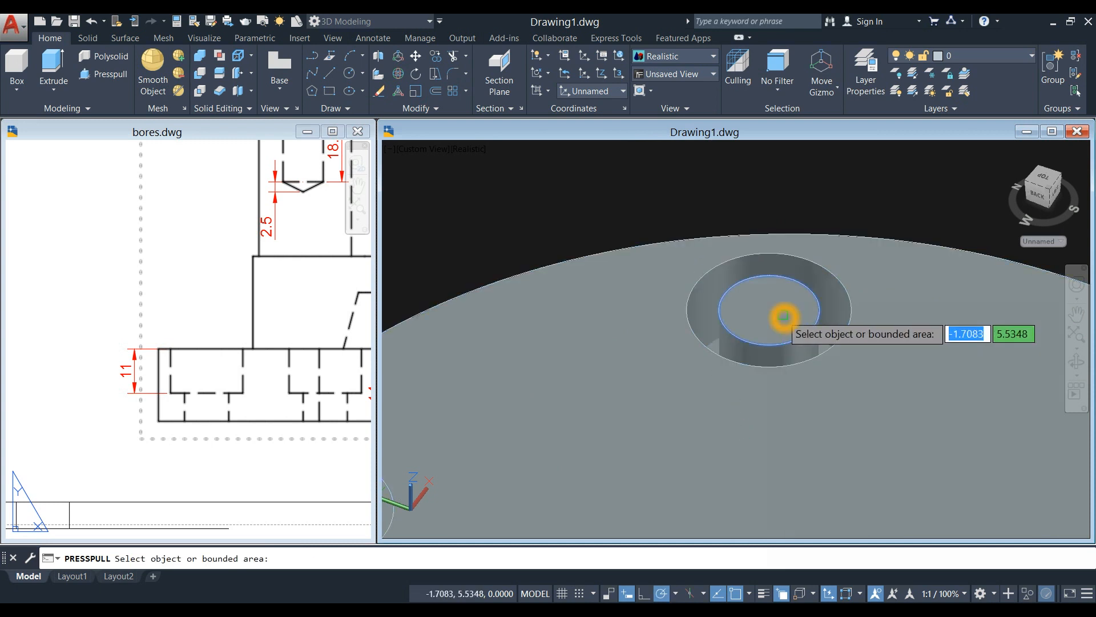
click(784, 316)
scroll(785, 315, down, 5)
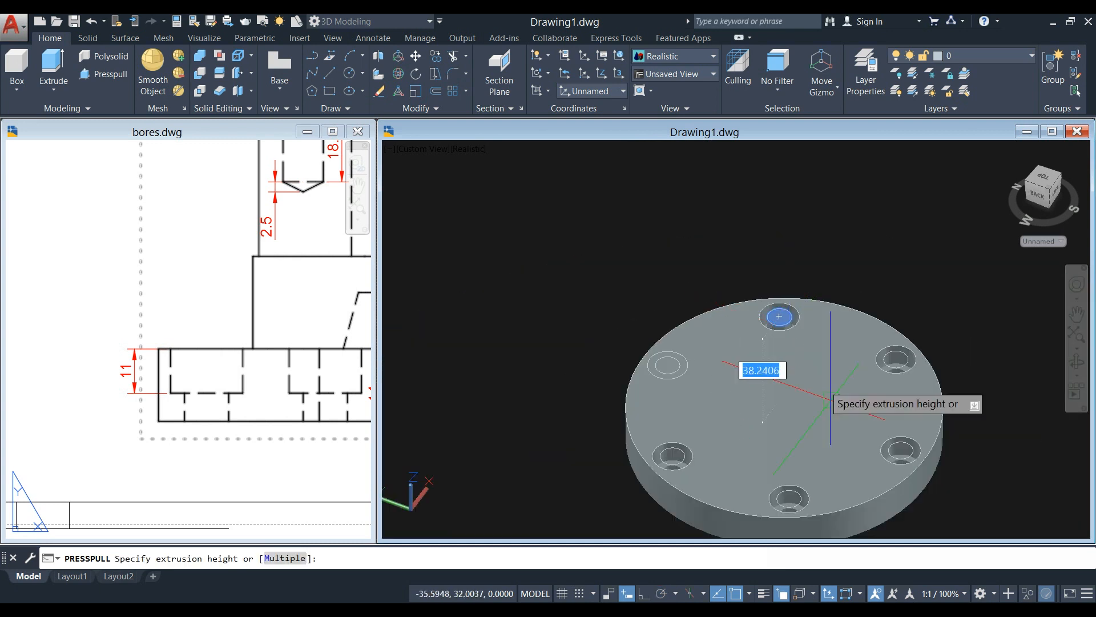
click(923, 524)
- Presspull the last bolt hole's ring 11 deep and its inner circle through the flange to complete the hole pattern
scroll(664, 384, up, 7)
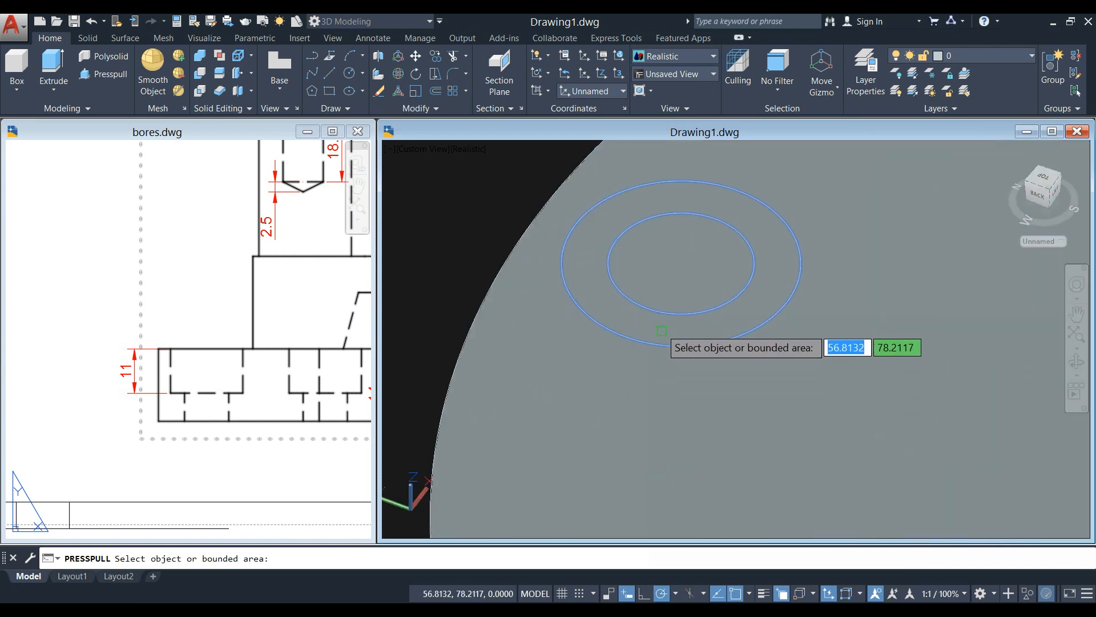
click(663, 331)
scroll(680, 392, down, 4)
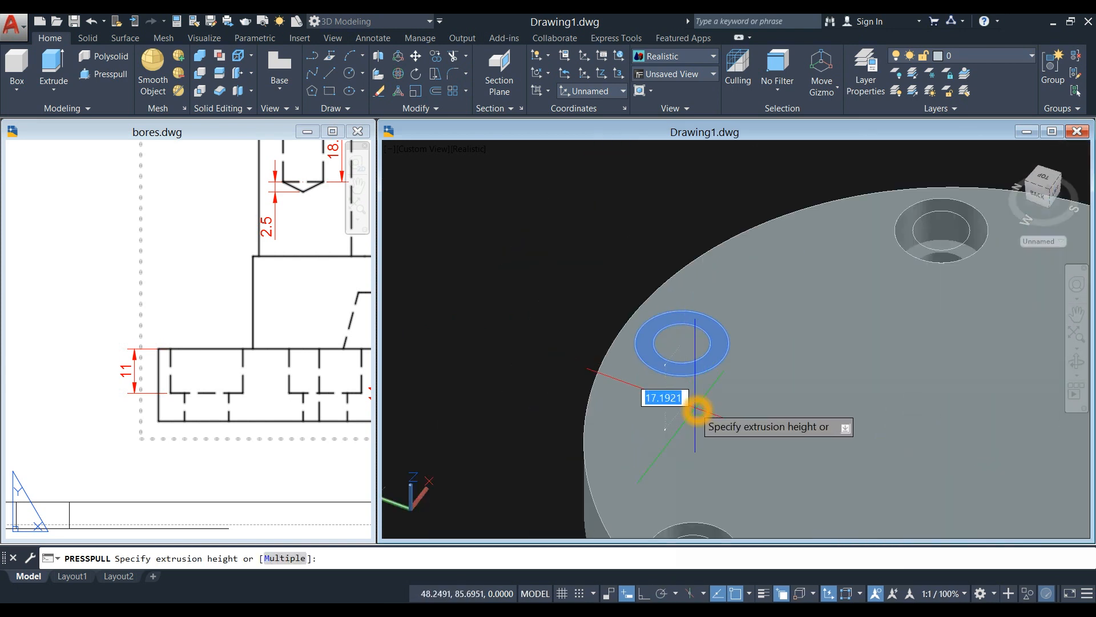
text(11)
key(Return)
scroll(679, 371, down, 5)
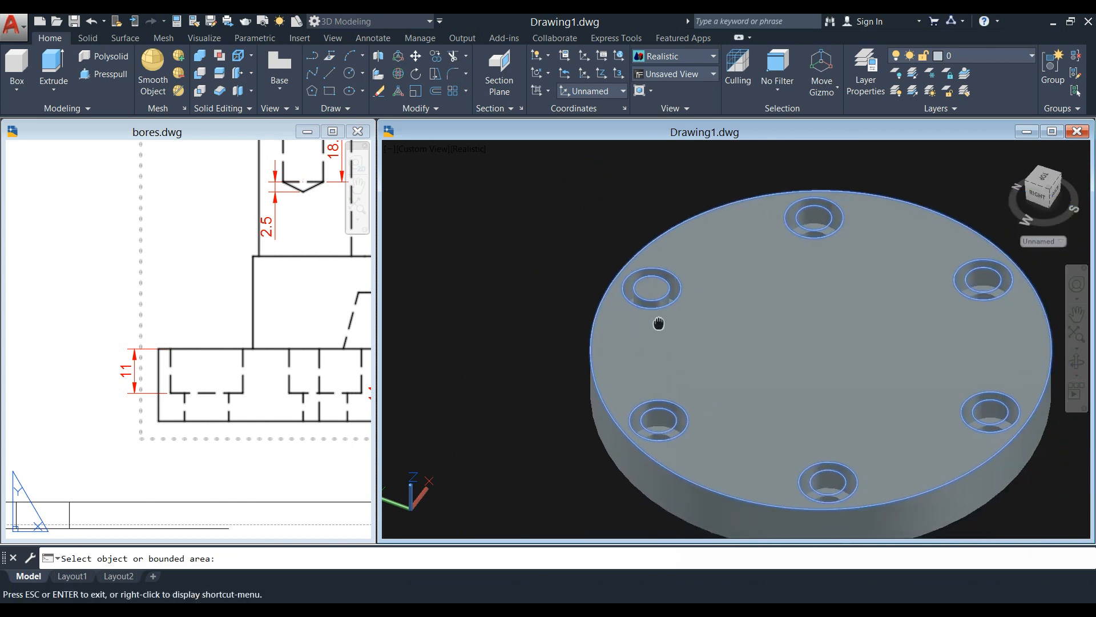
click(657, 293)
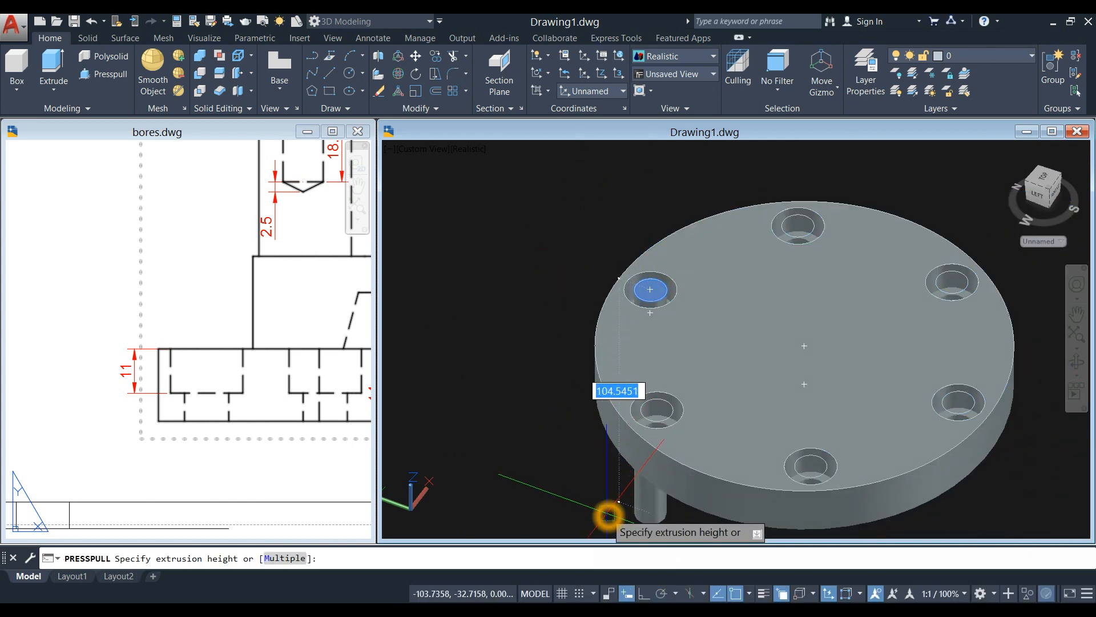
click(609, 513)
middle_drag(603, 475, 553, 452)
right_click(543, 407)
- Examine the isometric view in bores.dwg for the shape of the body that sits above the drilled flange
shift+middle_drag(542, 407, 645, 394)
click(335, 433)
scroll(335, 433, down, 4)
middle_drag(335, 433, 100, 436)
scroll(101, 435, down, 3)
middle_drag(116, 252, 189, 371)
scroll(221, 291, up, 5)
middle_drag(229, 290, 208, 311)
- Set Drawing1.dwg to the Top view with open space around the flange
click(558, 320)
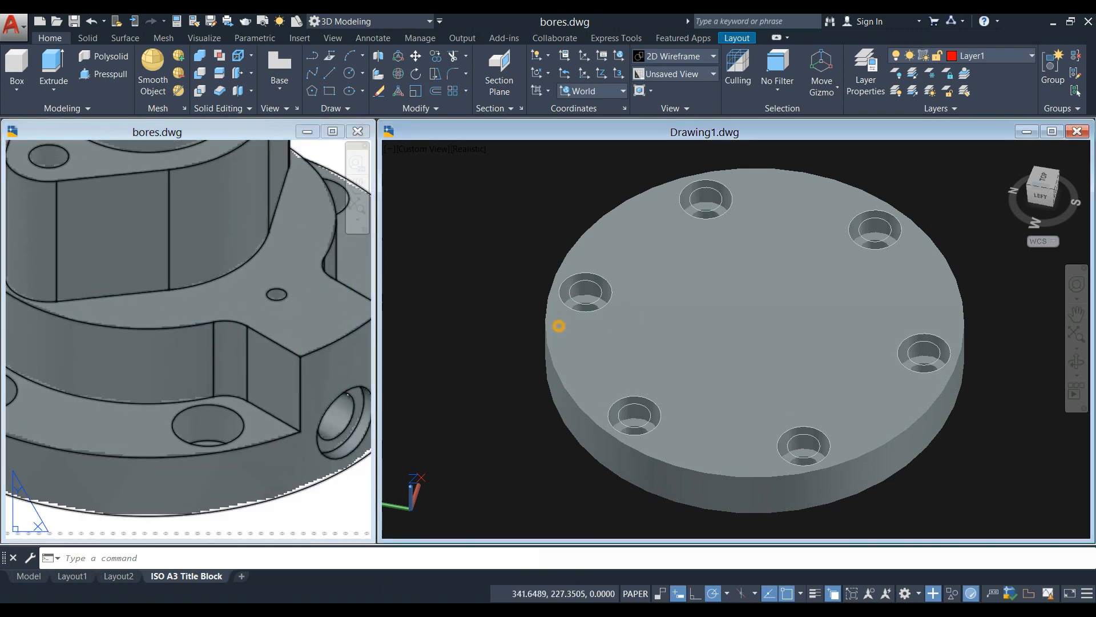
scroll(560, 318, down, 6)
scroll(593, 330, up, 3)
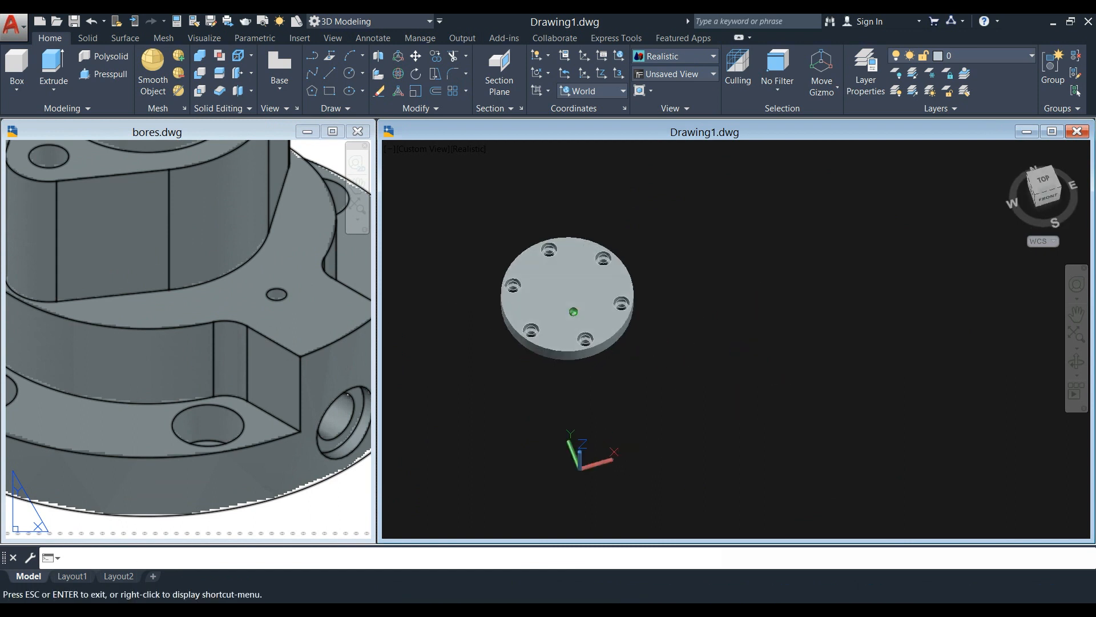
shift+middle_drag(582, 325, 553, 353)
click(423, 149)
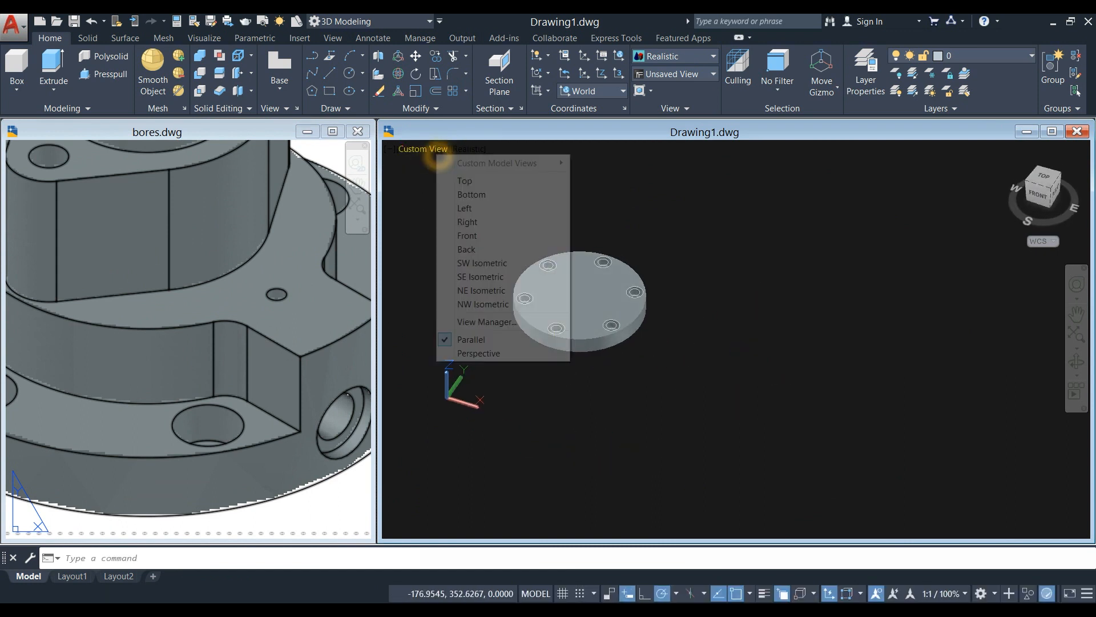
click(448, 172)
scroll(644, 307, down, 6)
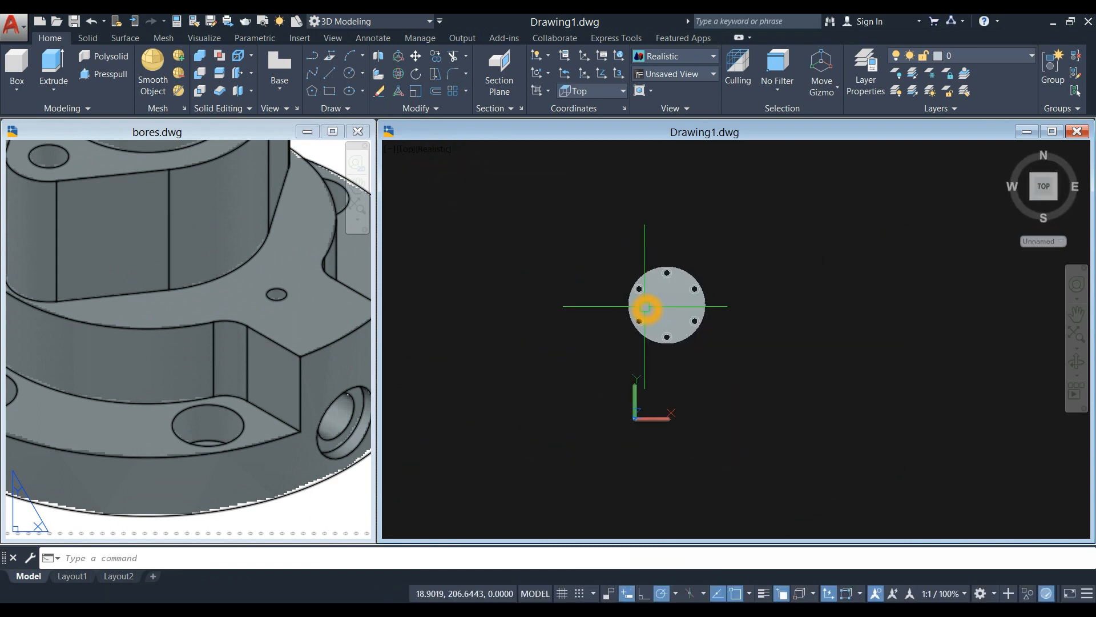
- Move the flange solid well away in the +X direction and delete the bolt hole circles left at its original position
middle_drag(643, 307, 532, 311)
click(595, 305)
right_click(658, 240)
click(707, 334)
click(696, 372)
scroll(913, 409, down, 2)
middle_drag(914, 410, 723, 370)
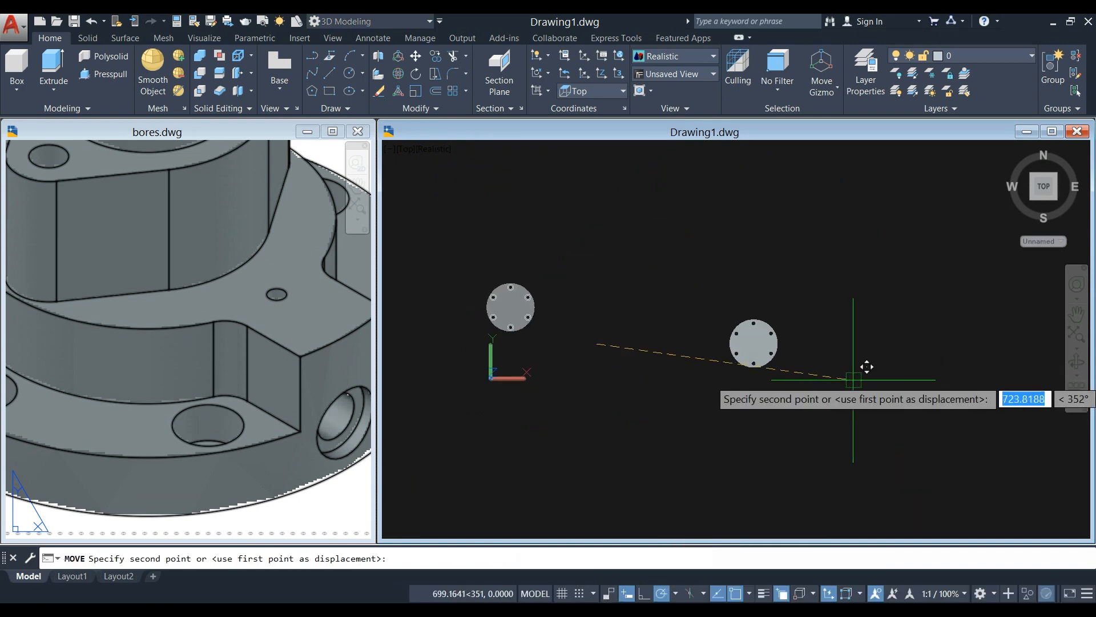
click(901, 381)
click(571, 340)
click(468, 247)
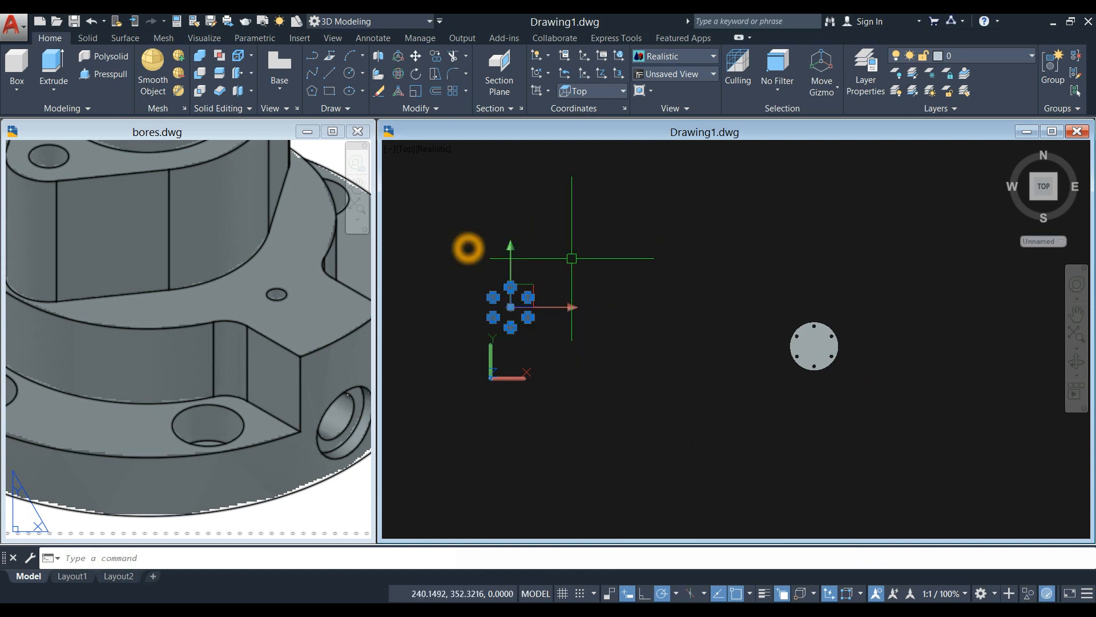
- Draw a circle of radius 71 in the empty space between the origin and the flange solid, following the bores.dwg top view
click(286, 438)
scroll(296, 410, down, 6)
middle_drag(297, 411, 399, 382)
scroll(139, 325, up, 2)
middle_drag(138, 326, 247, 290)
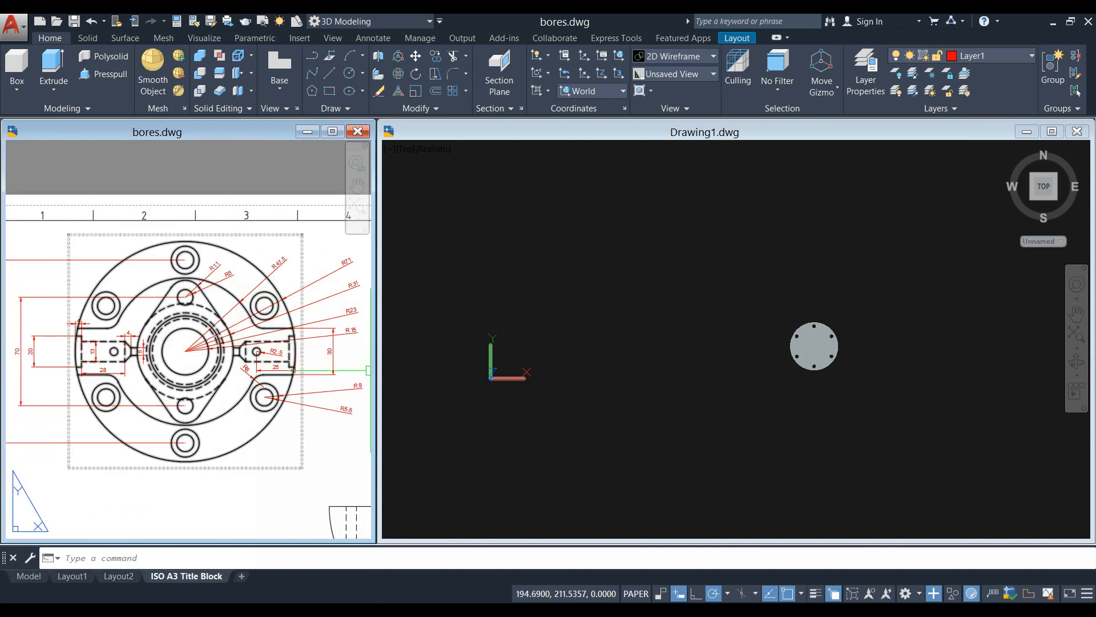
click(590, 392)
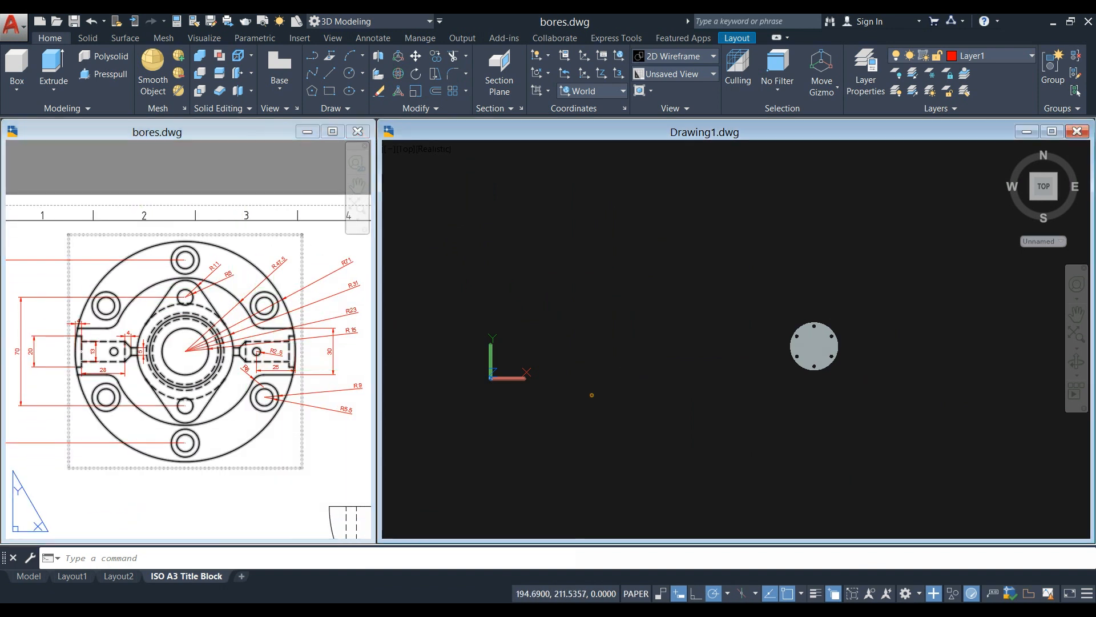
text(c)
key(Return)
click(607, 350)
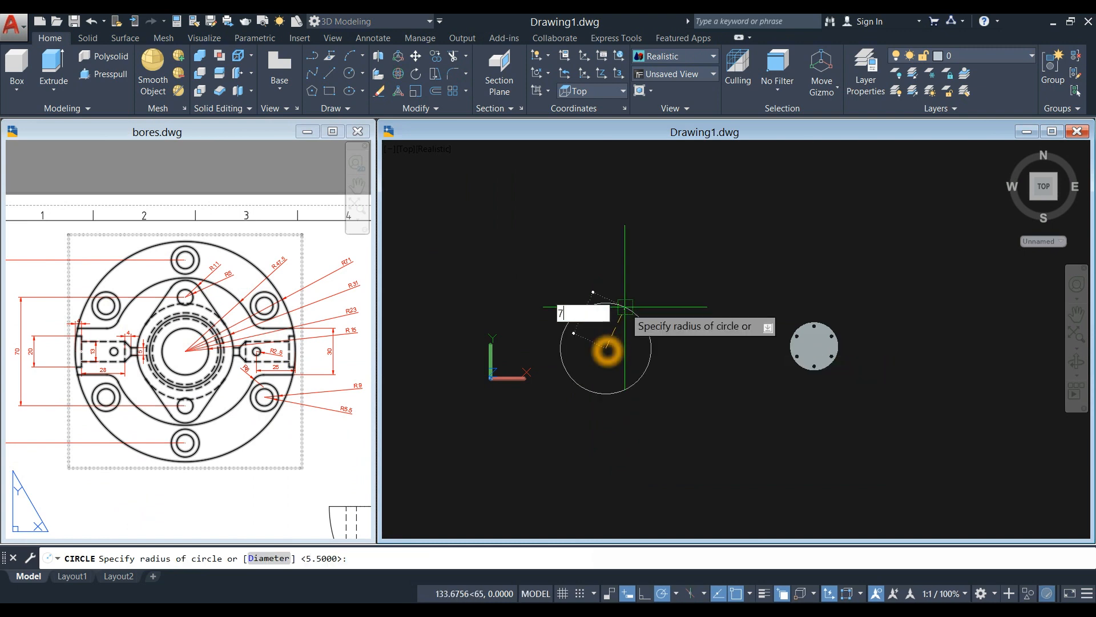
text(71)
key(Return)
- Draw a horizontal line across the full diameter of the radius 71 circle in Drawing1.dwg
click(232, 379)
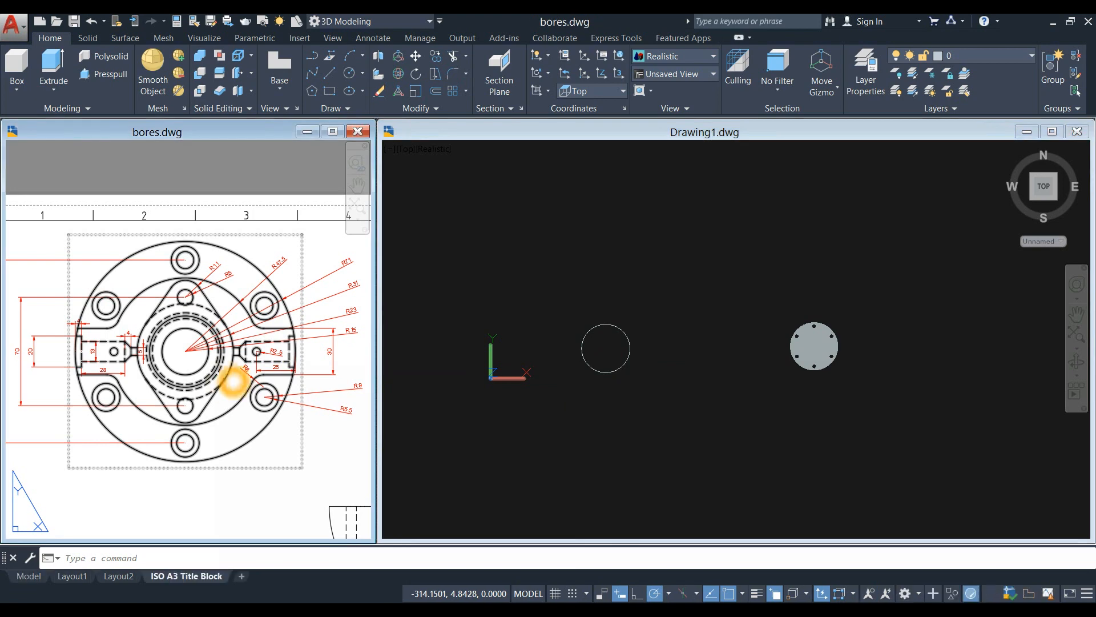
scroll(232, 360, up, 5)
middle_drag(296, 363, 287, 363)
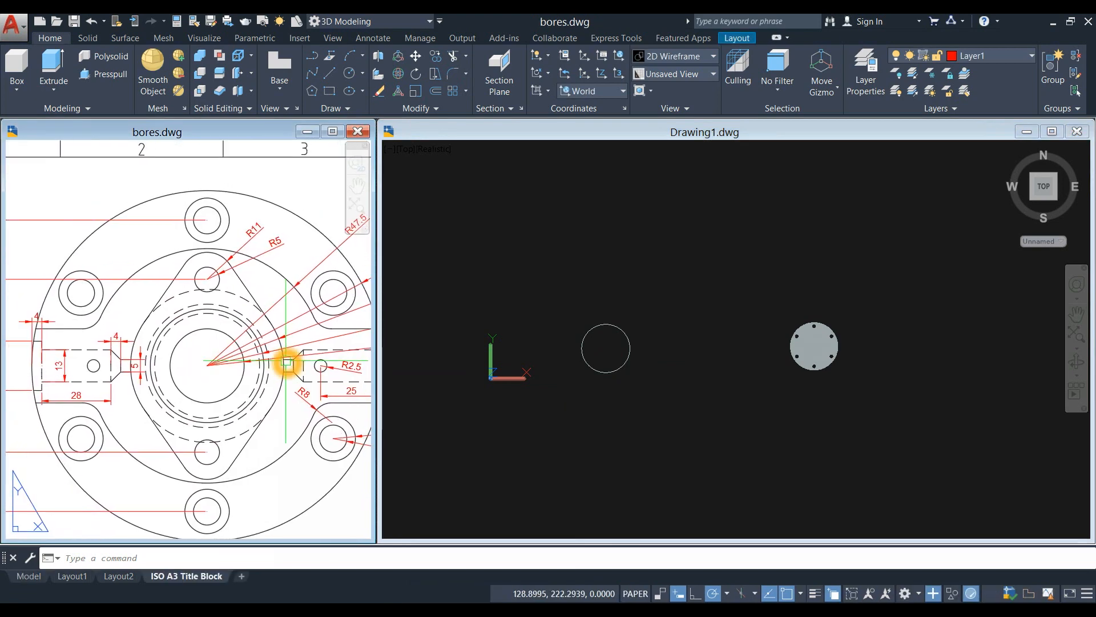
click(643, 350)
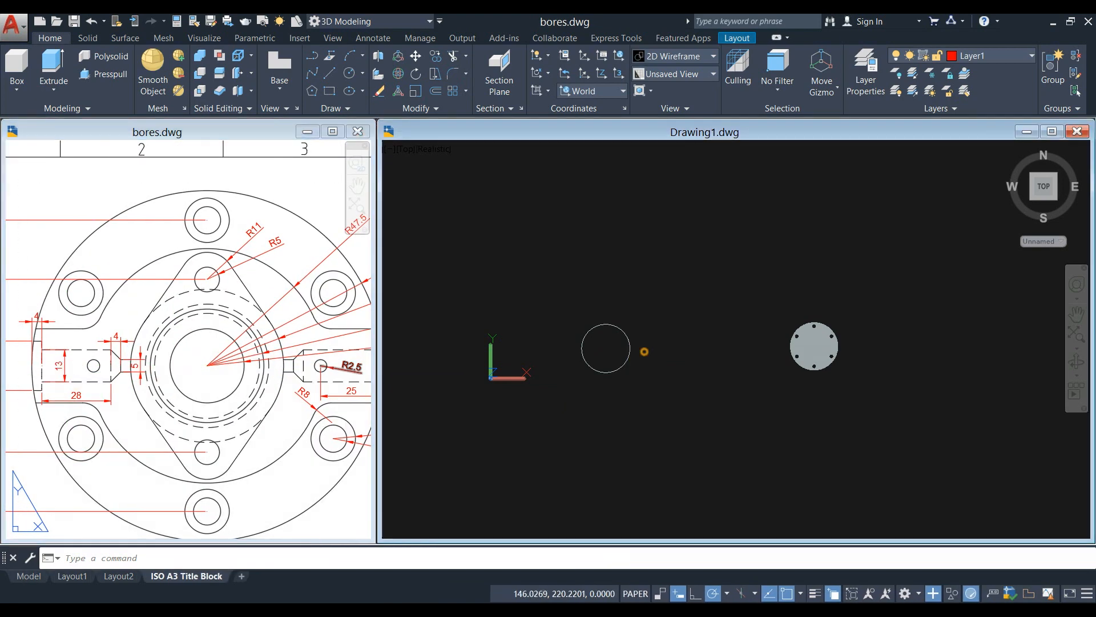
scroll(635, 350, up, 2)
middle_drag(634, 353, 638, 352)
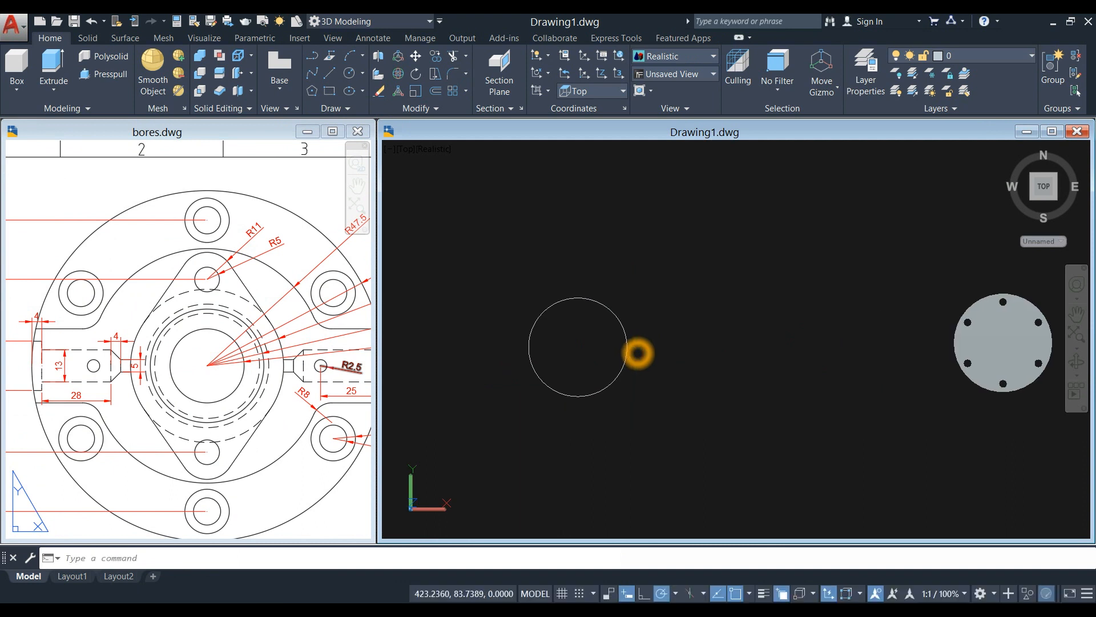
text(l)
key(Return)
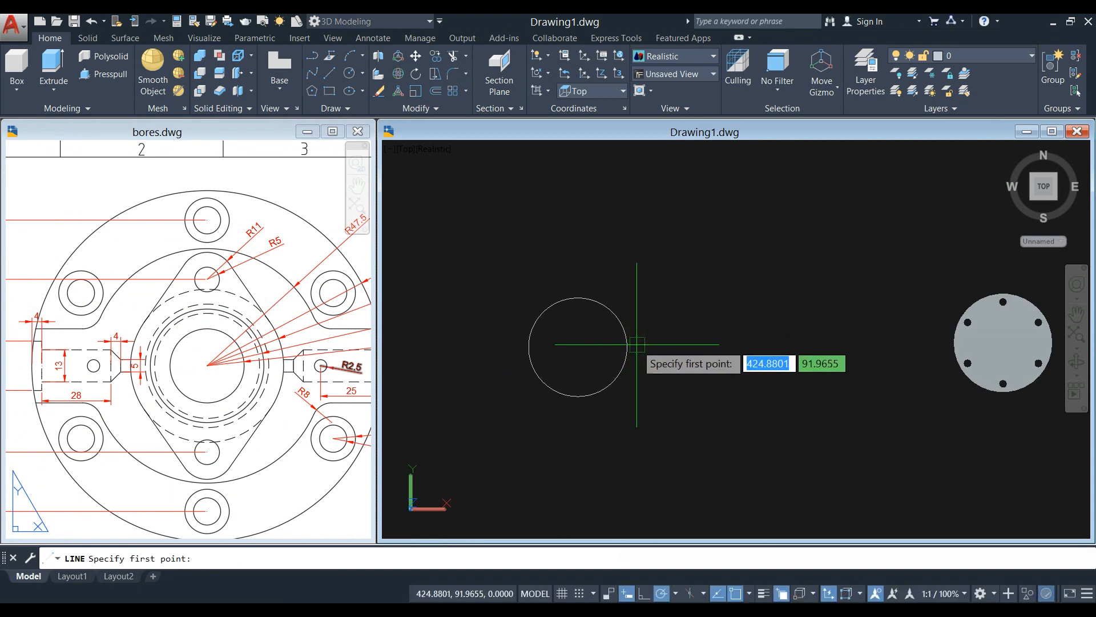
click(628, 348)
click(529, 346)
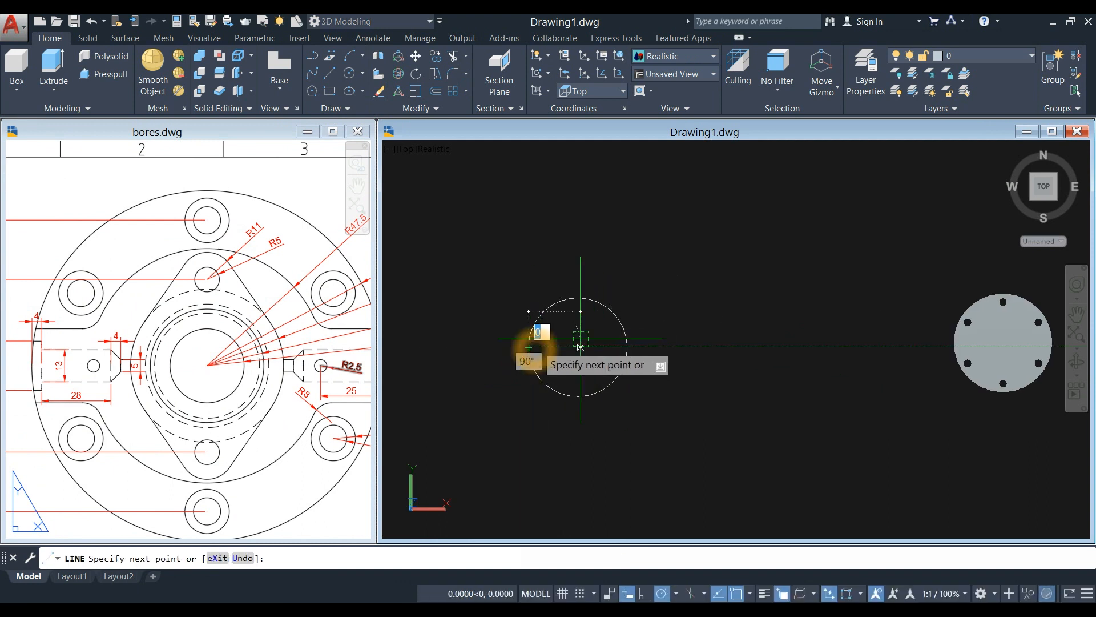
right_click(674, 307)
click(705, 320)
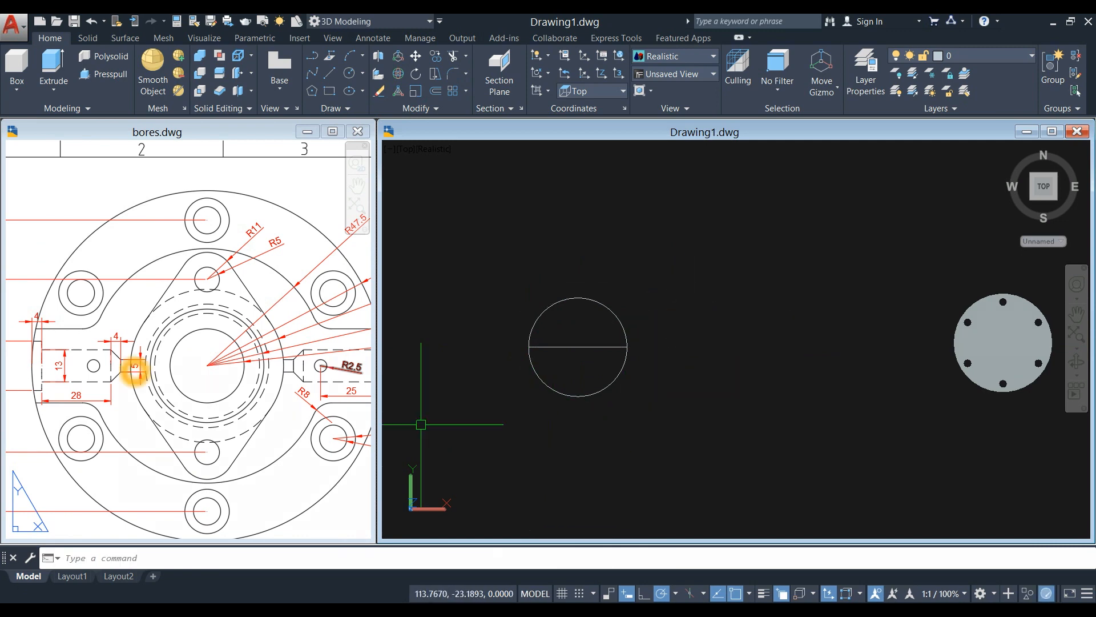
- In bores.dwg, add a vertical linear dimension between the two horizontal edges of the side arm, placed between the 20 and 70 dimensions
click(134, 371)
middle_drag(152, 363, 302, 306)
scroll(299, 306, down, 2)
scroll(229, 289, up, 4)
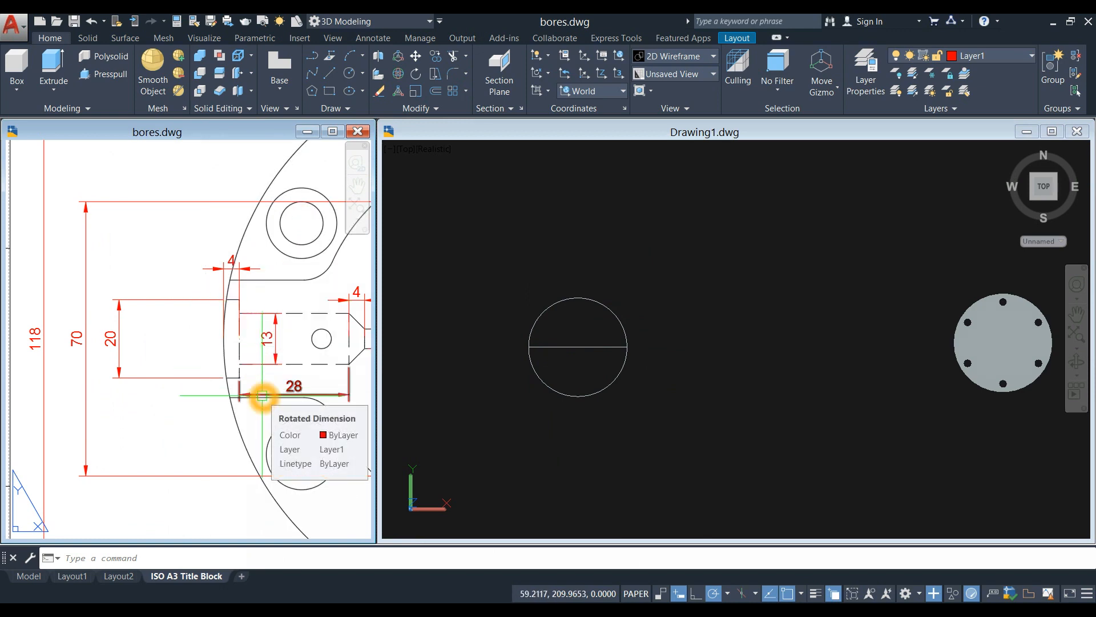
scroll(246, 388, down, 3)
middle_drag(173, 367, 178, 367)
click(374, 37)
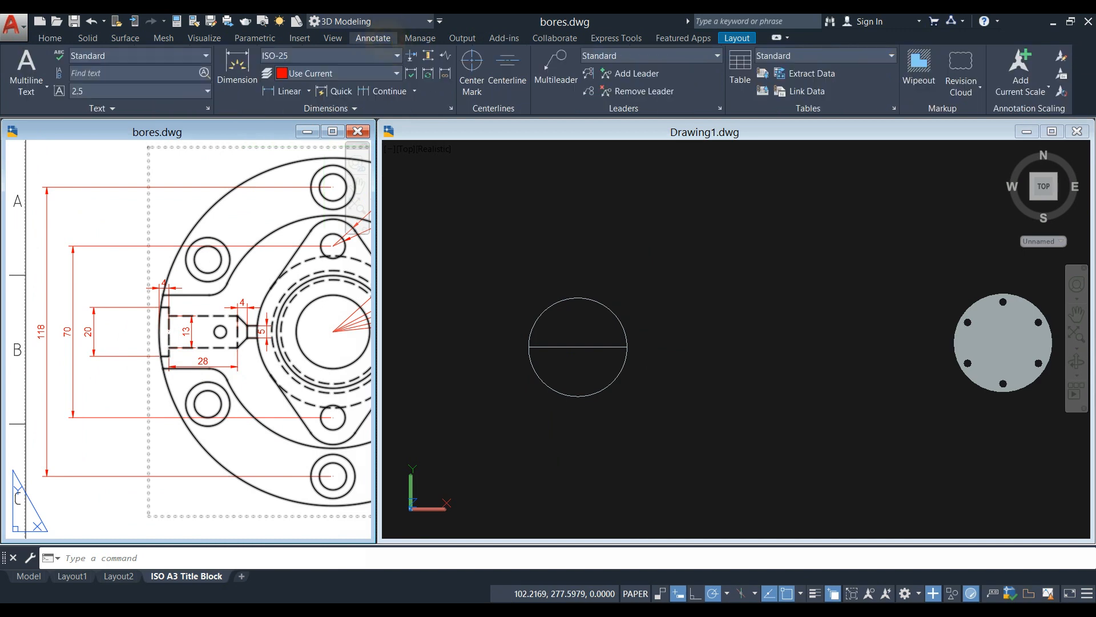
click(283, 90)
scroll(177, 299, up, 8)
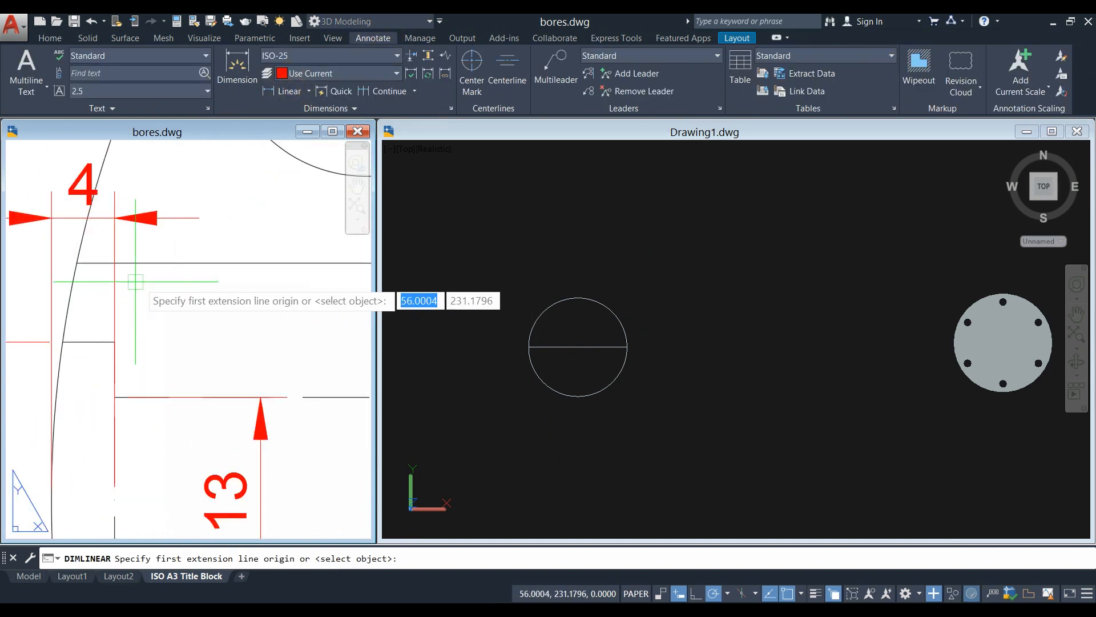
click(86, 266)
scroll(91, 411, down, 4)
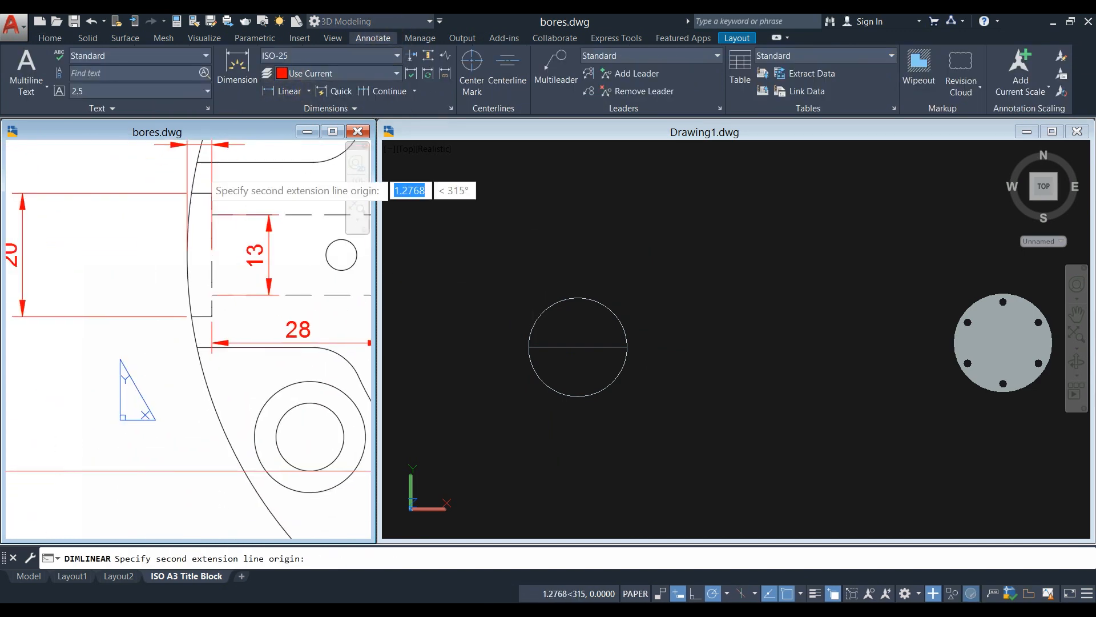
scroll(183, 370, up, 4)
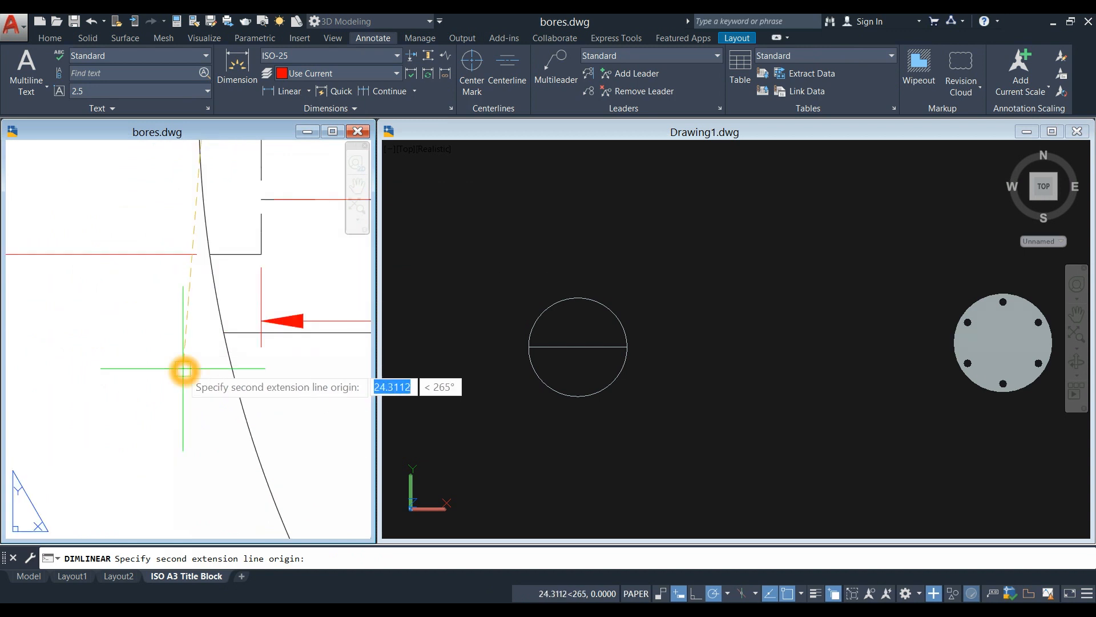
click(222, 333)
scroll(215, 335, down, 3)
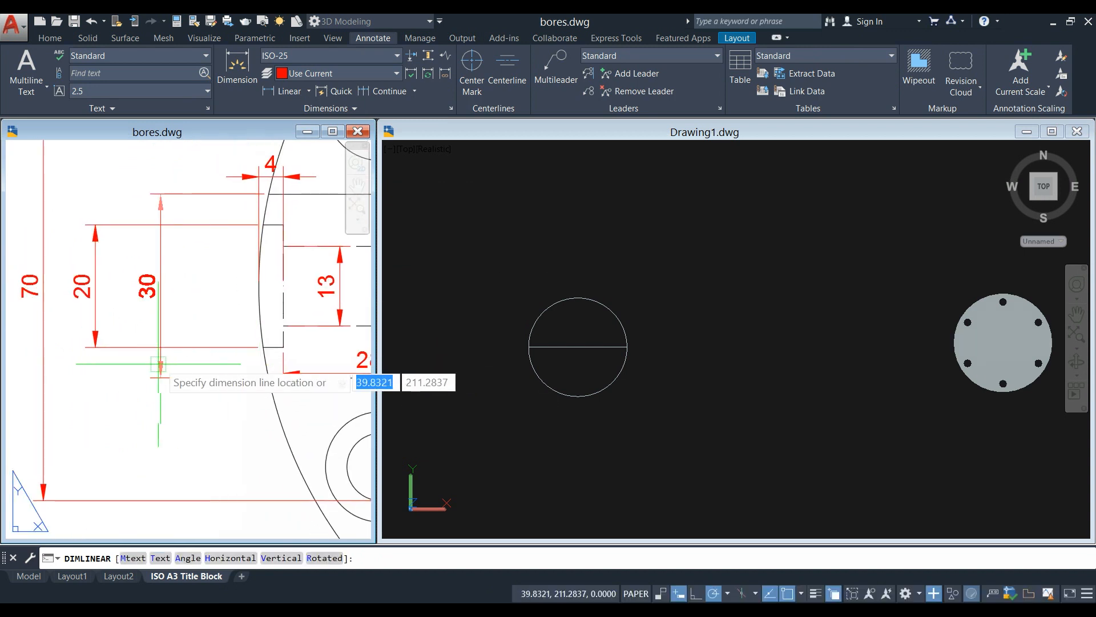
click(67, 372)
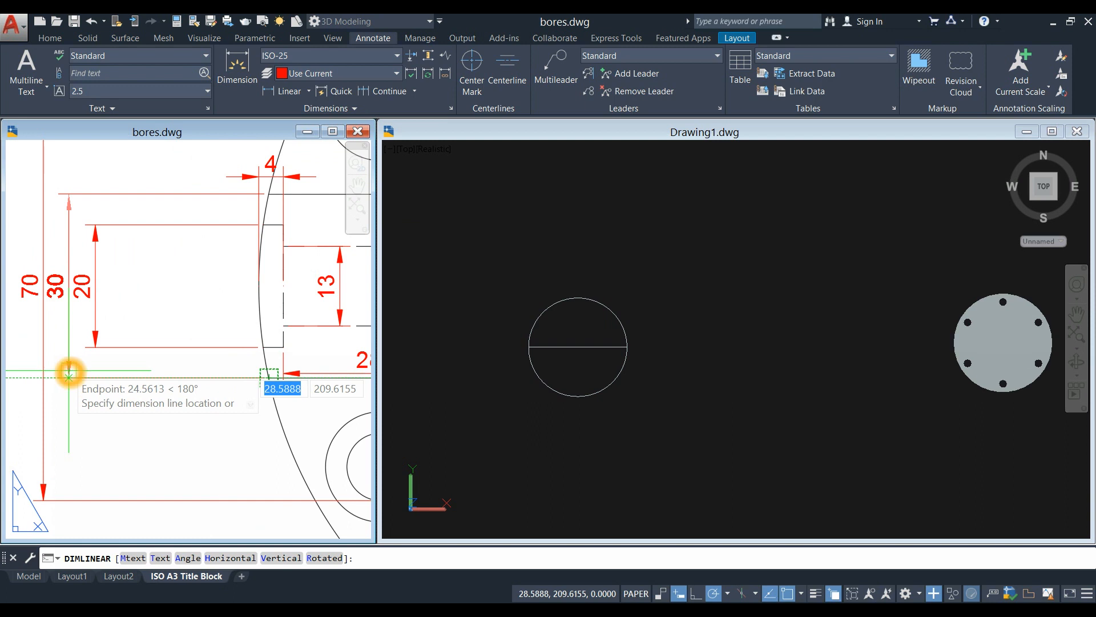
- Offset the circle's horizontal diameter line in Drawing1.dwg by 15 to both sides
click(631, 441)
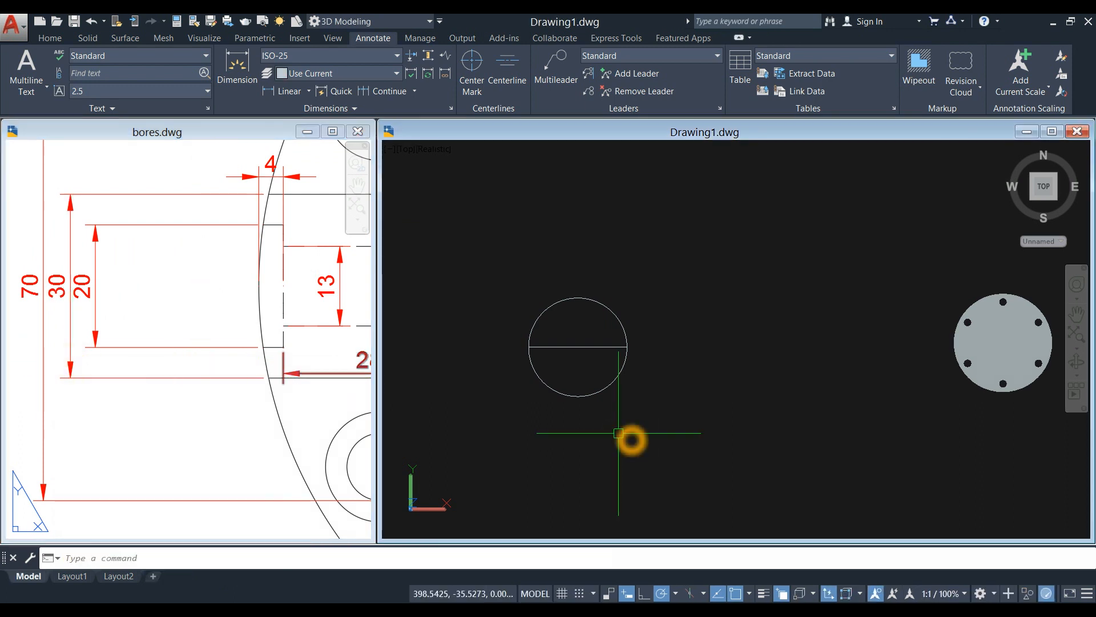
scroll(638, 384, up, 2)
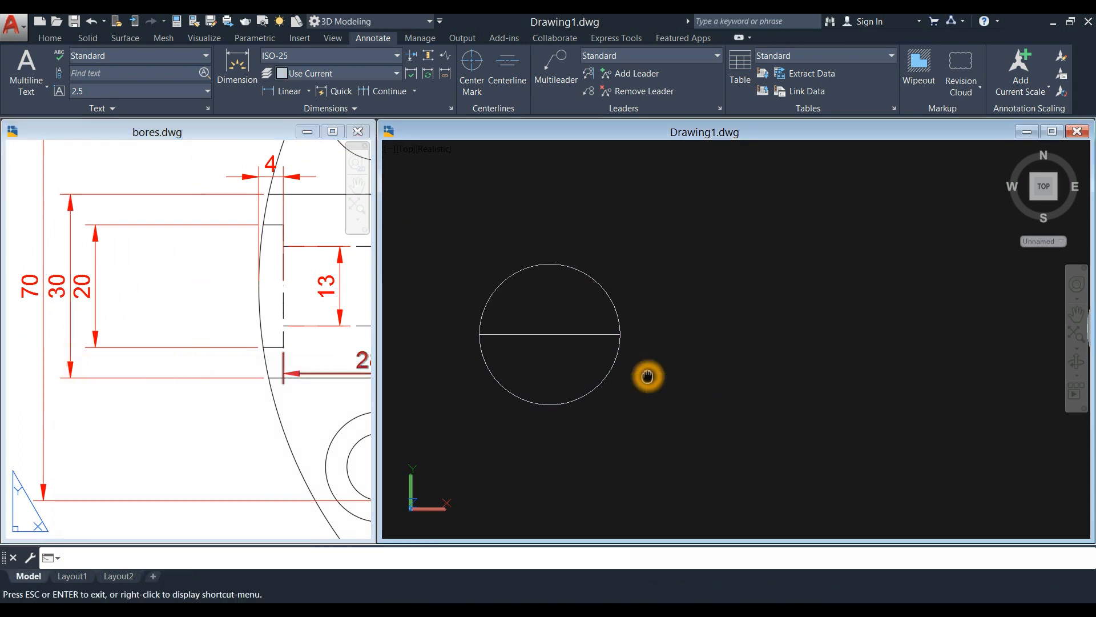
click(602, 326)
key(Escape)
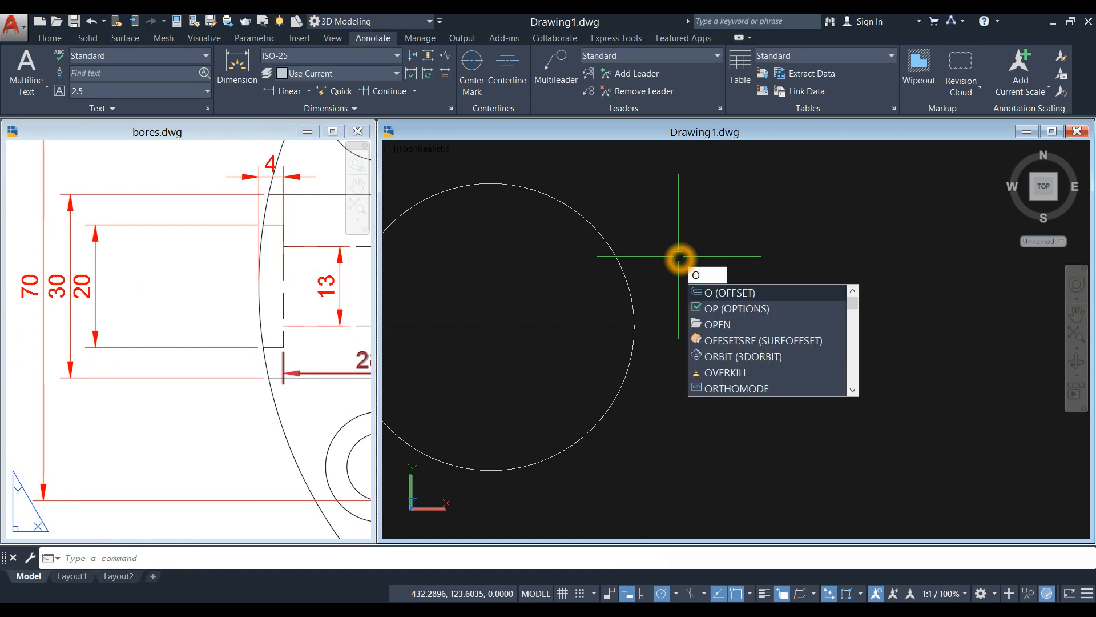
key(Return)
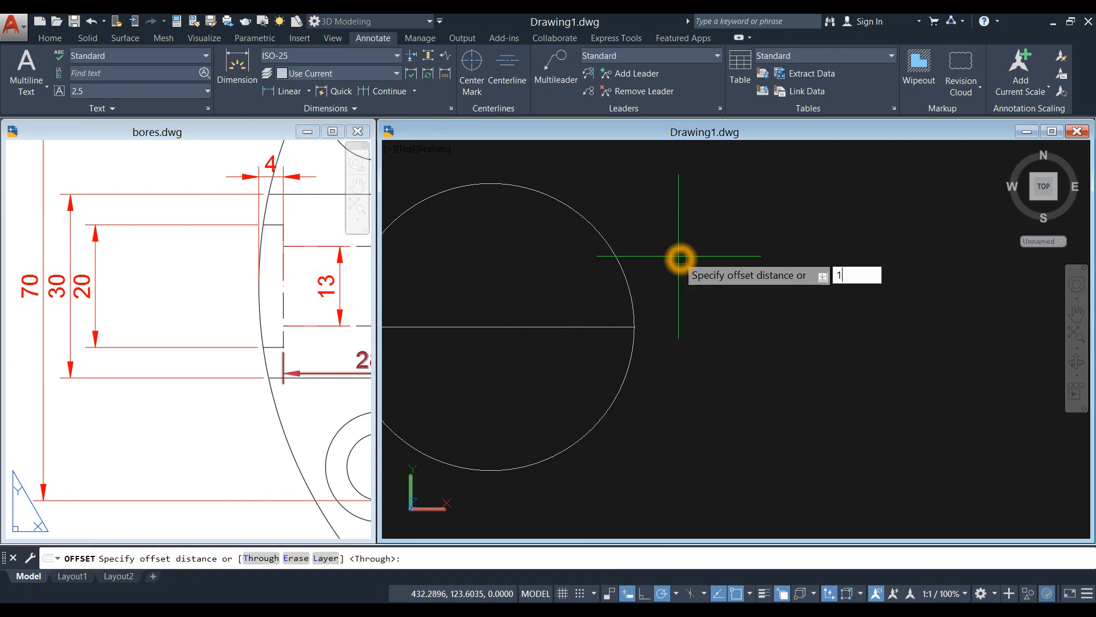
key(Return)
middle_drag(676, 270, 731, 274)
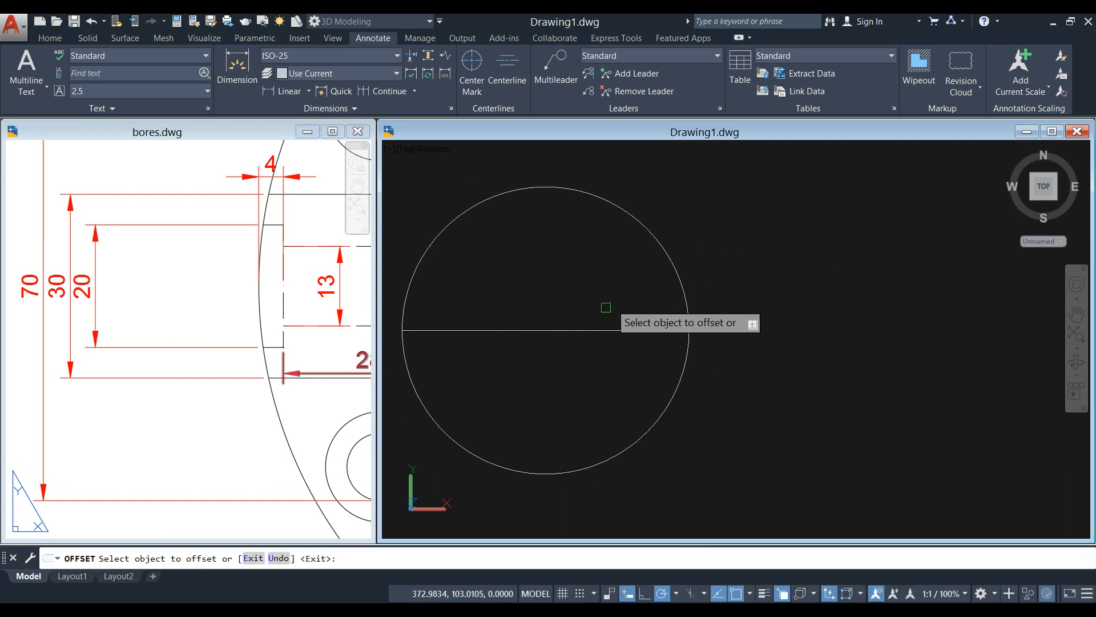
click(585, 329)
click(587, 311)
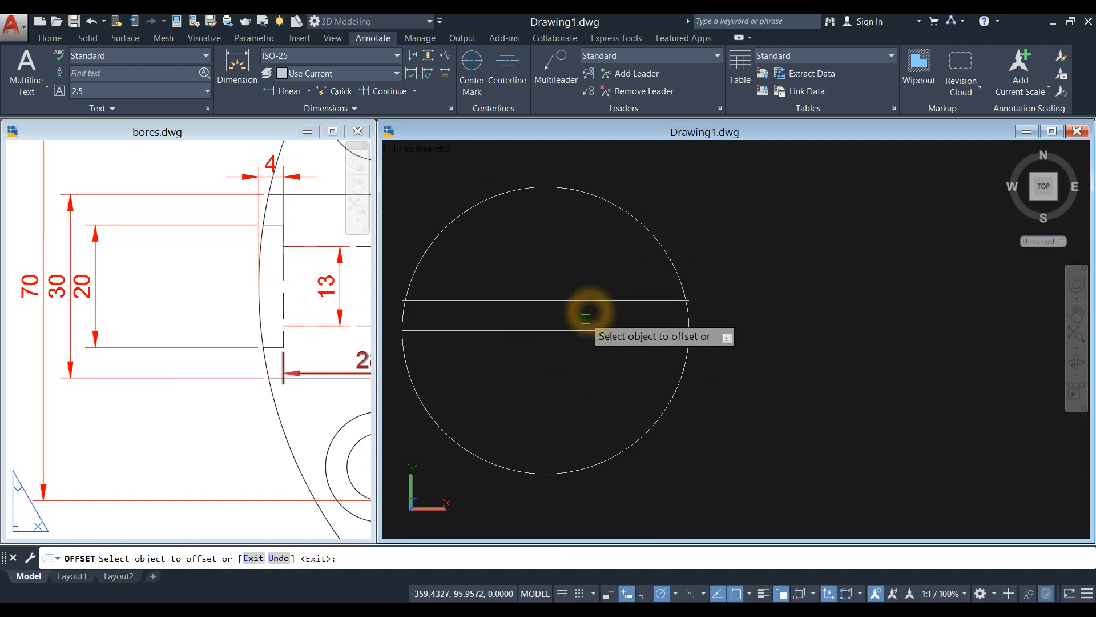
click(580, 331)
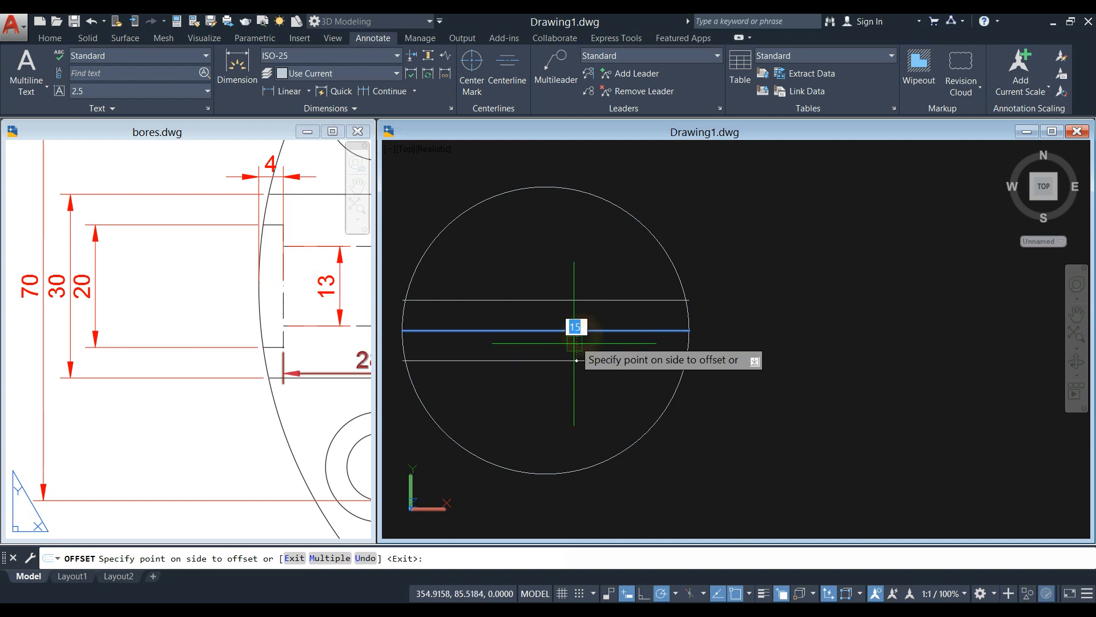
click(558, 373)
right_click(740, 297)
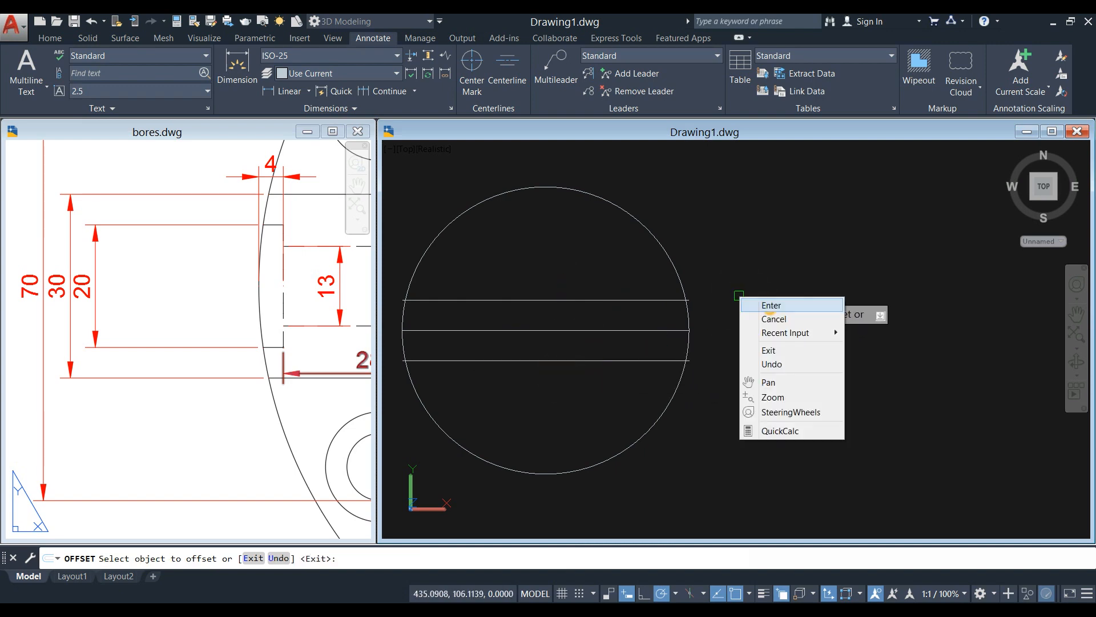
click(773, 303)
- Examine the top view in bores.dwg for the radius of the inner arcs that join the two side arms
click(281, 386)
scroll(268, 388, down, 2)
scroll(71, 422, down, 2)
middle_drag(263, 388, 54, 423)
middle_drag(203, 388, 137, 379)
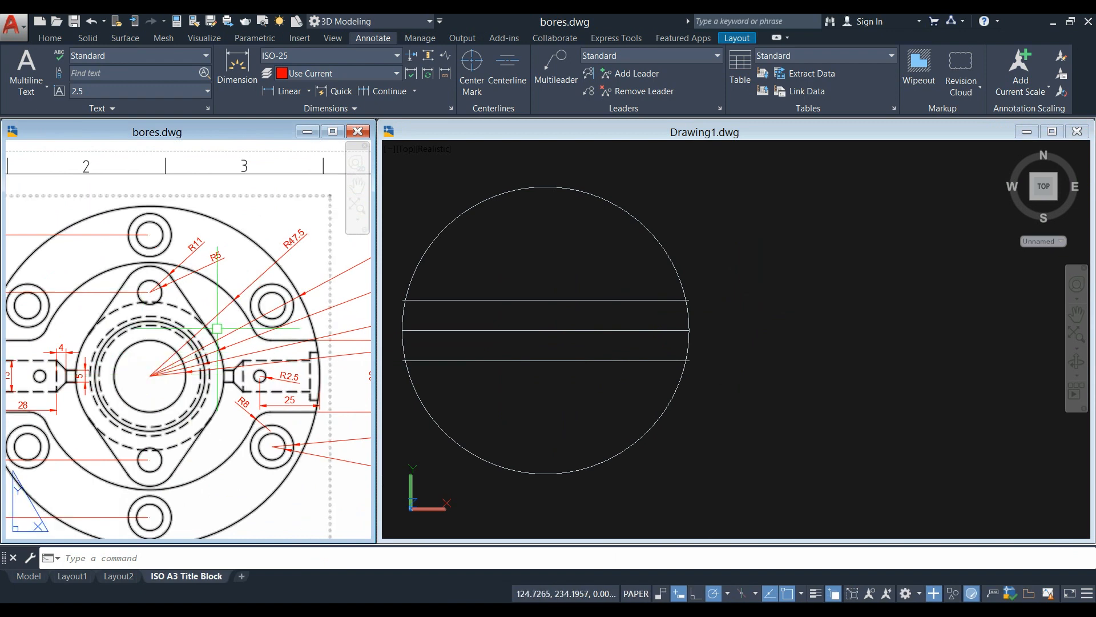
middle_drag(257, 306, 220, 320)
scroll(220, 320, up, 2)
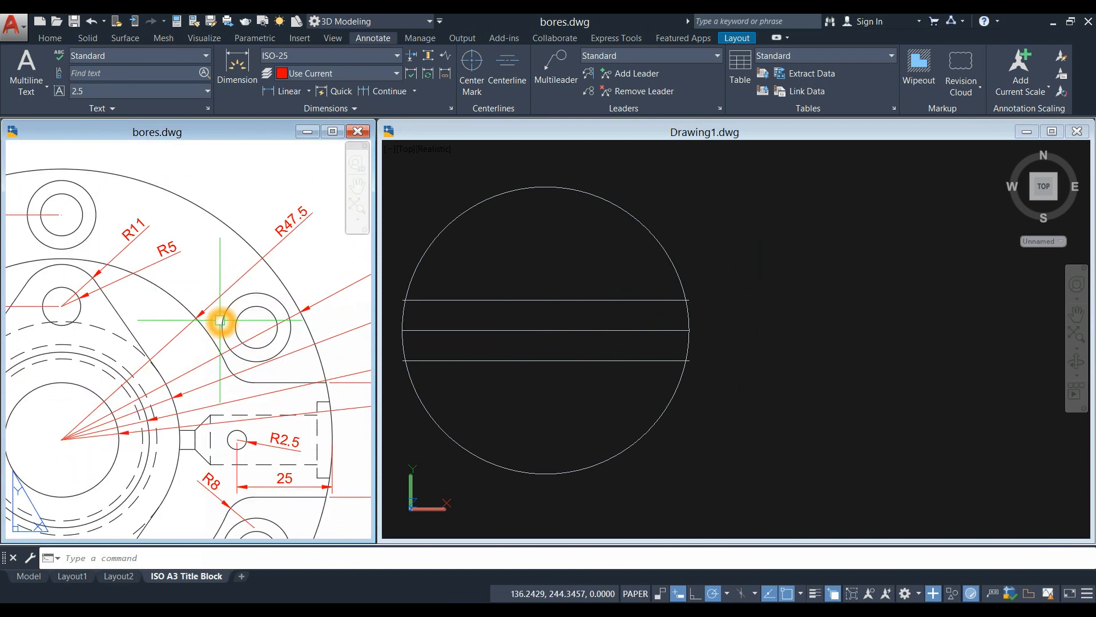
scroll(212, 320, up, 3)
middle_drag(208, 311, 103, 438)
scroll(138, 412, down, 3)
middle_drag(153, 409, 343, 287)
scroll(344, 286, down, 2)
middle_drag(278, 316, 280, 310)
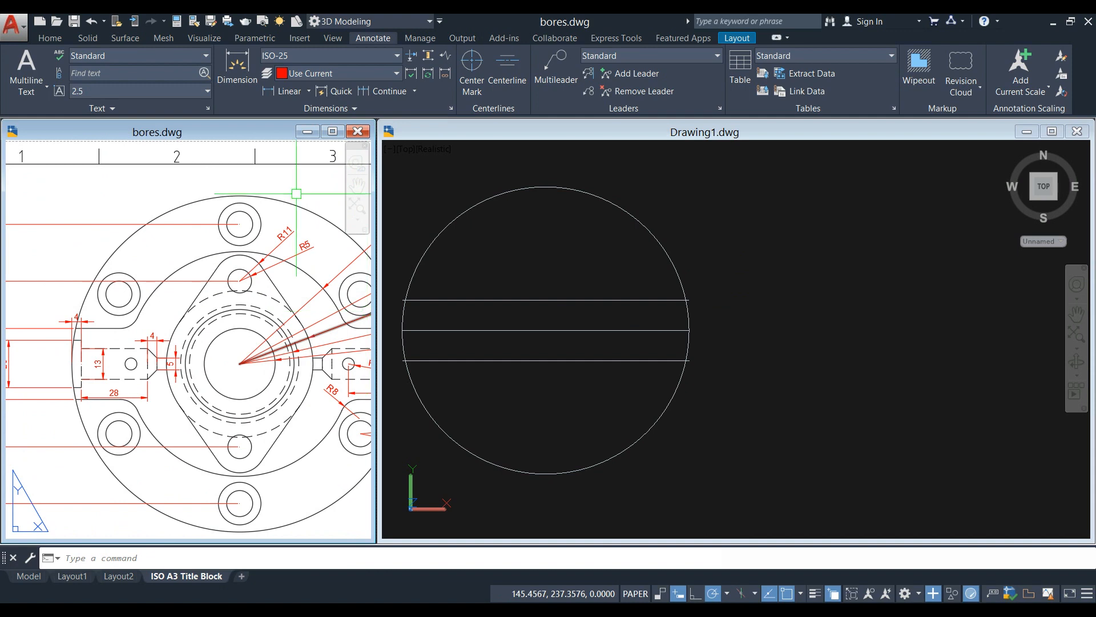
middle_drag(289, 282, 257, 275)
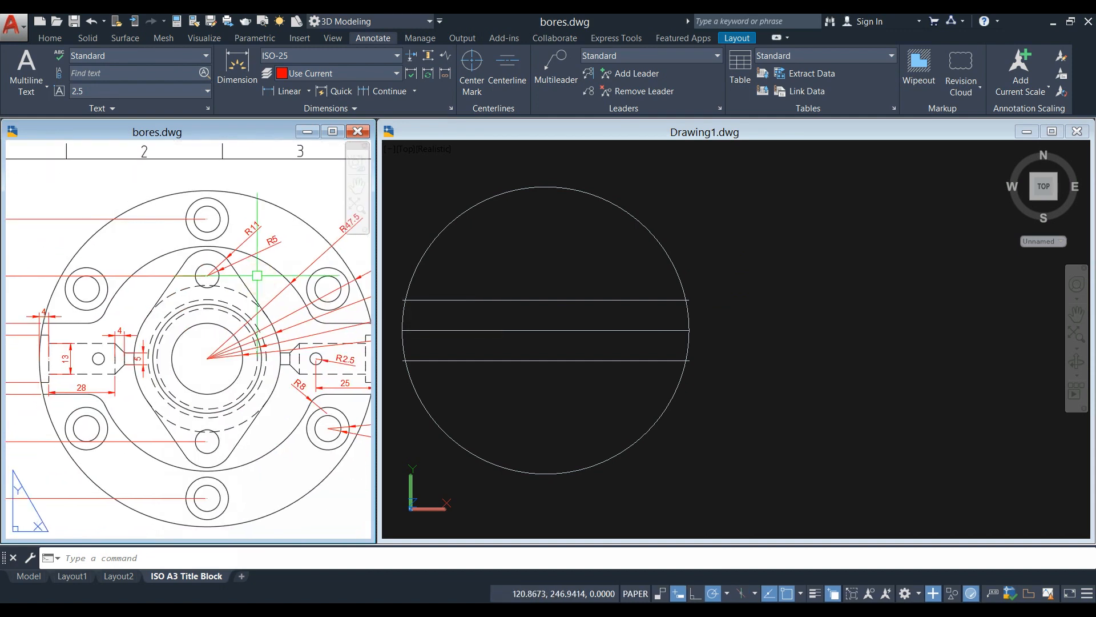
- Draw a circle of radius 47.5 in Drawing1.dwg, concentric with the radius 71 circle
click(732, 232)
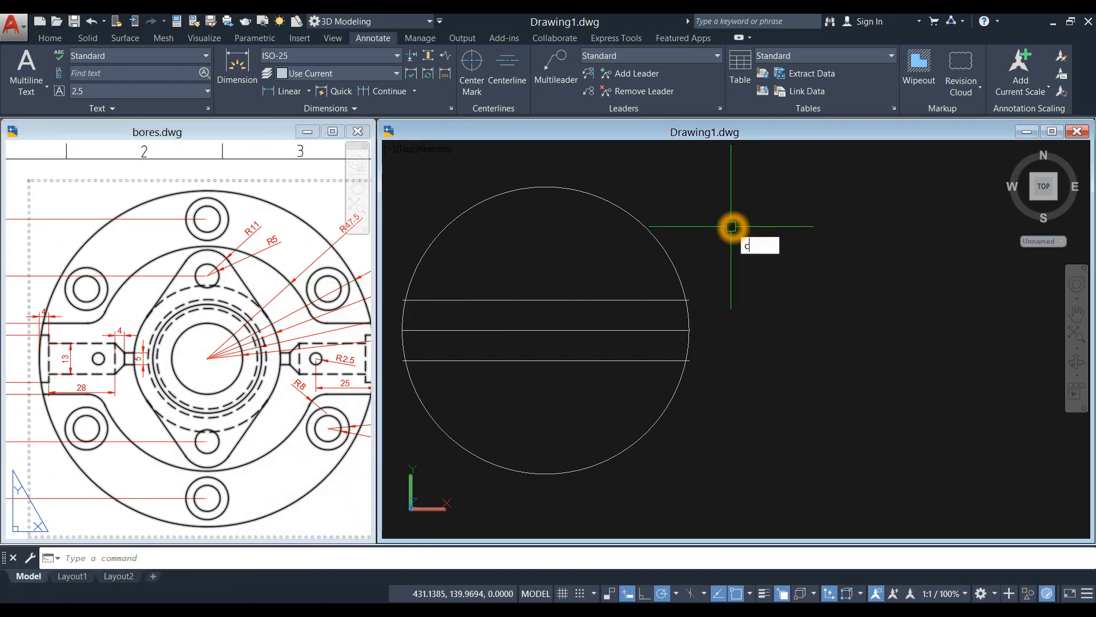
key(Return)
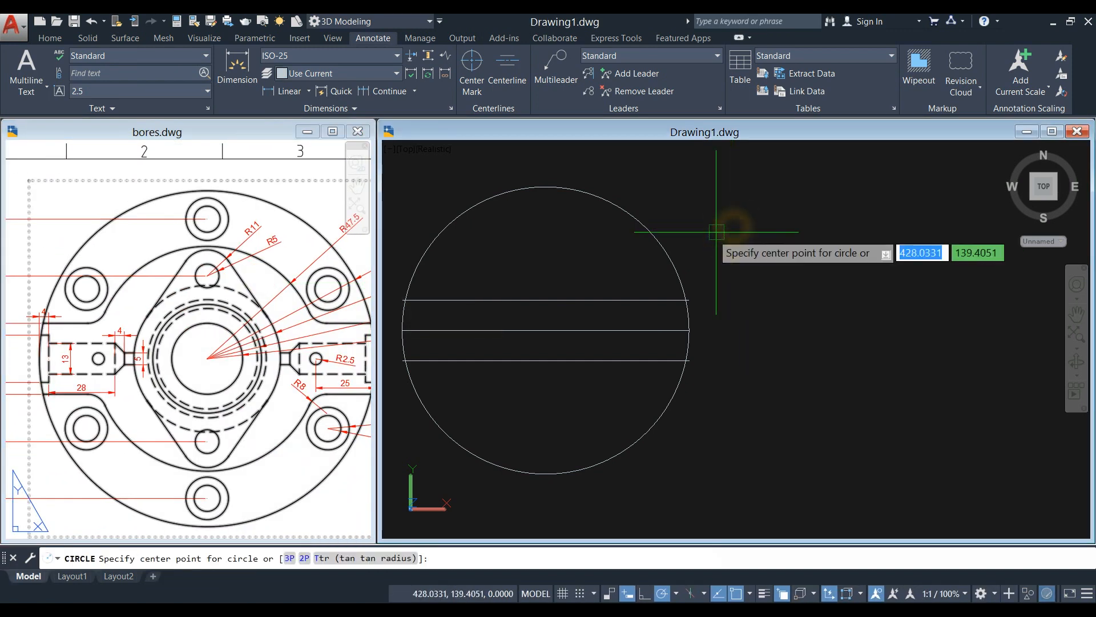
click(548, 331)
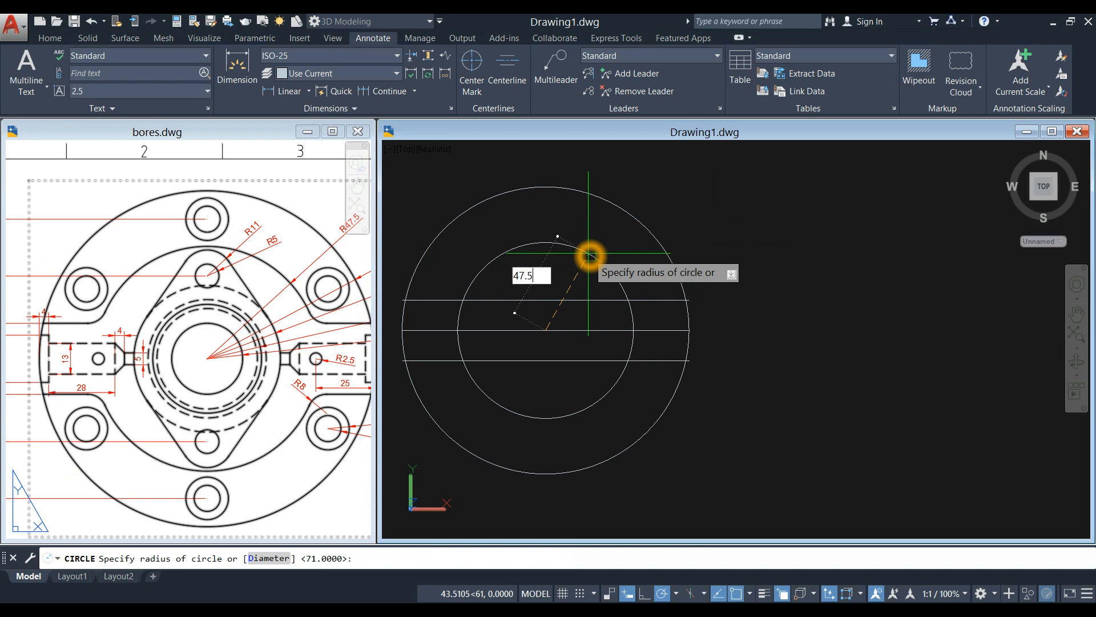
key(Return)
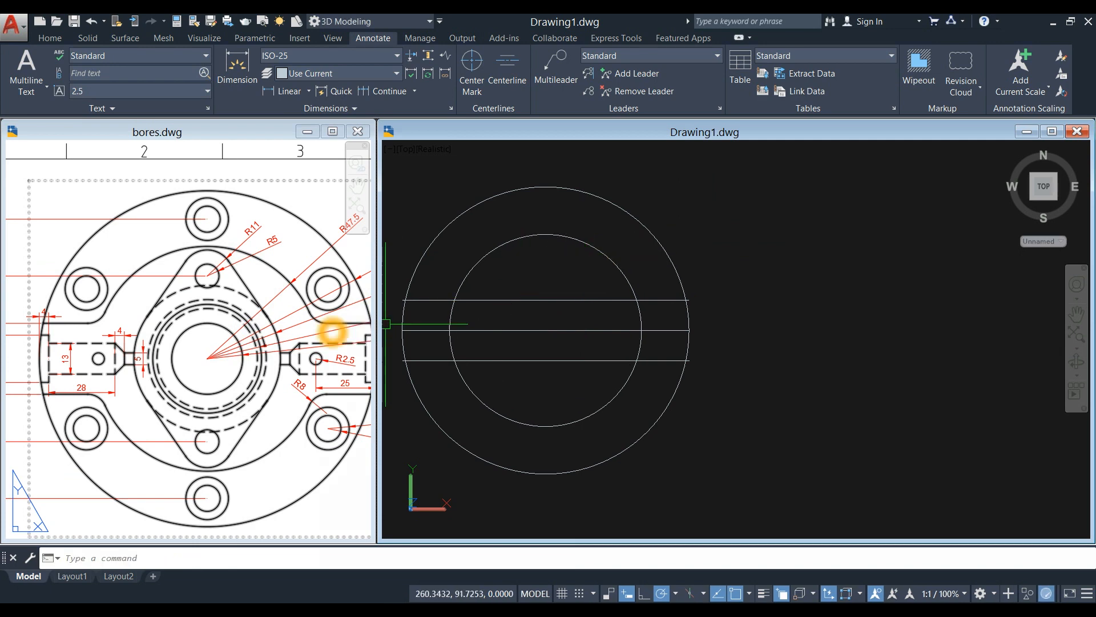
- Check the R8 corner radius in bores.dwg, and fillet the upper right arm line to the radius 47.5 circle in Drawing1.dwg with radius 8
click(288, 357)
scroll(288, 357, up, 8)
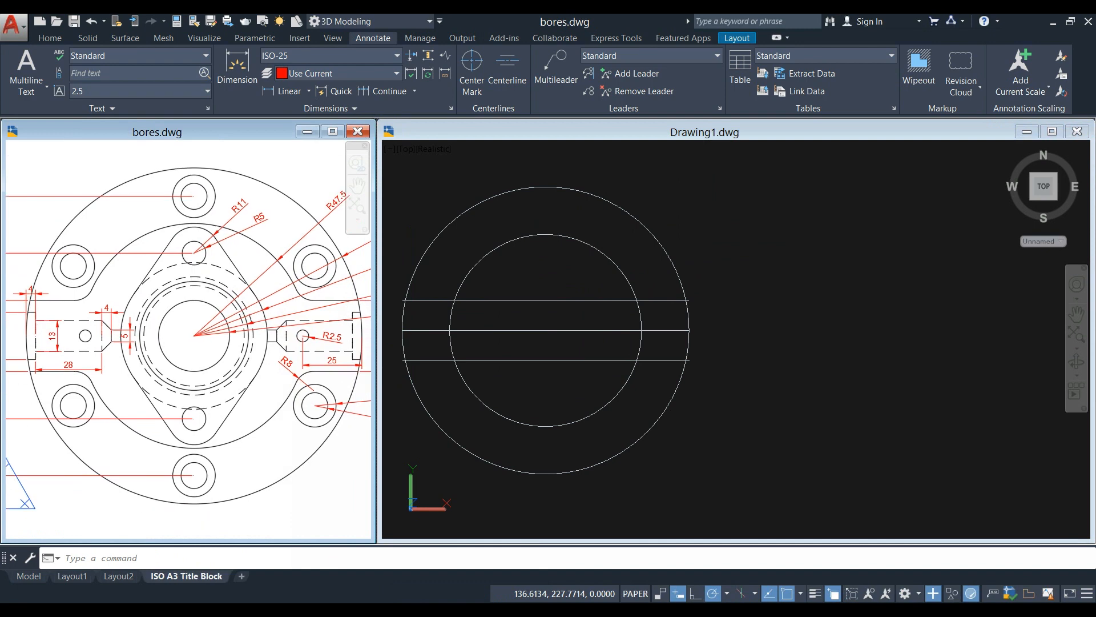
scroll(284, 309, up, 2)
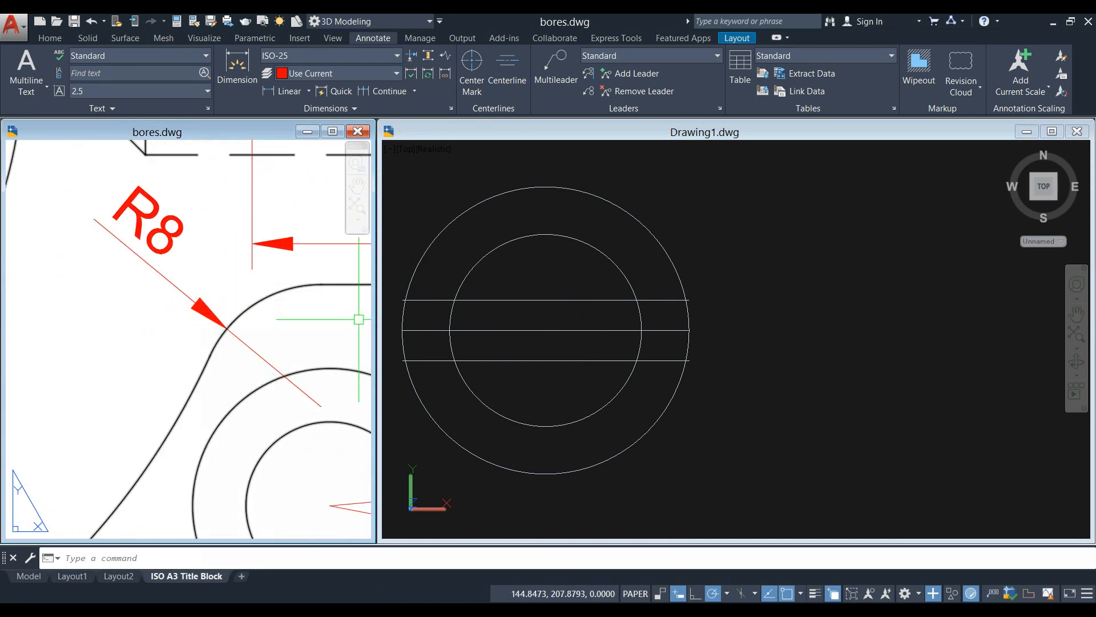
click(758, 281)
click(50, 38)
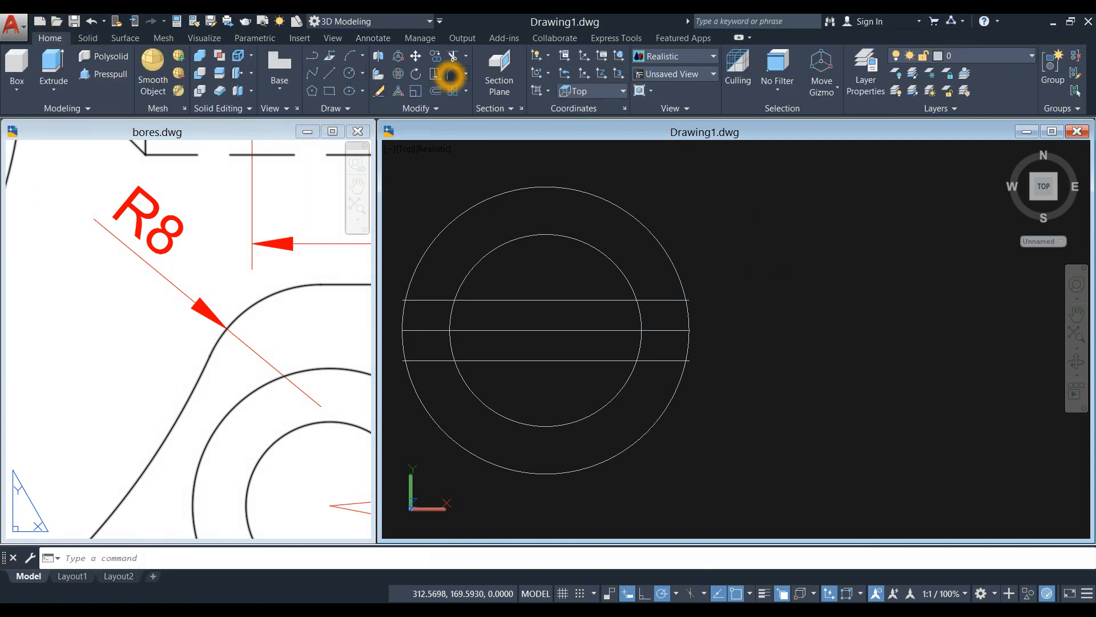
click(450, 75)
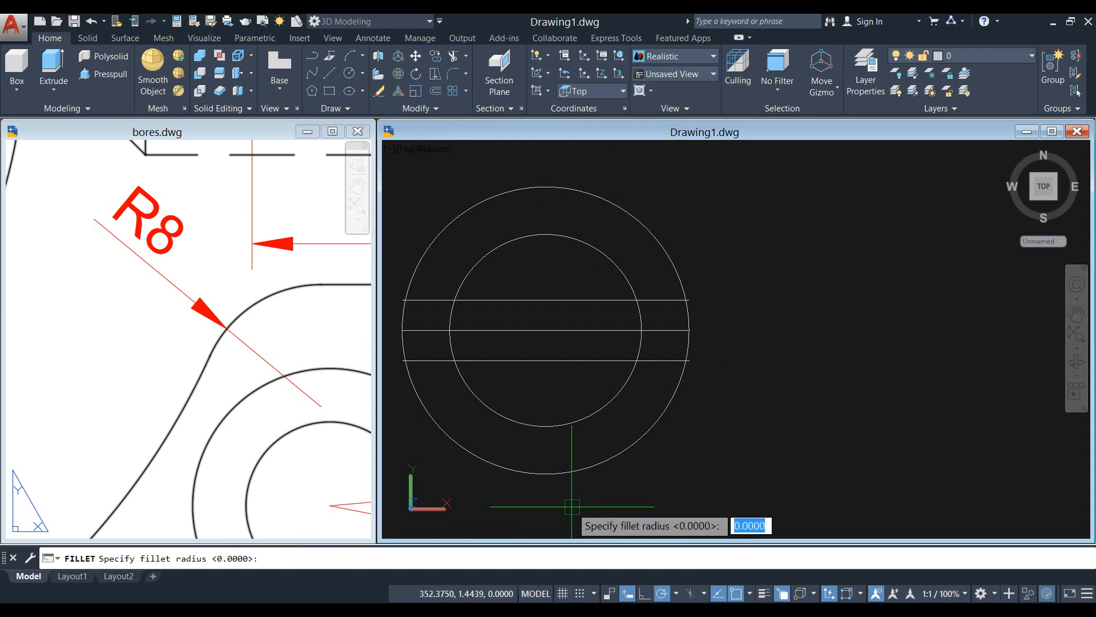
key(Return)
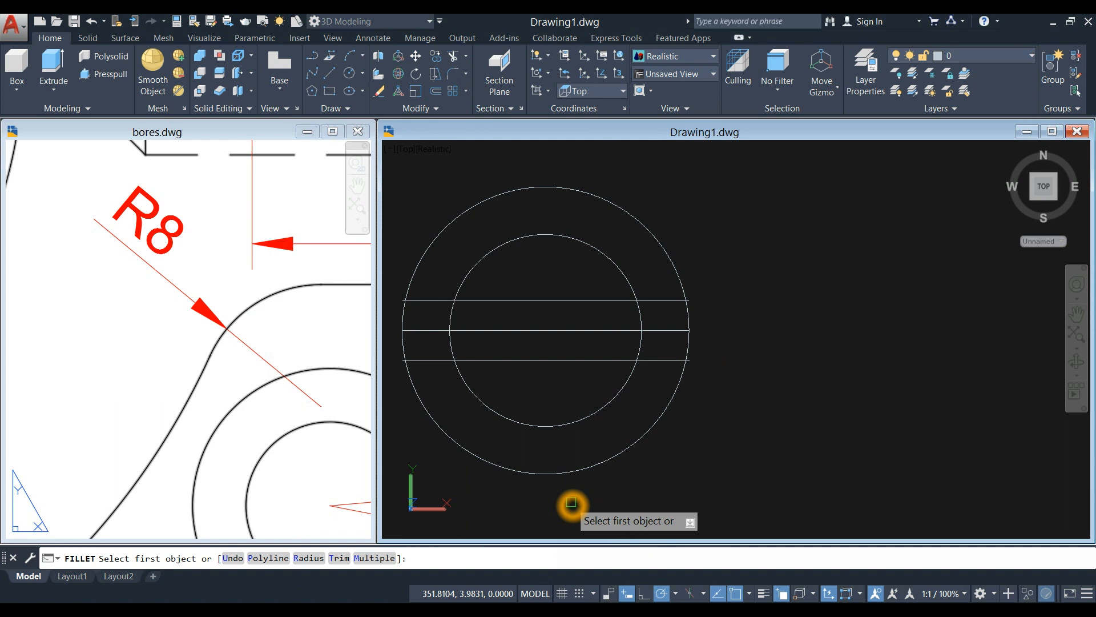
click(632, 281)
click(654, 301)
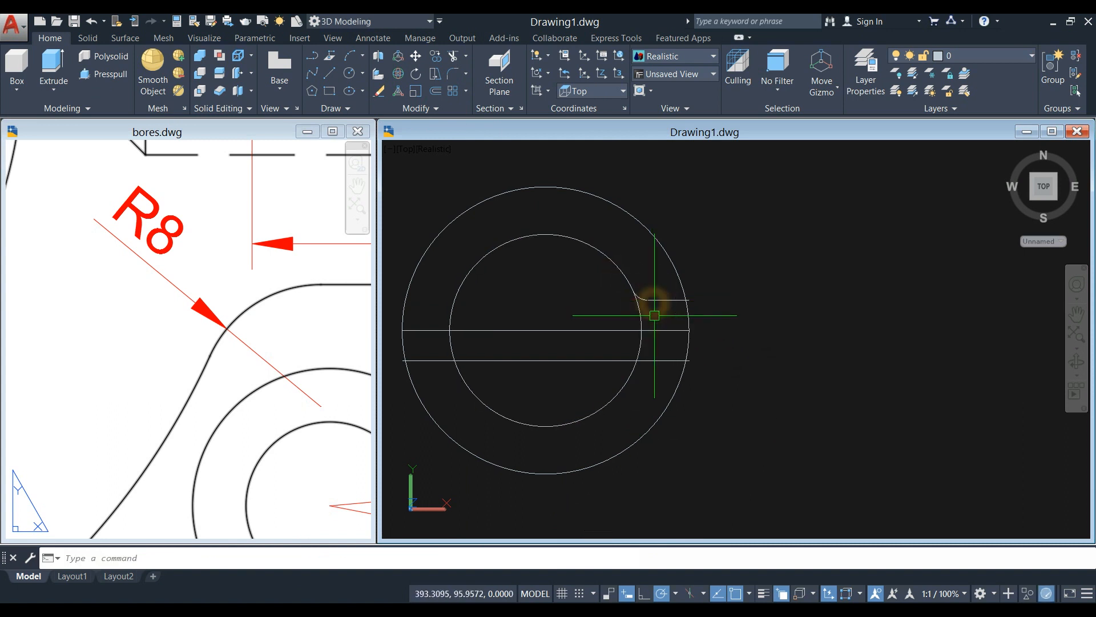
- Fillet the lower right arm line to the inner circle with the same radius
right_click(698, 273)
click(734, 290)
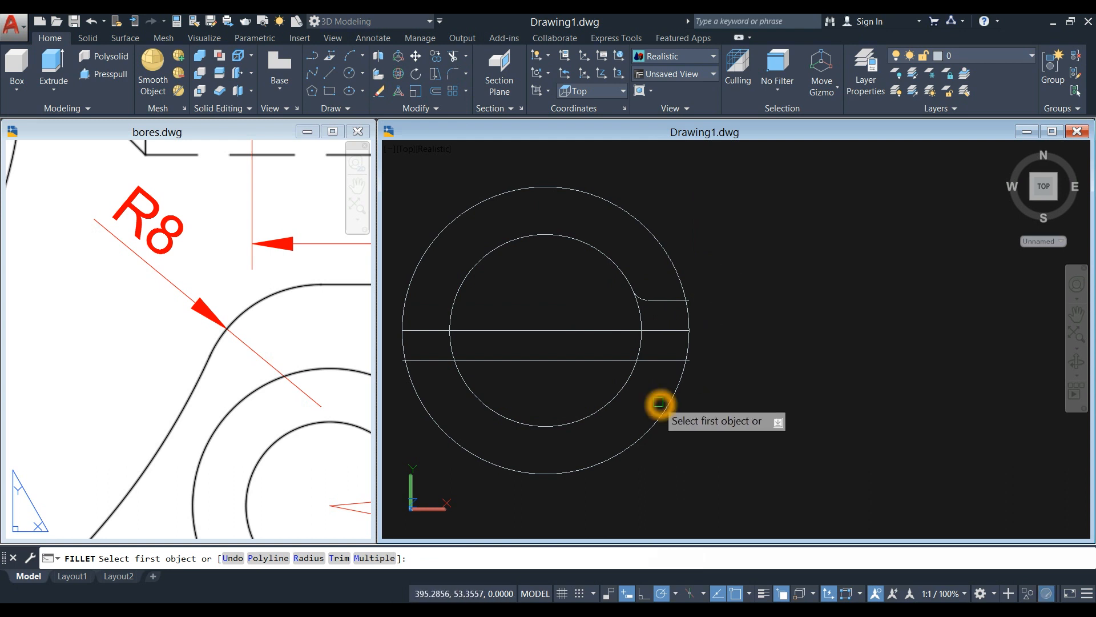
scroll(657, 406, up, 3)
click(607, 350)
click(638, 320)
scroll(720, 313, down, 3)
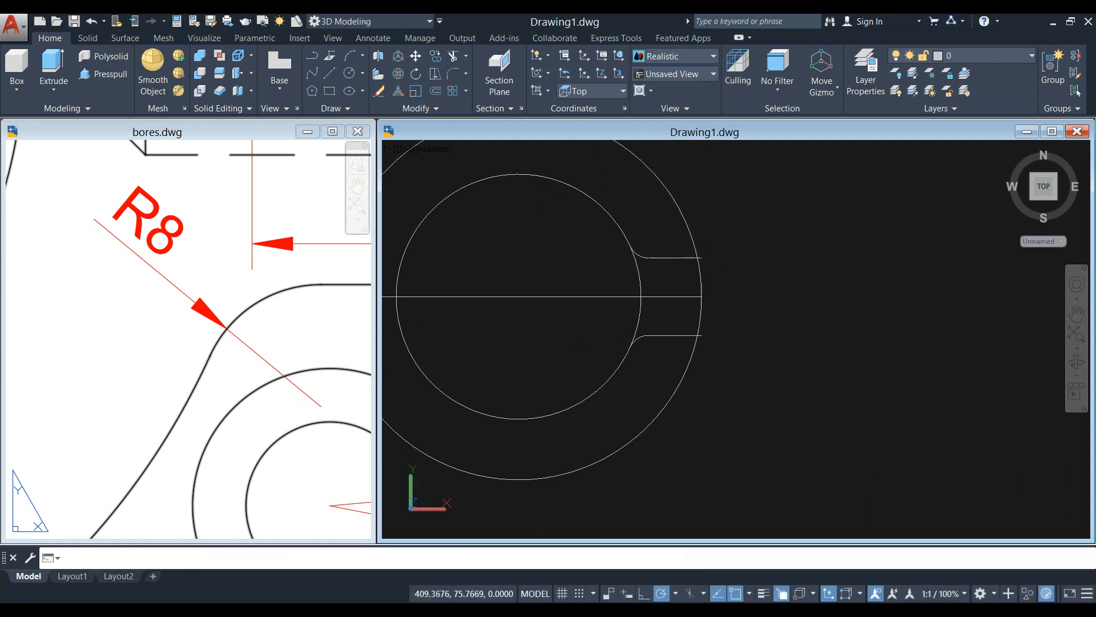
right_click(766, 251)
click(783, 260)
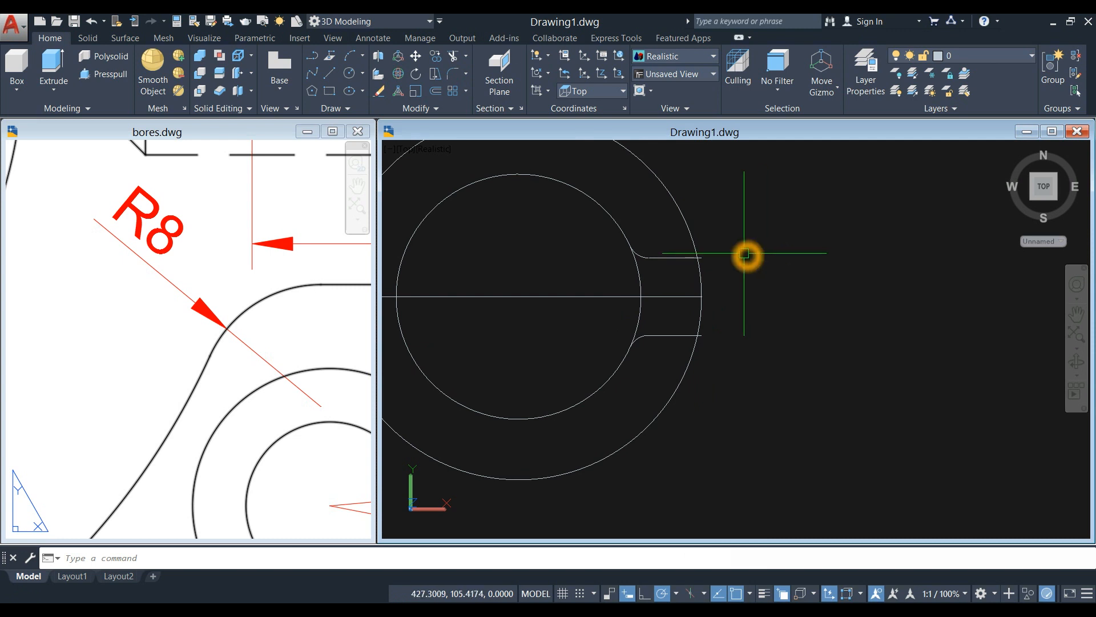
- Mirror both right arm lines and their fillets about the vertical line through the circles' center, keeping the originals
scroll(650, 264, up, 4)
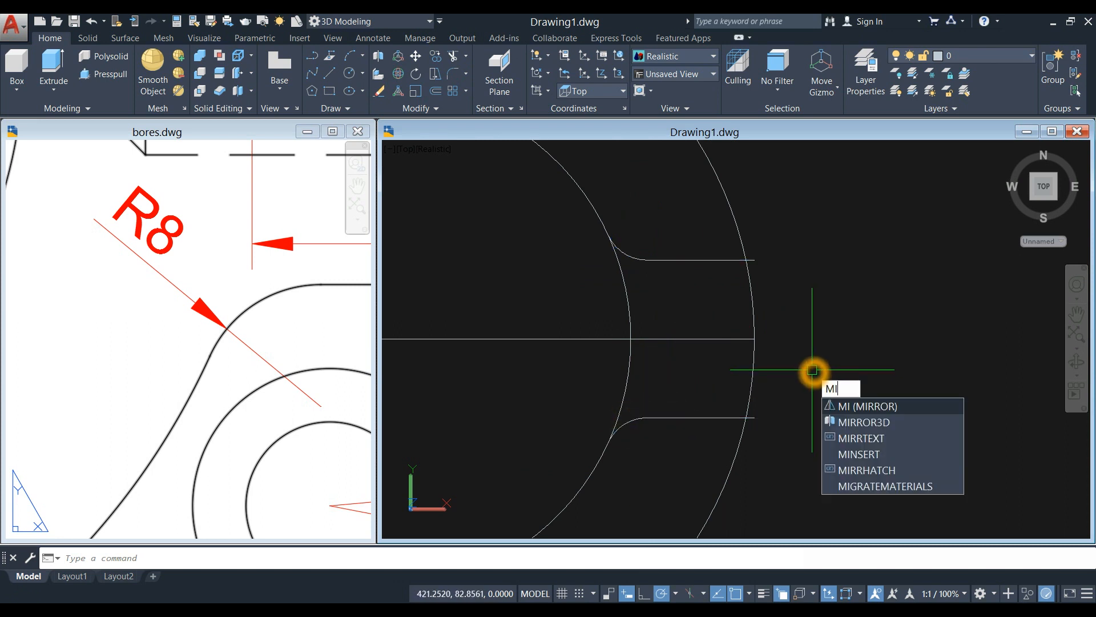
key(Return)
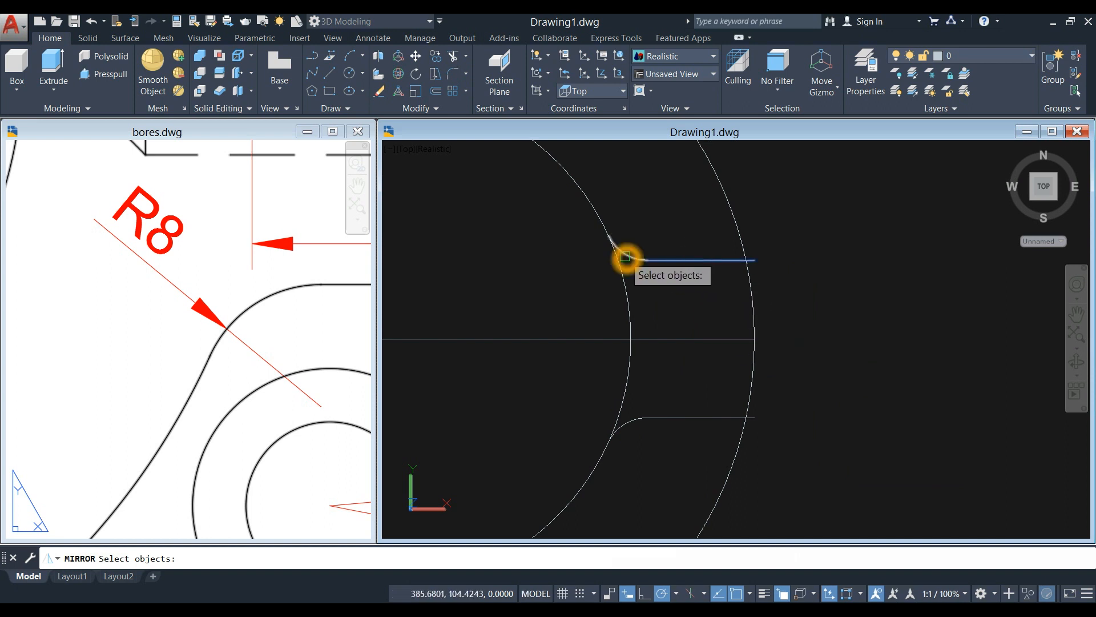
click(692, 416)
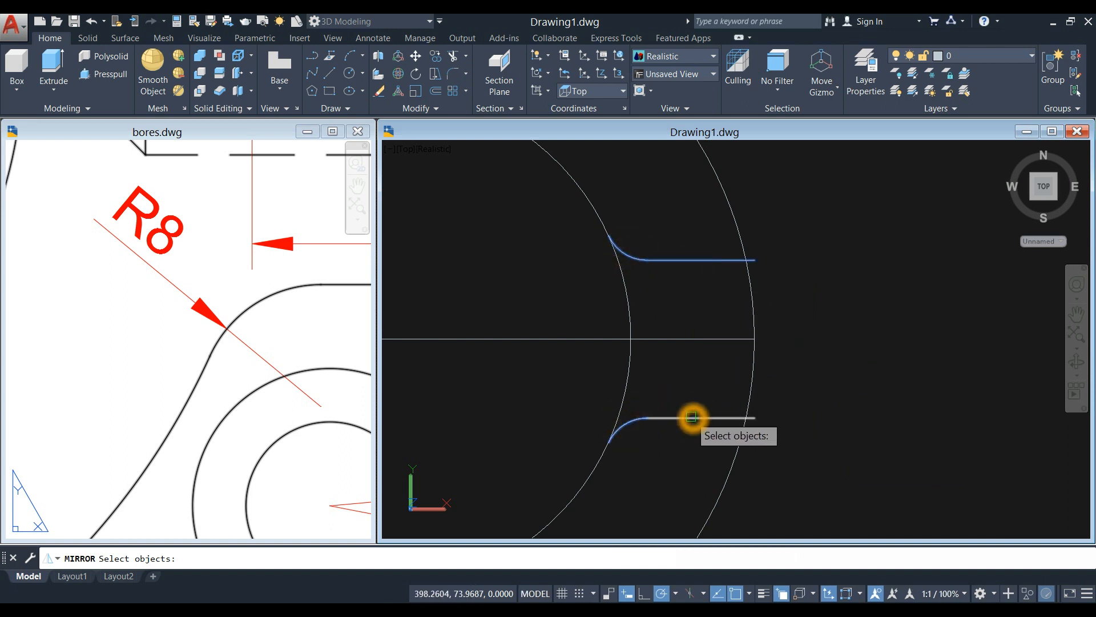
scroll(736, 355, down, 6)
key(Return)
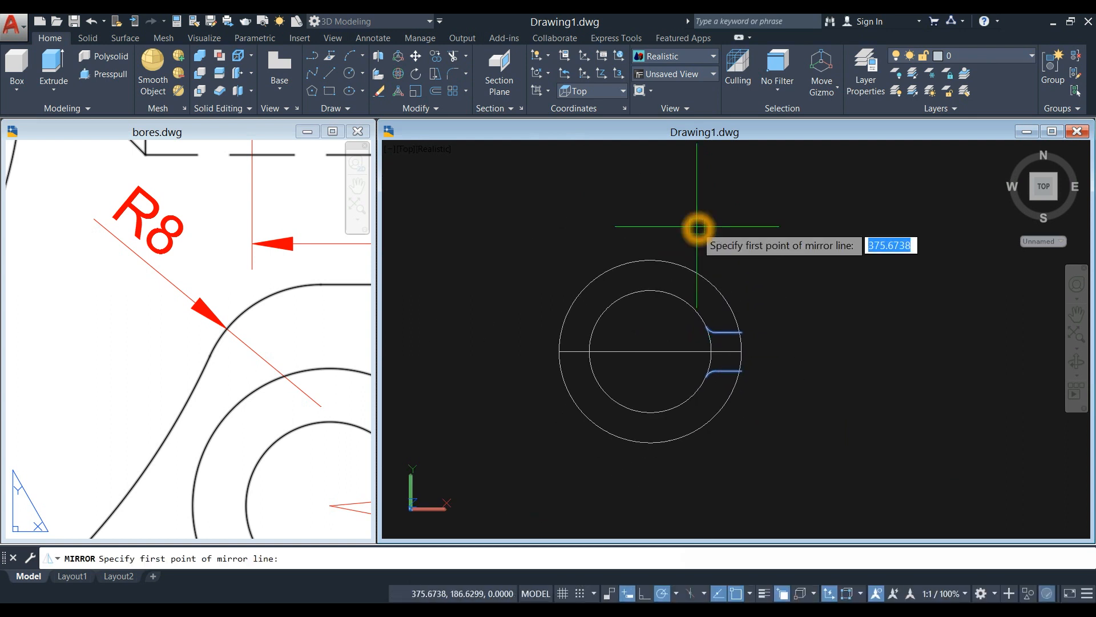
click(651, 353)
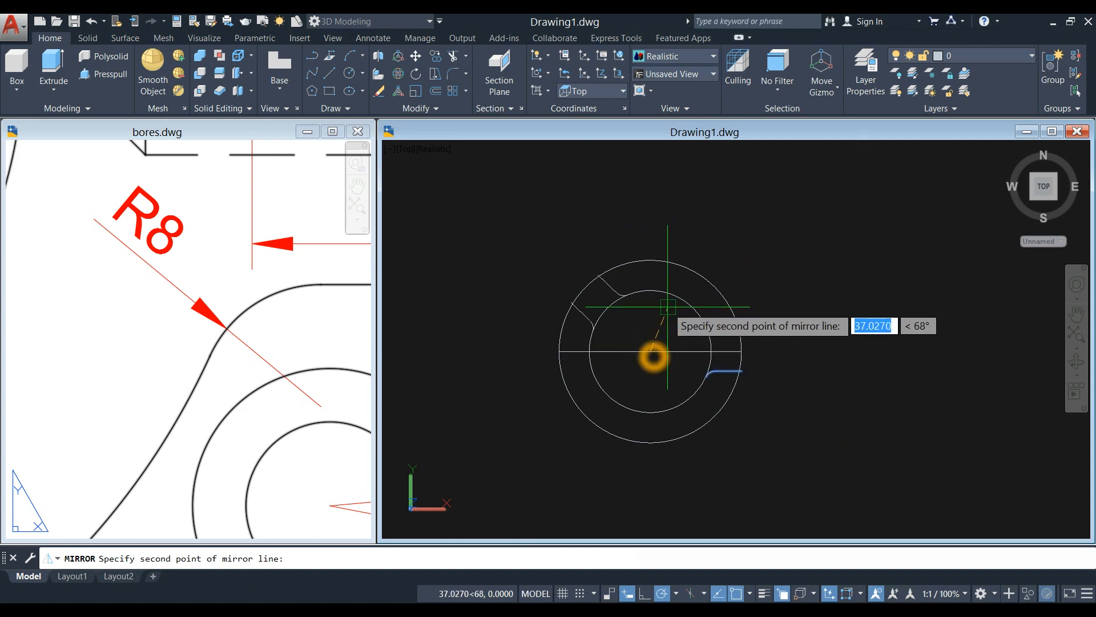
click(651, 190)
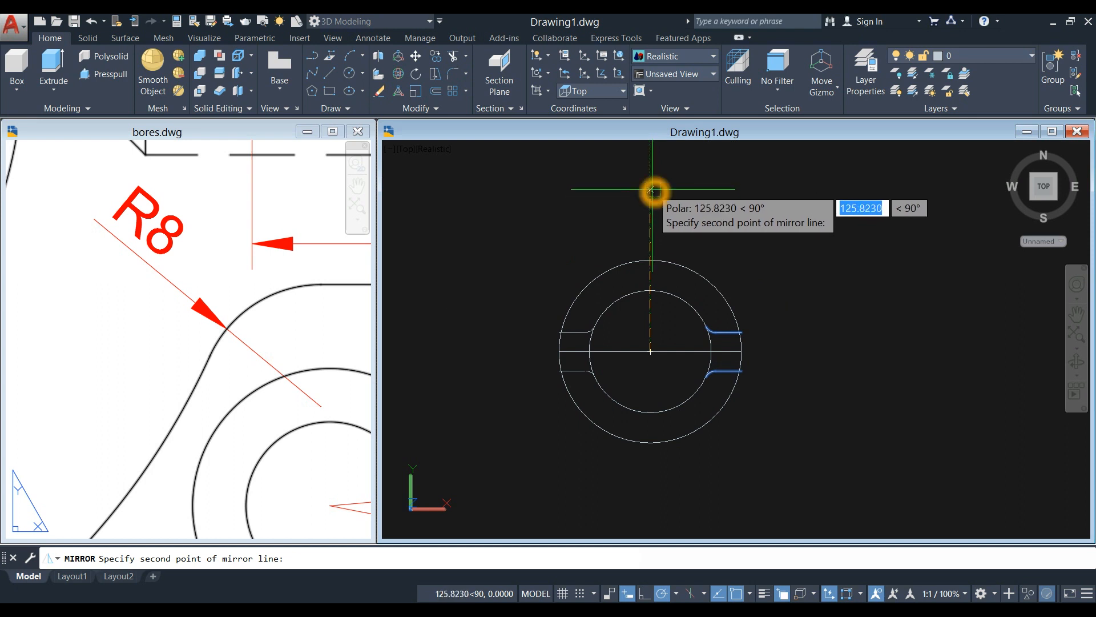
click(650, 190)
click(688, 246)
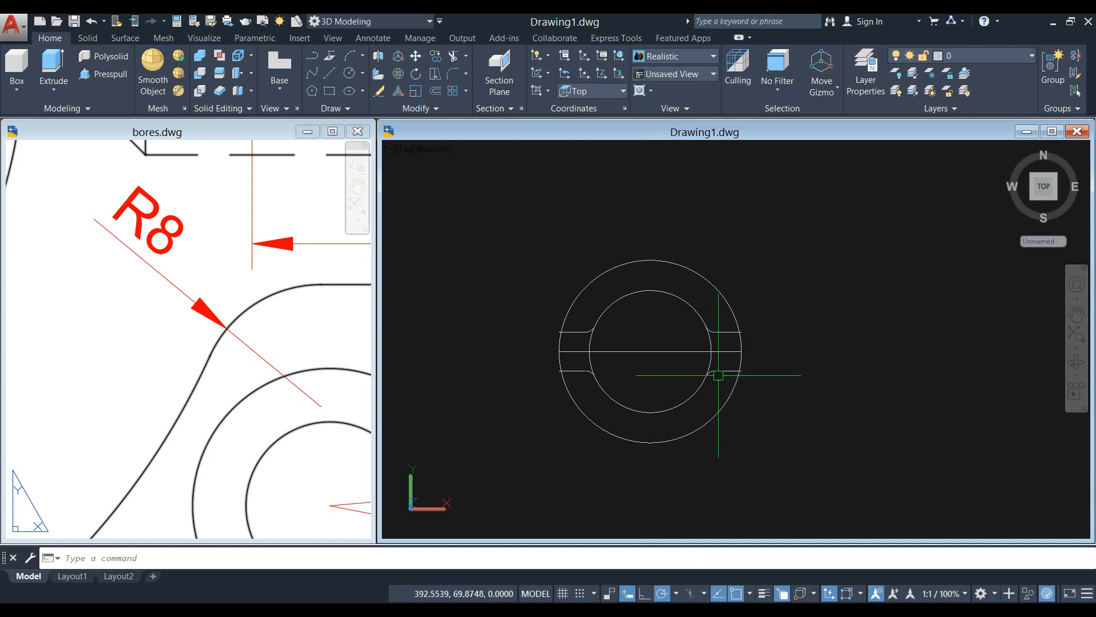
- Trim the ends of the arm lines in Drawing1.dwg that overshoot the outer circle on both sides
scroll(718, 375, up, 2)
click(297, 383)
scroll(297, 382, down, 4)
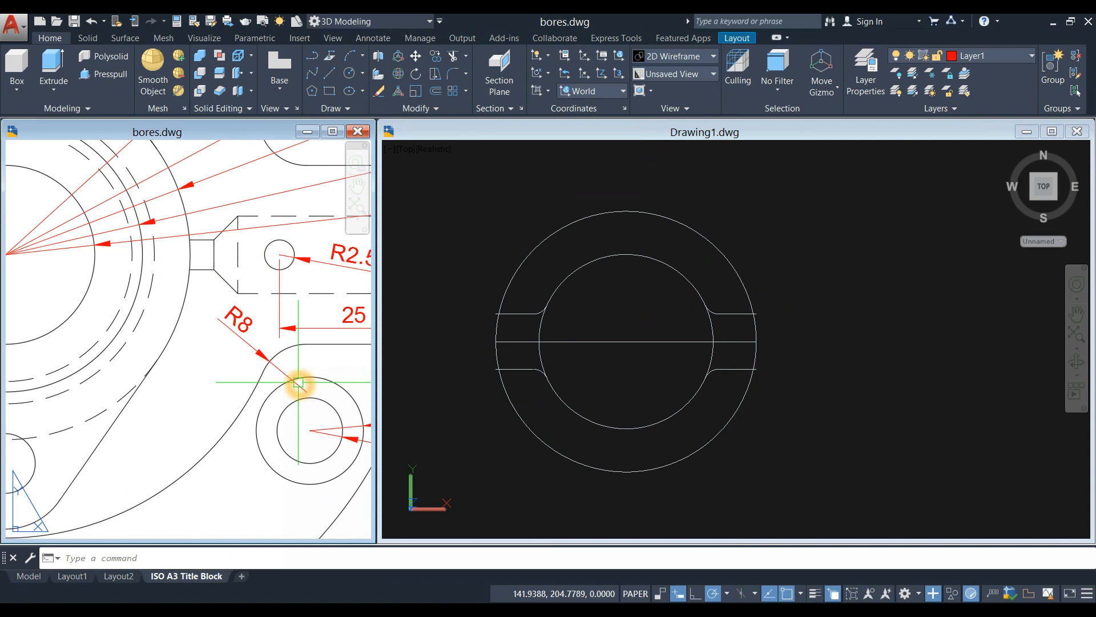
scroll(297, 382, down, 5)
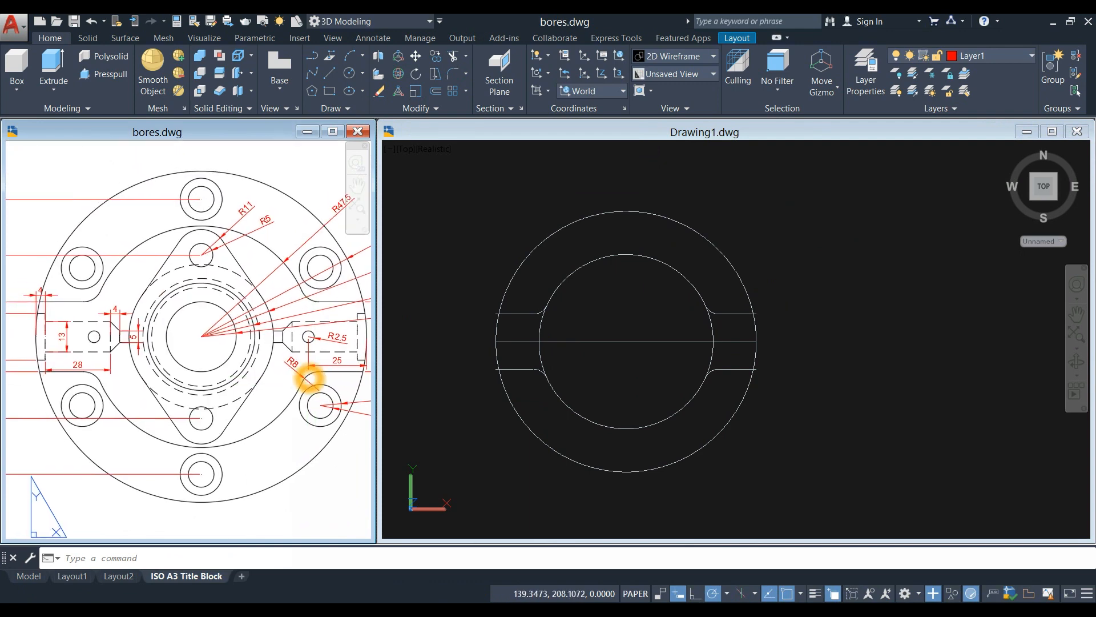
click(664, 371)
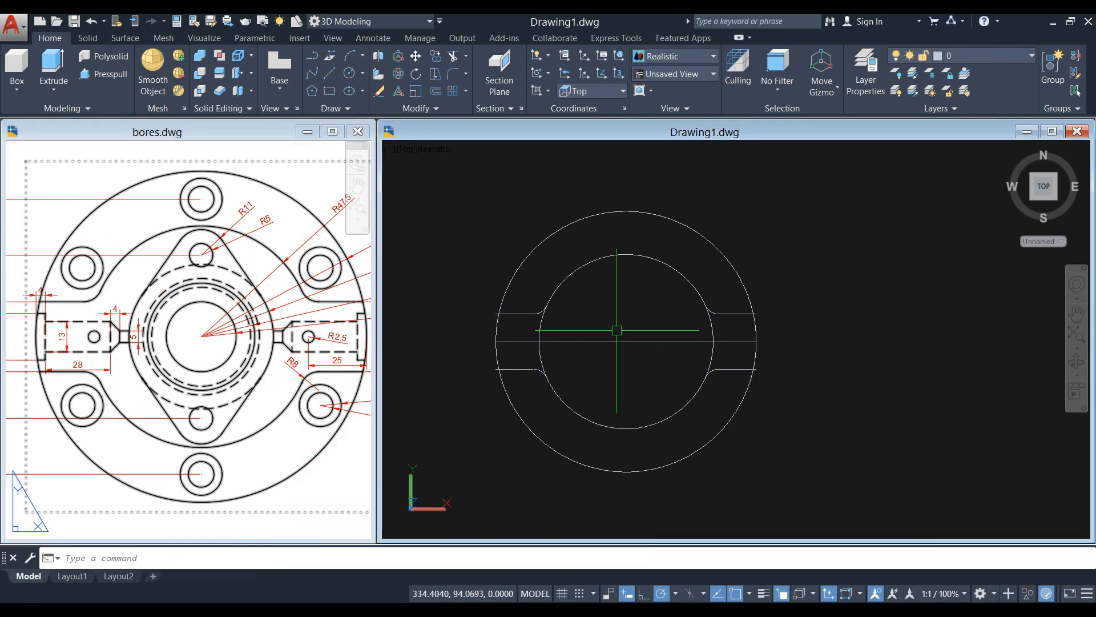
text(tr)
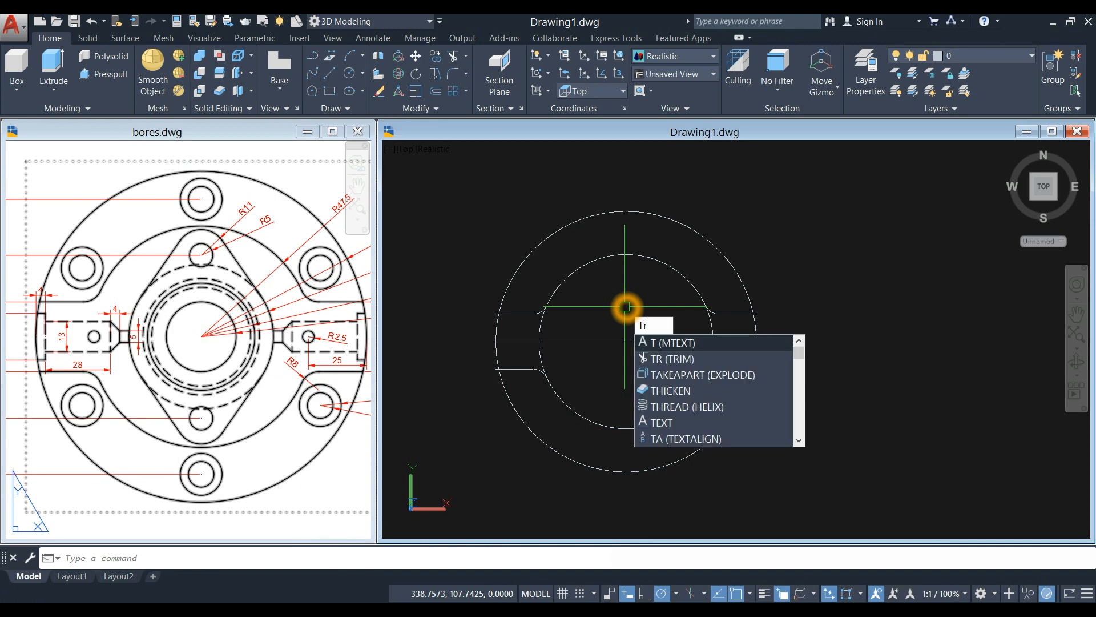
key(Return)
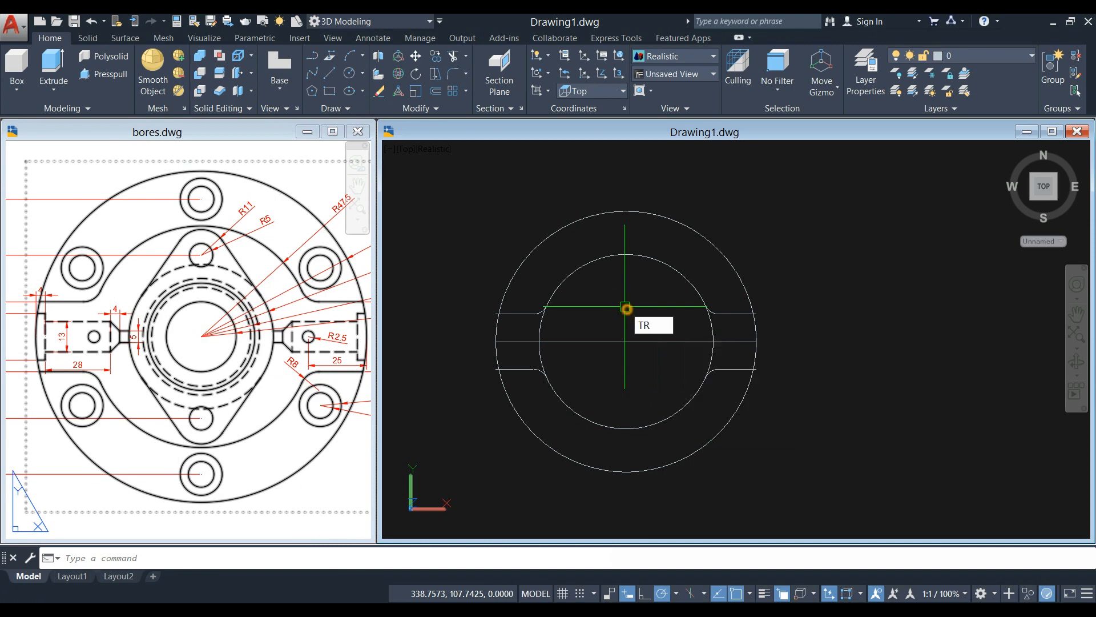
scroll(500, 314, up, 6)
click(508, 270)
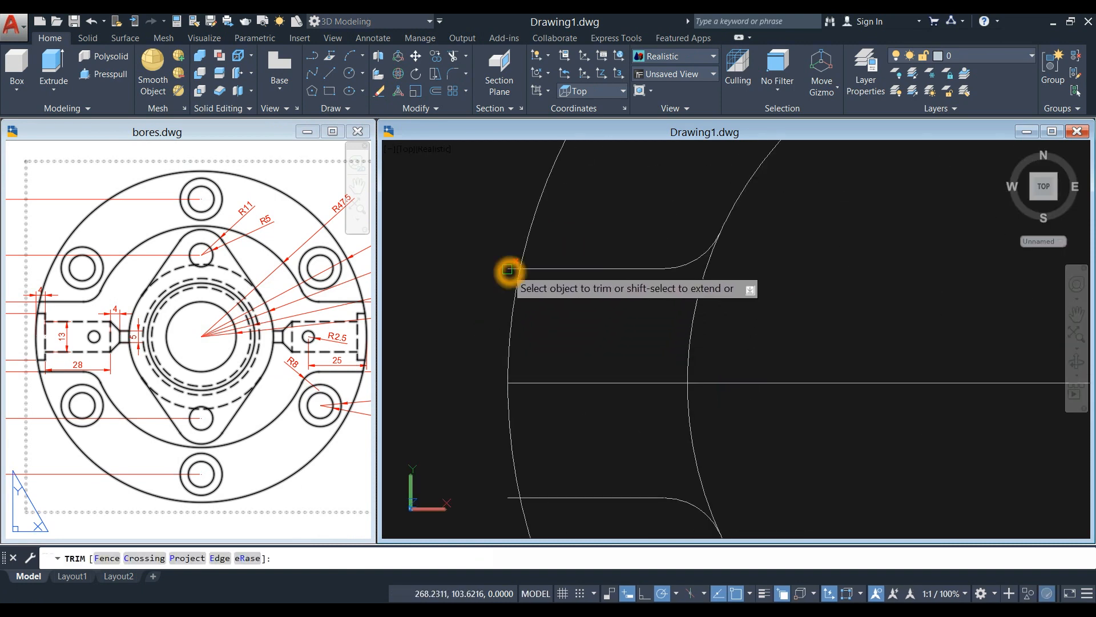
scroll(496, 303, down, 4)
scroll(482, 358, up, 4)
click(498, 342)
scroll(536, 332, down, 4)
middle_drag(536, 332, 430, 352)
scroll(432, 348, down, 2)
scroll(728, 308, up, 6)
middle_drag(513, 306, 759, 304)
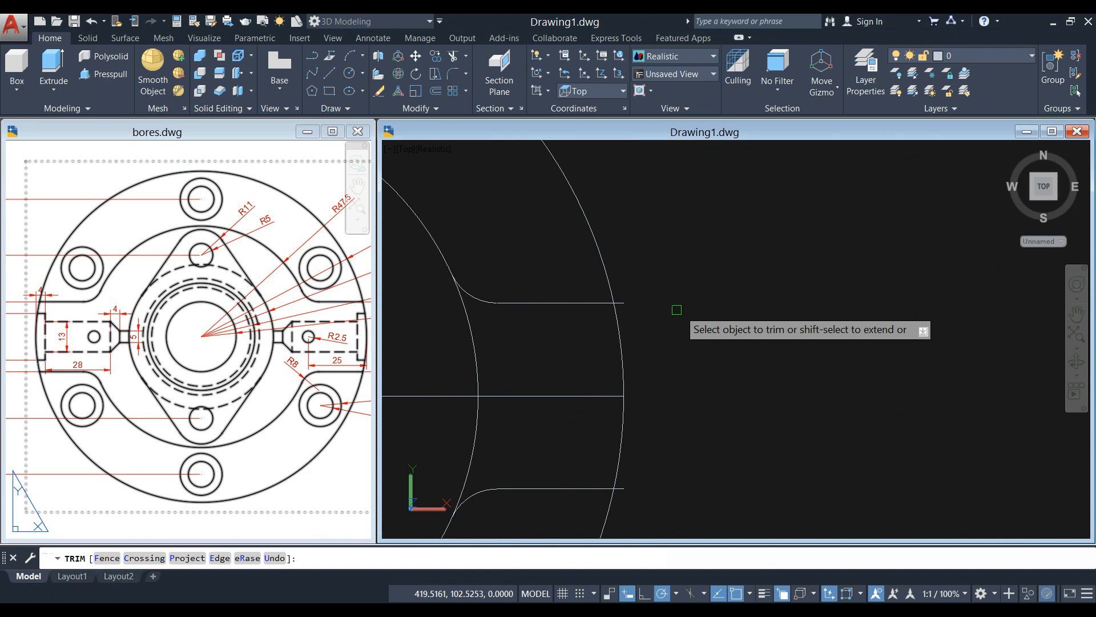
click(635, 469)
click(619, 486)
- Trim away the portions of the inner circle that cross the right and left arms
middle_drag(636, 475, 788, 409)
click(608, 261)
click(619, 391)
scroll(693, 350, down, 4)
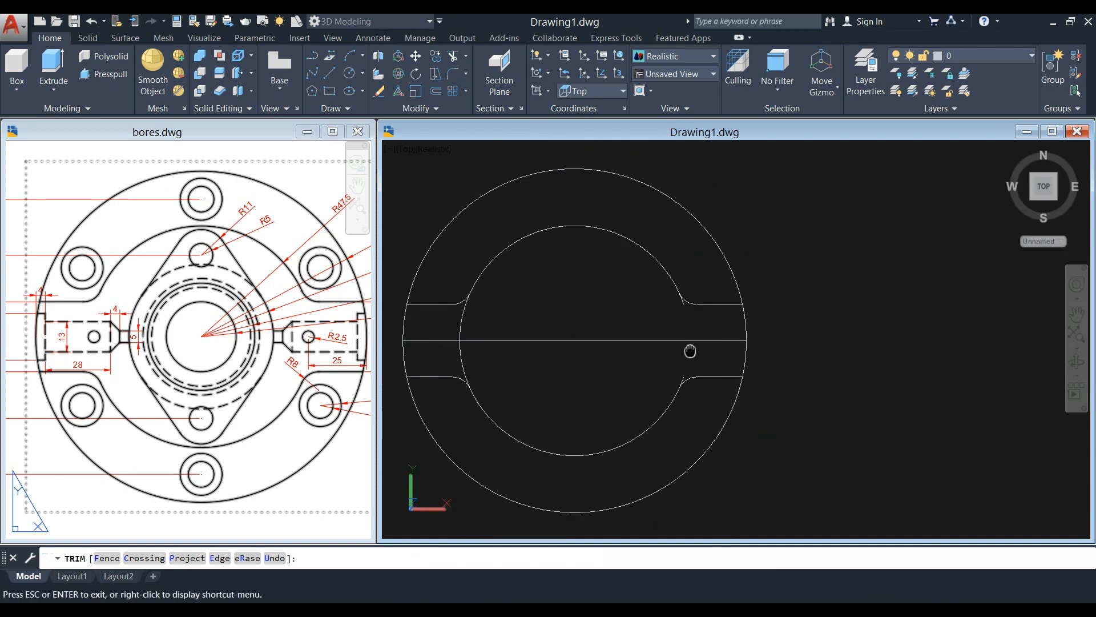
click(492, 362)
scroll(508, 319, up, 5)
scroll(548, 302, down, 5)
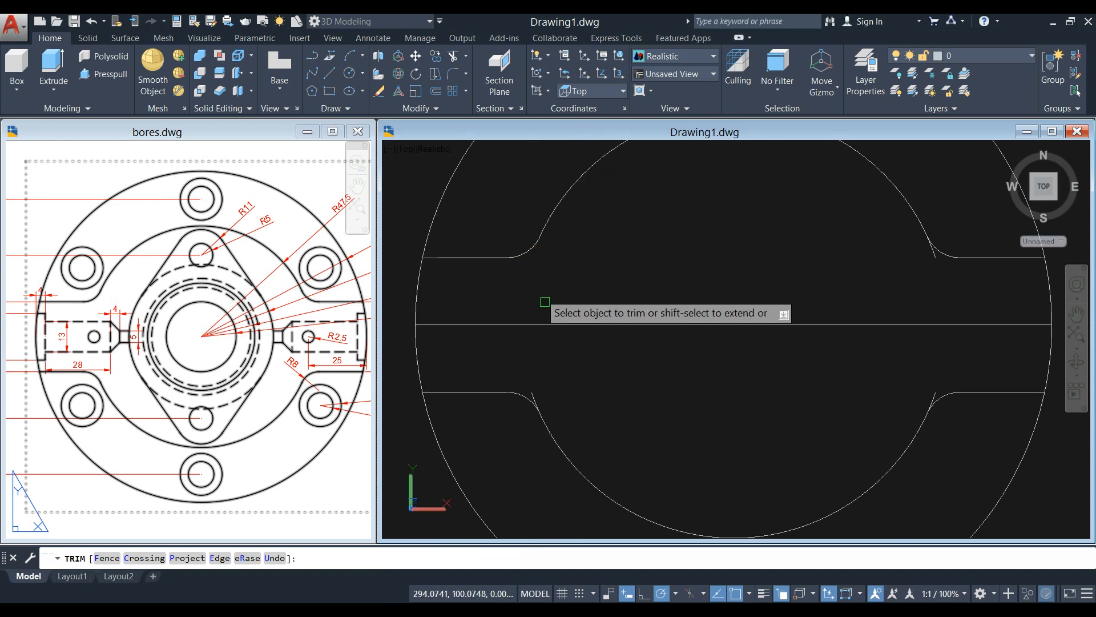
- Trim the leftover inner-circle stubs at the lower left, upper right and lower right fillets
click(539, 386)
scroll(540, 392, up, 2)
click(546, 380)
scroll(522, 394, down, 3)
scroll(502, 372, up, 1)
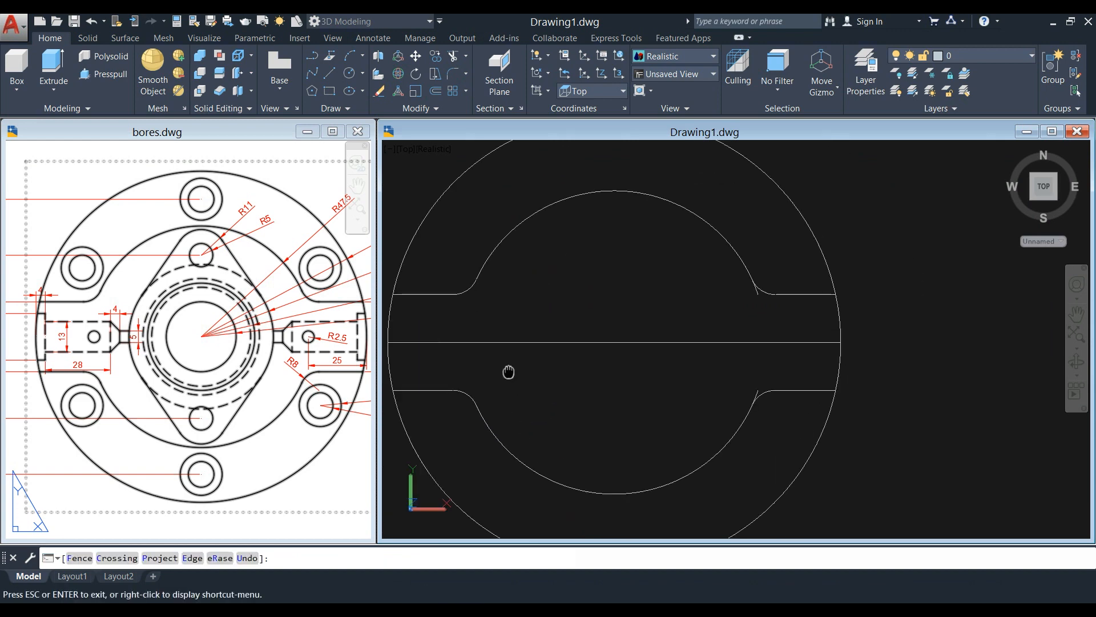
scroll(735, 293, up, 4)
click(734, 288)
scroll(728, 320, down, 5)
scroll(734, 364, up, 3)
click(710, 342)
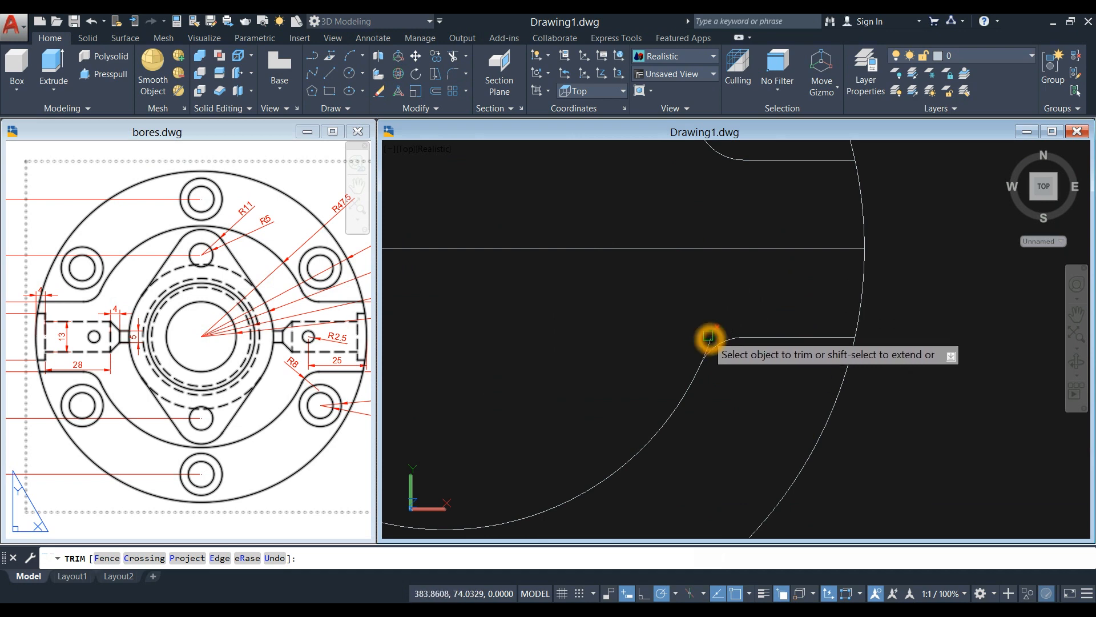
- Trim the outer circle's upper and lower arcs between the arms and remove the horizontal diameter line, leaving only the closed body outline
click(853, 354)
scroll(848, 356, down, 3)
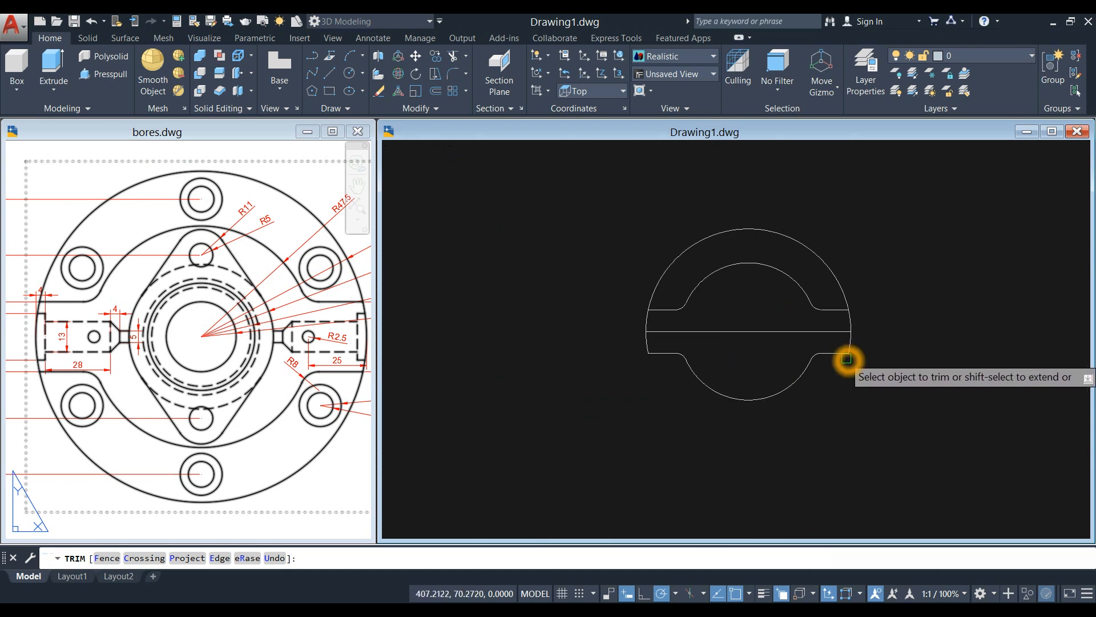
click(652, 296)
middle_drag(660, 292, 573, 289)
right_click(652, 239)
click(673, 246)
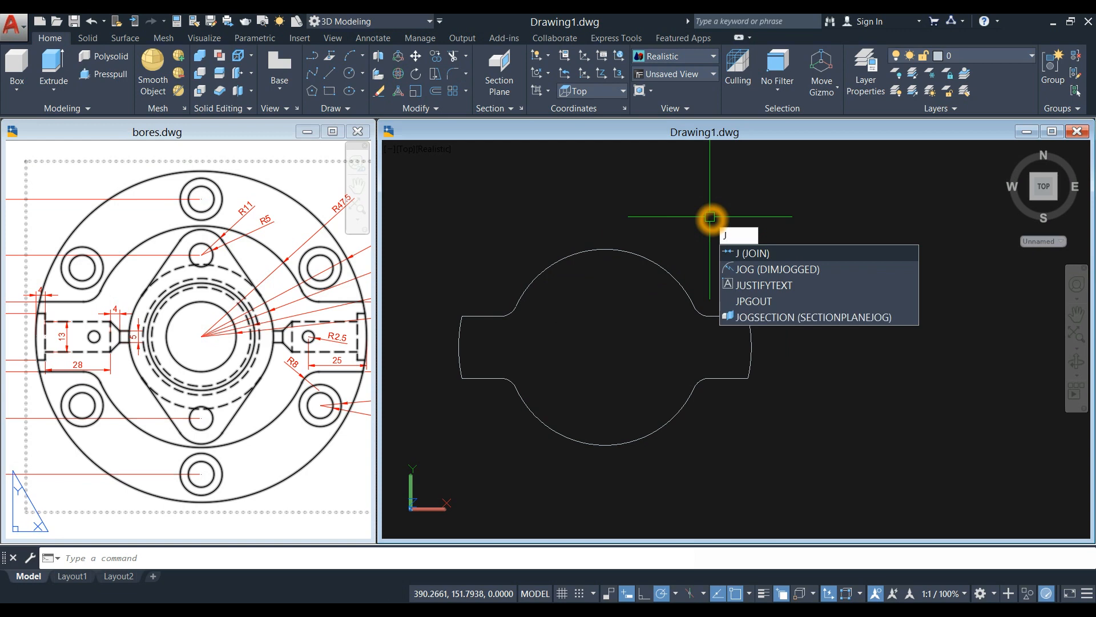
- Join all arcs and lines of the body outline into a single closed profile
key(Return)
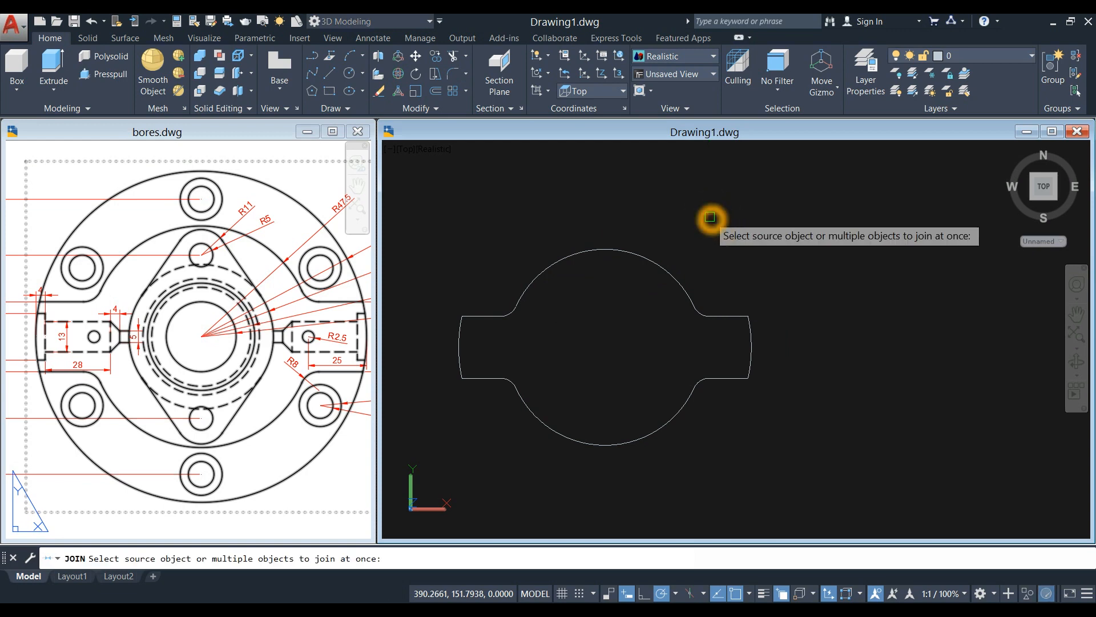
scroll(710, 218, down, 2)
click(511, 206)
click(775, 414)
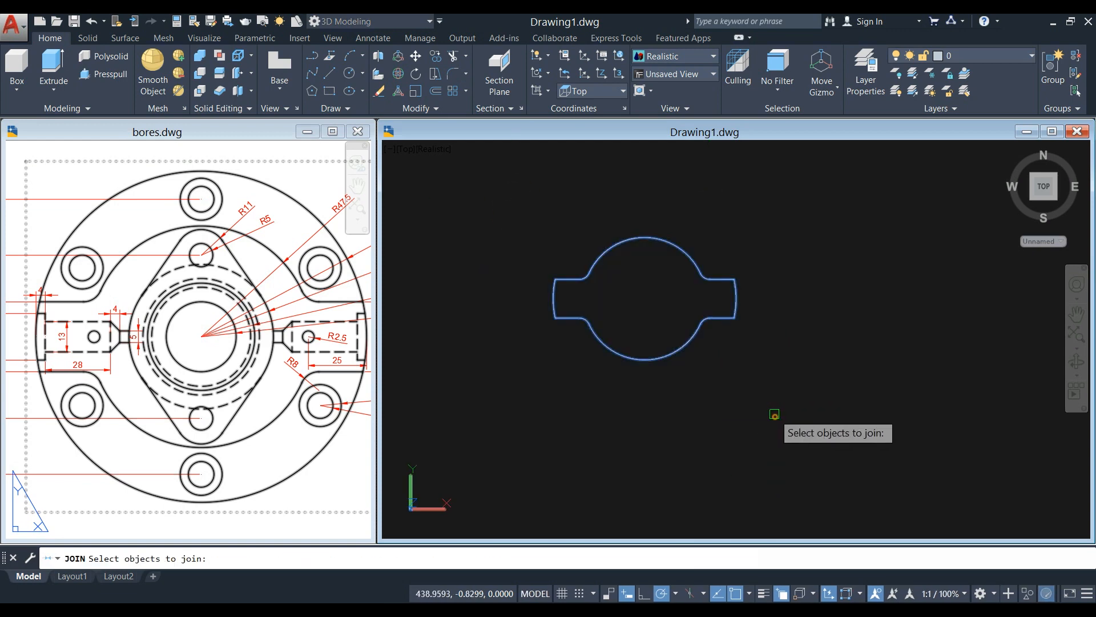
key(Return)
click(697, 336)
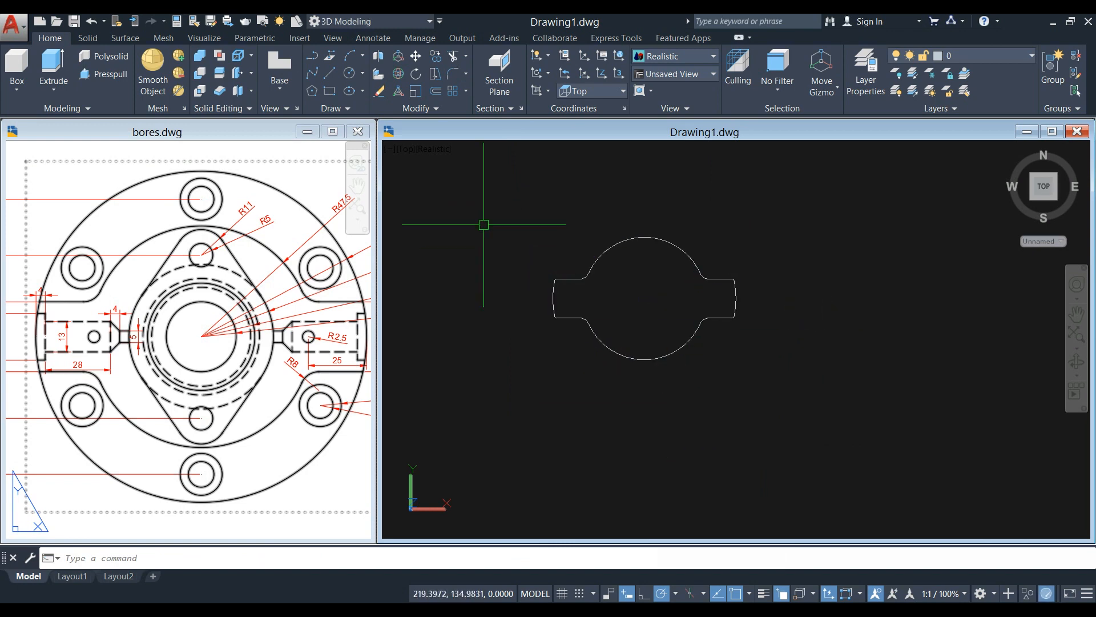
- Set Drawing1.dwg to the SW Isometric view and make bores.dwg the active drawing
click(406, 150)
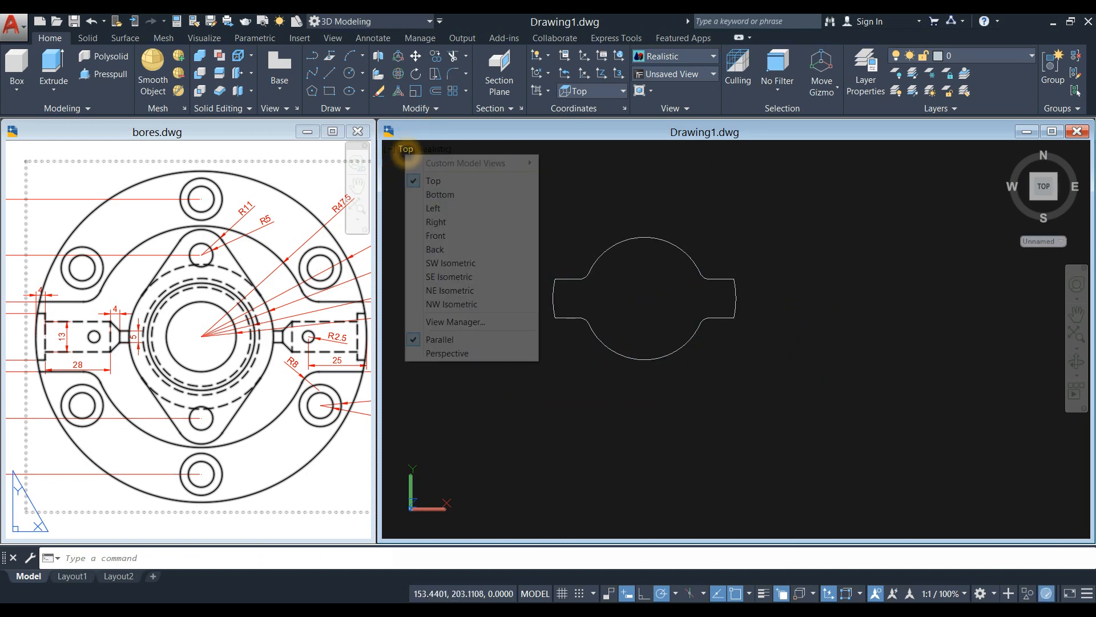
click(436, 263)
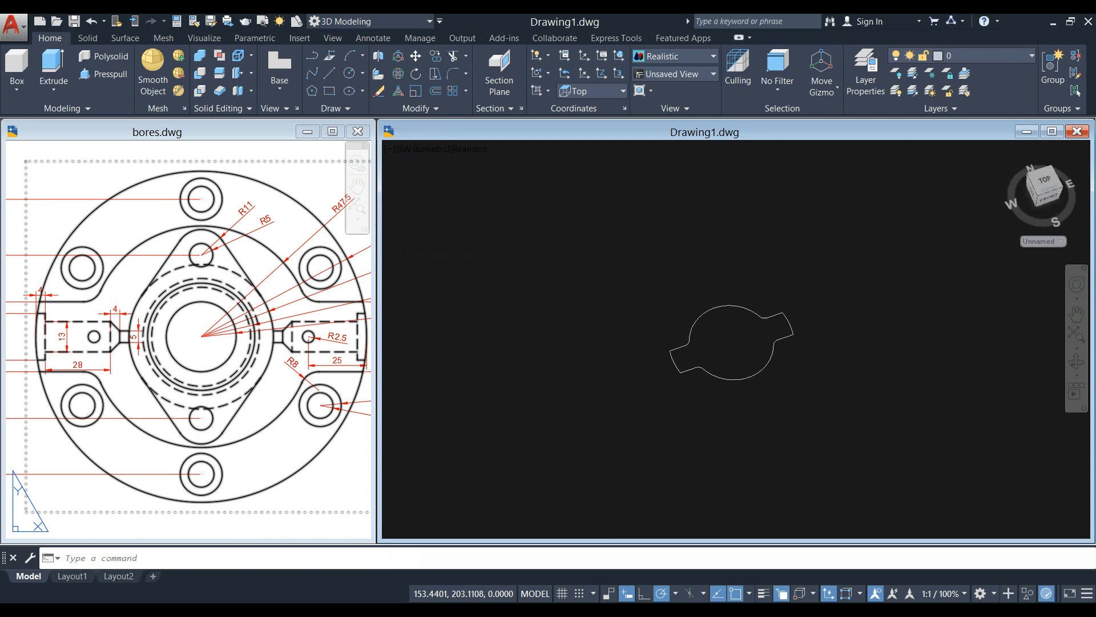
click(303, 431)
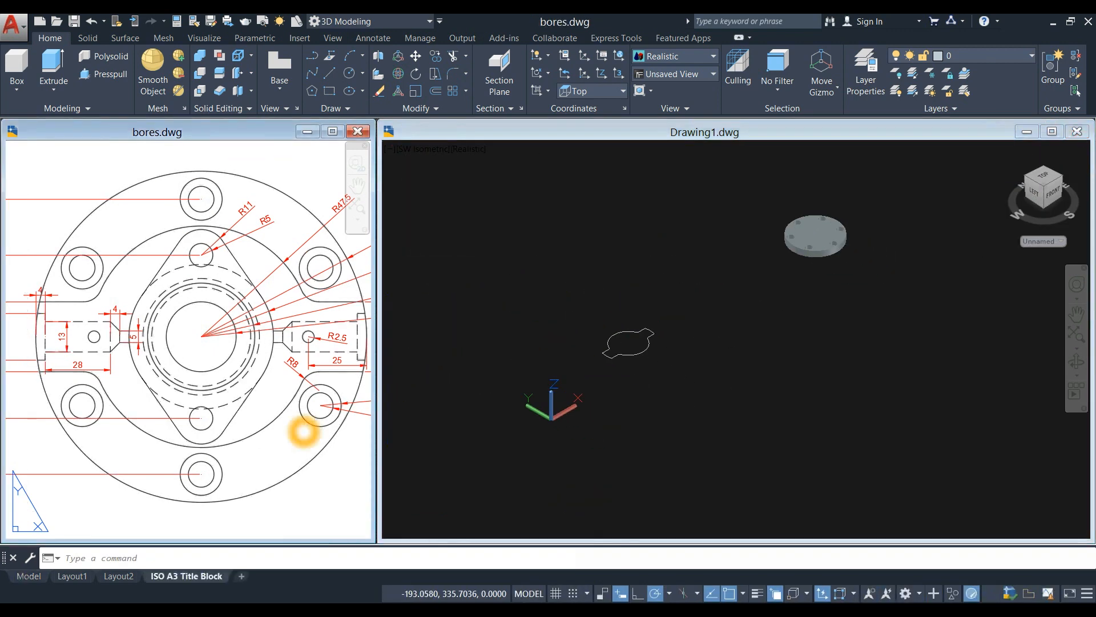
- Extrude the closed body outline in Drawing1.dwg upward by 23 mm, matching the body height dimensioned in the side view of bores.dwg
scroll(305, 407, down, 4)
middle_drag(306, 406, 86, 267)
scroll(233, 306, up, 5)
scroll(329, 206, down, 5)
scroll(290, 407, up, 4)
scroll(290, 407, up, 3)
middle_drag(293, 399, 129, 296)
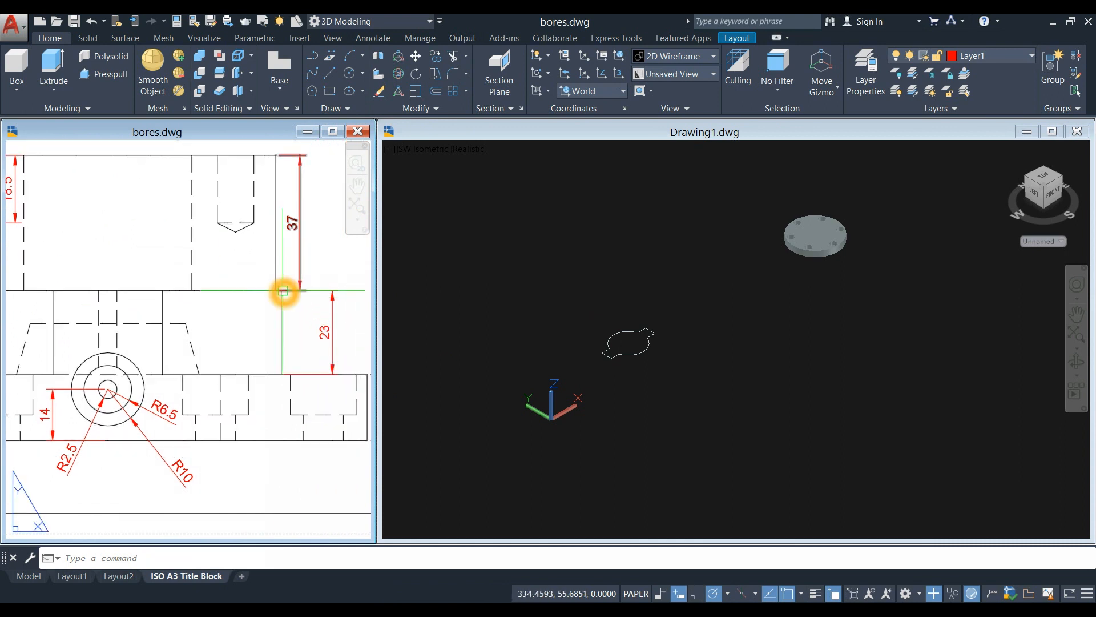
click(283, 378)
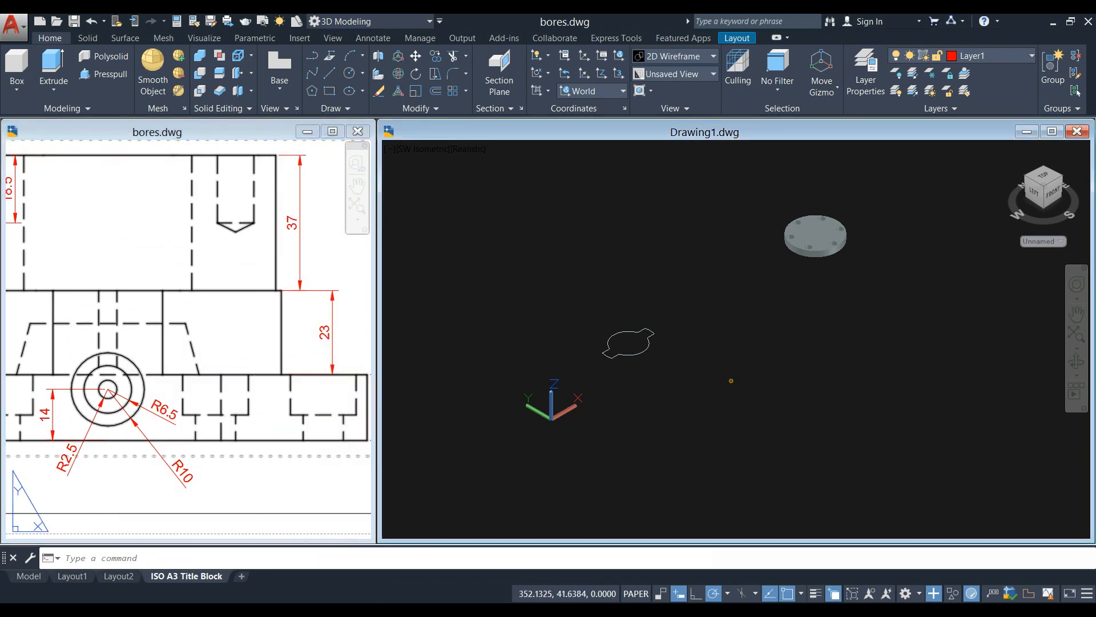
click(648, 356)
scroll(645, 359, up, 2)
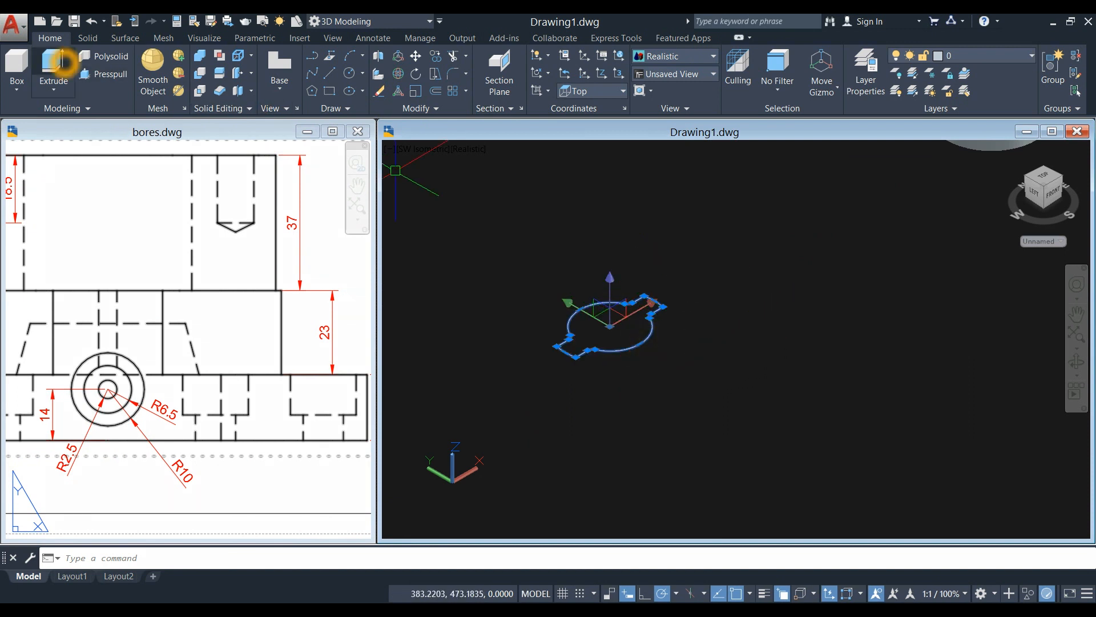
click(62, 62)
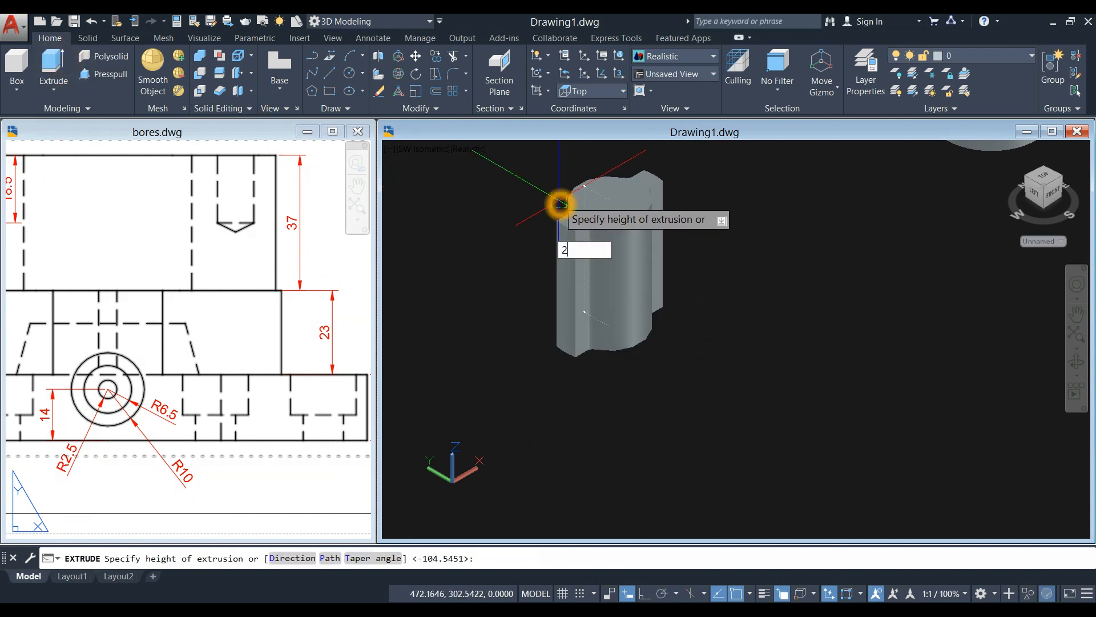
key(Return)
click(275, 382)
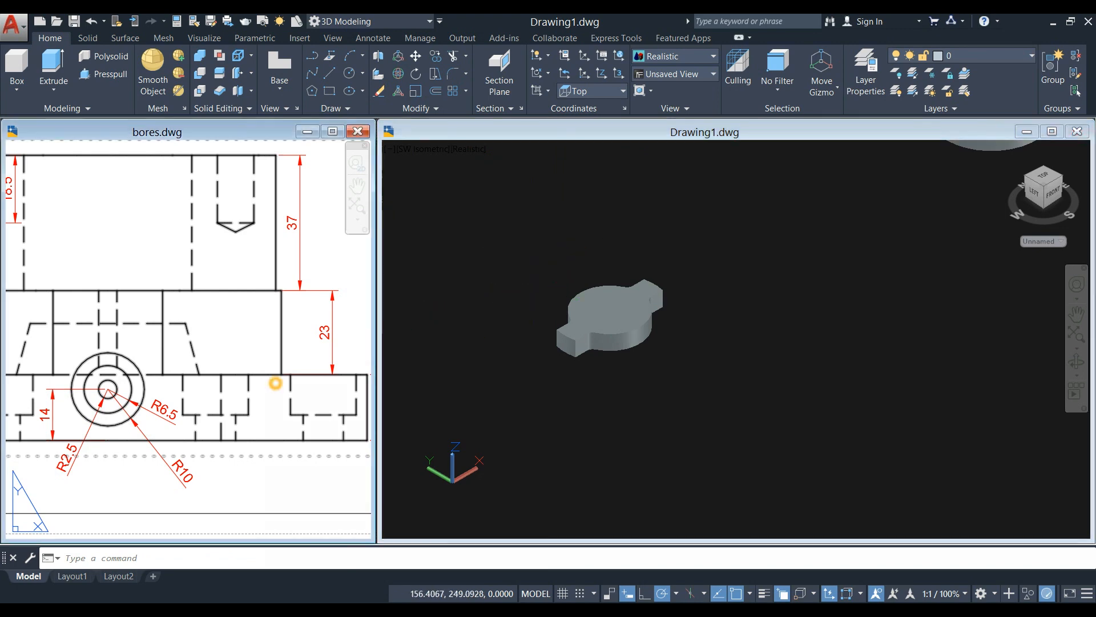
scroll(278, 358, down, 6)
middle_drag(278, 349, 289, 422)
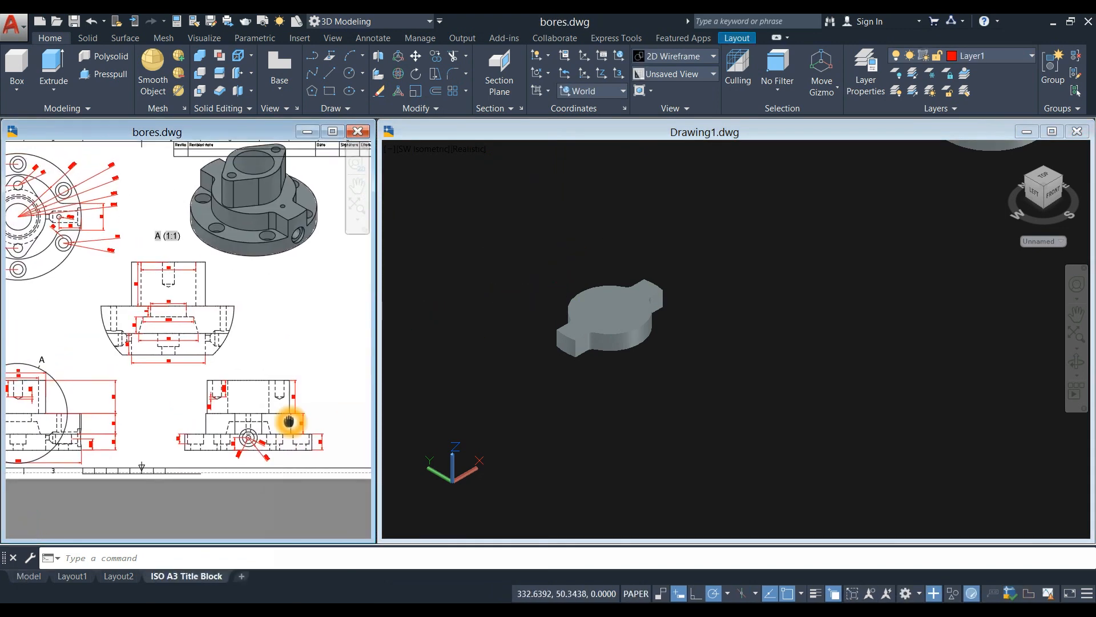
click(590, 389)
scroll(590, 371, down, 2)
middle_drag(589, 372, 494, 364)
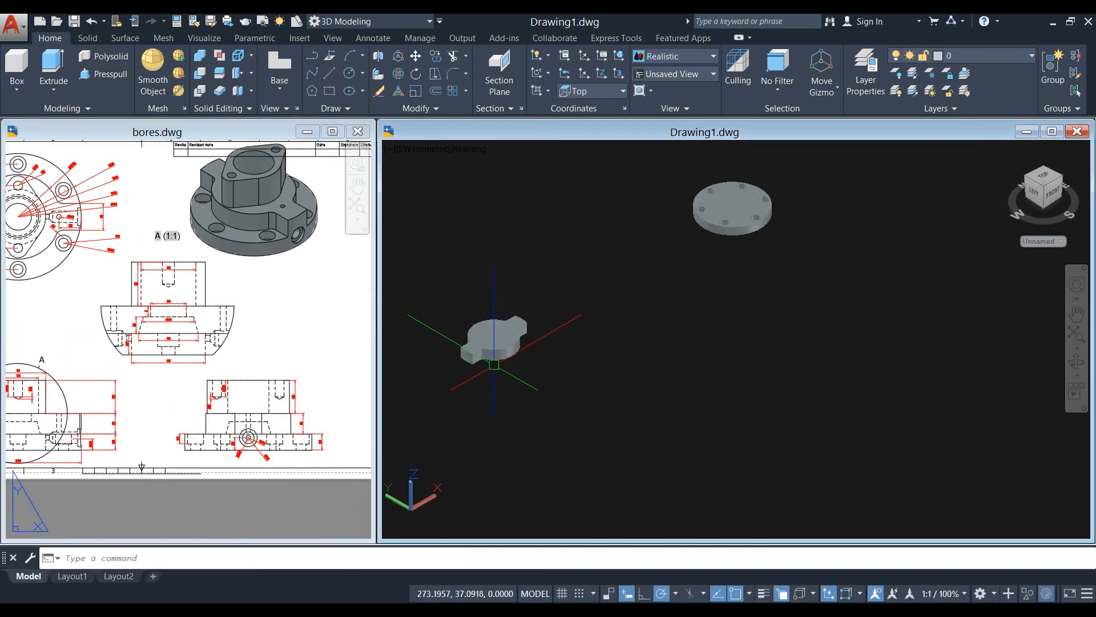
click(529, 313)
click(522, 321)
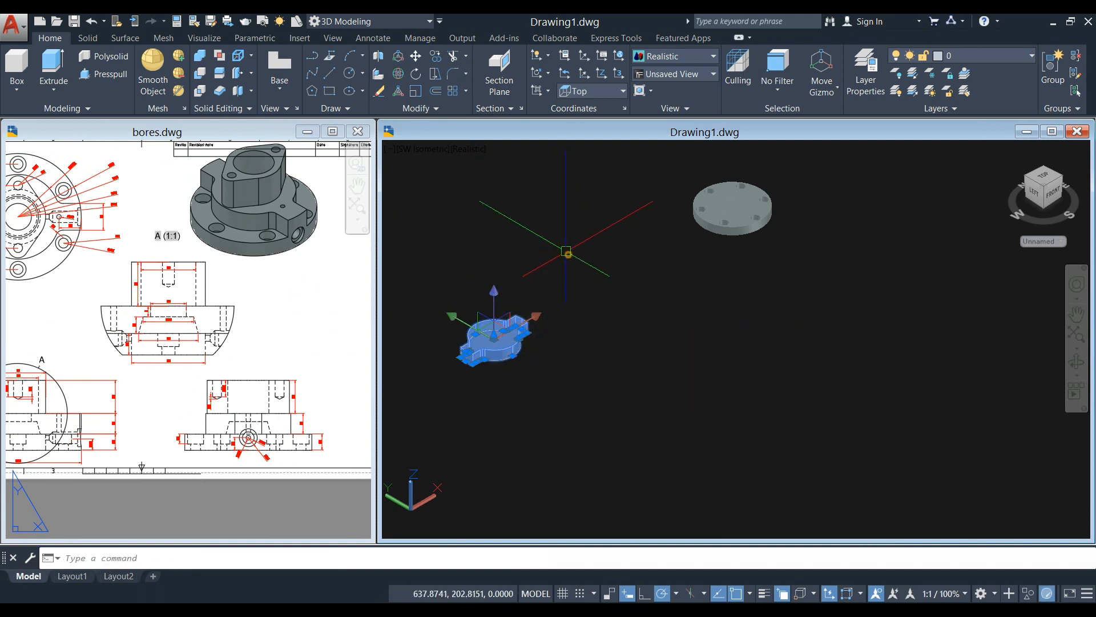
right_click(566, 254)
key(Escape)
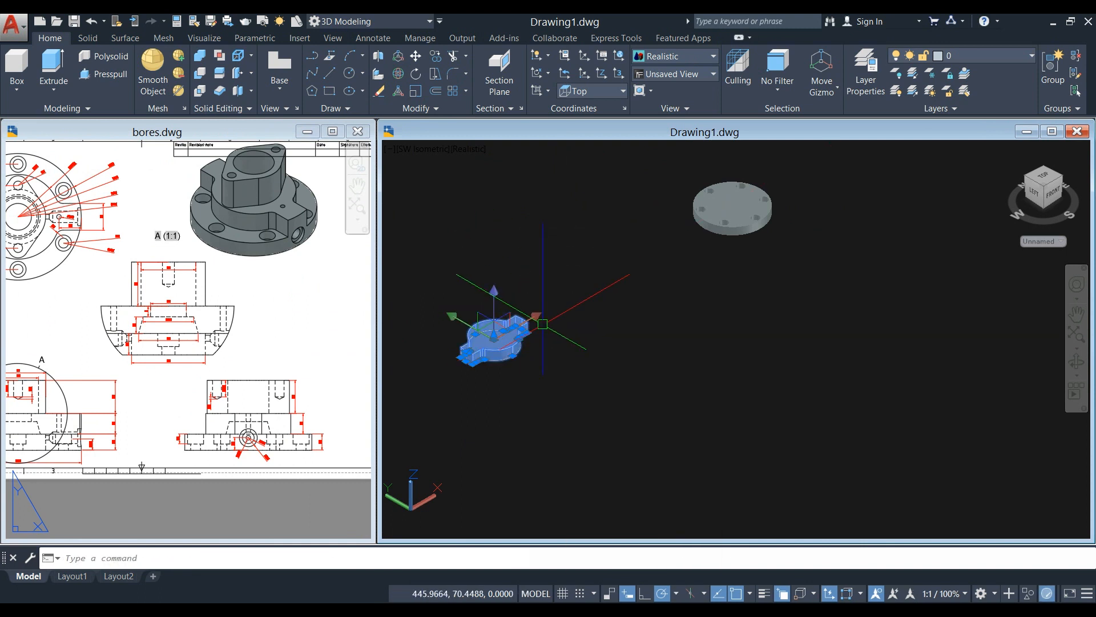
middle_drag(558, 344, 655, 364)
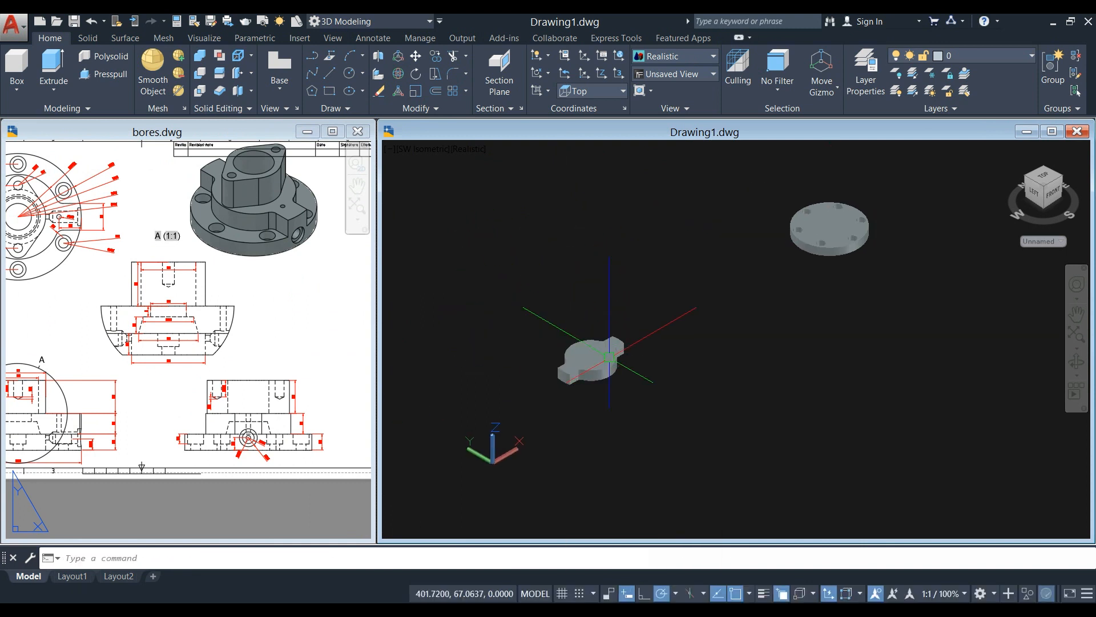
scroll(601, 362, up, 4)
click(600, 365)
scroll(709, 315, down, 2)
middle_drag(708, 317, 618, 333)
scroll(618, 333, down, 2)
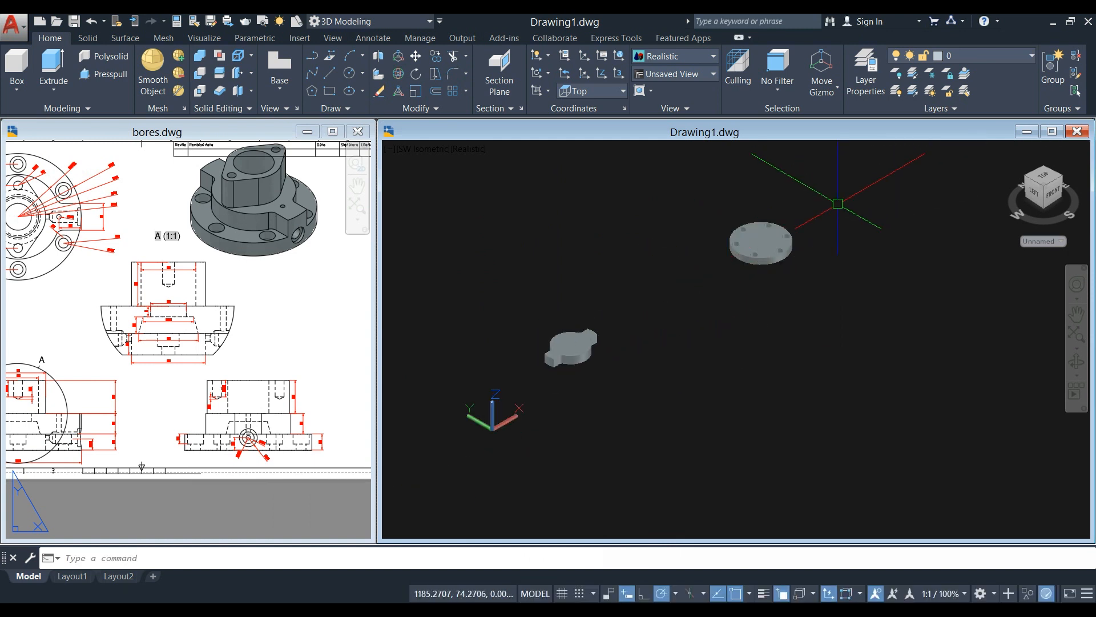
scroll(612, 348, up, 5)
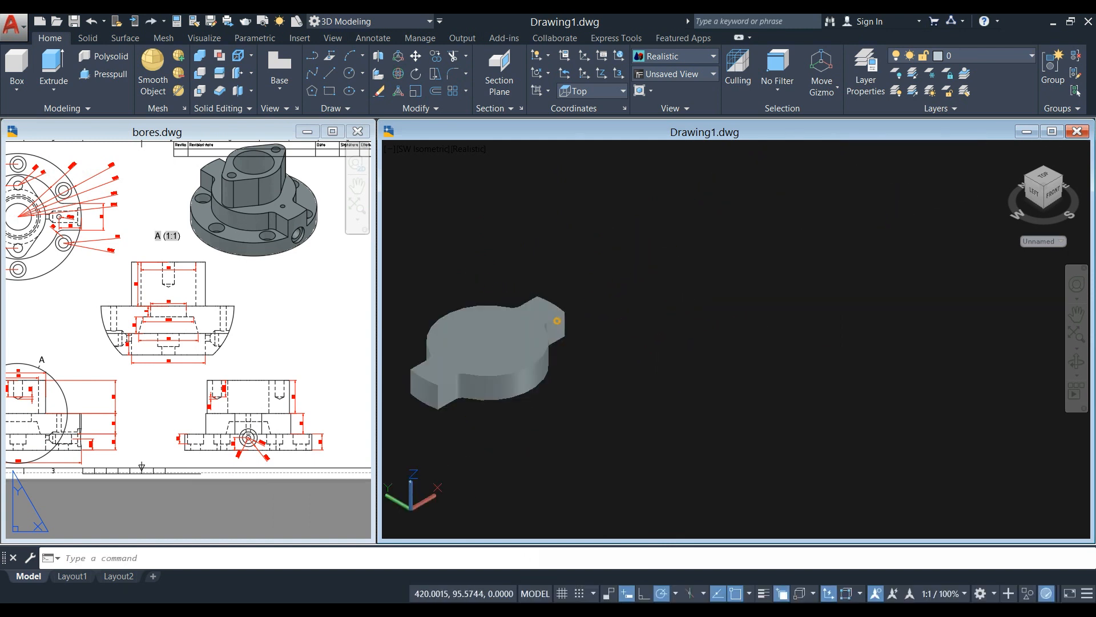
- Move the extruded body from the center of its bottom face onto the center of the flange disc's top face
click(561, 318)
right_click(623, 222)
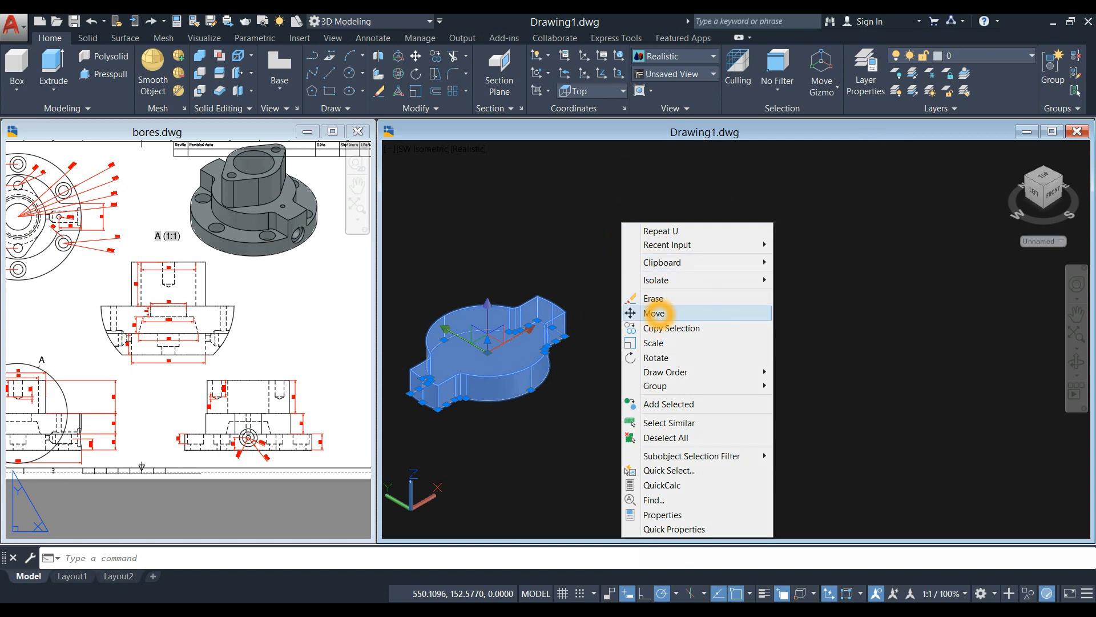
click(657, 313)
shift+middle_drag(632, 328, 525, 253)
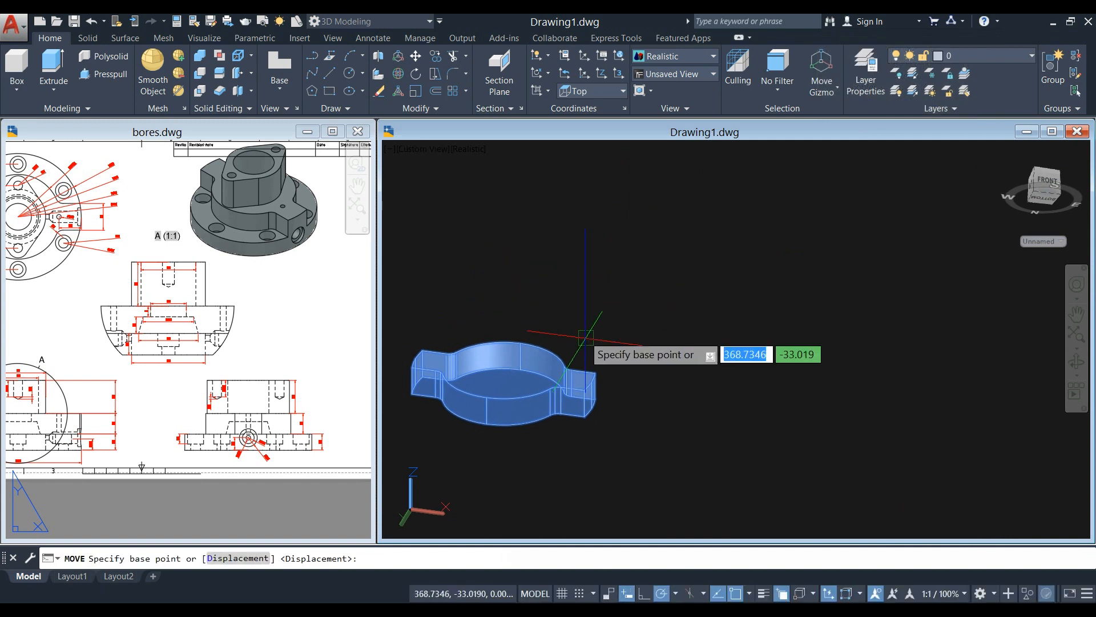
scroll(507, 420, up, 3)
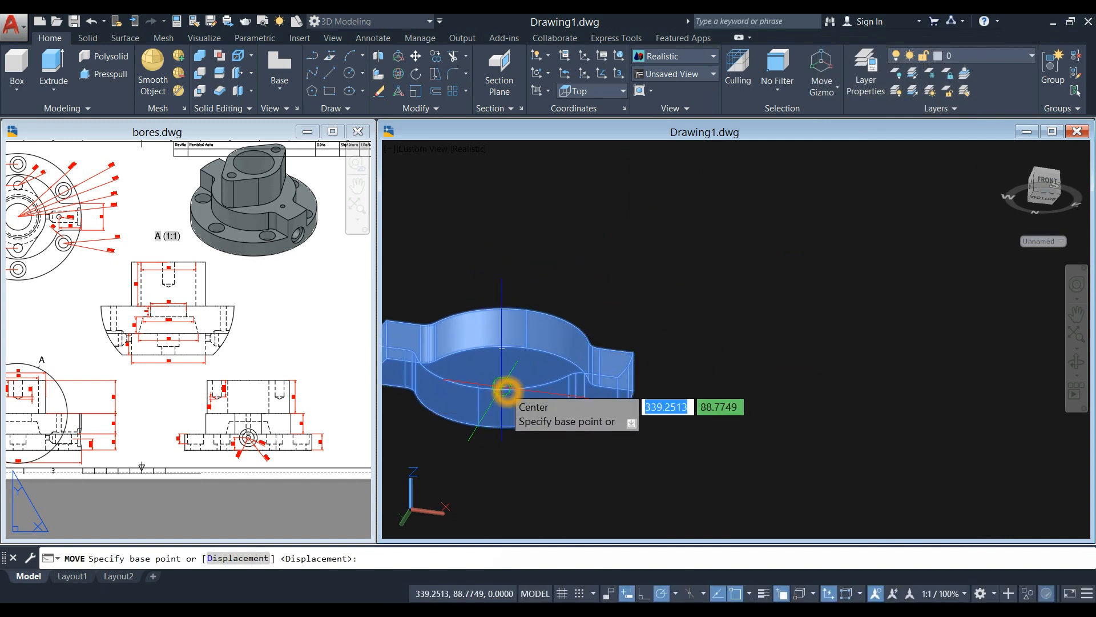
click(507, 392)
scroll(599, 331, down, 5)
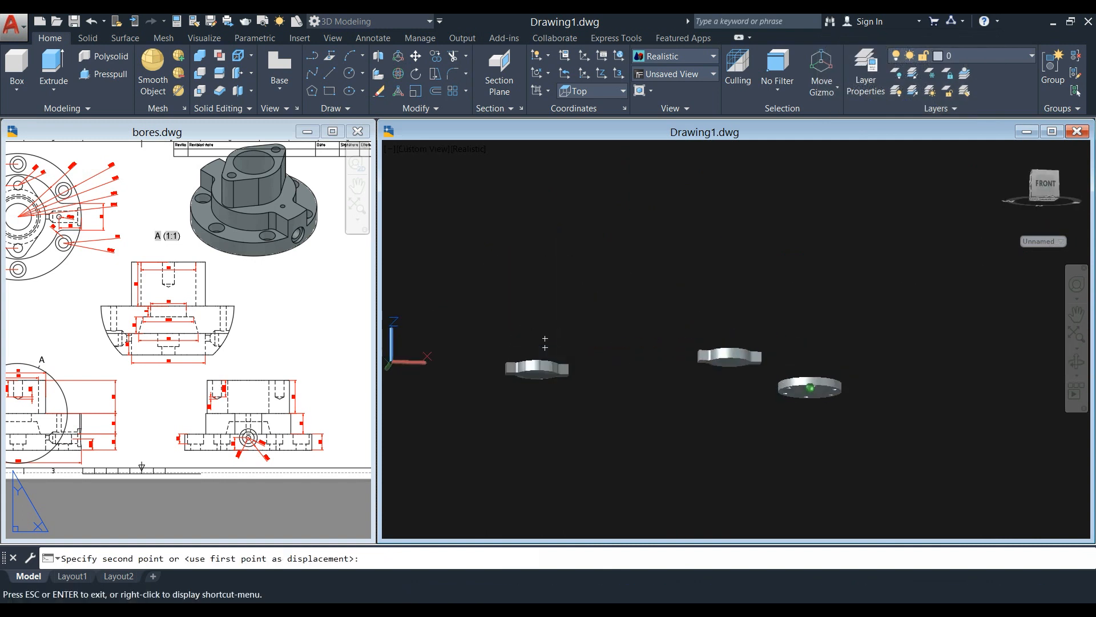
scroll(714, 411, up, 5)
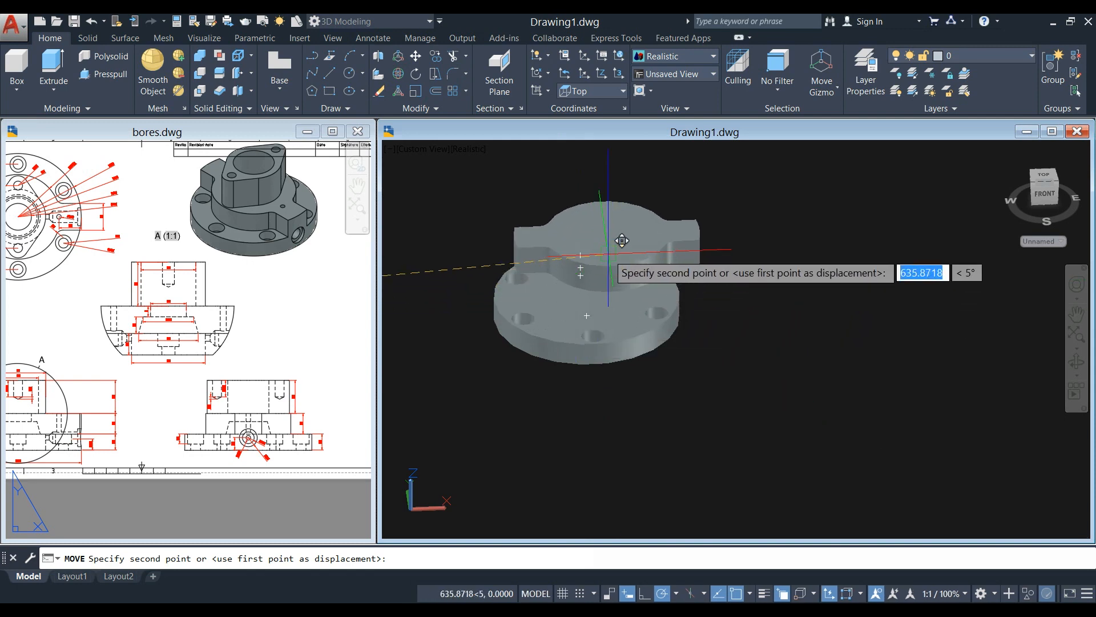
shift+right_click(613, 246)
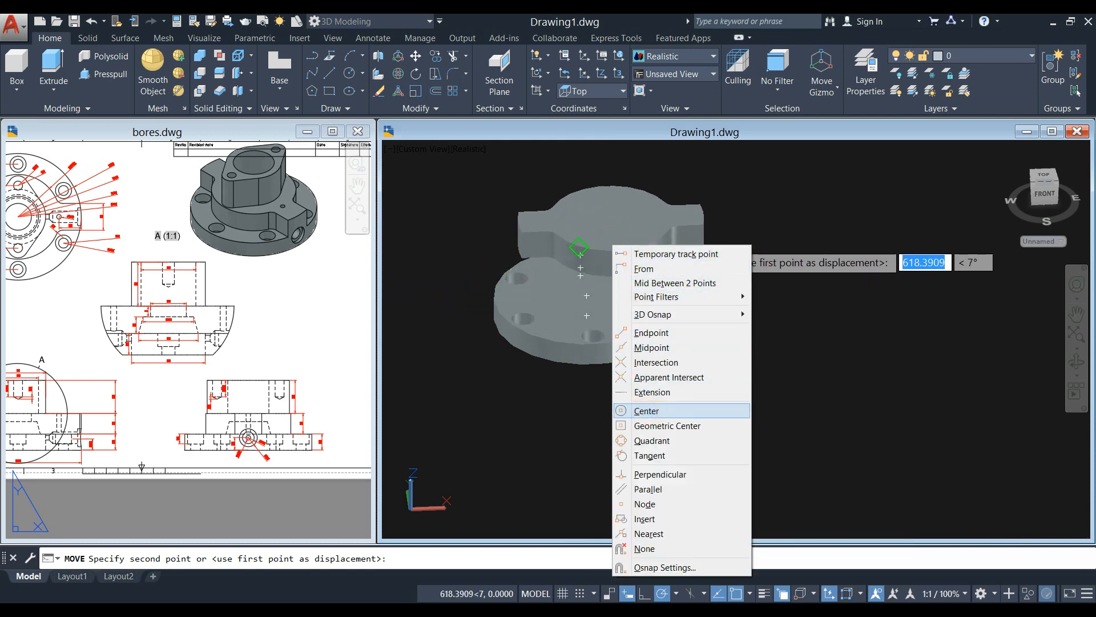
click(649, 424)
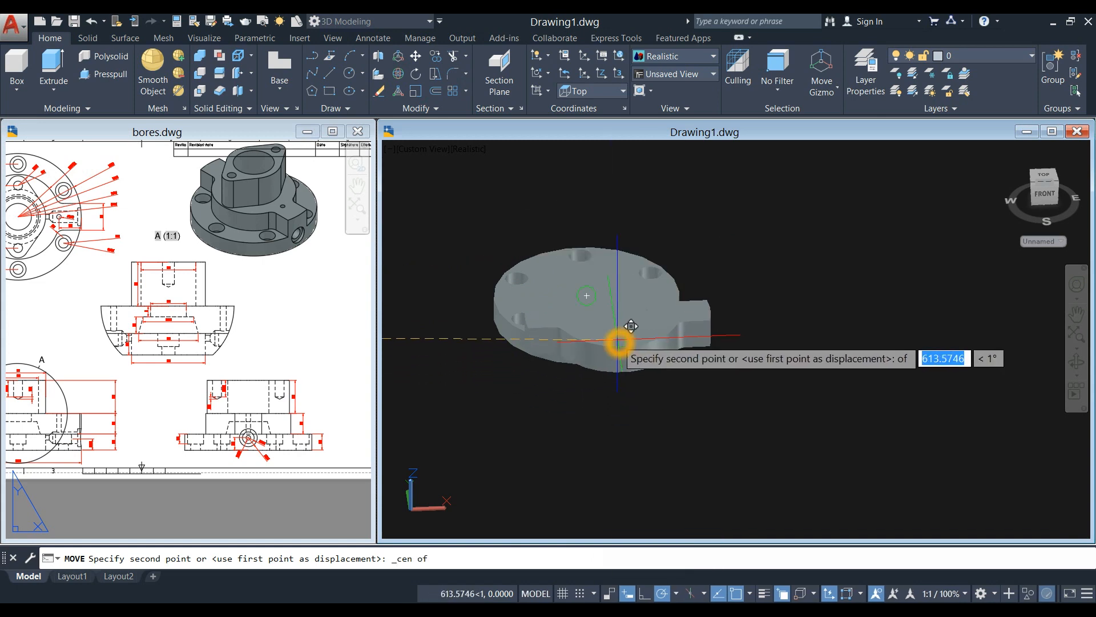
click(618, 341)
shift+middle_drag(663, 313, 605, 327)
- Examine the top view in bores.dwg for the central boss outline, its two small holes and their vertical center spacing
click(495, 382)
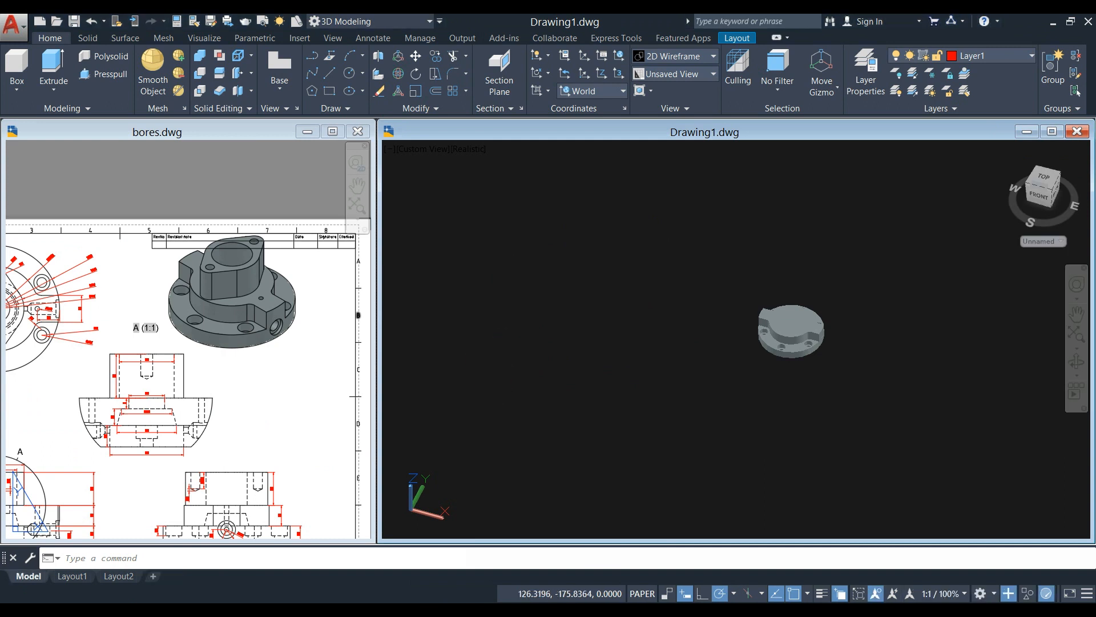
click(480, 356)
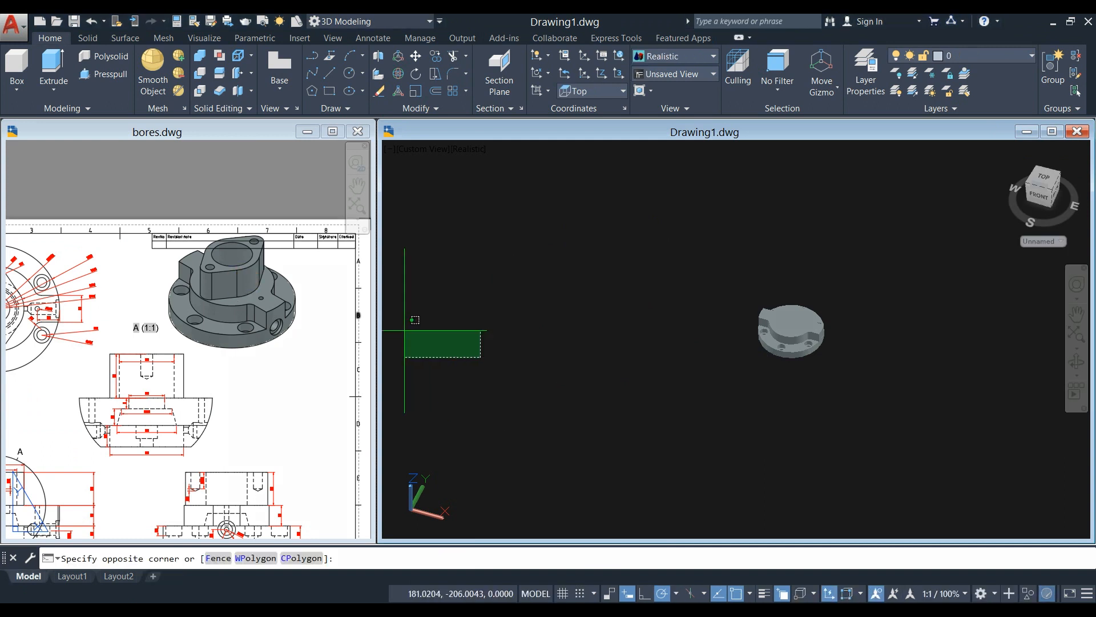
click(270, 361)
middle_drag(269, 354, 408, 324)
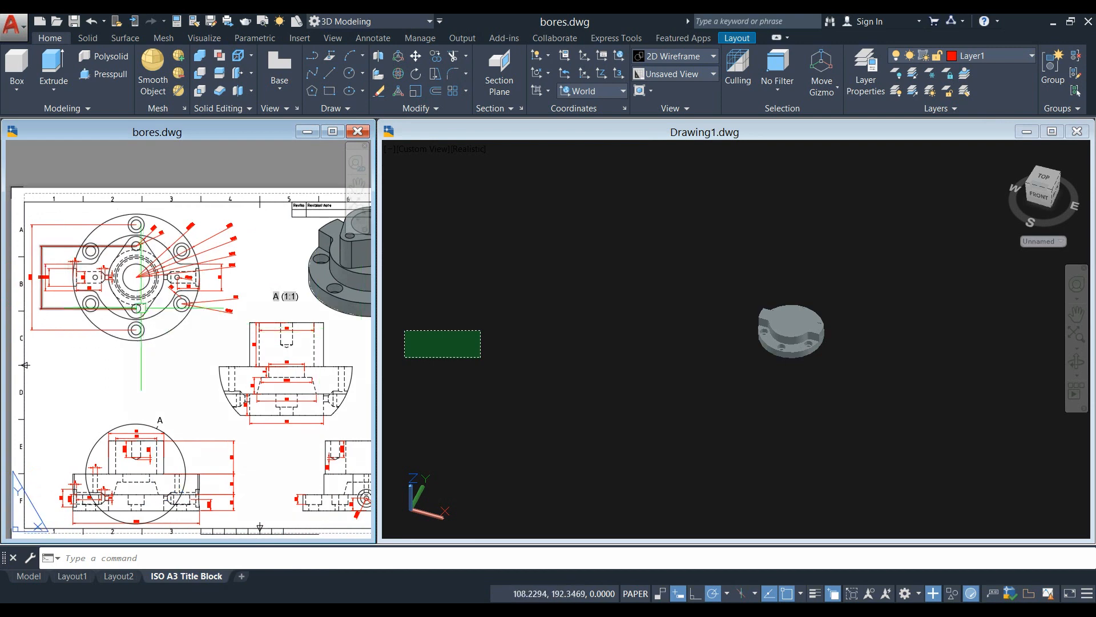
scroll(186, 313, up, 3)
scroll(200, 331, up, 2)
middle_drag(200, 331, 209, 342)
click(614, 283)
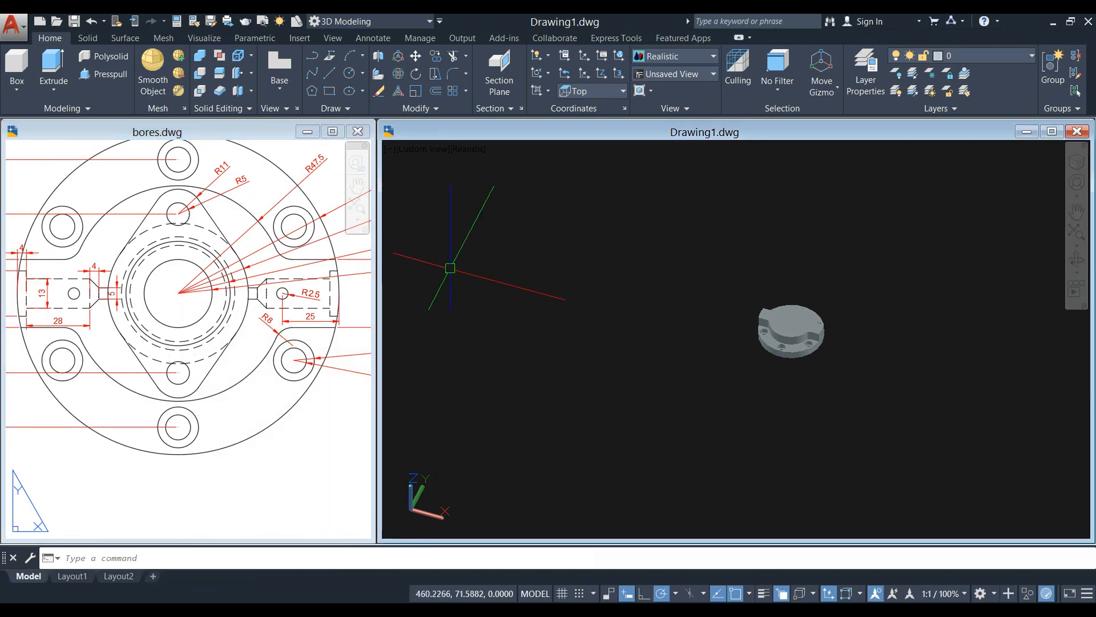
click(171, 209)
scroll(171, 209, up, 2)
scroll(181, 226, up, 3)
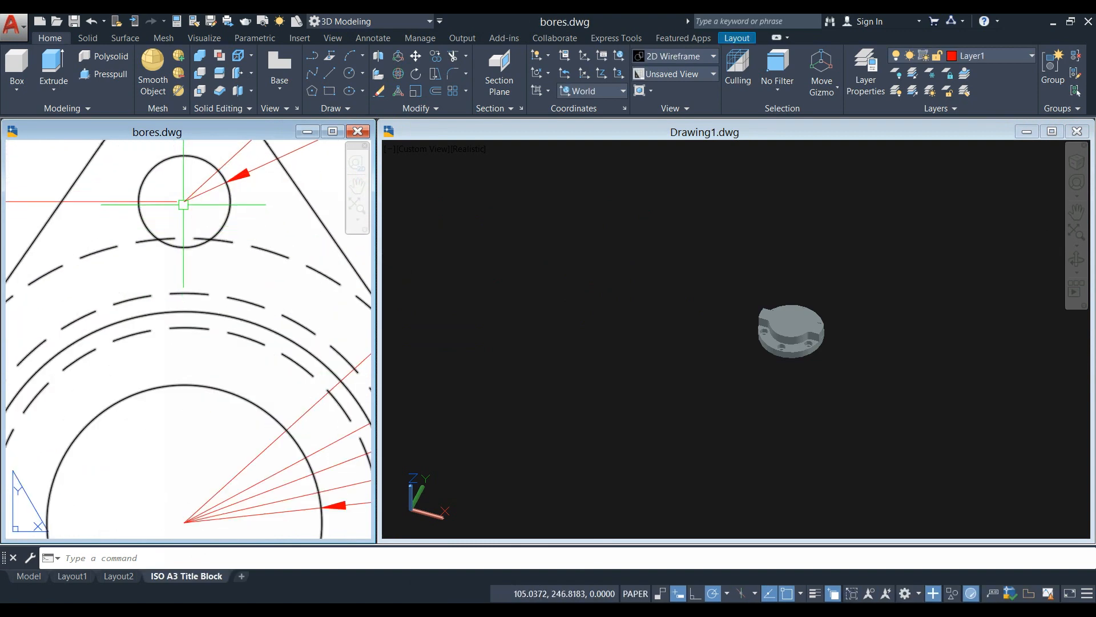
scroll(183, 205, down, 4)
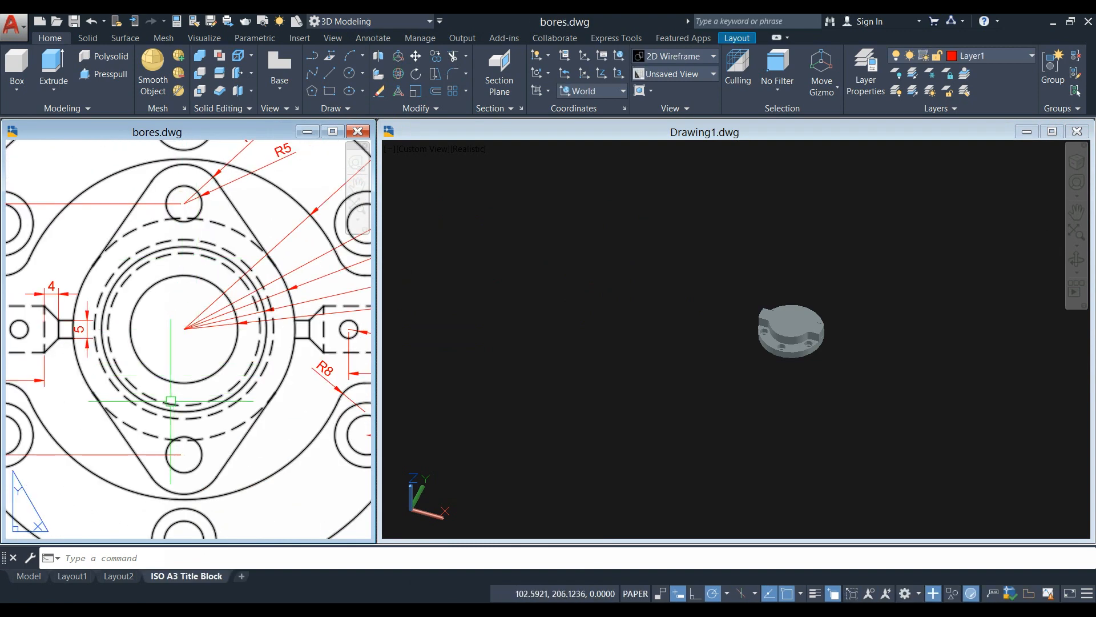
scroll(194, 432, down, 2)
middle_drag(194, 432, 229, 397)
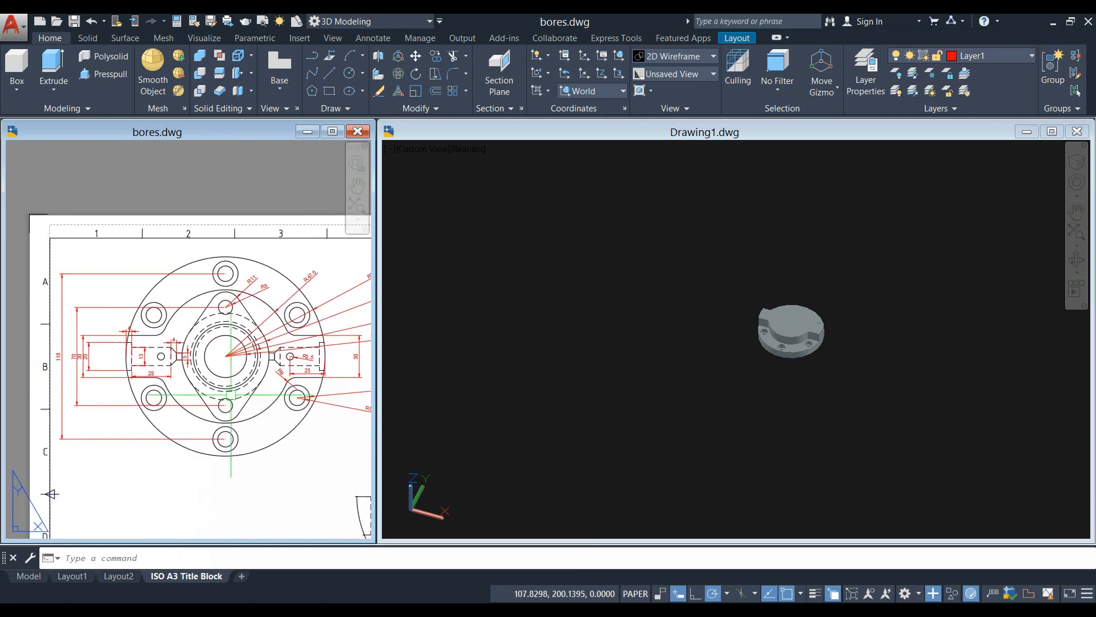
scroll(85, 373, up, 4)
mouse_move(85, 373)
middle_down()
mouse_move(35, 372)
mouse_move(73, 375)
middle_up()
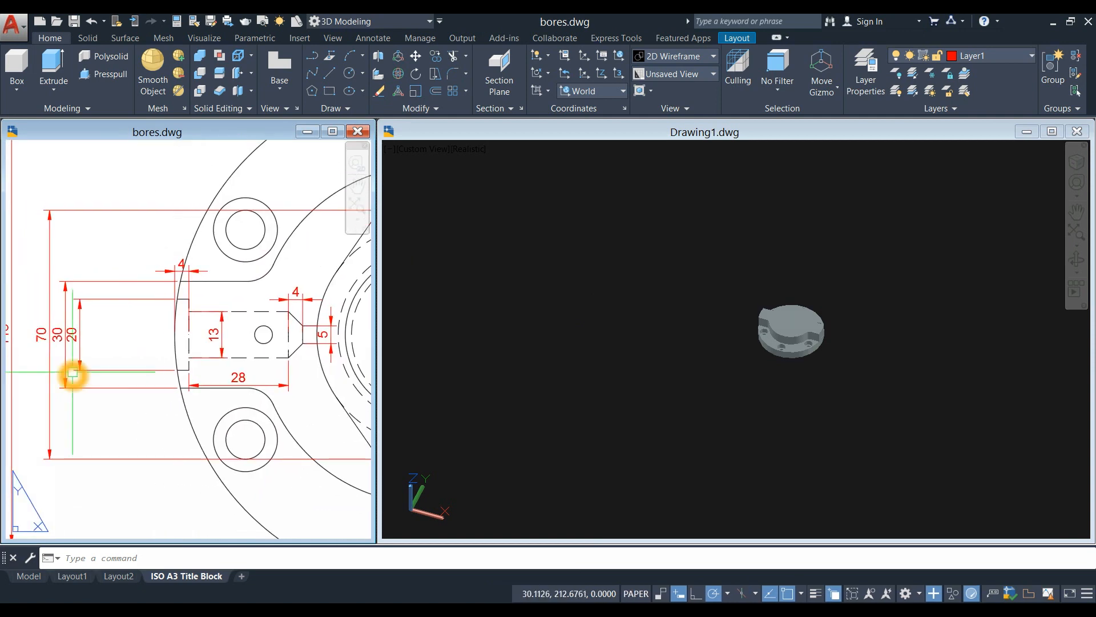
scroll(73, 374, down, 3)
- Set Drawing1.dwg to the Top view
click(421, 149)
click(421, 149)
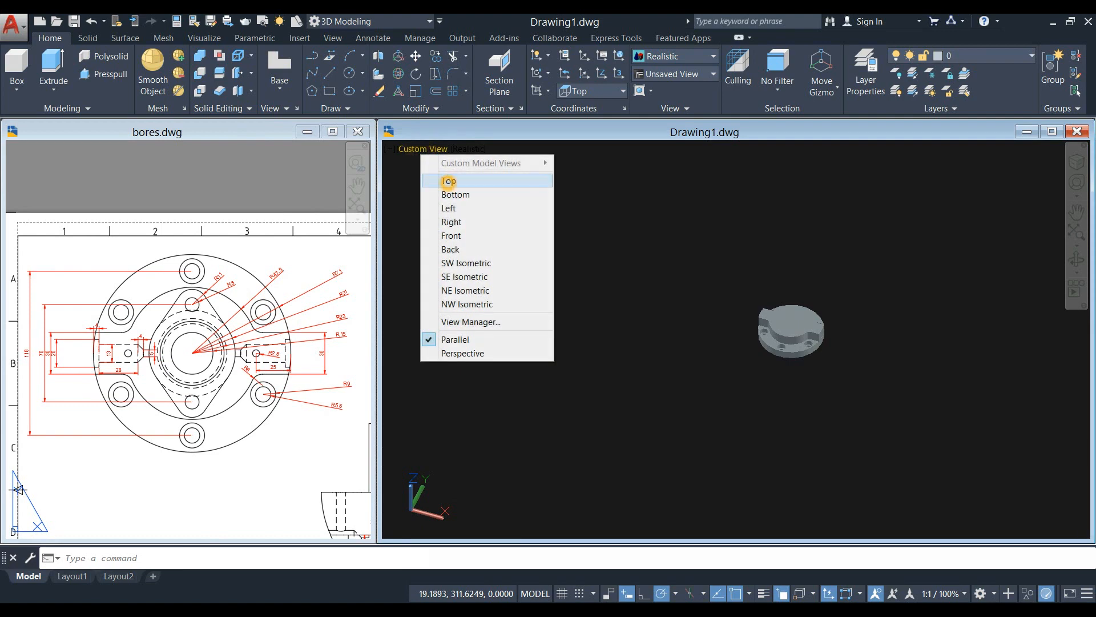
click(448, 181)
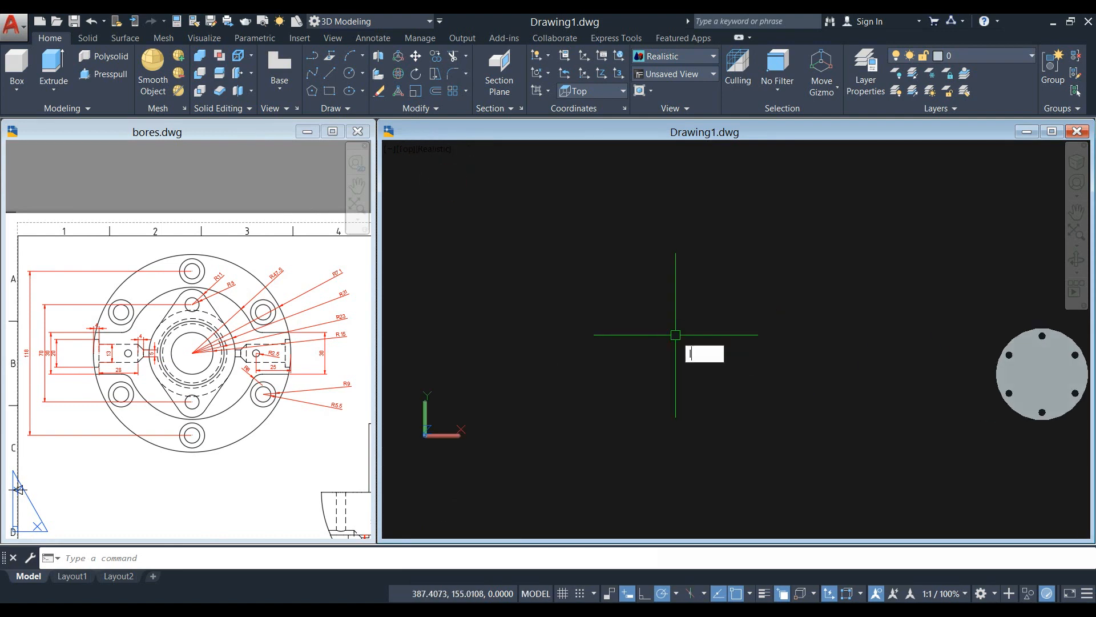
- Draw a 70 mm vertical line in the empty area beside the flange model in Drawing1.dwg
text(L)
key(Return)
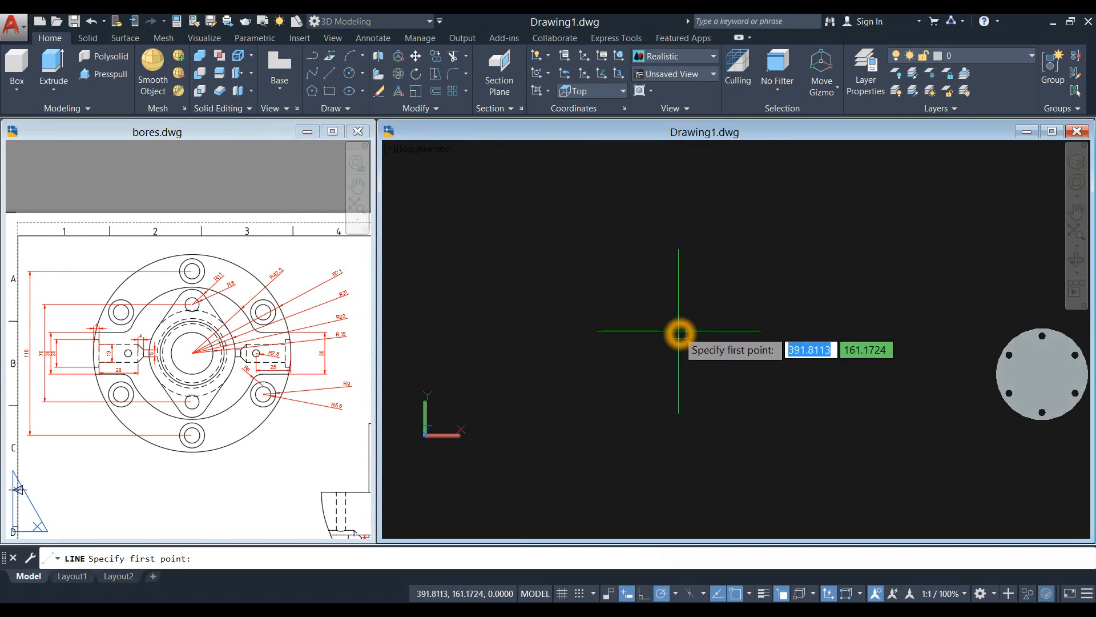
click(705, 386)
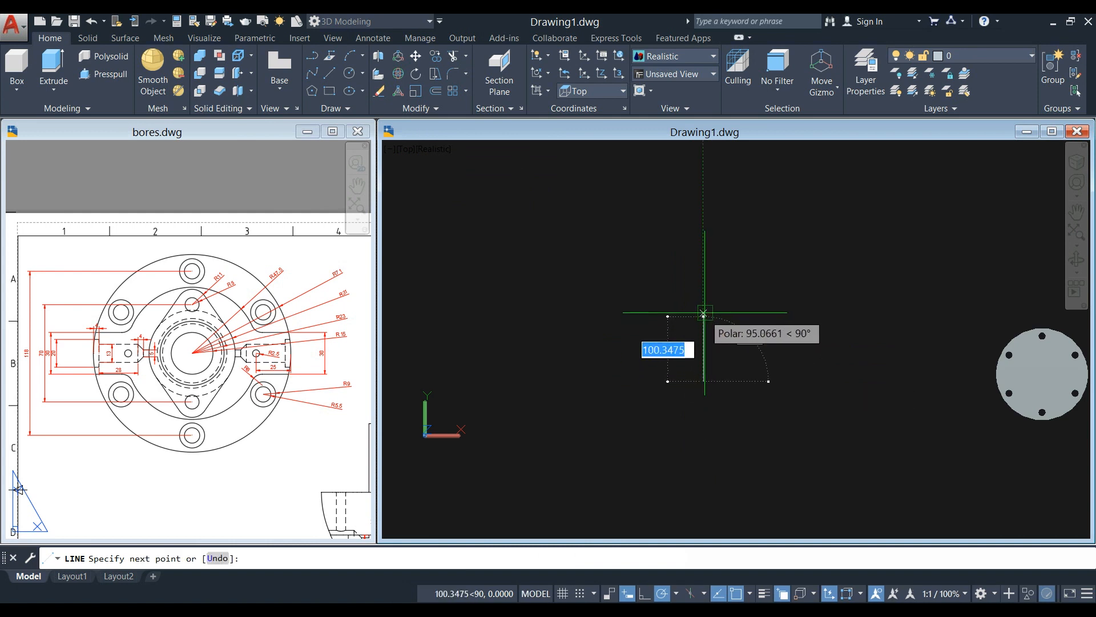
click(703, 292)
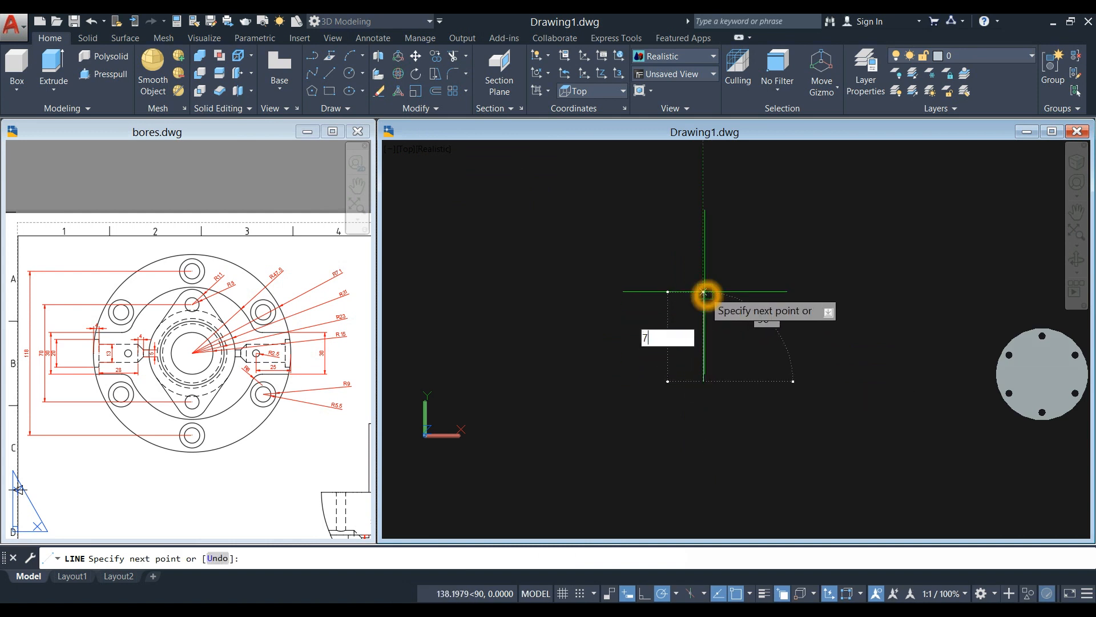
text(70)
key(Return)
right_click(723, 289)
click(755, 303)
mouse_move(724, 342)
middle_down()
mouse_move(679, 343)
mouse_move(586, 295)
middle_up()
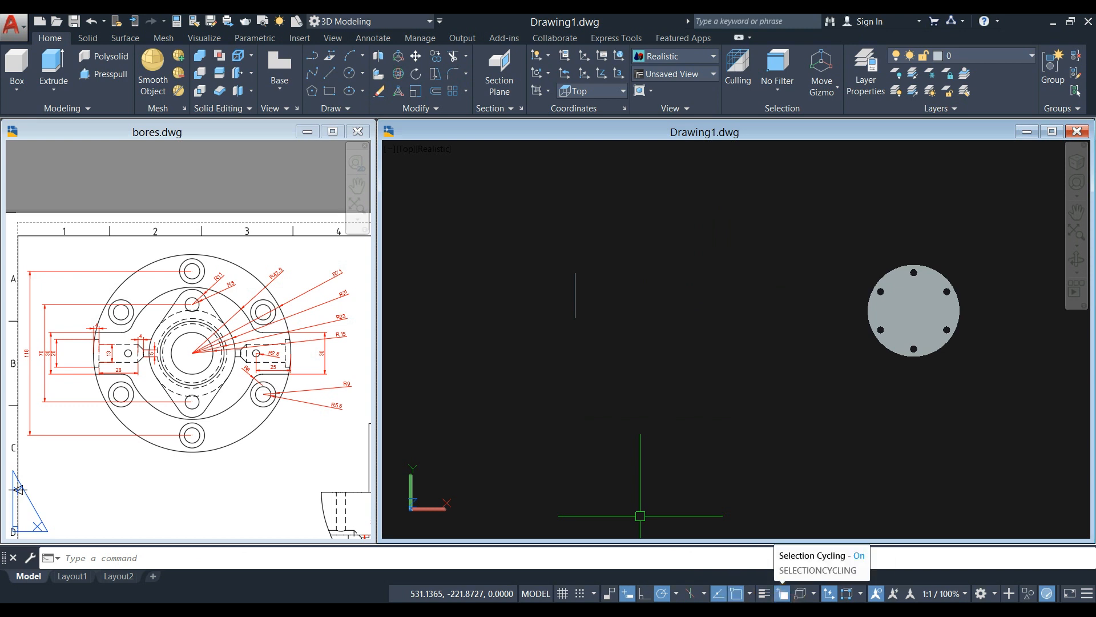
middle_drag(534, 349, 534, 348)
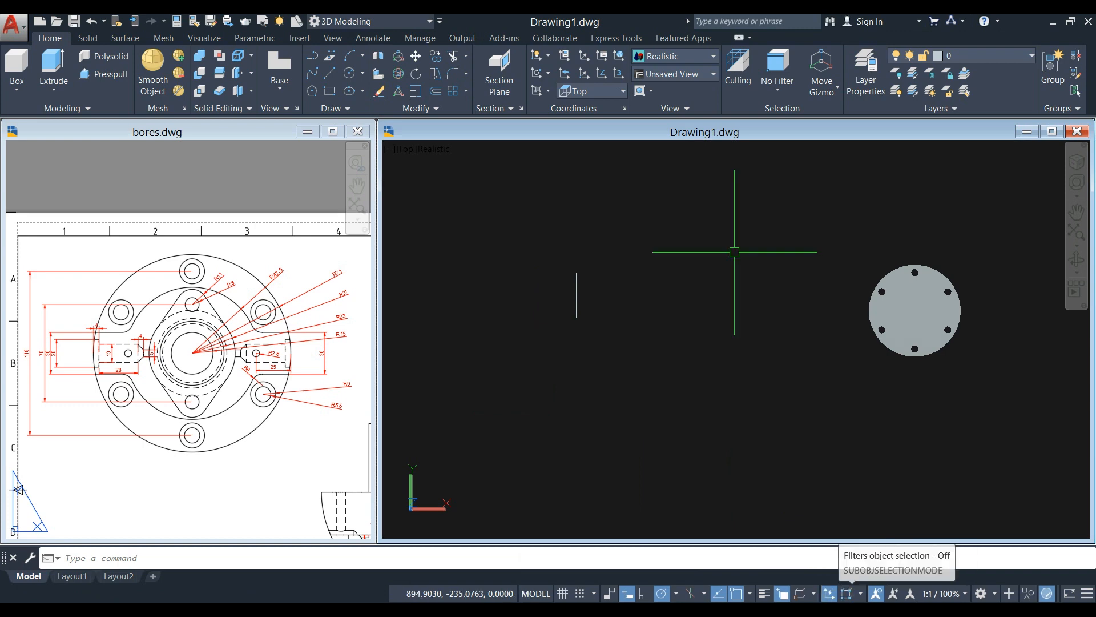
- Examine the radii of the boss's rounded ends and small holes in the top view of bores.dwg and return to Drawing1.dwg
click(309, 413)
middle_drag(200, 358, 269, 359)
scroll(264, 312, up, 2)
middle_drag(263, 312, 241, 322)
click(602, 315)
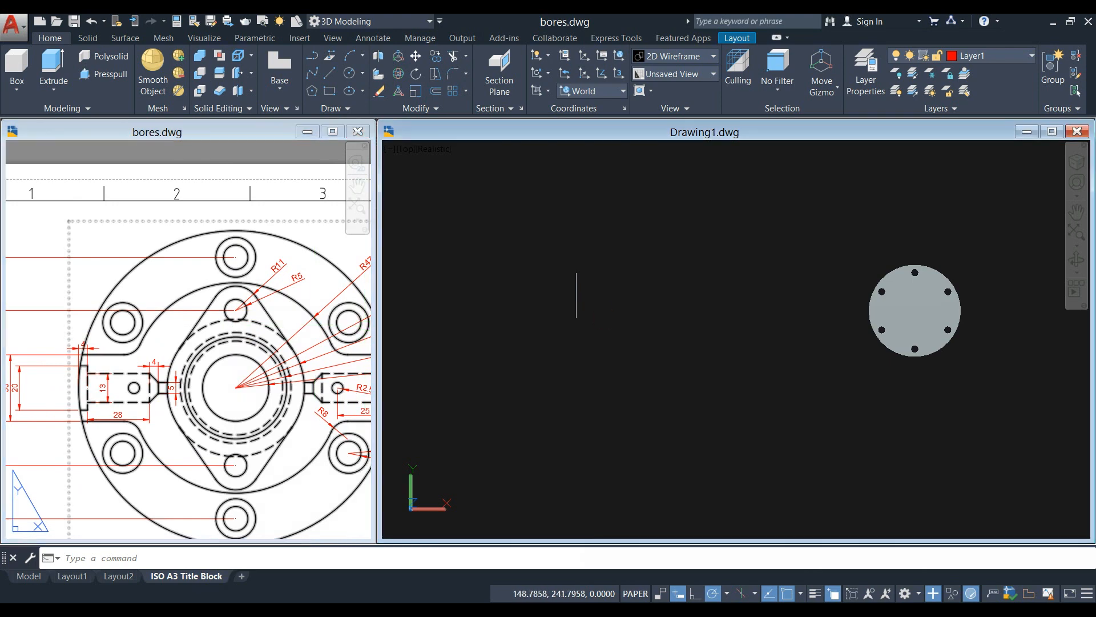
- Draw a circle of radius 11 mm centered on the upper end of the vertical line in Drawing1.dwg
scroll(575, 275, up, 3)
middle_drag(575, 276, 536, 237)
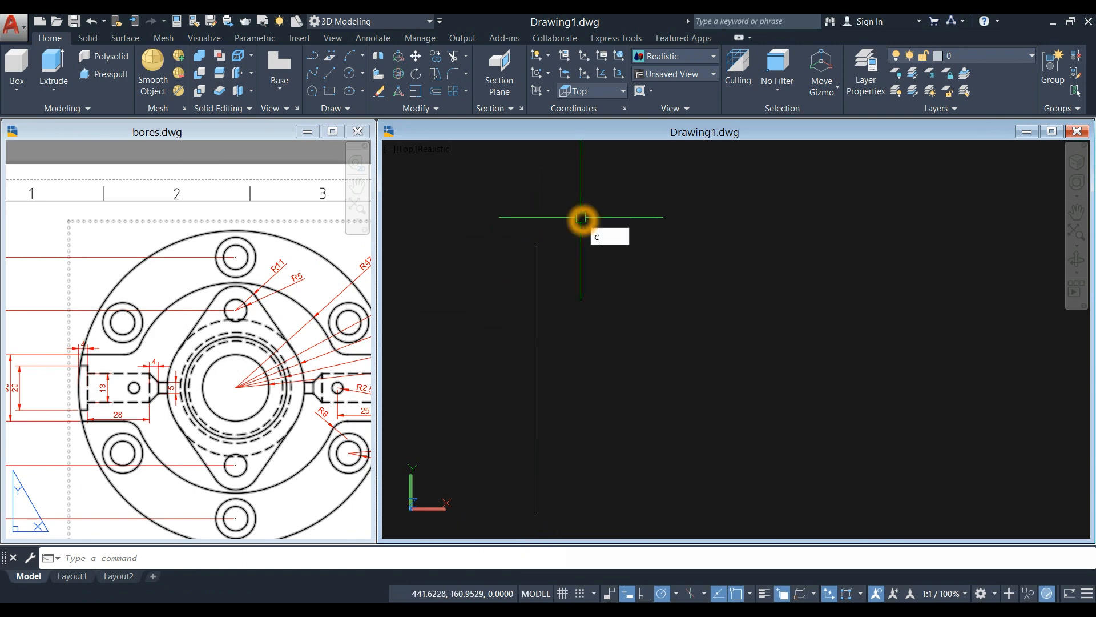
key(Return)
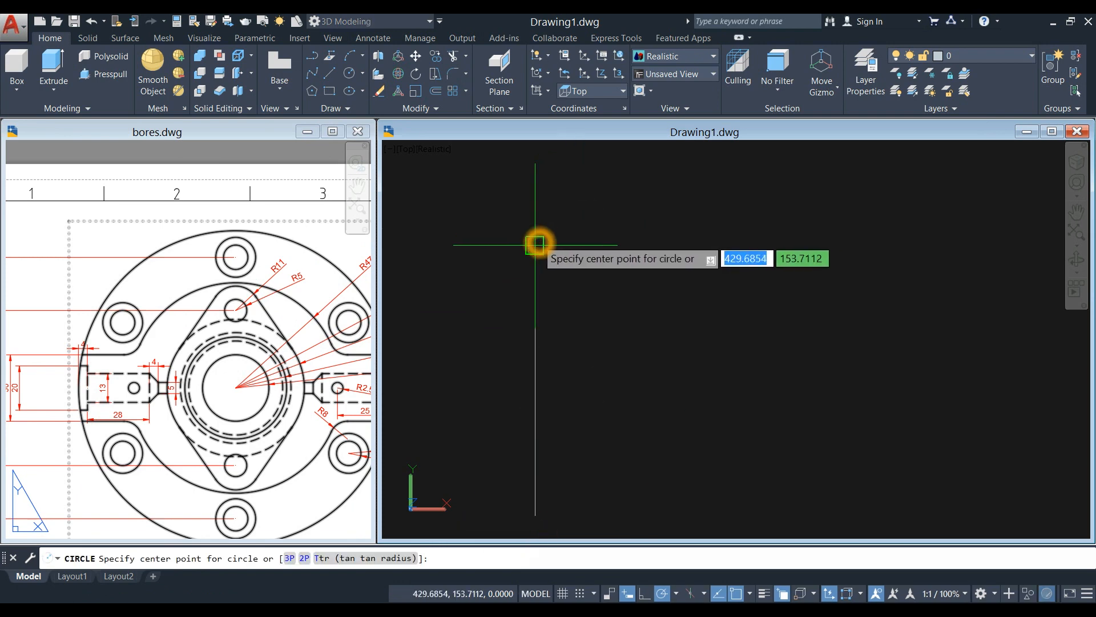
click(535, 245)
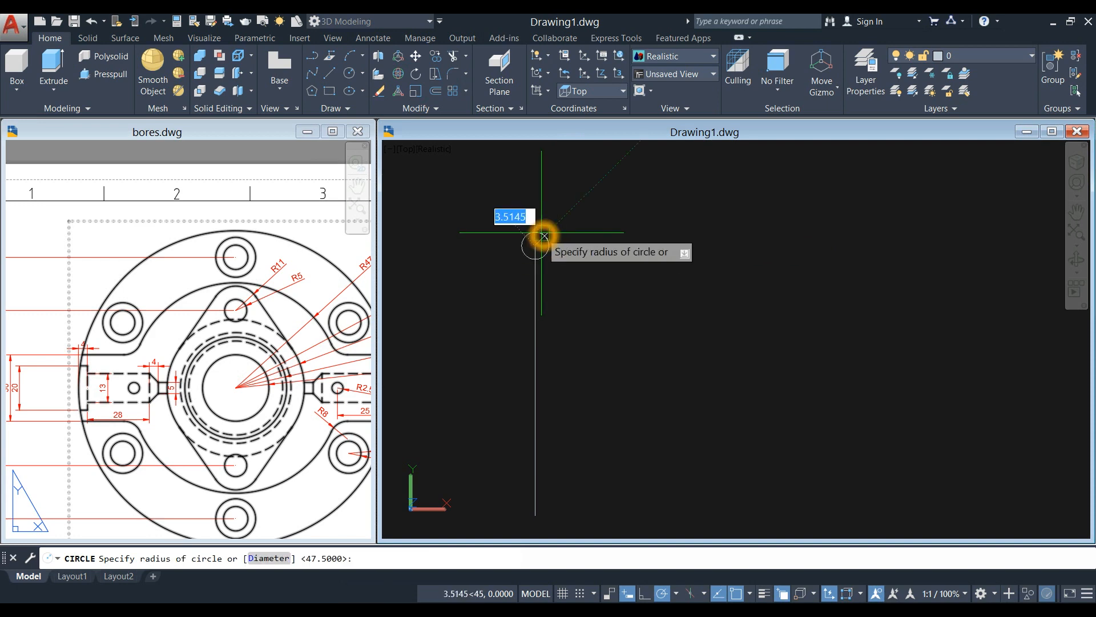
text(11)
key(Return)
- Draw a circle of radius 5 mm concentric with the 11 mm radius circle
right_click(591, 198)
click(640, 205)
click(535, 246)
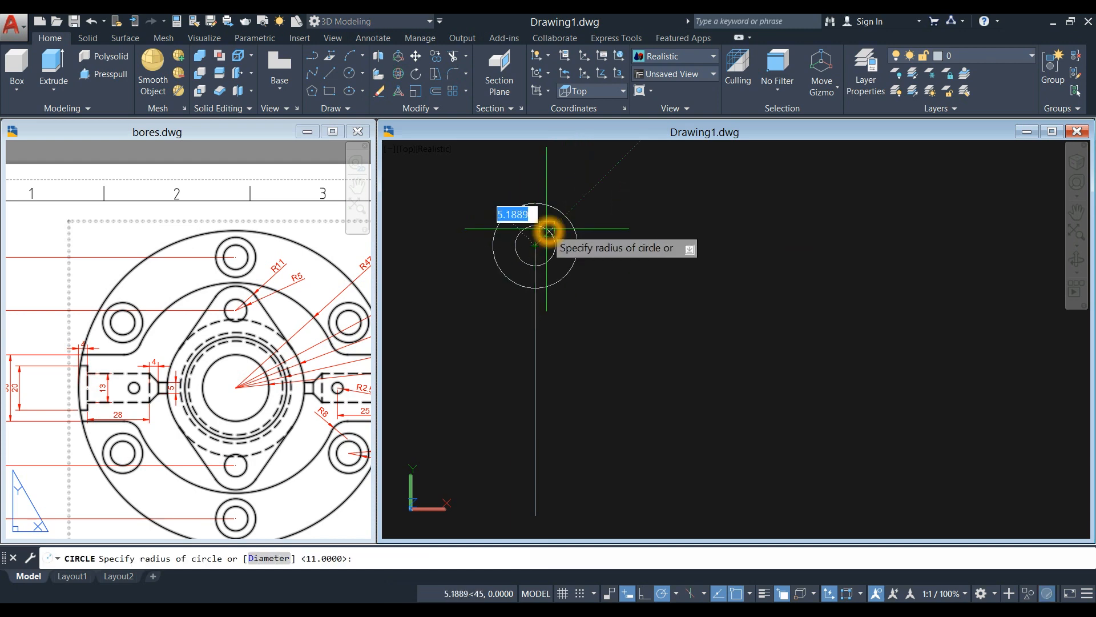
text(5)
key(Return)
scroll(548, 224, down, 2)
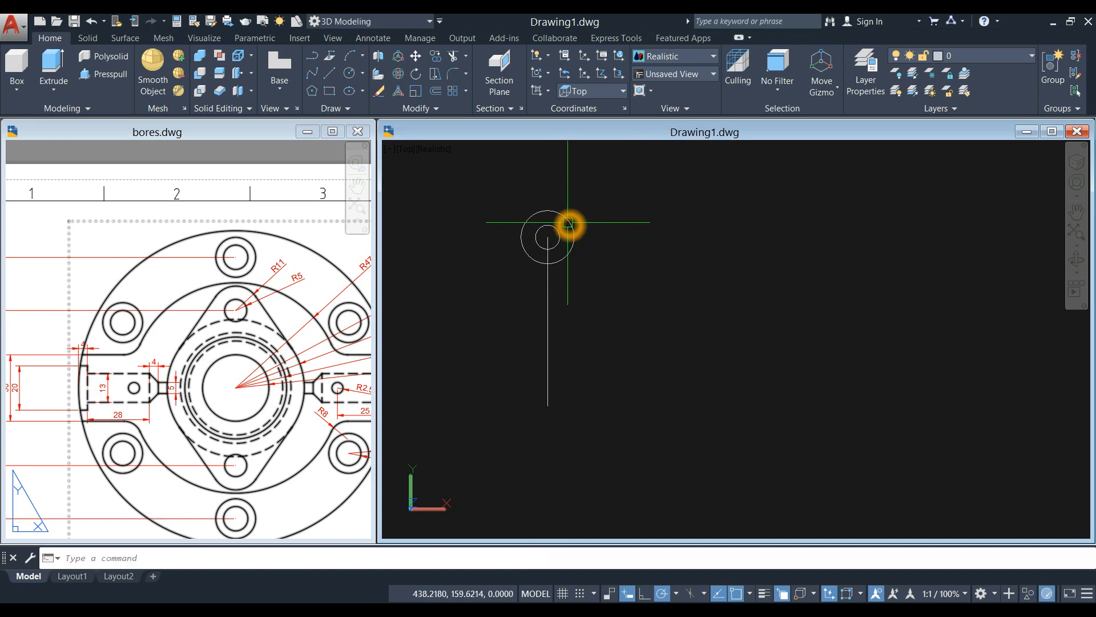
- Copy both concentric circles from the upper end of the vertical line to its lower end
click(579, 256)
click(555, 217)
right_click(631, 196)
click(663, 300)
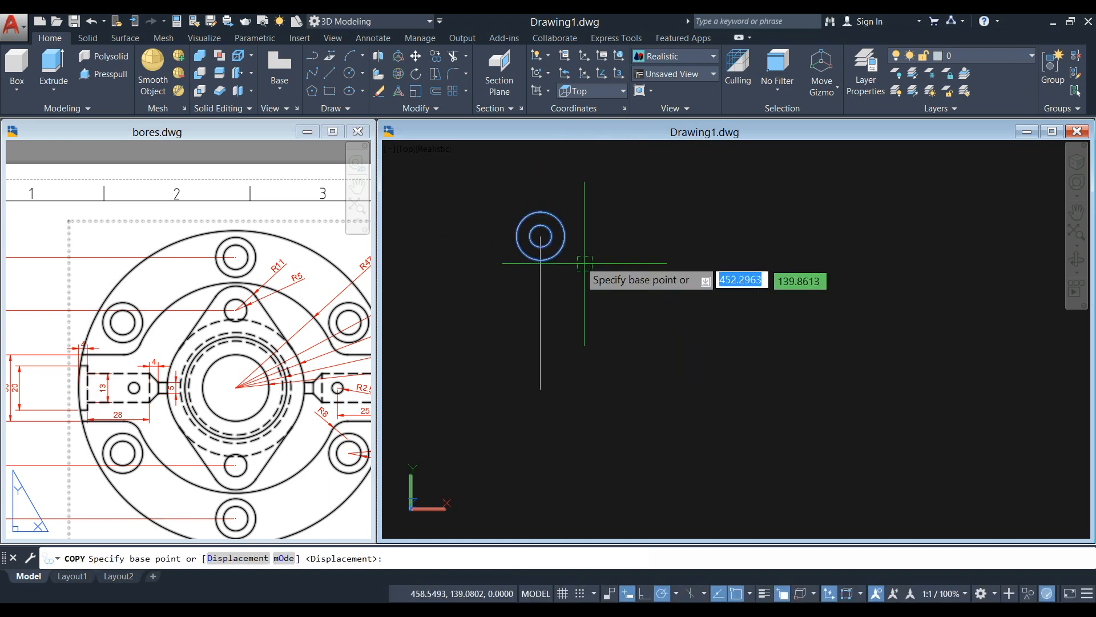
click(540, 236)
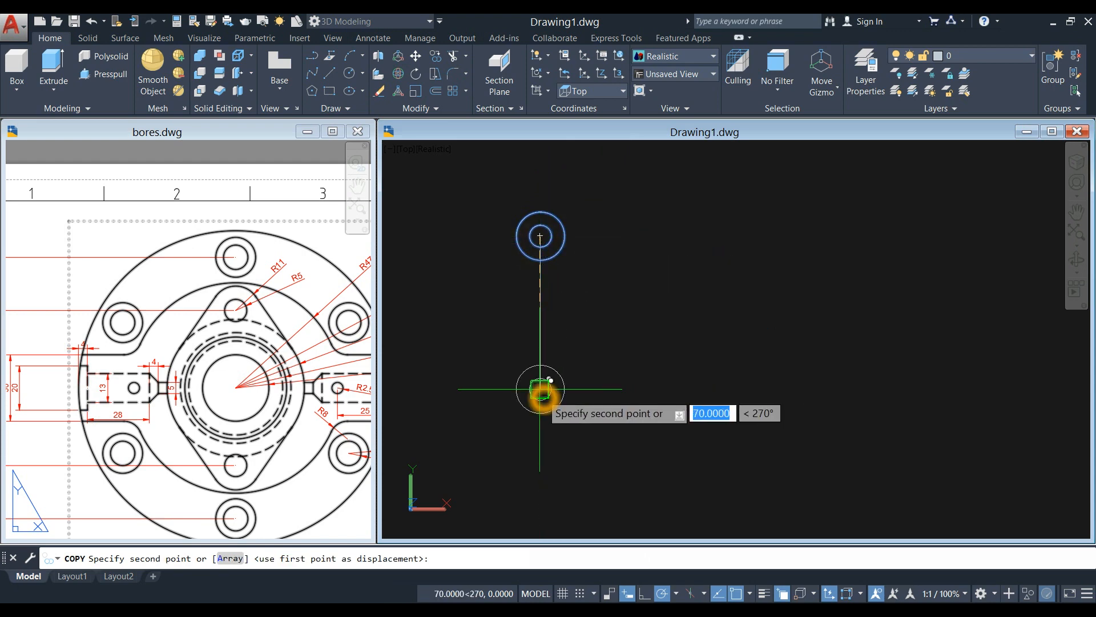
click(540, 389)
right_click(608, 339)
click(628, 350)
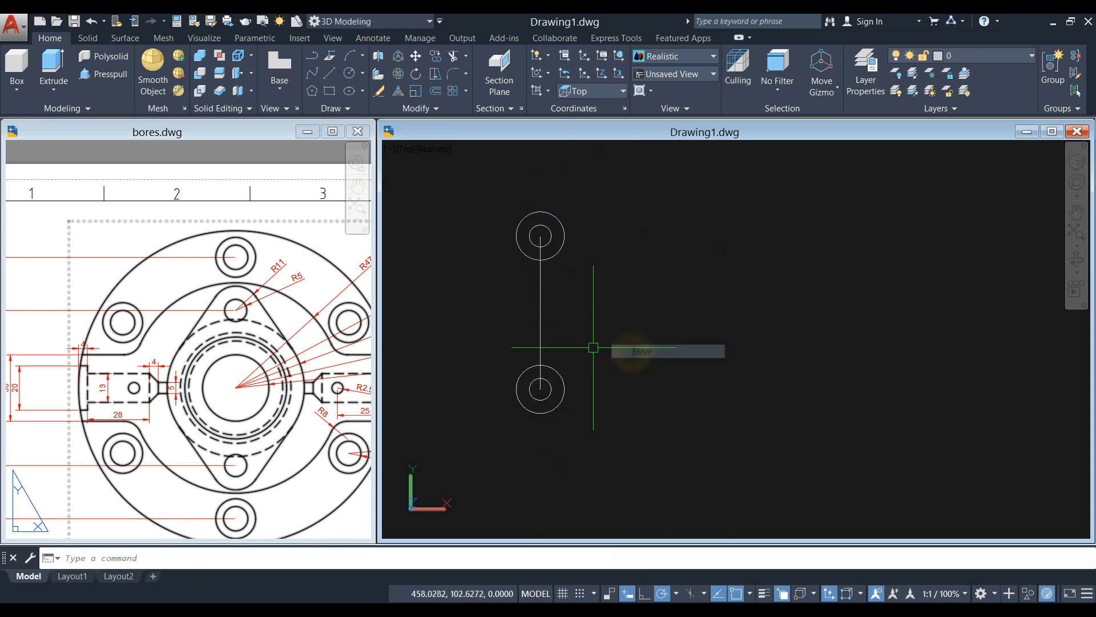
- Examine the top view in bores.dwg for the radius of the boss's large central arcs
click(240, 376)
middle_drag(244, 370, 144, 330)
middle_drag(380, 330, 411, 324)
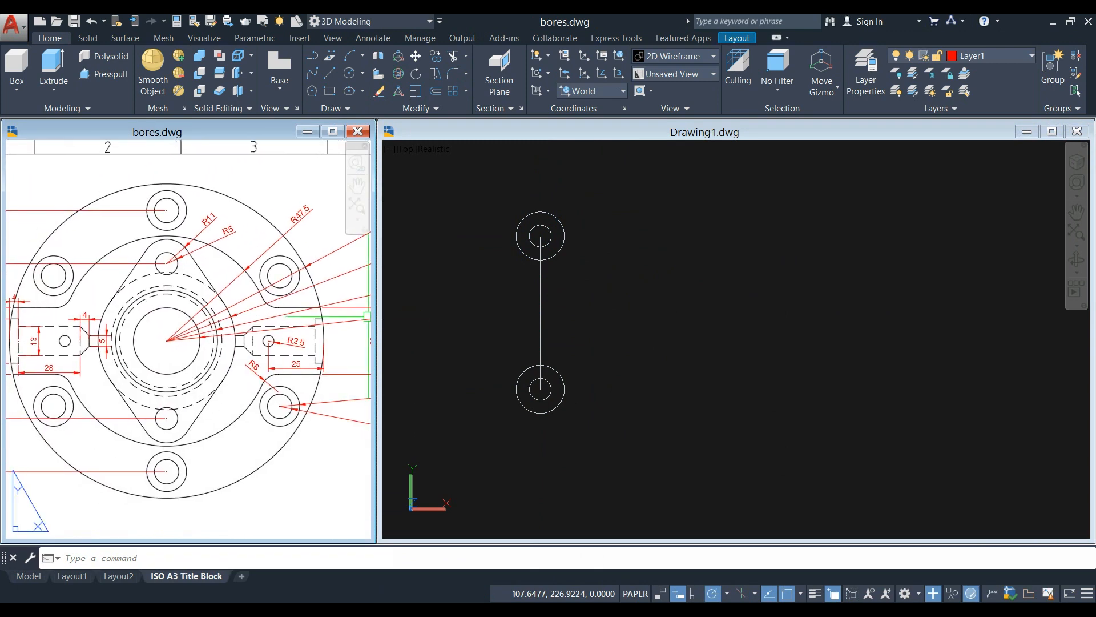
scroll(245, 318, up, 3)
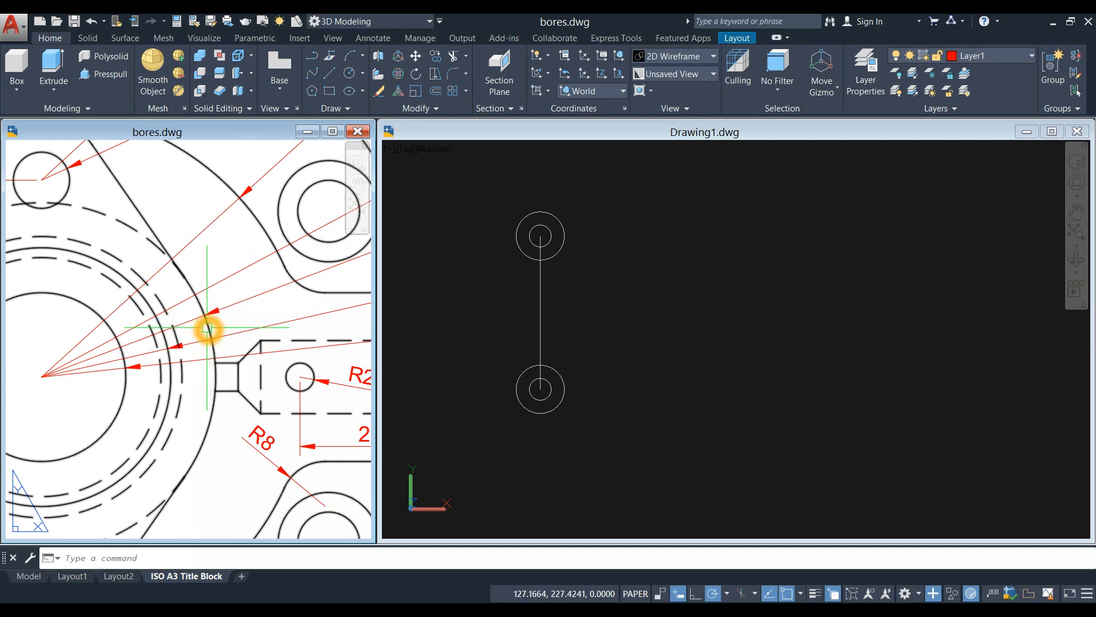
scroll(207, 328, up, 5)
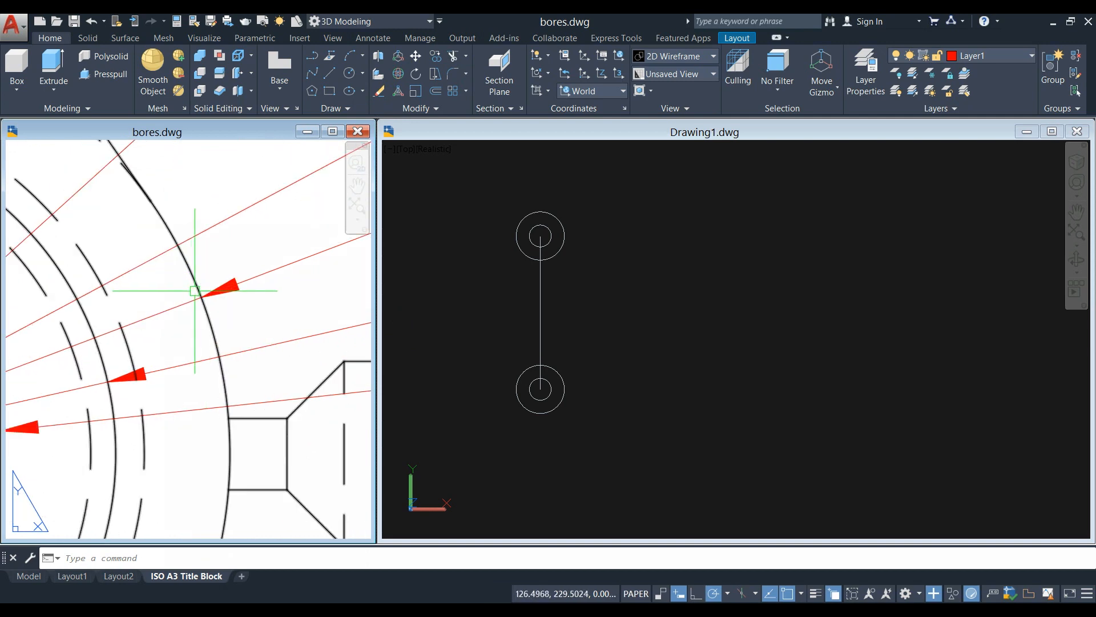
scroll(197, 290, down, 5)
scroll(201, 290, down, 3)
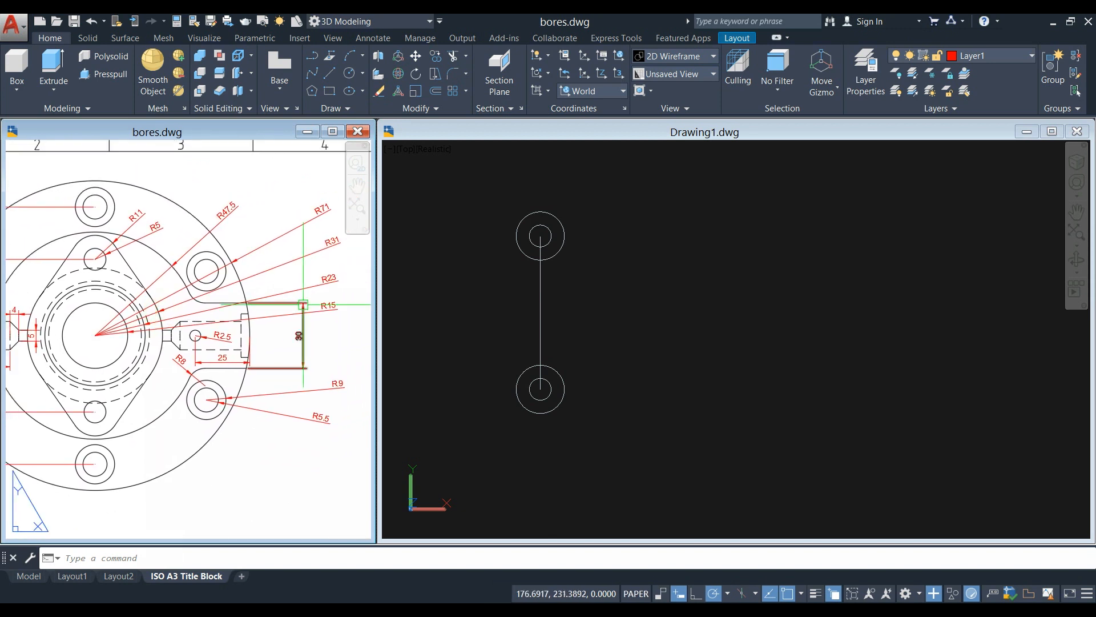
- Draw a circle of radius 31 mm centered on the midpoint of the vertical line in Drawing1.dwg
click(667, 298)
text(c)
key(Return)
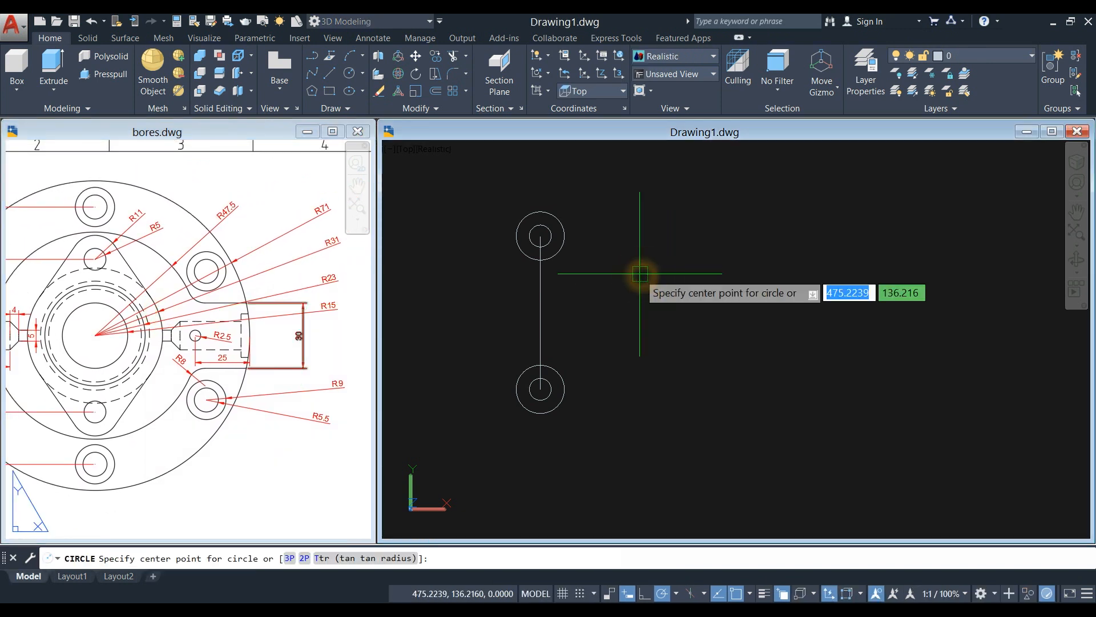
click(540, 313)
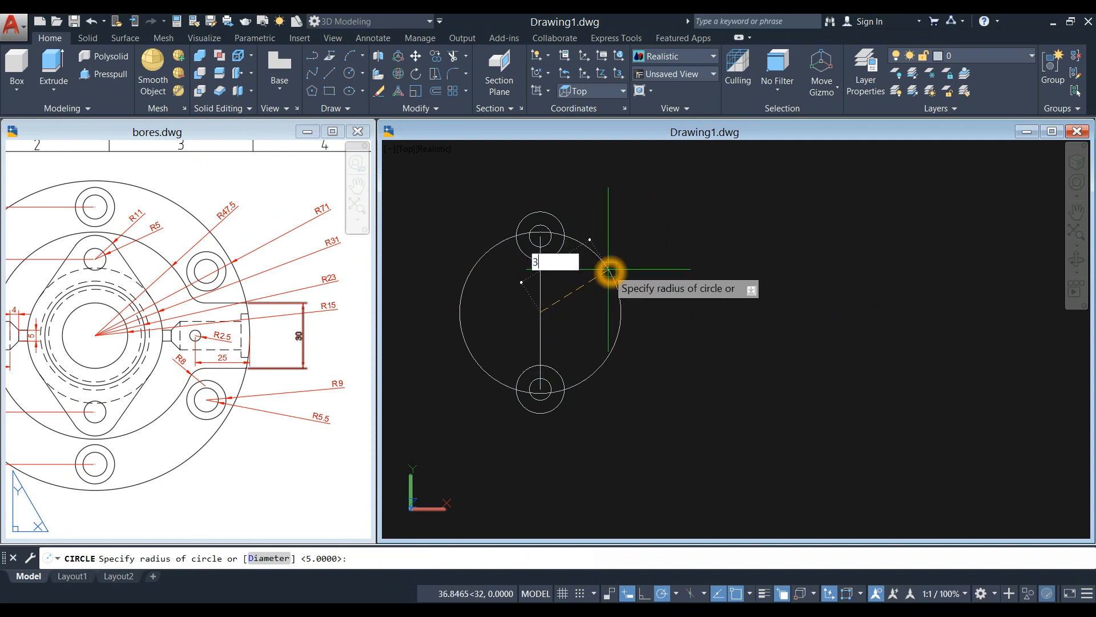
text(31)
key(Return)
- Draw a line tangent to the right side of the upper 11 mm radius circle and the 31 mm radius circle
click(193, 373)
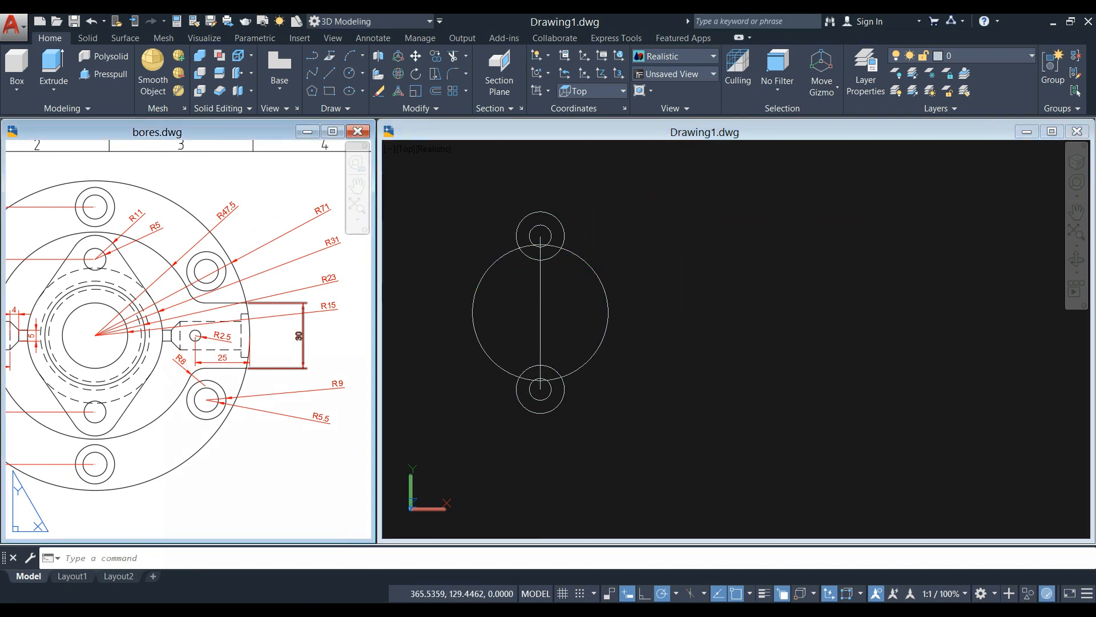
click(605, 251)
scroll(586, 240, up, 3)
middle_click(586, 240)
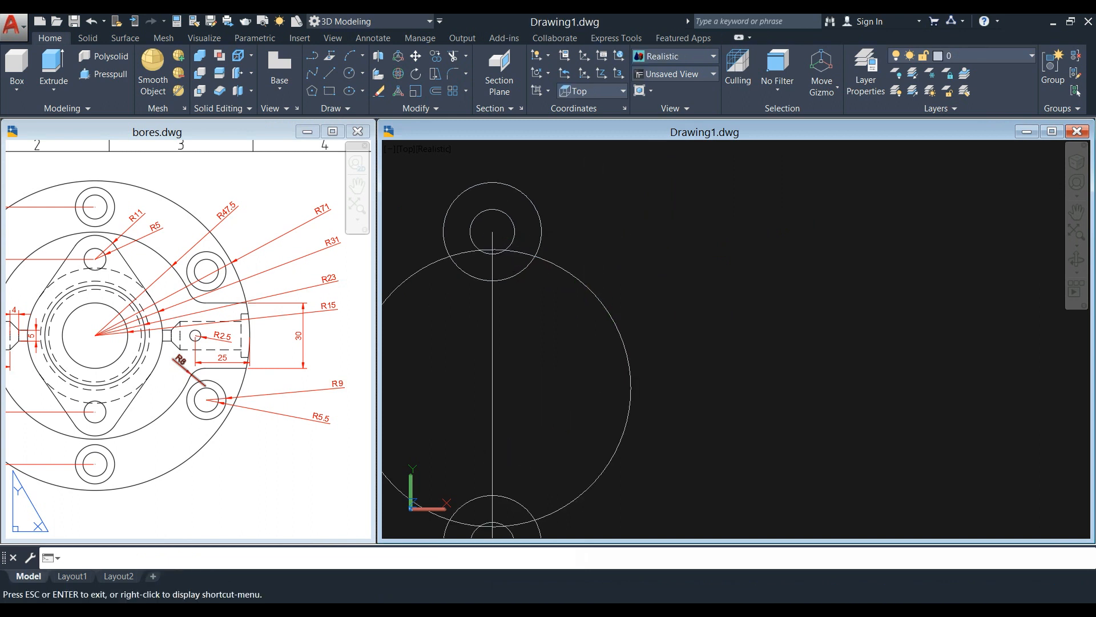
click(540, 220)
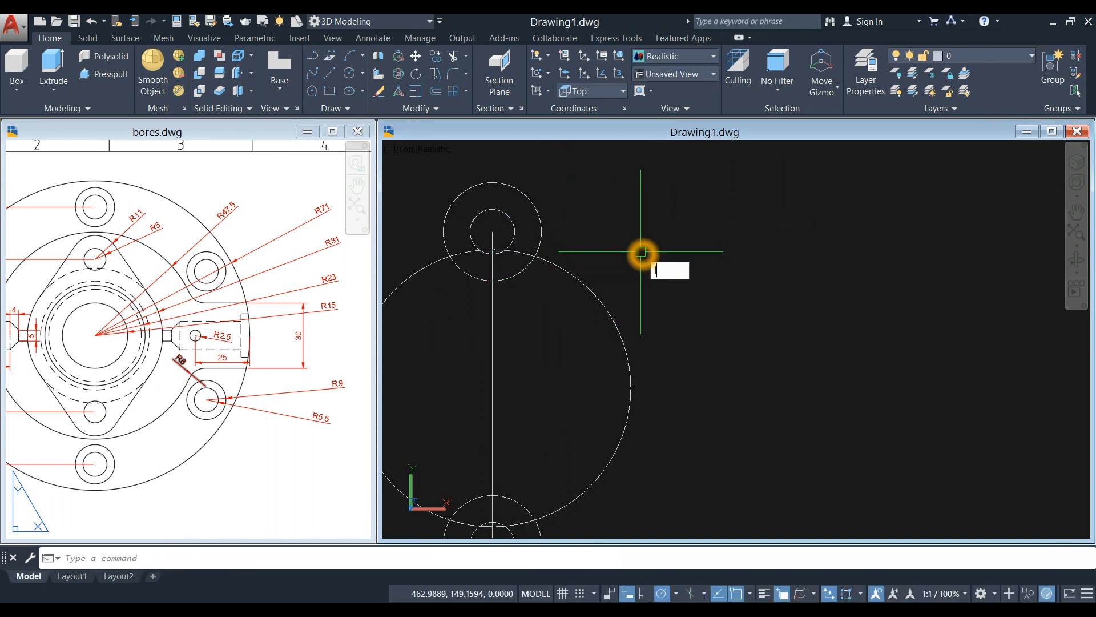
text(L)
key(Return)
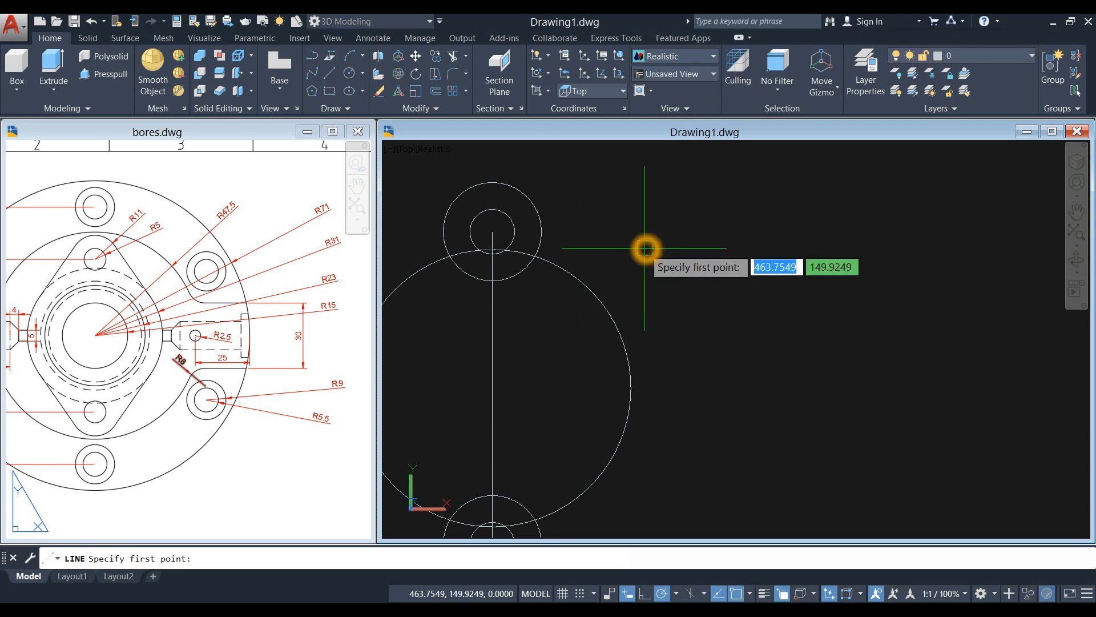
shift+right_click(645, 249)
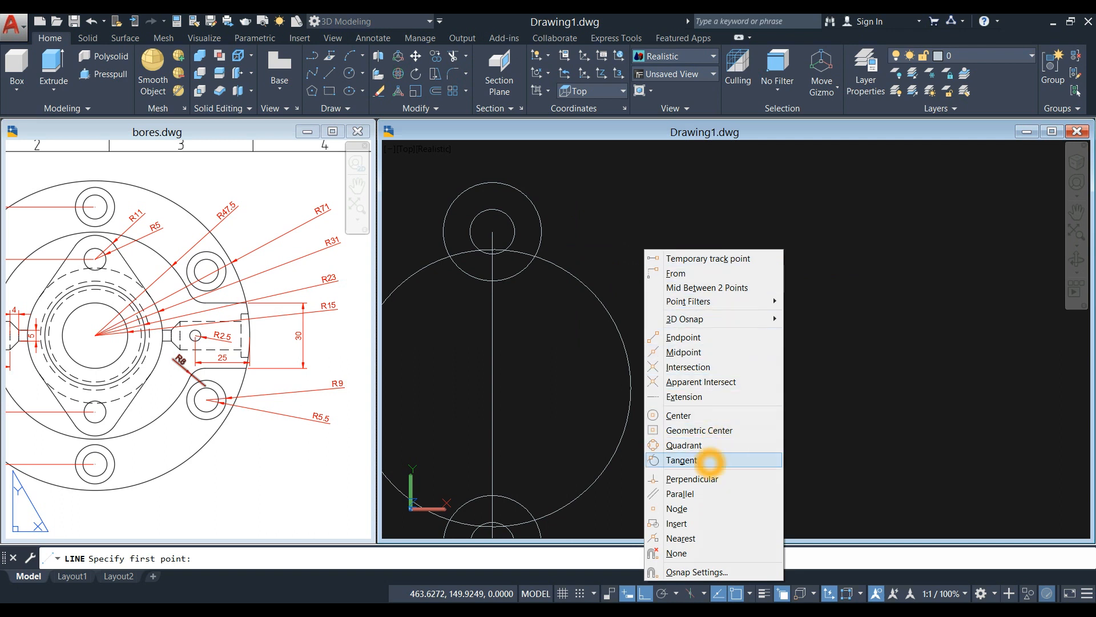
click(709, 461)
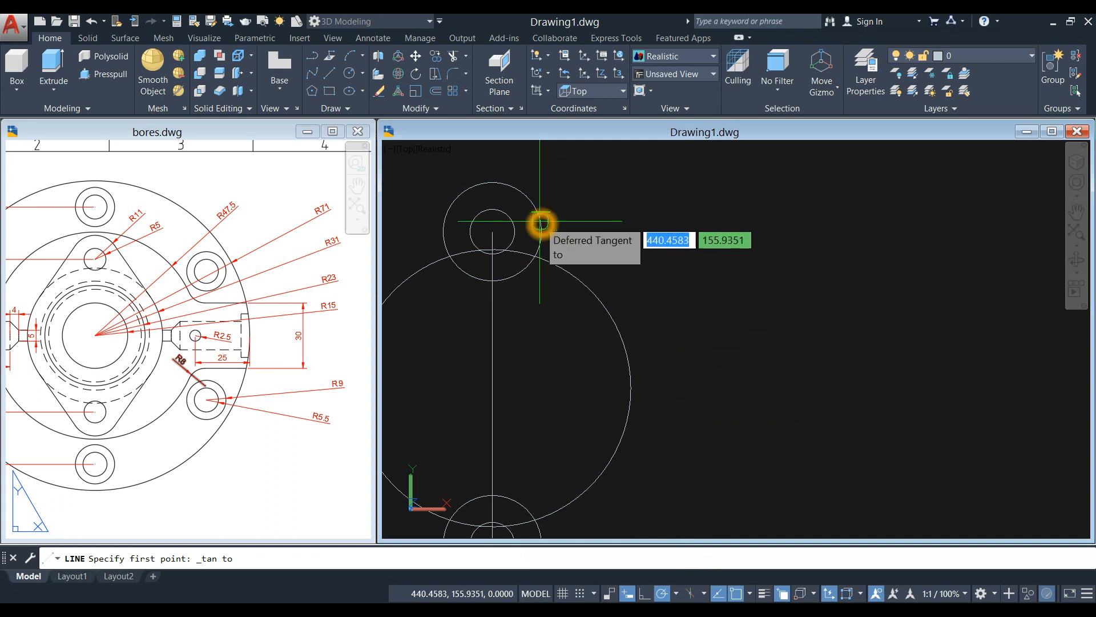
click(541, 223)
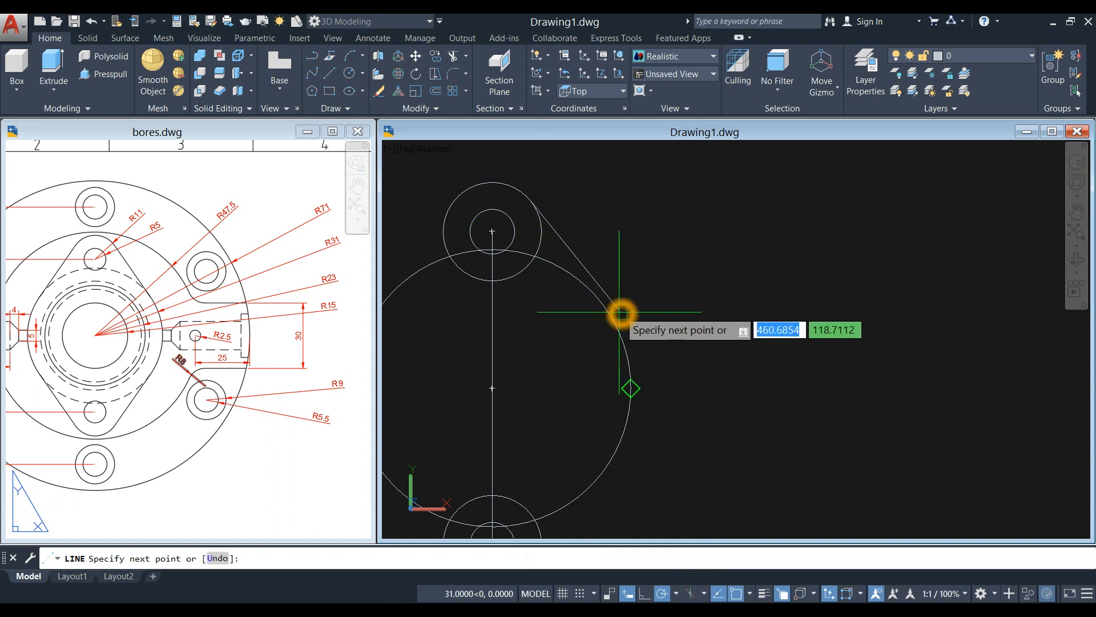
shift+right_click(623, 312)
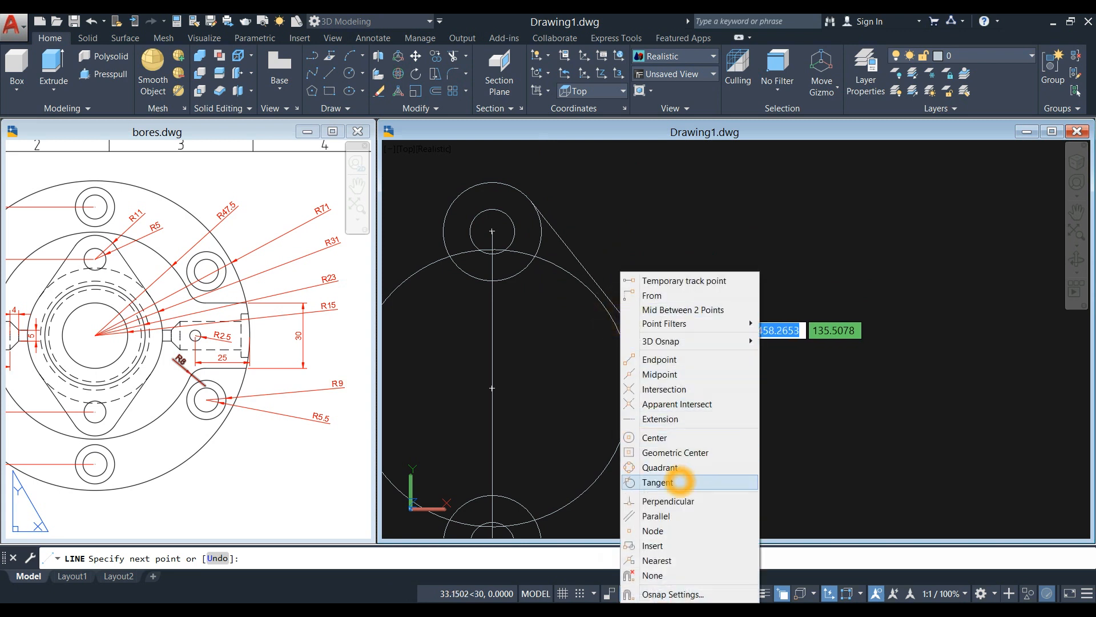
click(679, 482)
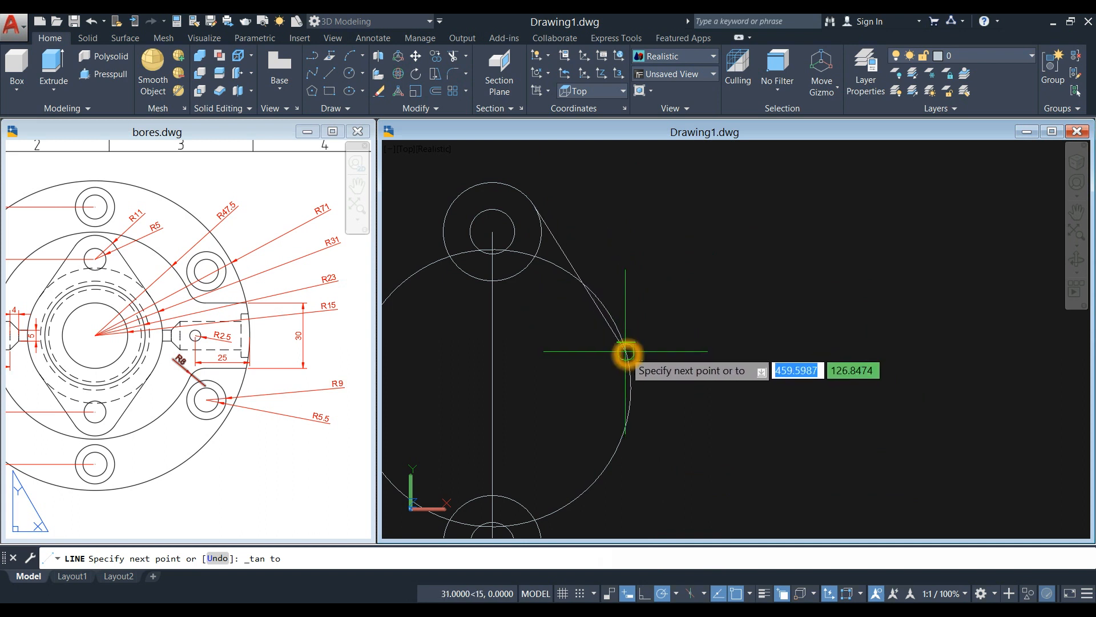
click(626, 353)
right_click(677, 305)
click(697, 310)
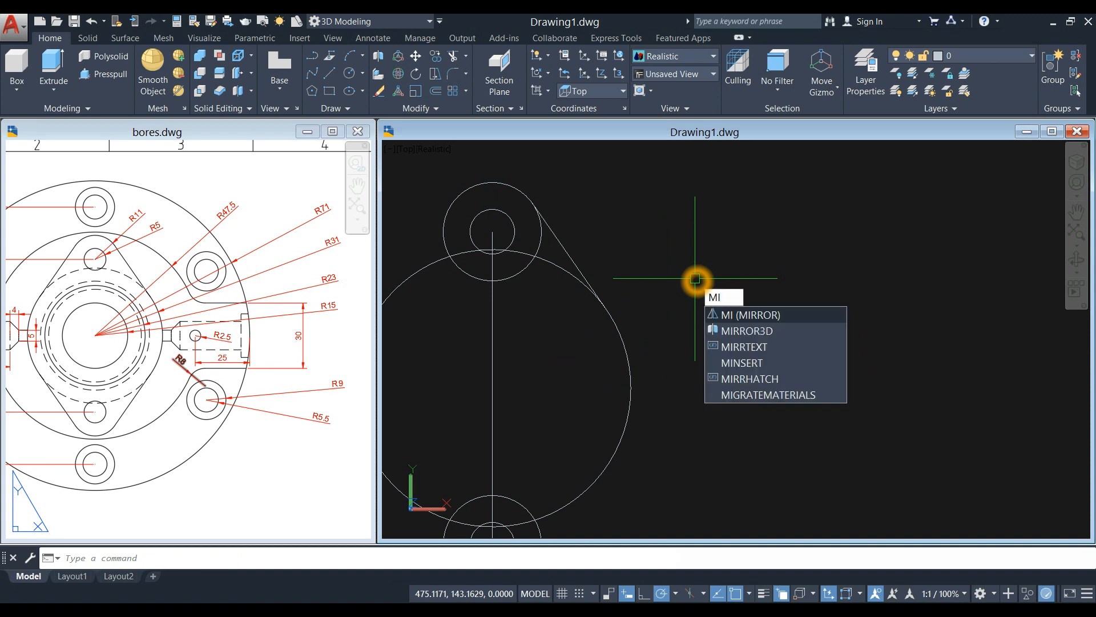
- Mirror the tangent line across the vertical center line, keeping the source line
key(Return)
click(570, 254)
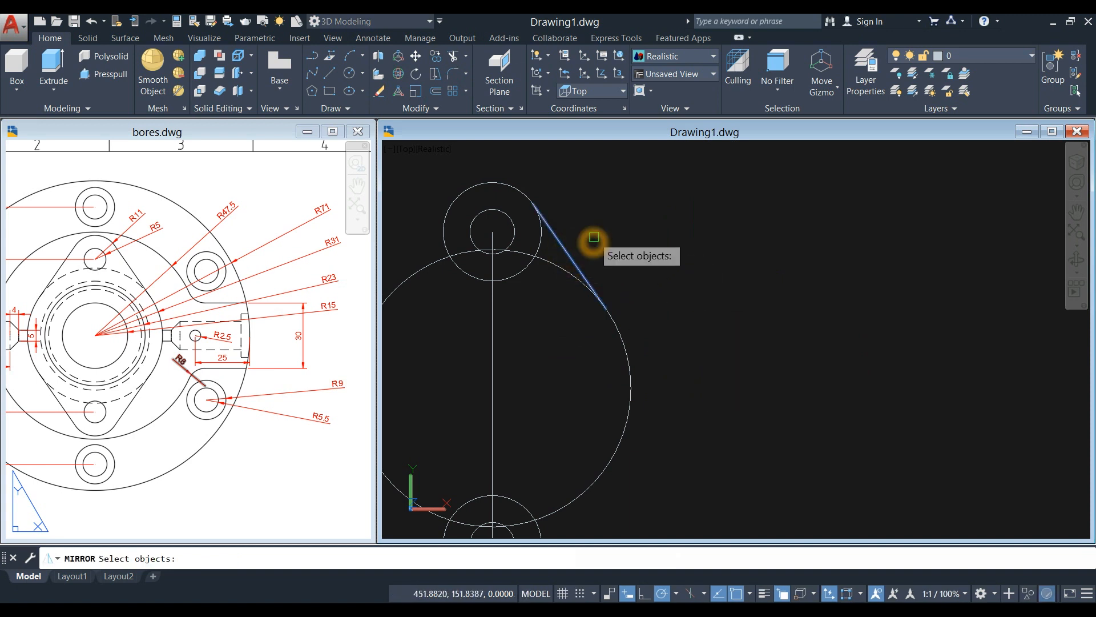
middle_drag(595, 240, 669, 231)
key(Return)
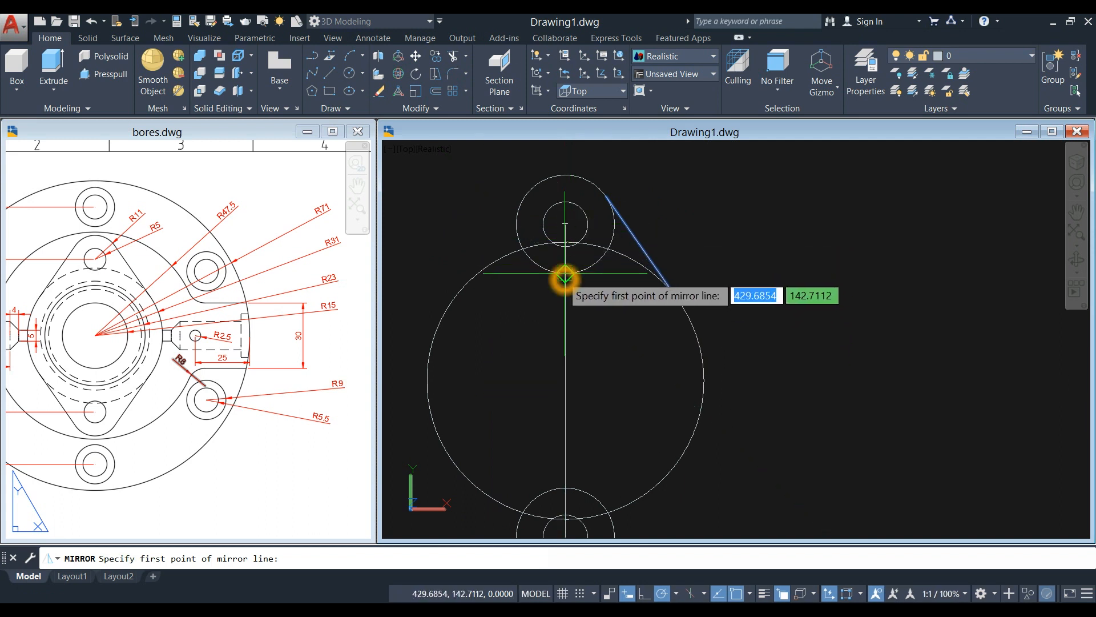
click(562, 489)
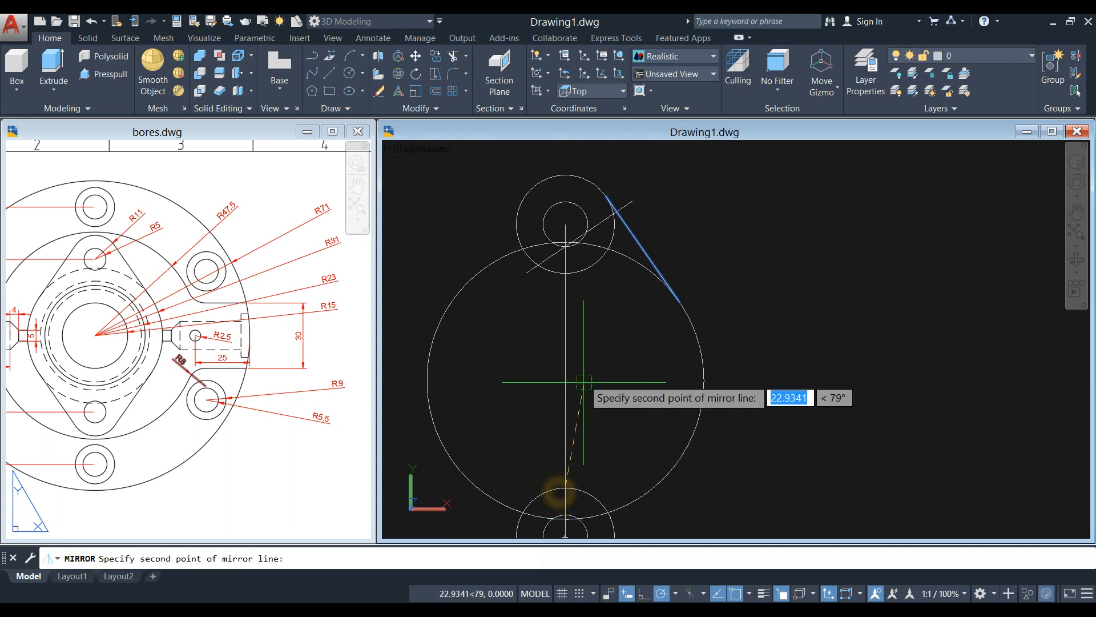
middle_drag(573, 186, 568, 242)
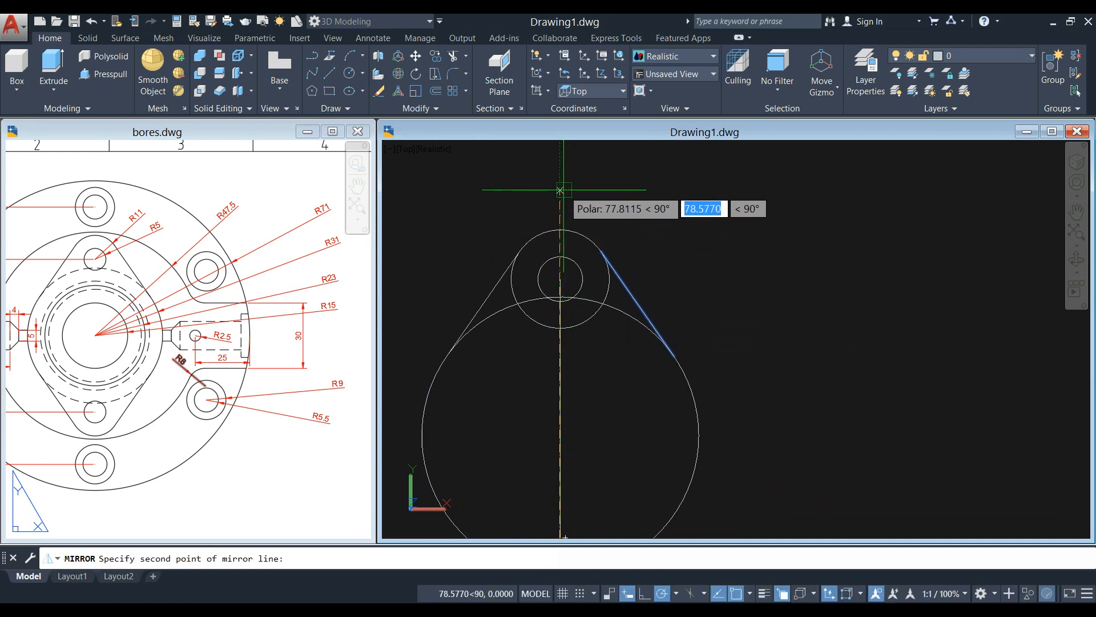
click(560, 171)
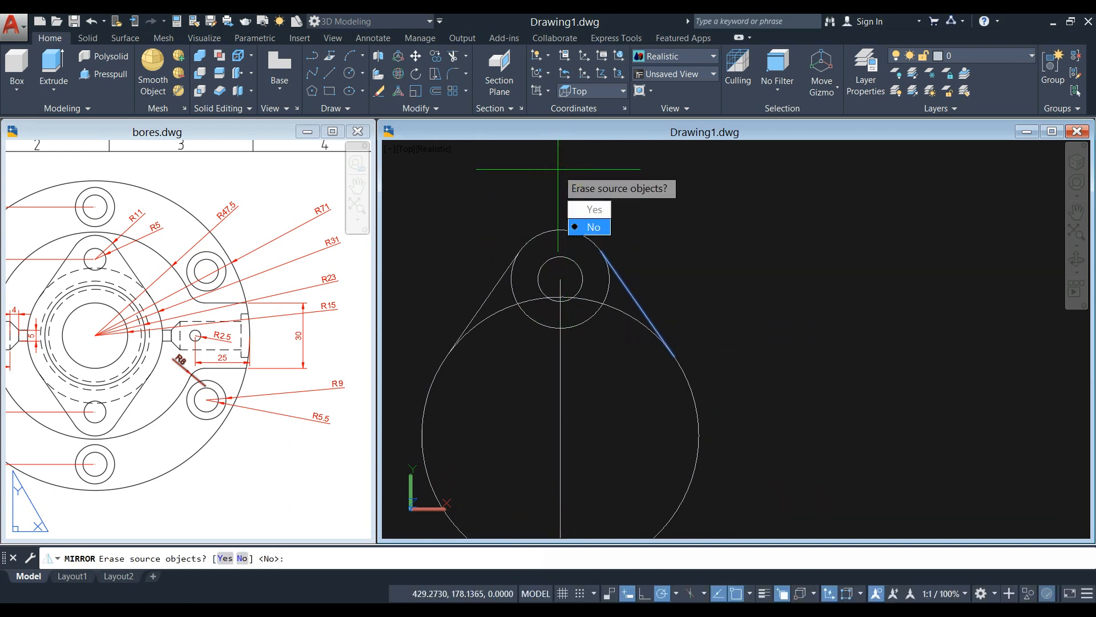
key(Return)
- Trim the sides of the upper 11 mm radius circle inside the tangent lines and delete its leftover lower arc
scroll(604, 171, down, 2)
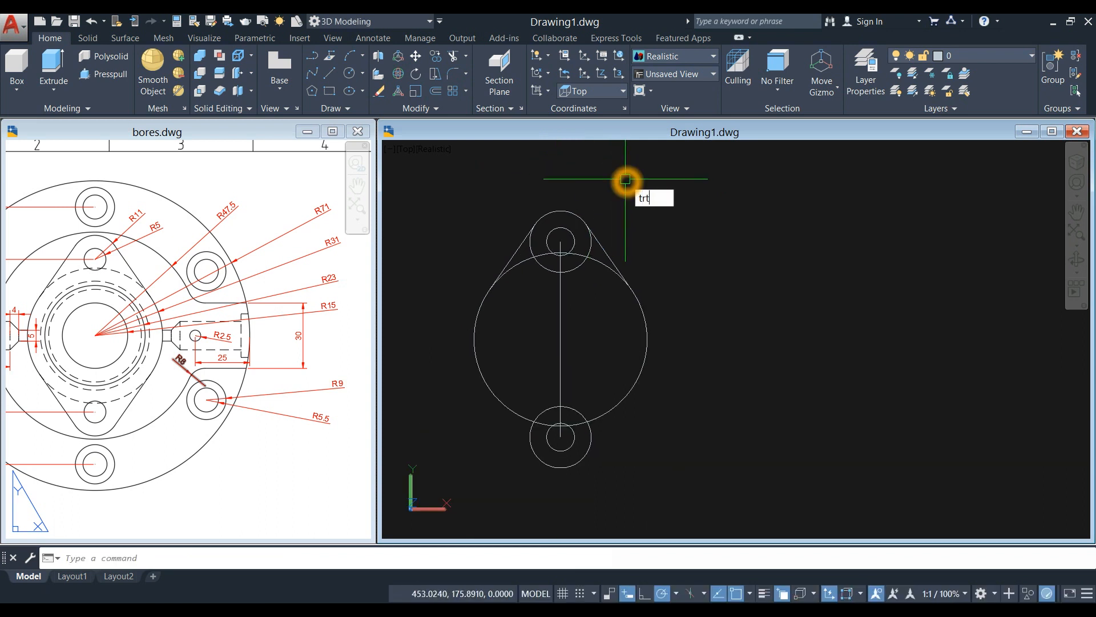
key(BackSpace)
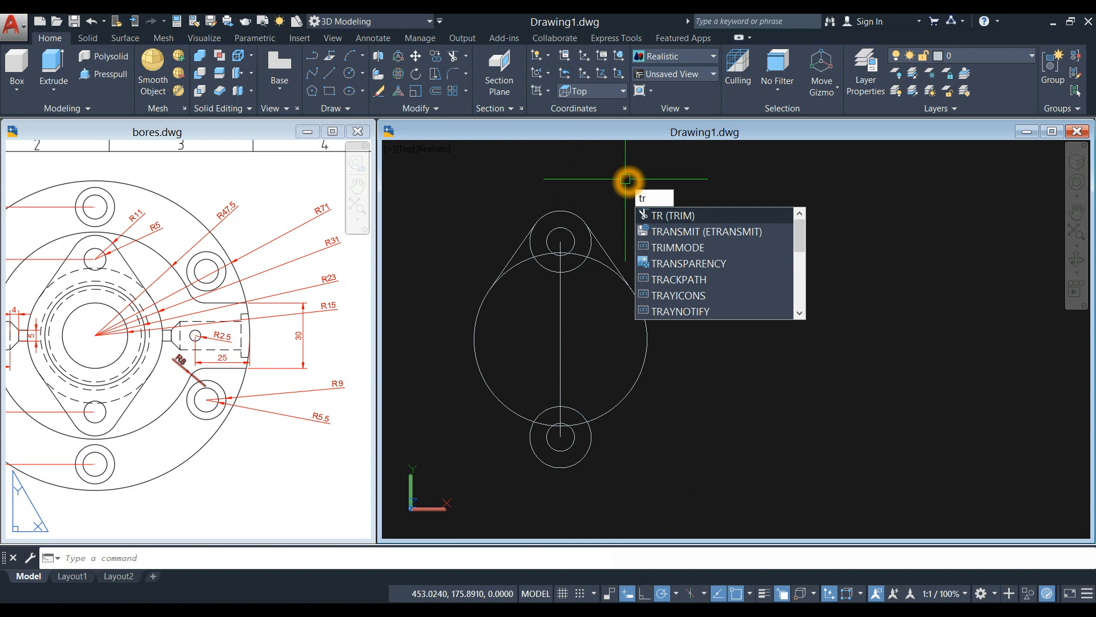
key(Return)
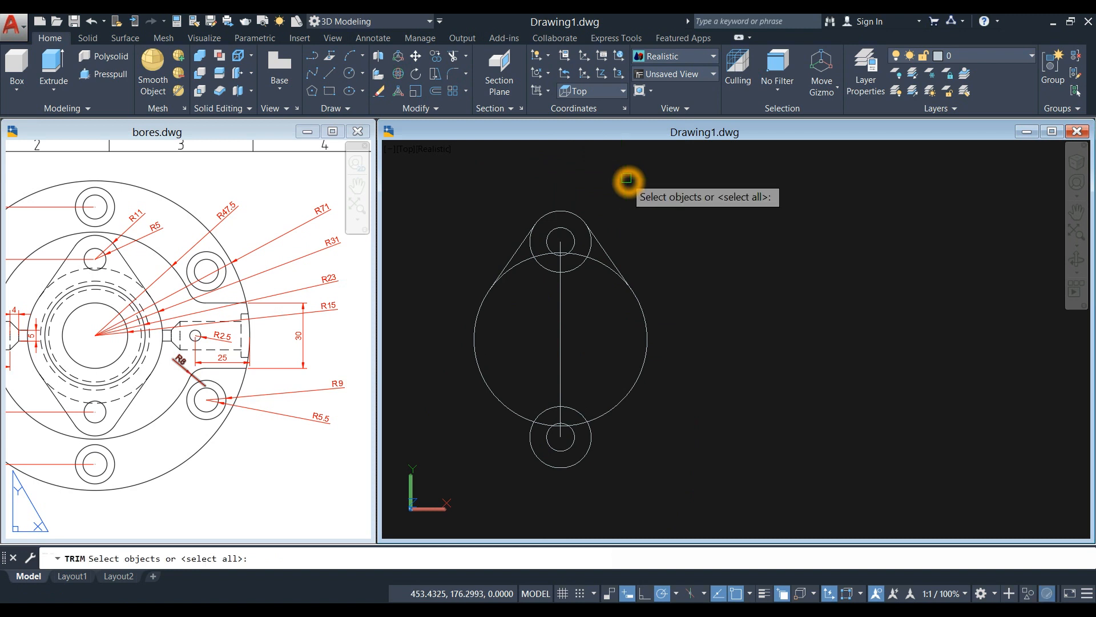
key(Return)
scroll(582, 237, up, 3)
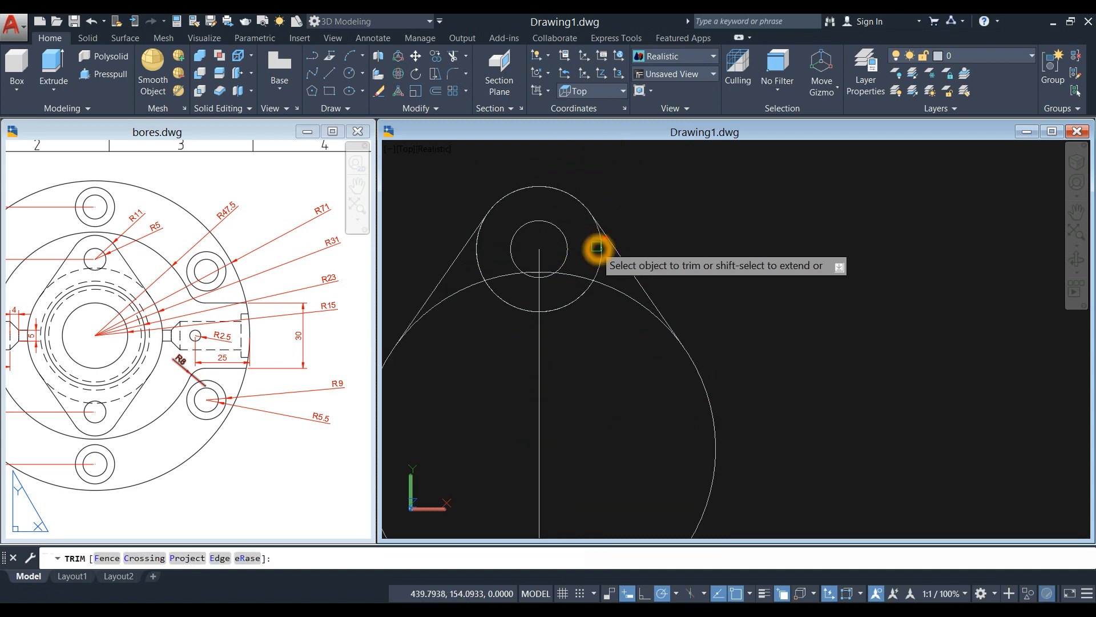
scroll(597, 232, up, 3)
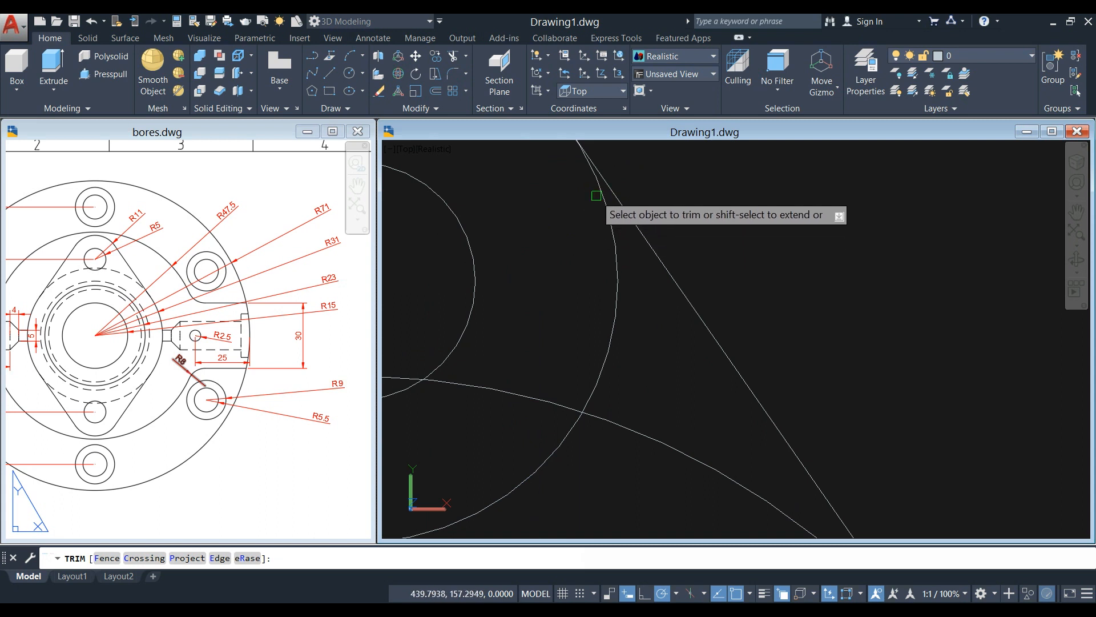
scroll(597, 198, down, 6)
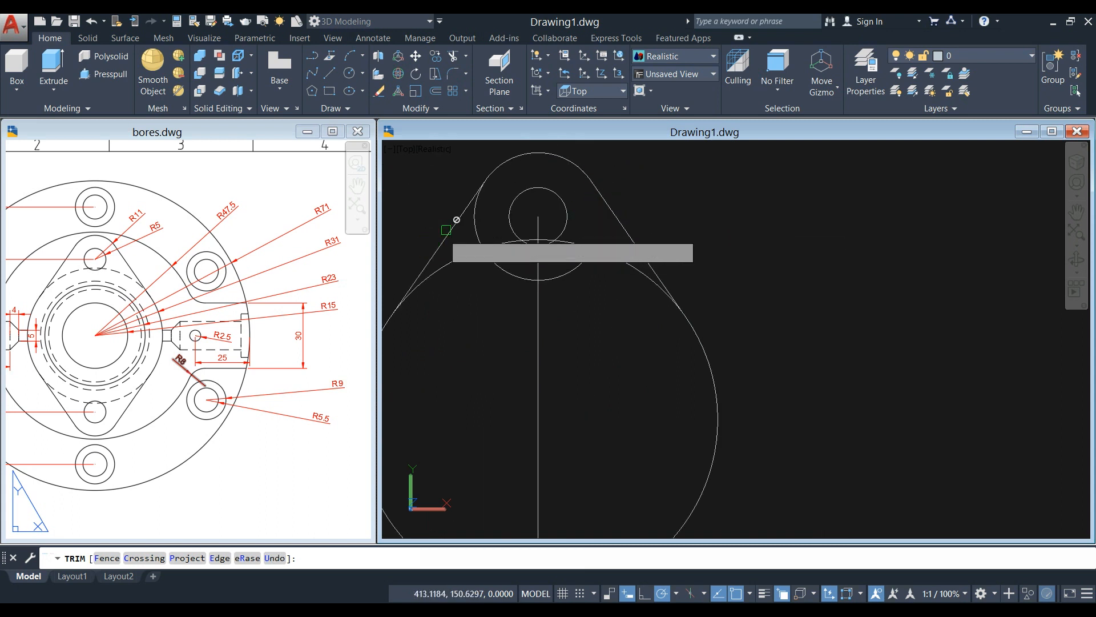
scroll(448, 225, up, 3)
click(501, 177)
scroll(491, 200, down, 2)
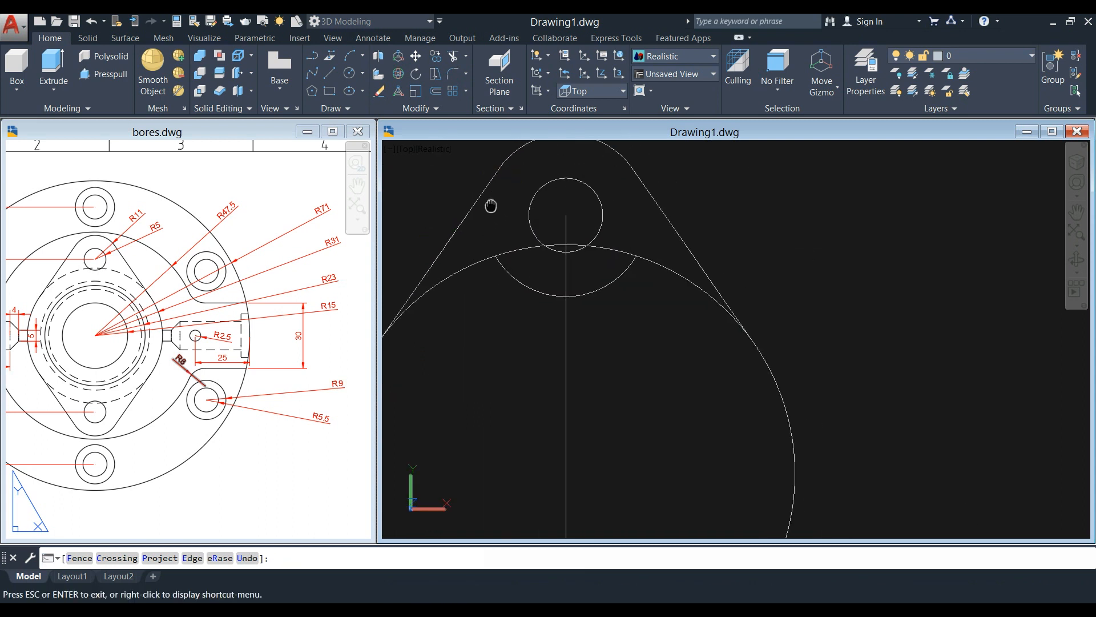
click(594, 180)
right_click(595, 179)
click(616, 184)
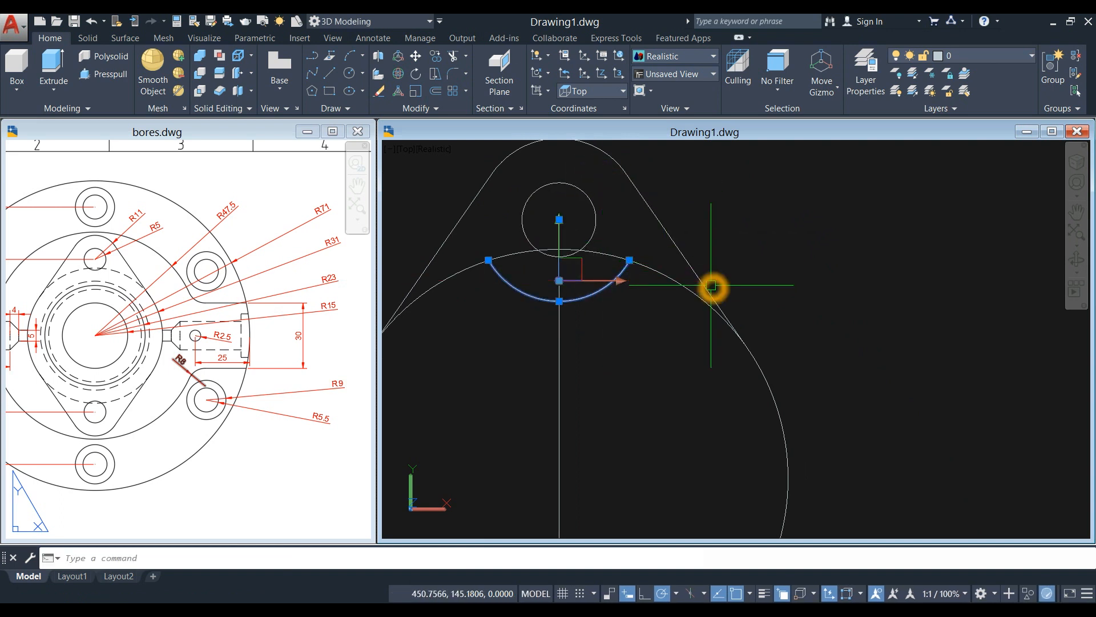
click(710, 265)
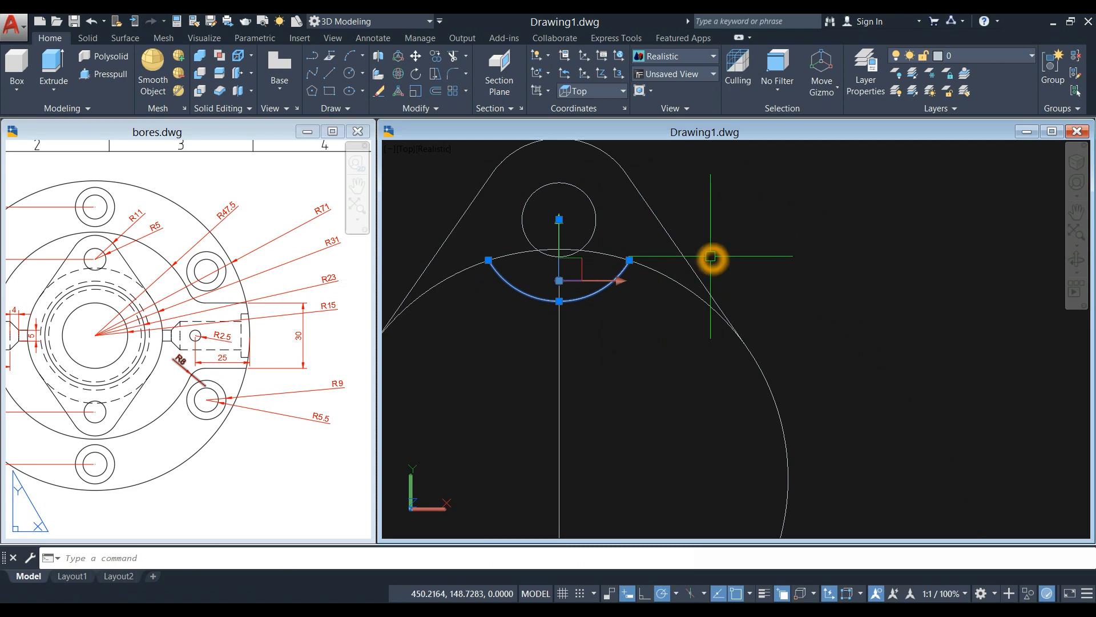
key(Delete)
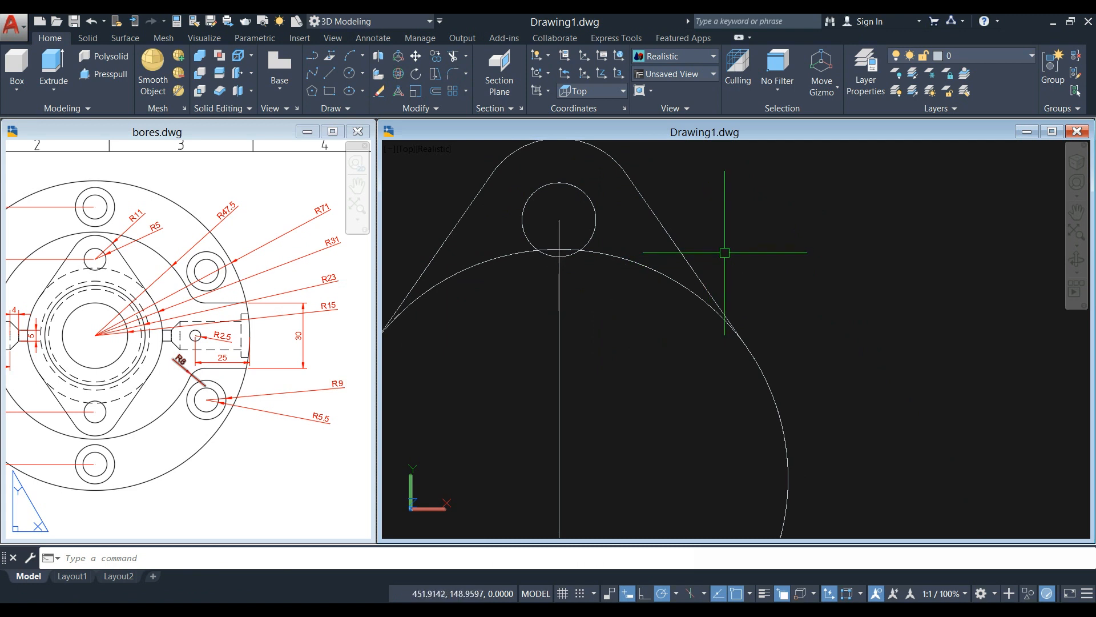
- Trim the 31 mm radius circle between the two upper tangent lines and delete the arc piece left inside
text(r)
key(Return)
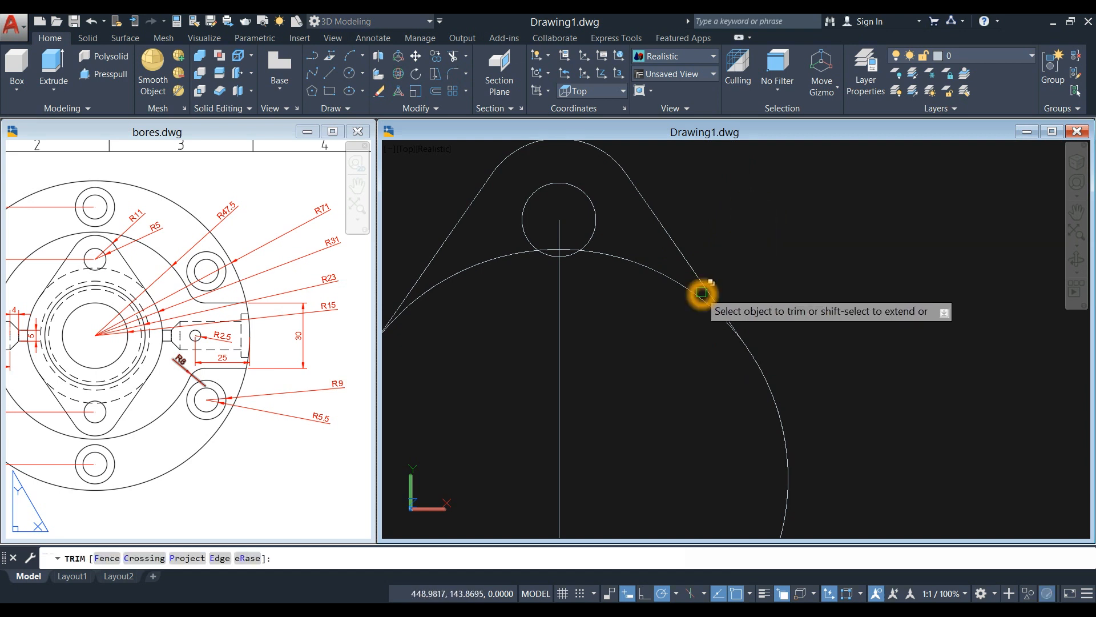
click(698, 303)
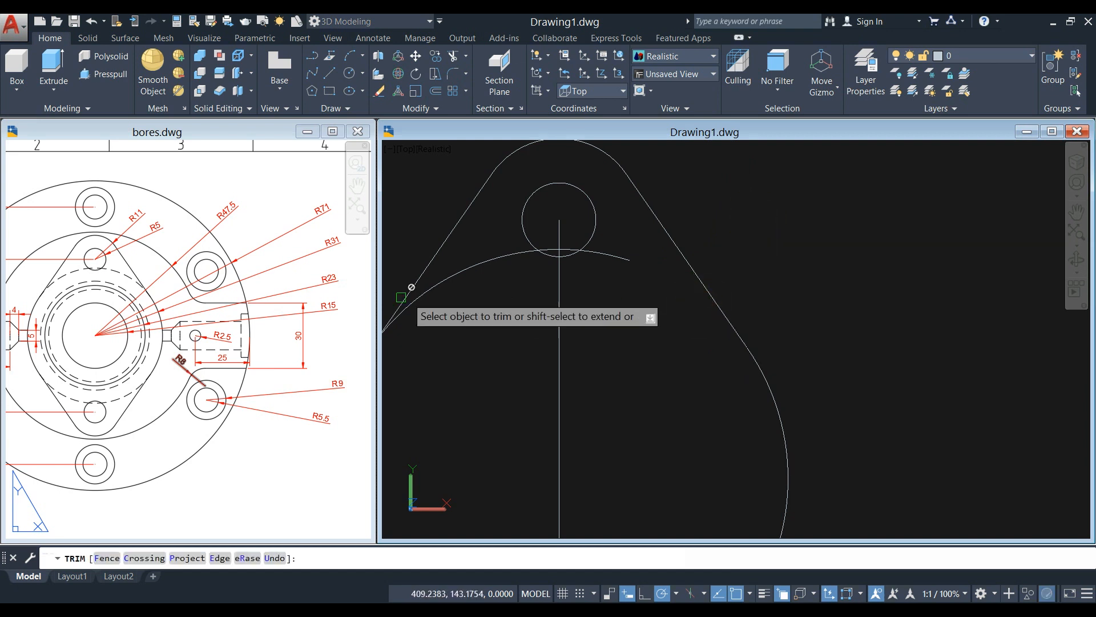
click(410, 311)
right_click(467, 306)
click(493, 319)
click(511, 260)
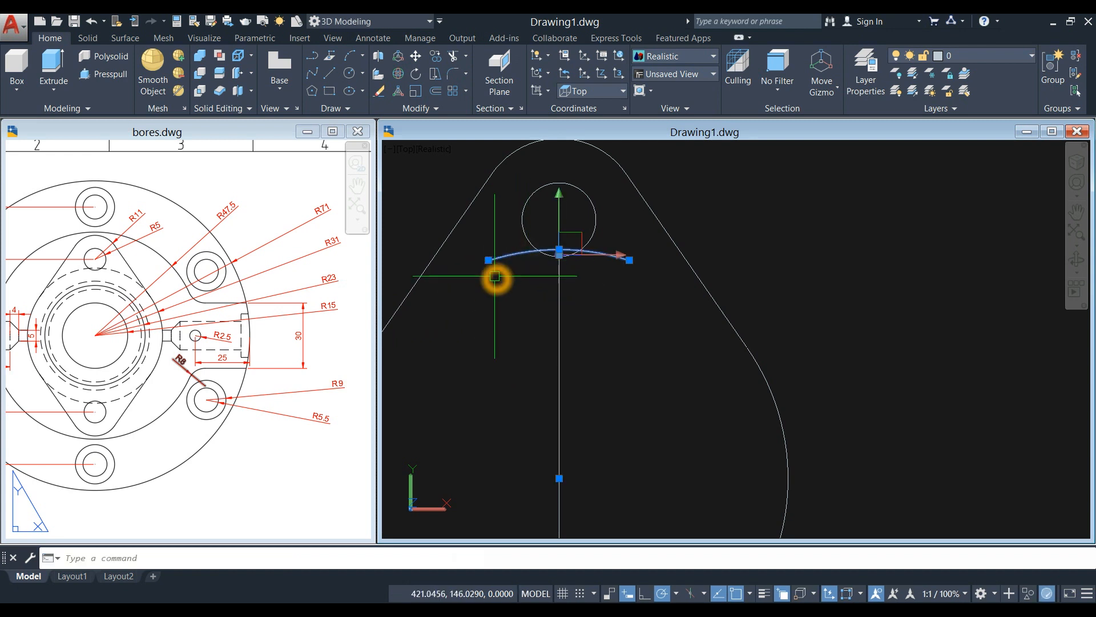
scroll(493, 279, down, 5)
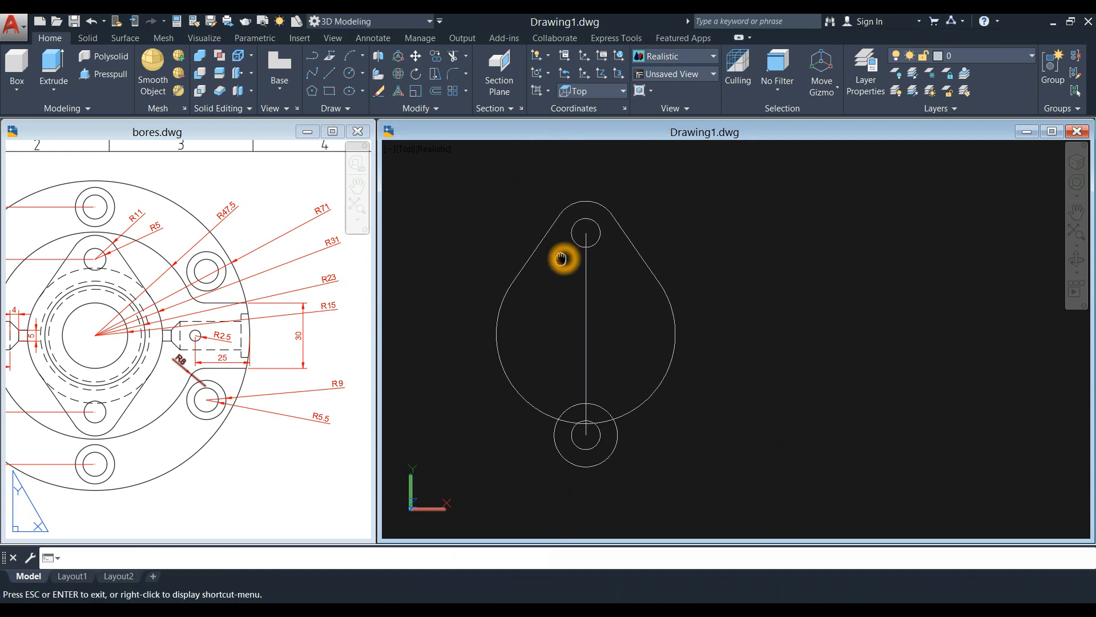
- Mirror the upper end arc and both tangent lines across a horizontal axis through the large circle's center, keeping the source objects
scroll(582, 277, up, 2)
scroll(602, 261, up, 2)
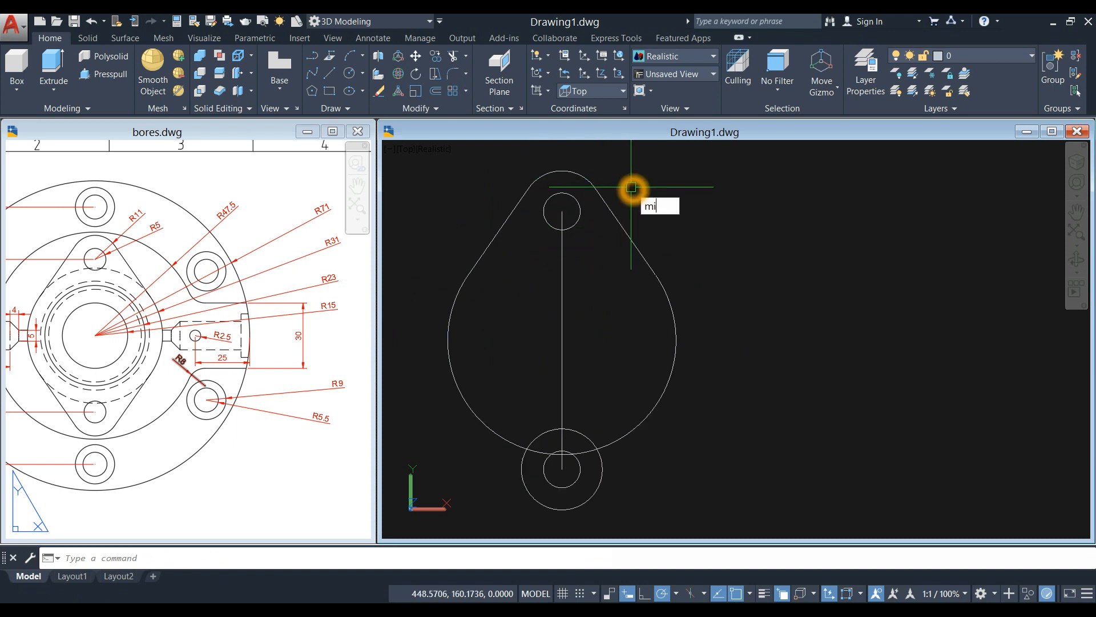
key(Return)
click(609, 209)
click(506, 236)
click(558, 174)
key(Return)
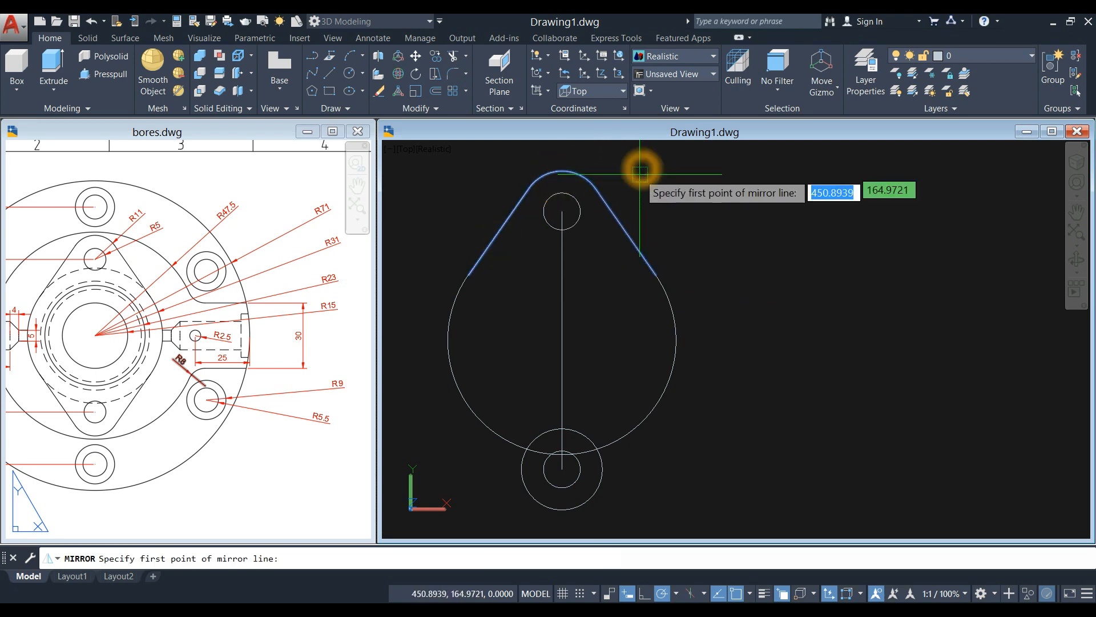
click(561, 339)
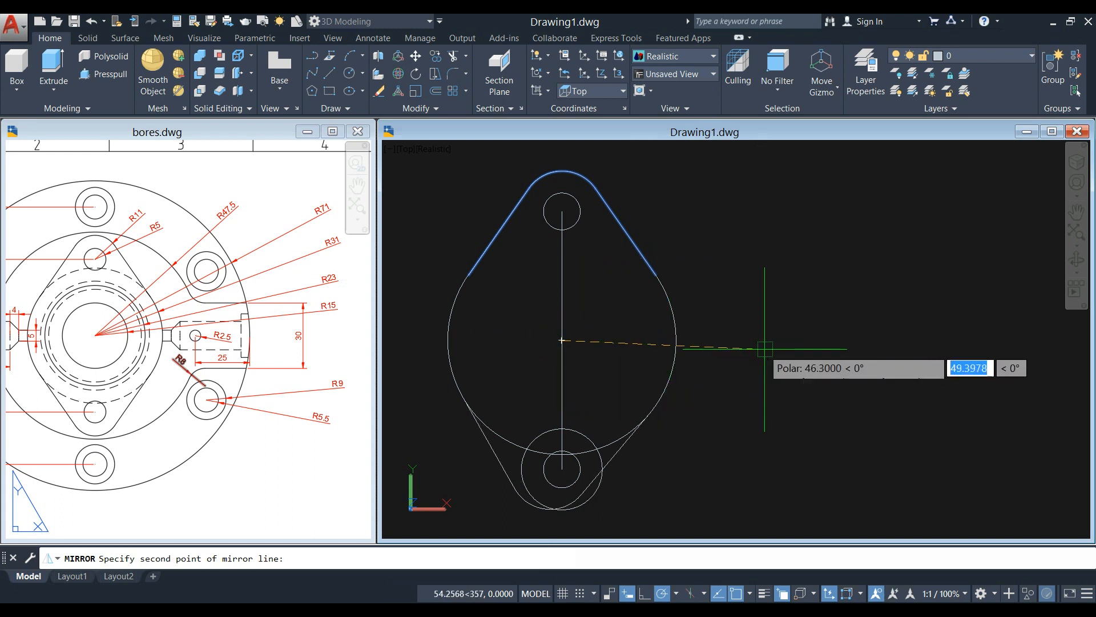
click(774, 342)
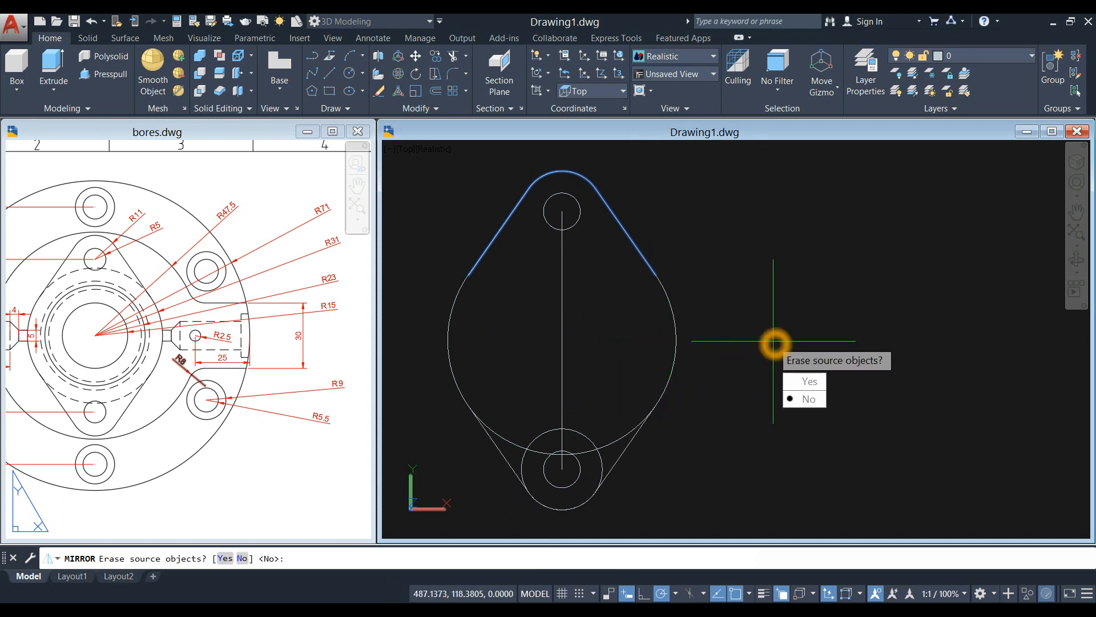
key(Return)
- Trim the lower 11 mm and 31 mm radius curves between the mirrored tangent lines and delete the leftover inner arcs
middle_drag(739, 336, 779, 290)
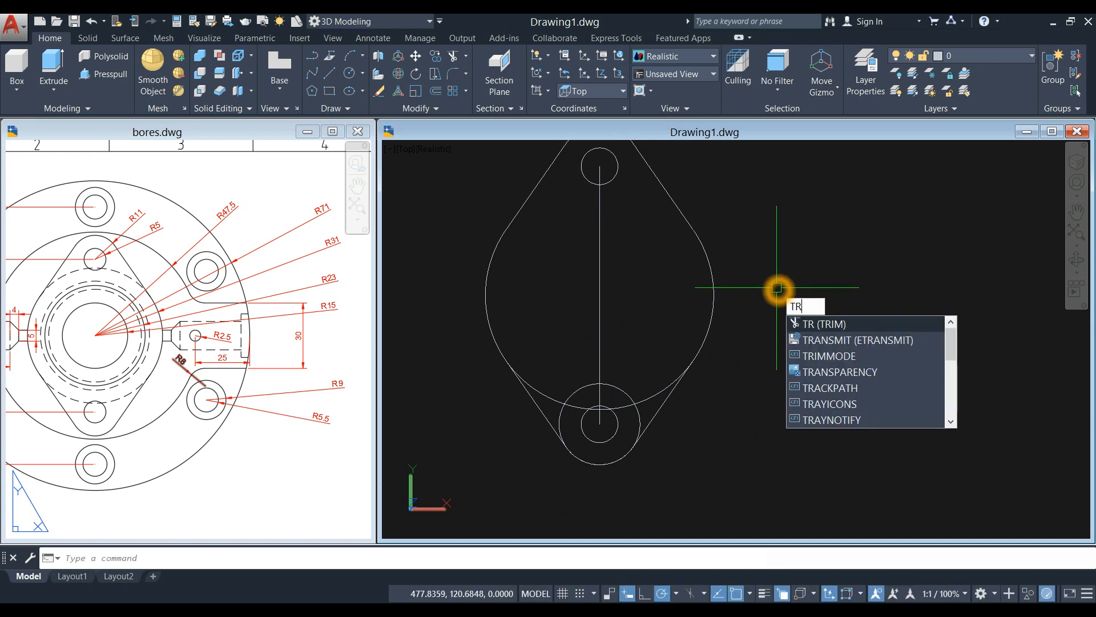
key(Return)
scroll(676, 406, up, 2)
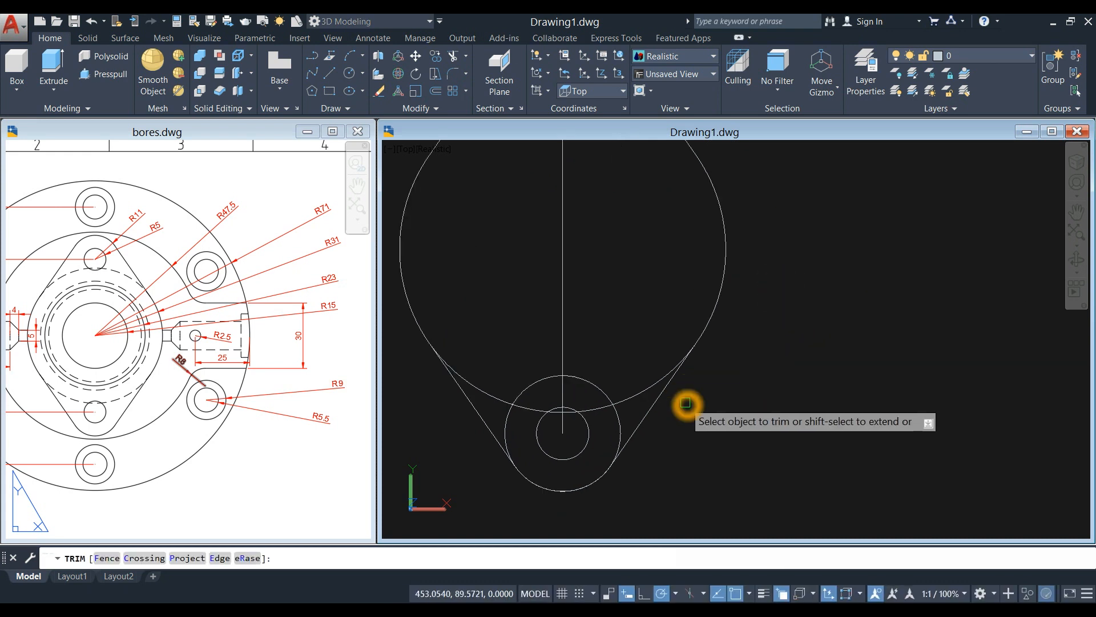
click(467, 374)
click(507, 426)
click(618, 431)
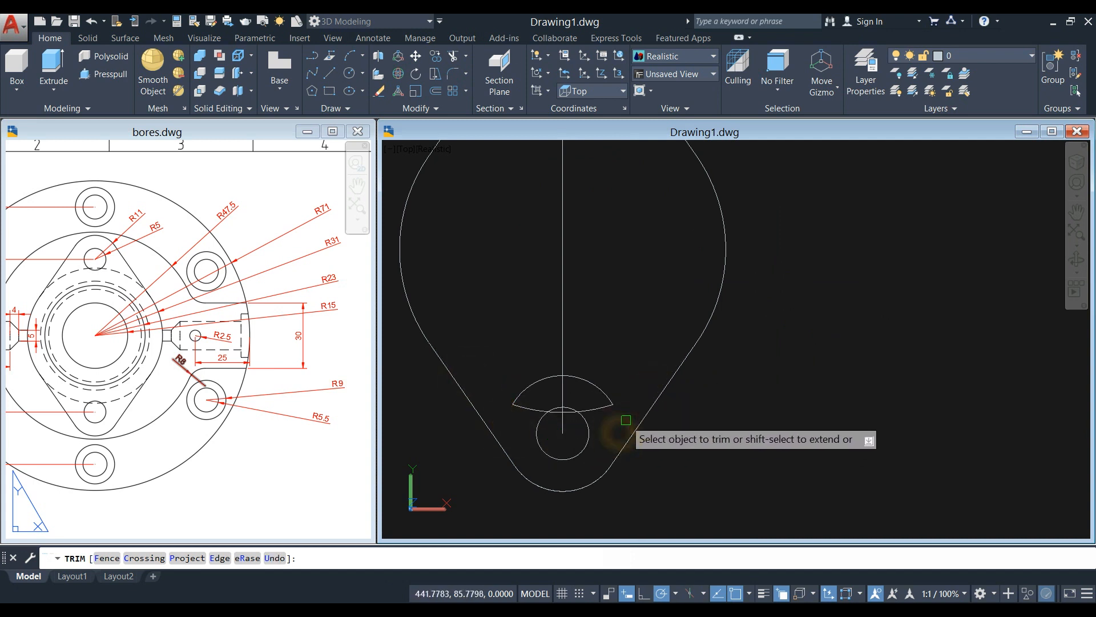
right_click(624, 365)
click(648, 372)
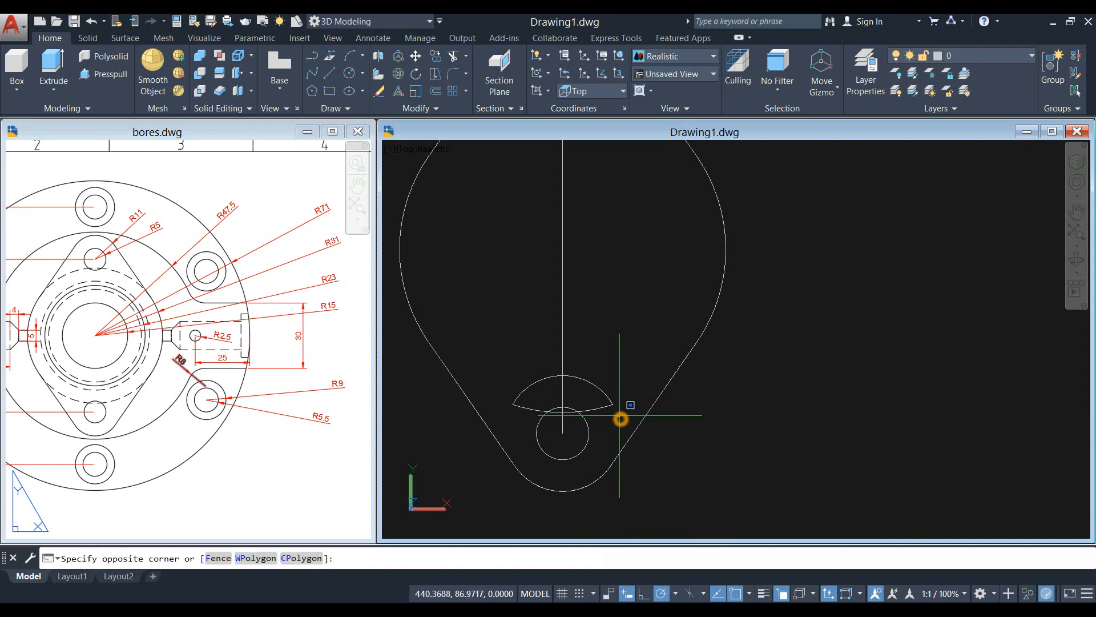
click(604, 355)
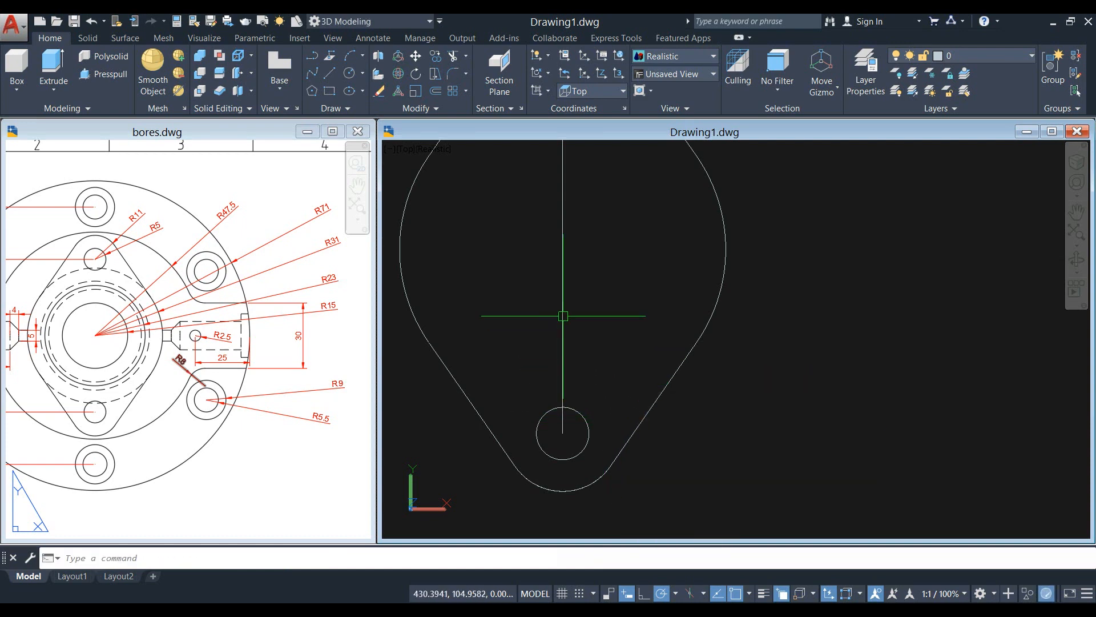
- Delete the vertical center line connecting the two small hole circles
key(Delete)
scroll(617, 313, down, 3)
middle_drag(617, 303, 616, 323)
scroll(561, 192, up, 8)
mouse_move(557, 191)
middle_down()
mouse_move(565, 212)
mouse_move(453, 342)
middle_up()
middle_drag(692, 350, 709, 158)
scroll(675, 308, down, 7)
scroll(672, 249, up, 5)
middle_drag(671, 248, 645, 322)
scroll(654, 314, down, 3)
- Join the boss outline's arcs and tangent lines into one closed profile and check it by selecting it
text(J)
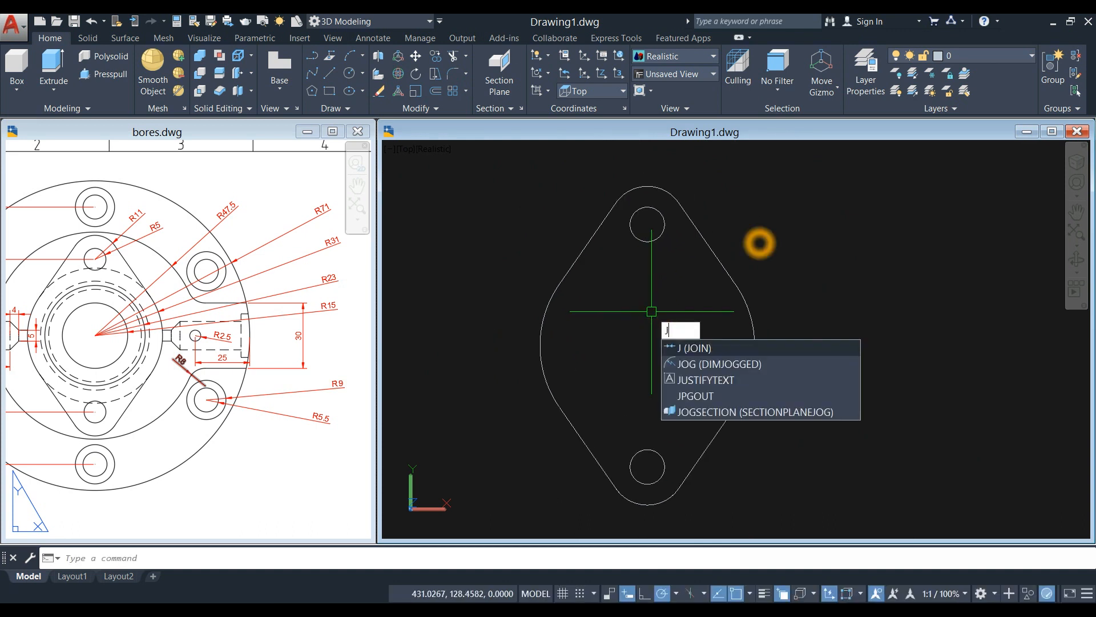
key(Return)
click(500, 188)
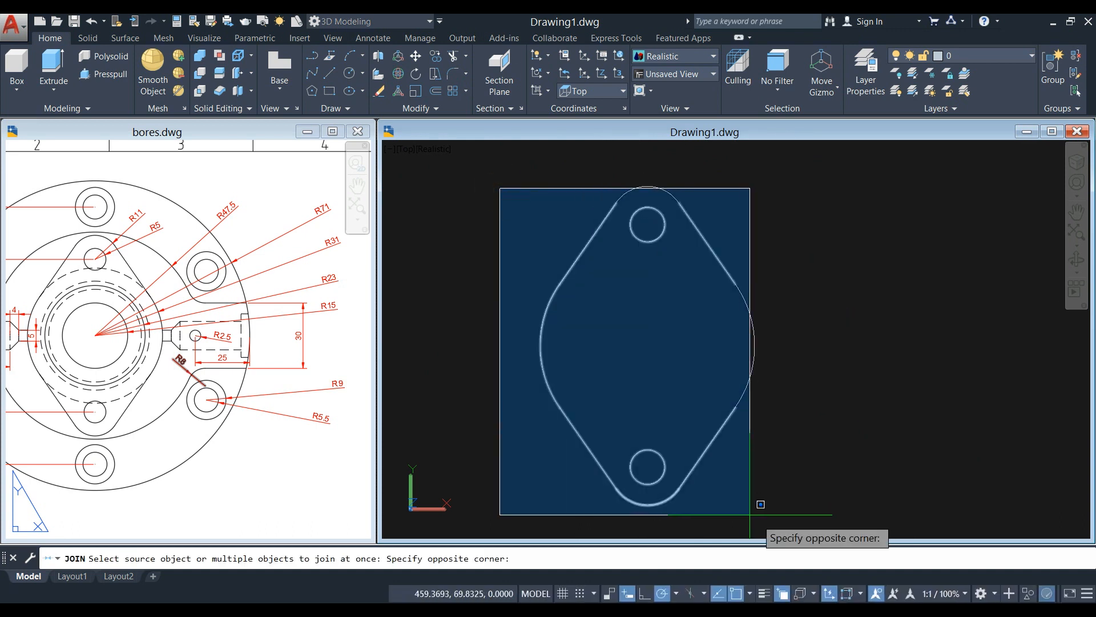
click(802, 518)
key(Return)
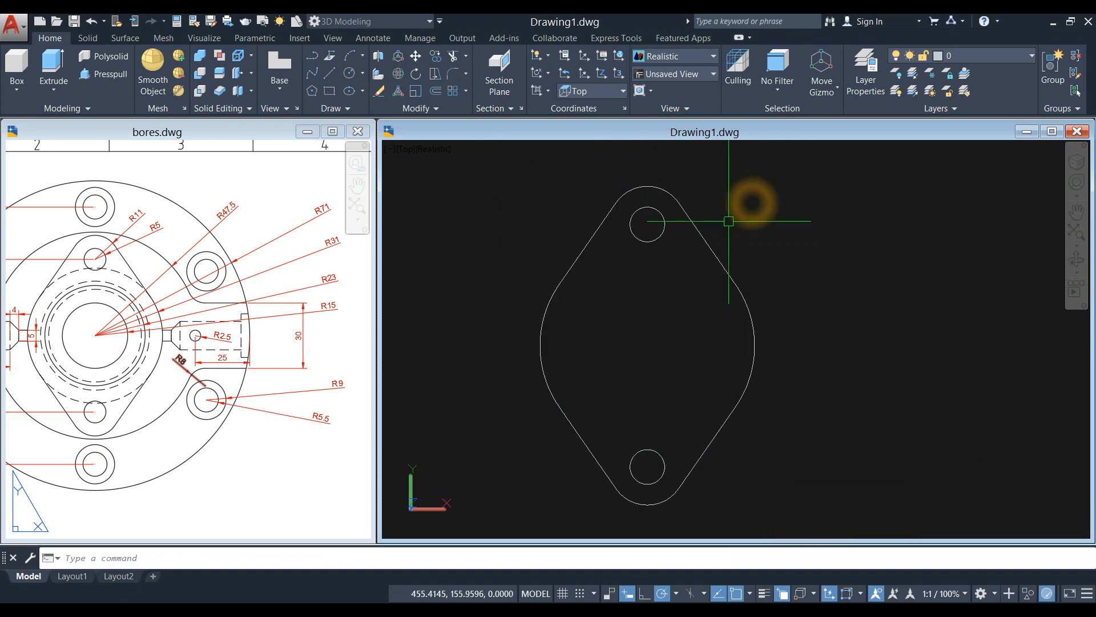
click(708, 231)
click(706, 233)
click(706, 233)
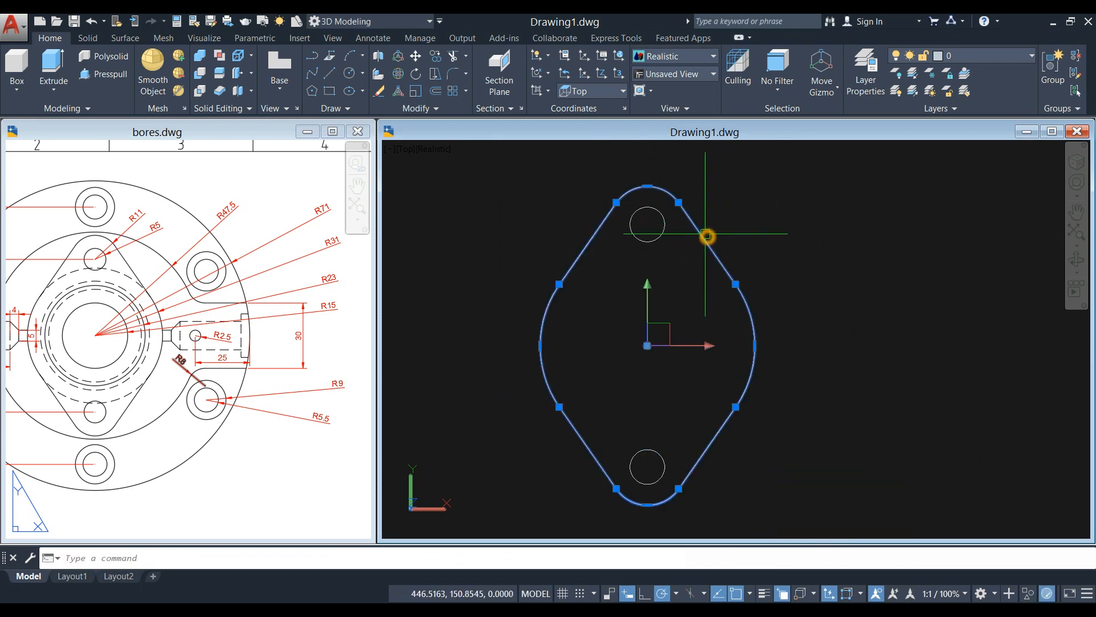
key(Escape)
- Examine the isometric and side views in bores.dwg for the height of the upper boss
click(109, 432)
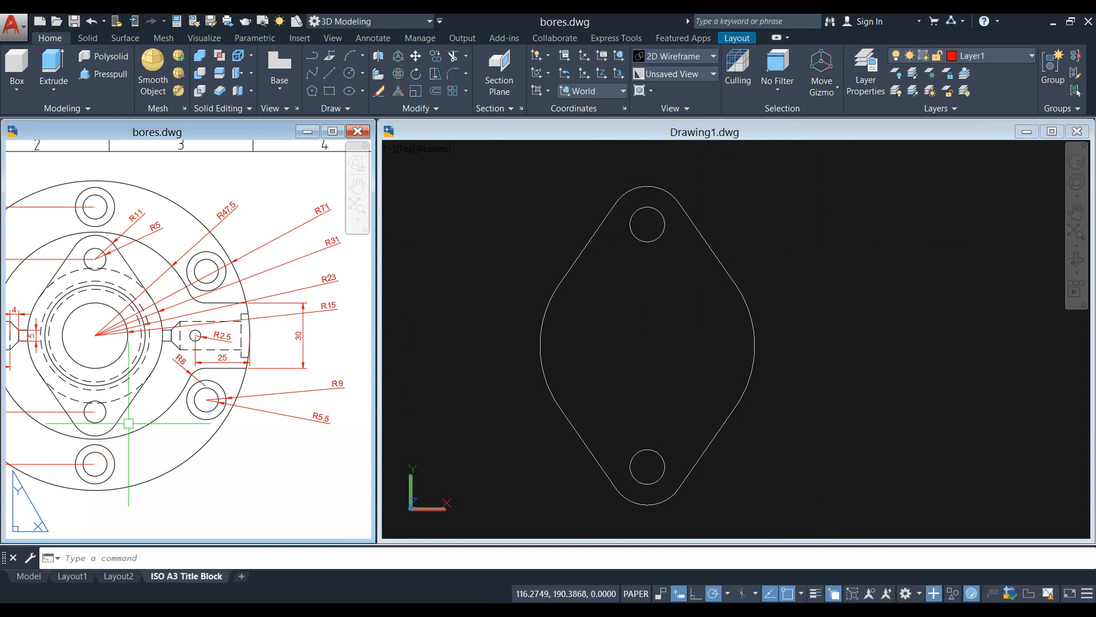
scroll(118, 401, down, 5)
middle_drag(116, 403, 46, 314)
scroll(103, 311, up, 3)
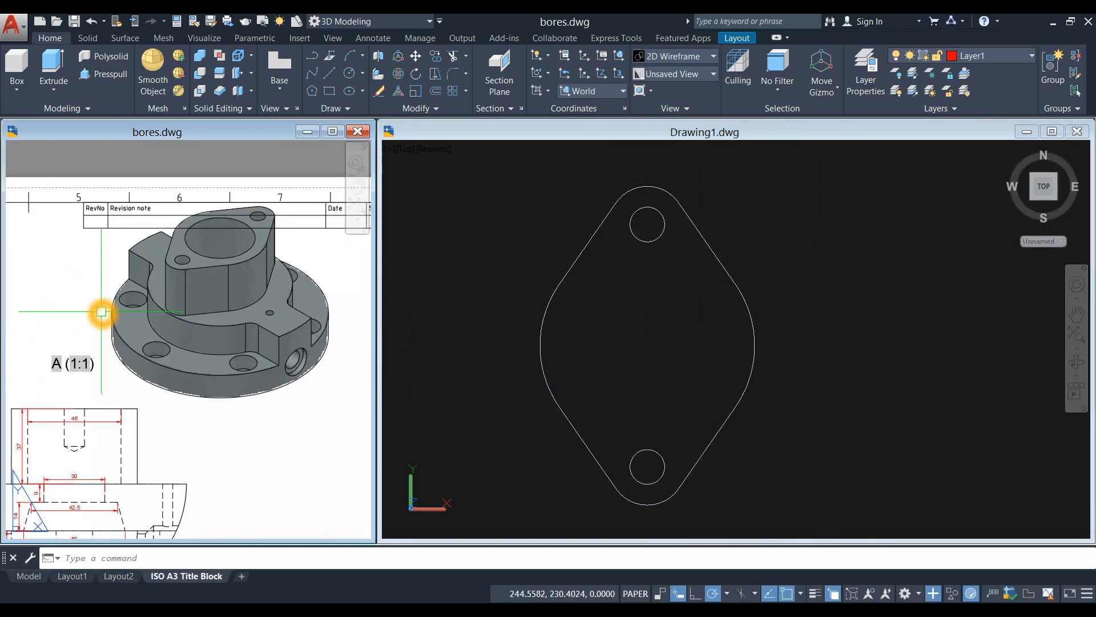
scroll(196, 278, up, 4)
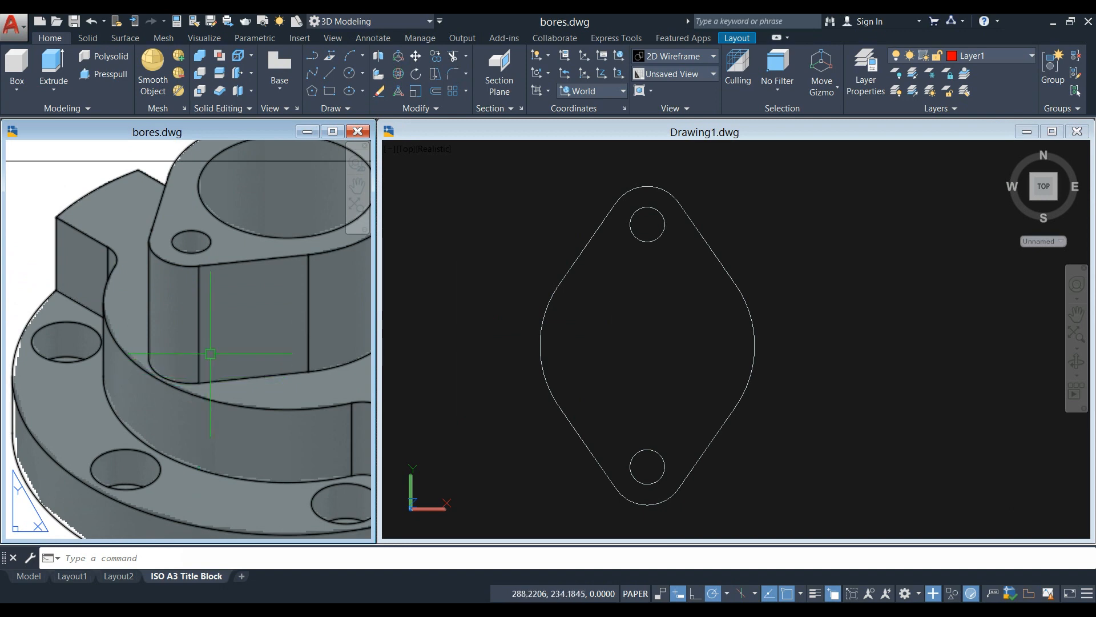
scroll(210, 354, down, 7)
middle_drag(210, 354, 220, 202)
scroll(297, 399, up, 4)
scroll(296, 451, up, 2)
scroll(212, 455, up, 4)
scroll(211, 456, down, 6)
middle_drag(208, 404, 382, 387)
scroll(235, 310, down, 2)
middle_drag(234, 310, 167, 362)
scroll(257, 423, up, 6)
scroll(257, 422, down, 5)
- Switch Drawing1.dwg to the SW Isometric view
click(460, 279)
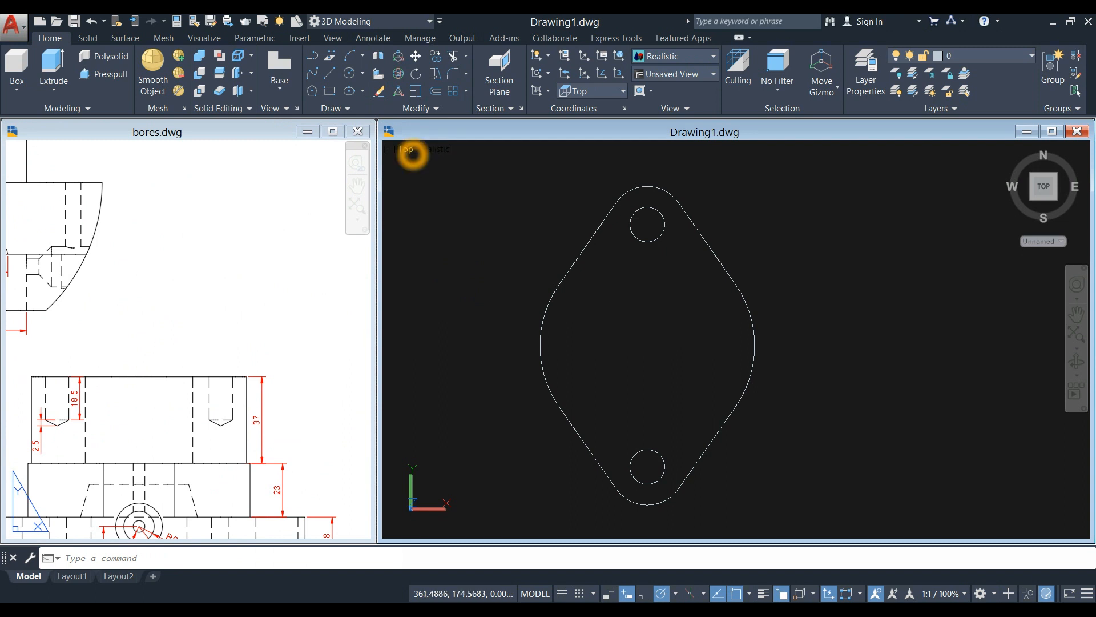
click(413, 154)
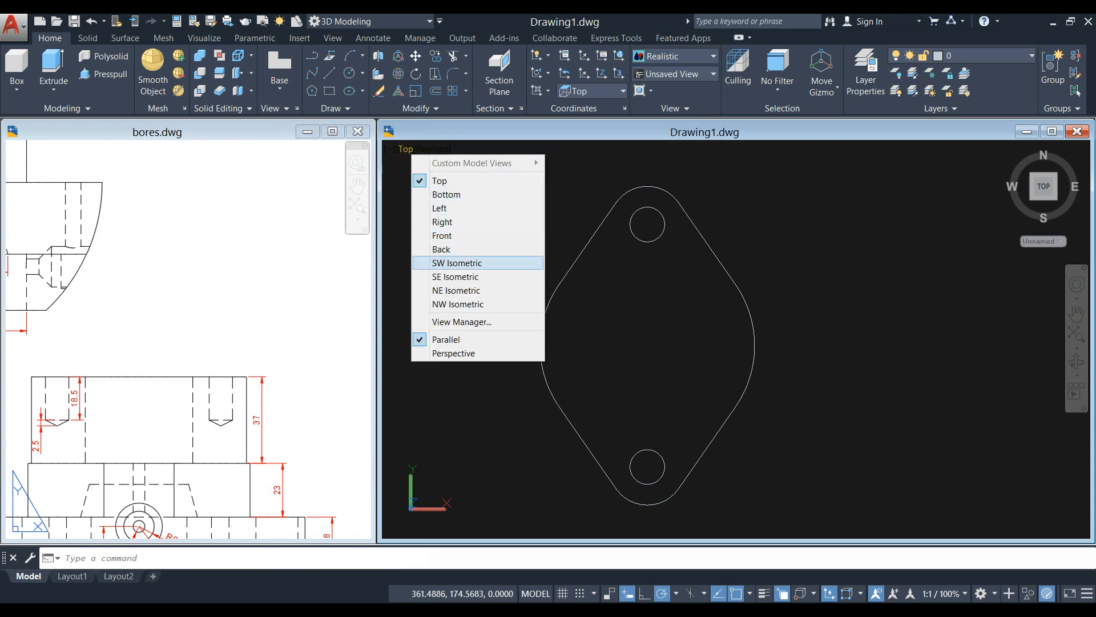
click(448, 262)
- Presspull the boss area around the two small circles upward to a height of 37 mm
middle_drag(769, 341, 656, 325)
scroll(643, 329, up, 2)
scroll(643, 330, up, 3)
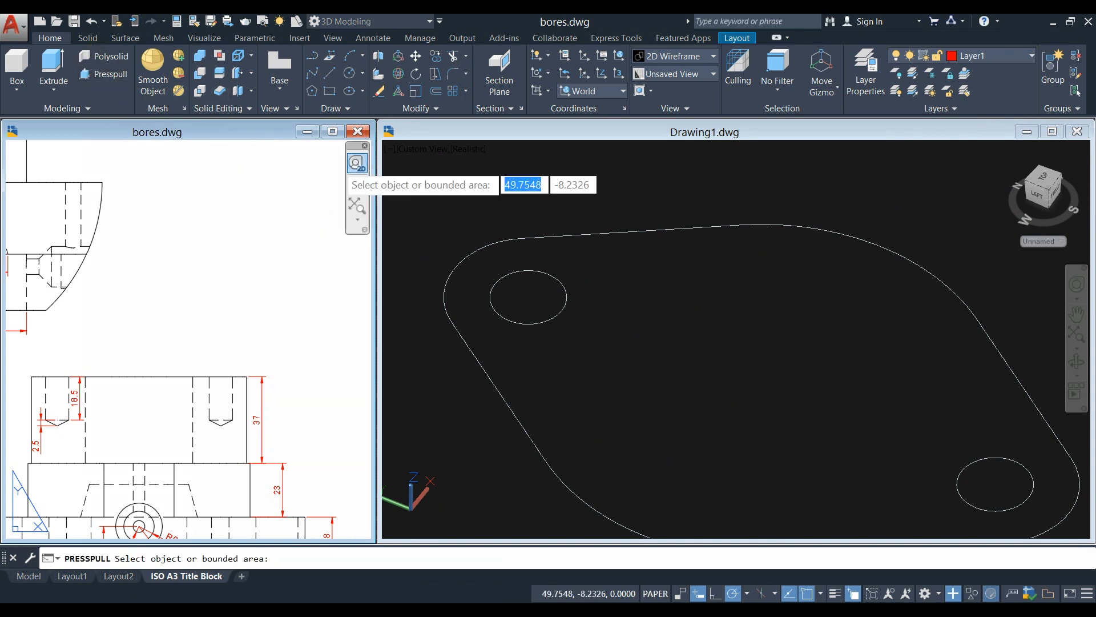
click(495, 214)
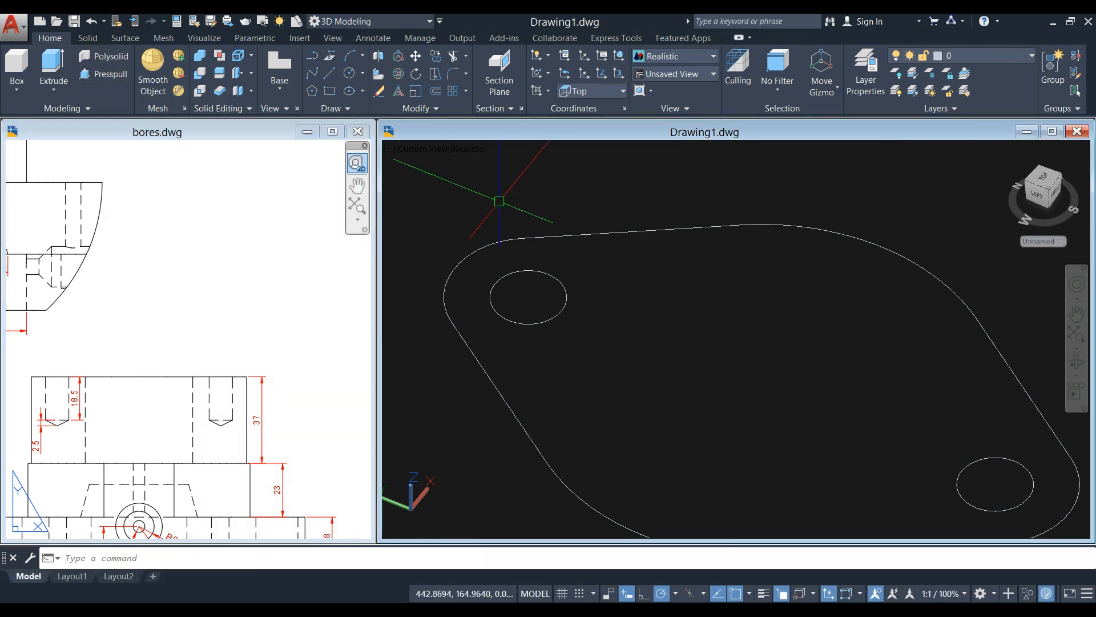
click(669, 335)
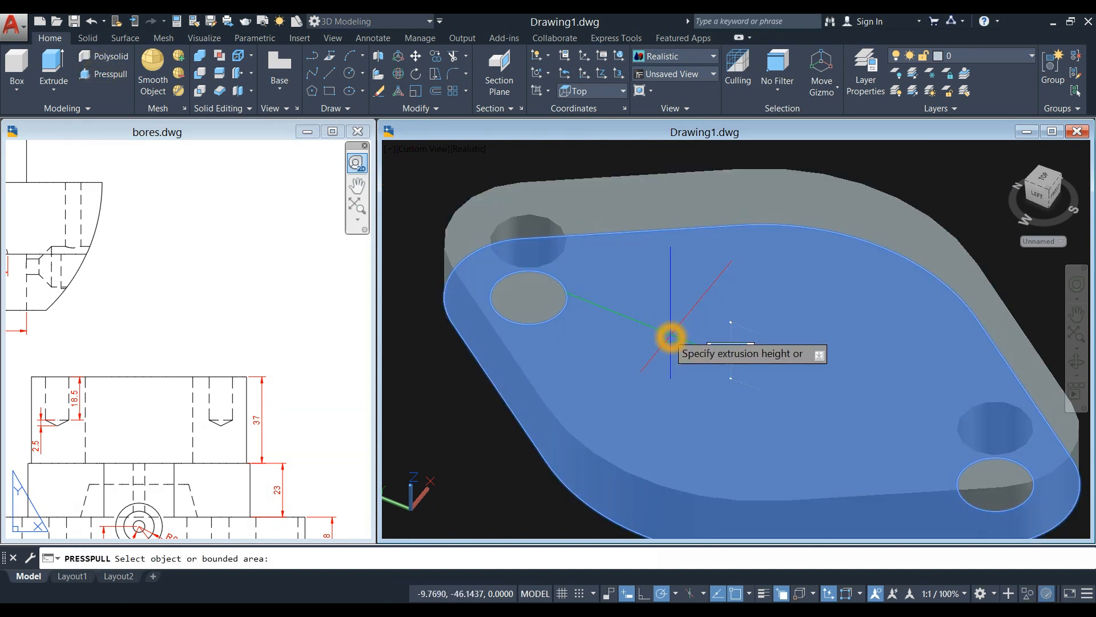
scroll(558, 312, down, 4)
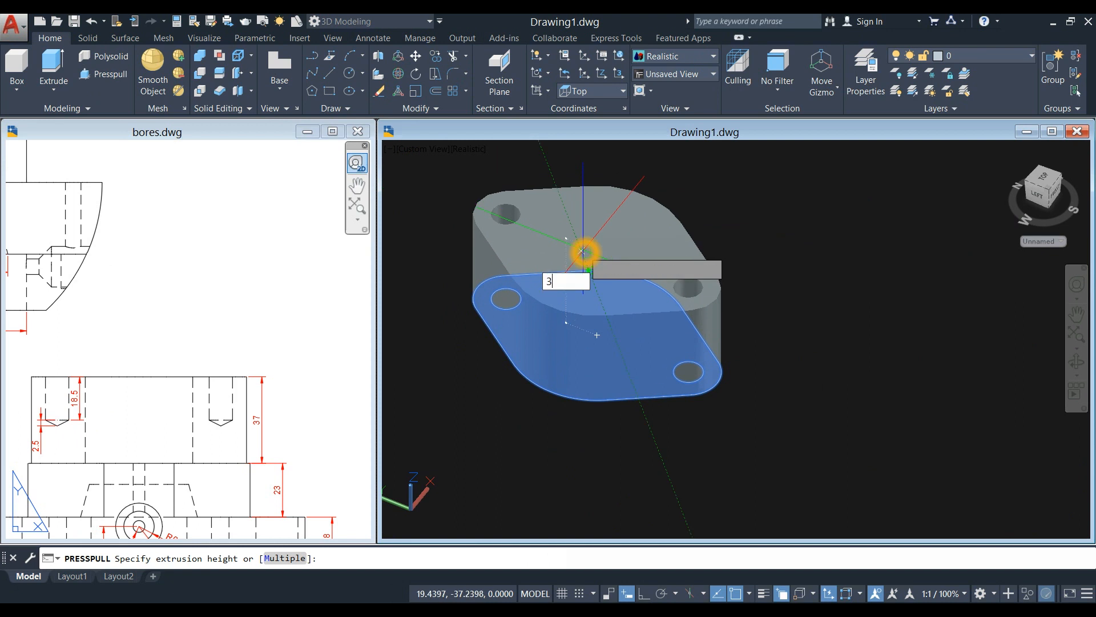
key(Return)
key(Return)
- Move the new boss solid from its bottom center to the top-face center of the round step on the flange
click(219, 350)
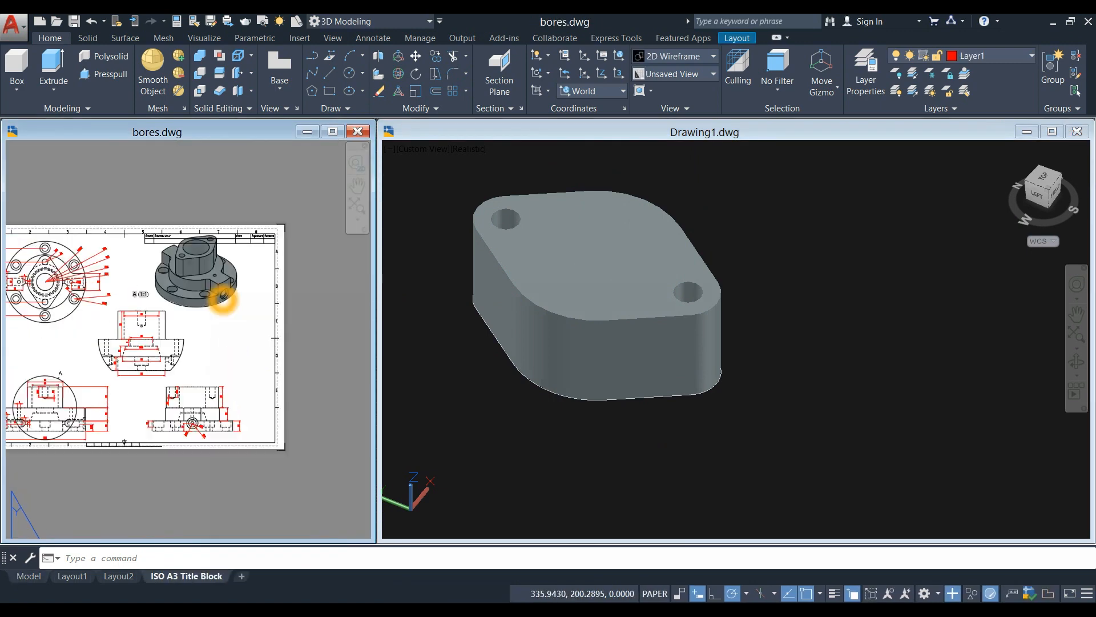
click(794, 284)
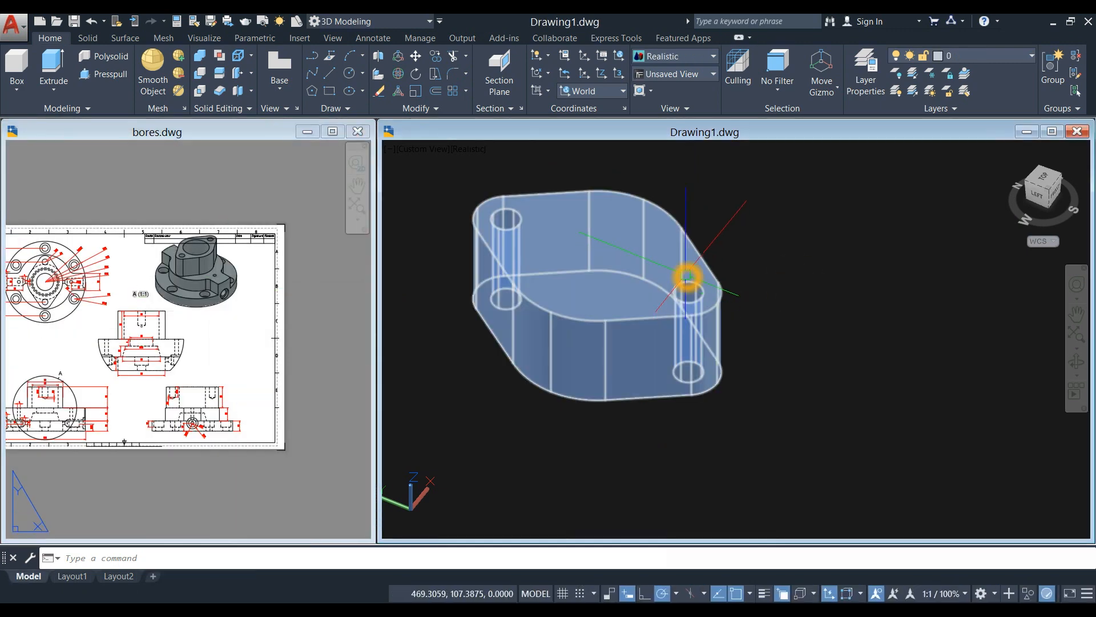
click(686, 283)
right_click(741, 225)
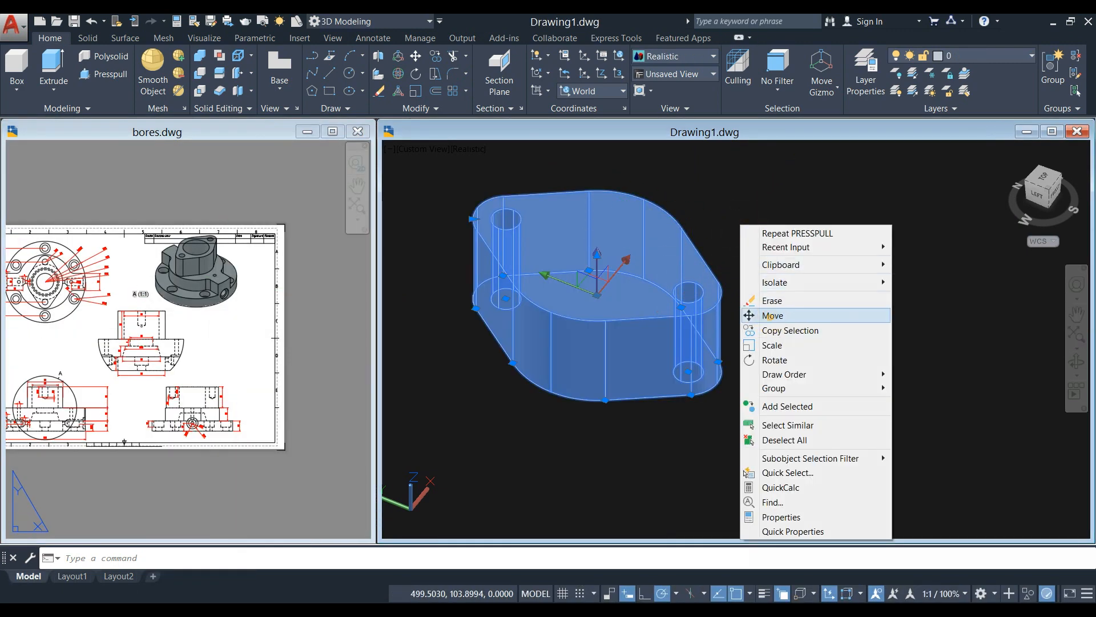
click(769, 315)
shift+middle_drag(743, 394, 686, 370)
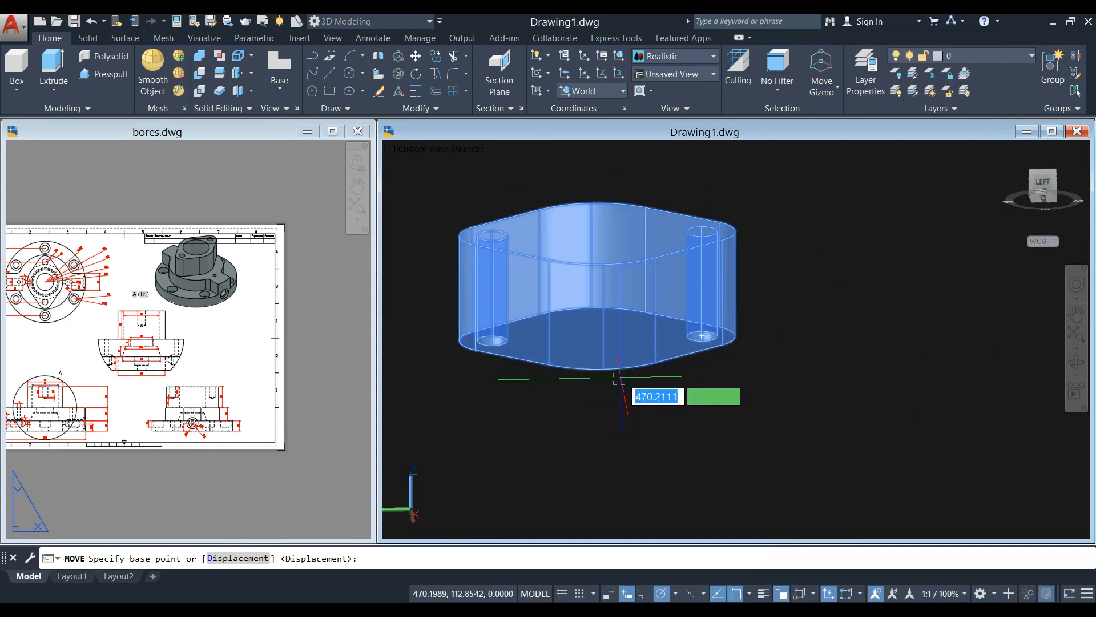
click(603, 344)
scroll(658, 325, down, 7)
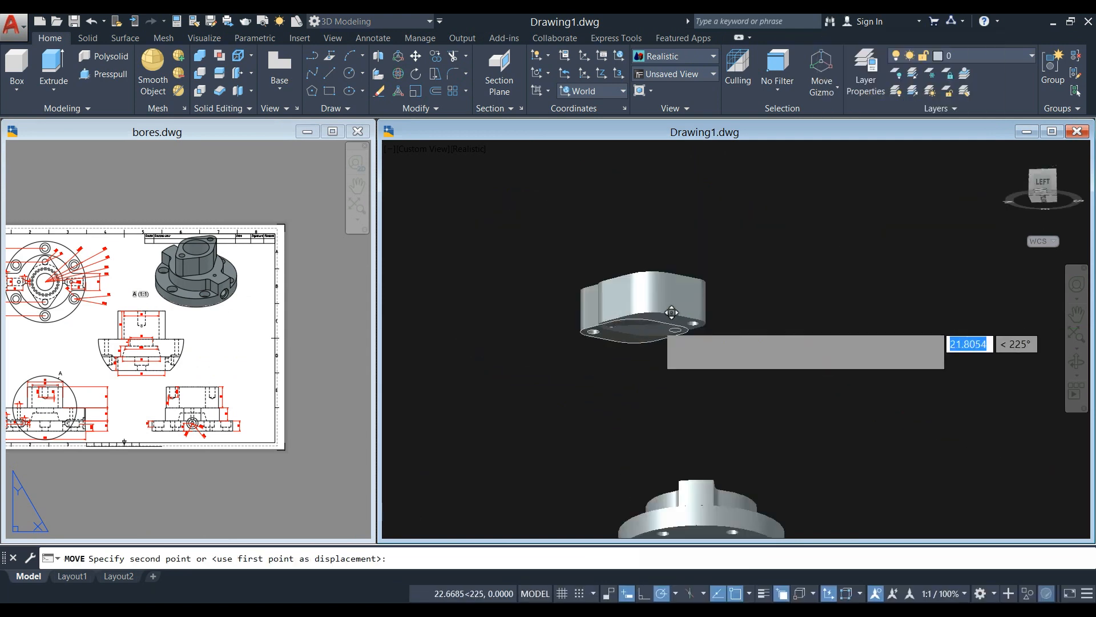
middle_drag(654, 324, 623, 266)
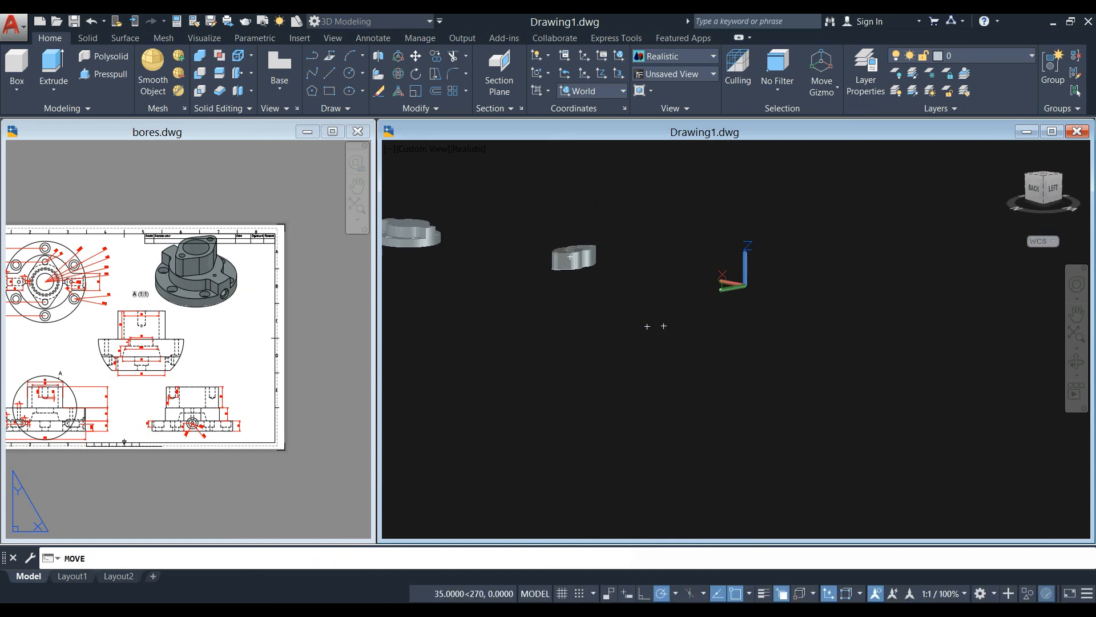
middle_drag(522, 283, 736, 329)
scroll(632, 281, up, 4)
scroll(635, 268, up, 5)
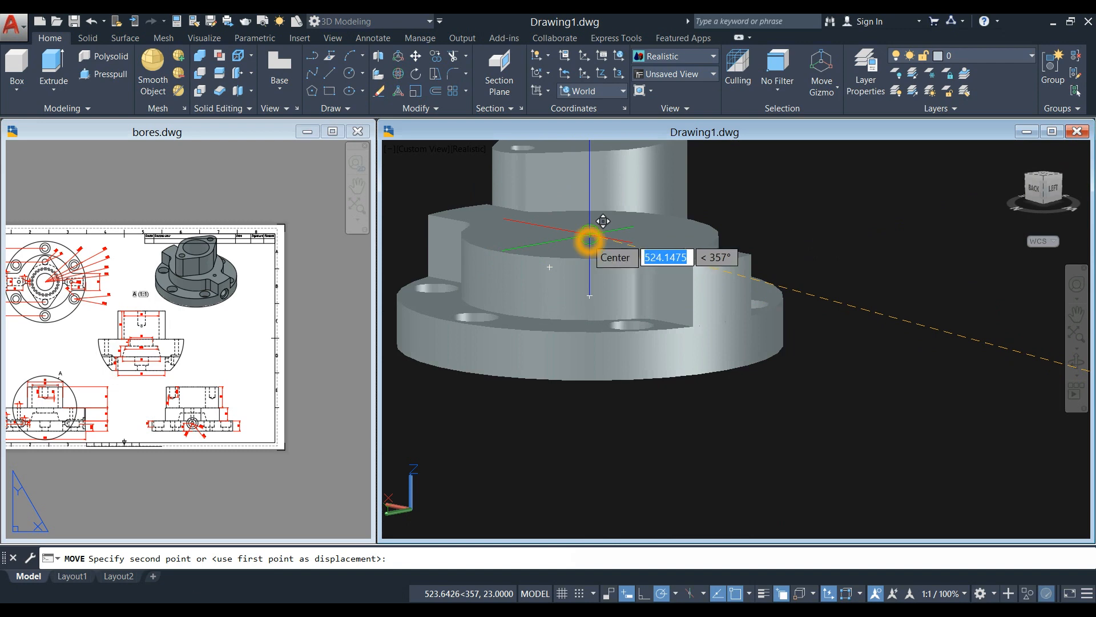
click(589, 241)
- Union the boss with the flanged base into one solid and check it by selecting it
mouse_move(647, 239)
shift+middle_down()
mouse_move(632, 262)
mouse_move(674, 297)
shift+middle_up()
scroll(679, 289, down, 5)
click(238, 374)
scroll(253, 324, up, 6)
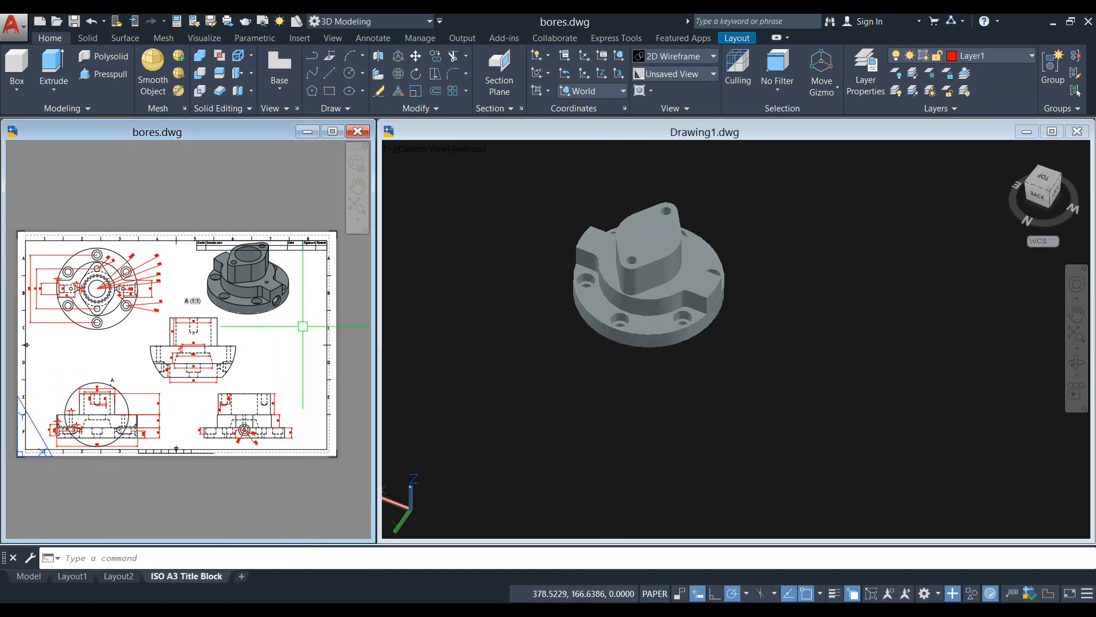
scroll(301, 335, down, 3)
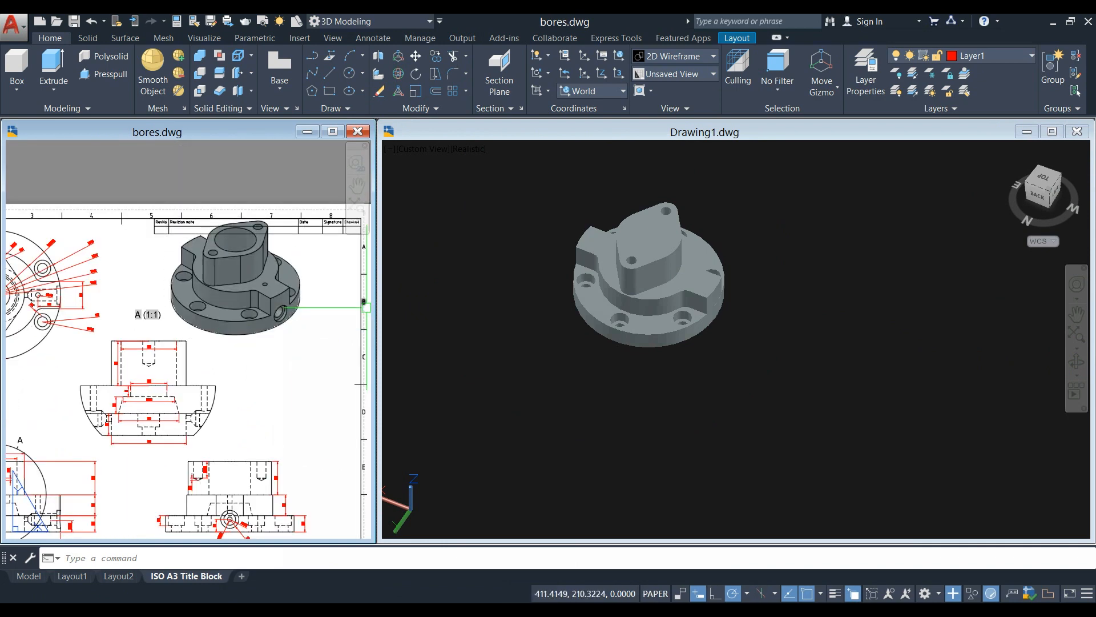
click(487, 277)
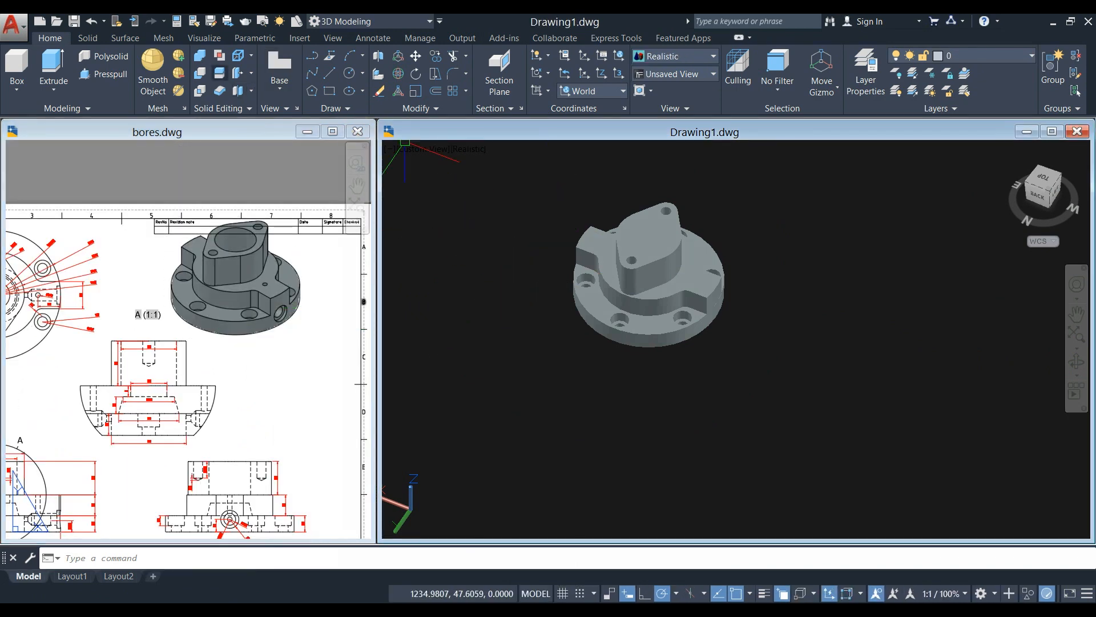
click(200, 55)
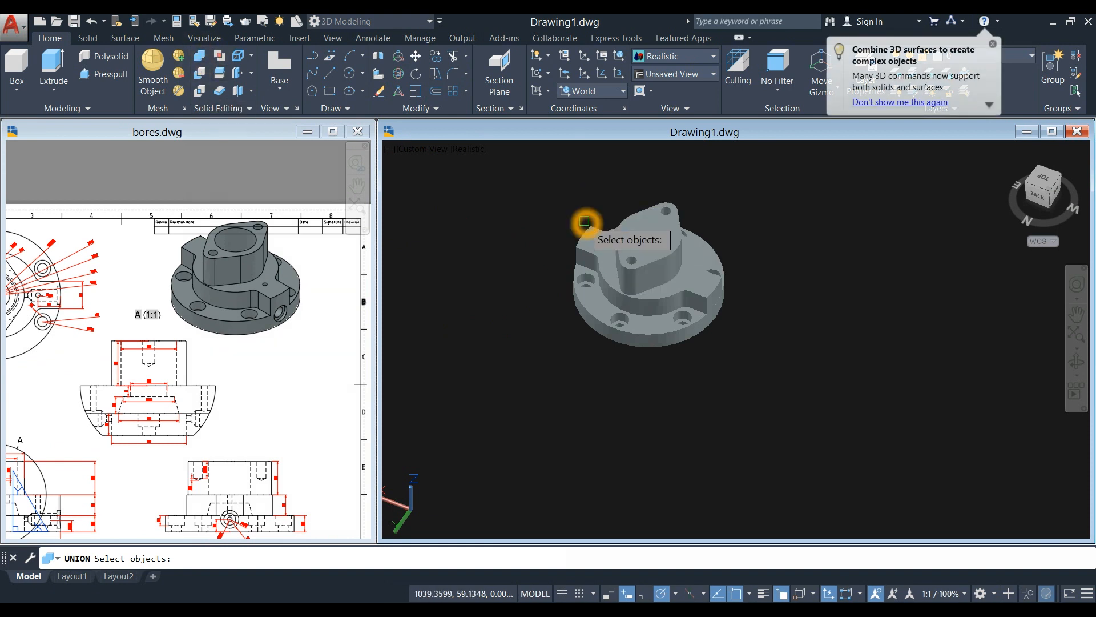
click(551, 173)
click(739, 337)
key(Return)
click(674, 262)
key(Escape)
- Delete the leftover boss outline and its two small circles beside the model
shift+middle_drag(751, 255, 662, 261)
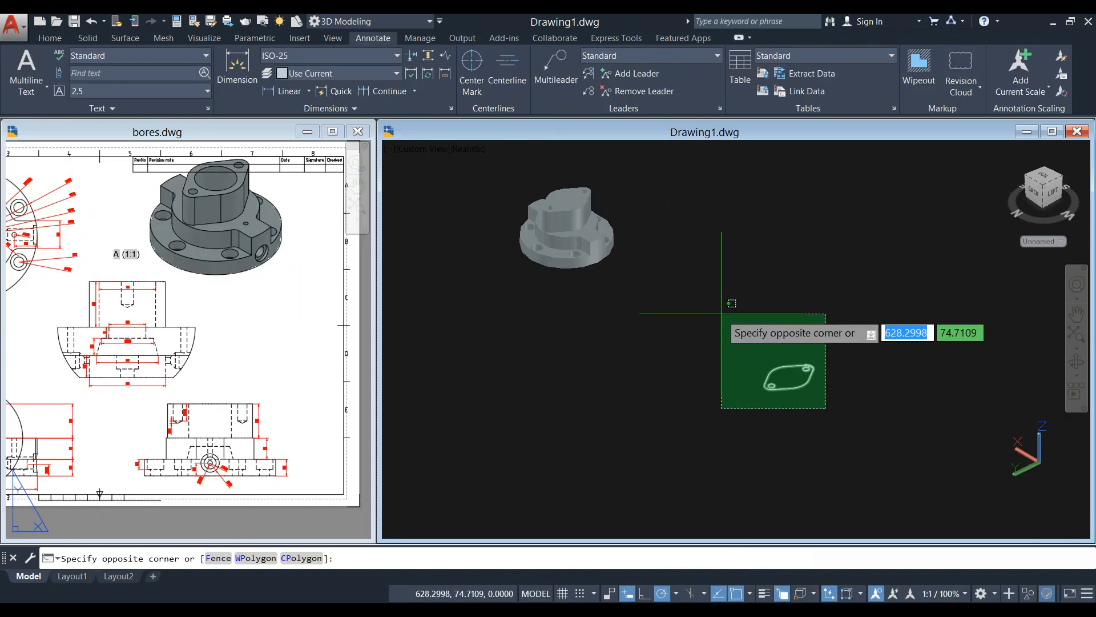
click(721, 314)
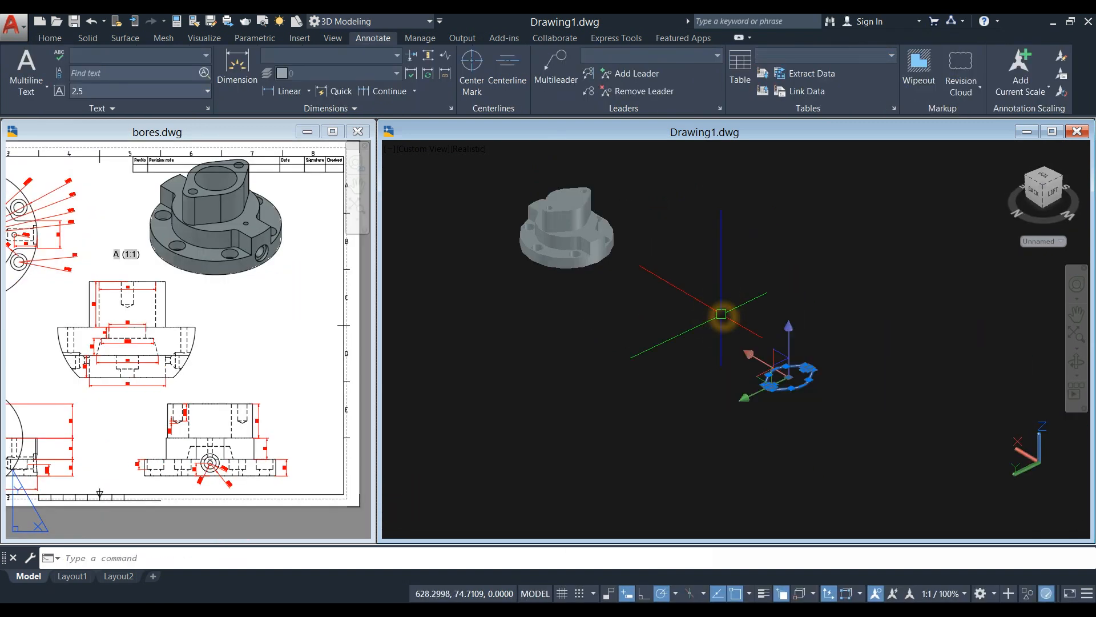
key(Delete)
middle_drag(626, 285, 721, 377)
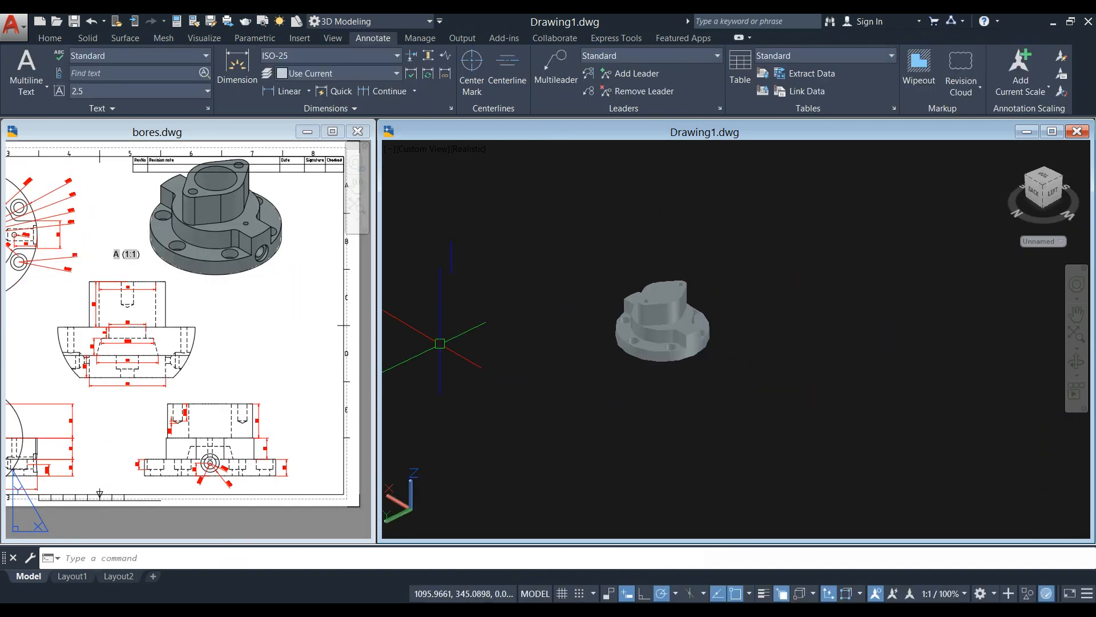
- Examine the section view in bores.dwg for the diameters and depths of the stepped central bore
click(219, 309)
click(247, 338)
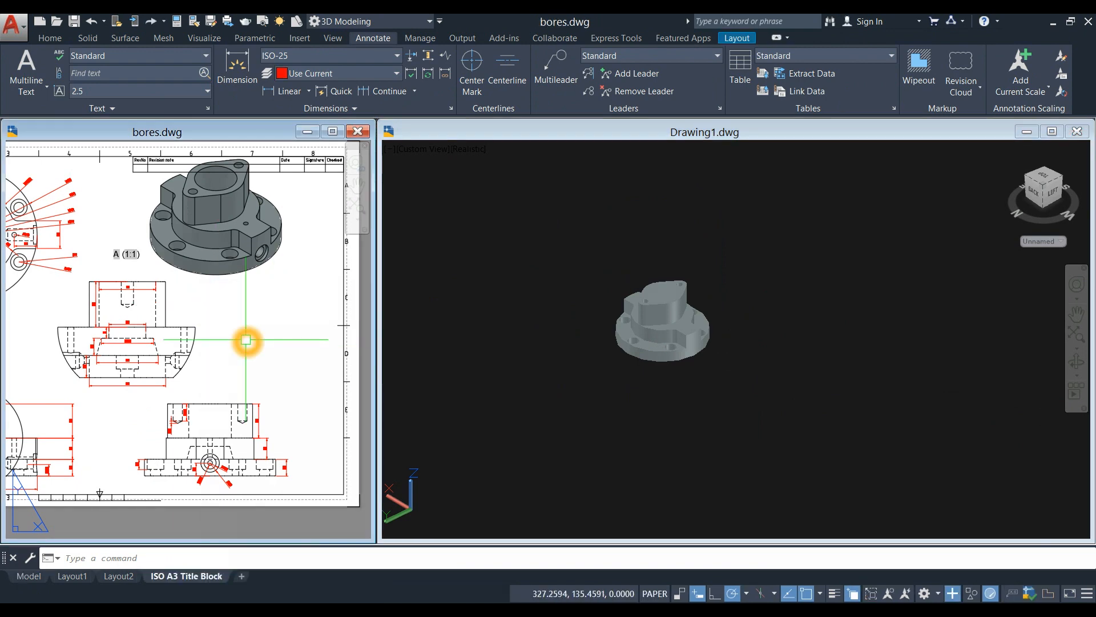
scroll(257, 332, up, 2)
middle_drag(256, 332, 350, 354)
scroll(228, 331, down, 2)
middle_drag(228, 331, 250, 286)
scroll(306, 342, down, 2)
key(Escape)
scroll(293, 343, up, 3)
scroll(237, 306, down, 2)
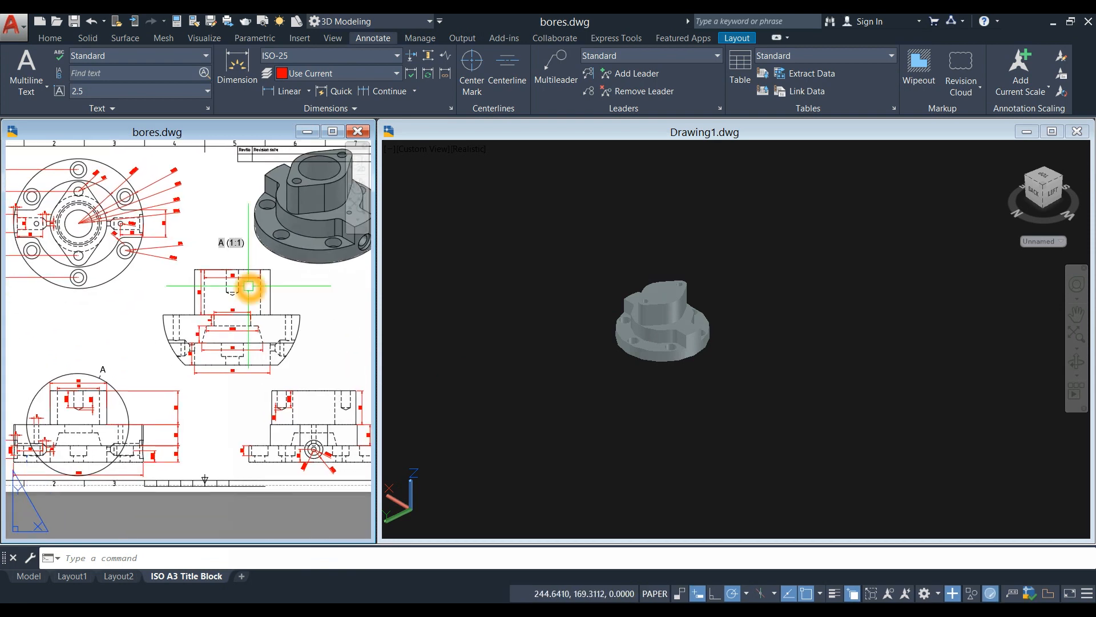
scroll(286, 312, up, 2)
middle_drag(284, 315, 329, 312)
scroll(261, 324, up, 2)
- Switch Drawing1.dwg back to the SW Isometric view
click(648, 381)
scroll(660, 334, up, 3)
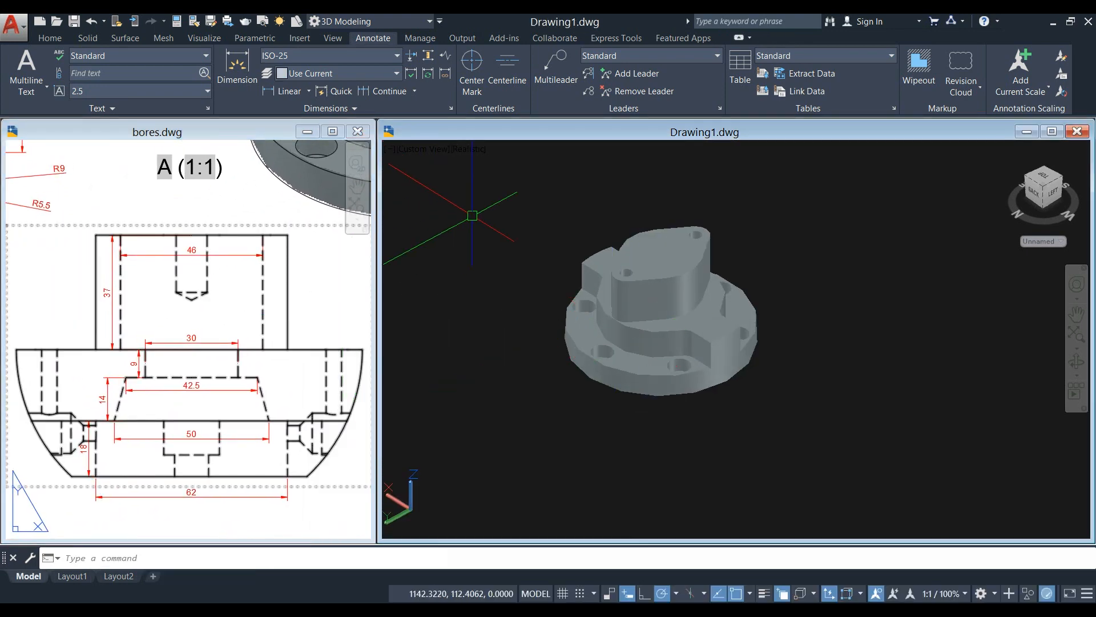
click(434, 149)
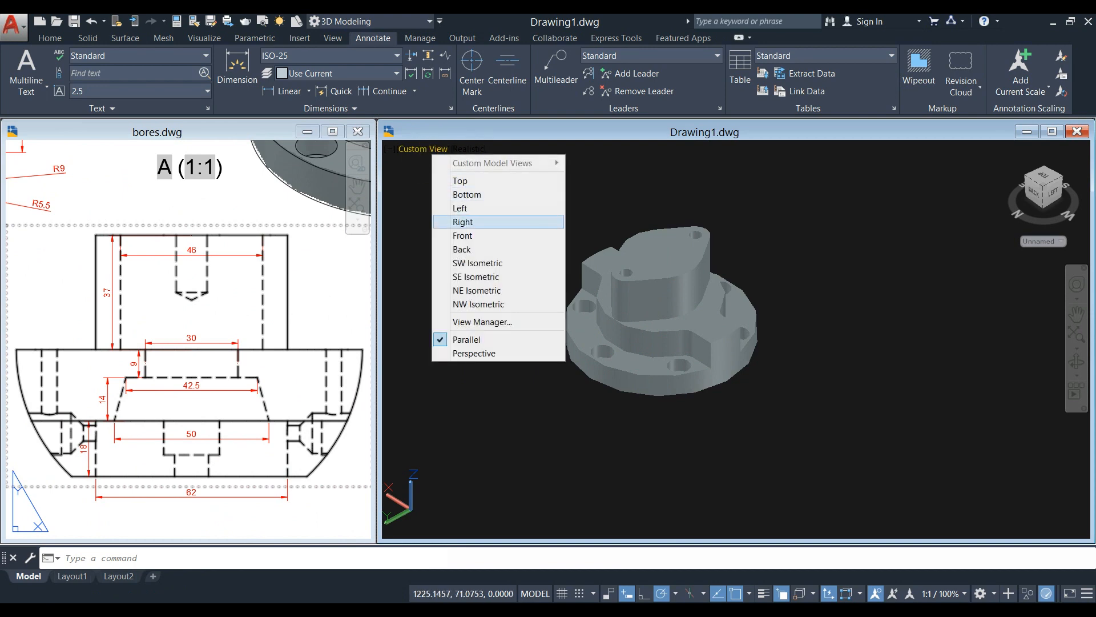
click(474, 263)
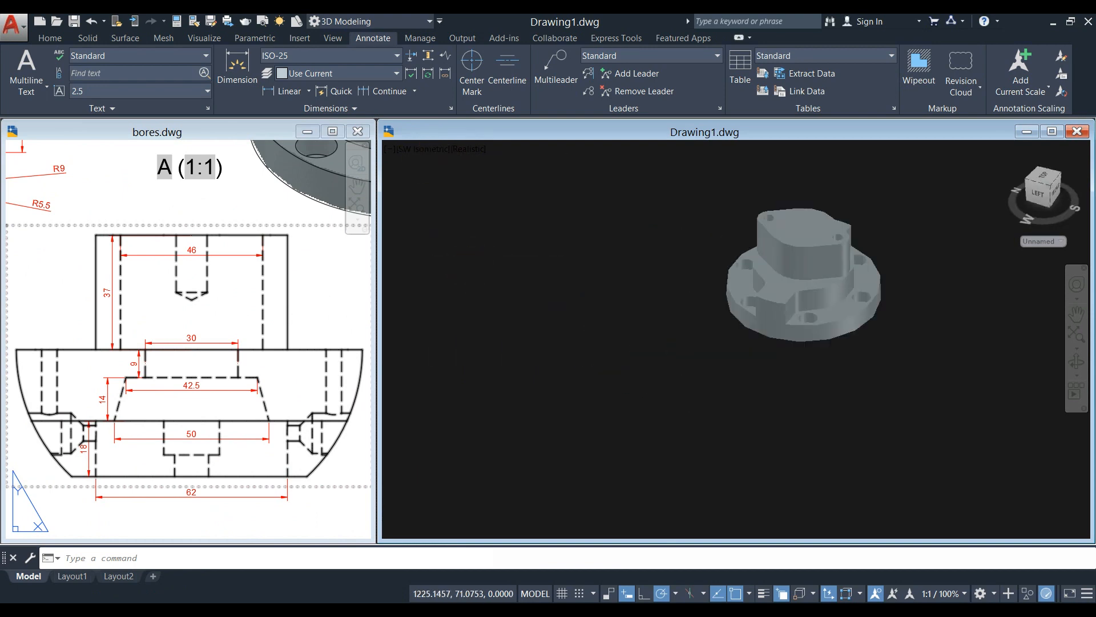
- Draw a circle with a diameter of 46 mm in the empty space beside the model
middle_drag(649, 304, 617, 359)
click(597, 293)
click(628, 292)
text(c)
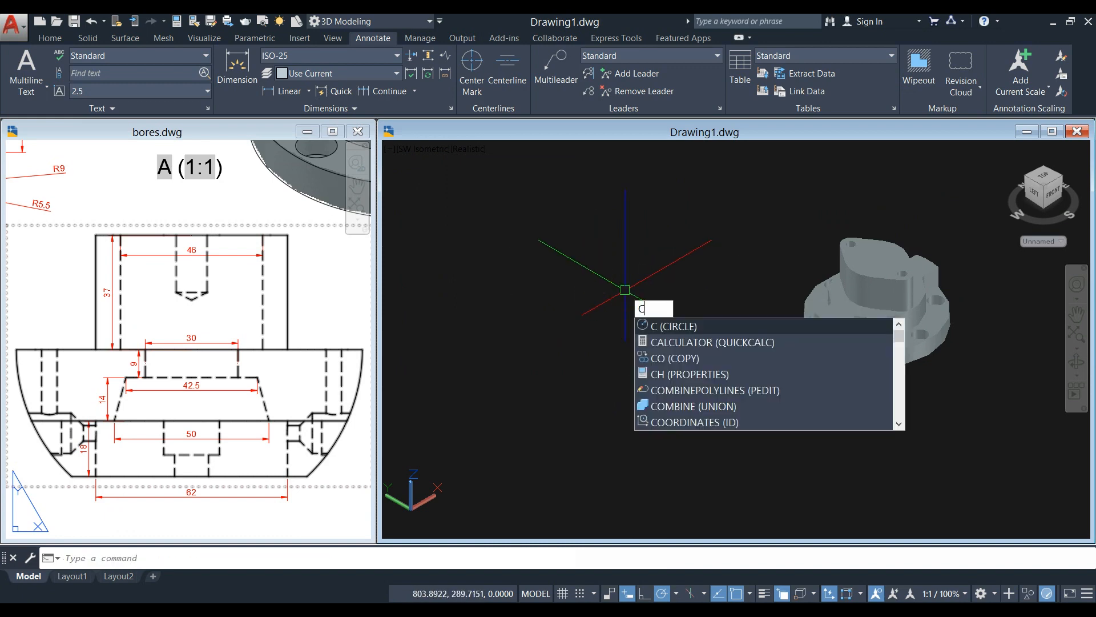
key(Return)
click(540, 300)
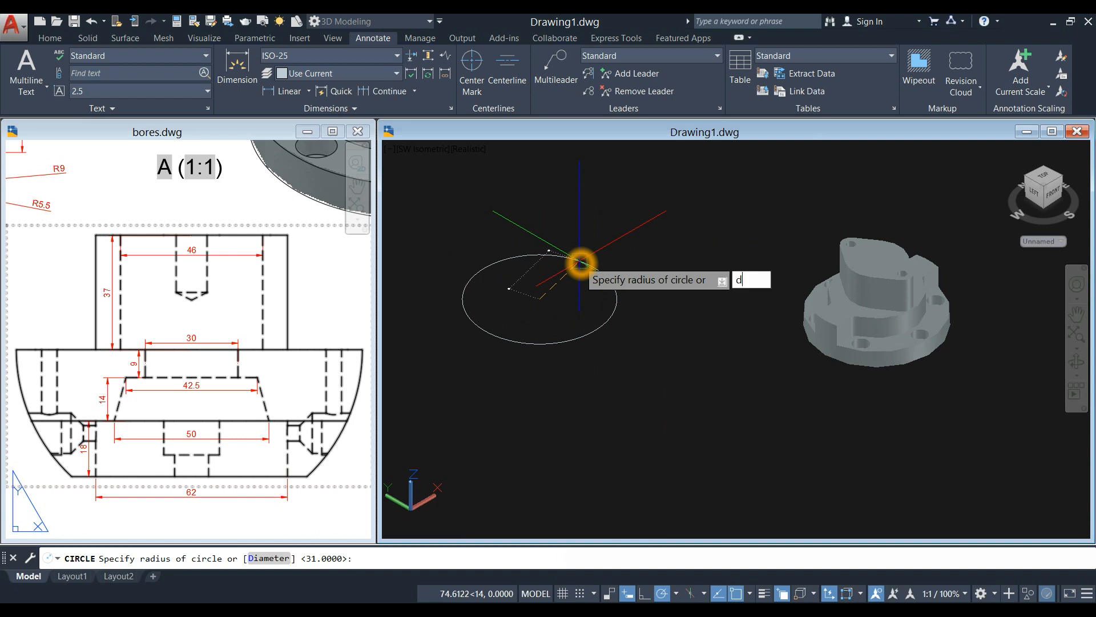
key(Return)
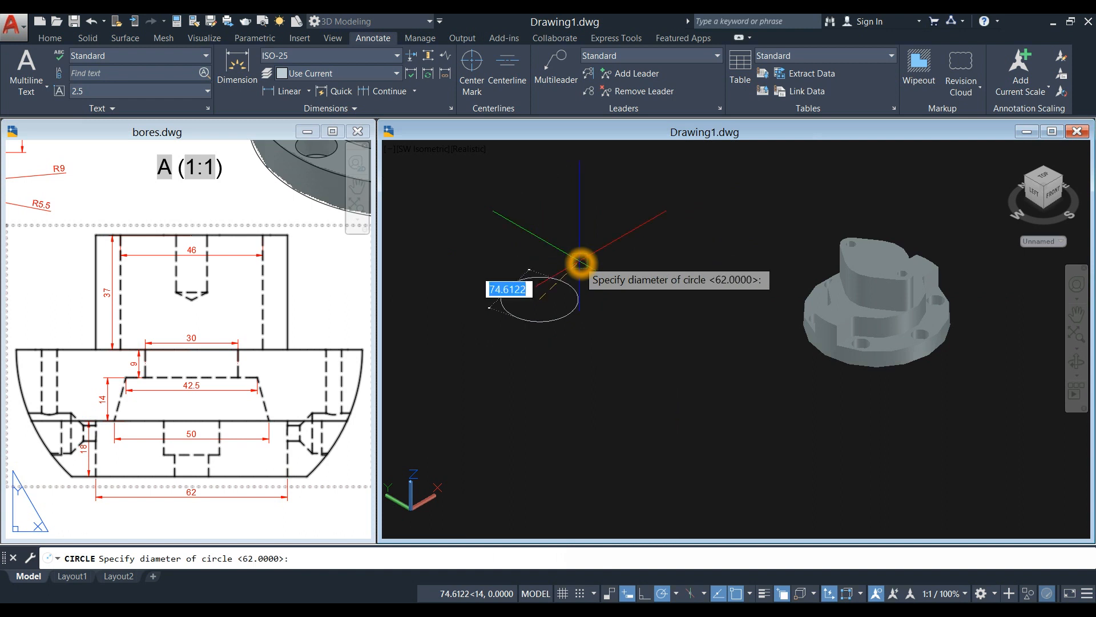
key(Return)
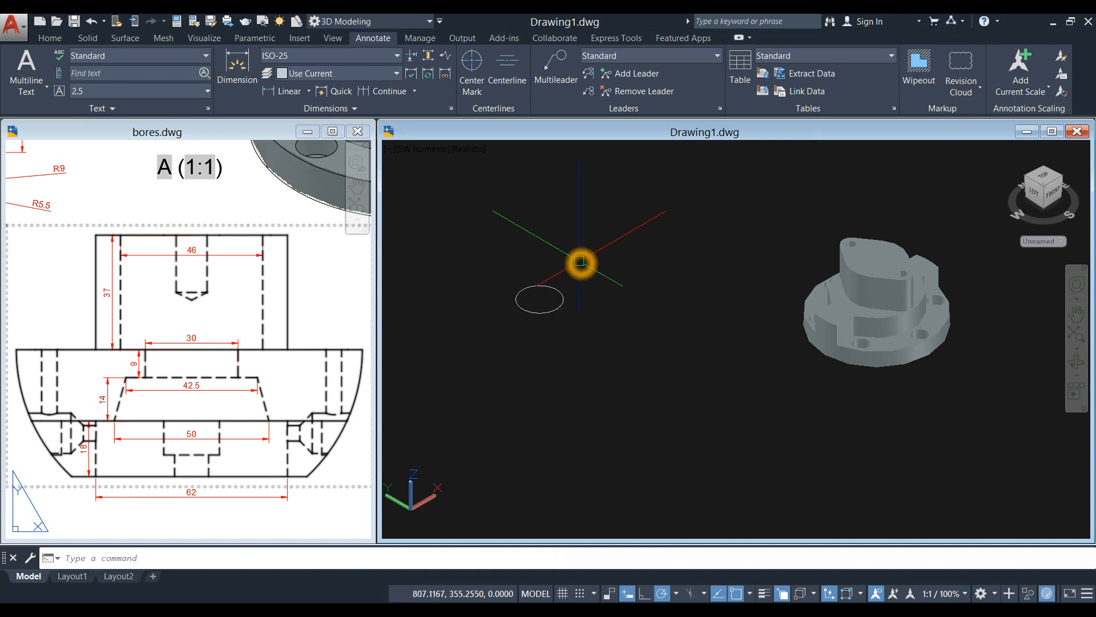
- Extrude the 46 mm circle 37 mm downward, using the bore depth from the section view
click(245, 299)
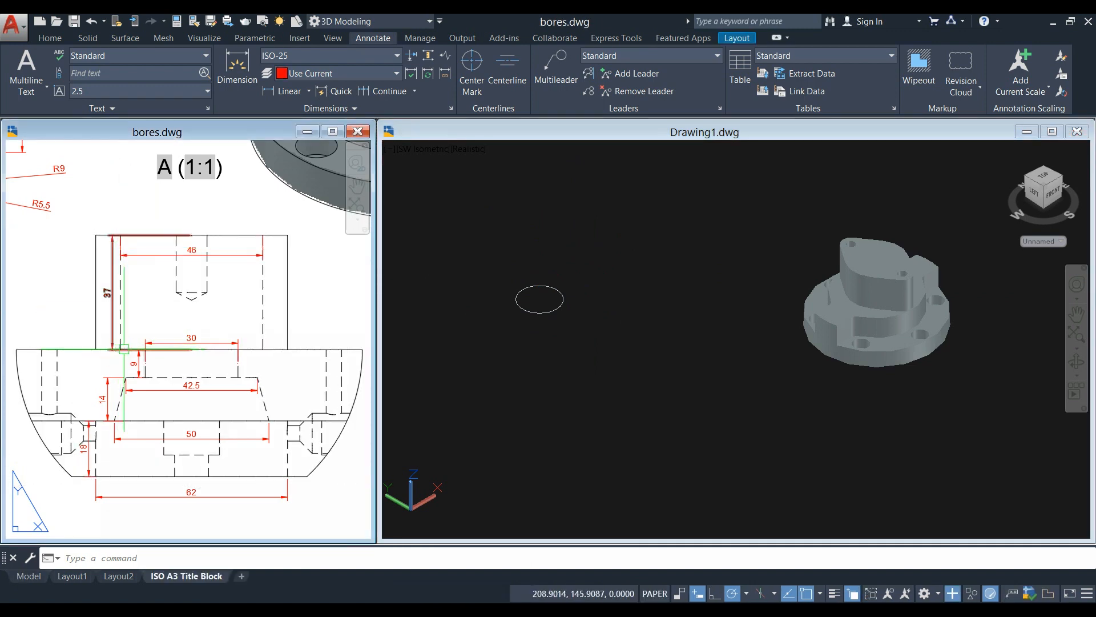
scroll(127, 348, up, 3)
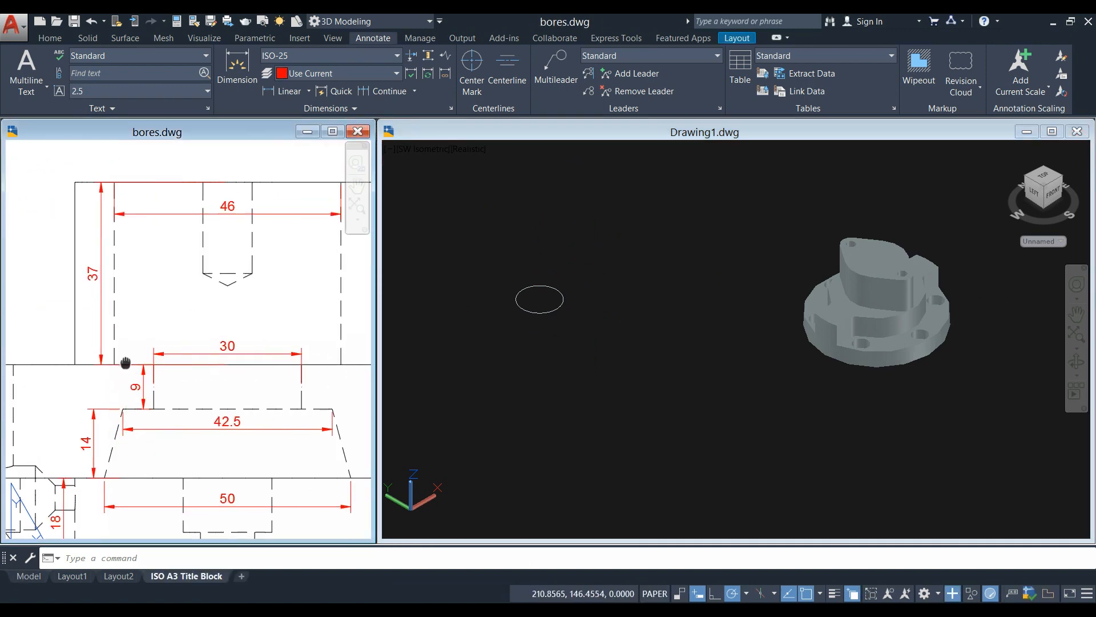
click(619, 379)
scroll(561, 295, up, 1)
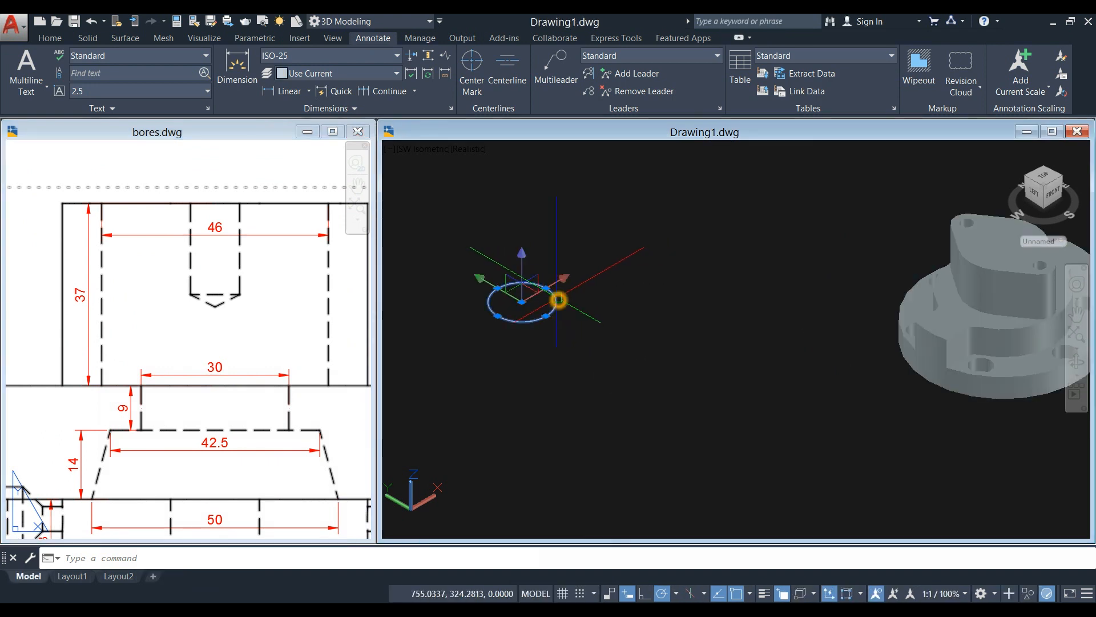
click(50, 38)
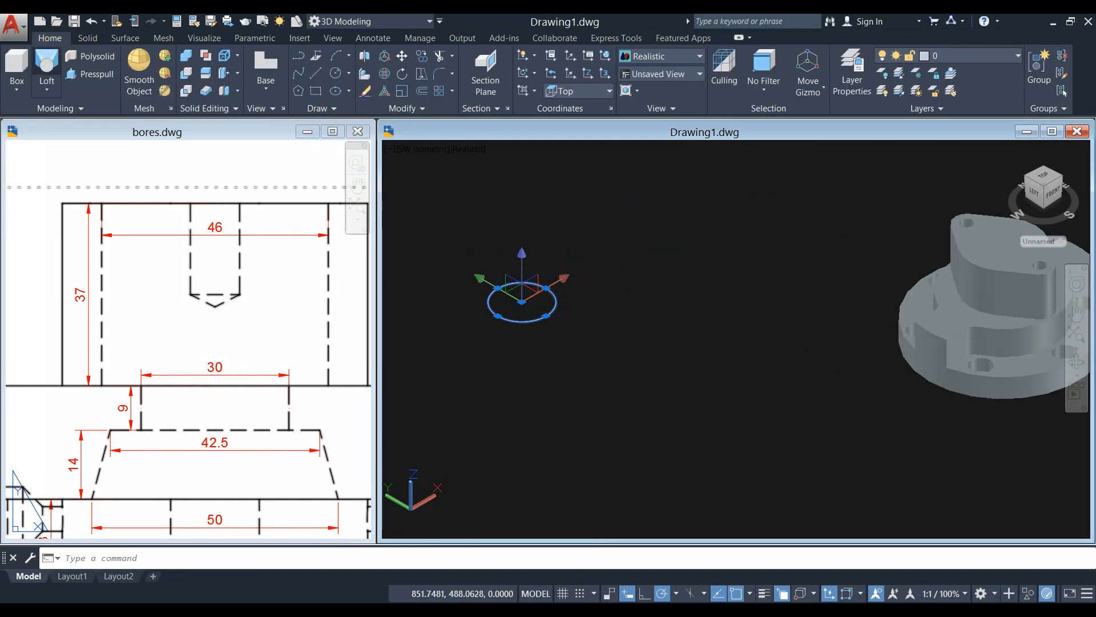
click(52, 93)
click(52, 114)
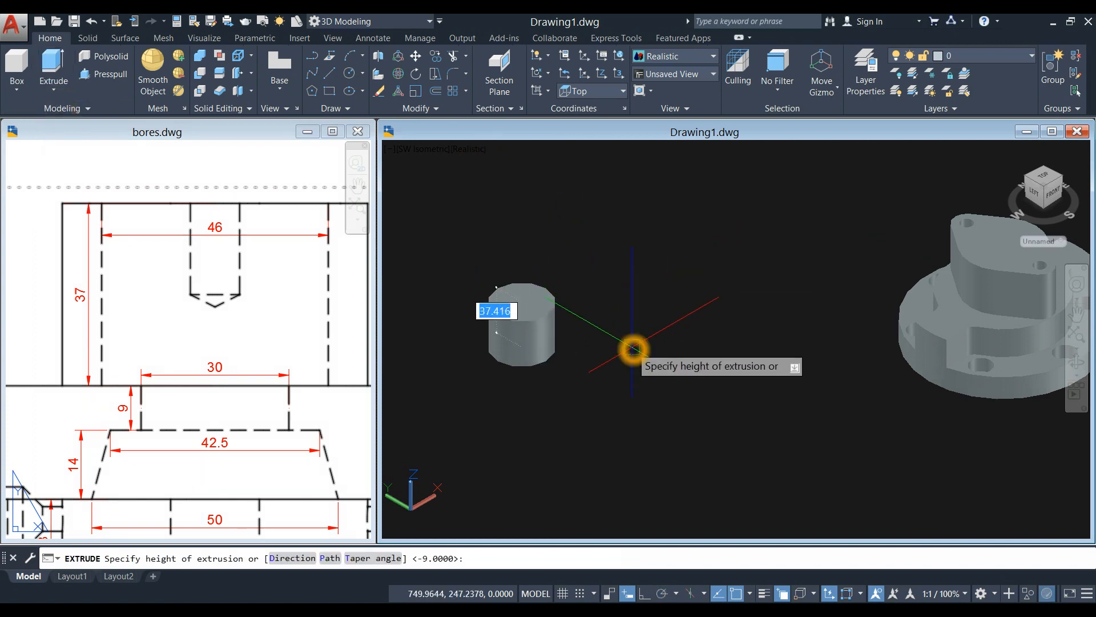
text(3)
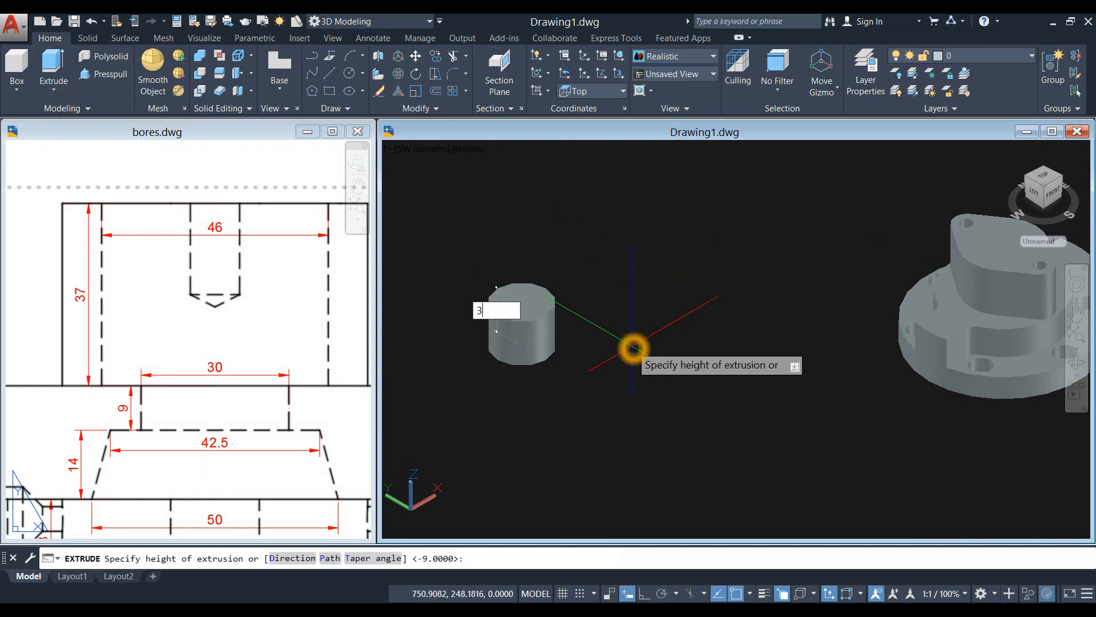
text(7)
click(634, 348)
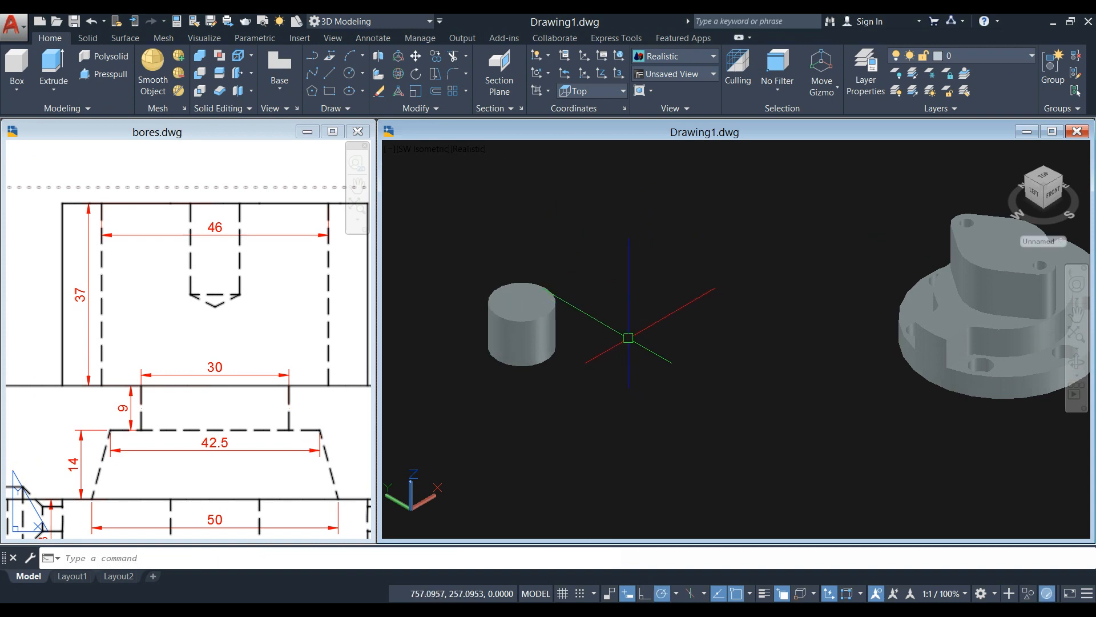
- Draw a circle with a diameter of 30 mm centered on the bottom face of the cylinder
shift+middle_drag(622, 349, 668, 250)
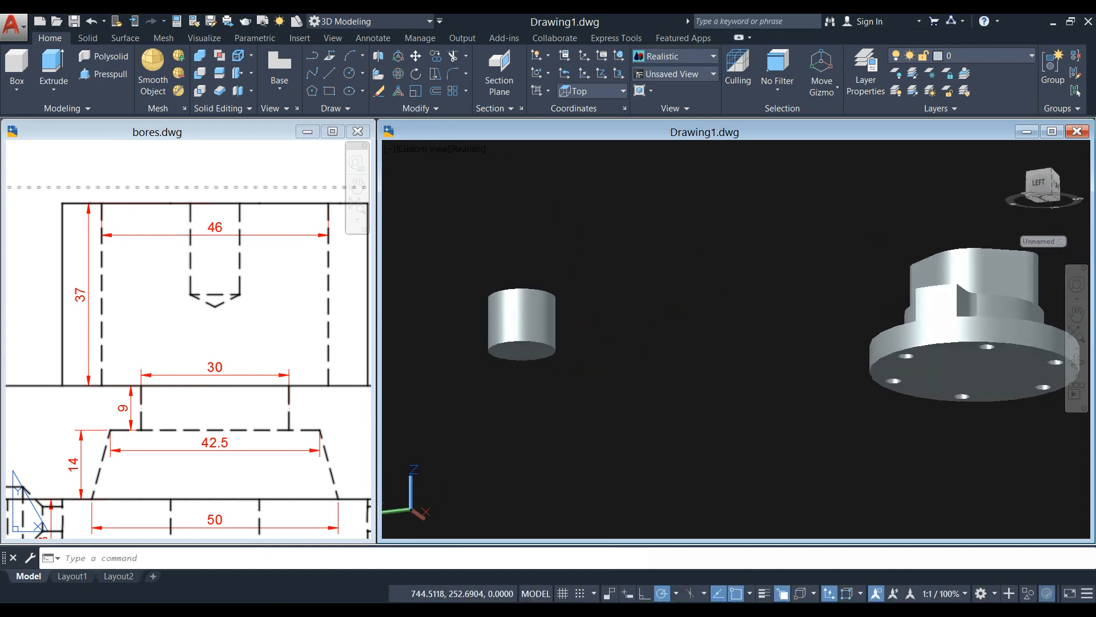
scroll(505, 368, up, 2)
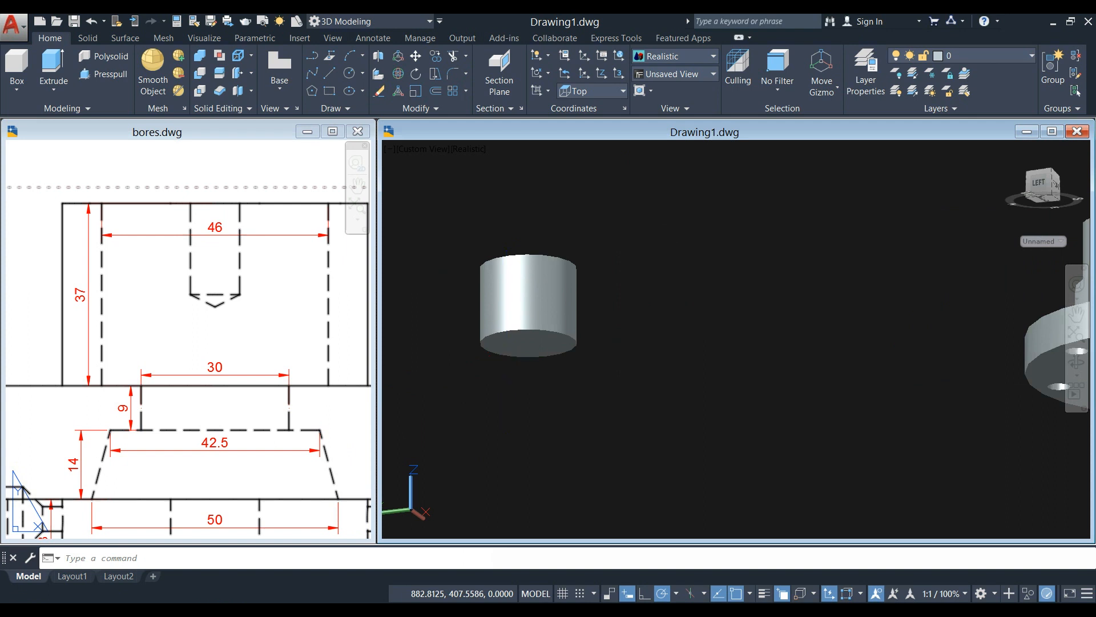
click(602, 385)
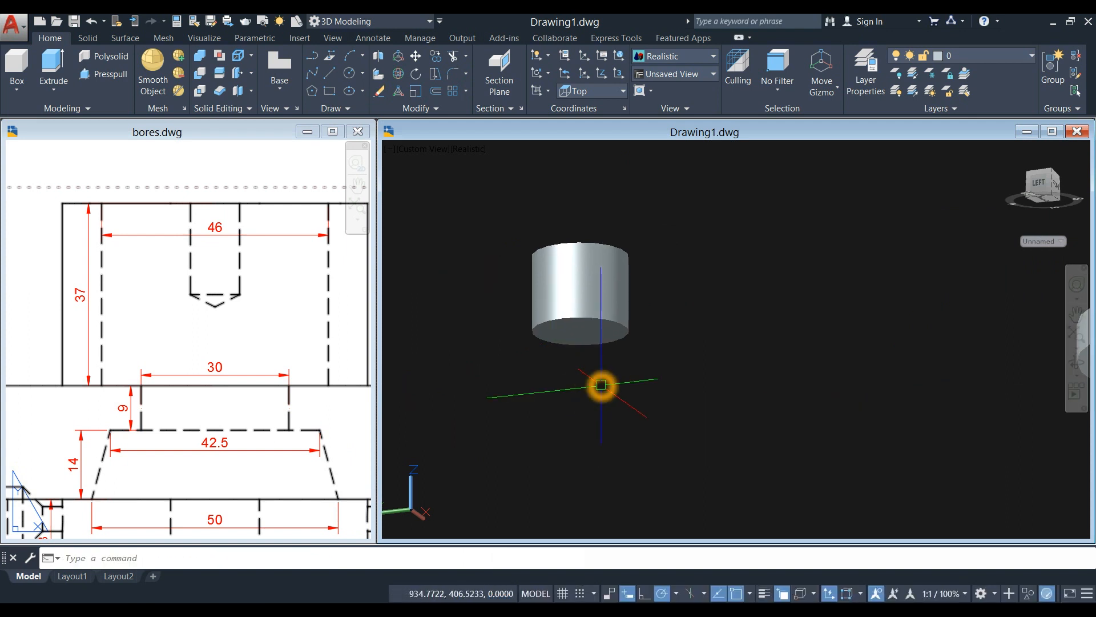
text(c)
key(Return)
scroll(601, 367, up, 2)
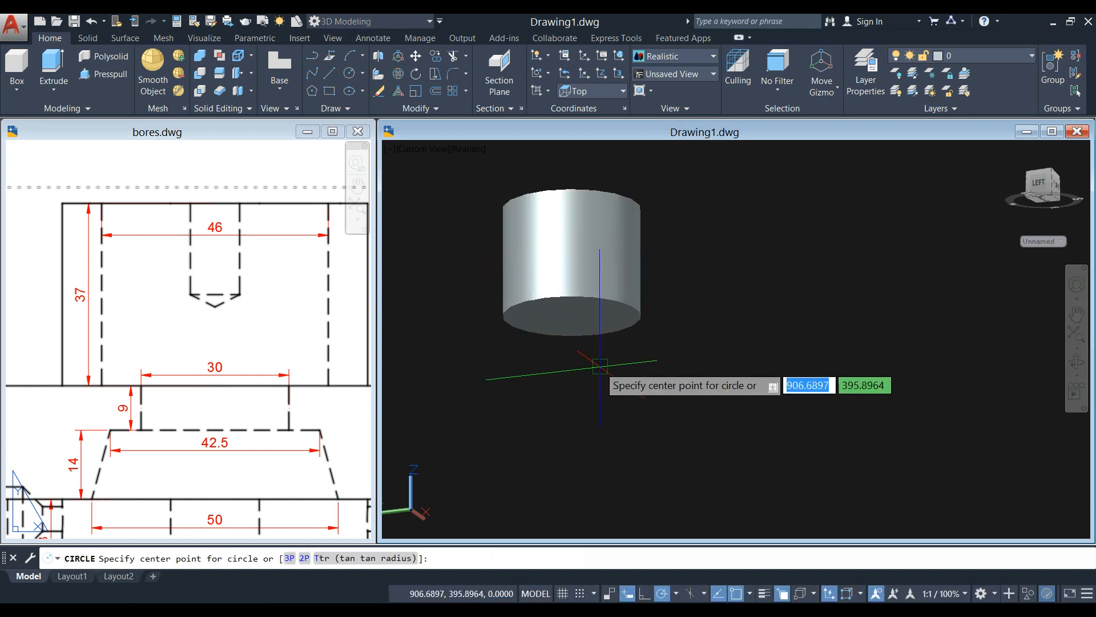
shift+middle_drag(601, 368, 596, 354)
scroll(591, 354, up, 2)
click(588, 350)
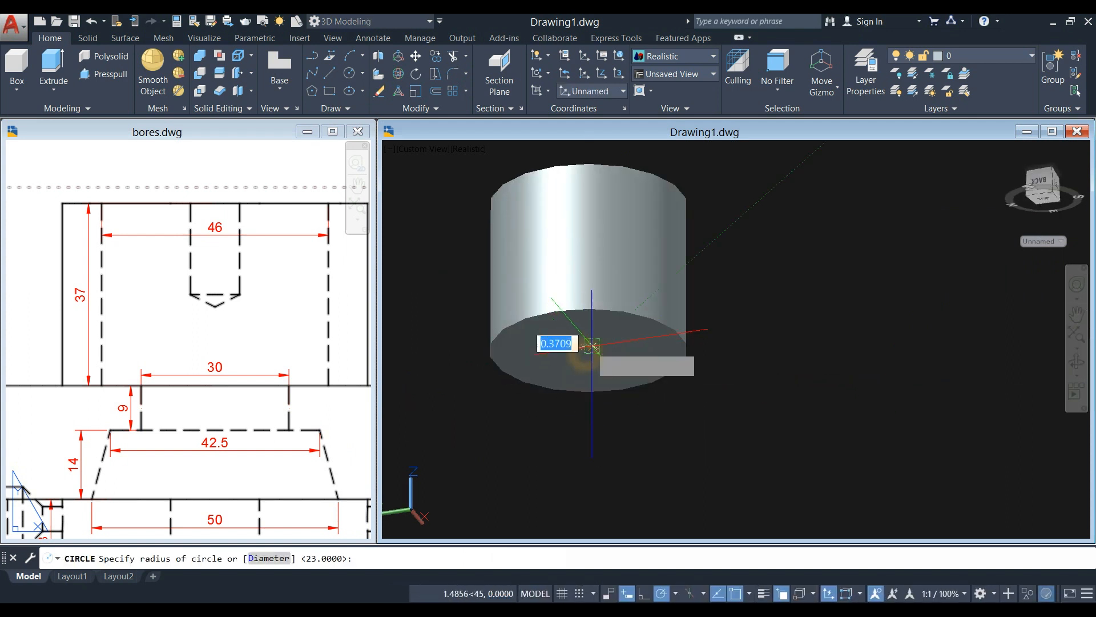
click(677, 275)
key(Return)
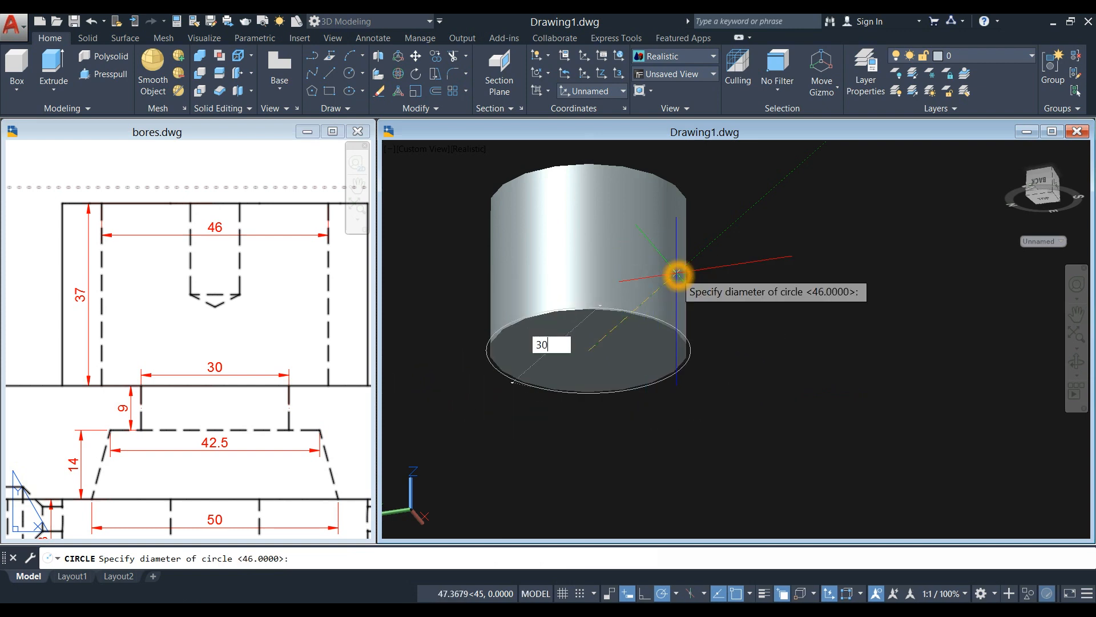
- Finish the circle centred on the large cylinder's lower face with a diameter of 30
text(30)
key(Return)
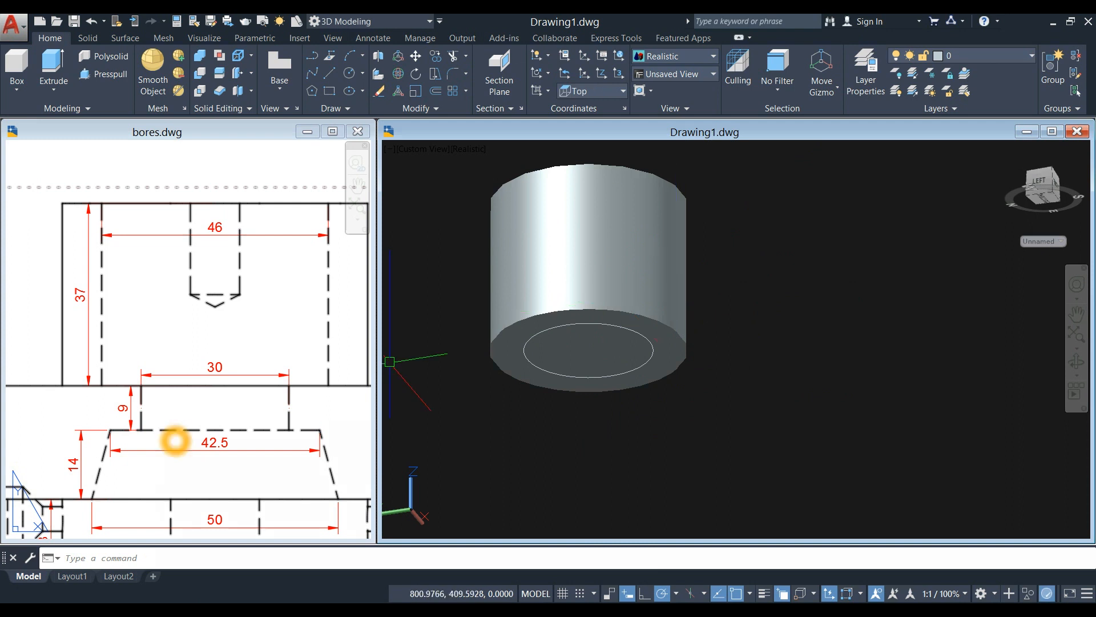
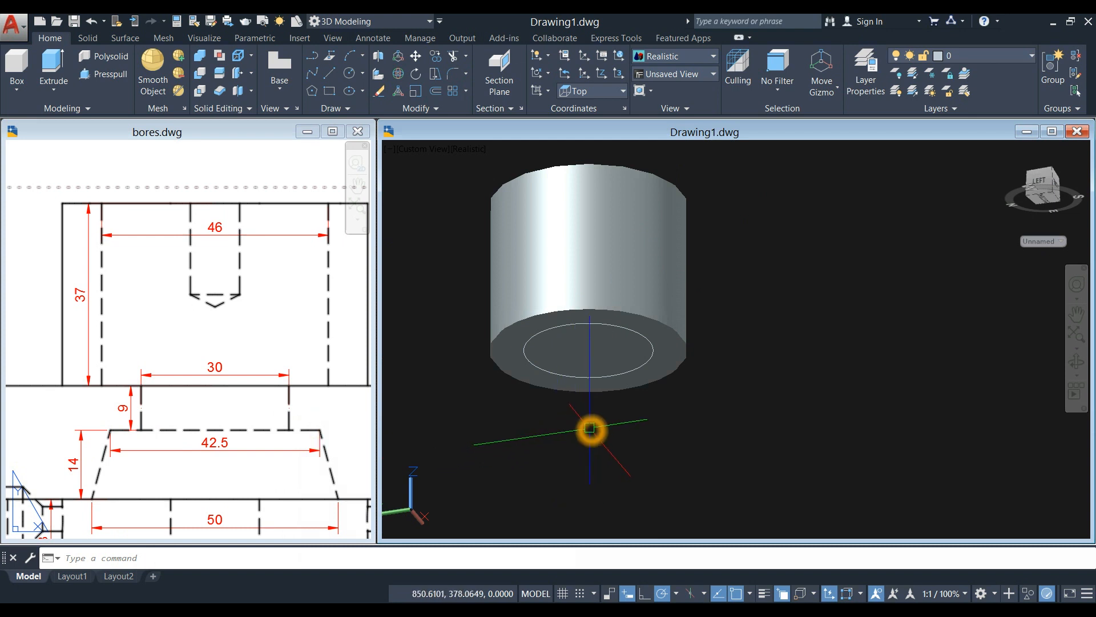
text(c)
key(Return)
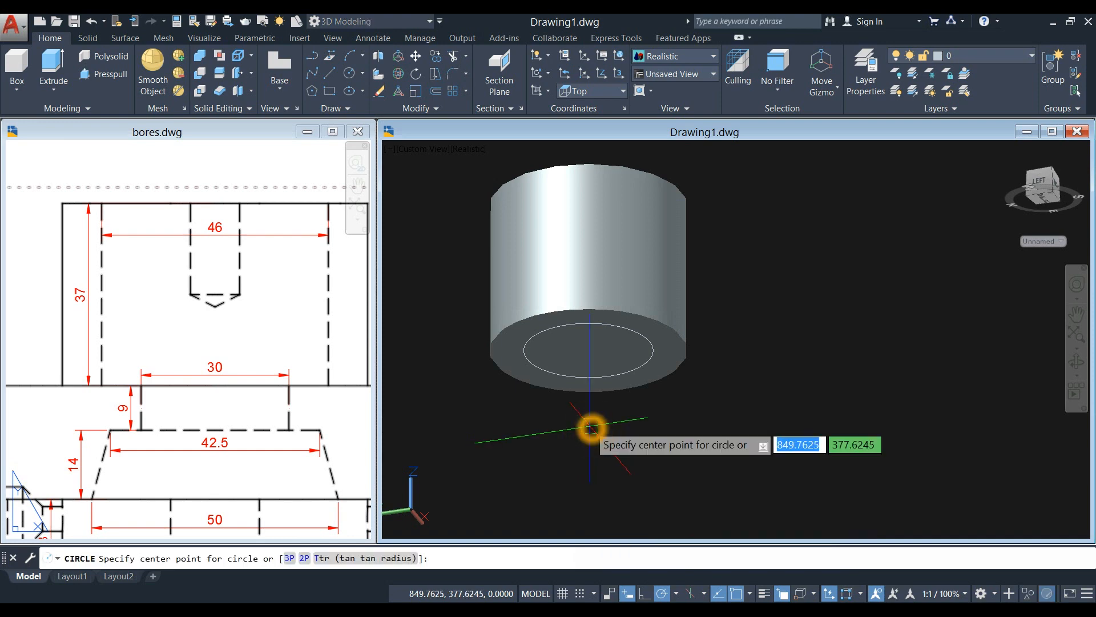
key(Escape)
- Extrude the circle on the large cylinder's lower face downward by 9 units
click(631, 333)
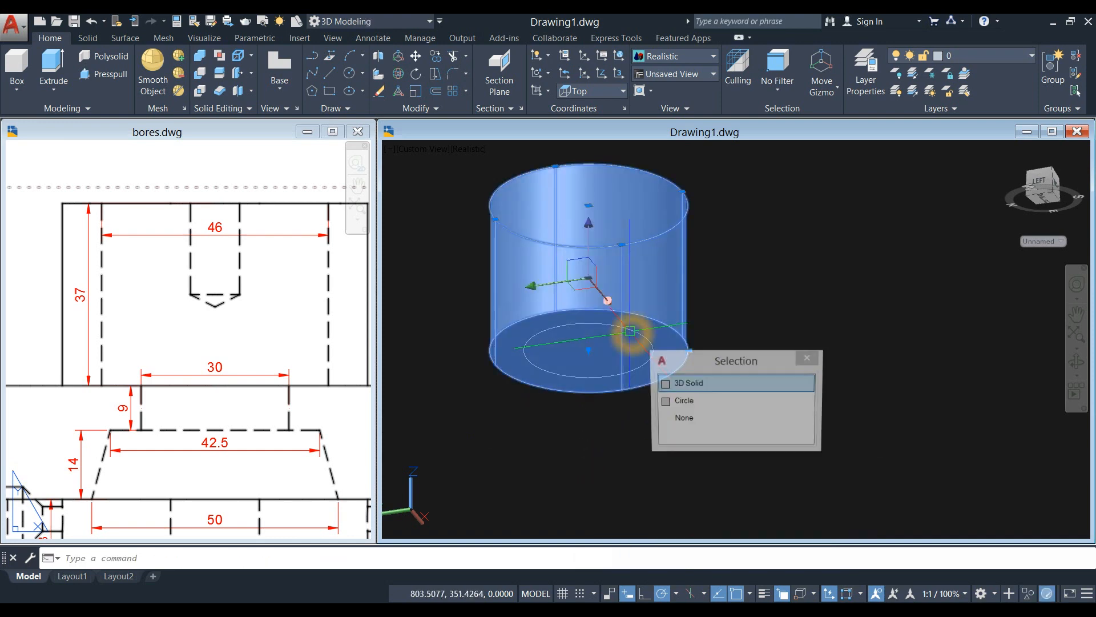
click(683, 402)
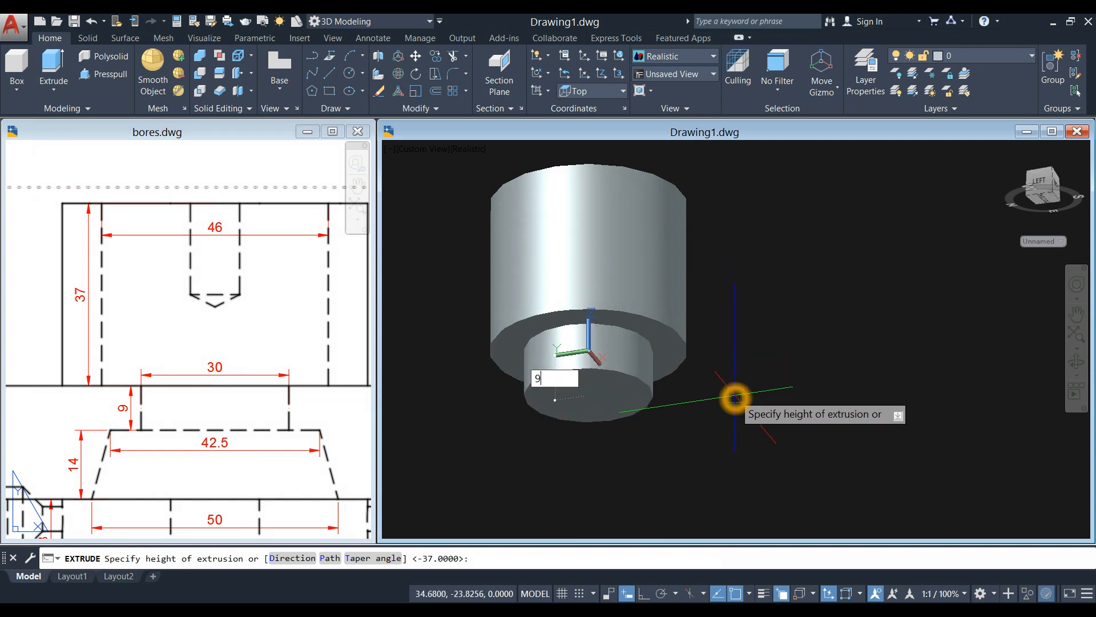
key(Return)
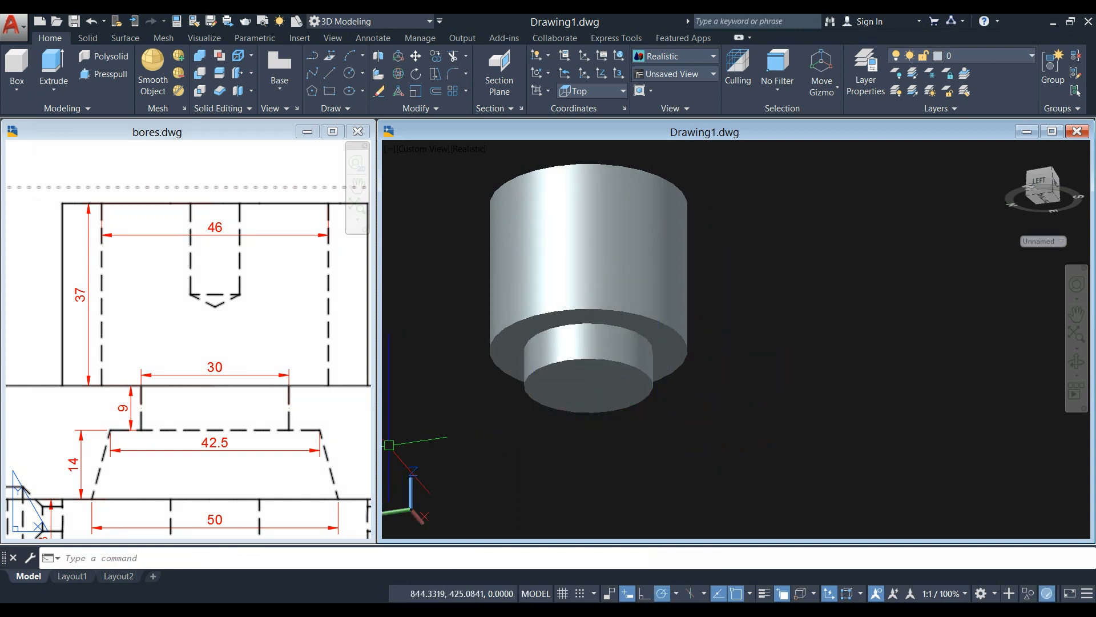
- Draw a circle of diameter 42.5 centred on the lower face of the small cylinder
click(250, 448)
middle_drag(249, 433, 244, 362)
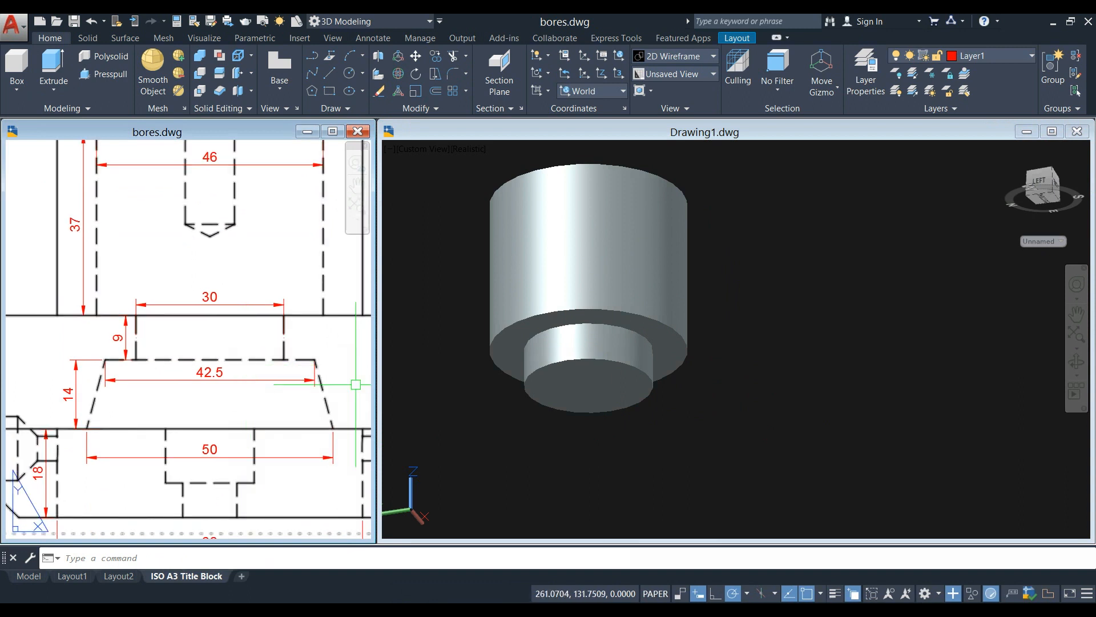
click(650, 431)
key(Return)
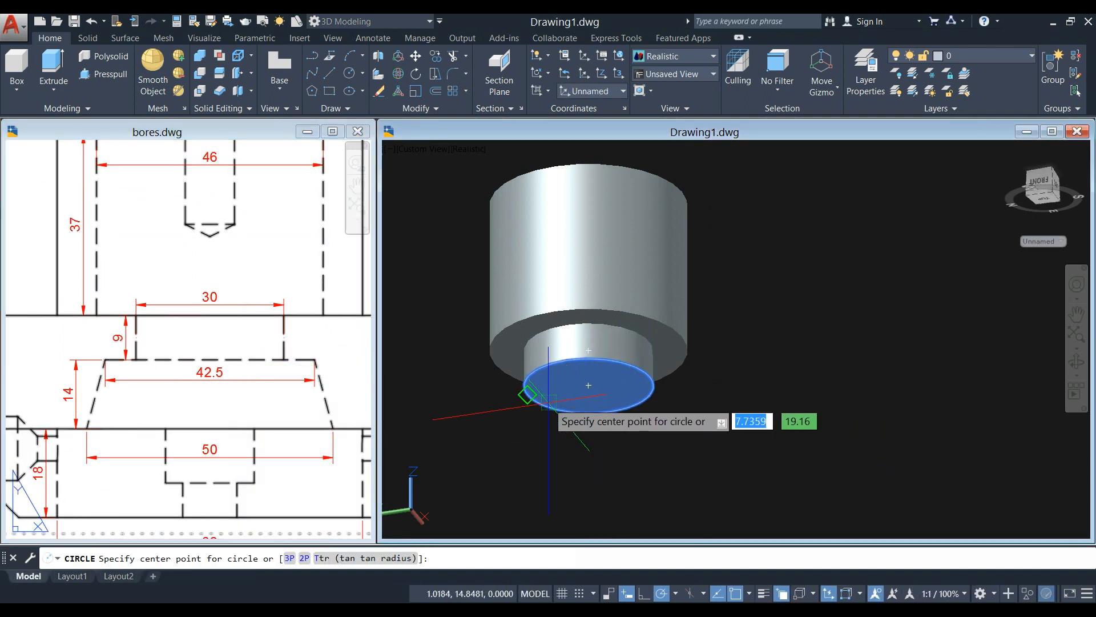
scroll(597, 388, up, 5)
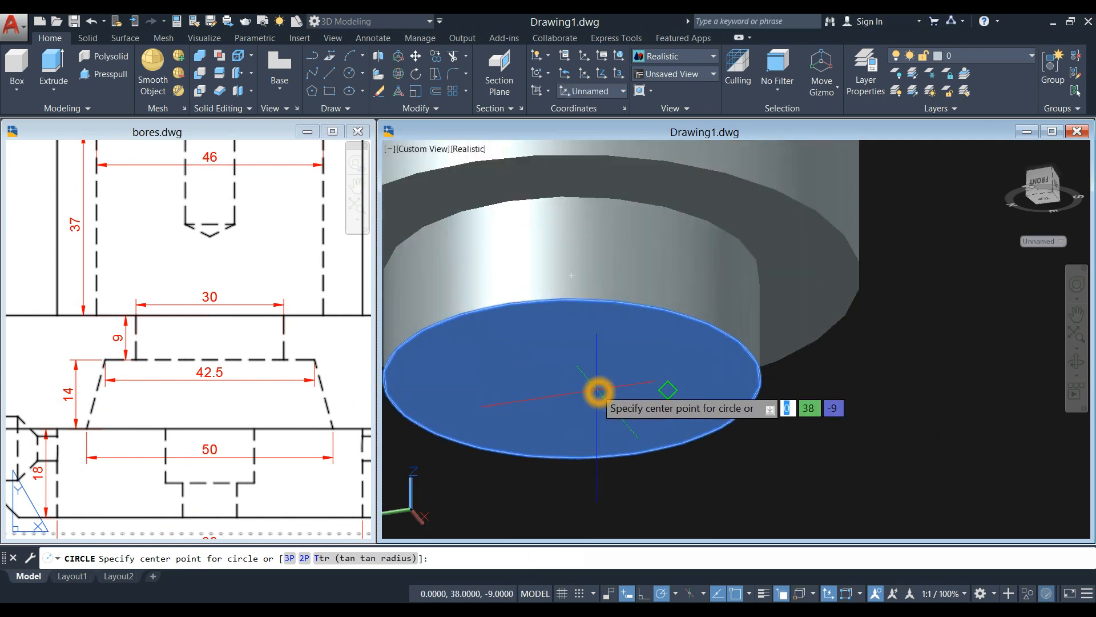
shift+right_click(597, 388)
click(633, 224)
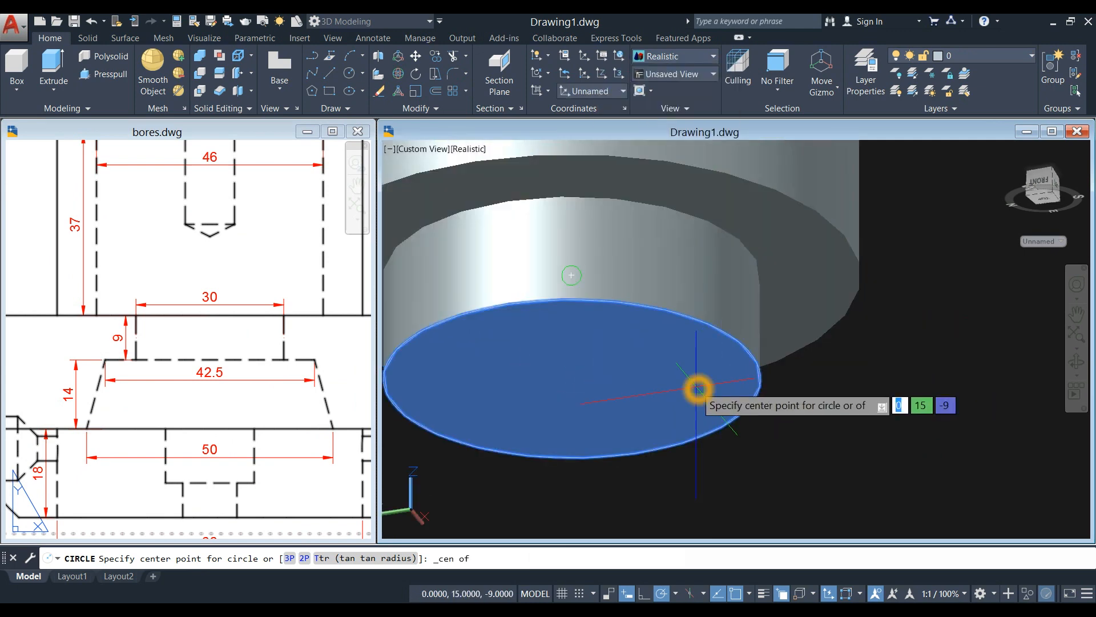
click(695, 437)
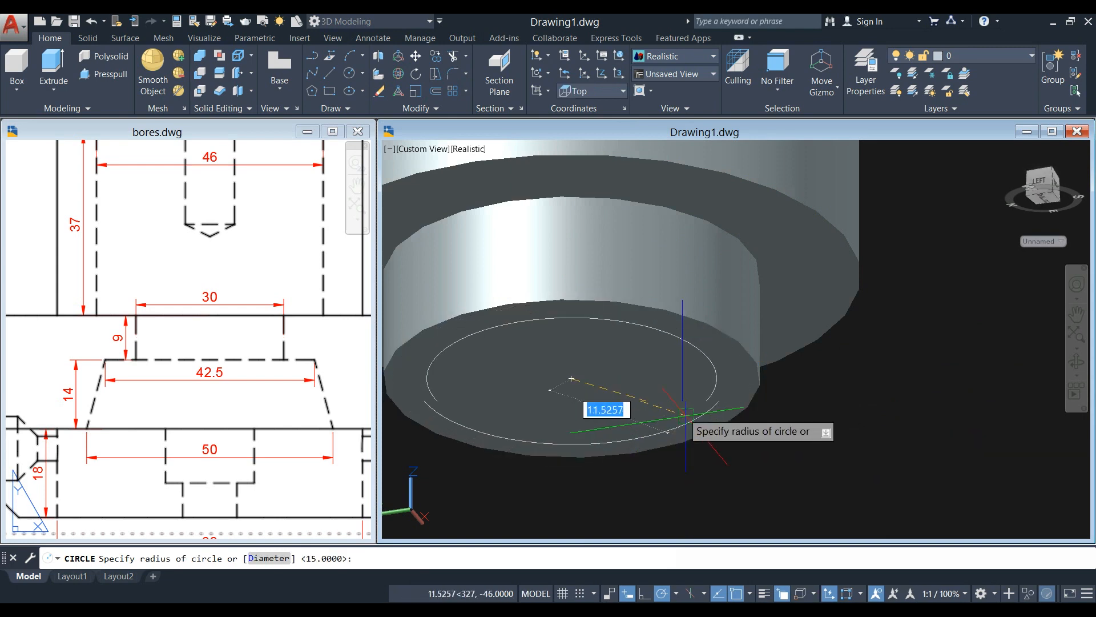
middle_drag(682, 411, 707, 382)
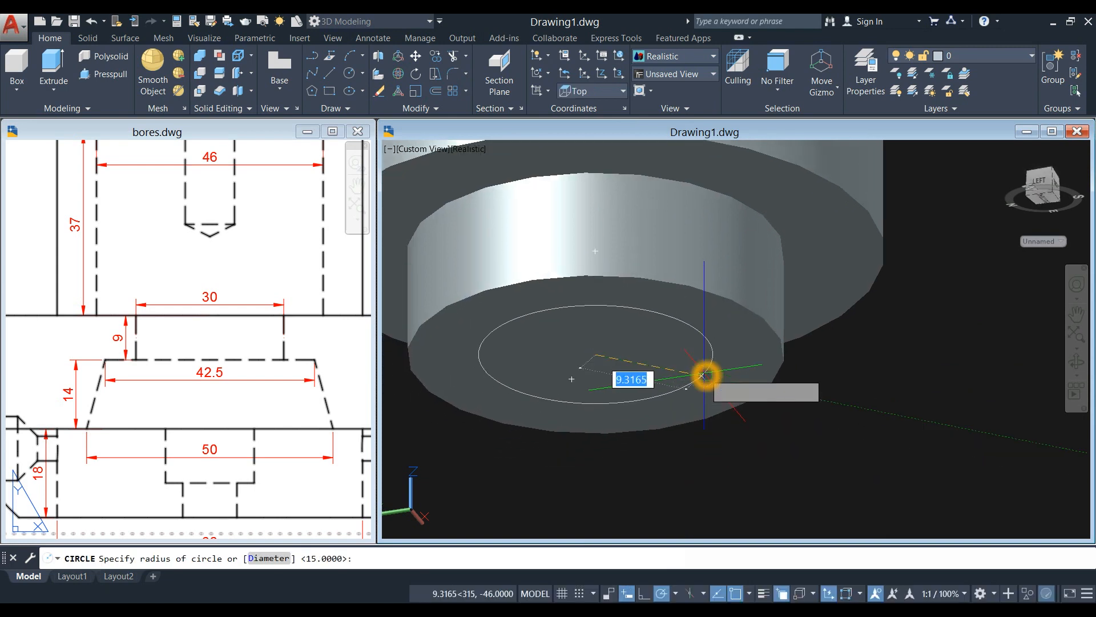
scroll(704, 376, down, 3)
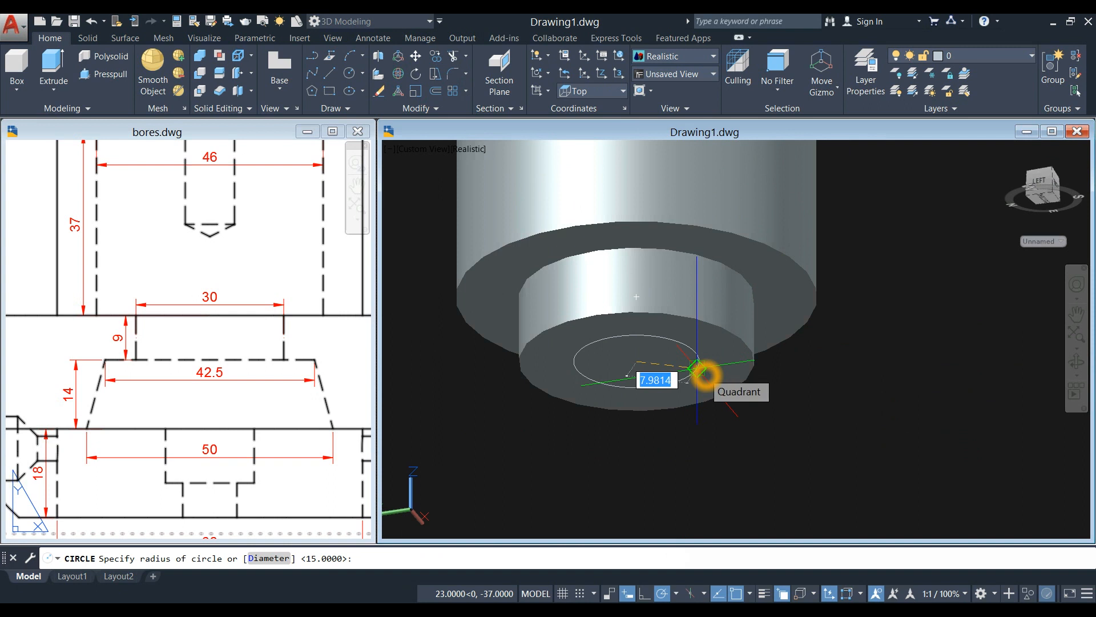
text(d)
key(Return)
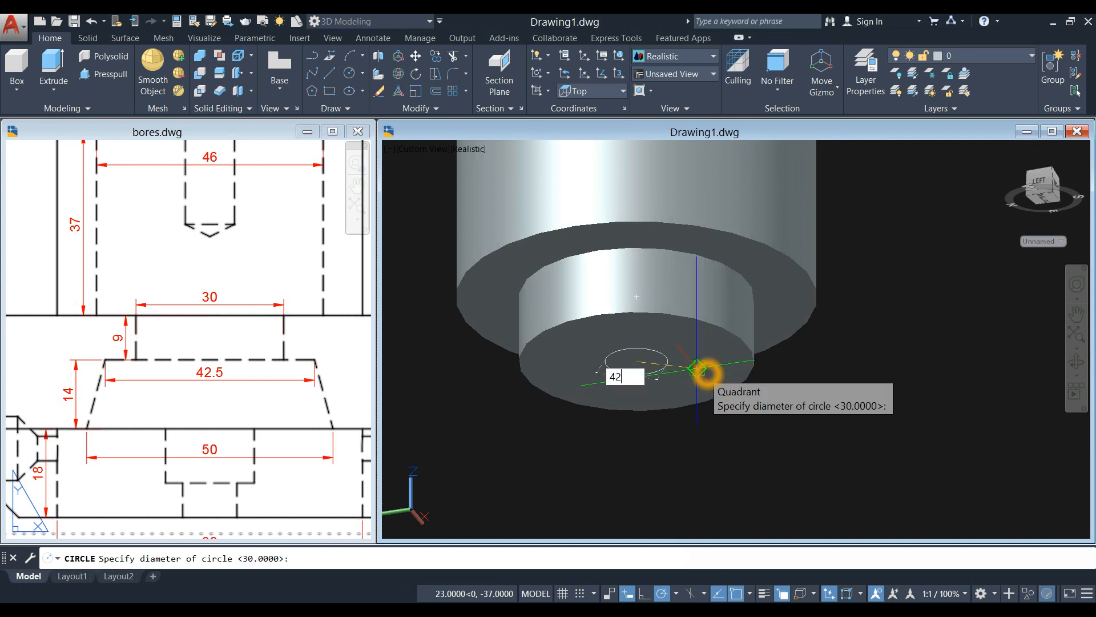
key(Return)
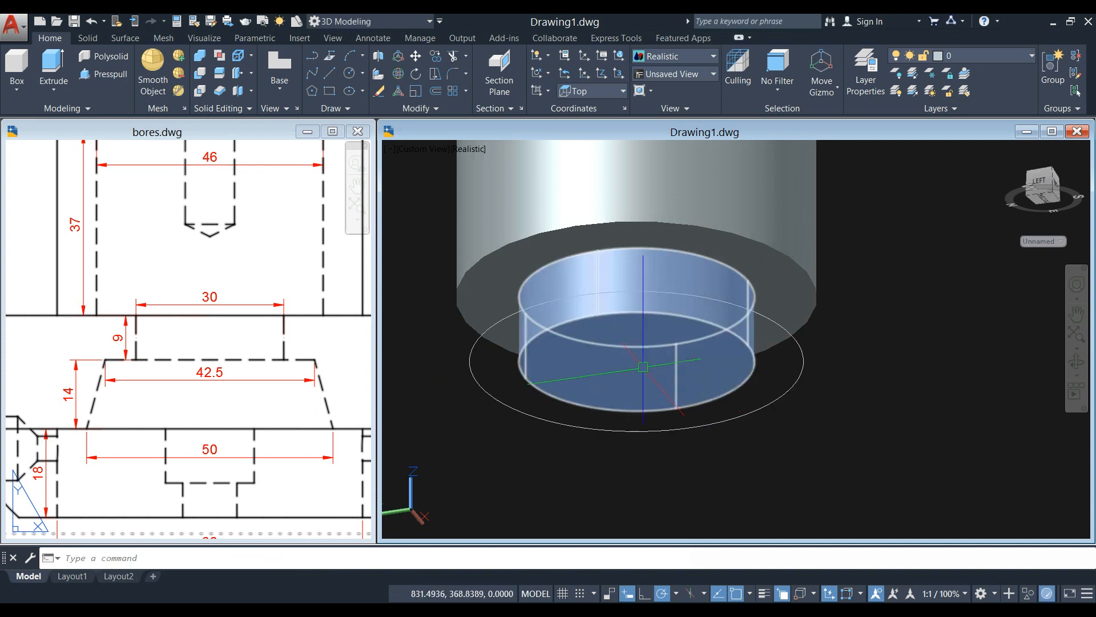
- Draw a second circle of diameter 50 centred on the small cylinder's lower face, concentric with the 42.5 circle
click(271, 423)
click(85, 430)
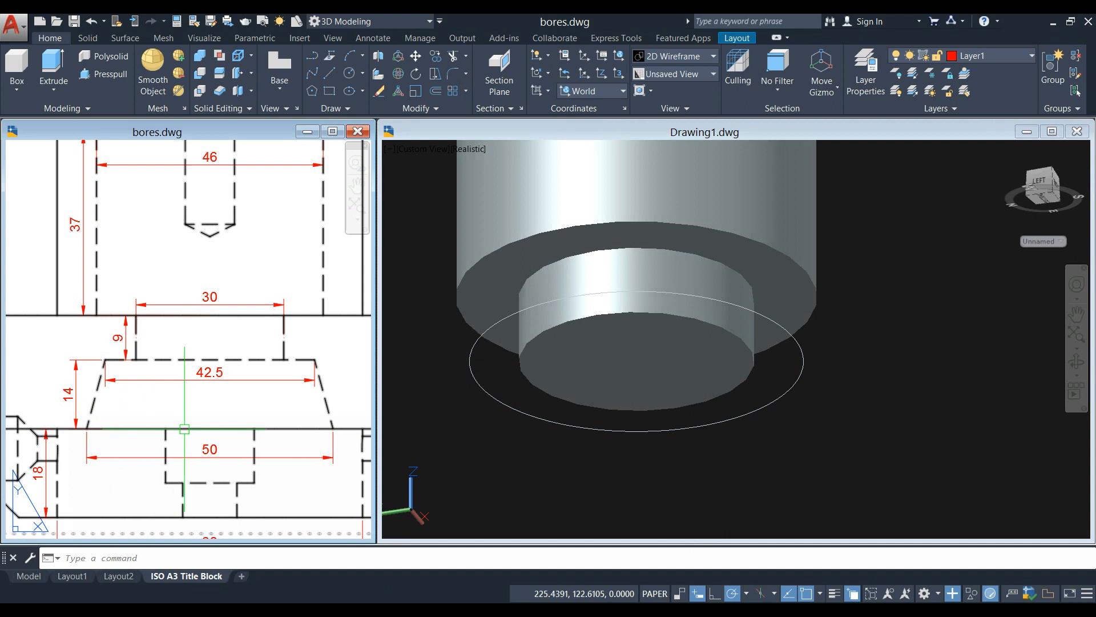
click(641, 457)
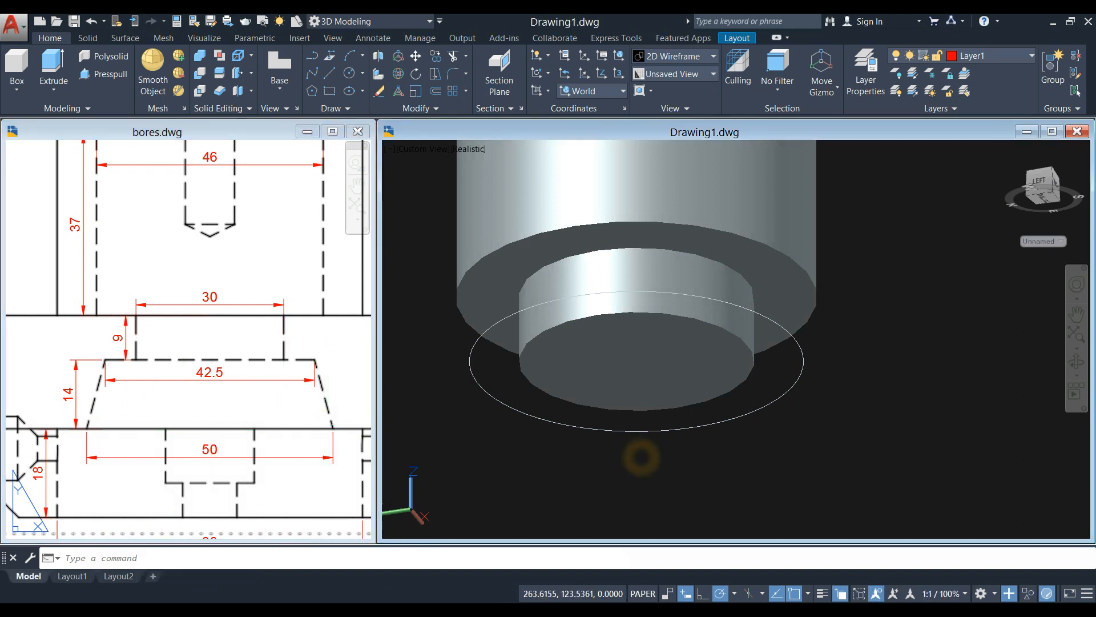
key(Return)
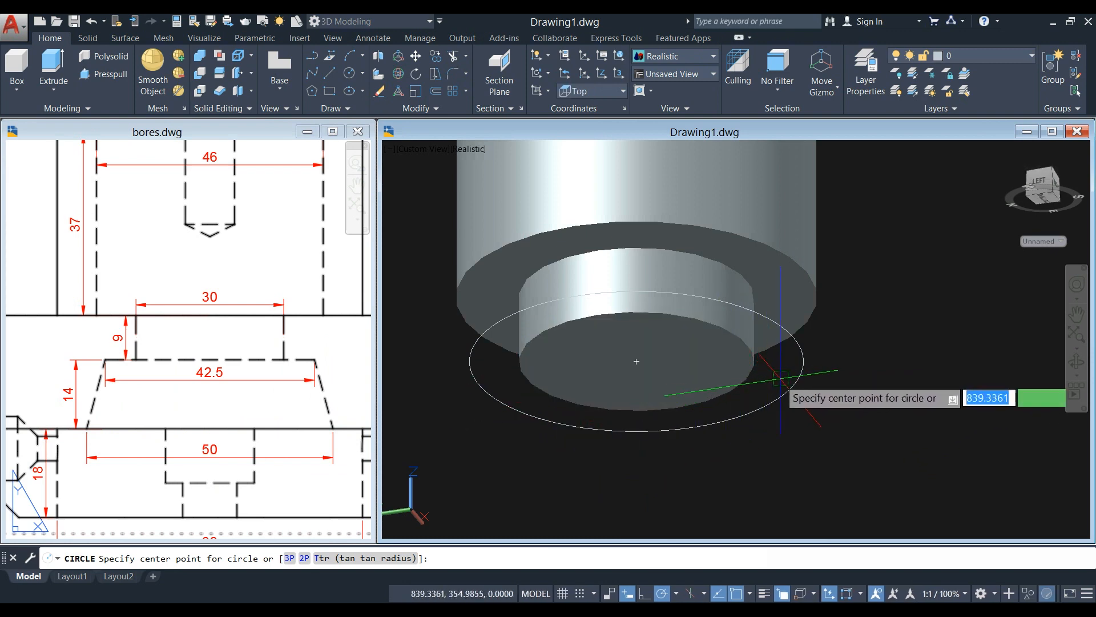
shift+right_click(665, 365)
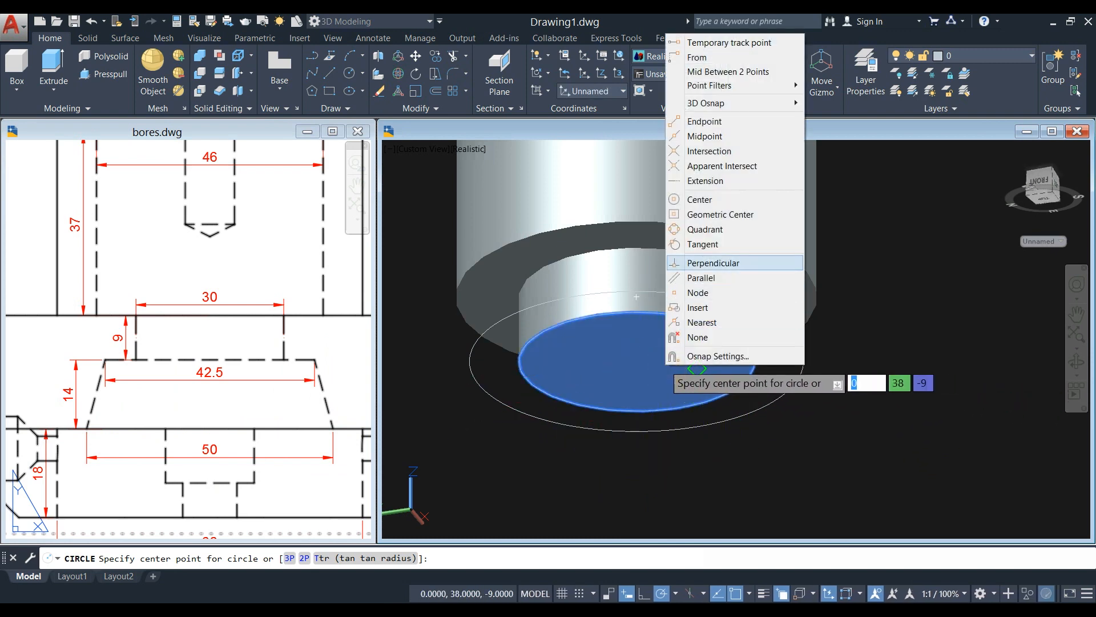
click(699, 199)
click(637, 361)
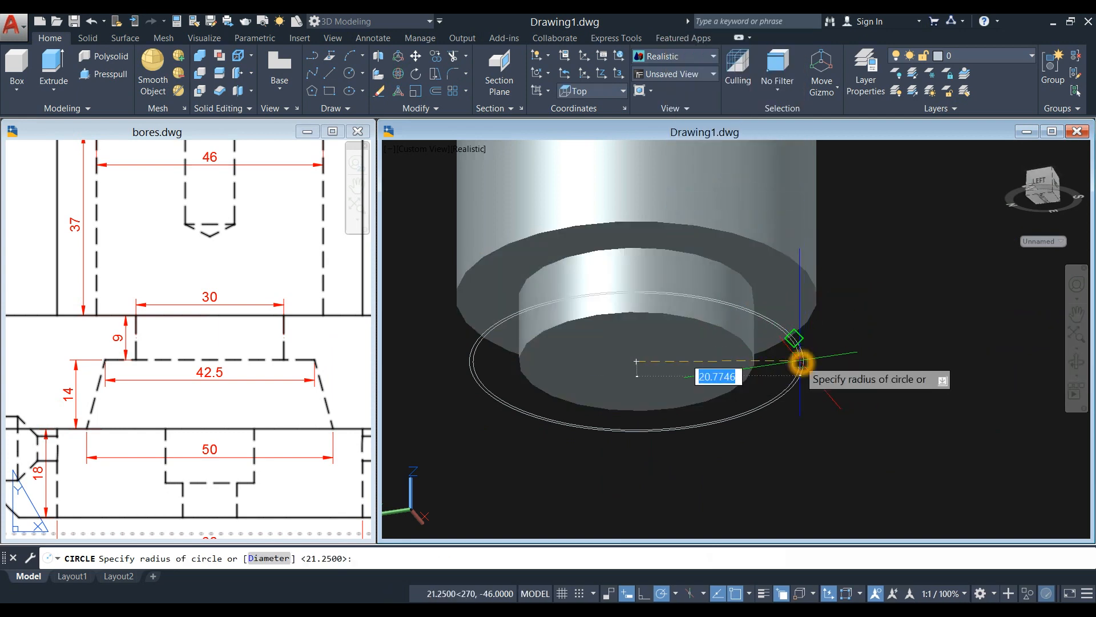
click(839, 331)
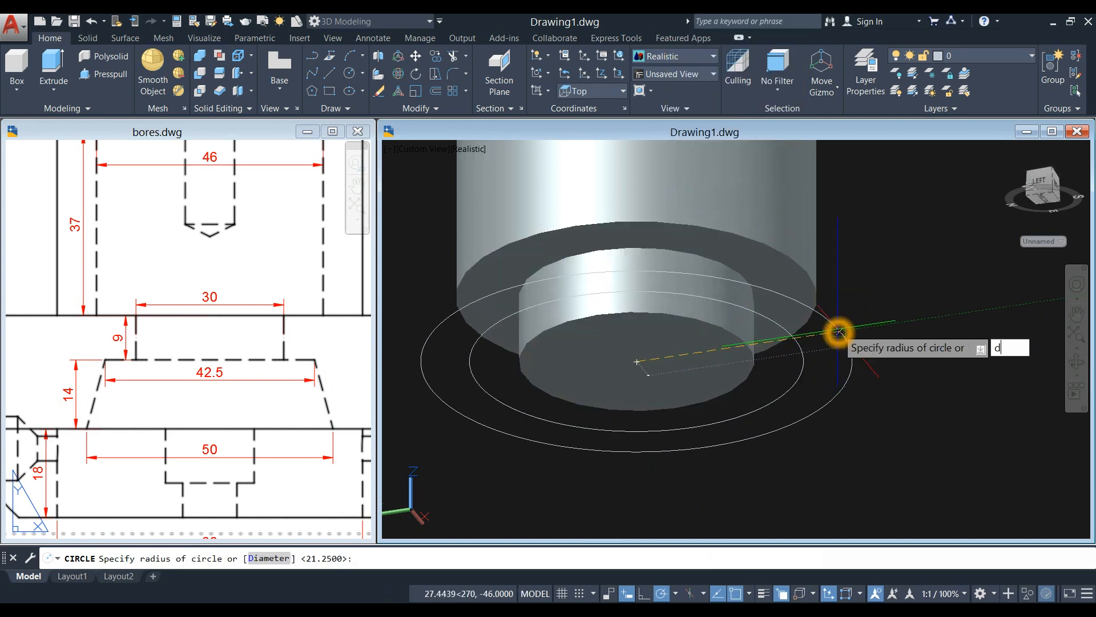
key(Return)
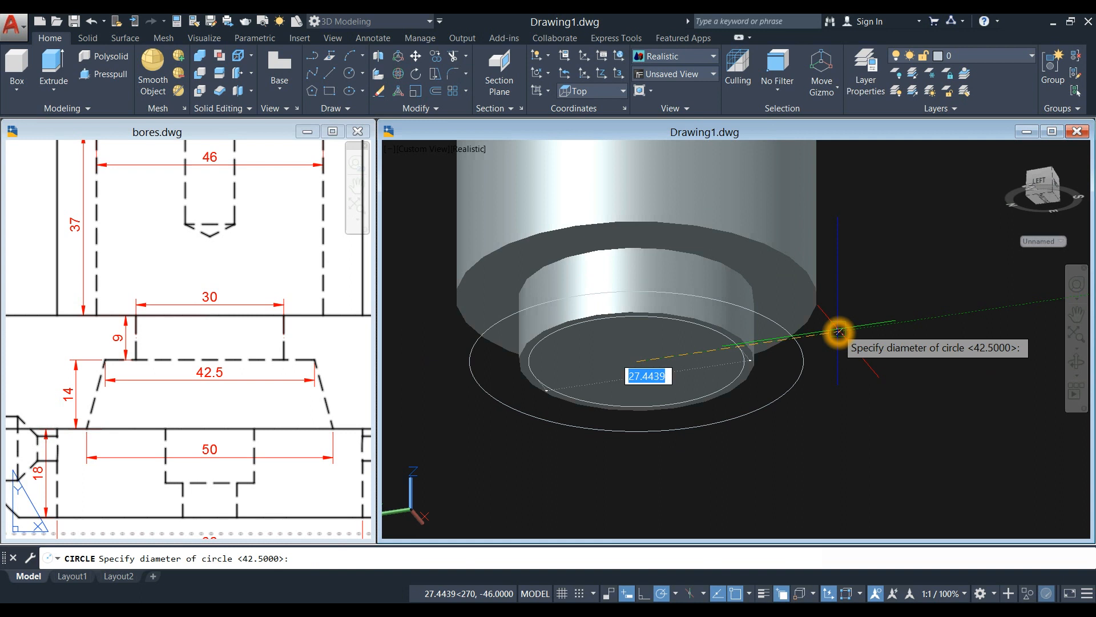
key(Return)
- Move the 50-diameter circle straight down by 14 units, away from the small cylinder's lower face
shift+middle_drag(845, 301, 853, 340)
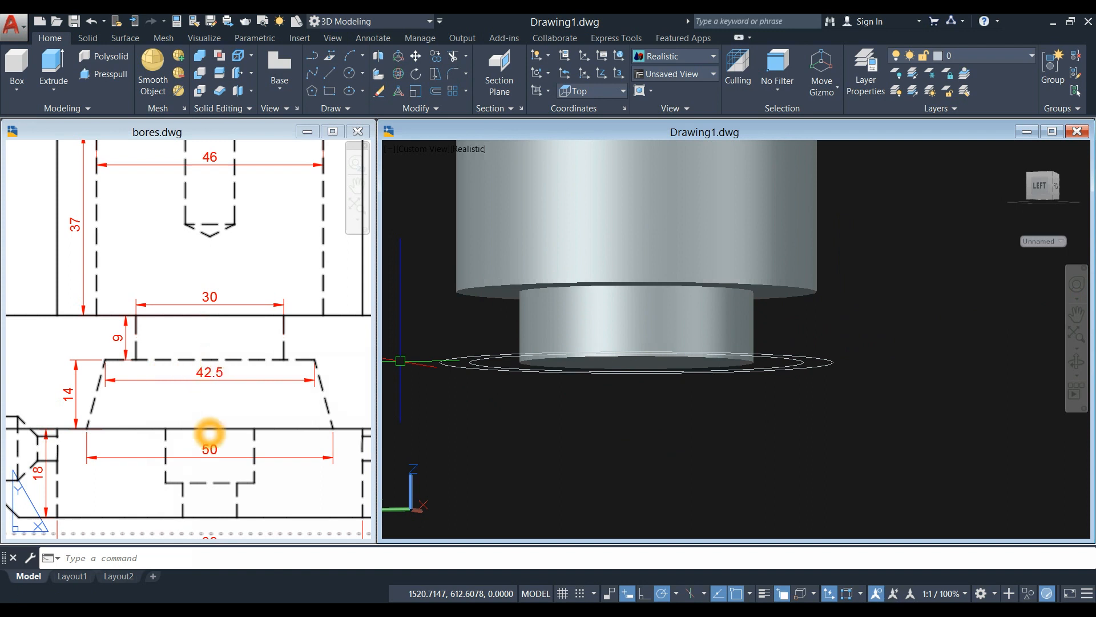
click(832, 360)
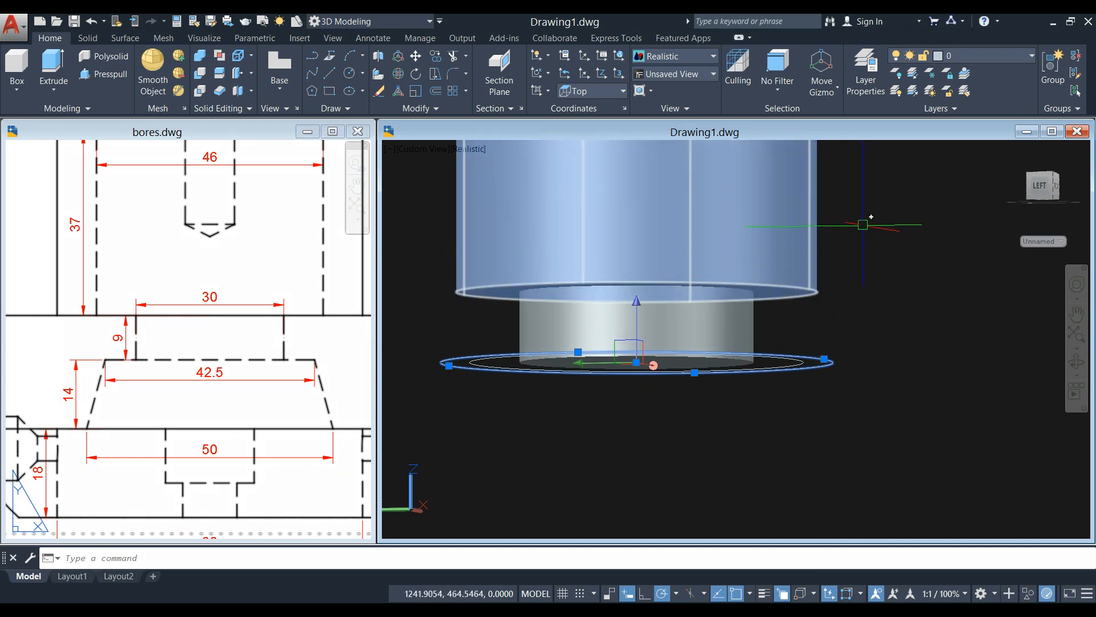
right_click(871, 217)
click(896, 313)
click(899, 304)
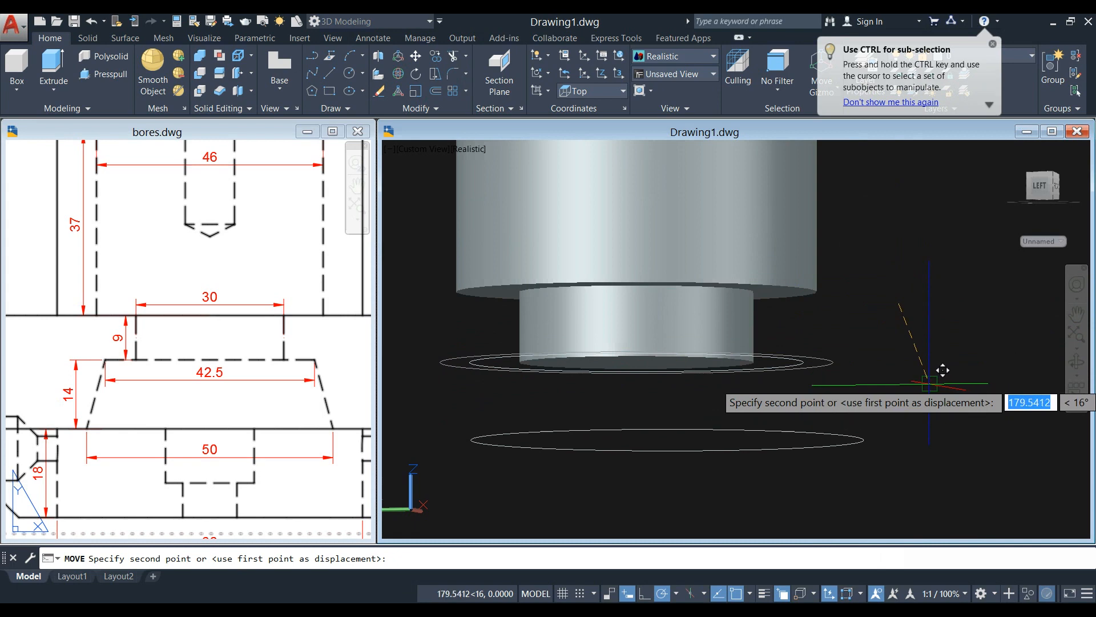
click(911, 414)
text(14)
key(Return)
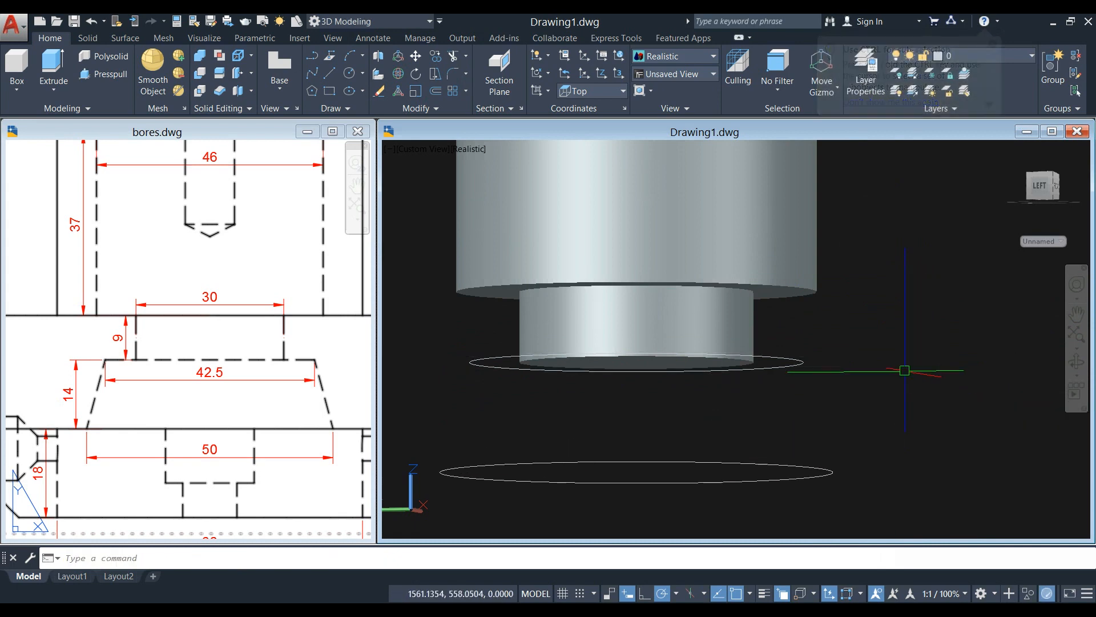
- Loft a solid between the 42.5-diameter circle and the 50-diameter circle below it
shift+middle_drag(904, 371, 911, 393)
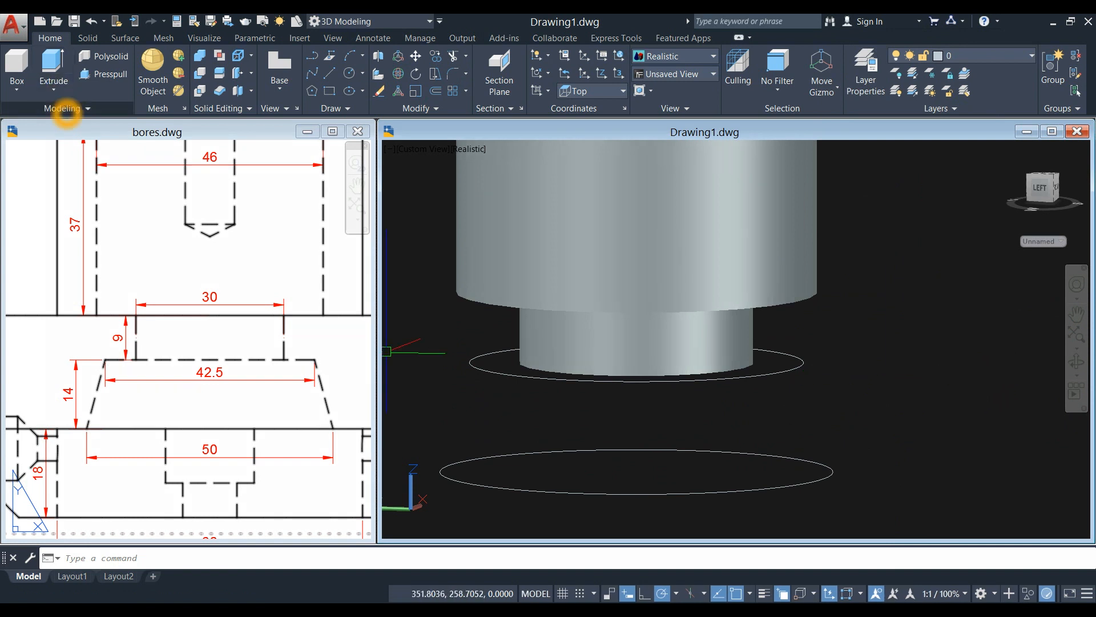
click(57, 92)
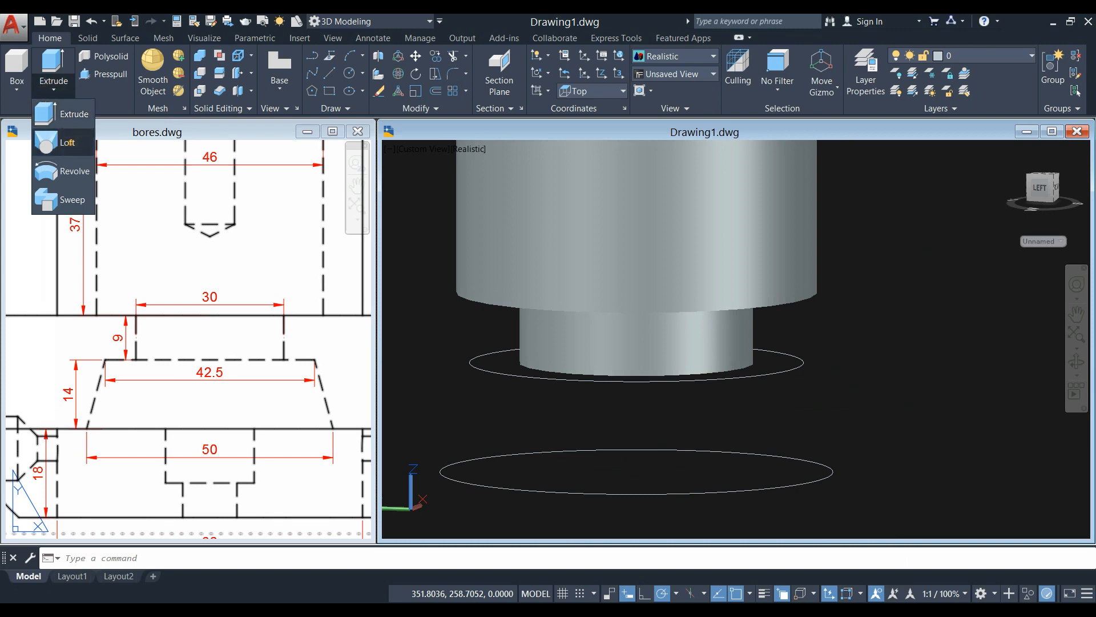
click(63, 142)
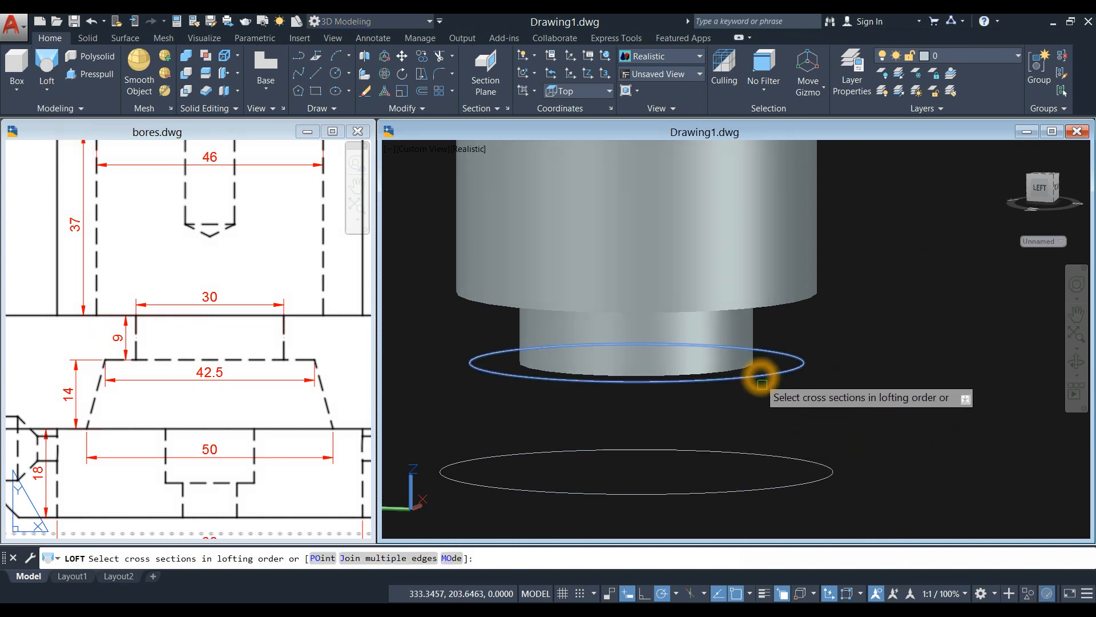
click(815, 464)
right_click(852, 337)
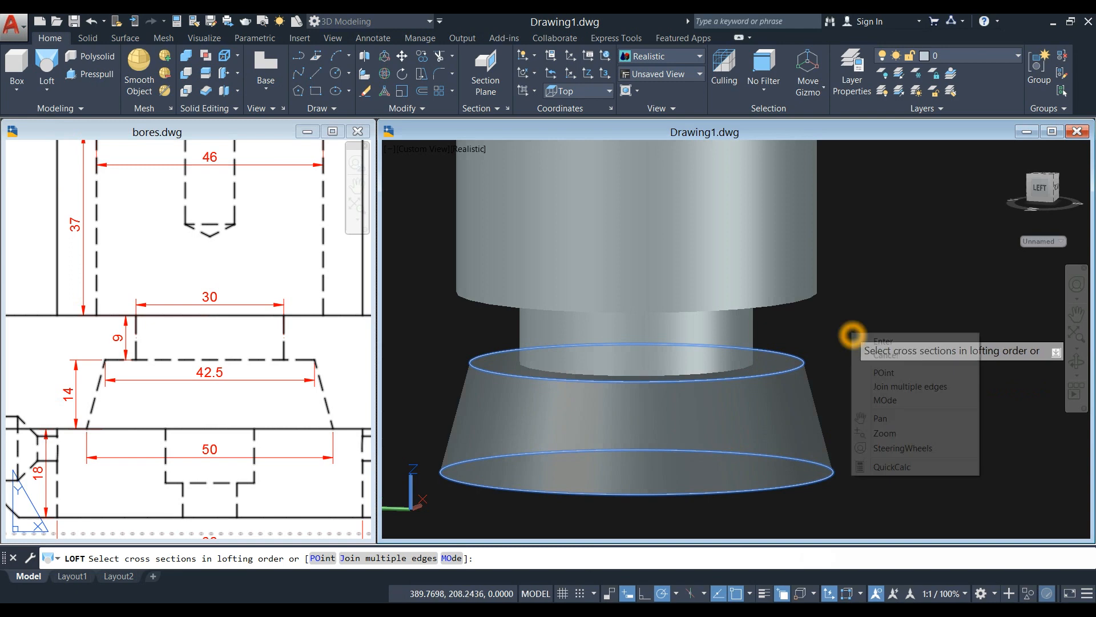
click(869, 343)
right_click(869, 344)
click(891, 354)
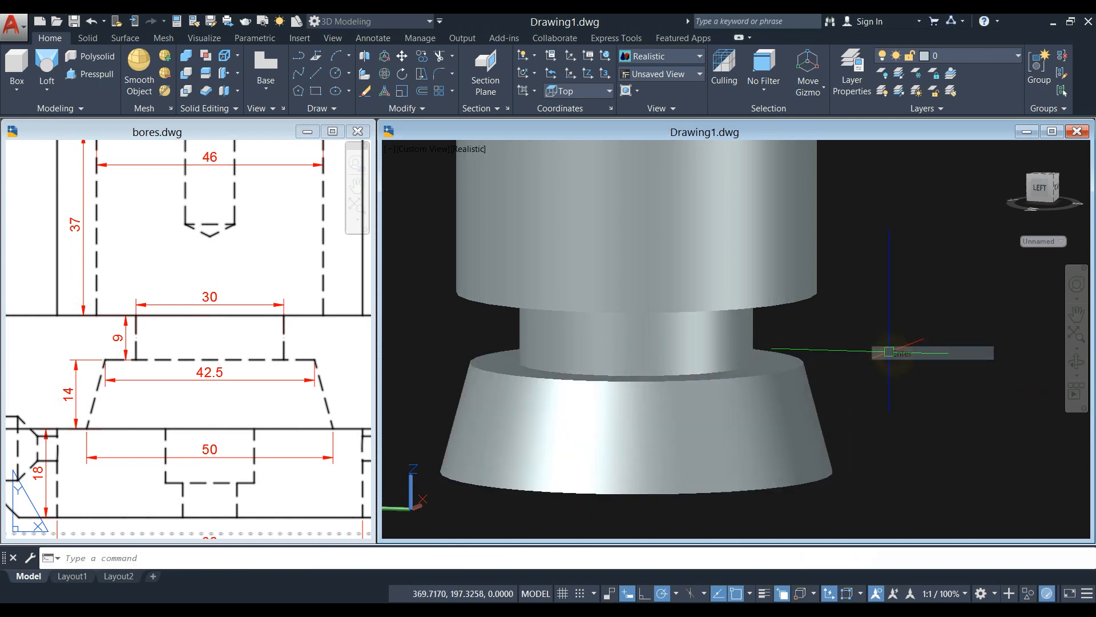
- Examine the depth and diameter dimensions of the lowest bore in the bores.dwg section view
scroll(891, 350, down, 3)
middle_drag(890, 350, 861, 334)
key(Escape)
click(172, 460)
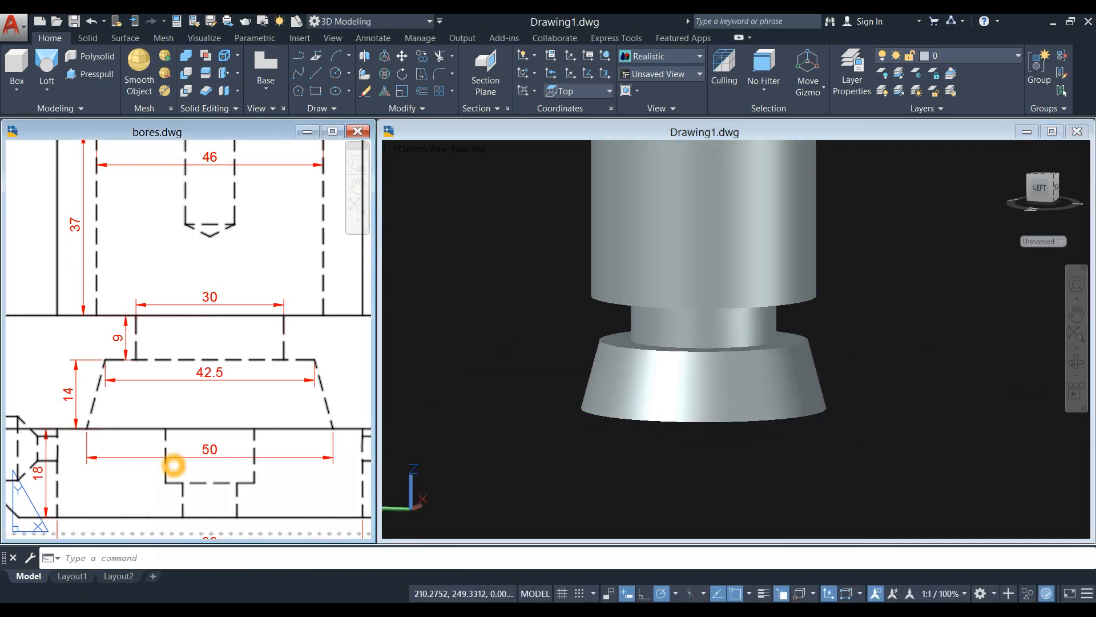
scroll(179, 439, down, 3)
mouse_move(179, 438)
middle_down()
mouse_move(134, 447)
mouse_move(183, 386)
mouse_move(251, 392)
mouse_move(244, 368)
middle_up()
scroll(245, 368, up, 2)
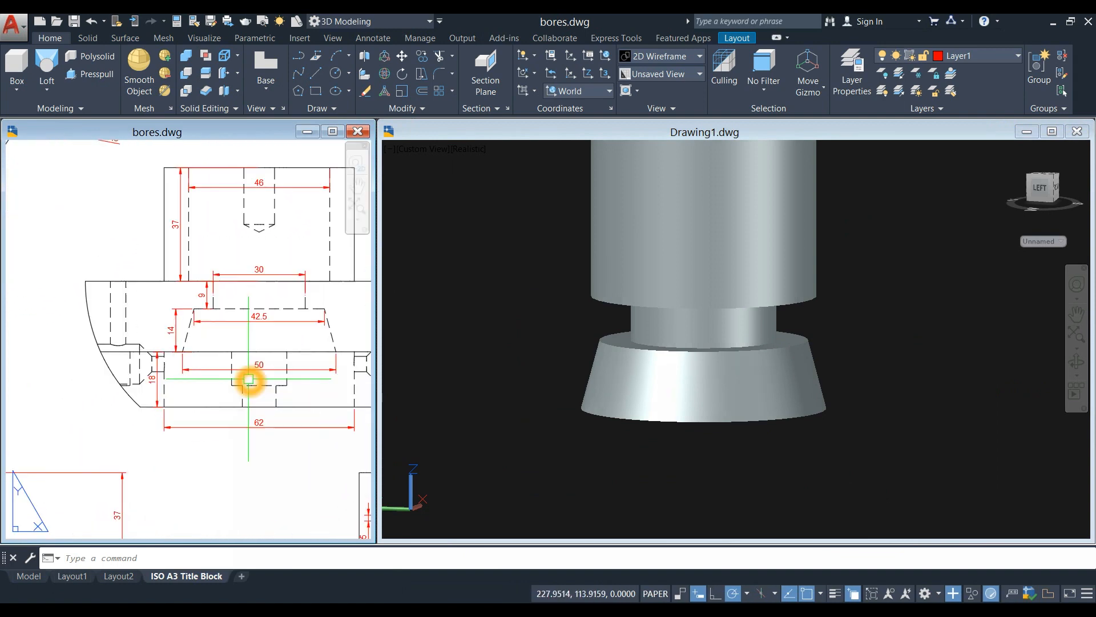
scroll(168, 349, up, 2)
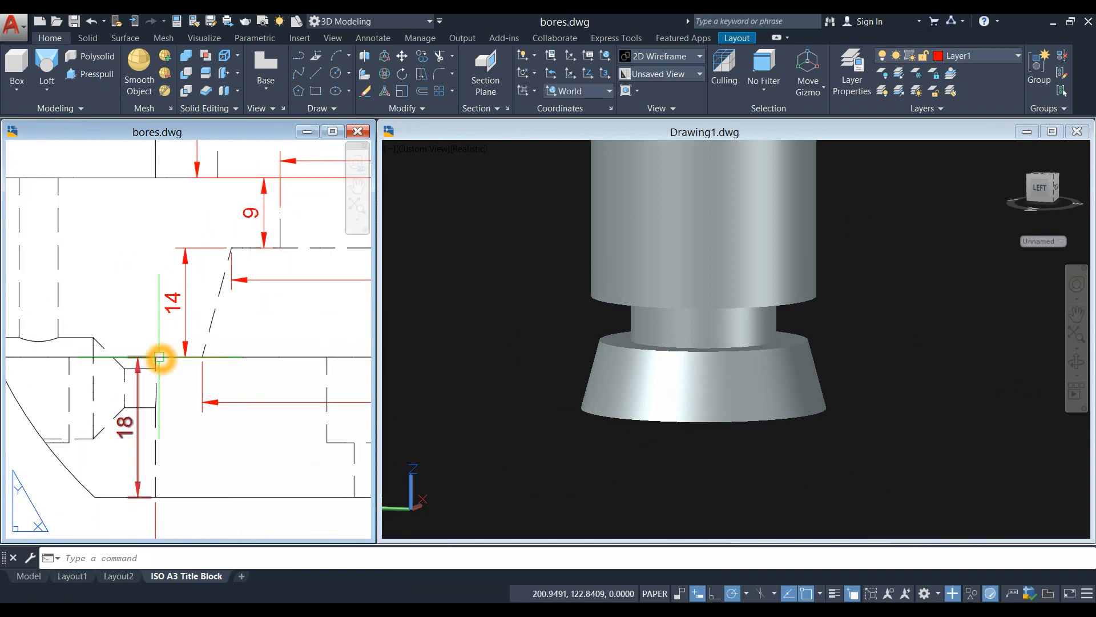
mouse_move(164, 485)
middle_down()
mouse_move(101, 443)
mouse_move(103, 429)
middle_up()
scroll(103, 429, down, 3)
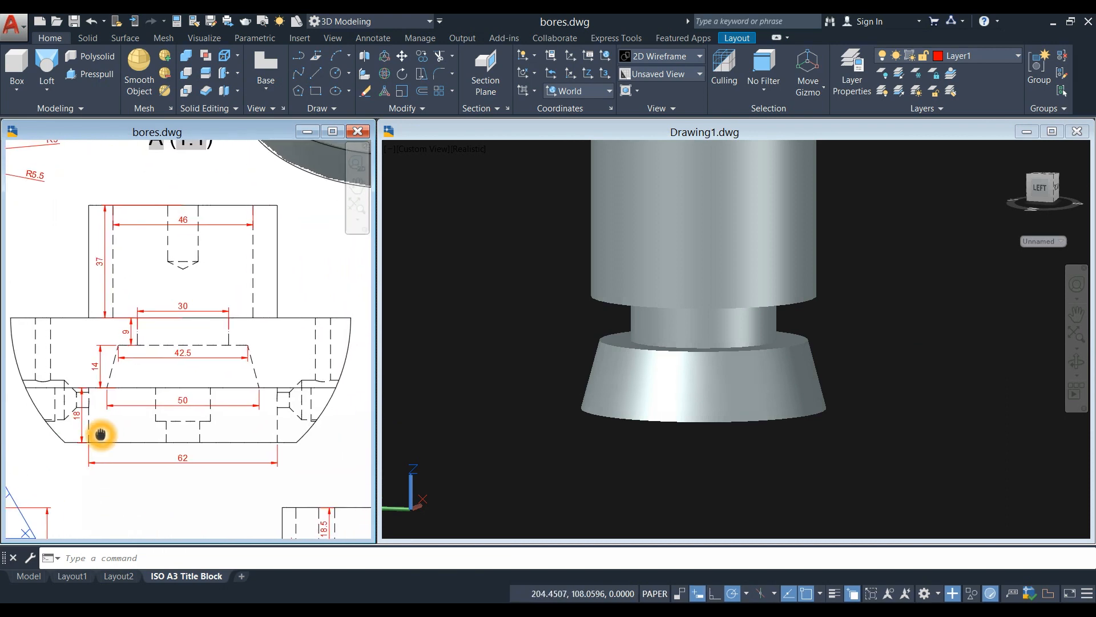
- Draw a circle of diameter 62 centred on the lower face of the tapered solid
click(692, 489)
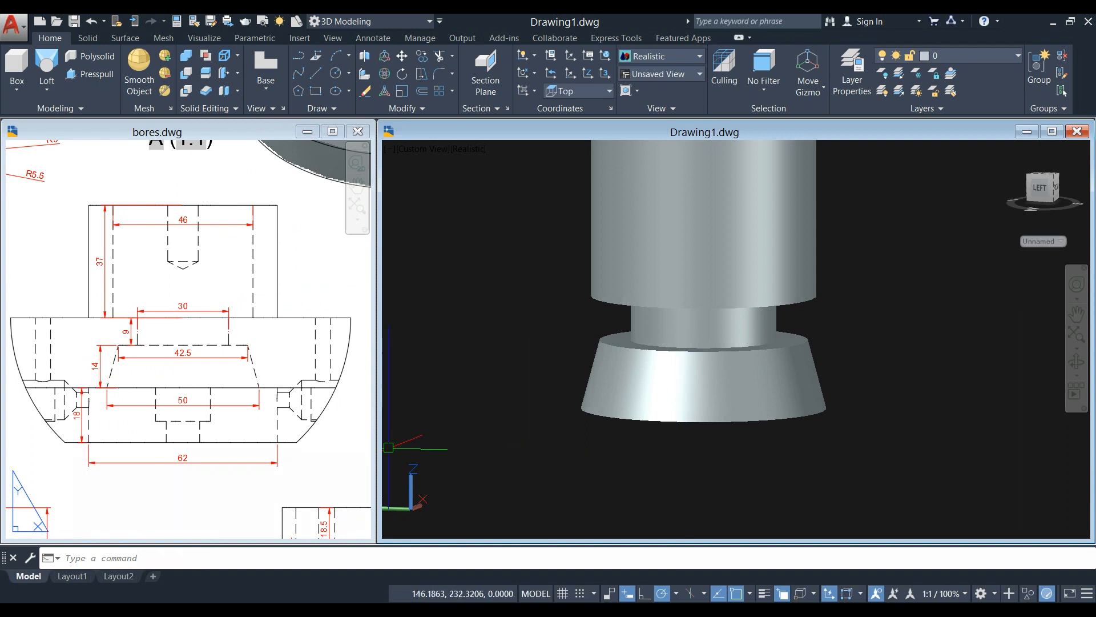
click(108, 465)
scroll(108, 465, up, 5)
middle_drag(97, 467, 95, 467)
click(612, 461)
shift+middle_drag(612, 461, 639, 392)
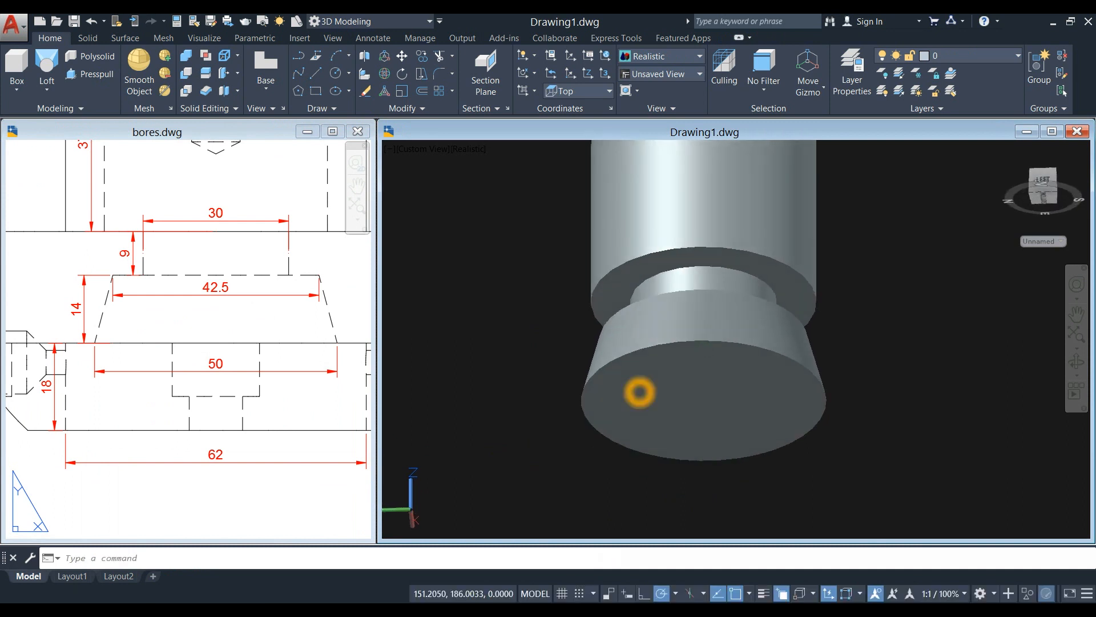
click(639, 392)
text(c)
key(Return)
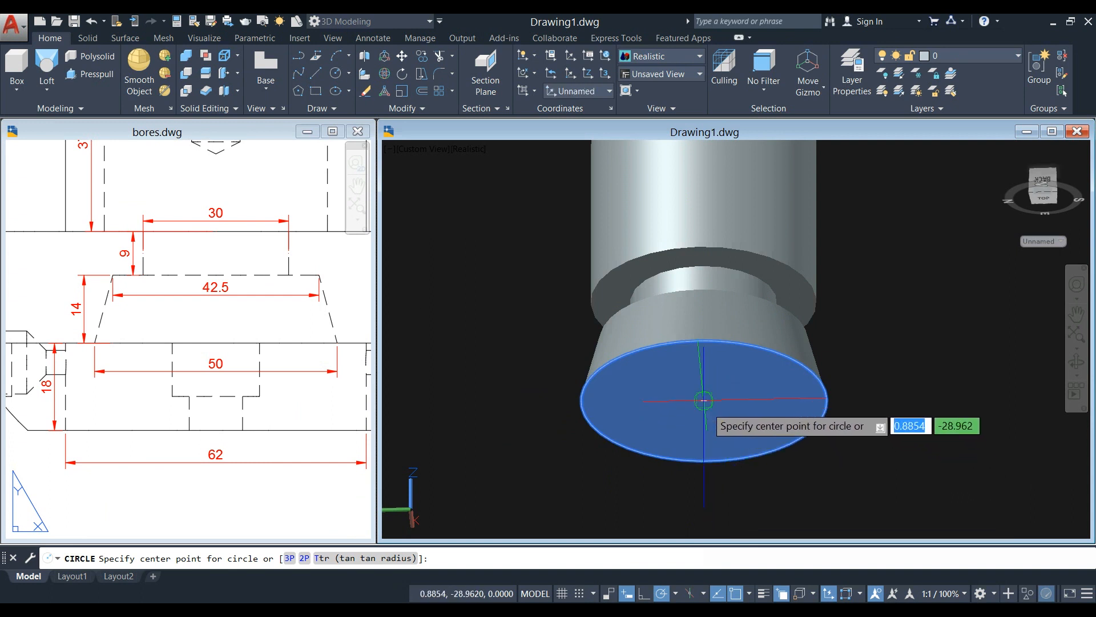
click(704, 401)
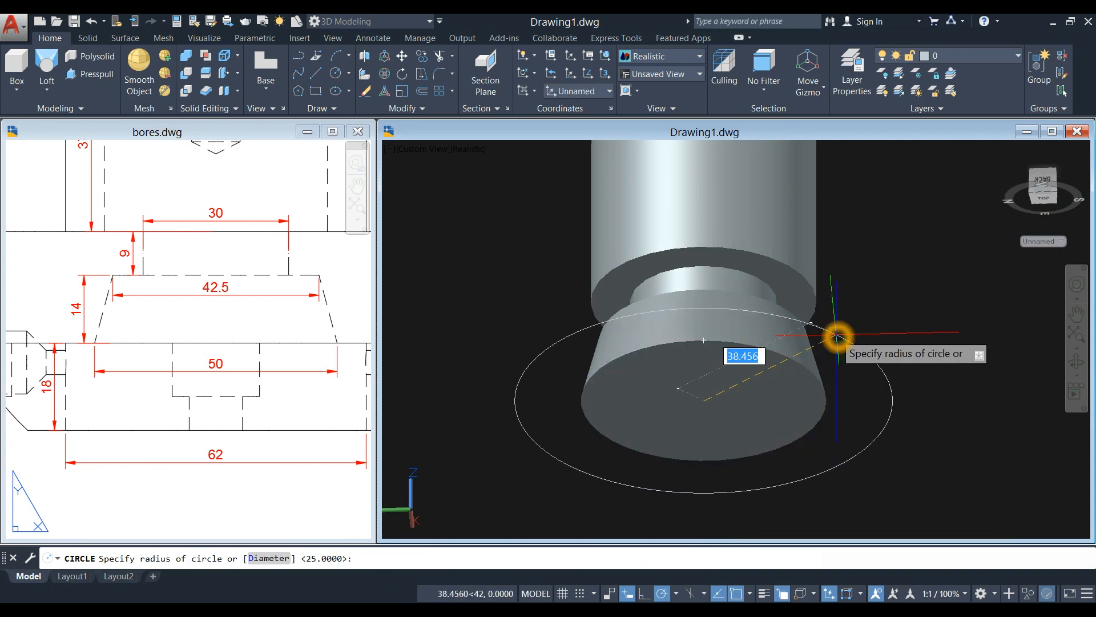
text(d)
key(Return)
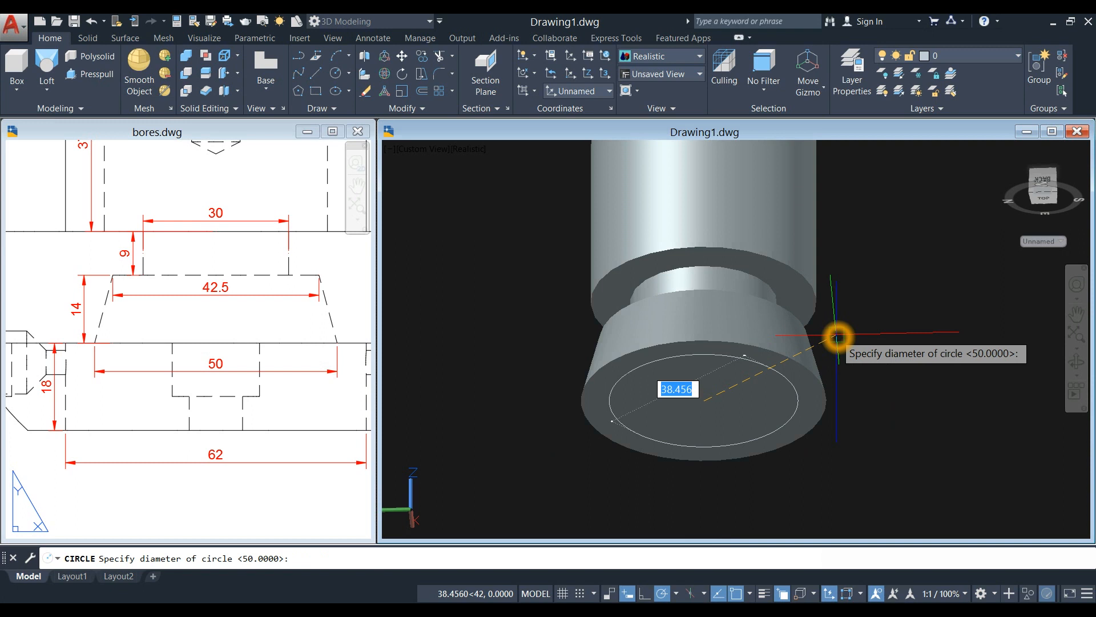
text(62)
key(Return)
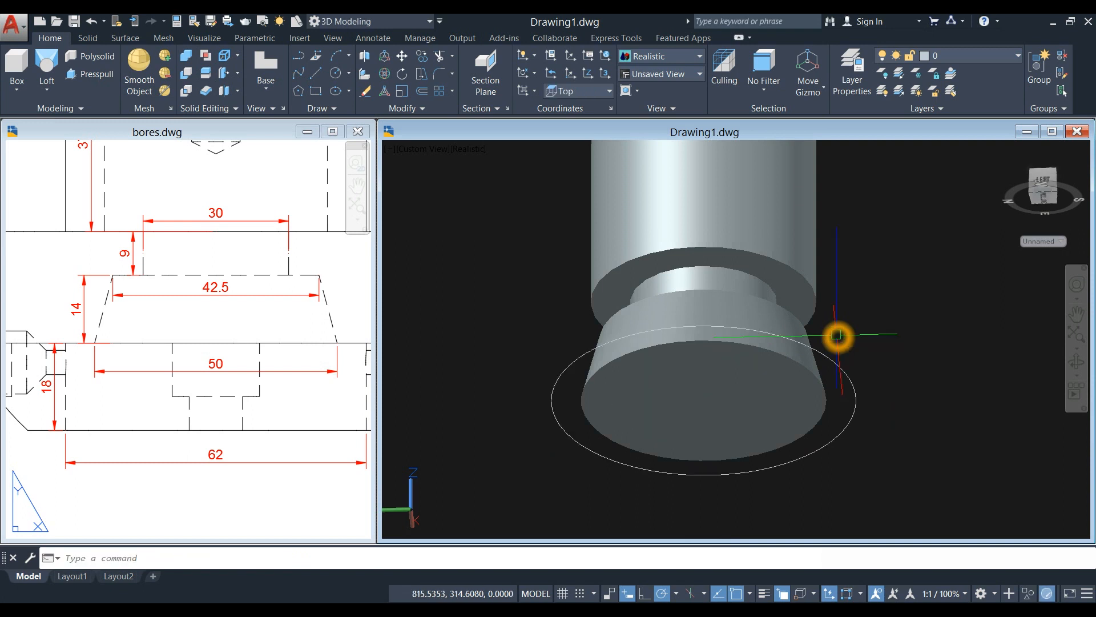
- Extrude the 62-diameter circle 18 units downward into a solid cylinder
click(840, 359)
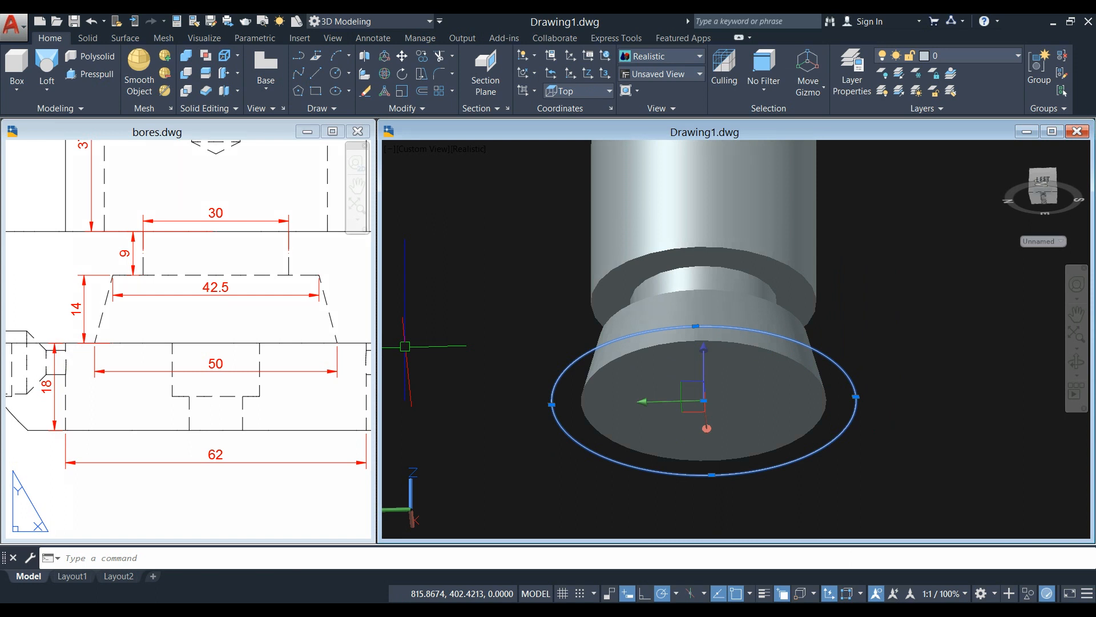
click(48, 89)
click(59, 118)
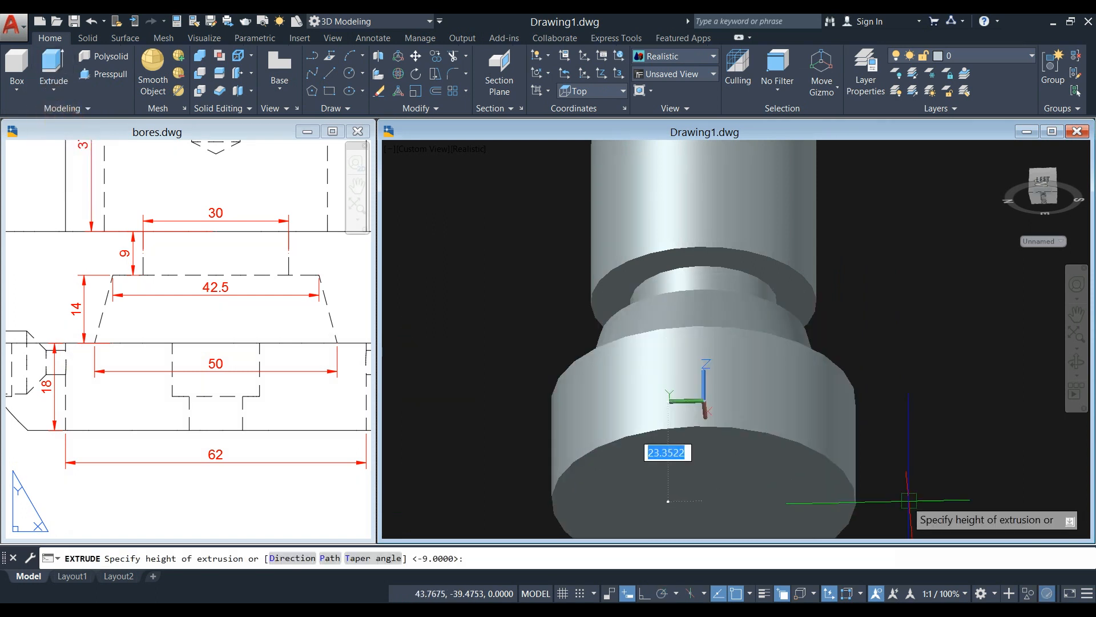
scroll(730, 348, up, 5)
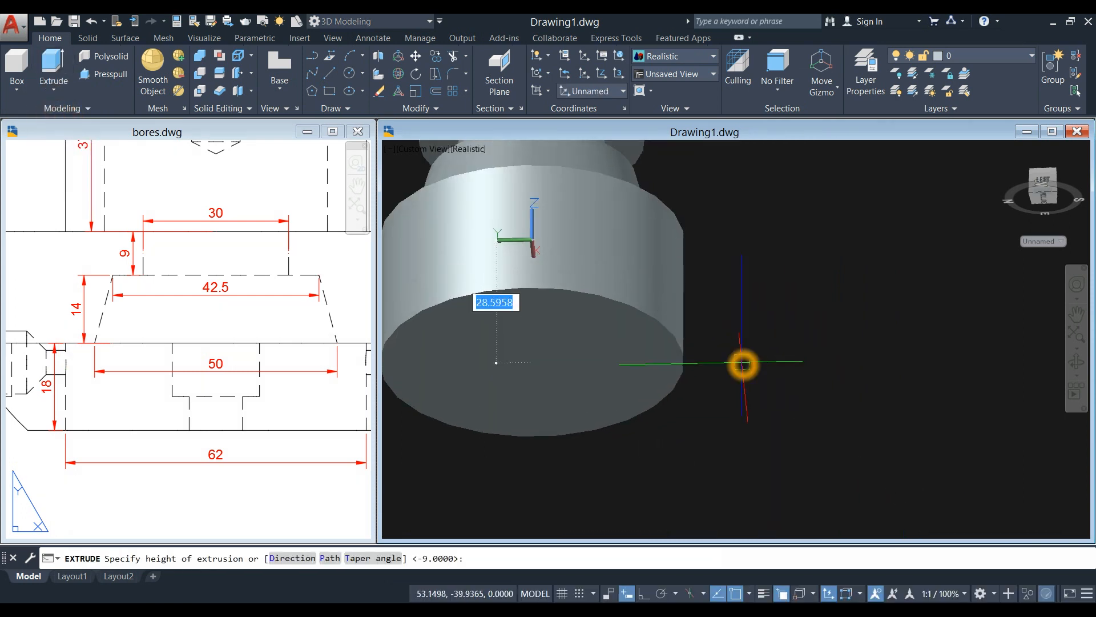
text(18)
key(Return)
- Unite the stacked cylinders and the tapered section into a single bore solid
scroll(748, 360, down, 5)
shift+middle_drag(748, 359, 745, 434)
scroll(746, 399, down, 3)
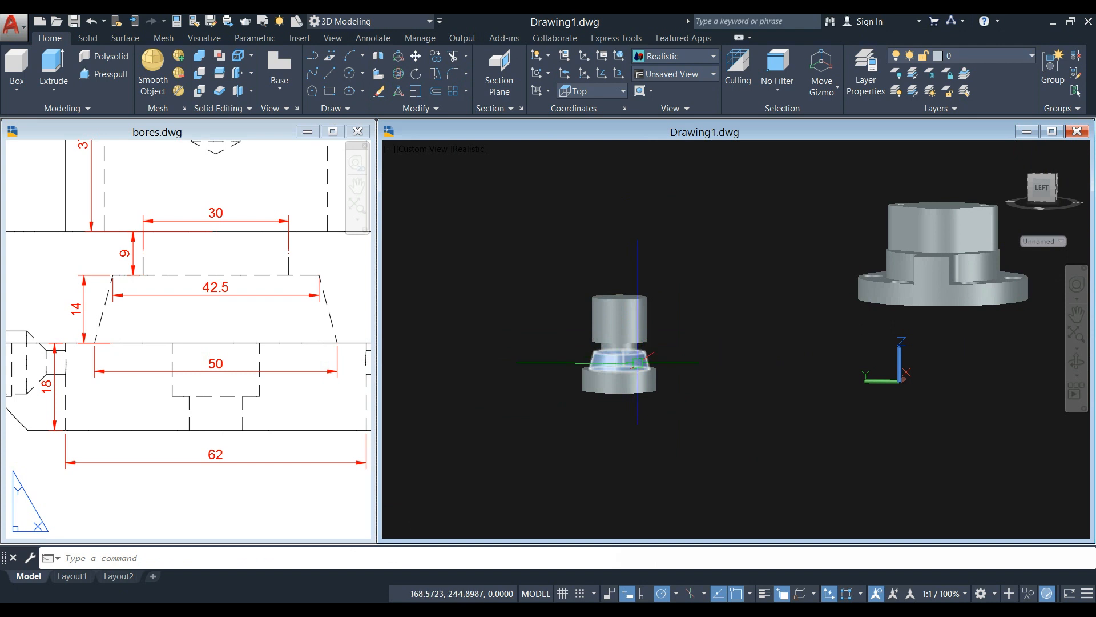
scroll(647, 392, up, 3)
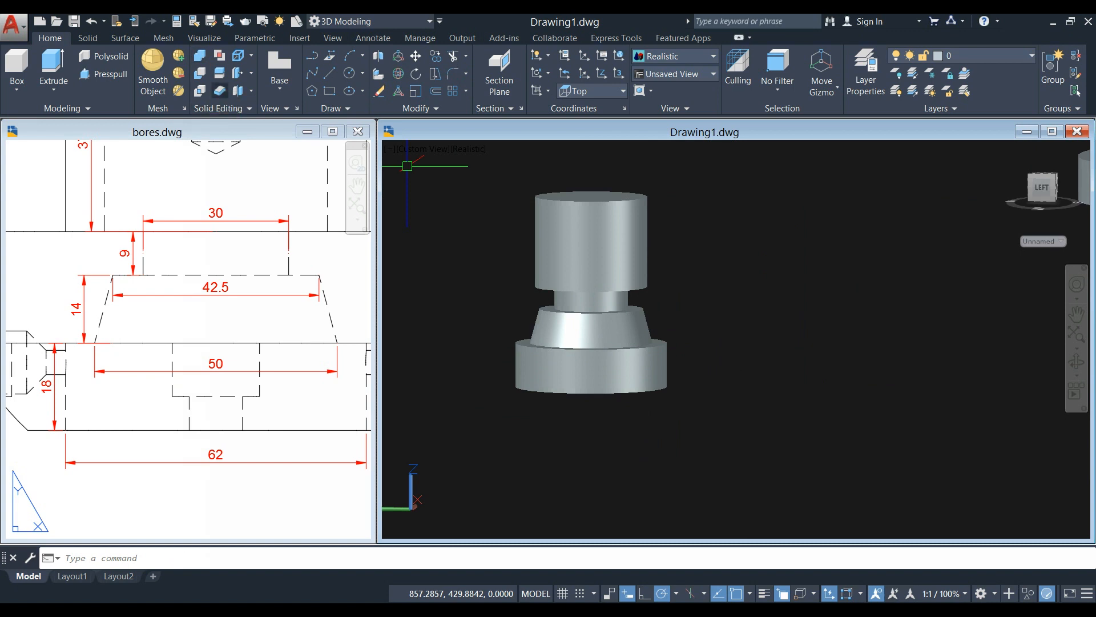
click(200, 56)
click(529, 233)
click(712, 437)
click(465, 177)
key(Return)
- Move the united bore solid from its top face centre to the centre of the flanged body's top face
scroll(660, 208, down, 3)
middle_drag(660, 207, 611, 276)
shift+middle_drag(793, 245, 678, 301)
scroll(657, 258, up, 2)
click(623, 251)
right_click(696, 204)
click(727, 287)
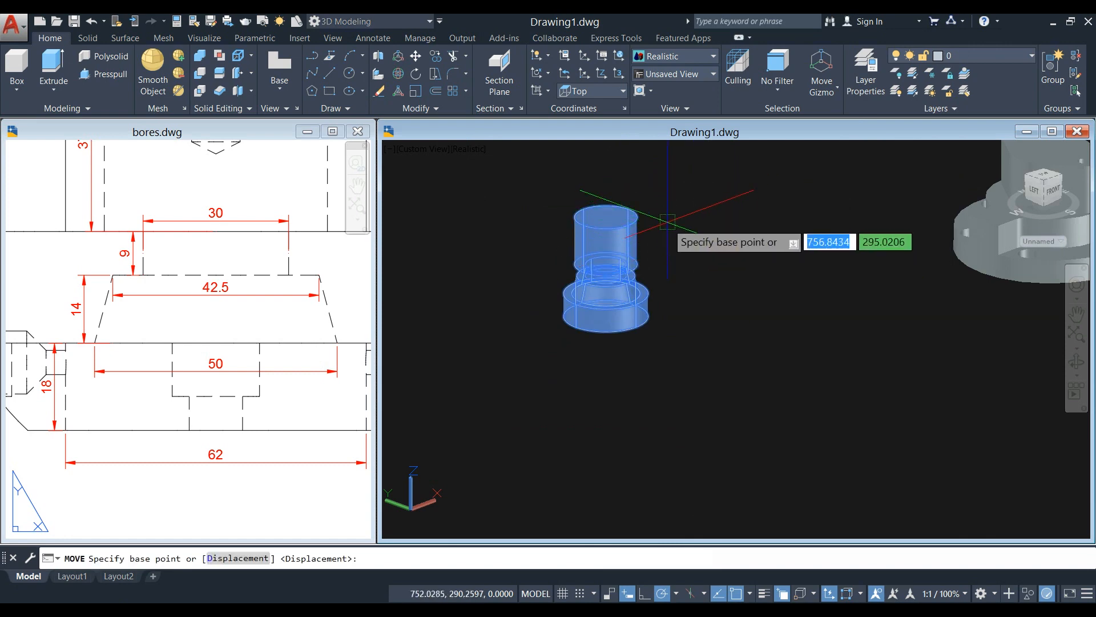
scroll(665, 226, up, 3)
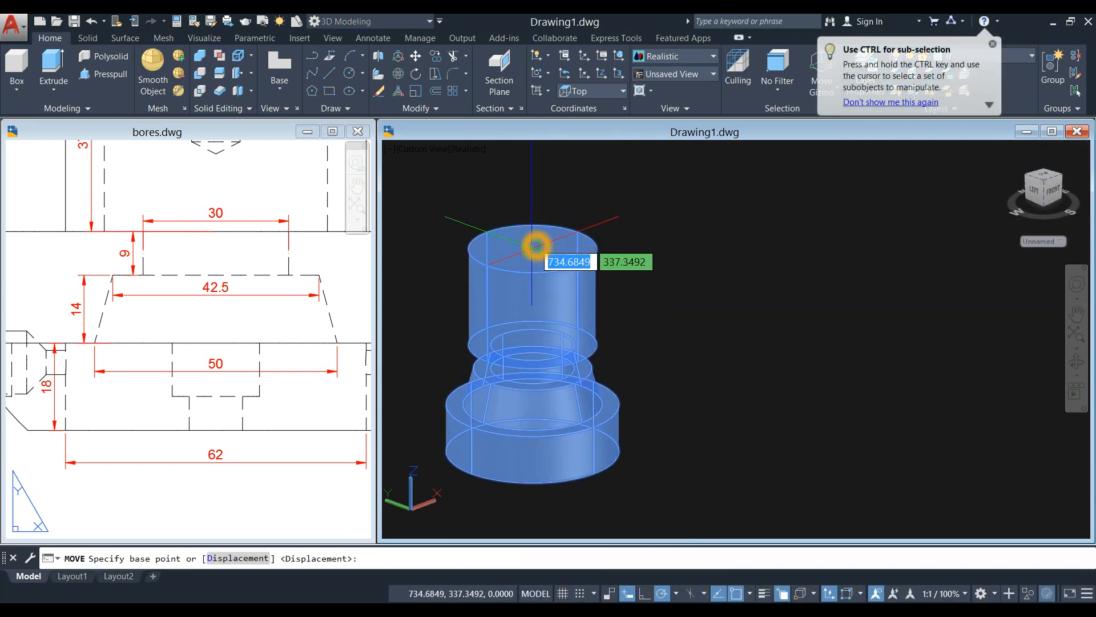
click(535, 245)
scroll(571, 240, down, 5)
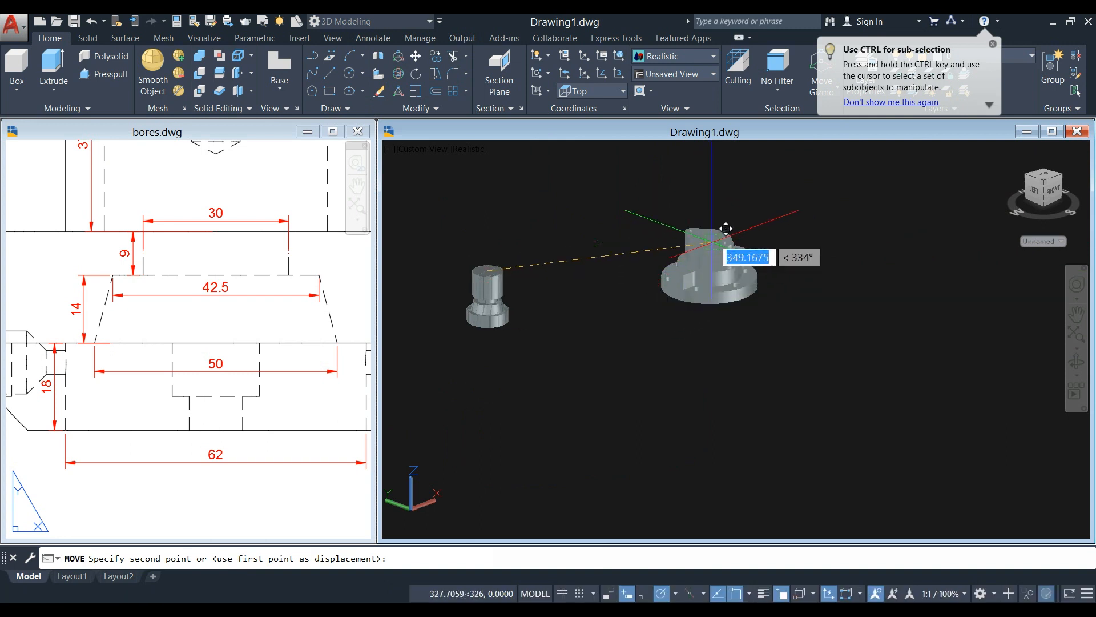
scroll(722, 235, up, 8)
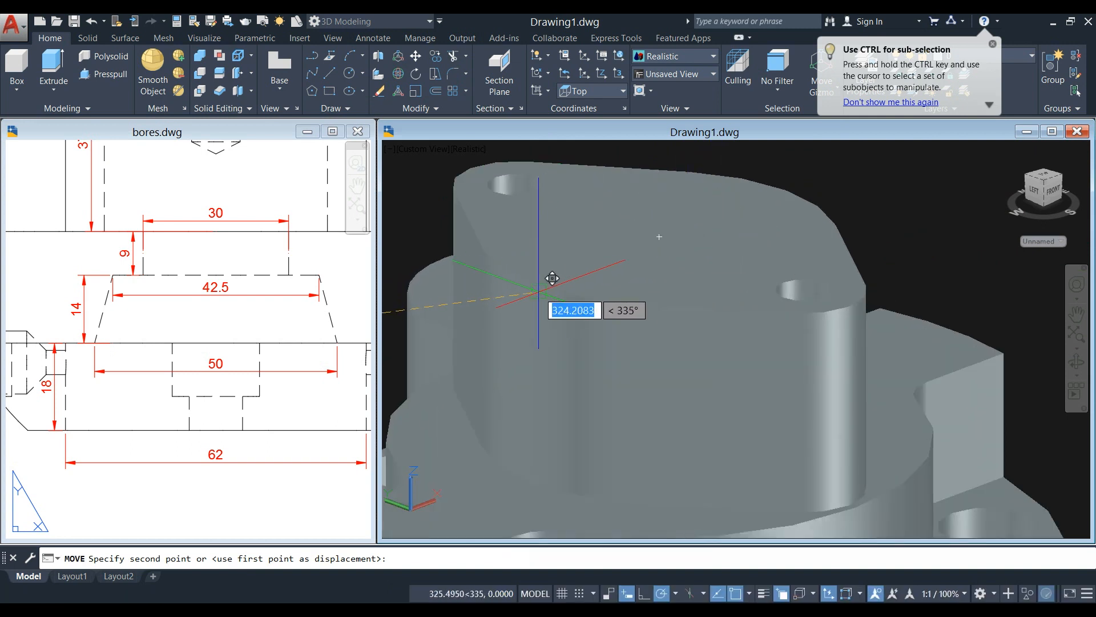
click(660, 246)
- Show the model in the X-Ray visual style to check the bore solid inside the flanged body
scroll(662, 244, down, 5)
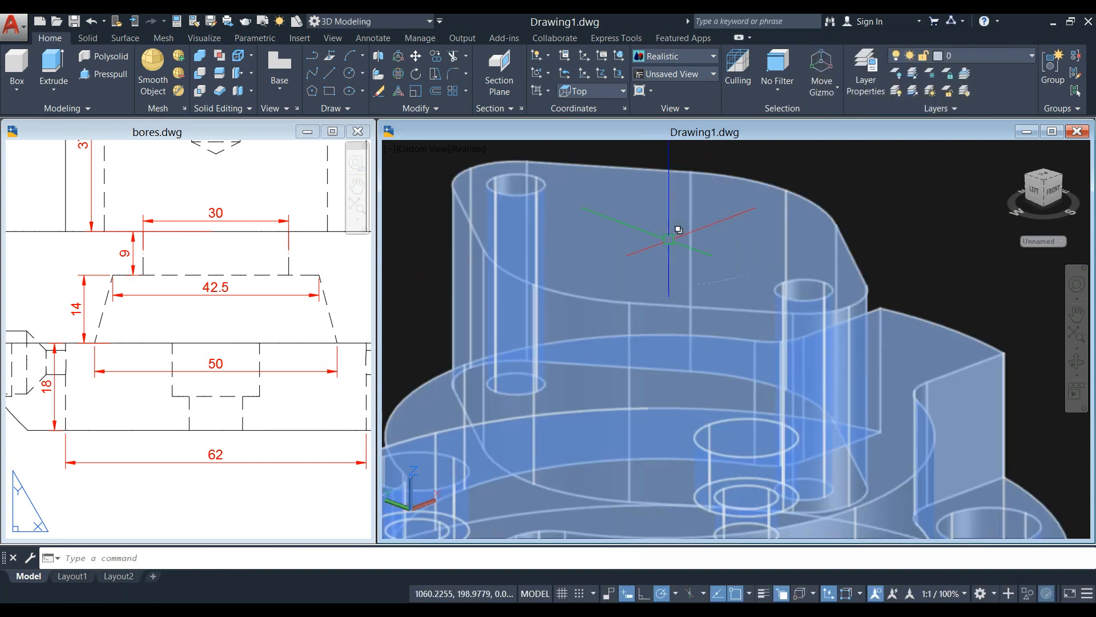
click(477, 149)
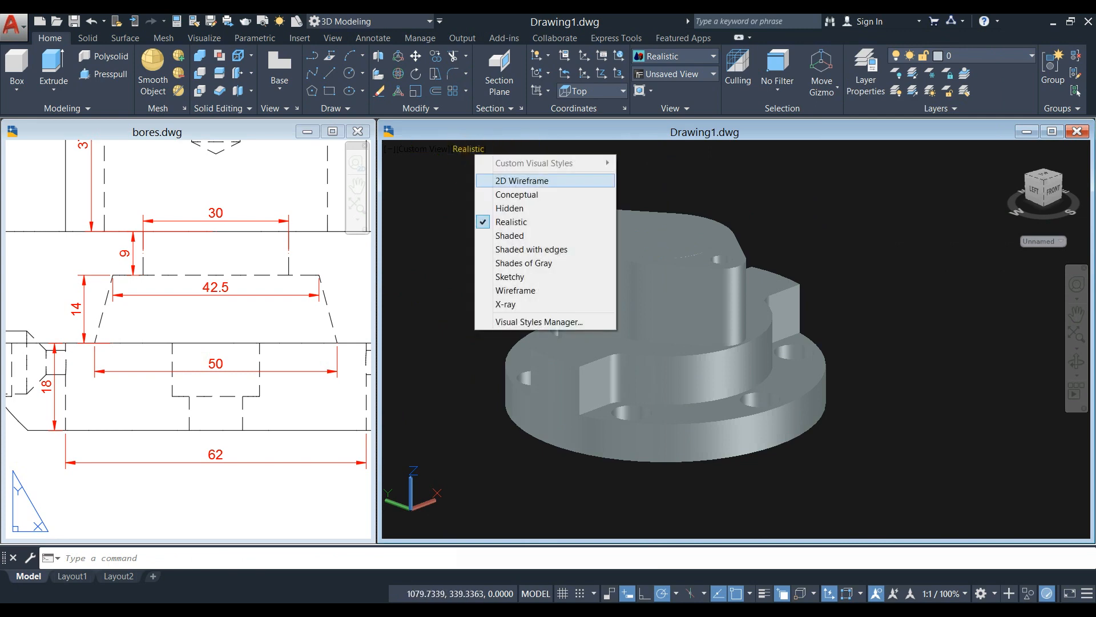
click(516, 303)
shift+middle_drag(750, 244, 788, 254)
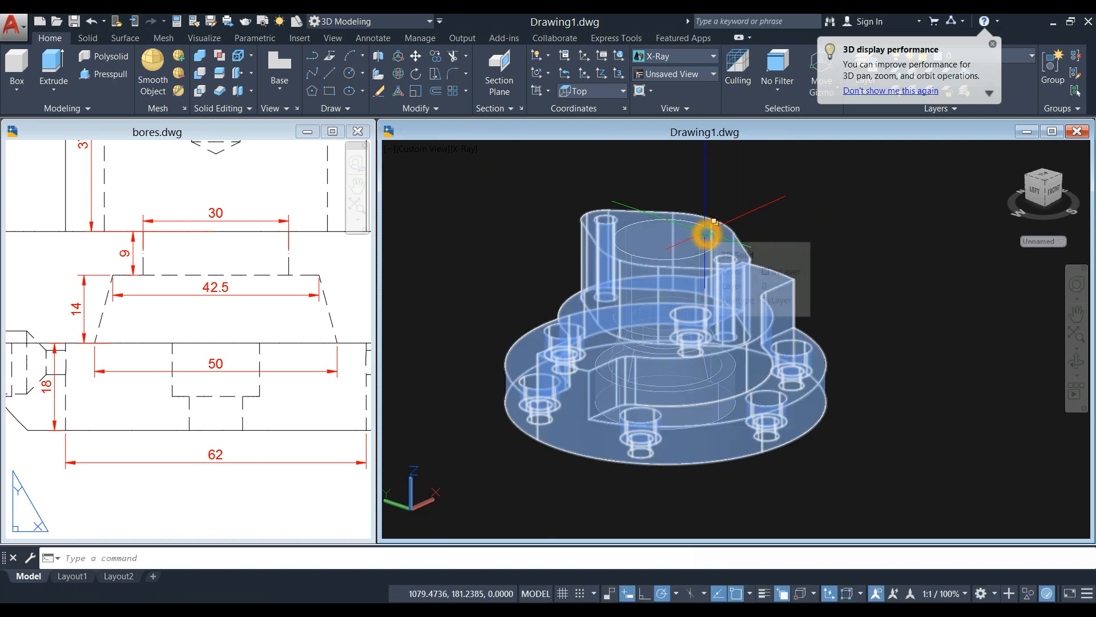
- Subtract the united bore solid from the flanged body
scroll(706, 233, up, 2)
middle_drag(706, 233, 710, 217)
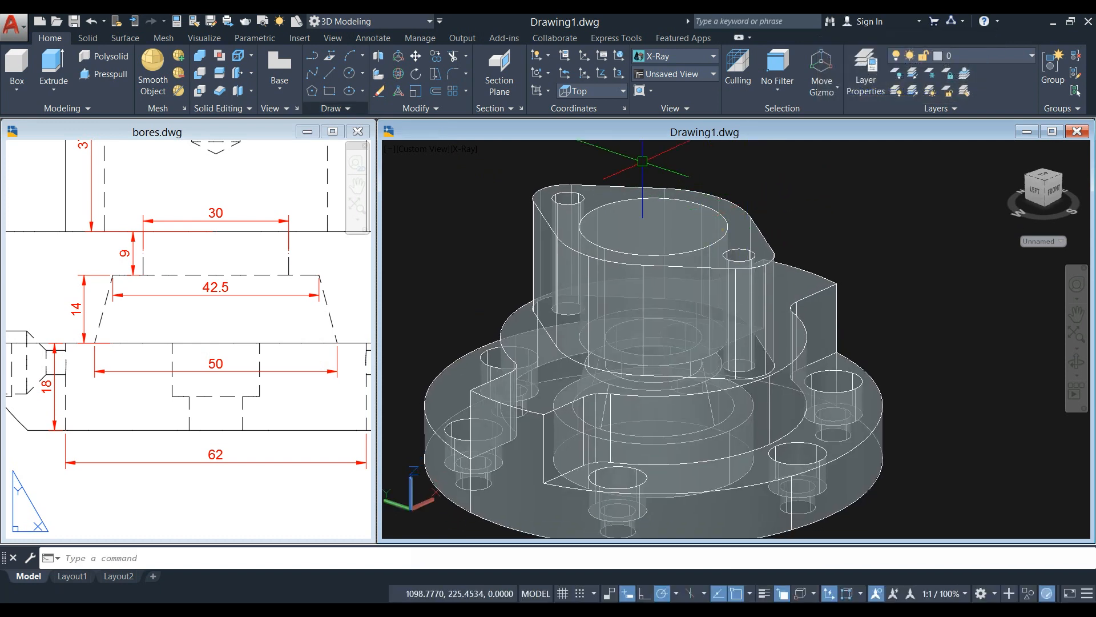
click(202, 76)
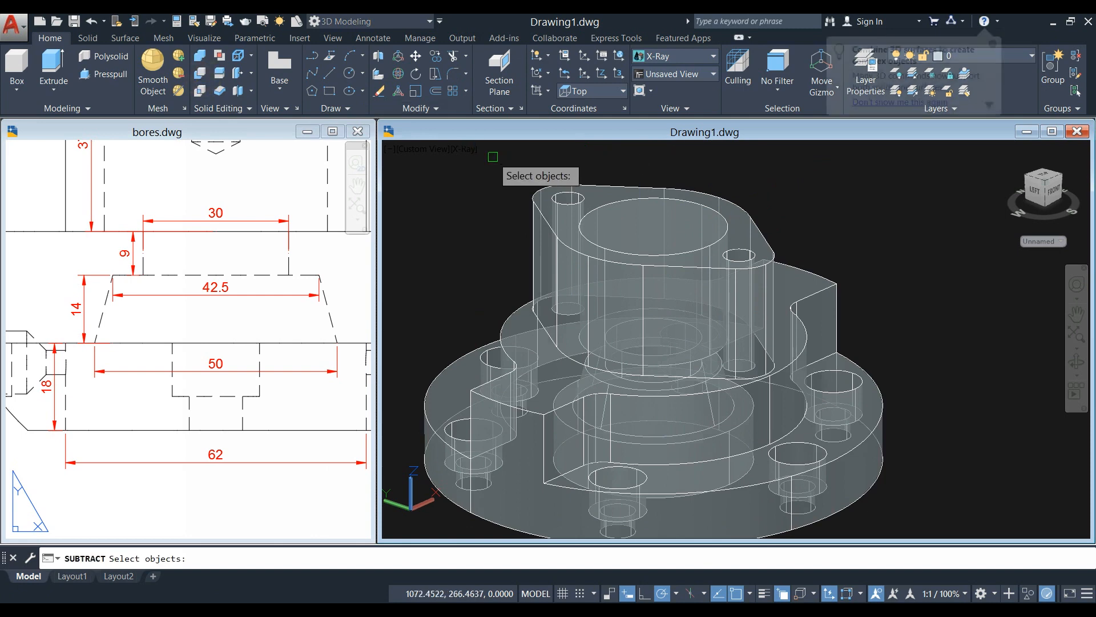
click(591, 184)
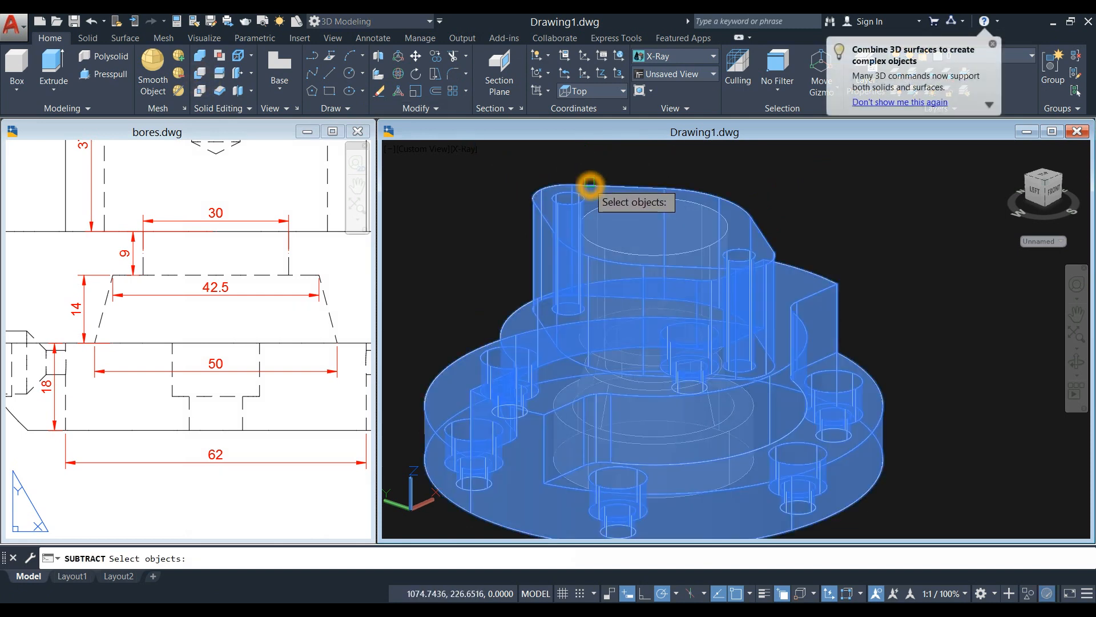
key(Return)
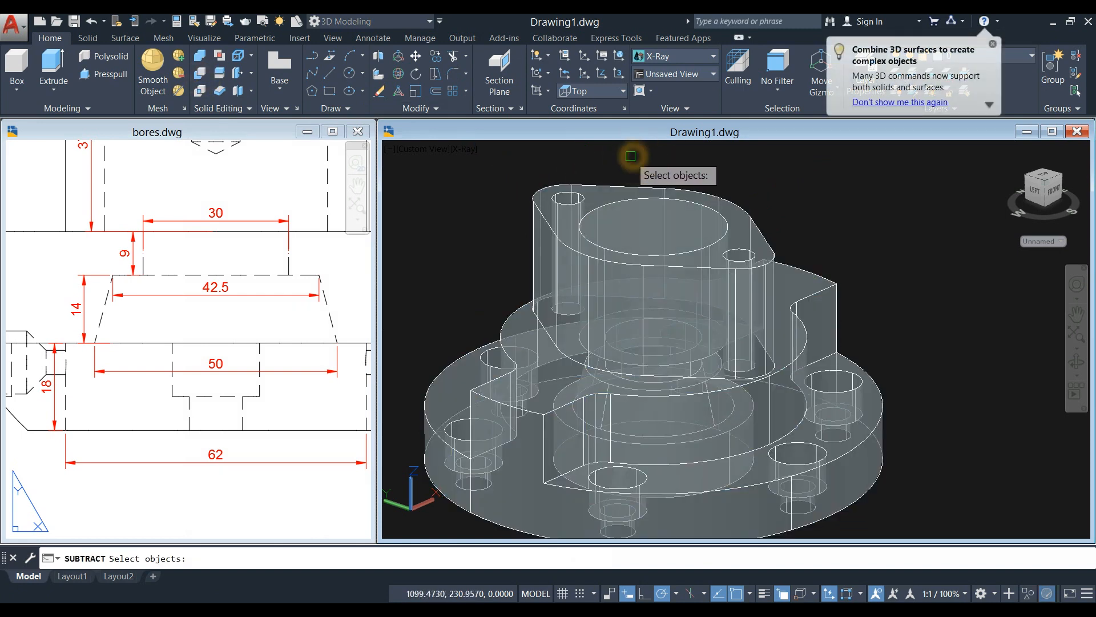
click(643, 212)
click(687, 197)
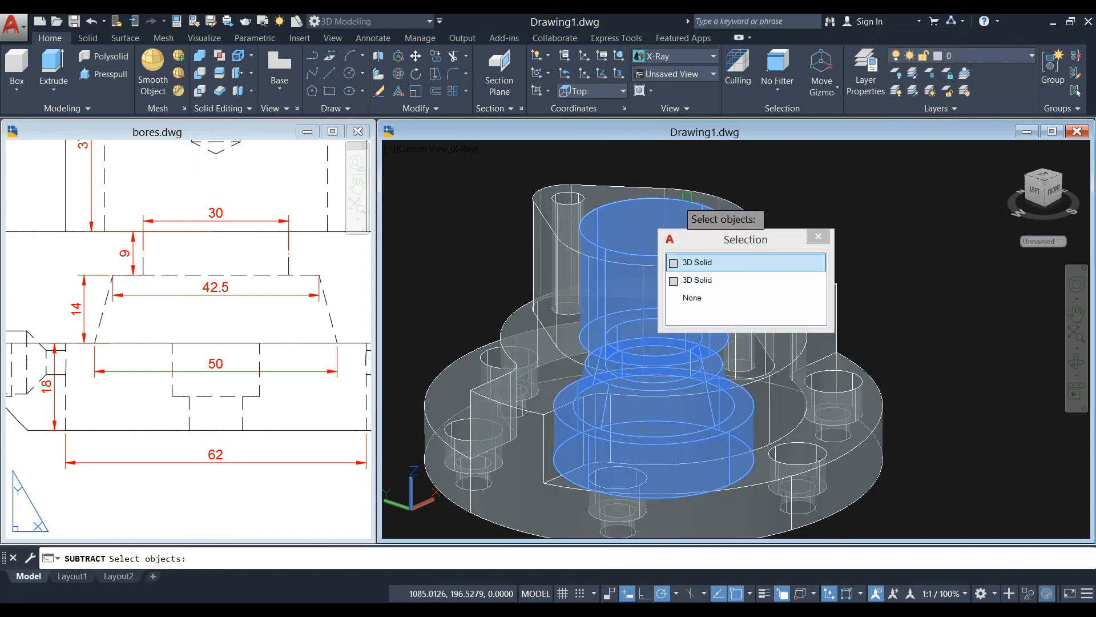
right_click(775, 172)
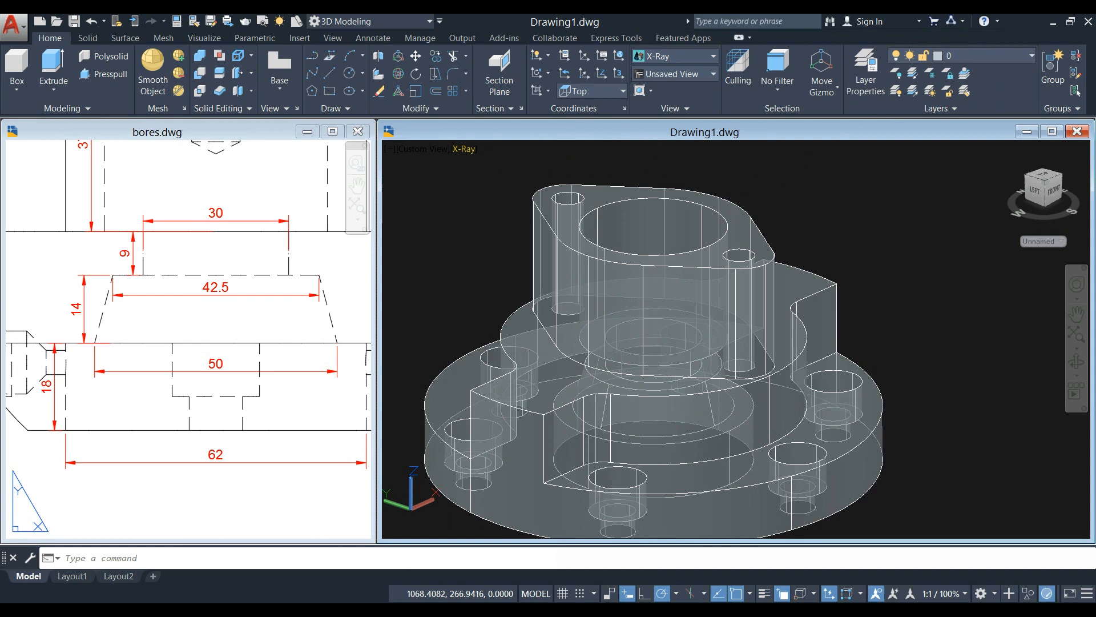
- Set the visual style of the model to Shaded with edges and view the part from above
click(439, 149)
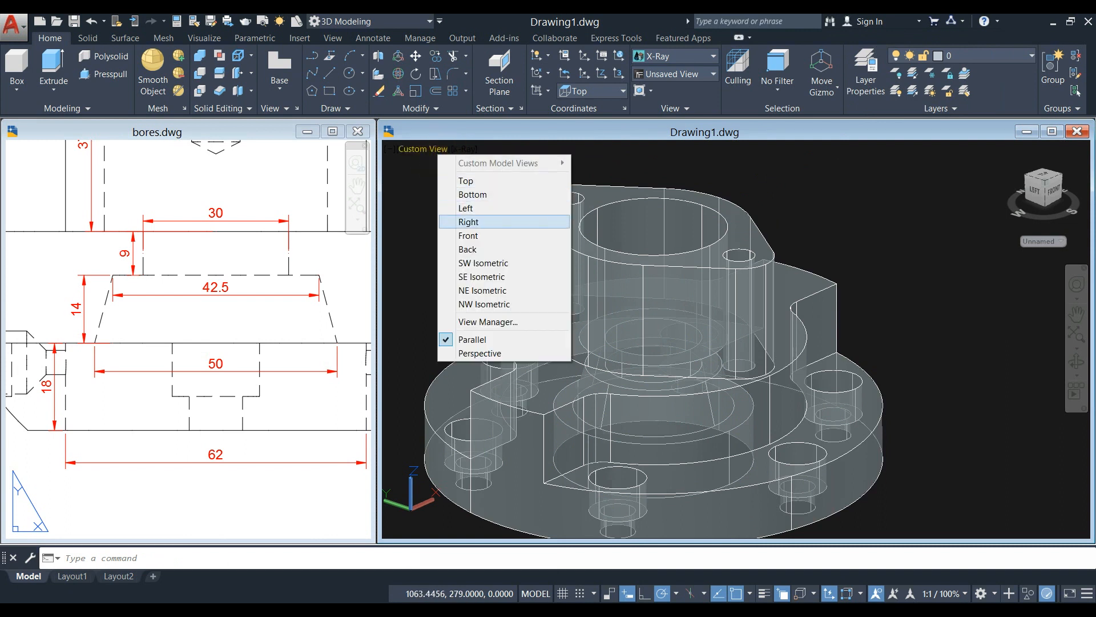
click(492, 153)
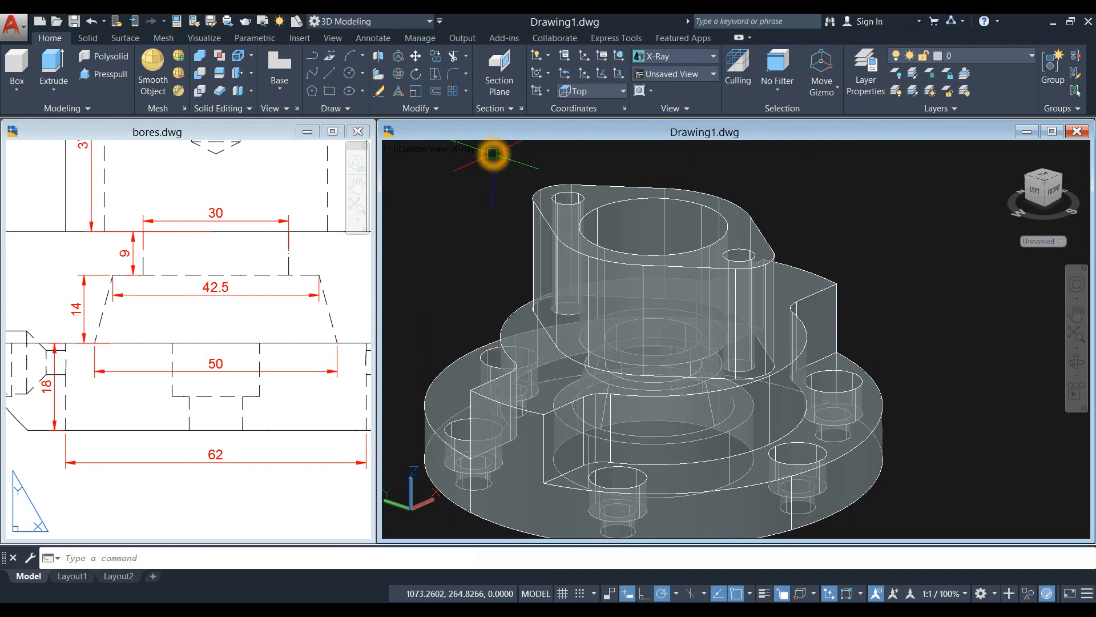
click(472, 152)
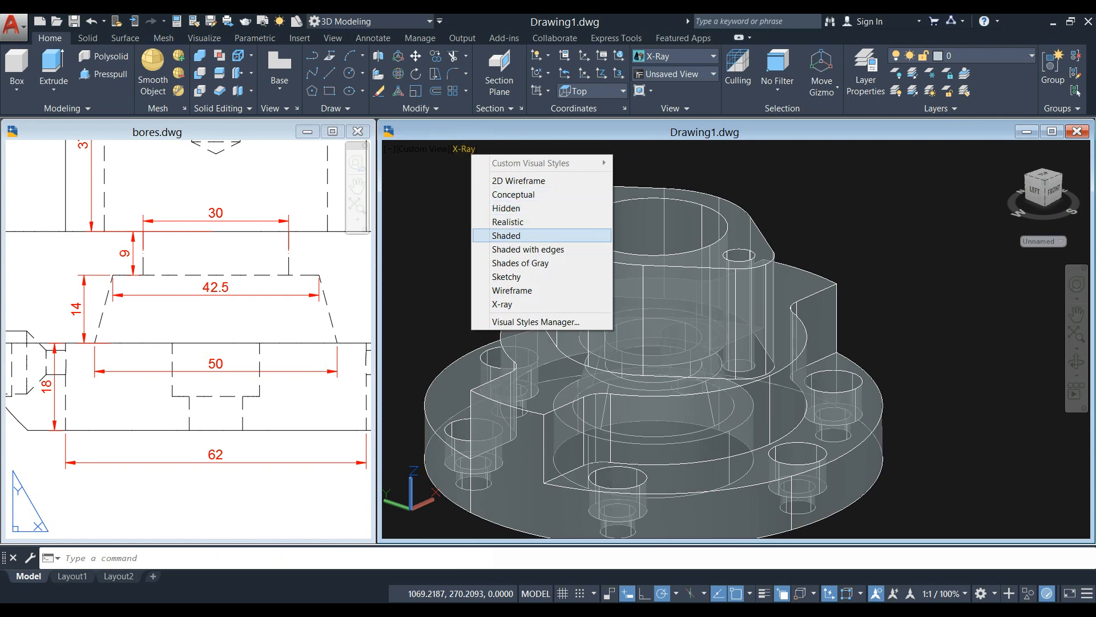
click(503, 249)
mouse_move(800, 257)
shift+middle_down()
mouse_move(799, 335)
mouse_move(816, 338)
mouse_move(799, 319)
mouse_move(672, 330)
mouse_move(679, 256)
mouse_move(666, 243)
mouse_move(682, 294)
mouse_move(657, 357)
mouse_move(714, 326)
mouse_move(766, 337)
shift+middle_up()
- Examine the countersunk side hole in detail view A of bores.dwg
click(290, 358)
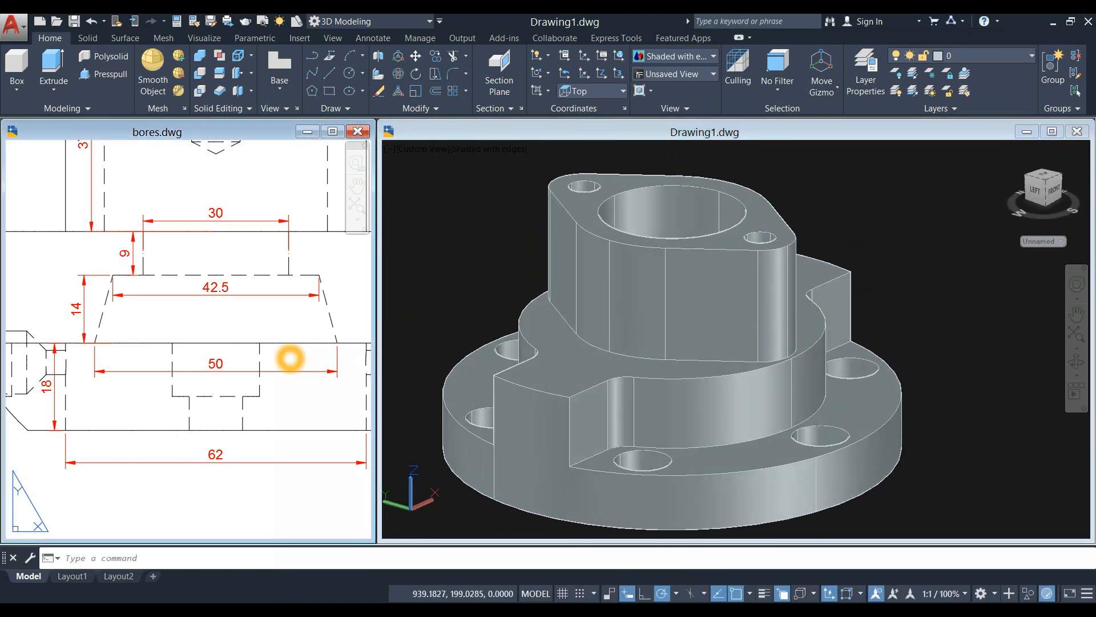
scroll(296, 348, down, 5)
middle_drag(299, 347, 275, 338)
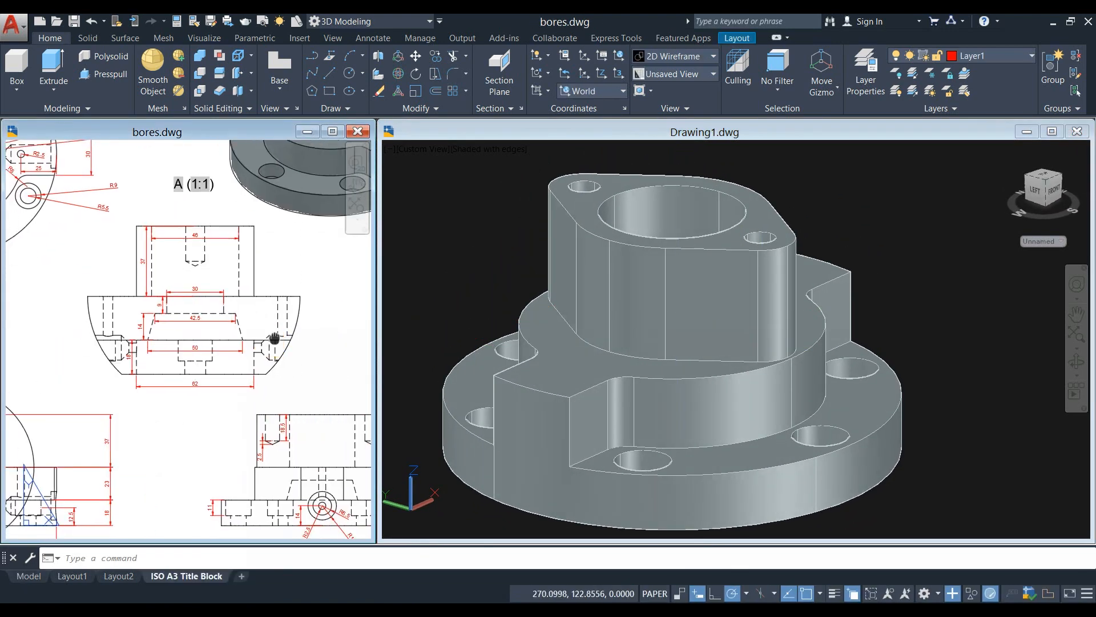
scroll(165, 314, up, 5)
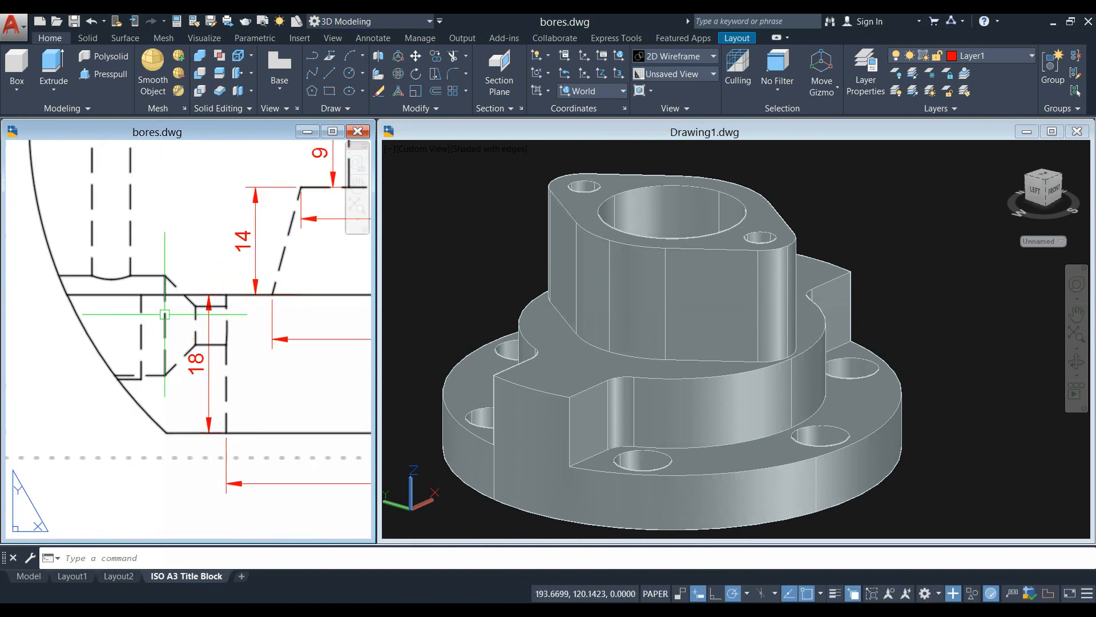
scroll(119, 288, down, 5)
middle_drag(119, 288, 22, 374)
scroll(313, 218, up, 1)
scroll(274, 201, down, 2)
middle_drag(176, 285, 294, 262)
scroll(245, 294, up, 3)
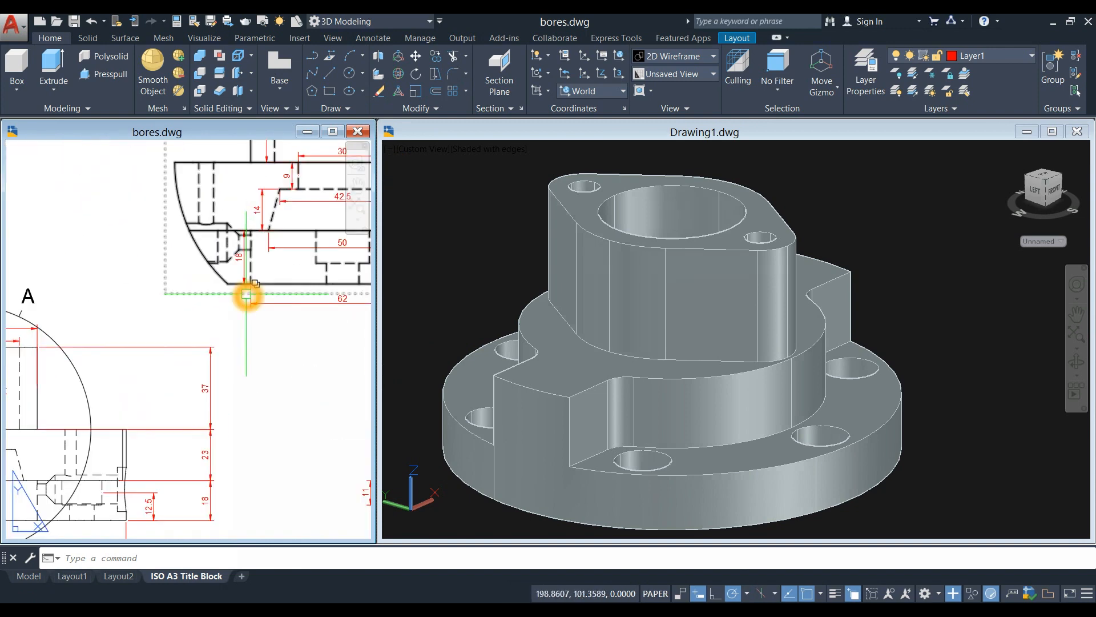
- Examine the side hole in the shaded isometric view of bores.dwg and its height dimension in the front view
middle_drag(245, 293, 161, 341)
middle_drag(186, 308, 34, 392)
scroll(36, 391, down, 1)
scroll(234, 341, down, 1)
scroll(262, 274, up, 6)
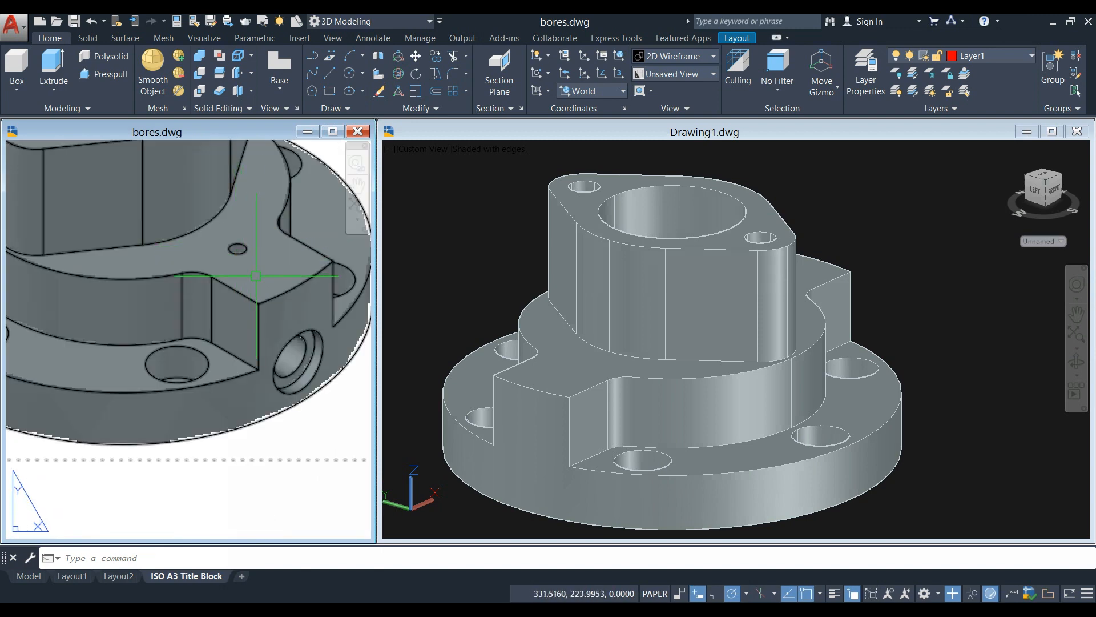
scroll(250, 273, down, 4)
scroll(109, 296, up, 5)
scroll(114, 309, up, 2)
scroll(205, 305, down, 6)
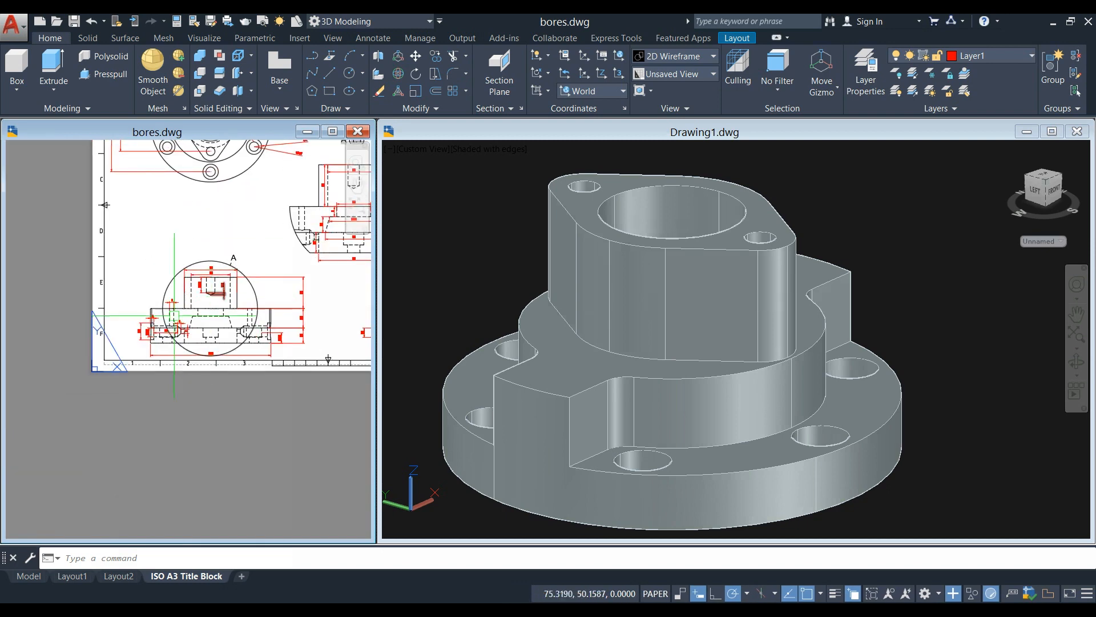
scroll(212, 301, up, 4)
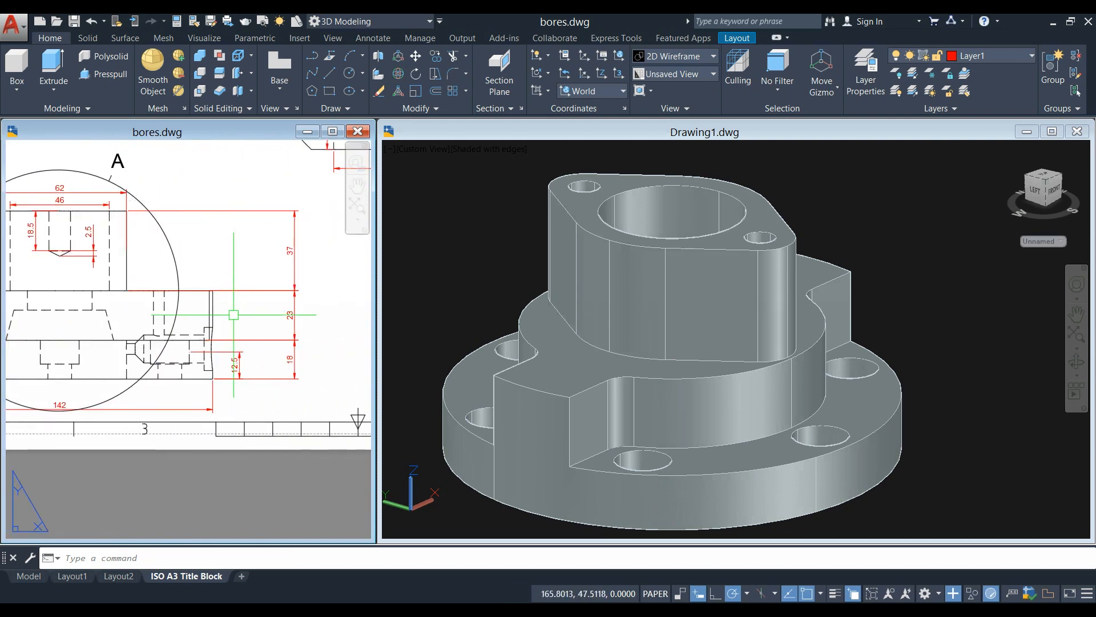
scroll(225, 346, up, 4)
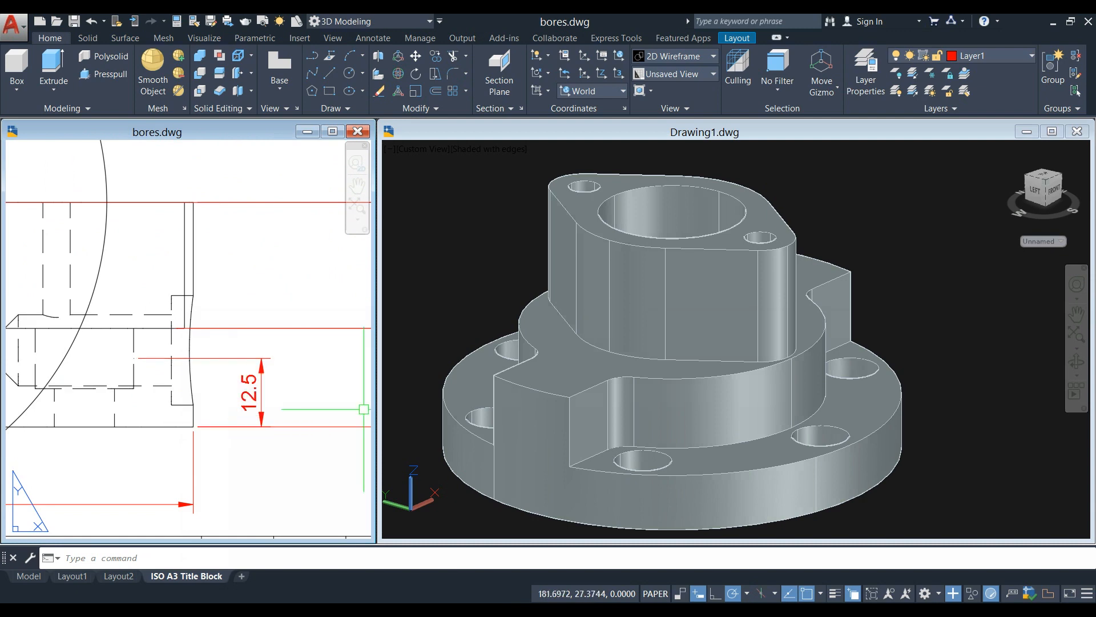
- Draw a vertical line 12.5 mm up from the quadrant point on the flange's bottom edge in Drawing1.dwg
click(793, 382)
mouse_move(834, 320)
shift+middle_down()
mouse_move(637, 339)
mouse_move(740, 336)
mouse_move(844, 368)
shift+middle_up()
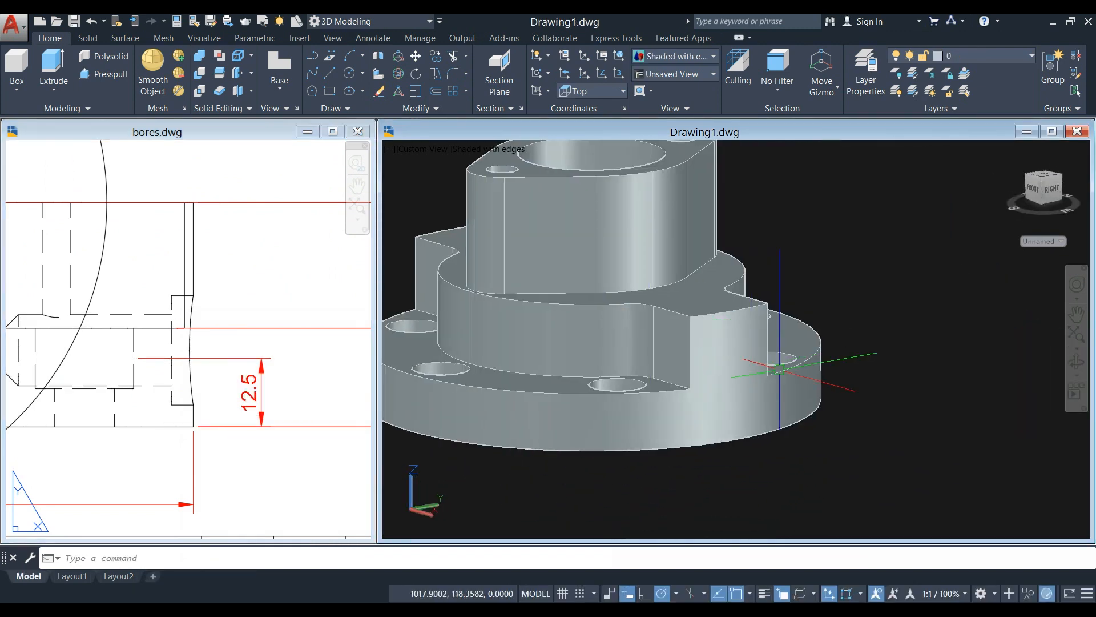
click(733, 437)
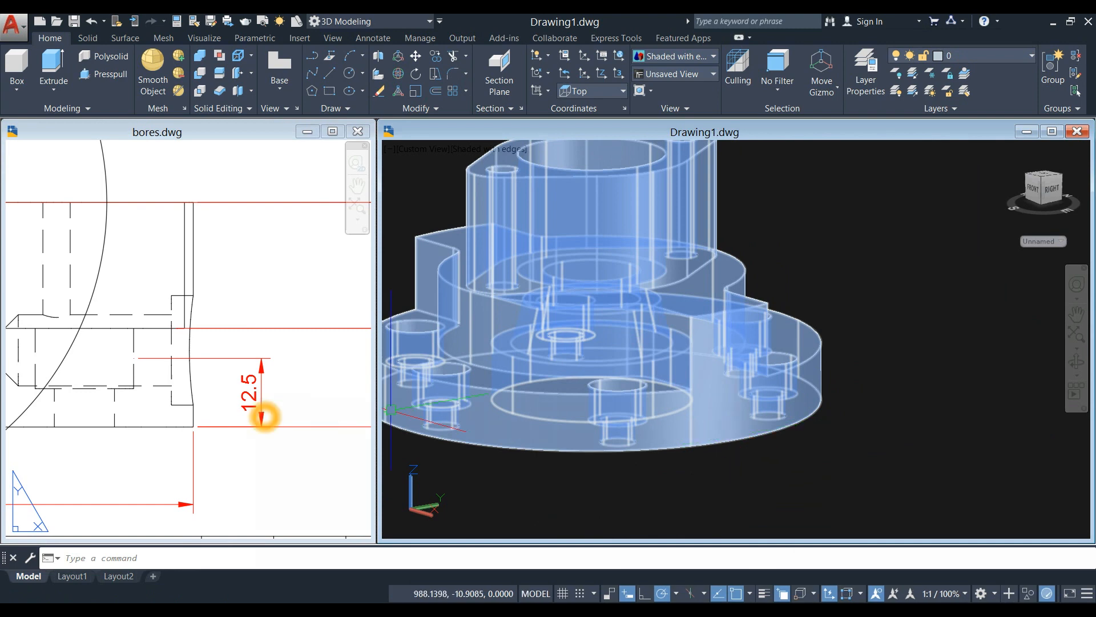
key(Escape)
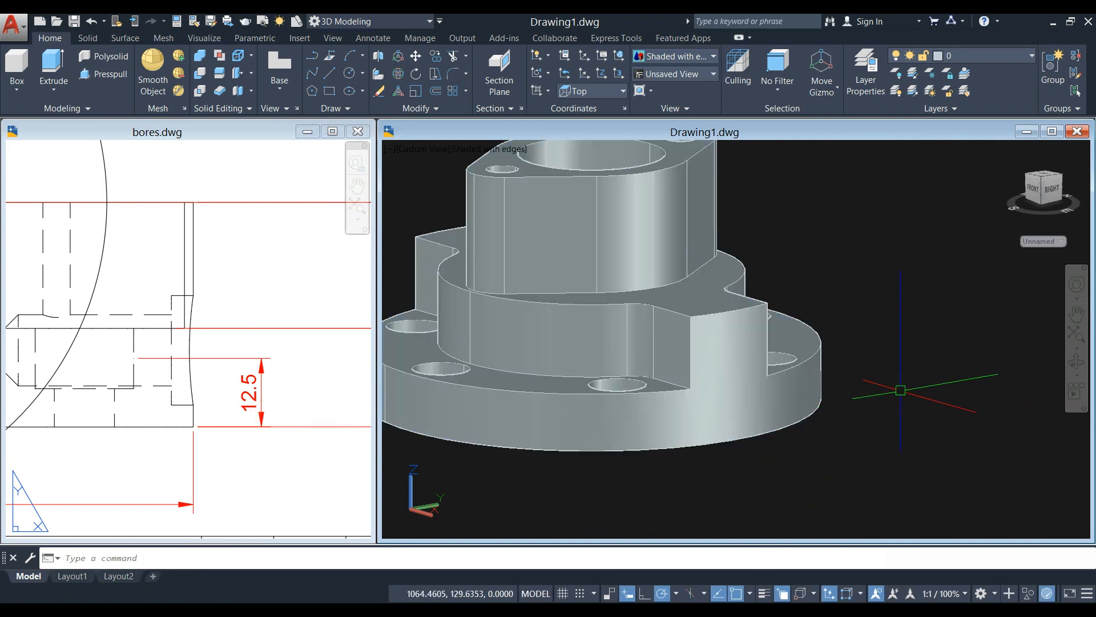
text(l)
key(Return)
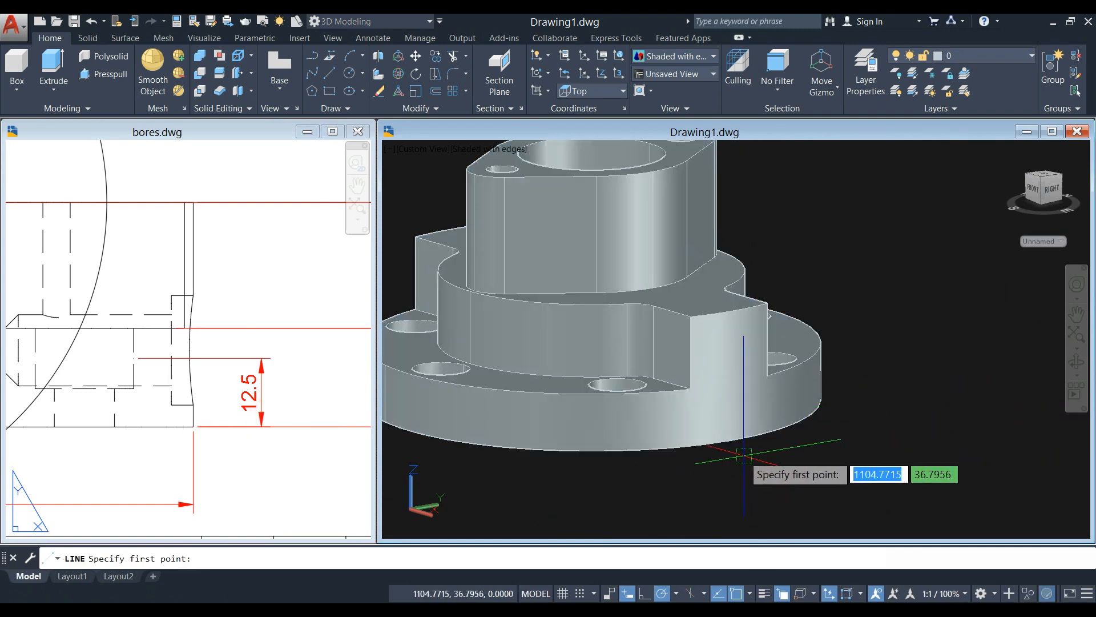
click(734, 441)
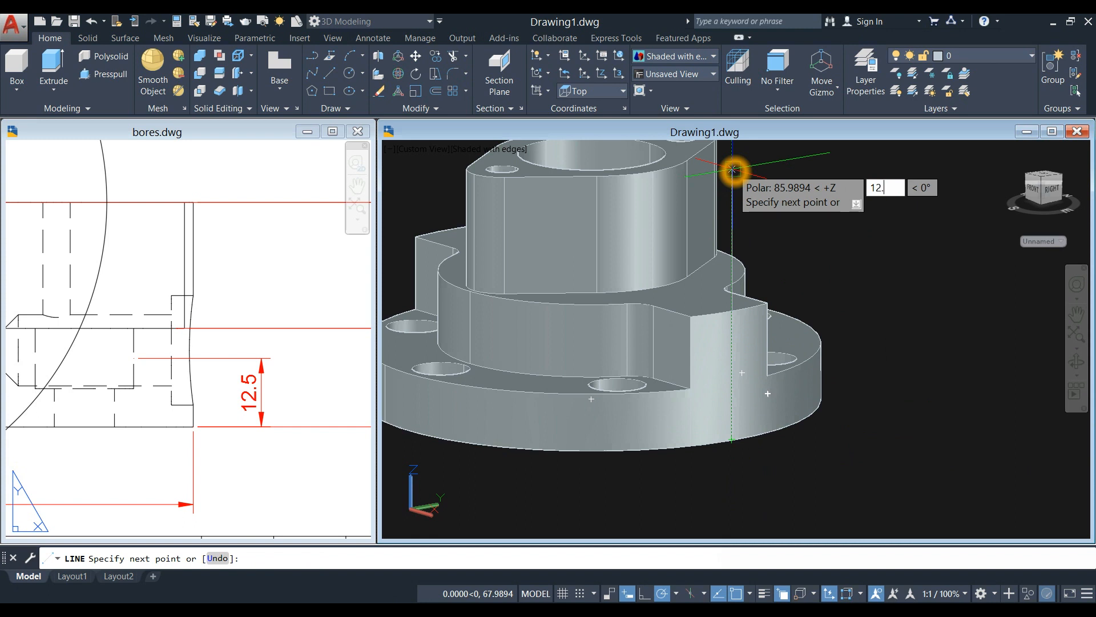
key(Return)
right_click(815, 199)
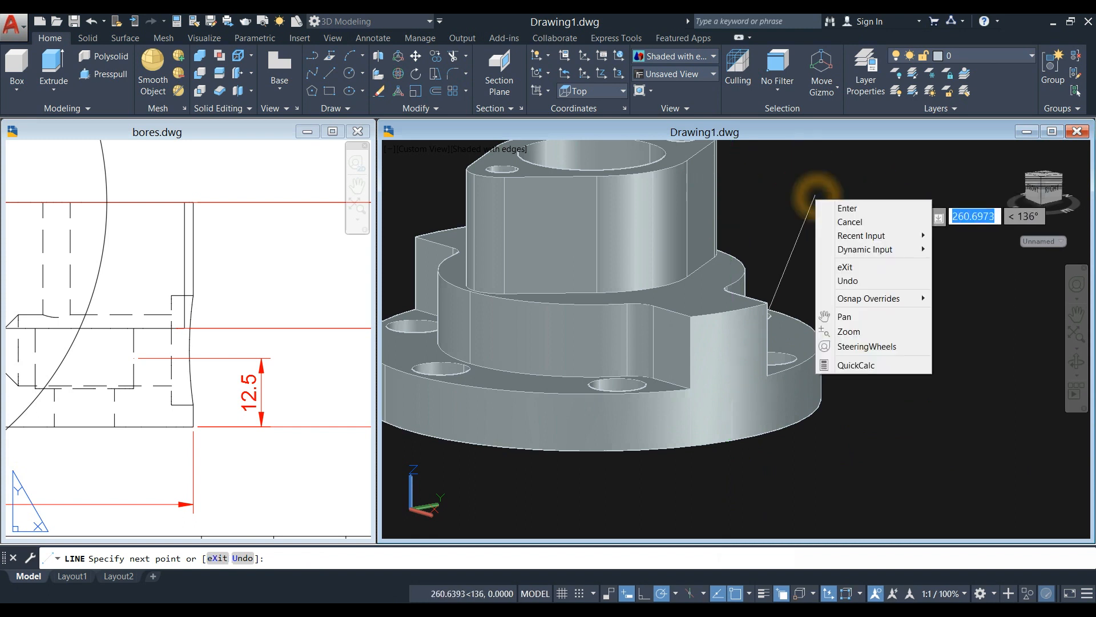
click(839, 208)
- Set the visual style to 2D Wireframe and define a UCS by Z-axis vector, with Z pointing horizontally along the former X axis
click(517, 149)
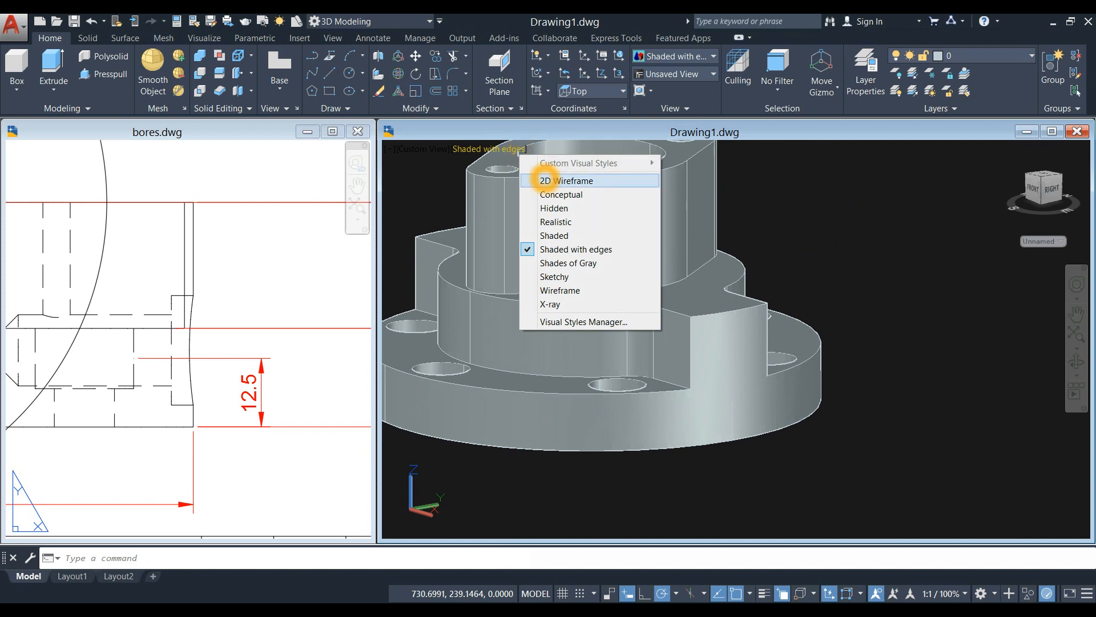
click(543, 180)
scroll(727, 419, up, 3)
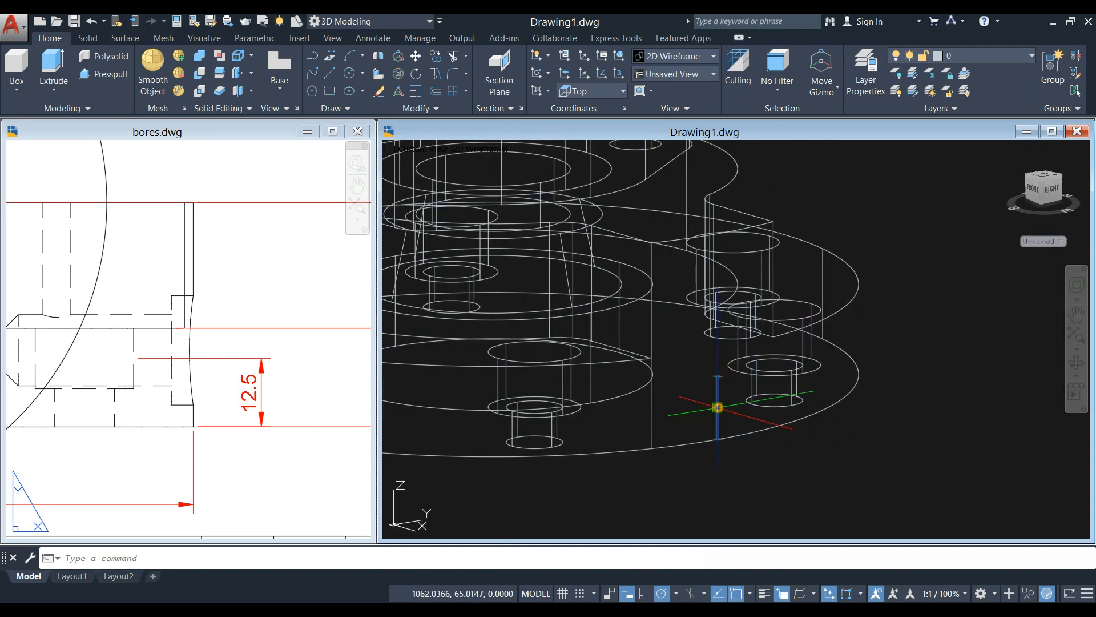
scroll(922, 272, down, 5)
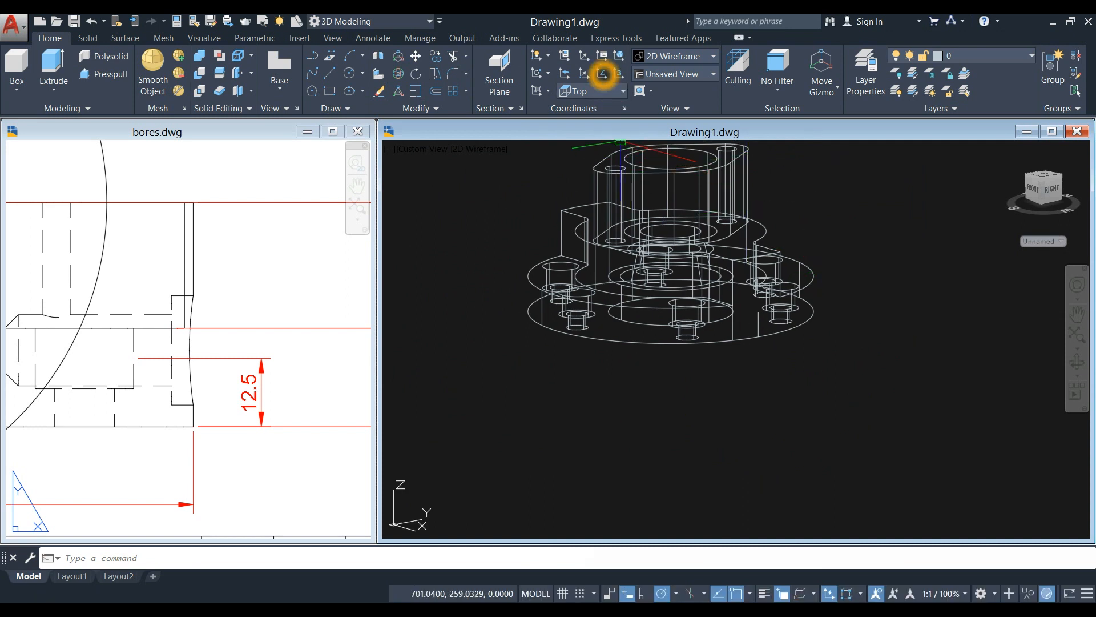
click(603, 74)
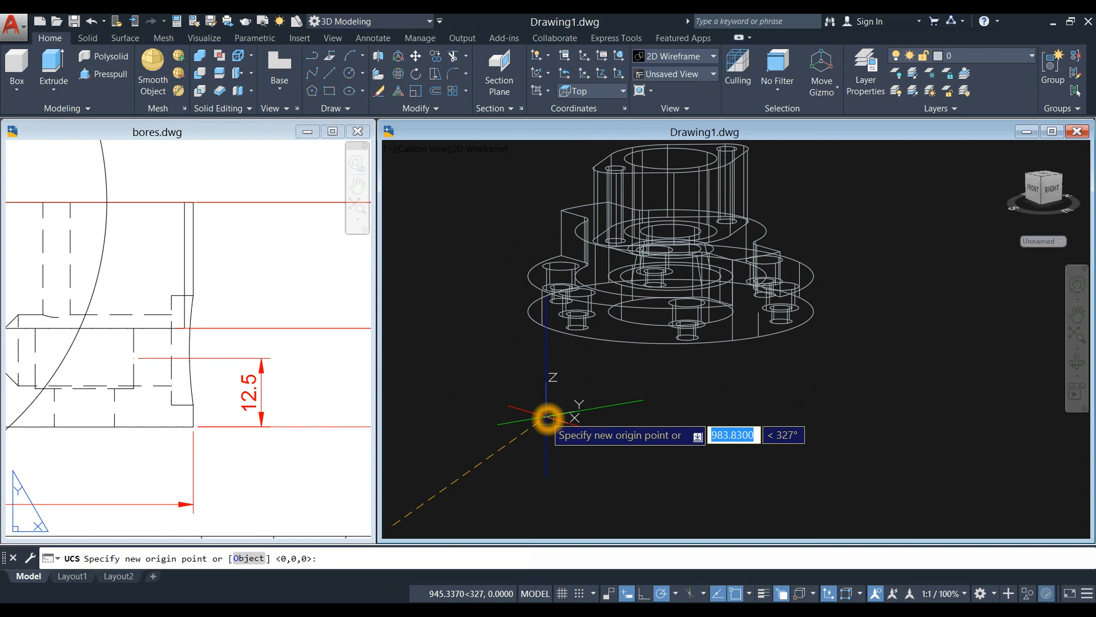
click(547, 417)
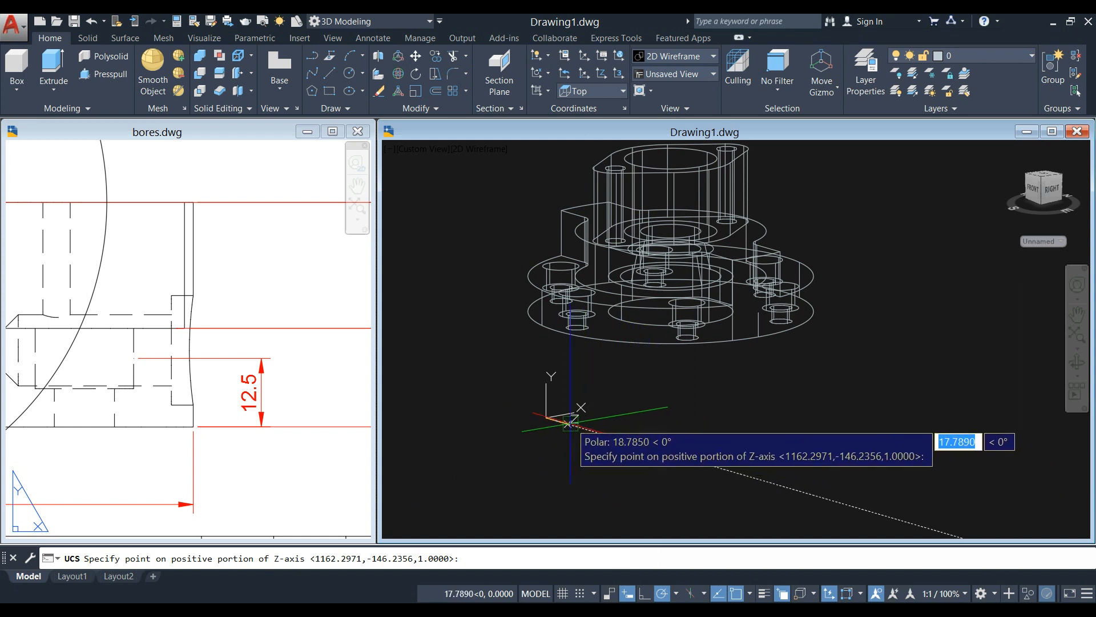
click(645, 448)
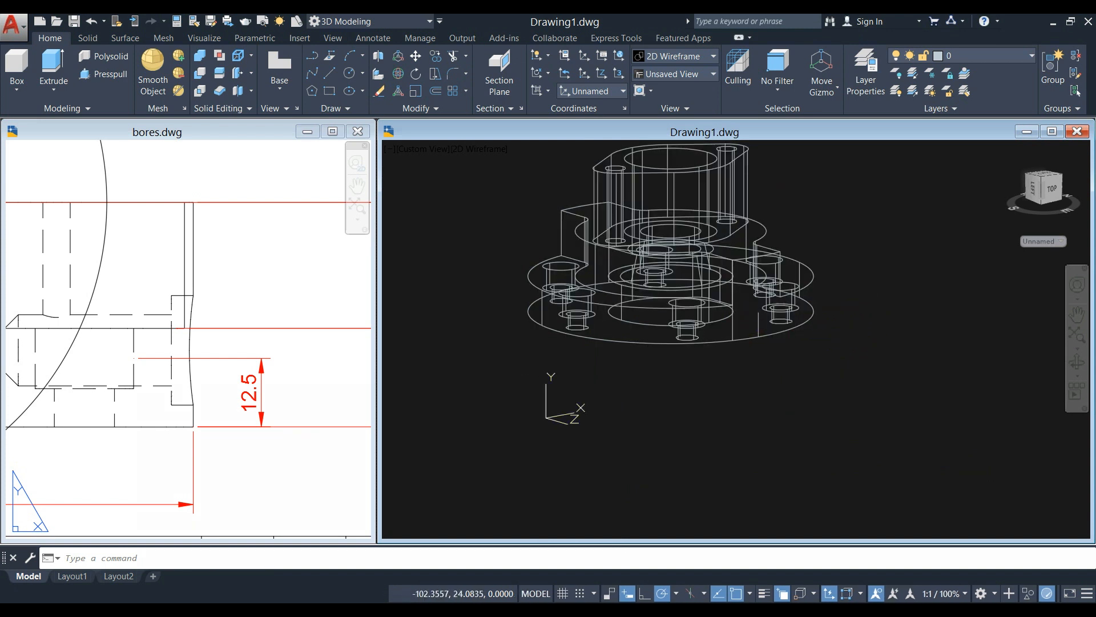
- Examine the side bore's diameter and depth dimensions in the front view of bores.dwg
click(108, 314)
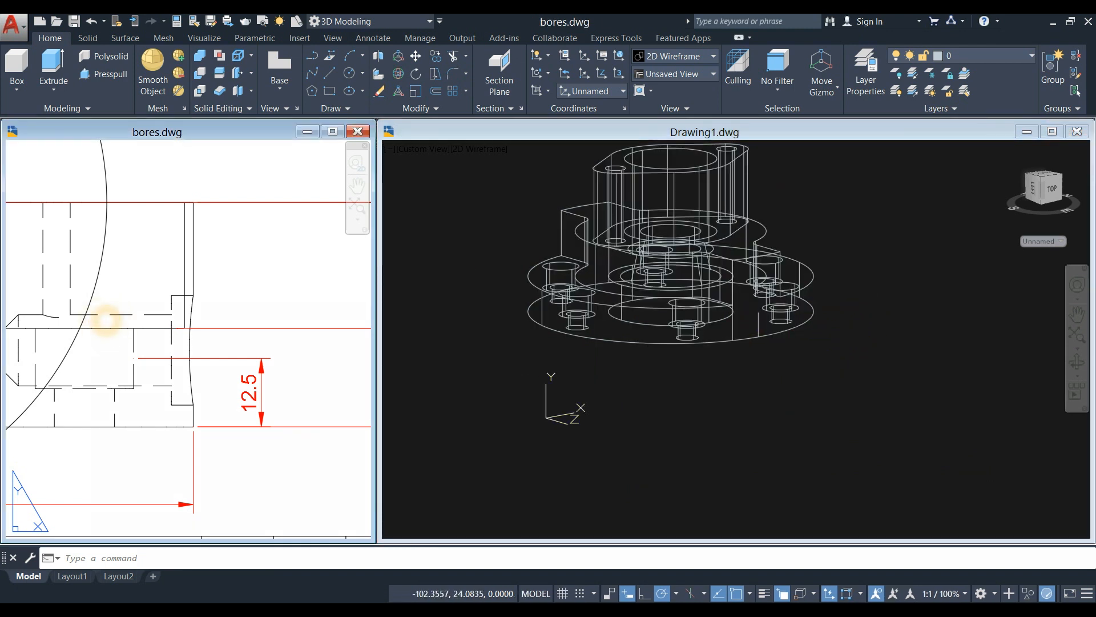
scroll(244, 295, up, 3)
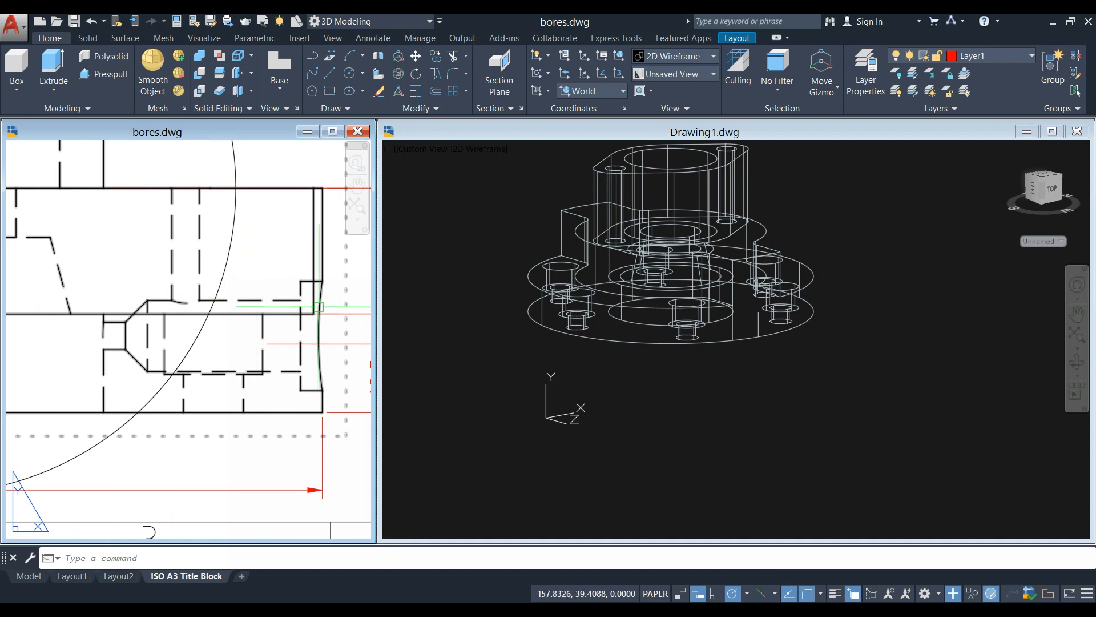
click(845, 387)
scroll(834, 318, up, 4)
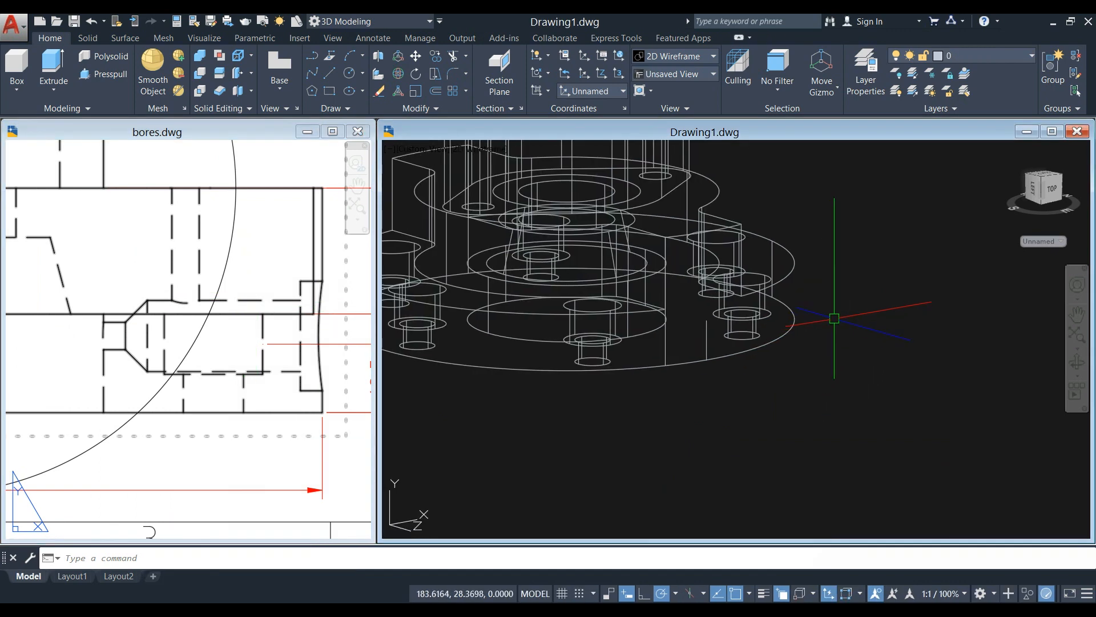
click(282, 431)
scroll(282, 428, down, 3)
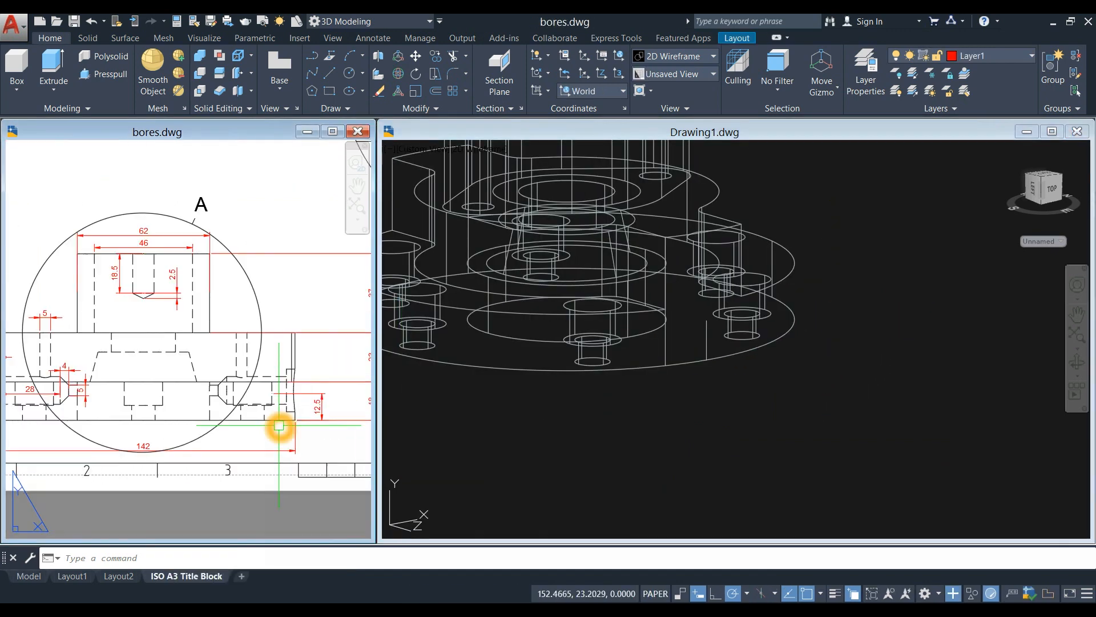
scroll(350, 416, down, 2)
scroll(238, 371, up, 4)
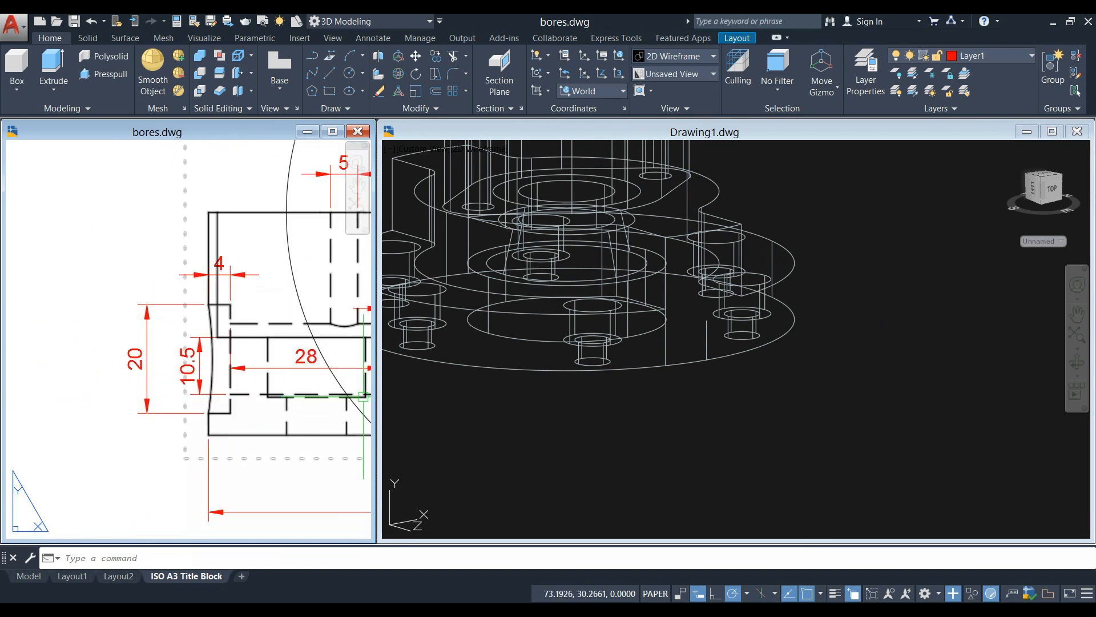
- Draw a 20 mm diameter circle centred on the upper end of the vertical line in Drawing1.dwg
click(783, 391)
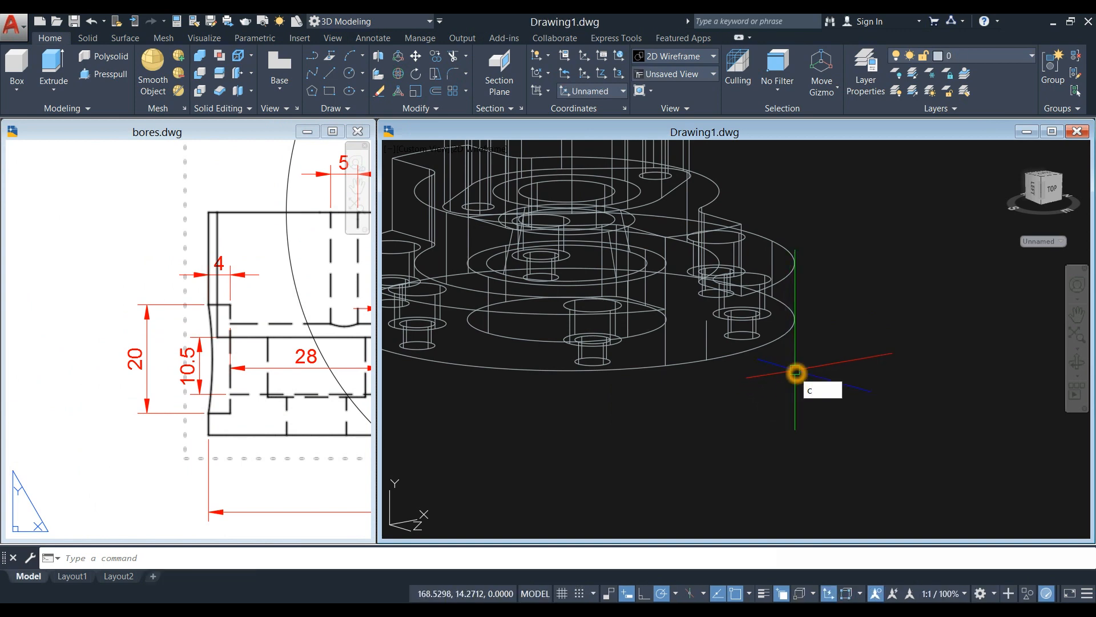
key(Return)
click(707, 320)
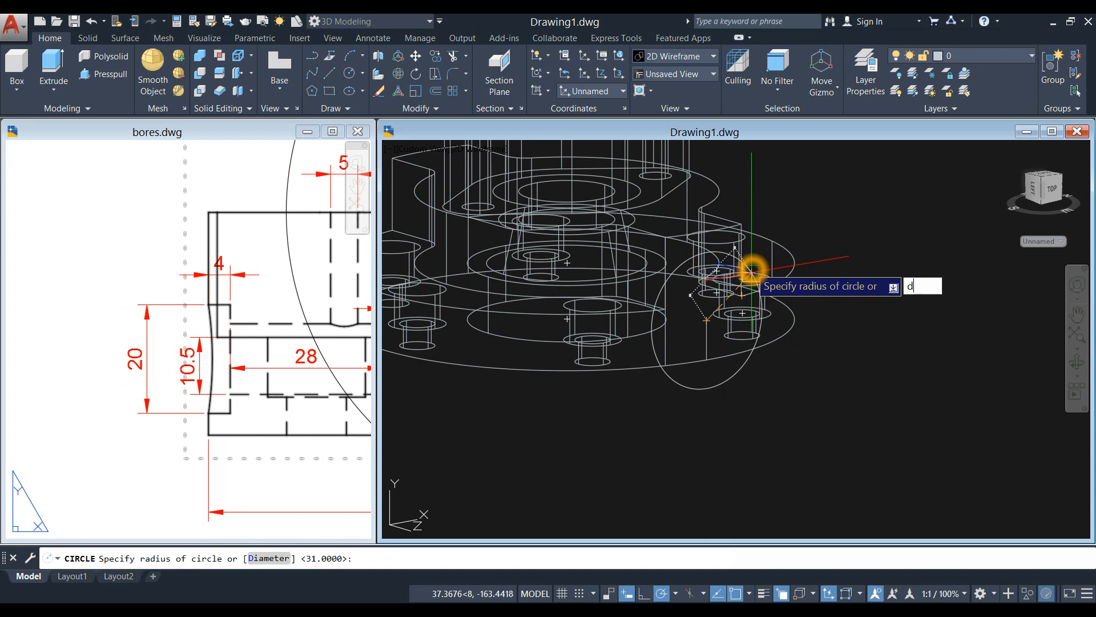
key(Return)
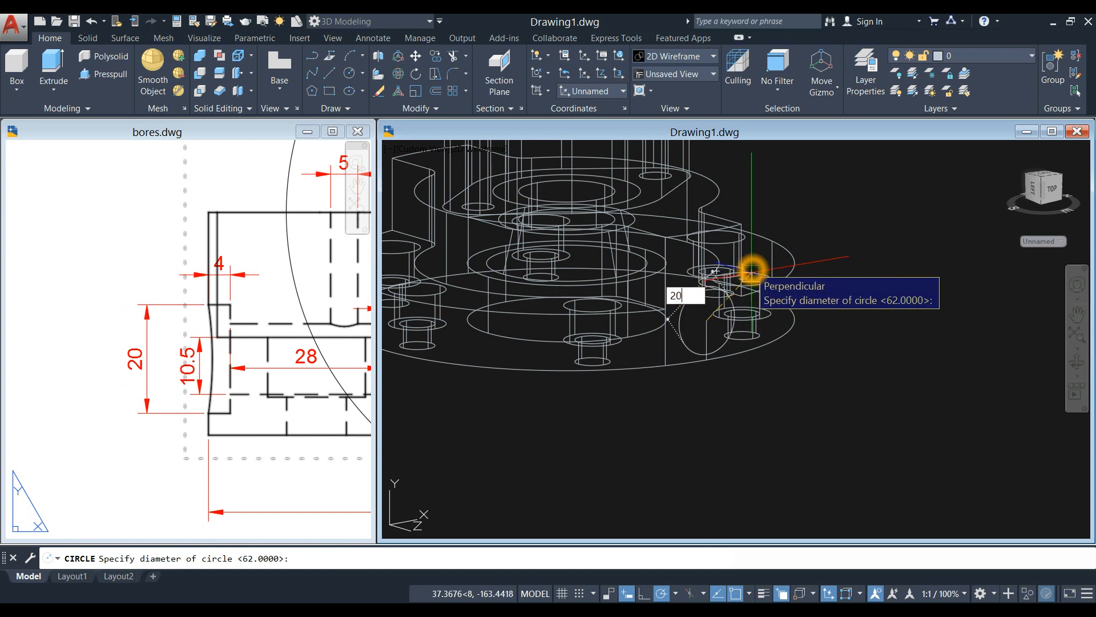
key(Return)
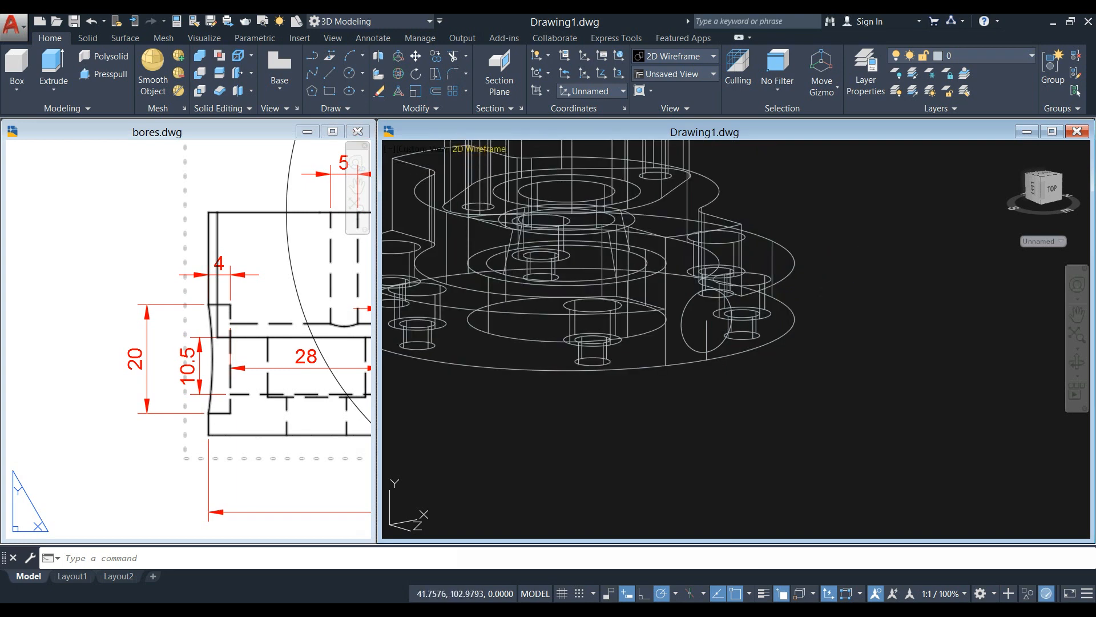
- Set the visual style to X-Ray and check the circle's position on the flange's rim
click(479, 150)
click(530, 303)
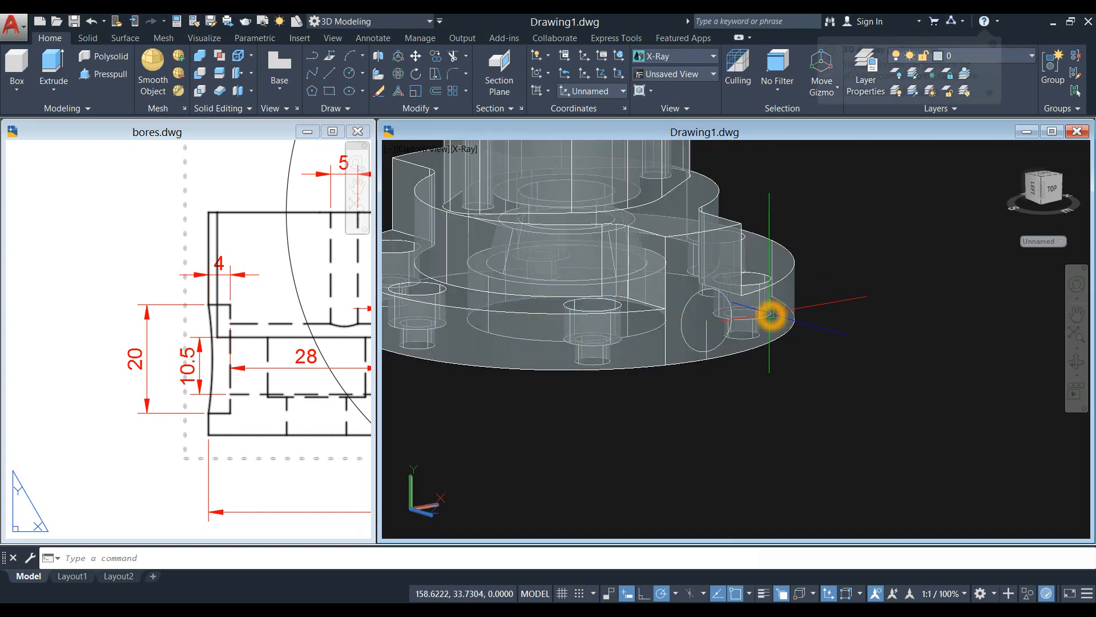
scroll(774, 302, up, 2)
middle_drag(775, 304, 782, 305)
click(627, 290)
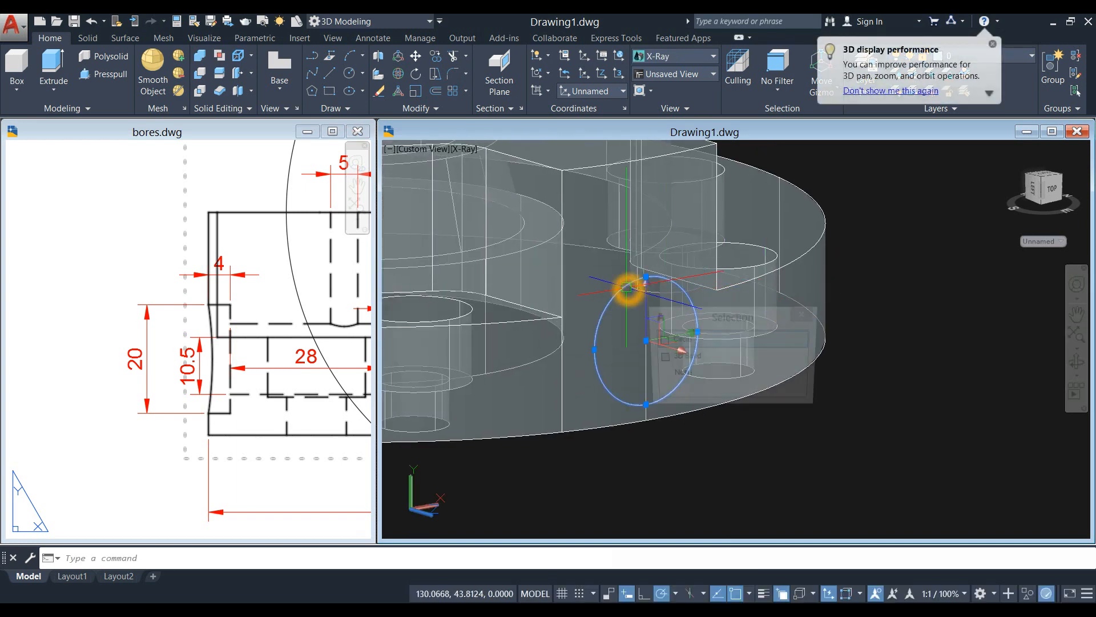
scroll(630, 279, down, 2)
scroll(724, 228, down, 4)
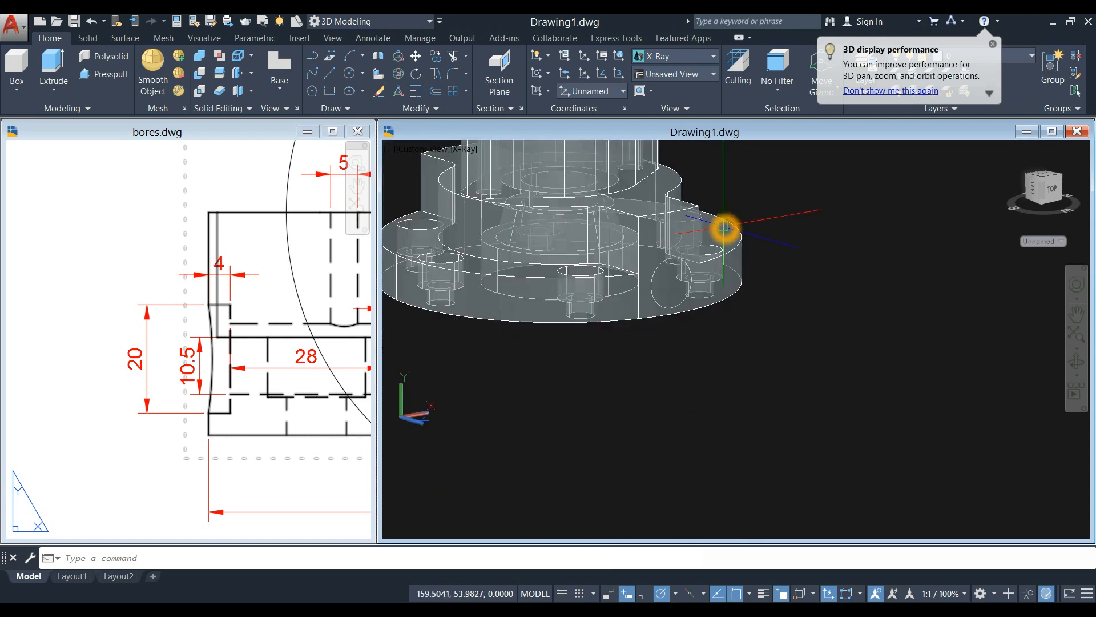
scroll(652, 228, up, 4)
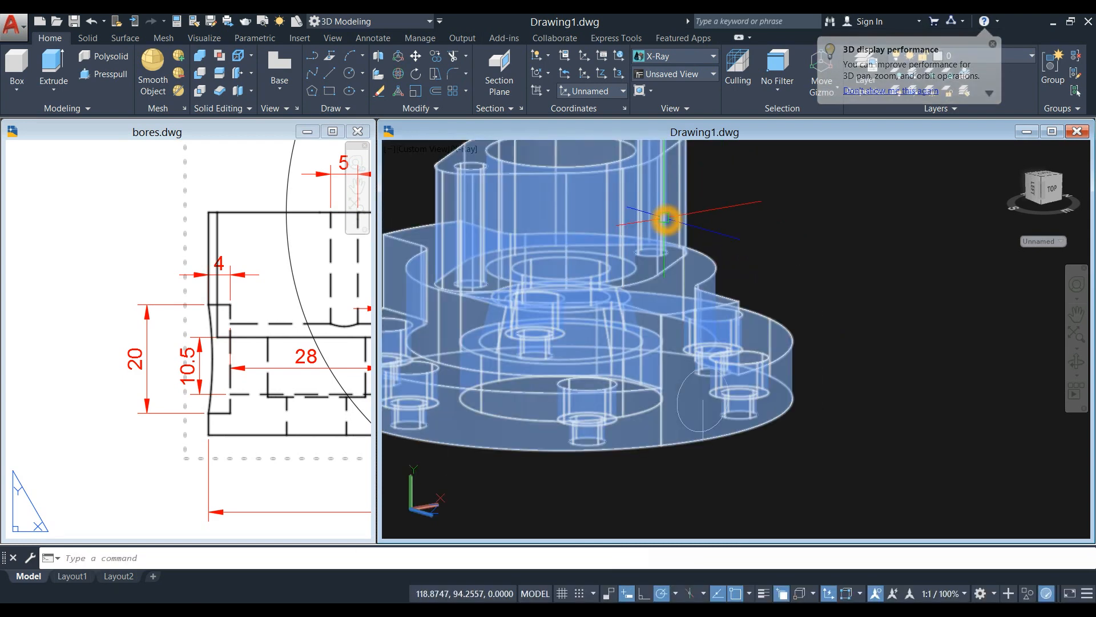
scroll(737, 232, down, 2)
shift+middle_drag(751, 223, 748, 260)
scroll(711, 340, up, 2)
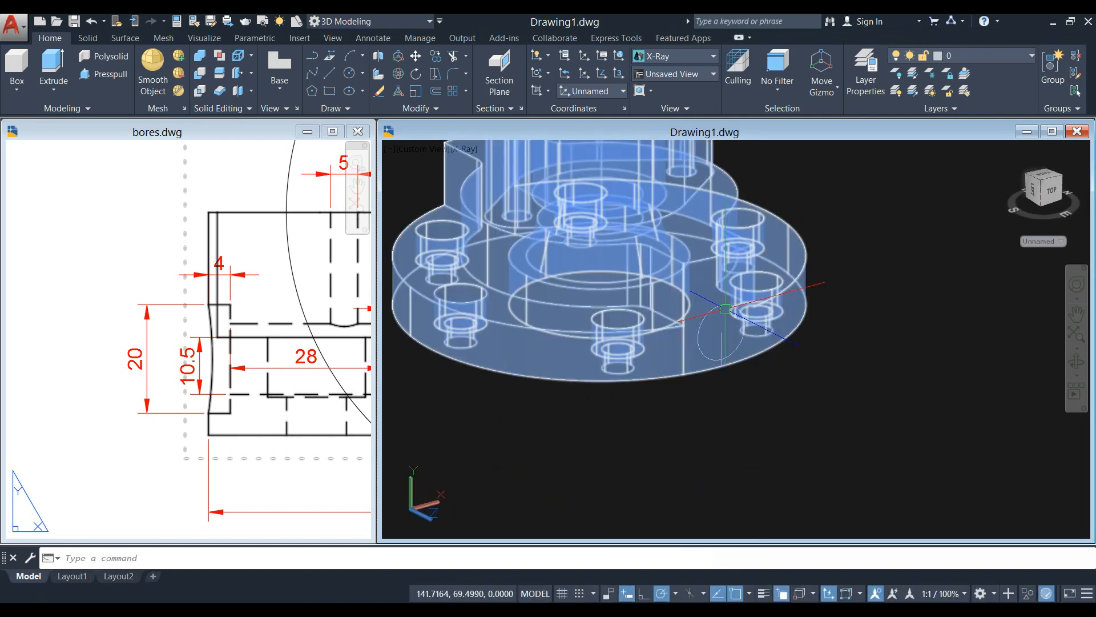
- Hide the flanged body, leaving the circle and the vertical line displayed
click(598, 245)
scroll(597, 245, down, 5)
middle_drag(598, 245, 582, 292)
key(Escape)
scroll(666, 248, up, 2)
middle_drag(666, 249, 717, 253)
click(661, 243)
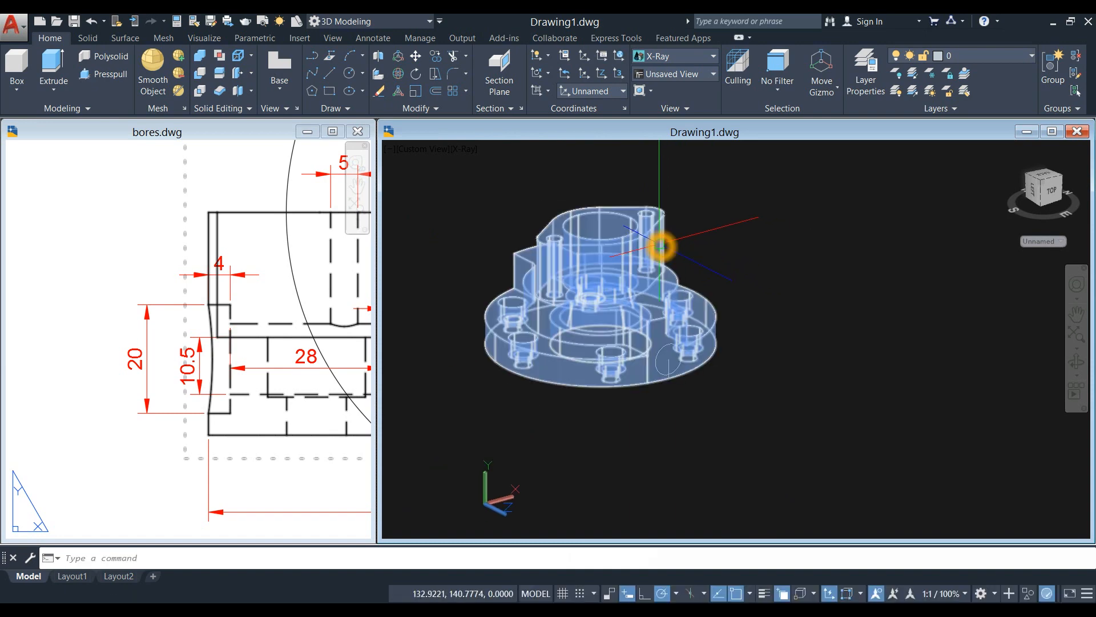
right_click(735, 201)
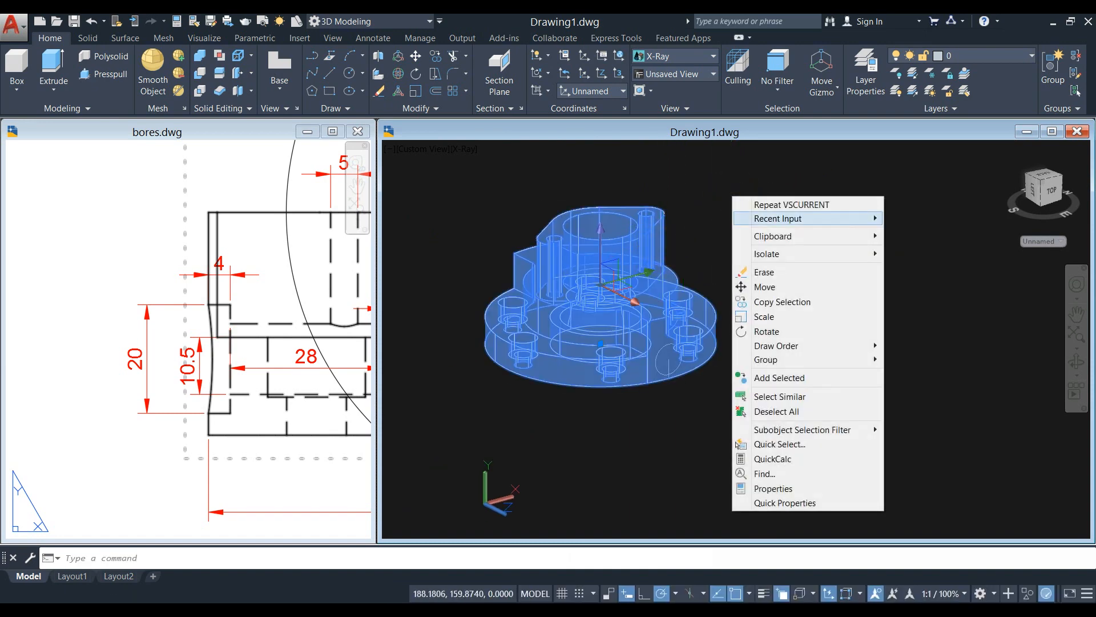
mouse_move(771, 254)
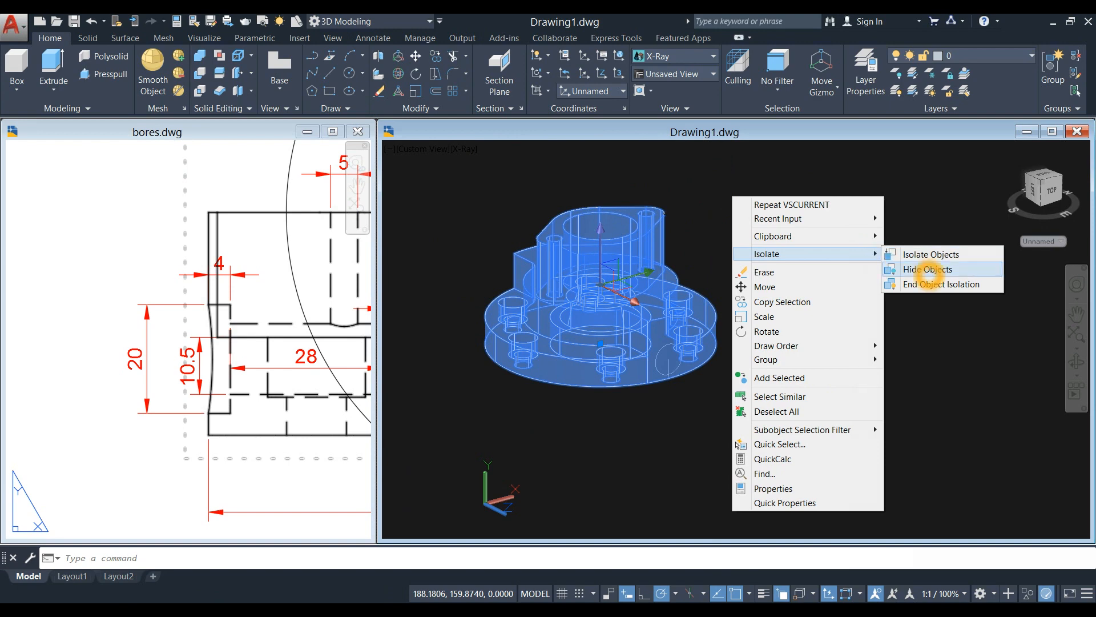
click(928, 269)
scroll(706, 343, up, 2)
middle_drag(721, 343, 736, 342)
- Examine the side bore's counterbore depth and the dimensions of its inner stages in the front view of bores.dwg
click(206, 421)
middle_drag(240, 399, 239, 403)
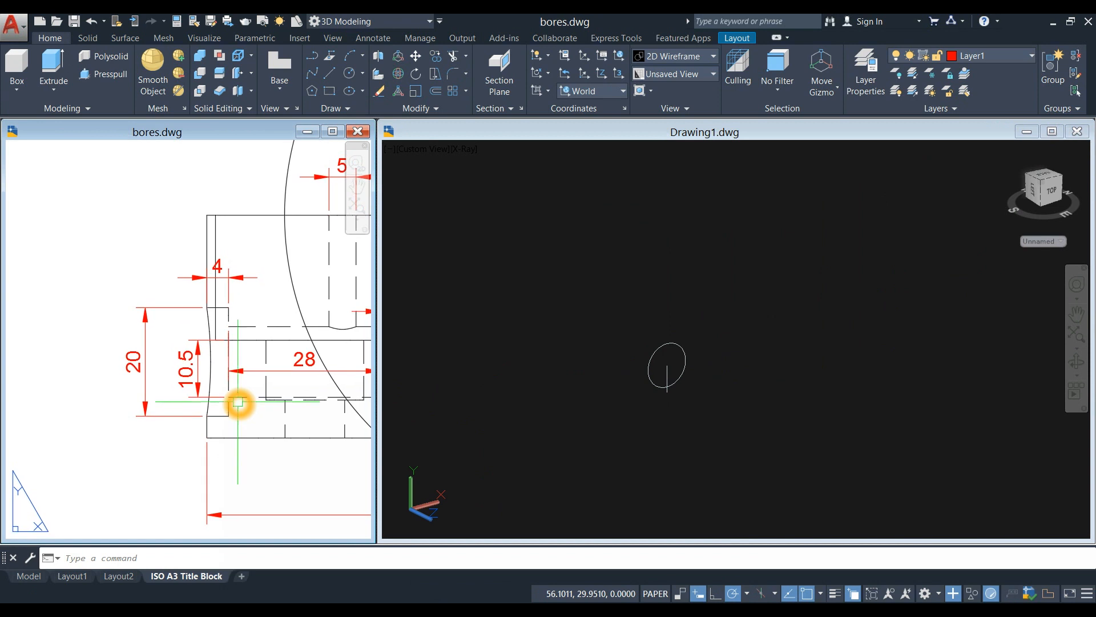
click(710, 343)
click(236, 359)
scroll(257, 349, down, 4)
mouse_move(257, 350)
middle_down()
mouse_move(44, 362)
mouse_move(147, 353)
middle_up()
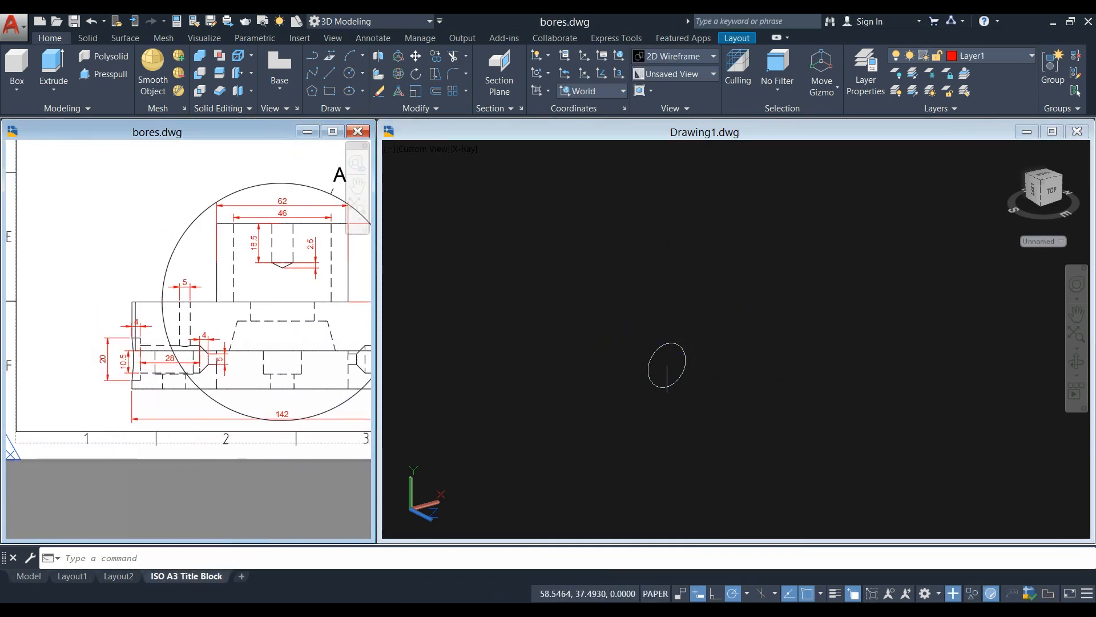
scroll(142, 342, up, 2)
click(717, 344)
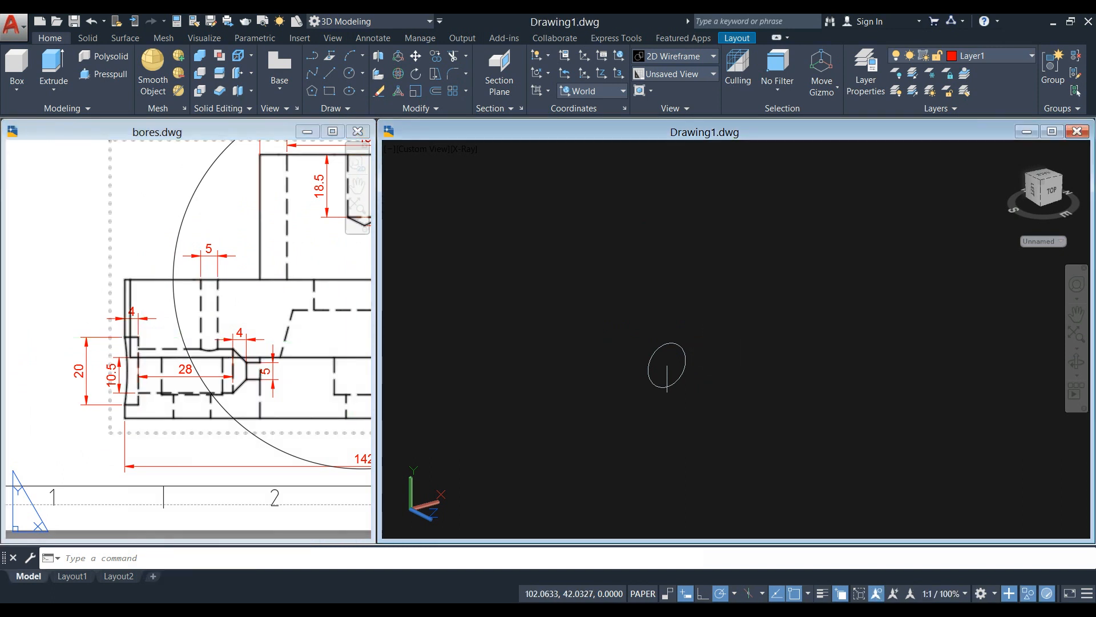
click(131, 341)
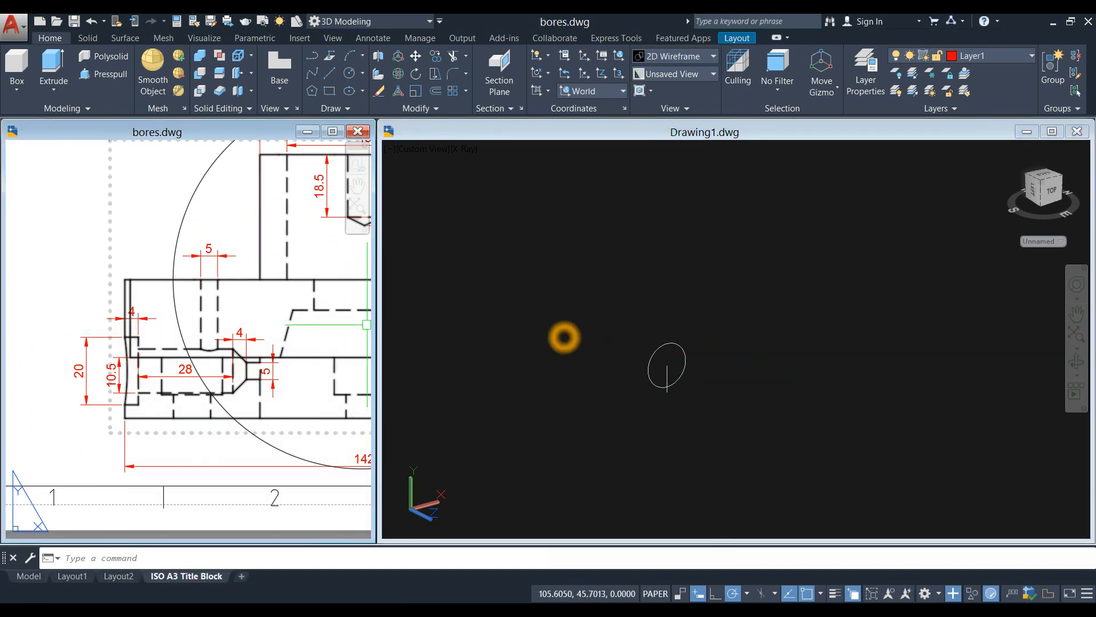
click(687, 336)
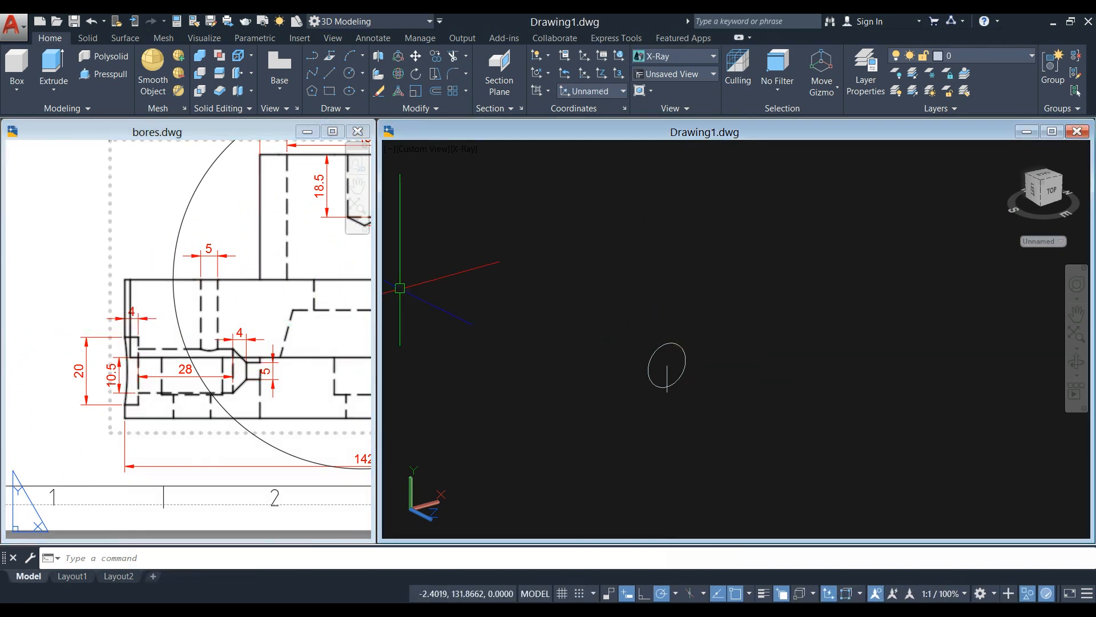
click(130, 325)
scroll(130, 325, up, 4)
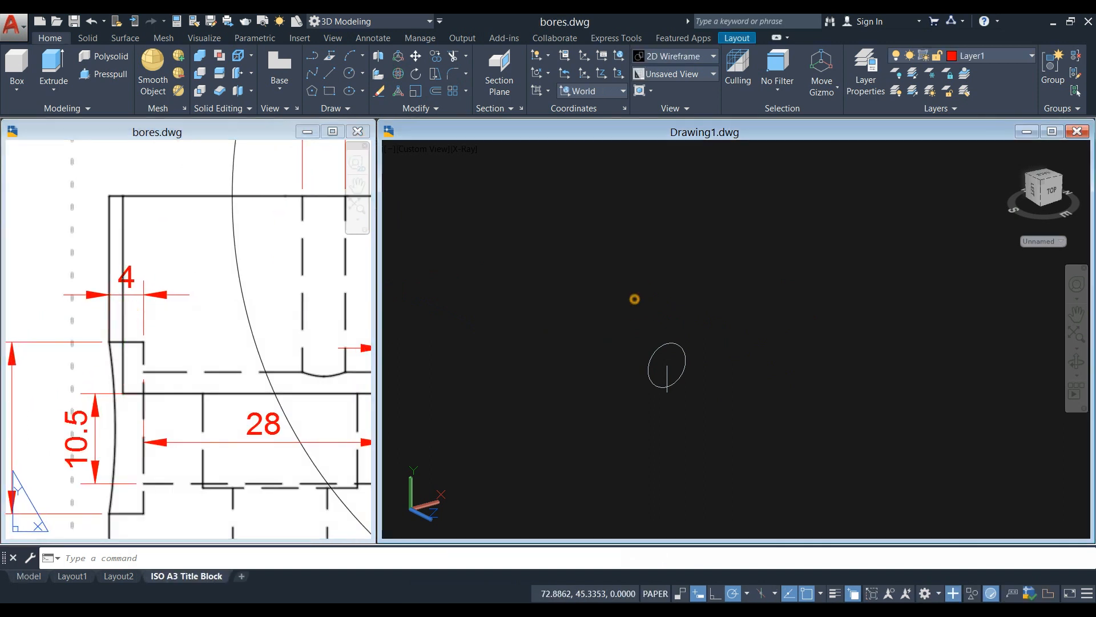
- Extrude the 20 mm circle in Drawing1.dwg 4 mm inward to form the counterbore disc
click(658, 340)
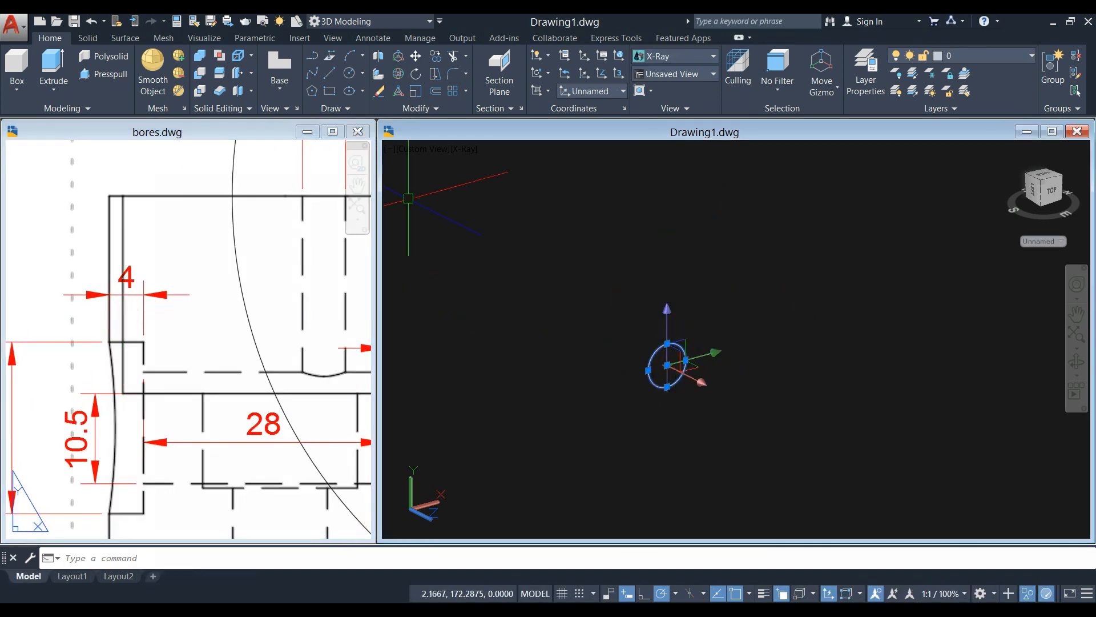
click(53, 67)
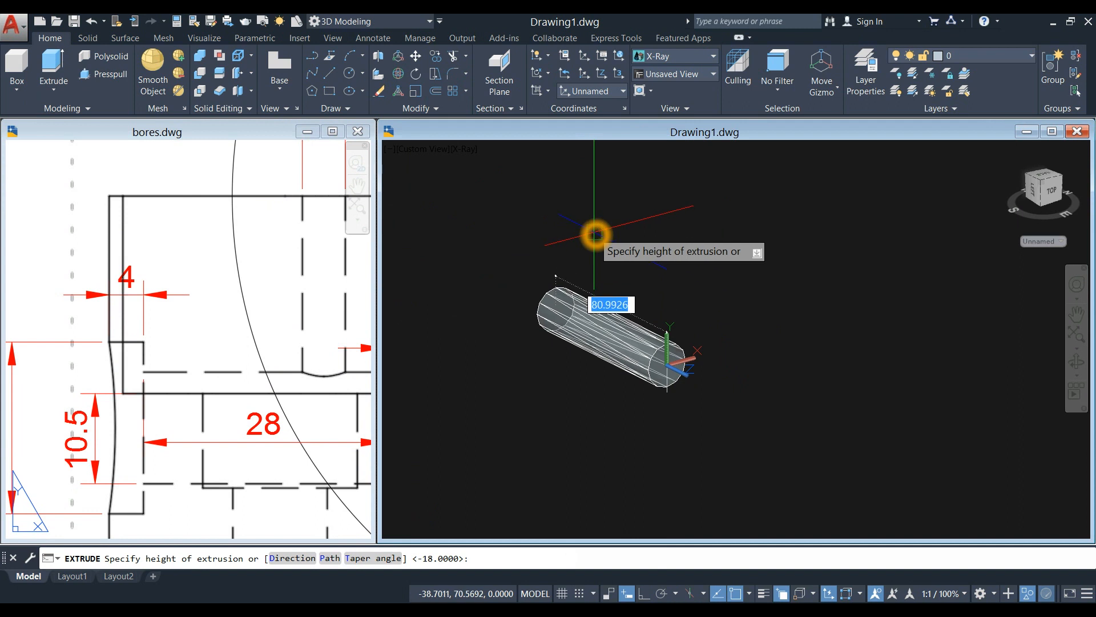
key(Return)
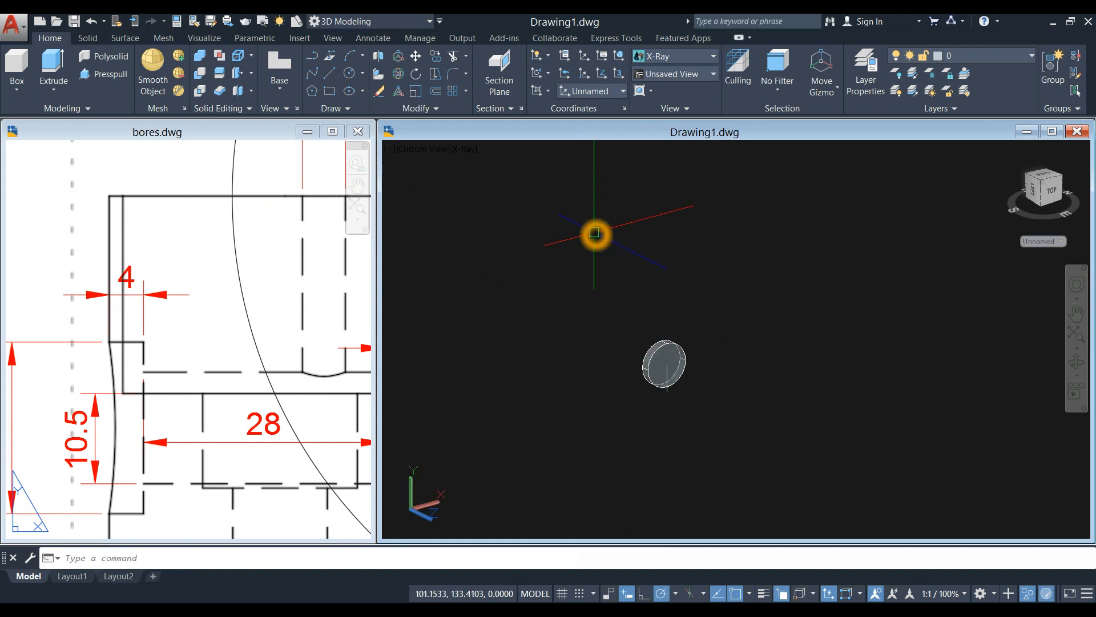
shift+middle_drag(661, 367, 665, 370)
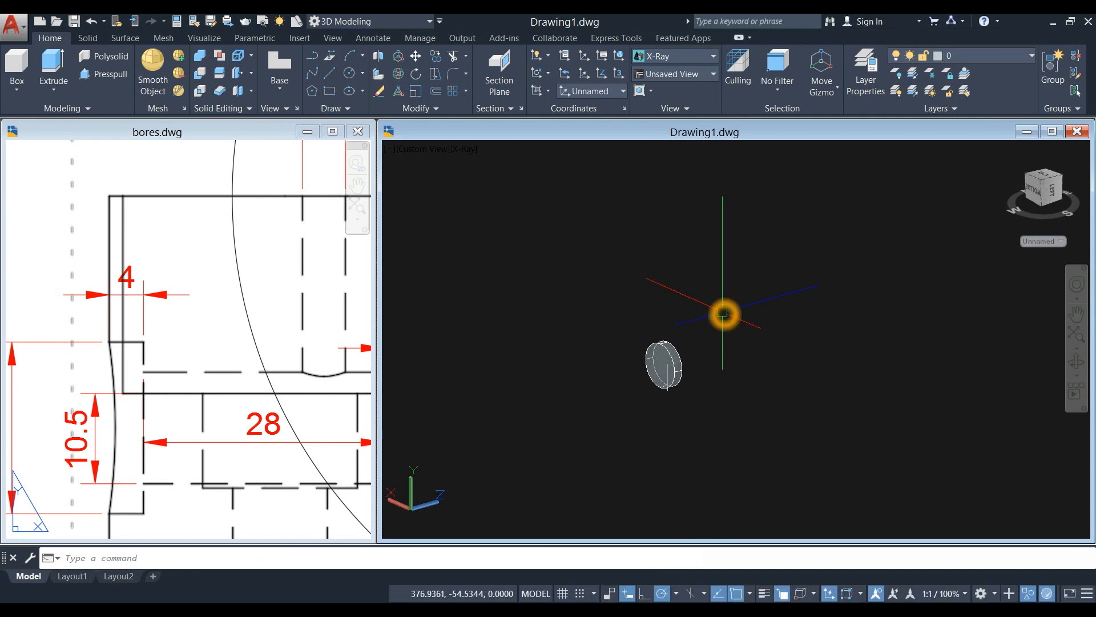
- Add a vertical linear dimension for the diameter of the 28 mm long bore stage in the front view of bores.dwg
click(190, 403)
scroll(176, 400, down, 2)
middle_drag(177, 397, 369, 270)
scroll(369, 270, down, 2)
scroll(160, 351, up, 4)
middle_drag(159, 351, 118, 375)
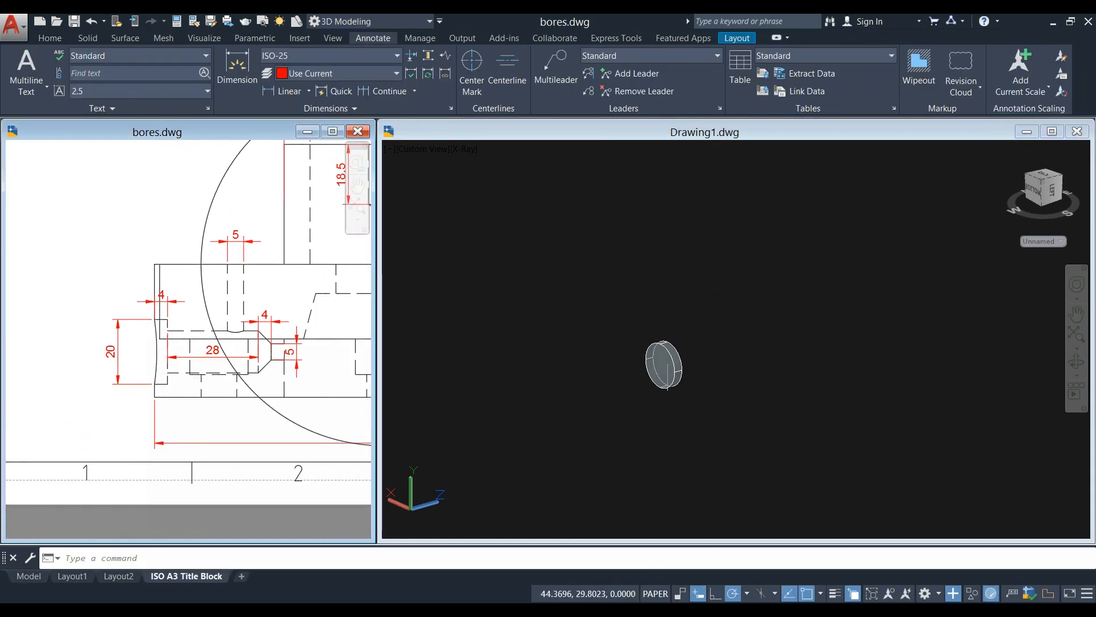
click(288, 91)
scroll(175, 357, up, 4)
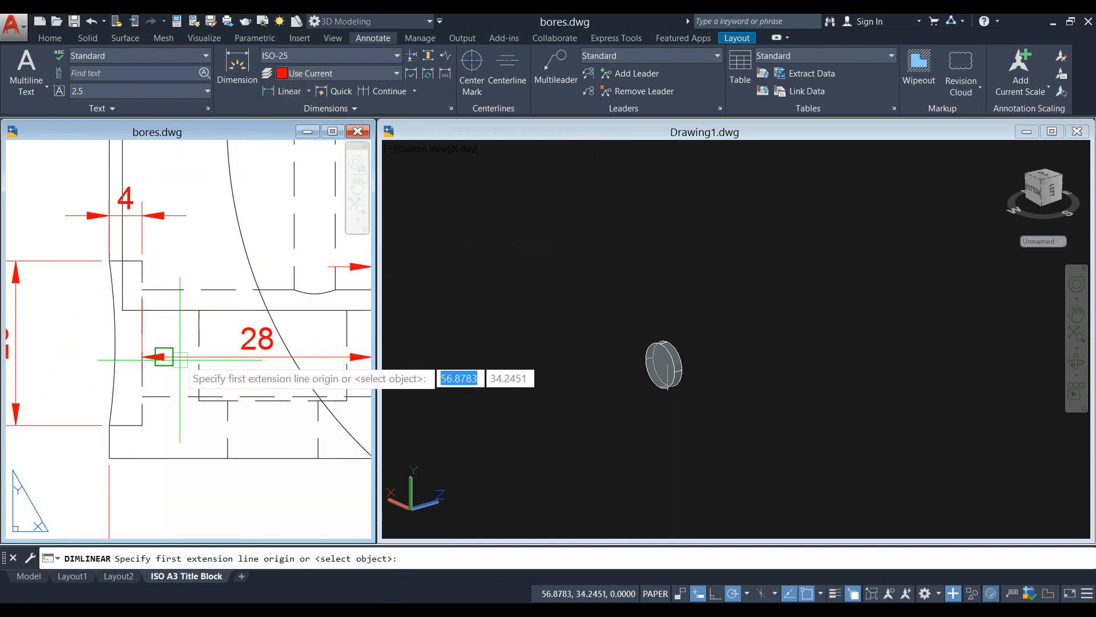
click(142, 289)
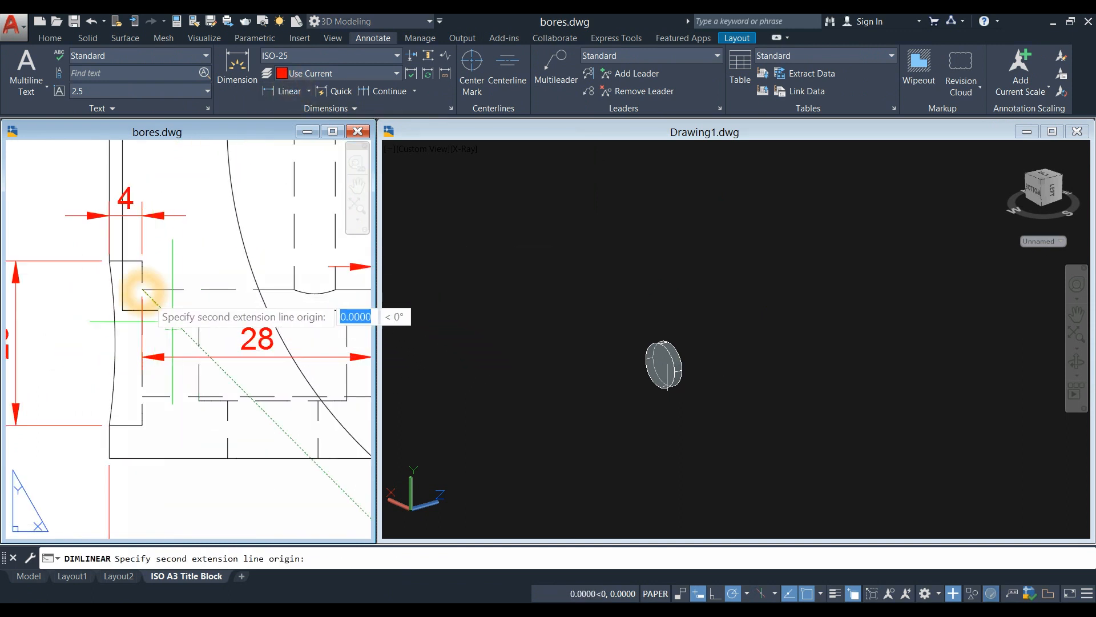
click(142, 396)
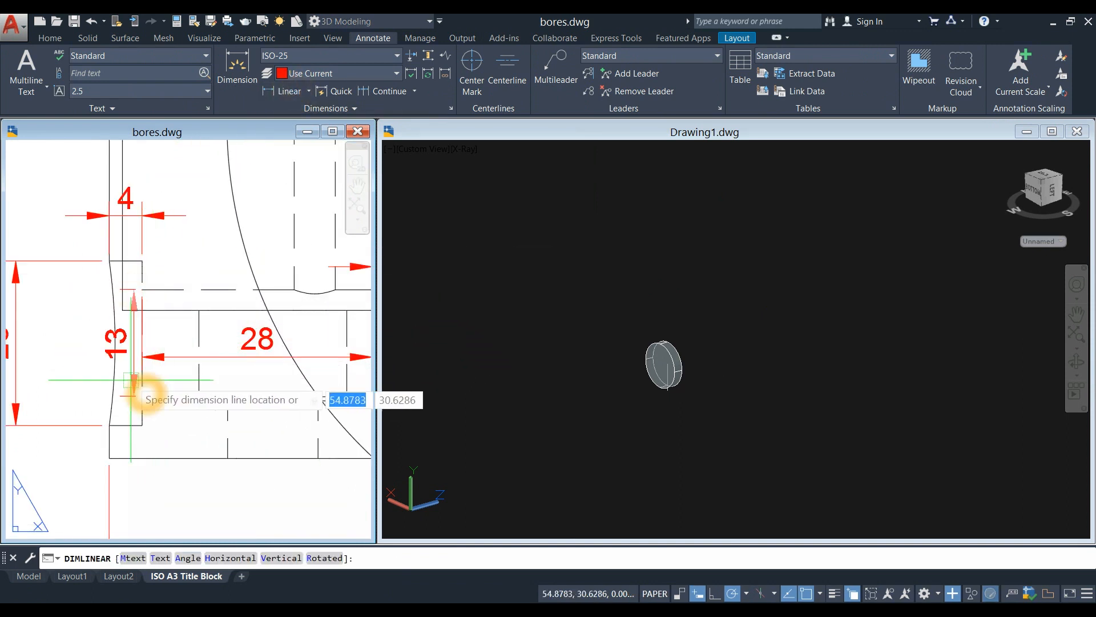
click(81, 377)
- Draw a 13 mm diameter circle centred on the inner face of the counterbore disc in Drawing1.dwg
click(693, 317)
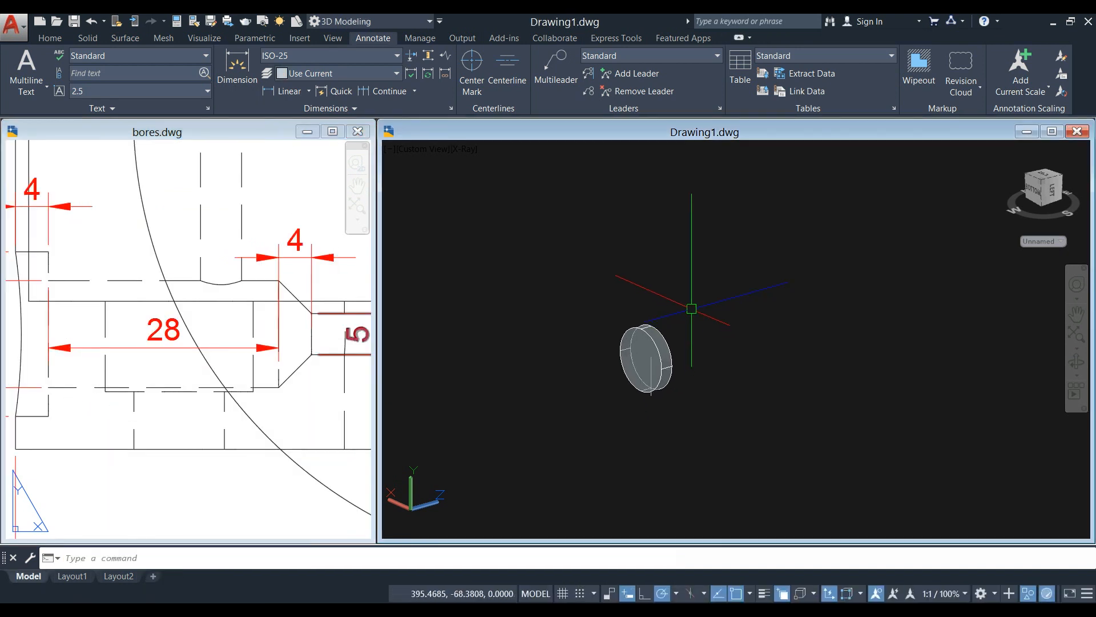
text(c)
key(Return)
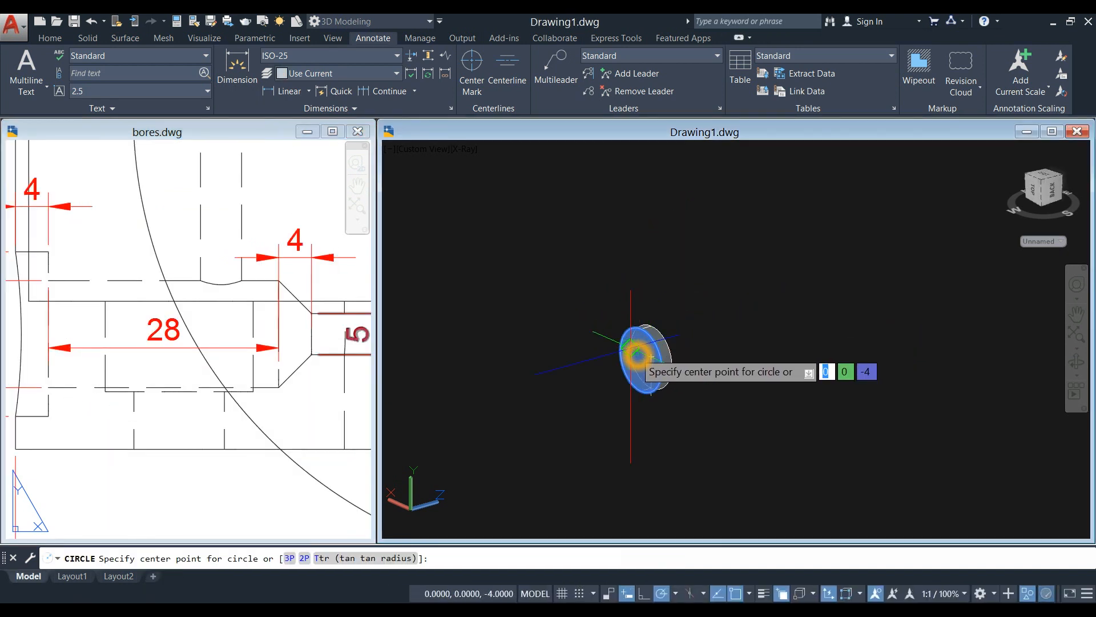
click(643, 361)
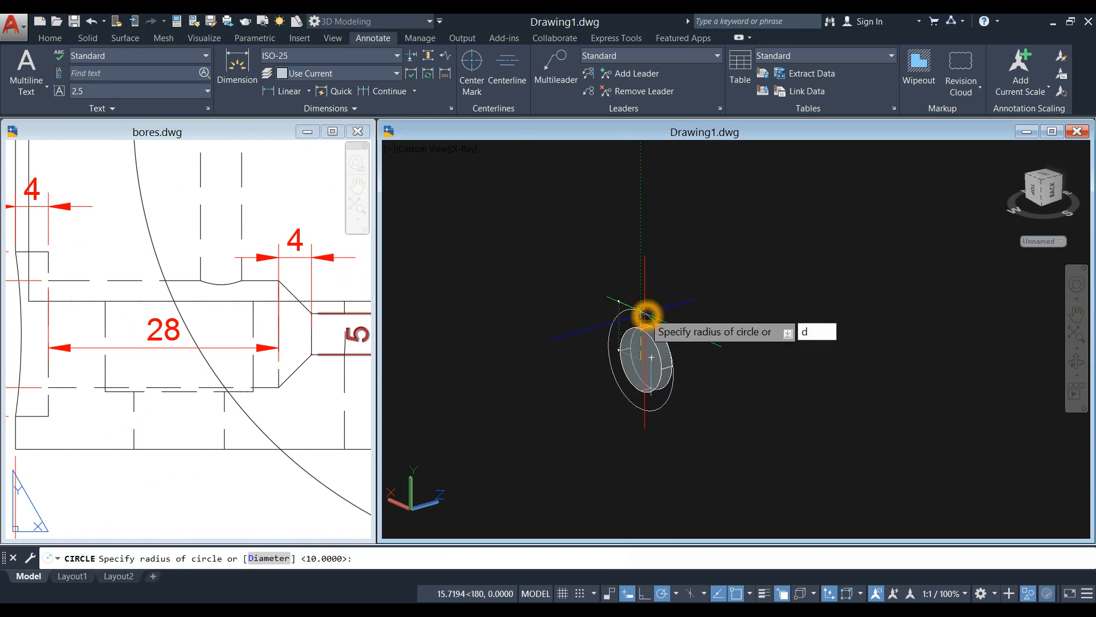
key(Return)
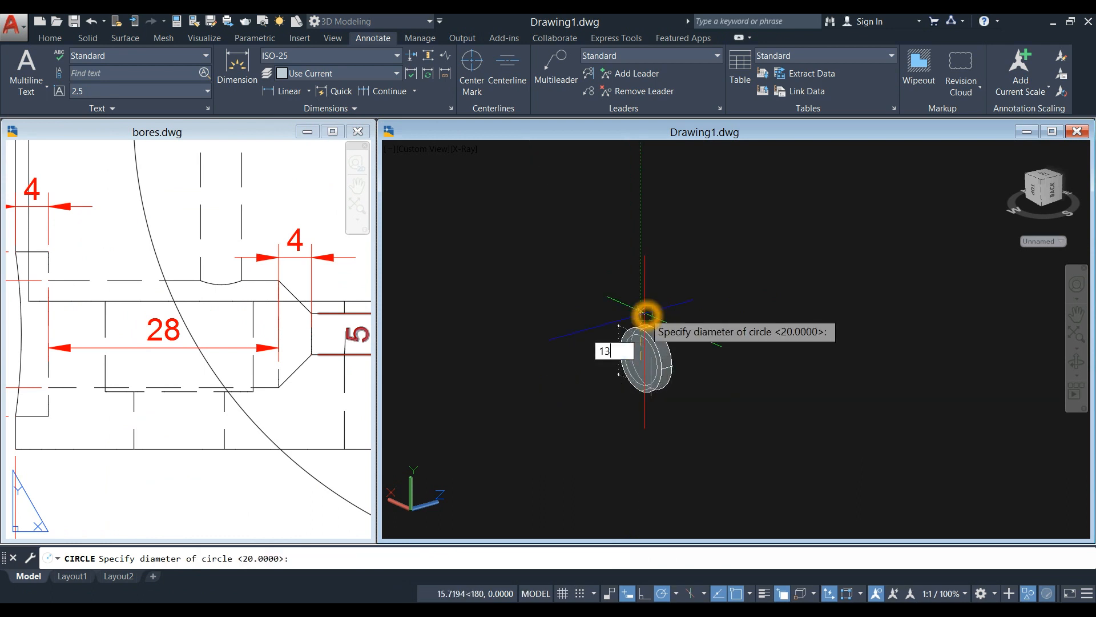
text(13)
key(Return)
- Check the second stage's length in bores.dwg and extrude the 13 mm circle 28 mm away from the counterbore disc
click(122, 354)
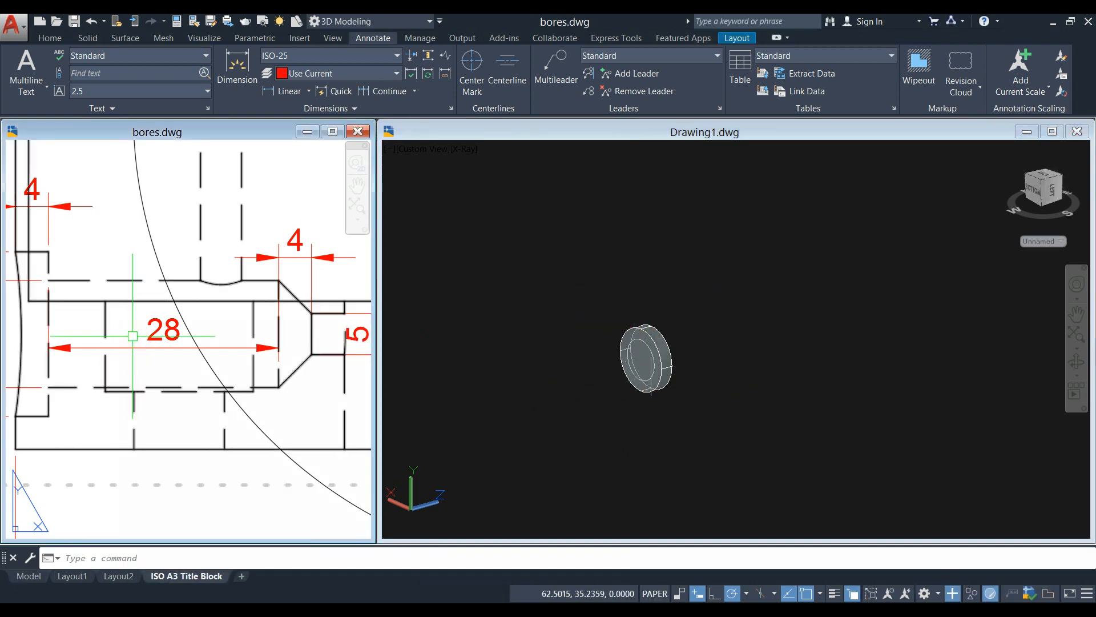
middle_drag(135, 335, 154, 333)
scroll(154, 333, down, 4)
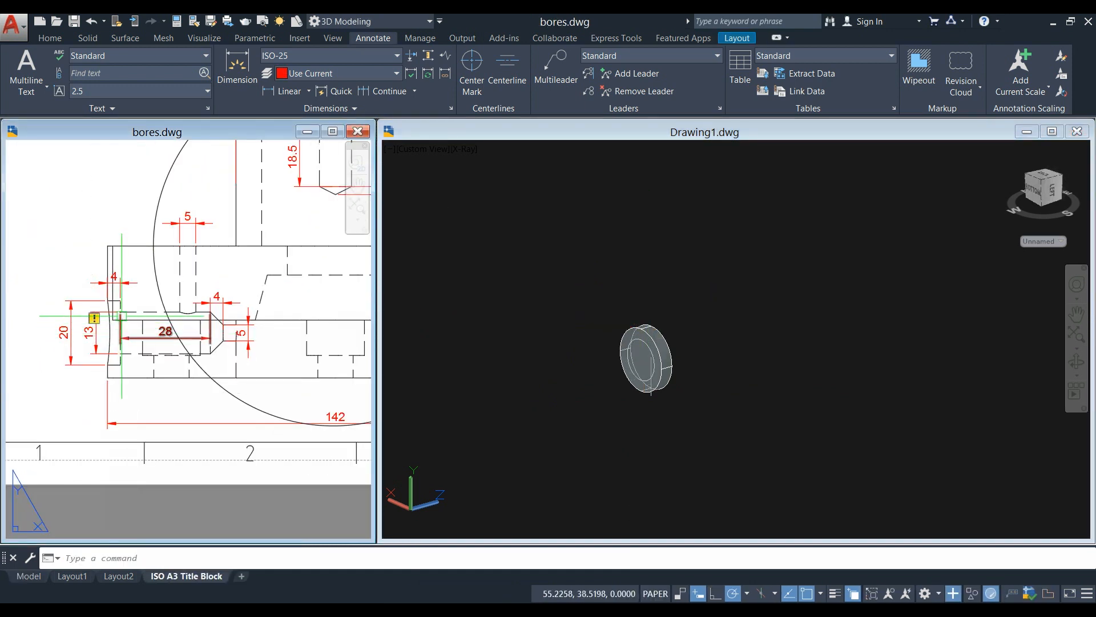
click(123, 314)
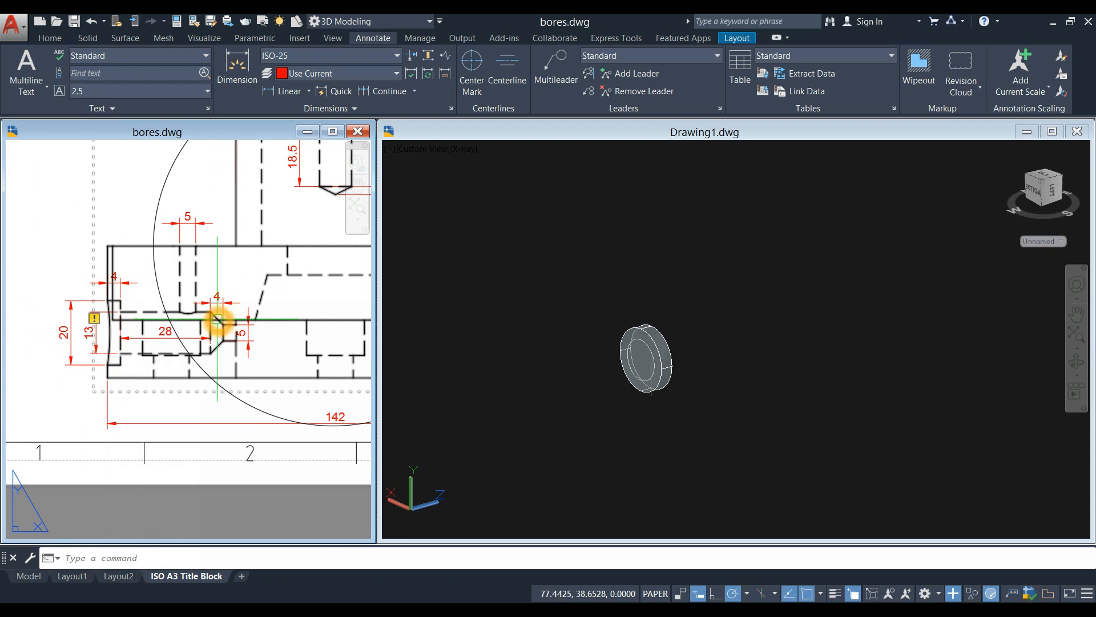
click(587, 335)
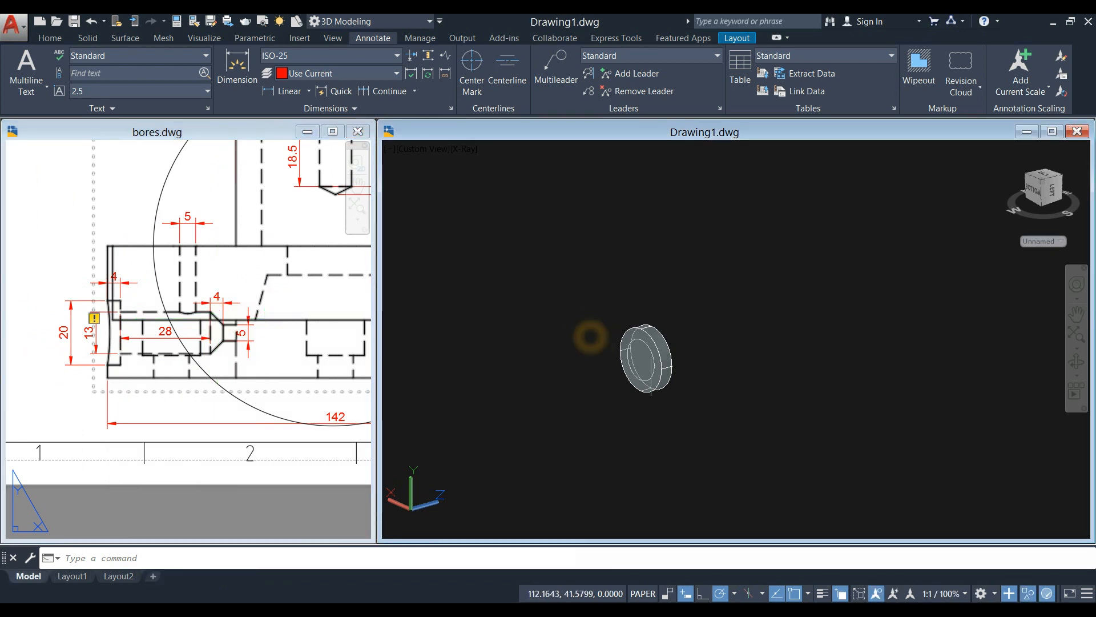
click(624, 340)
click(644, 346)
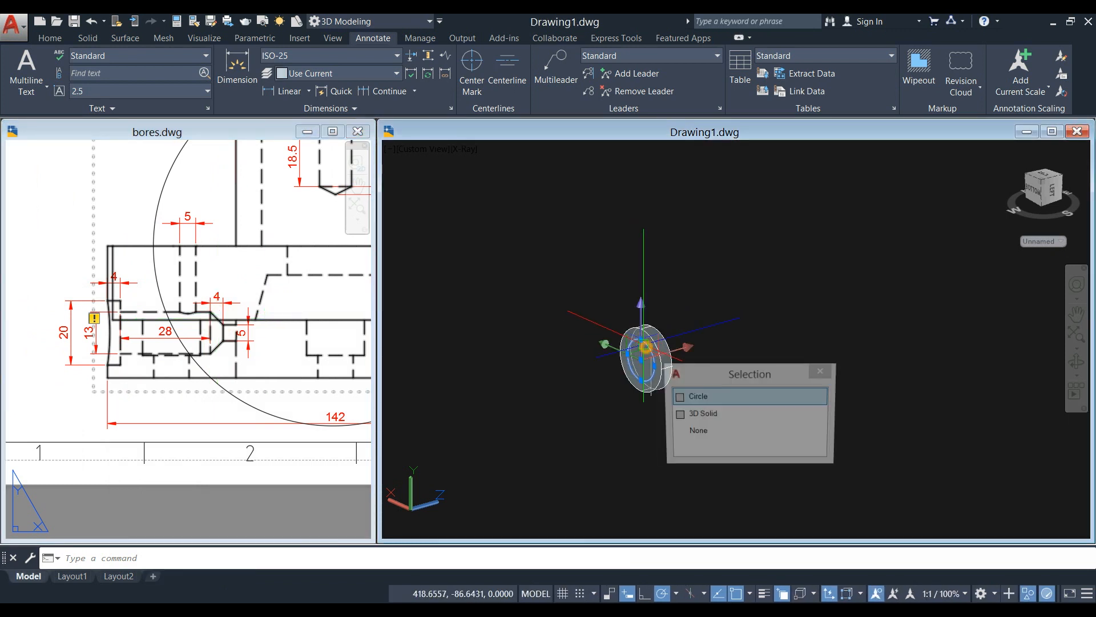
click(50, 38)
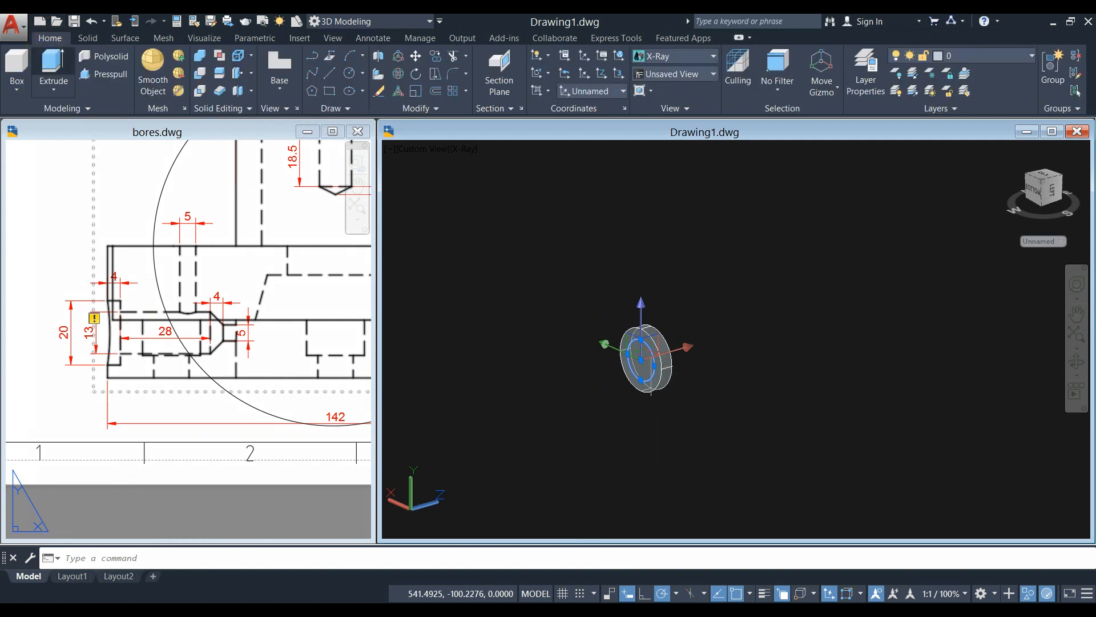
click(54, 66)
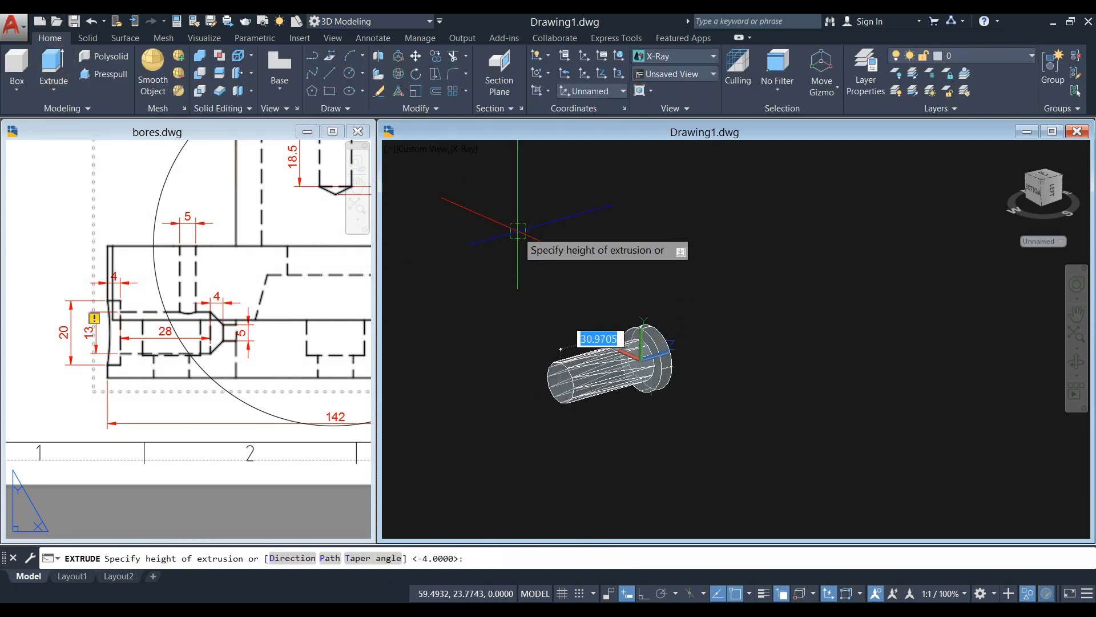
text(2)
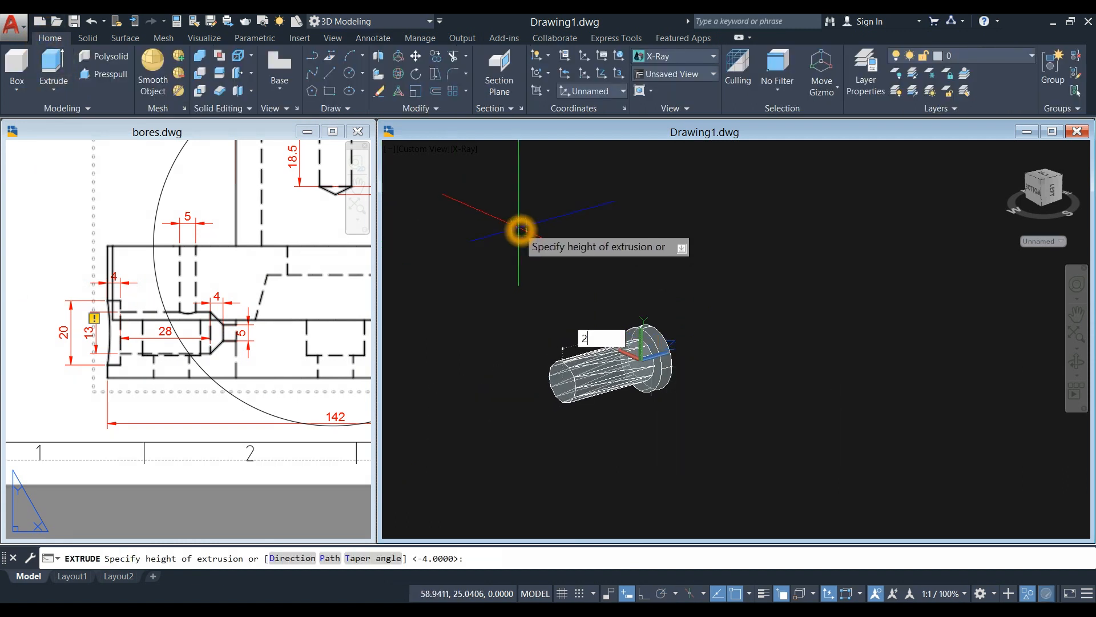
key(Return)
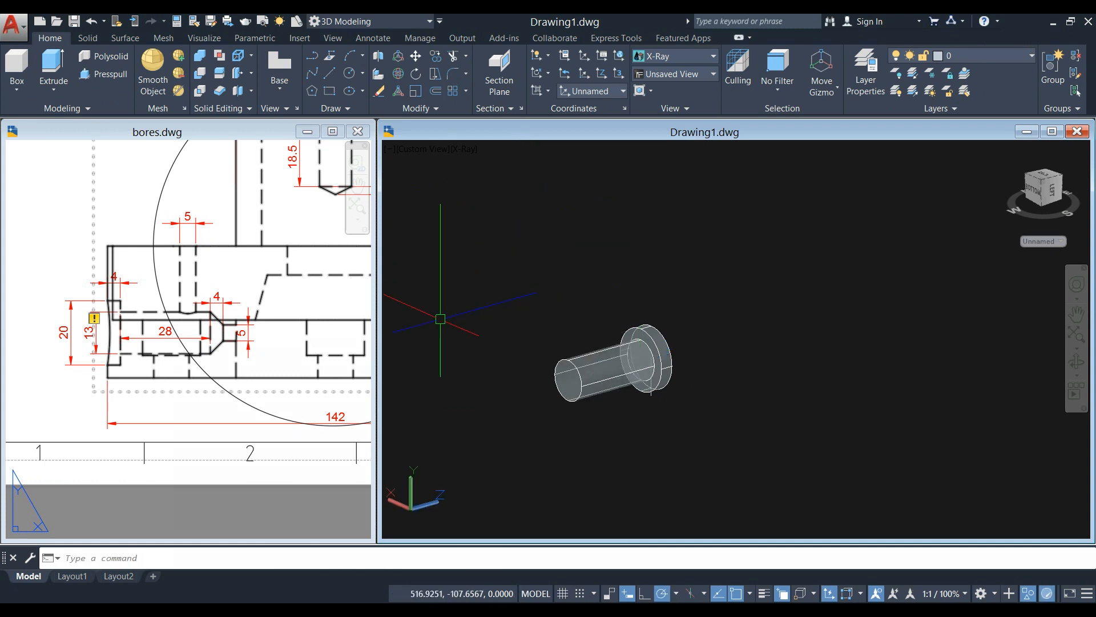
- Check the tapered stage in bores.dwg and draw a 5 mm diameter circle centred on the free end of the 13 mm cylinder
click(254, 318)
scroll(254, 318, up, 5)
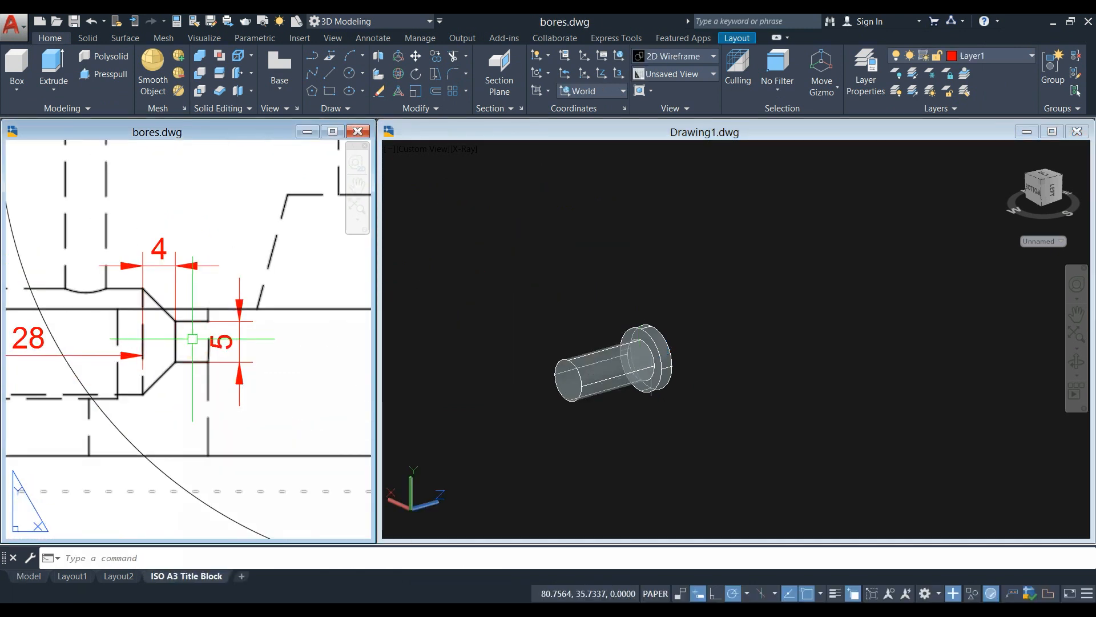
scroll(195, 339, up, 2)
middle_drag(194, 340, 206, 348)
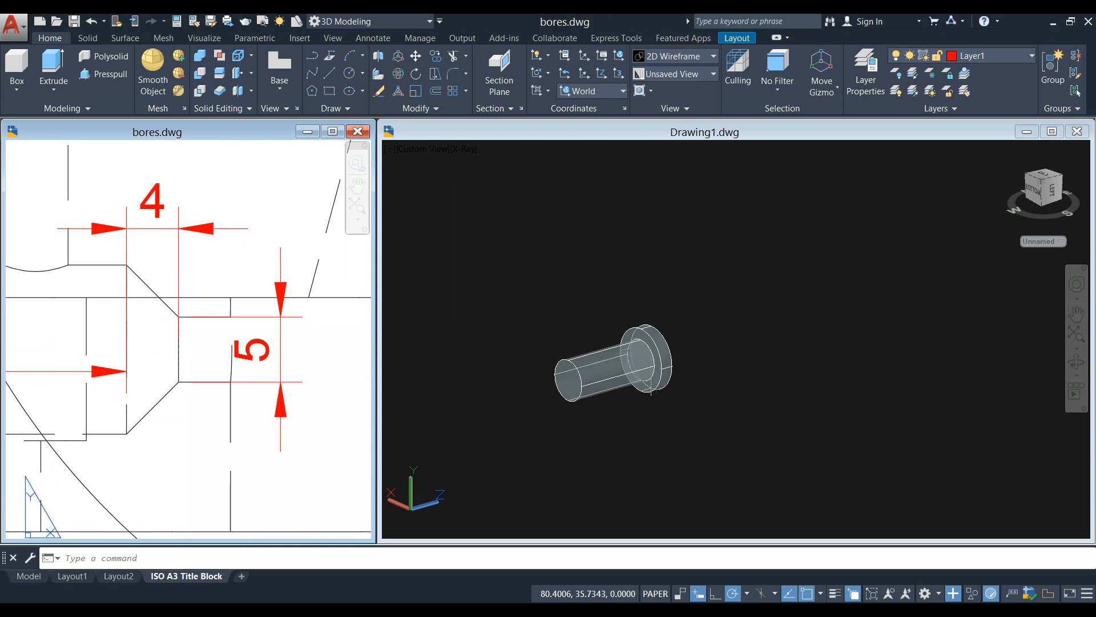
click(524, 318)
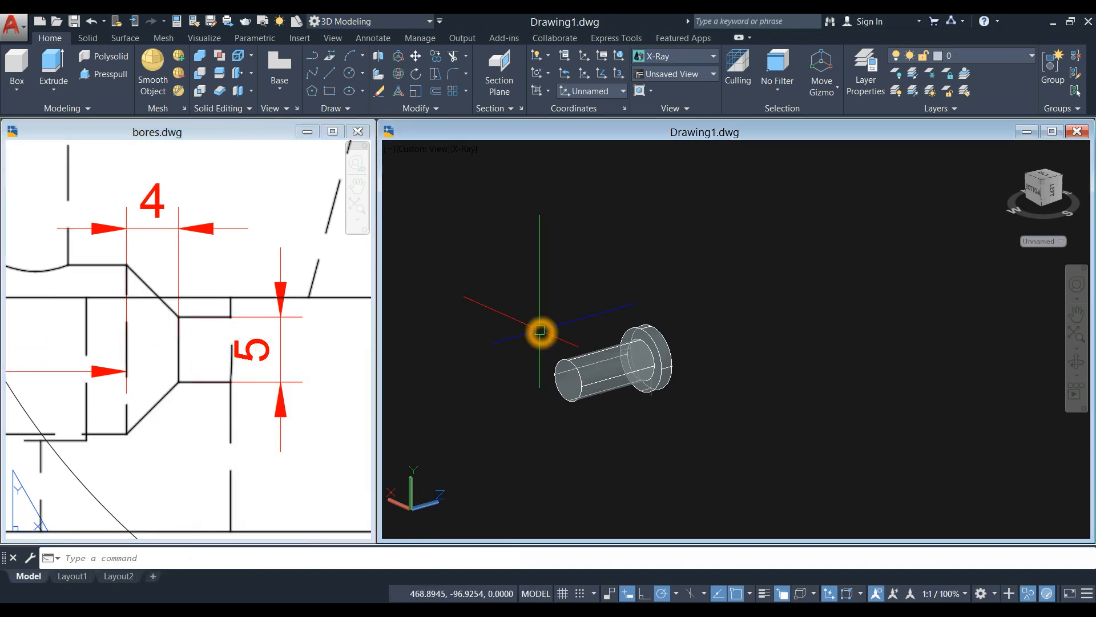
text(c)
key(Return)
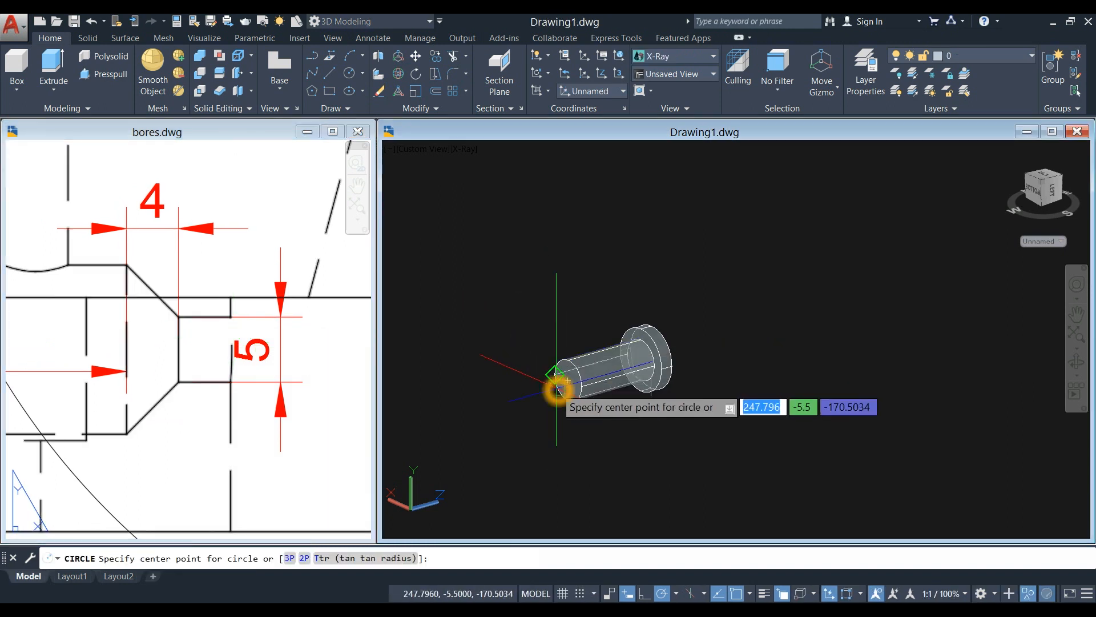
scroll(560, 394, up, 5)
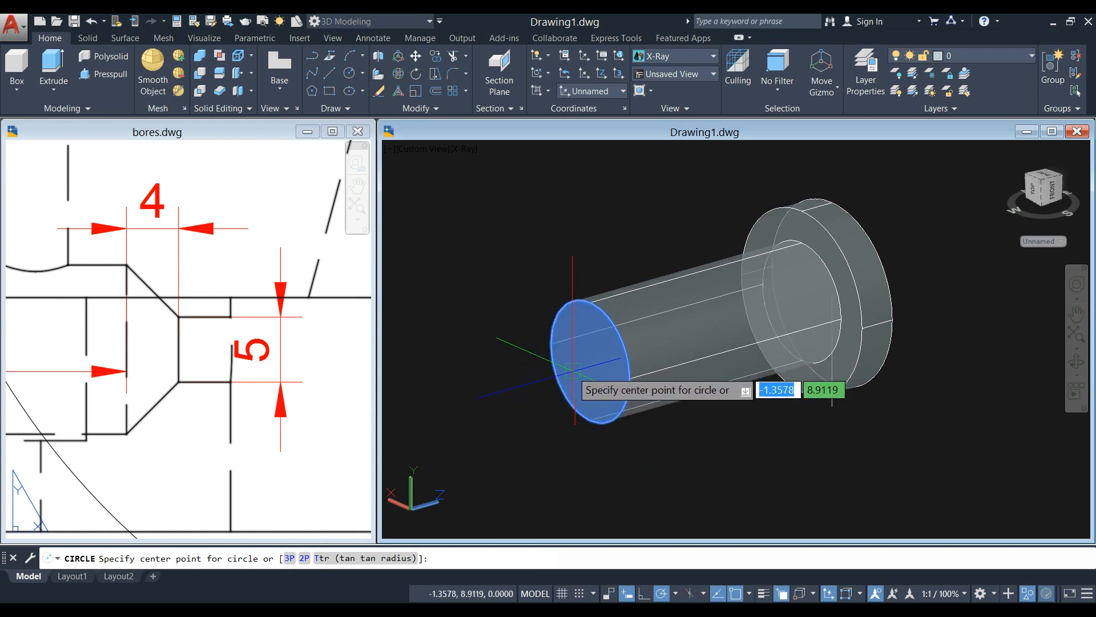
click(565, 387)
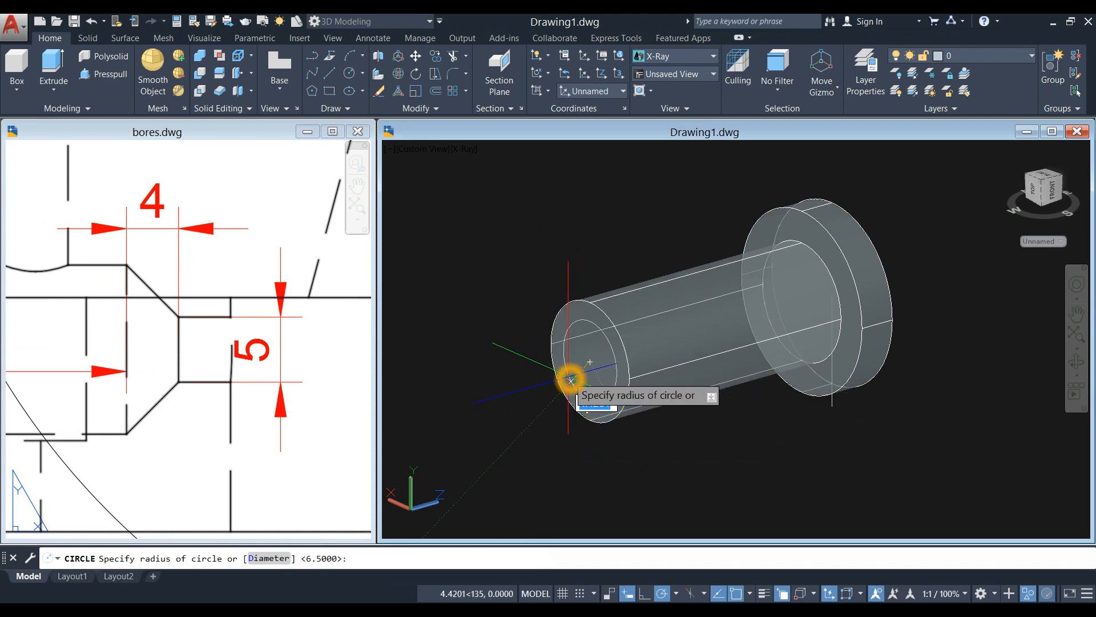
key(Return)
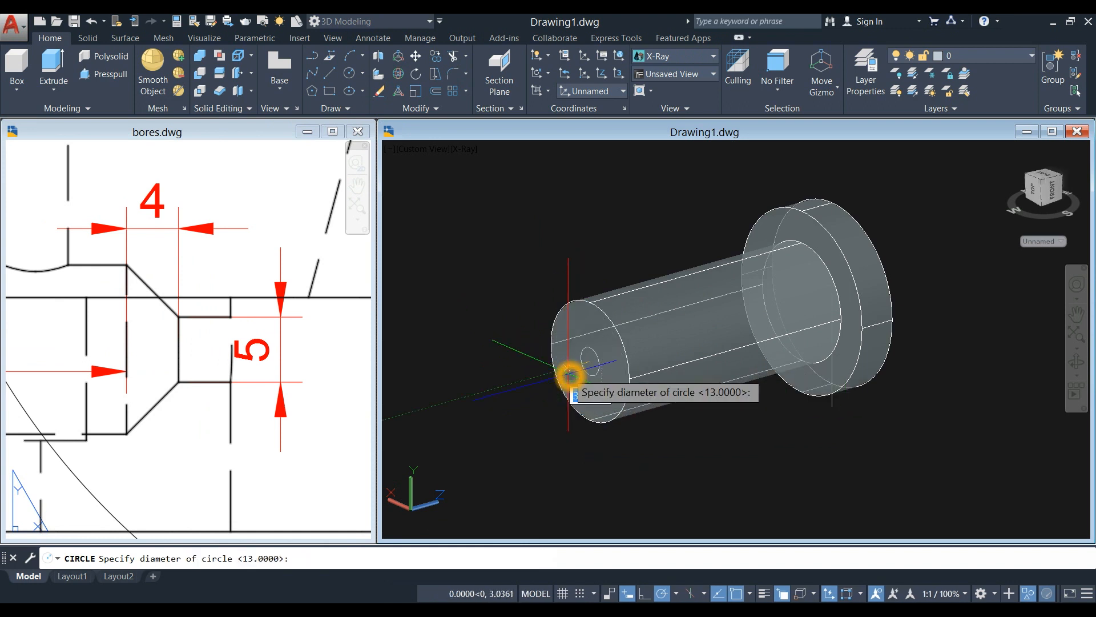
key(Return)
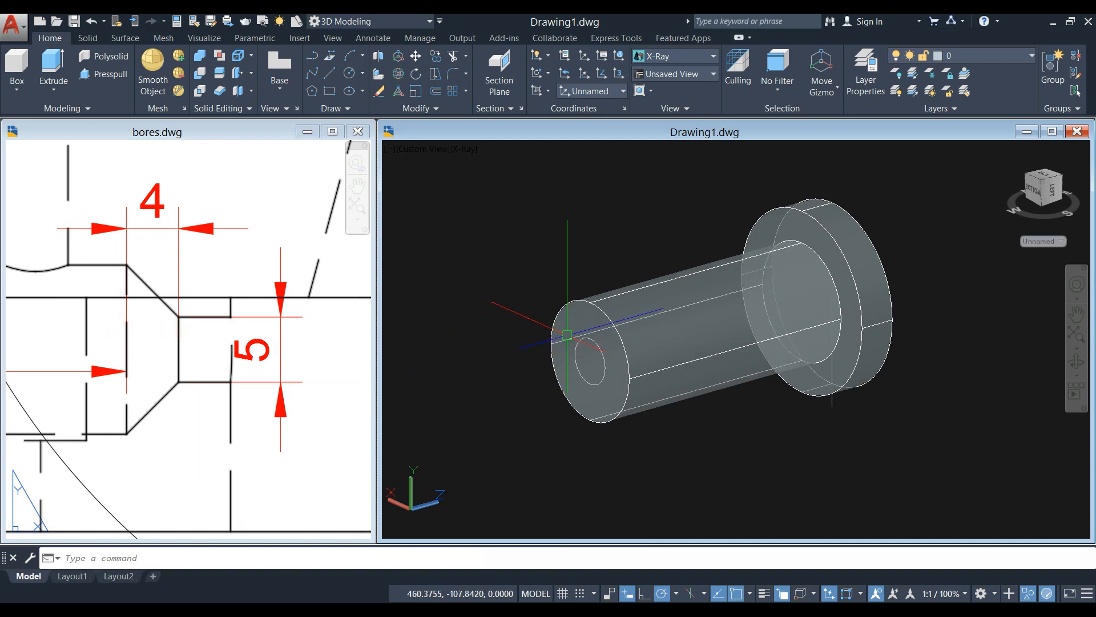
- Move the 5 mm circle 4 mm outward along the bore axis from the cylinder's end face
click(581, 336)
right_click(486, 232)
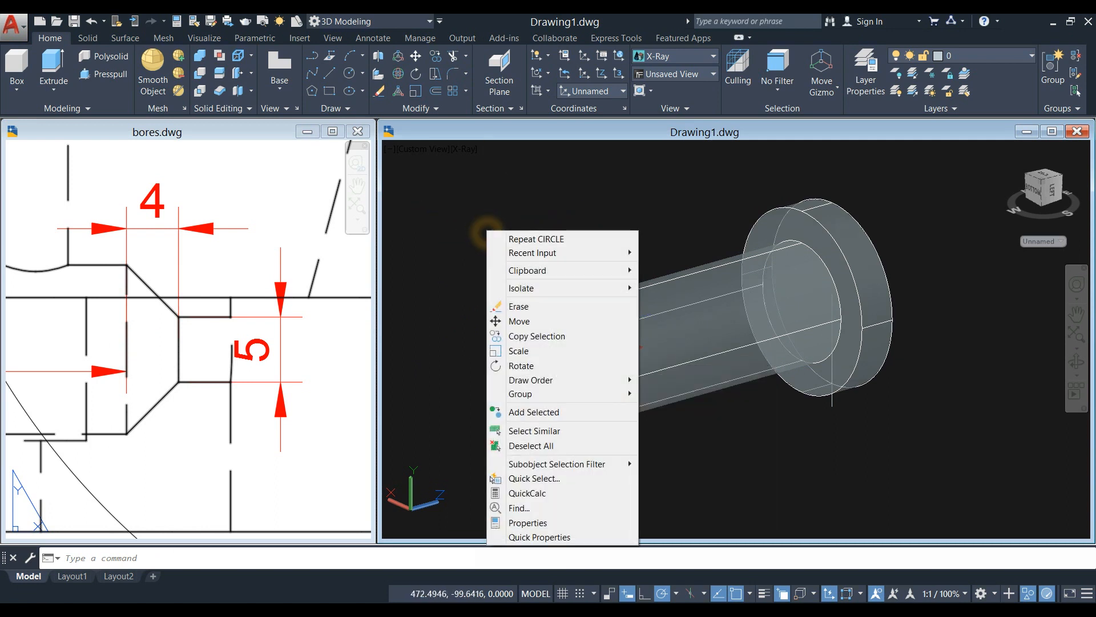
click(519, 321)
click(540, 274)
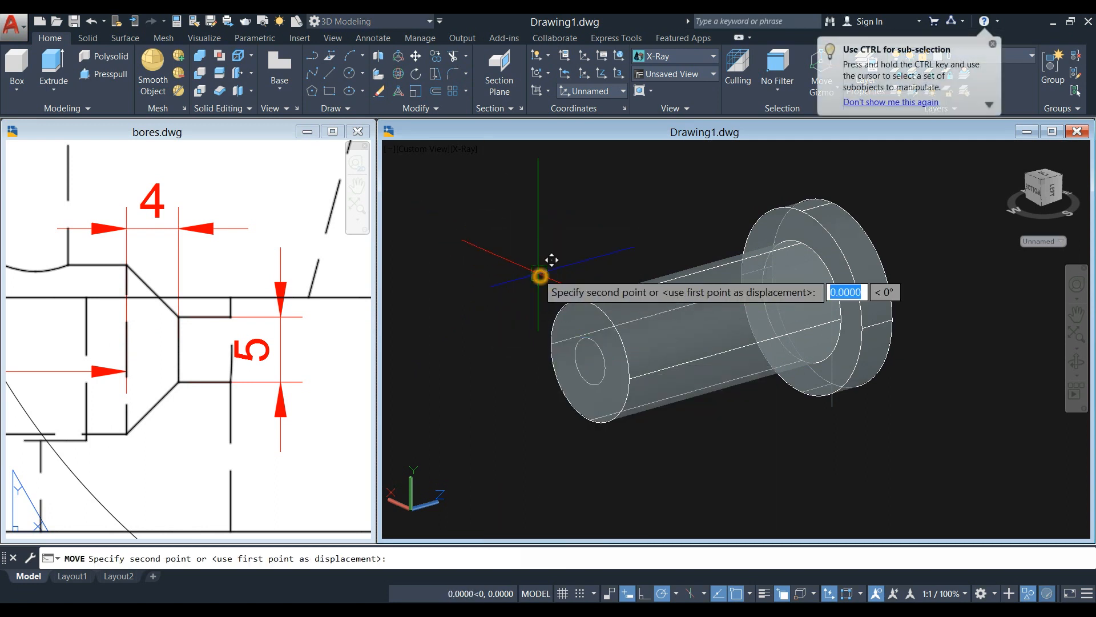
click(535, 275)
click(486, 290)
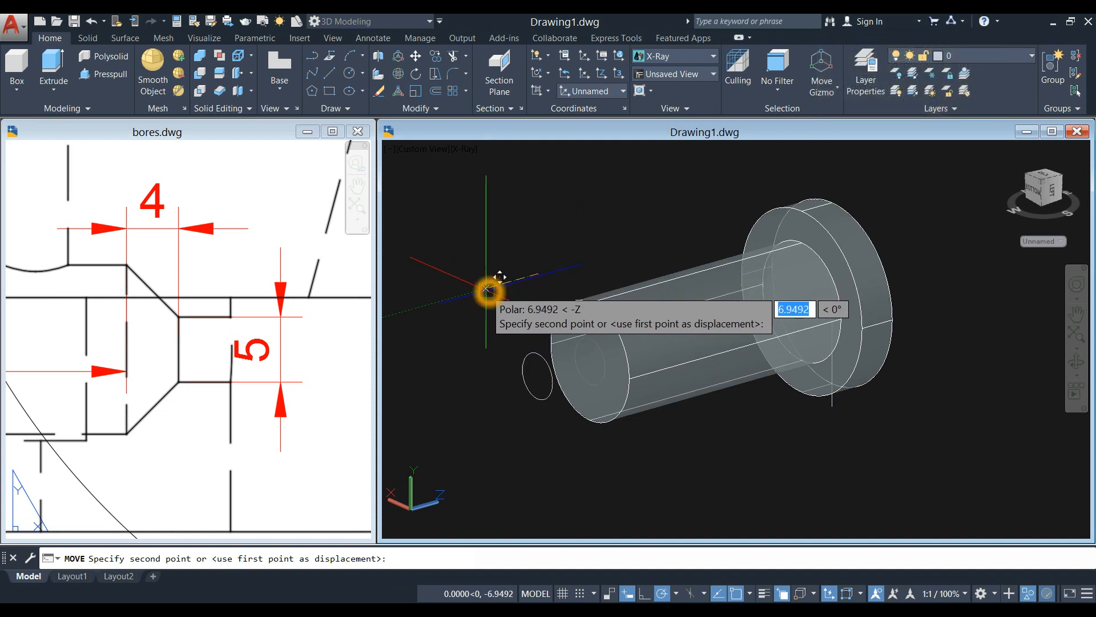
text(4)
key(Return)
- Copy the circular edge at the free end of the 13 mm cylinder in place with Copy Edges
shift+middle_drag(550, 271, 504, 272)
scroll(551, 288, up, 2)
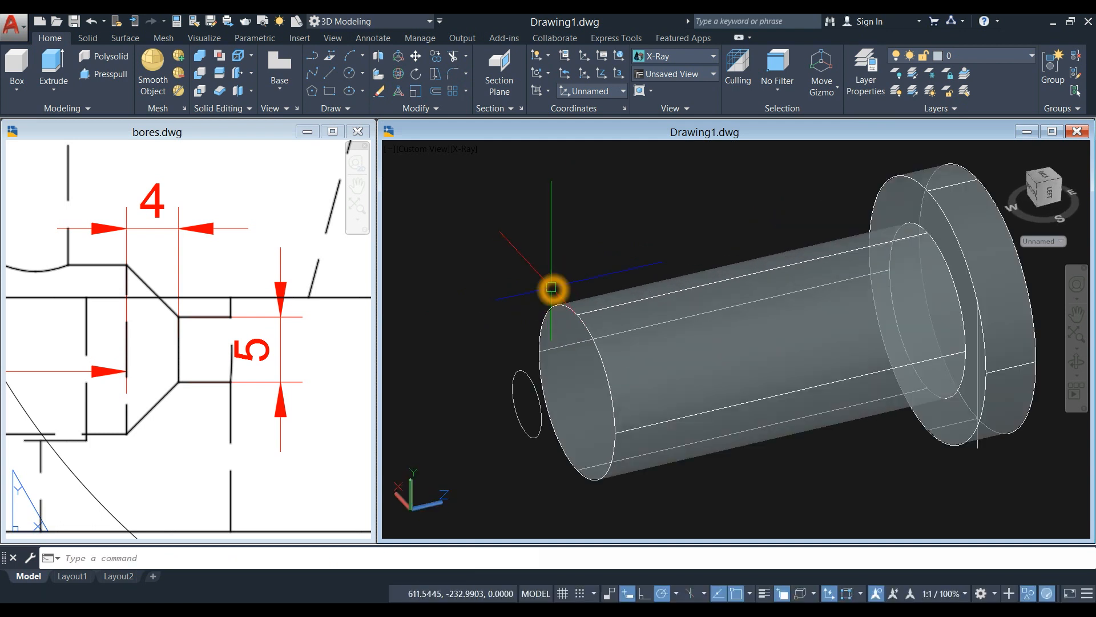
click(564, 301)
middle_drag(565, 275, 538, 240)
key(Escape)
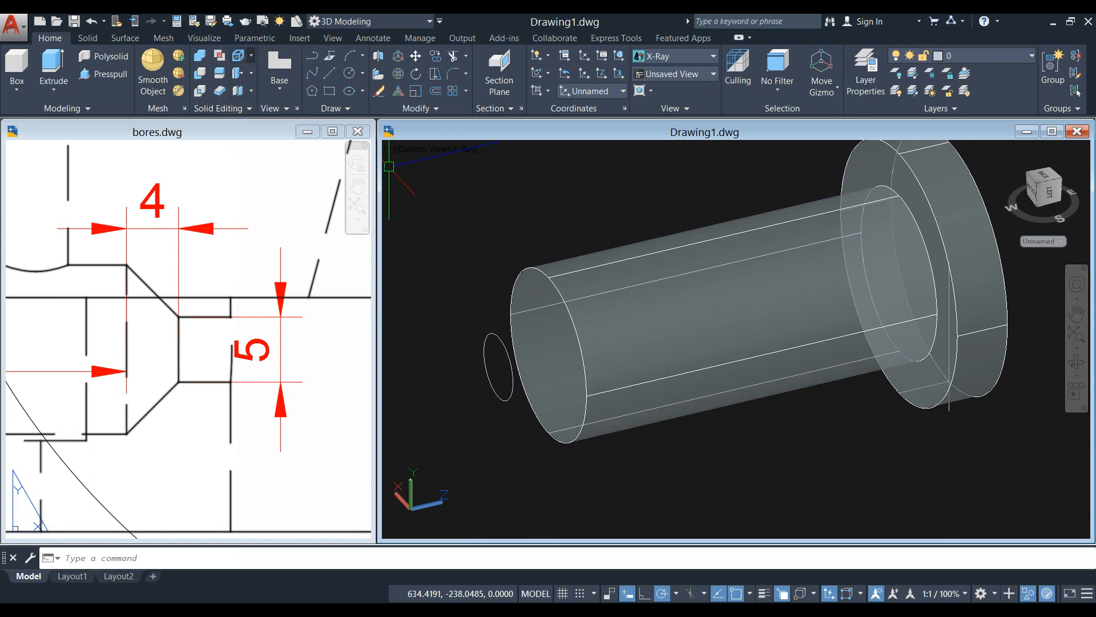
click(252, 56)
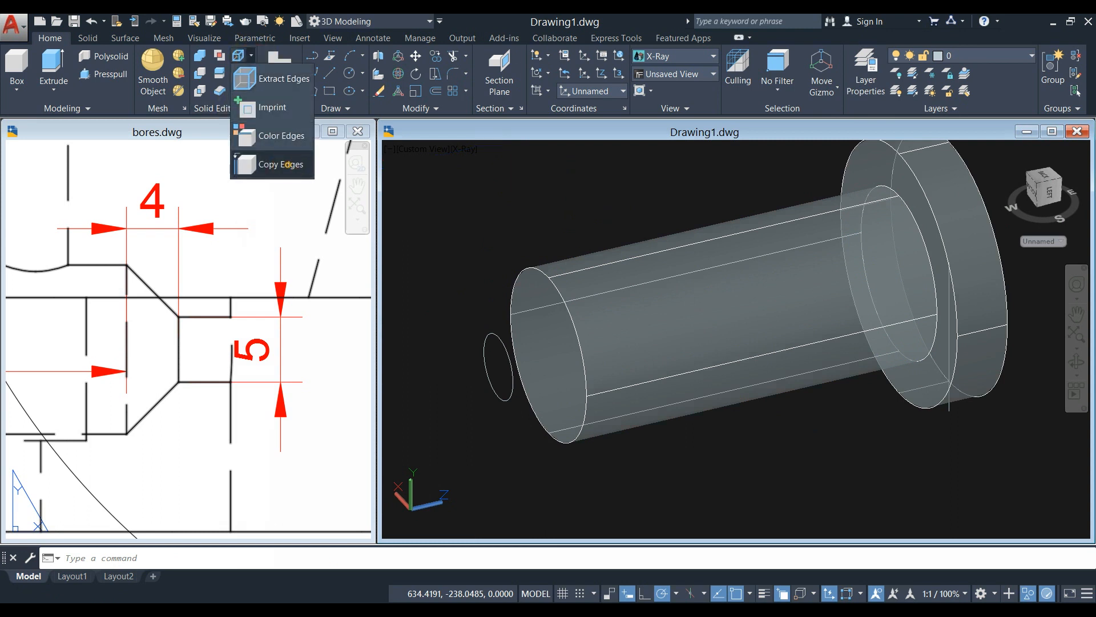
click(288, 164)
click(543, 272)
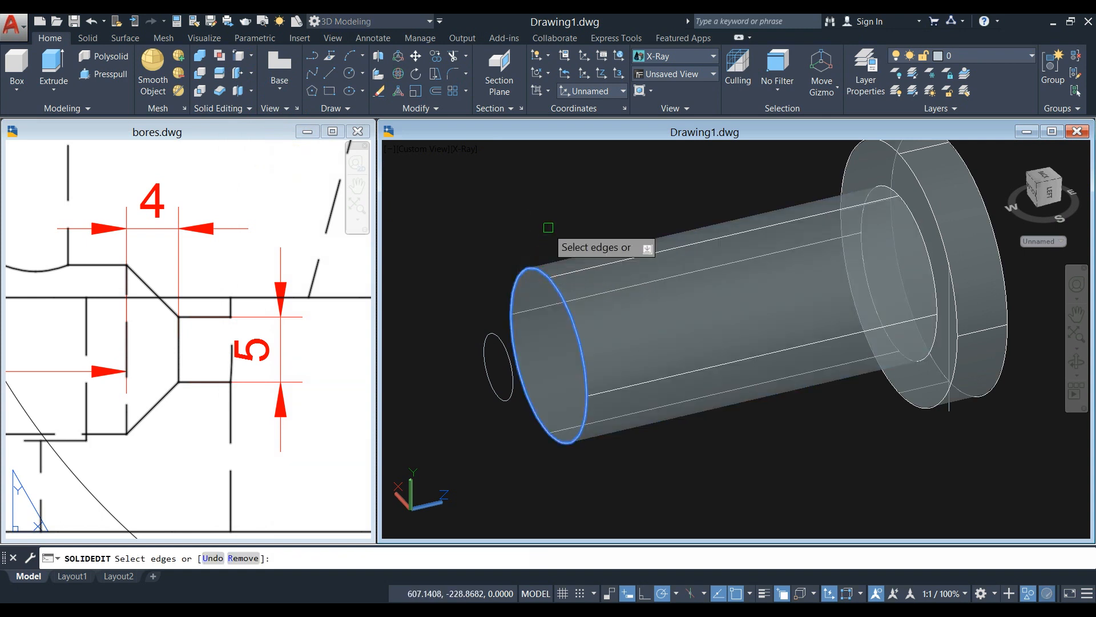
right_click(550, 227)
click(563, 233)
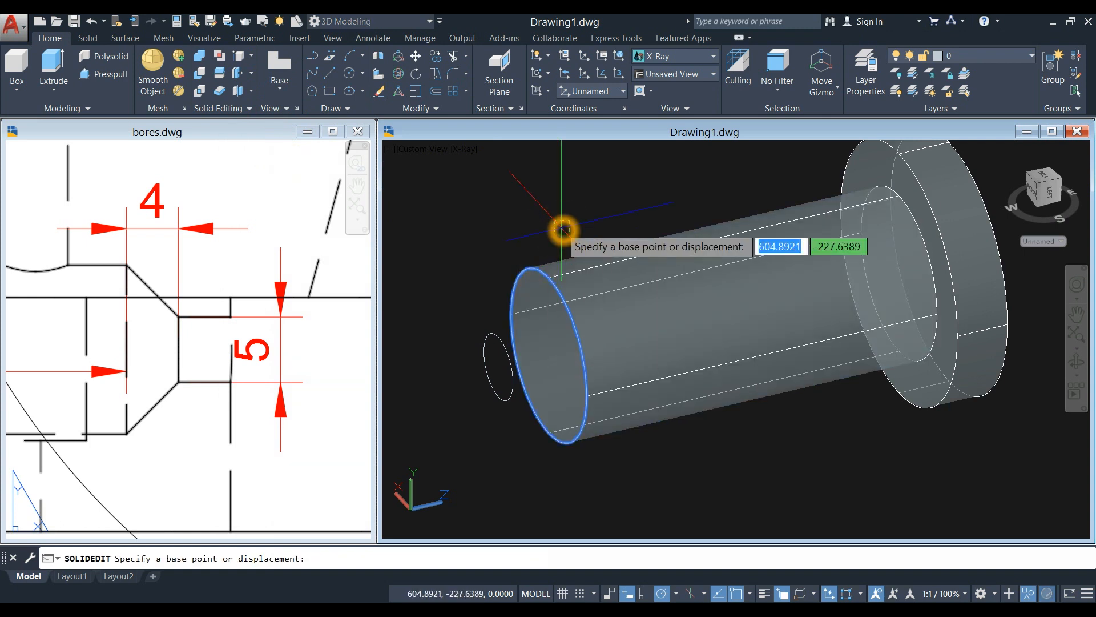
click(563, 229)
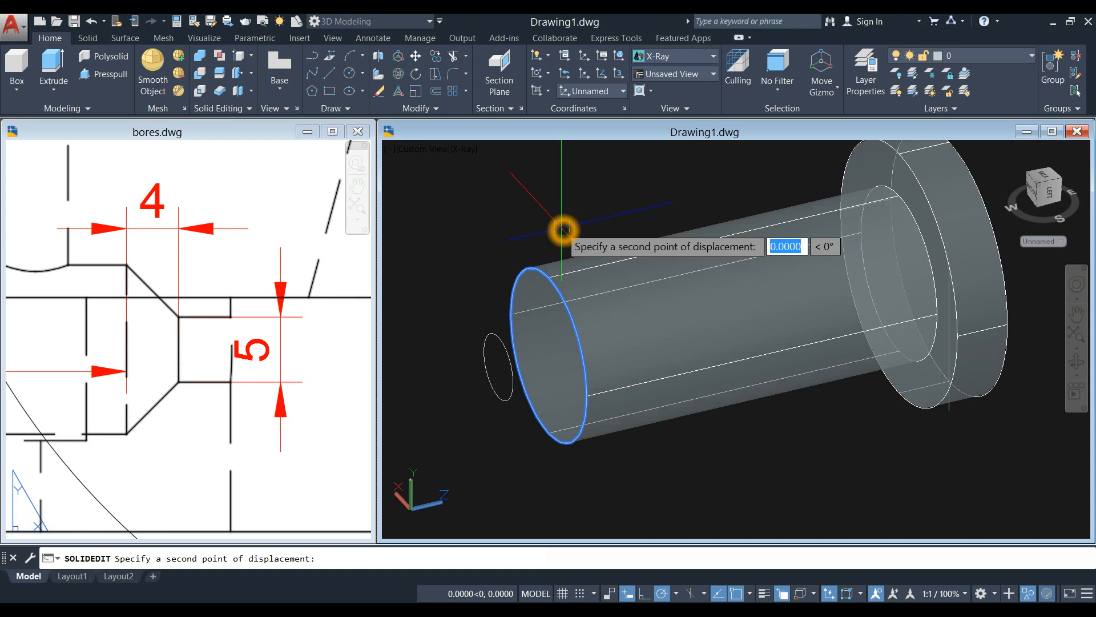
click(563, 230)
click(594, 321)
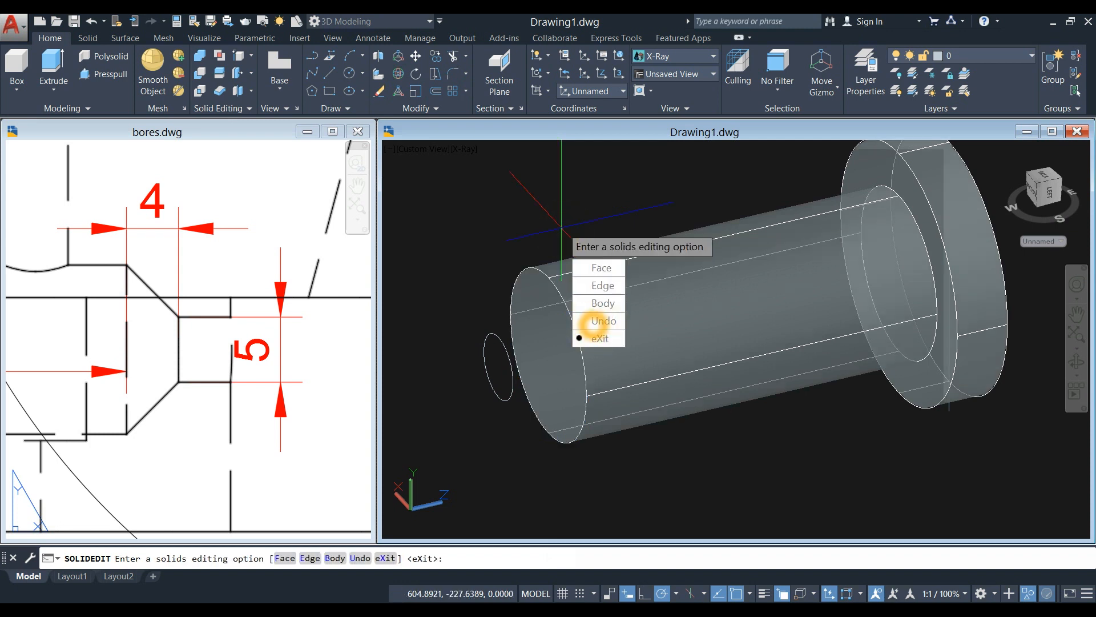
click(601, 338)
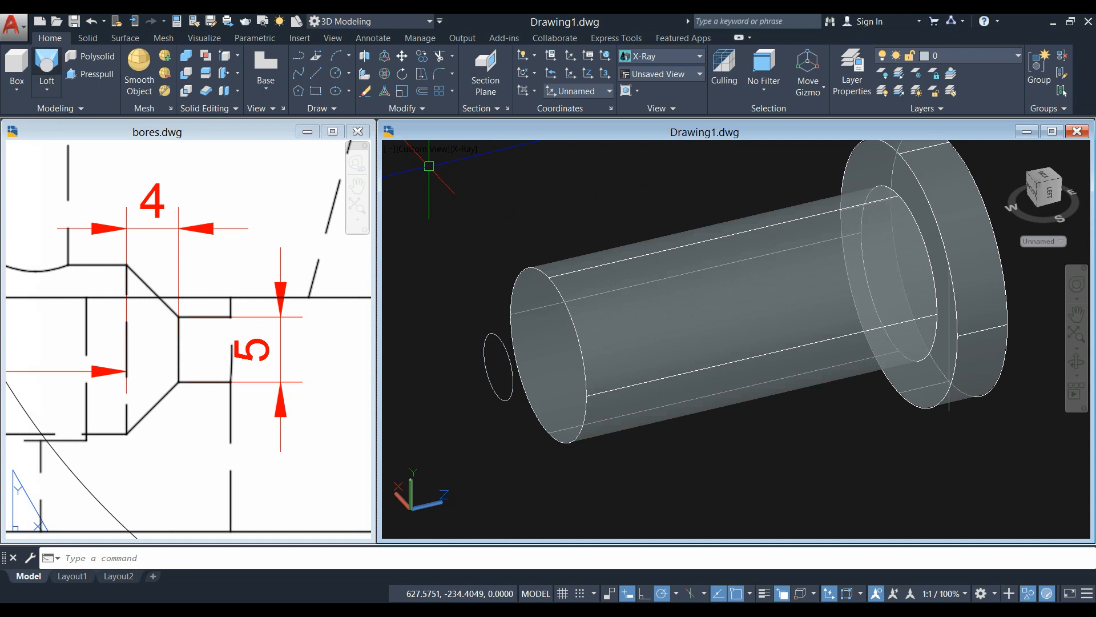
- Loft a tapered solid between the copied 13 mm circle and the 5 mm circle, using cross sections only
click(47, 62)
click(566, 327)
click(618, 370)
click(502, 335)
right_click(495, 212)
click(520, 221)
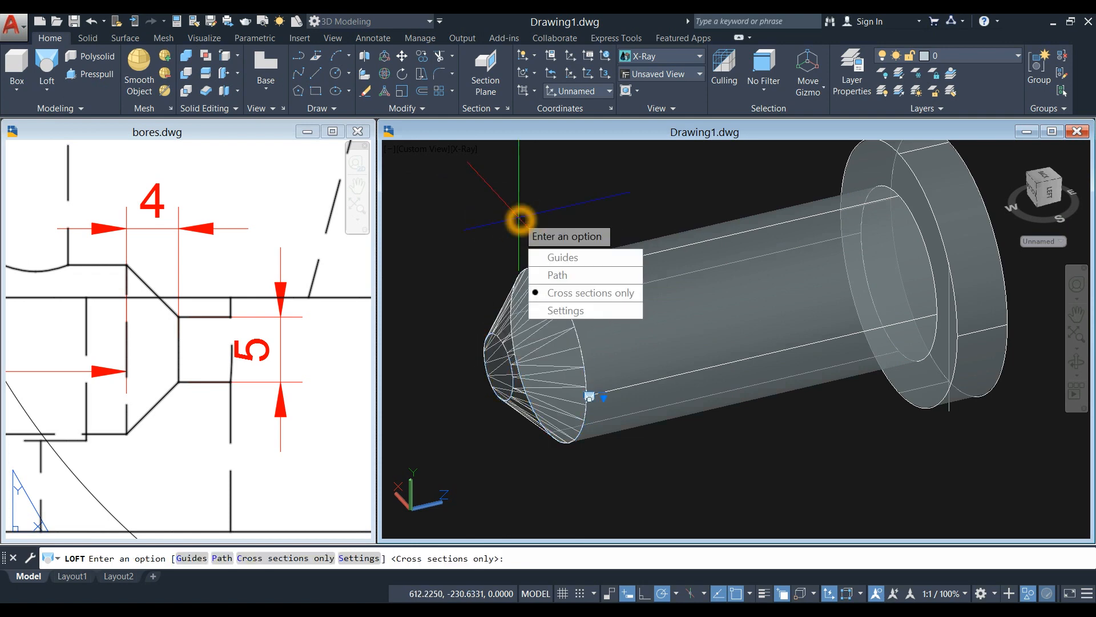
right_click(520, 219)
click(540, 225)
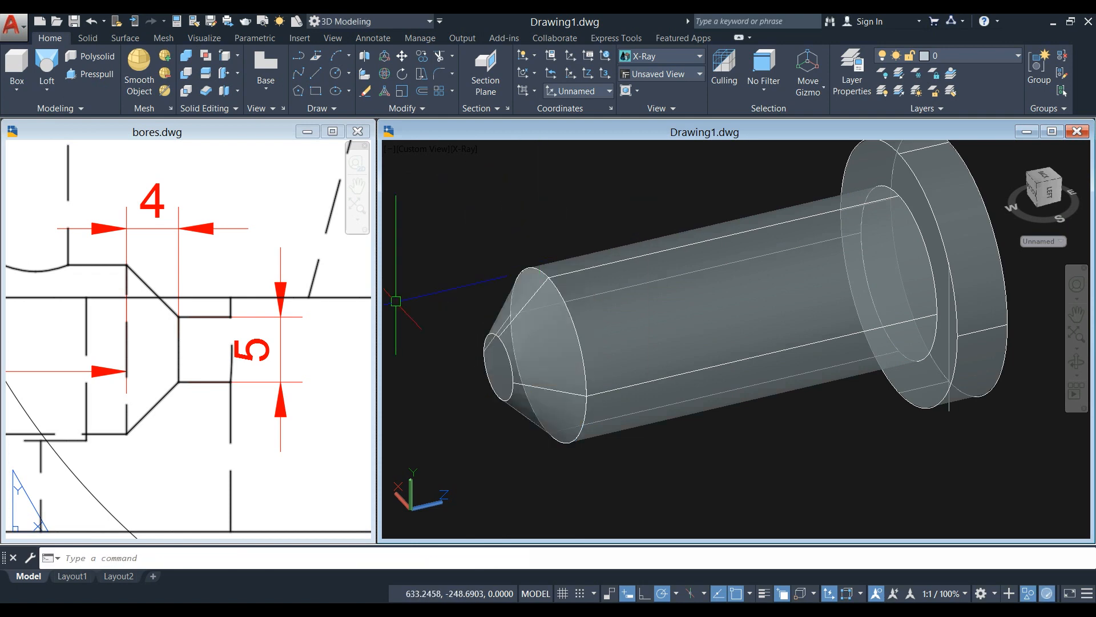
- Presspull the 5 mm end face of the taper outward along the bore axis to form the narrow bore stage
click(398, 227)
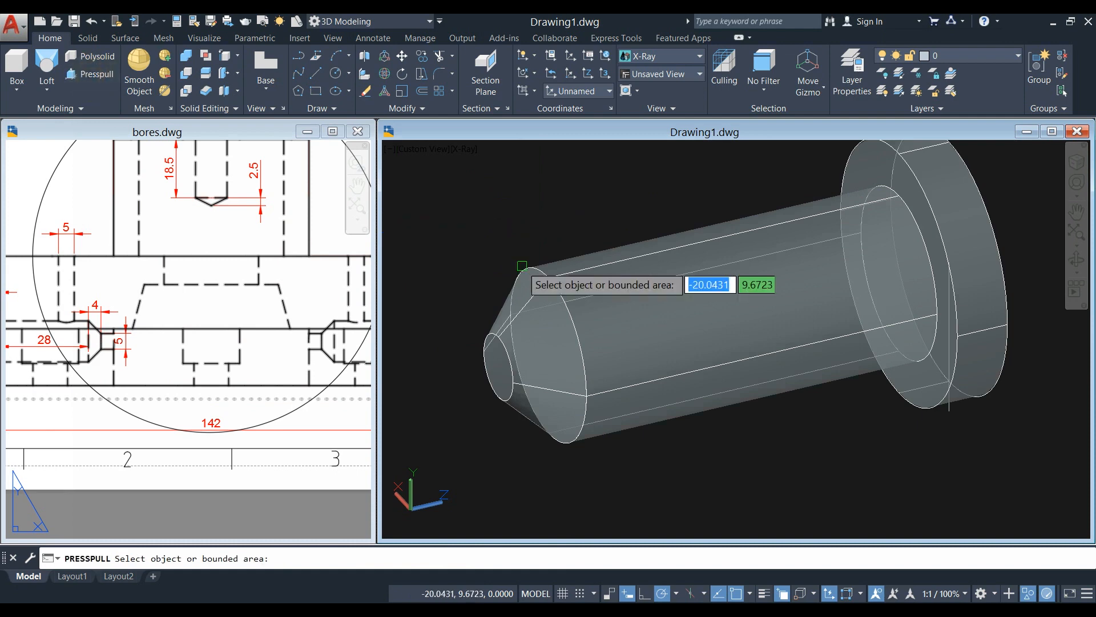
click(492, 355)
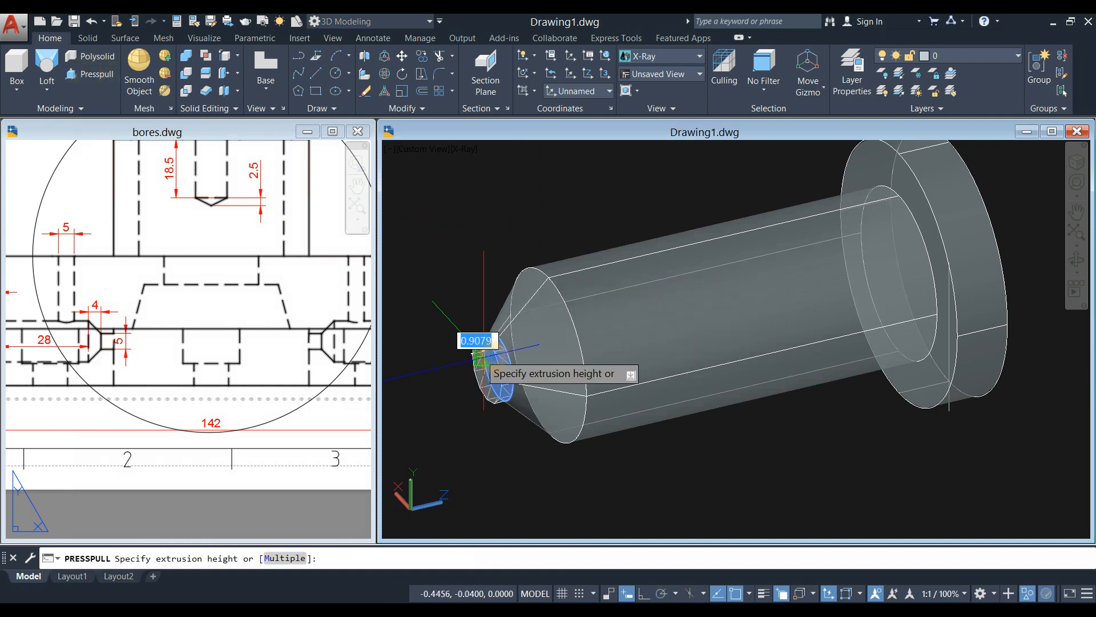
shift+middle_drag(493, 362, 574, 340)
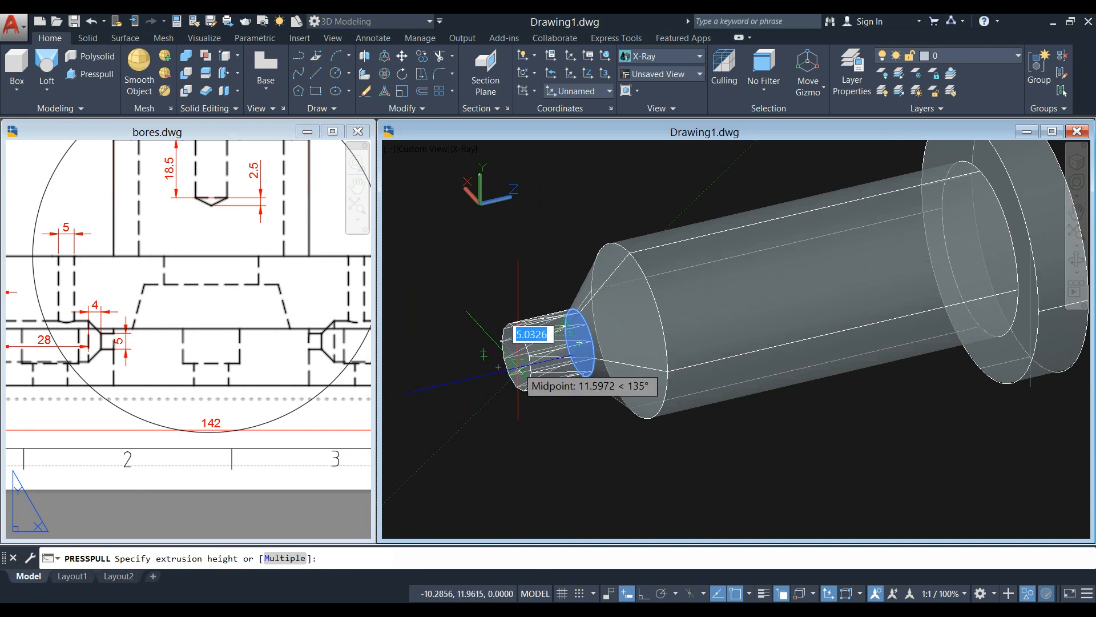
middle_drag(424, 383, 451, 401)
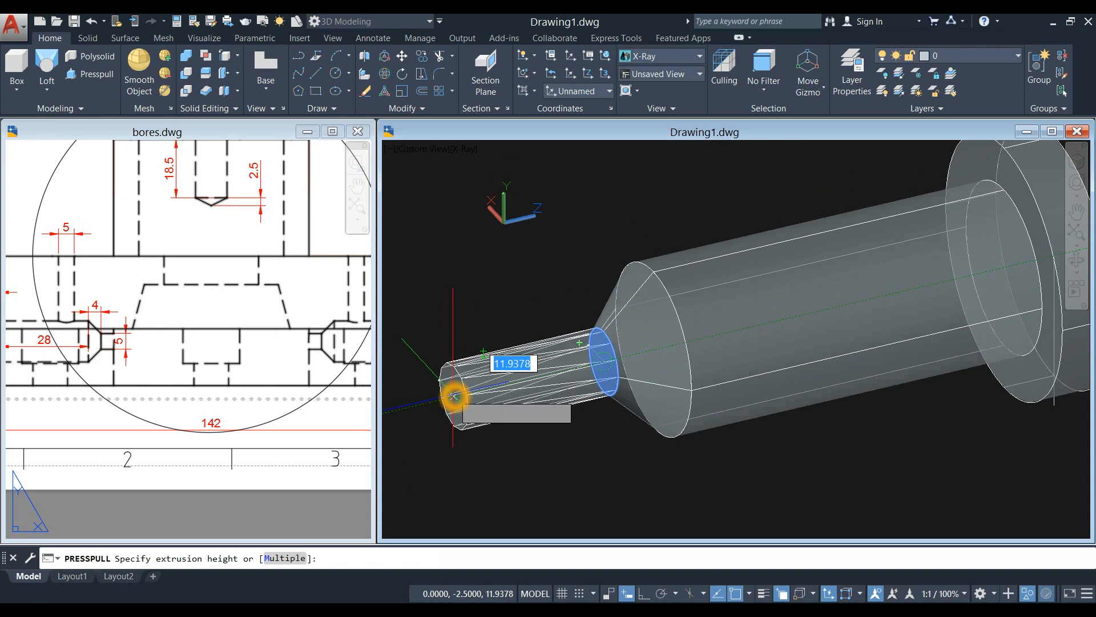
key(Return)
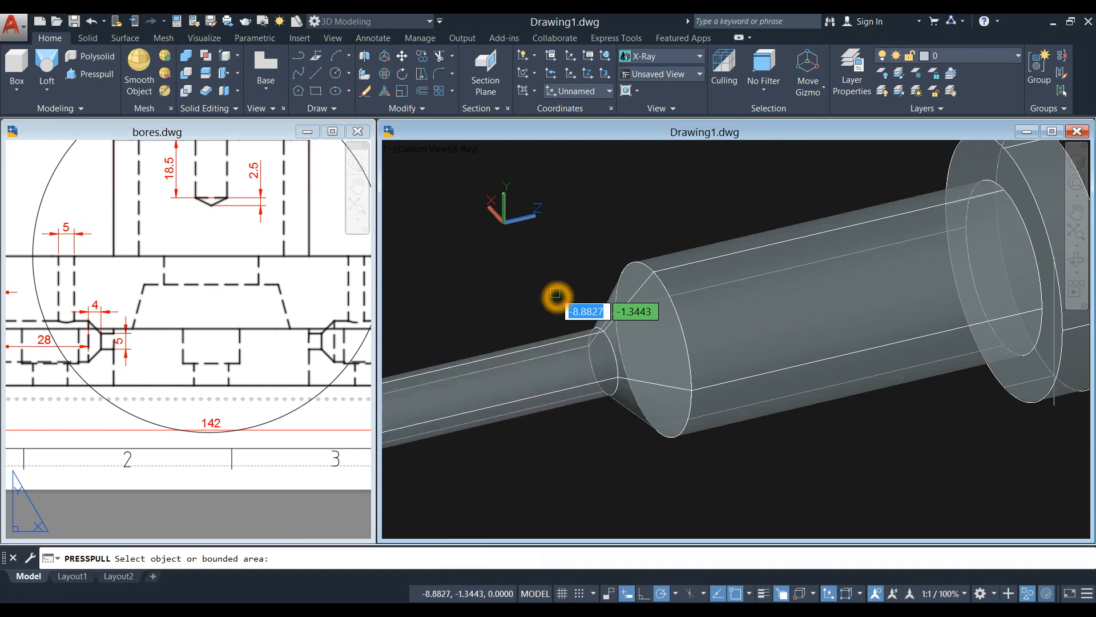
scroll(551, 294, down, 4)
key(Escape)
click(640, 325)
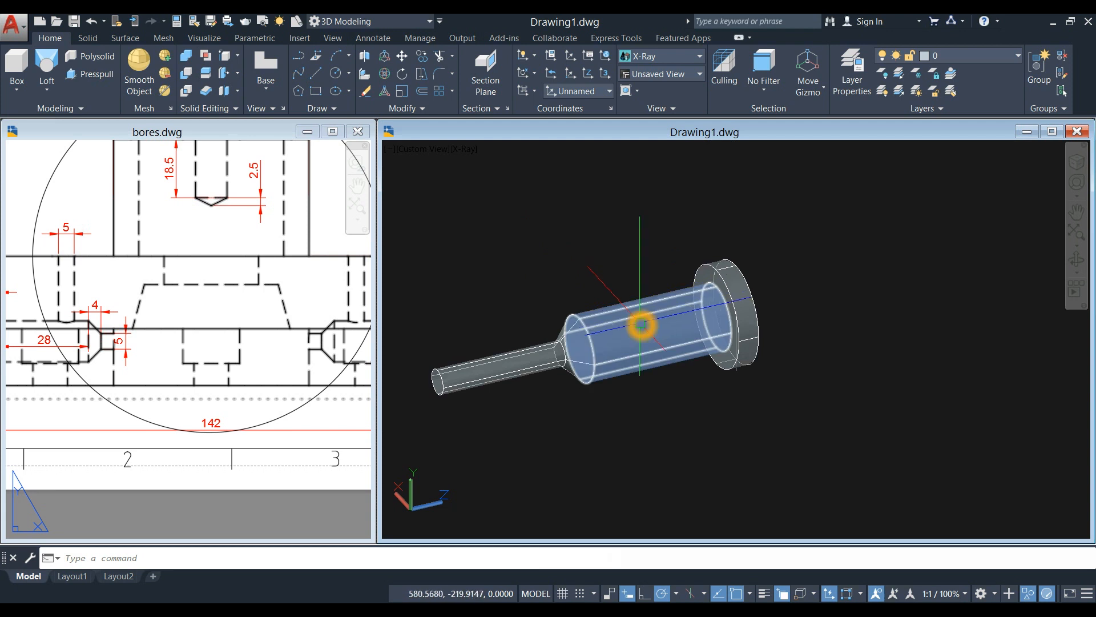
key(Escape)
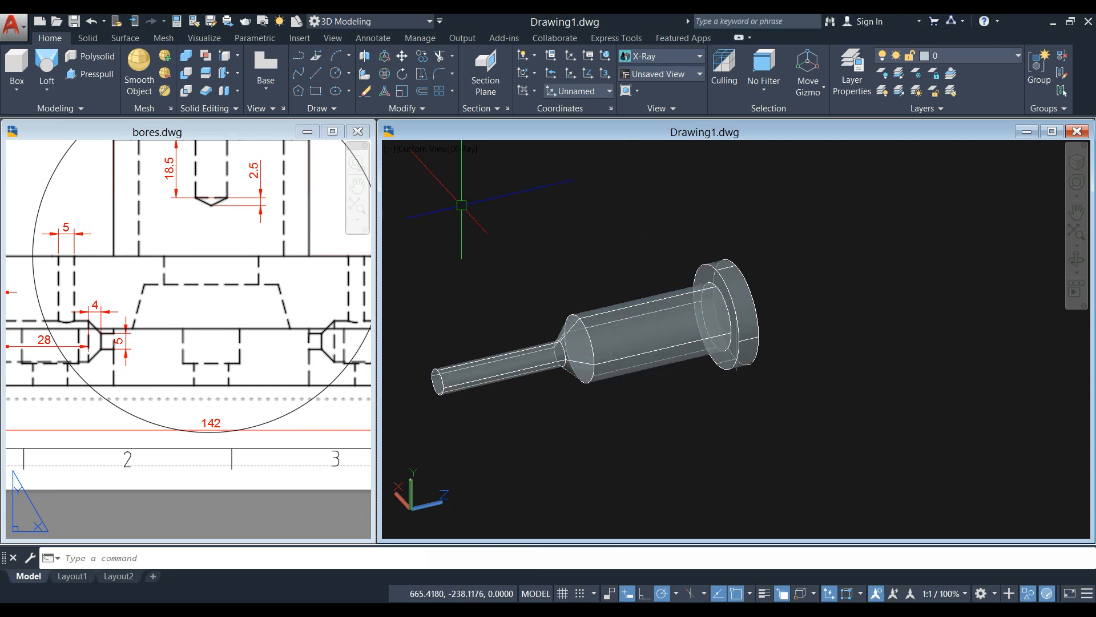
- Union the counterbore disc, 13 mm cylinder, taper and 5 mm cylinder into one stepped bore solid
click(186, 55)
click(399, 215)
click(851, 442)
right_click(801, 312)
shift+middle_drag(799, 314, 685, 310)
- End object isolation so the flanged body is displayed together with the stepped bore solid
right_click(624, 210)
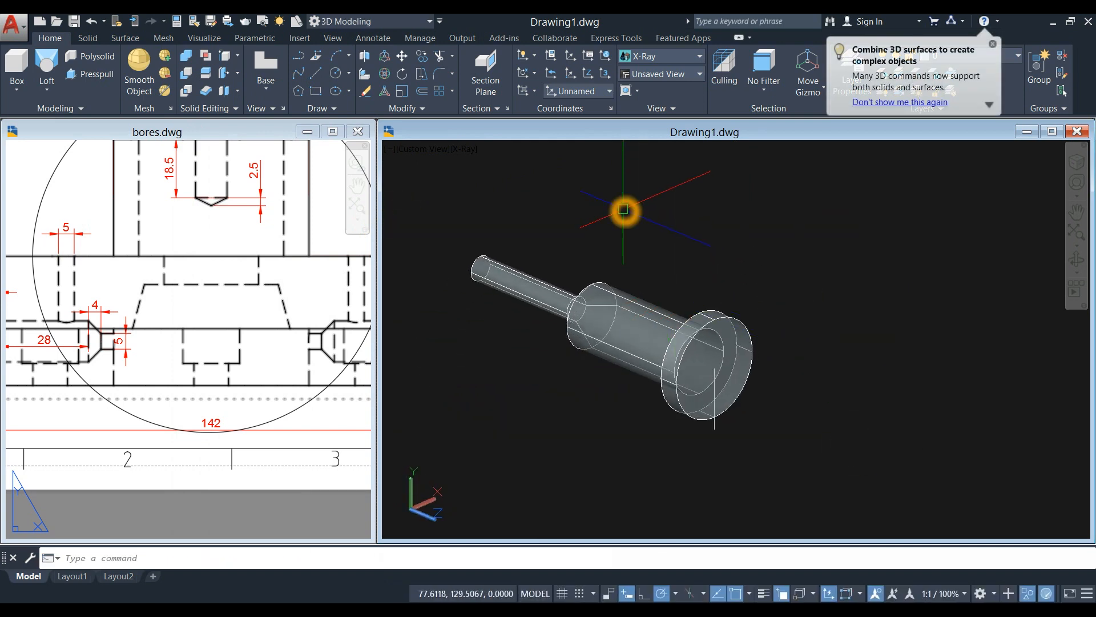
click(651, 267)
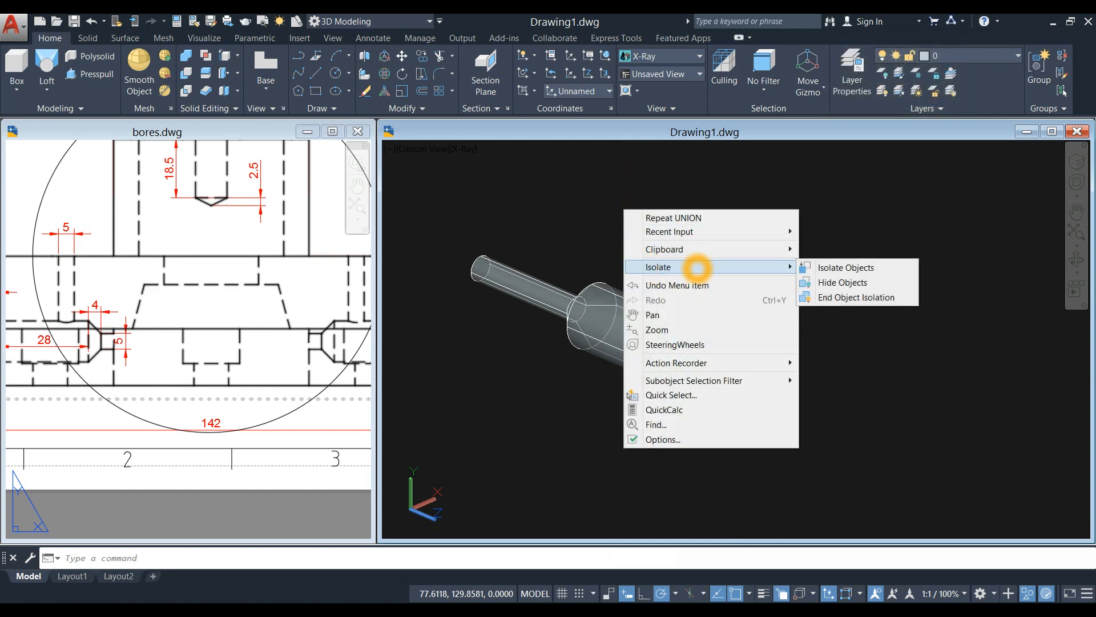
click(730, 184)
click(760, 199)
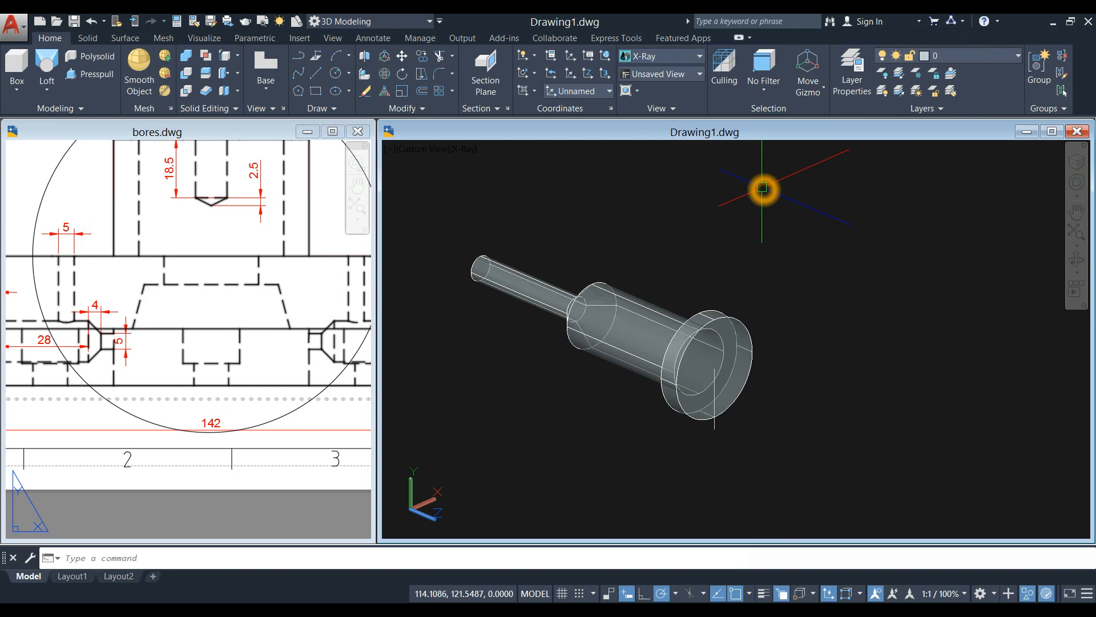
right_click(762, 189)
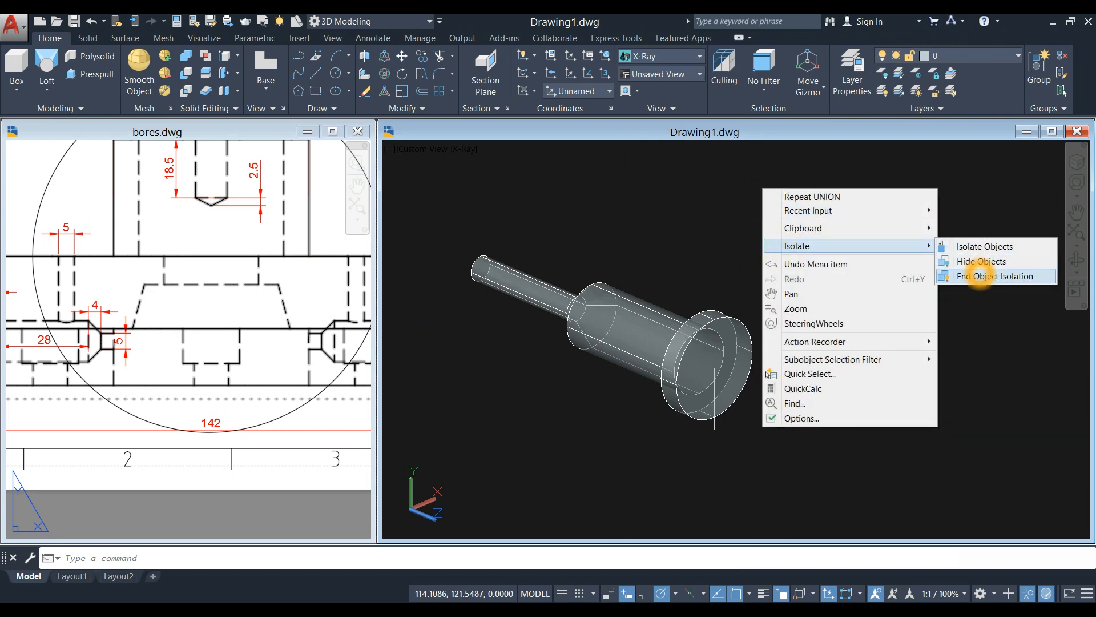
click(976, 276)
scroll(912, 314, down, 3)
shift+middle_drag(913, 314, 703, 210)
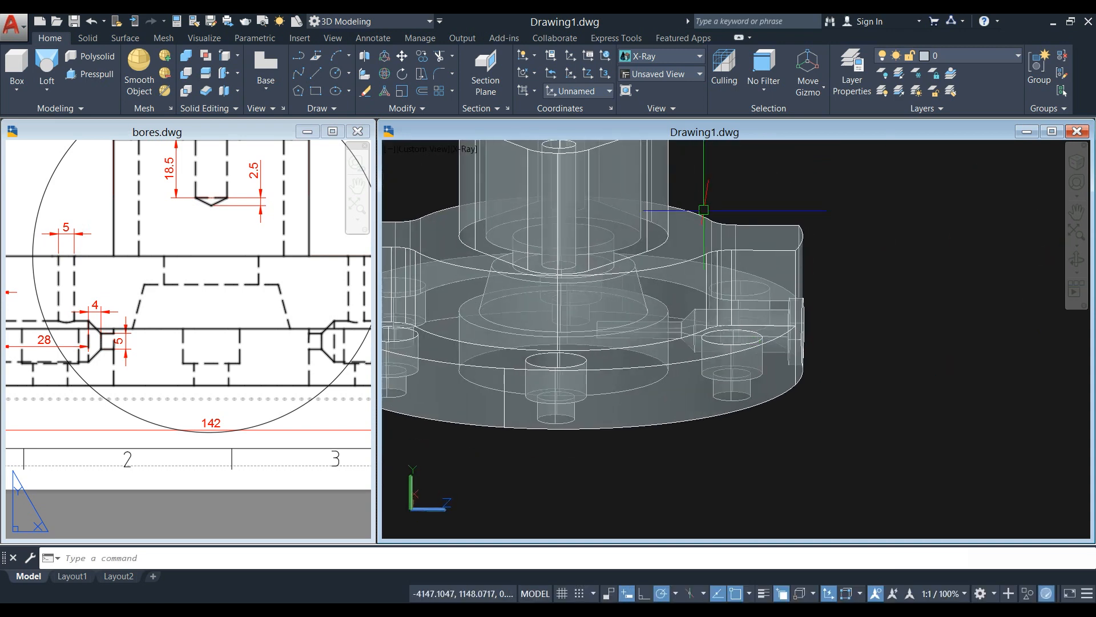
- Set Drawing1.dwg to the Front view with the whole flanged body in sight
click(427, 148)
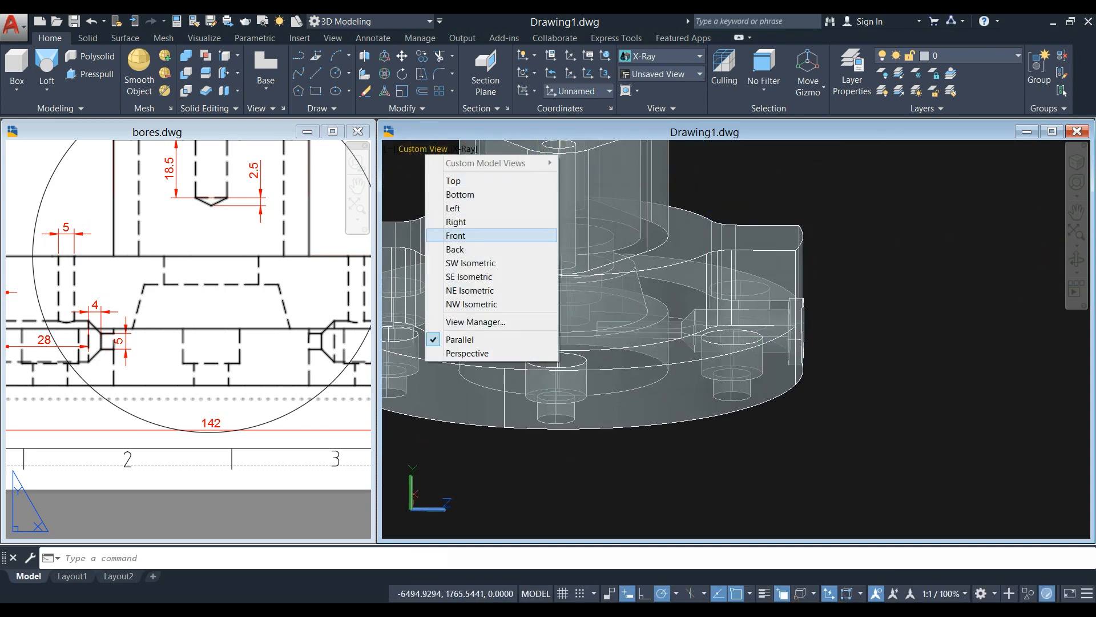
click(460, 235)
scroll(634, 279, down, 4)
middle_drag(632, 278, 602, 274)
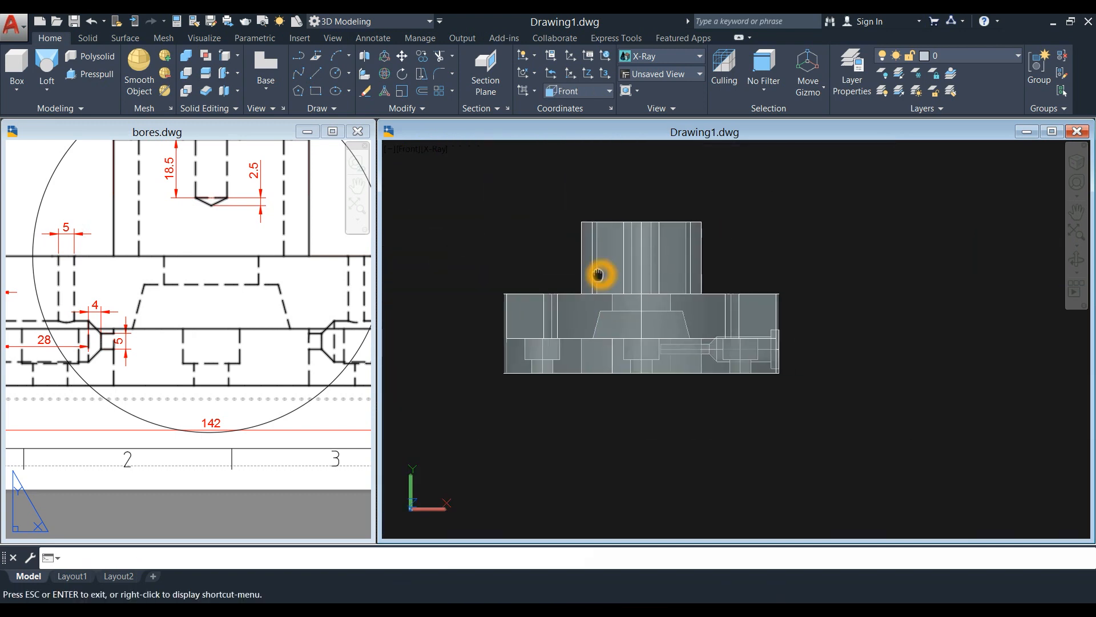
scroll(761, 327, up, 3)
click(785, 332)
scroll(824, 269, down, 2)
click(845, 246)
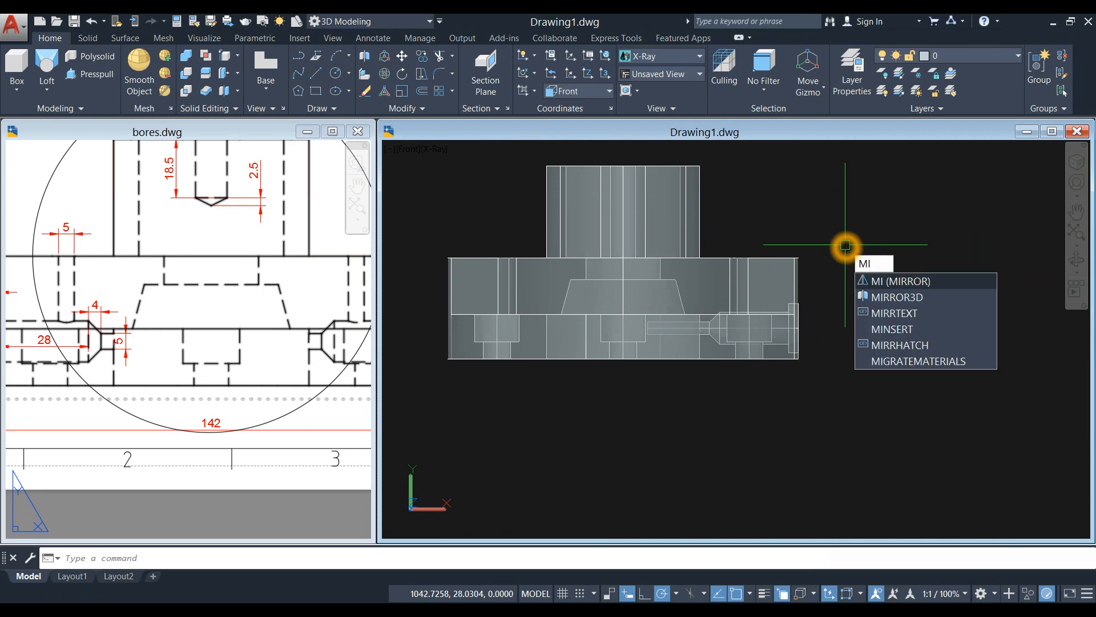
- Mirror the stepped bore solid to the opposite side about a vertical line through the flanged body's base centre, keeping the original
key(Return)
scroll(806, 313, up, 3)
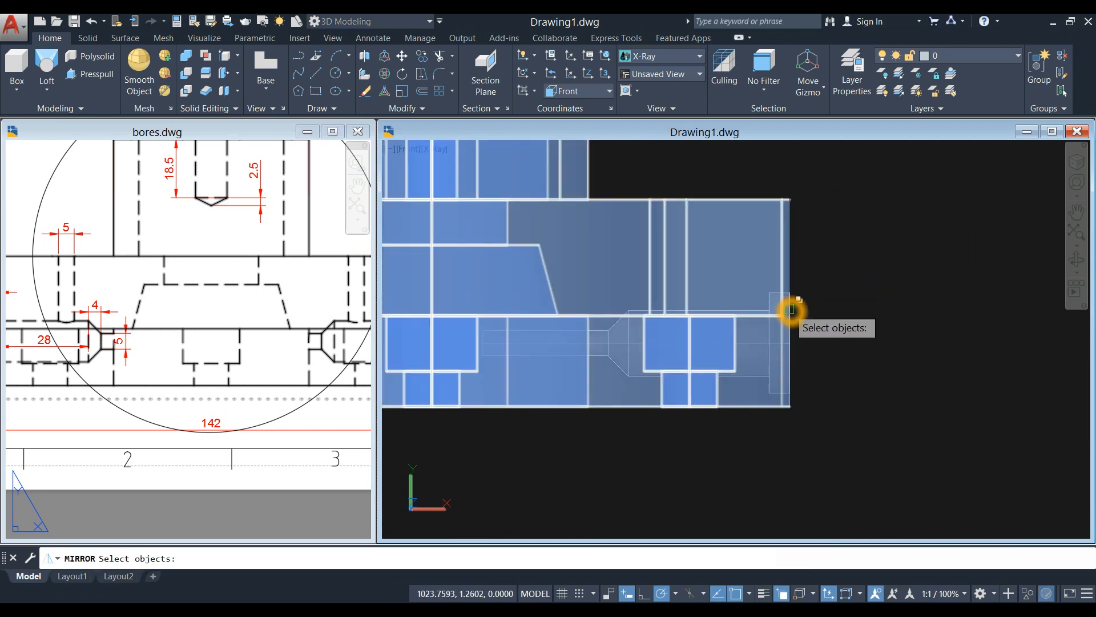
click(789, 309)
click(844, 358)
scroll(809, 287, down, 4)
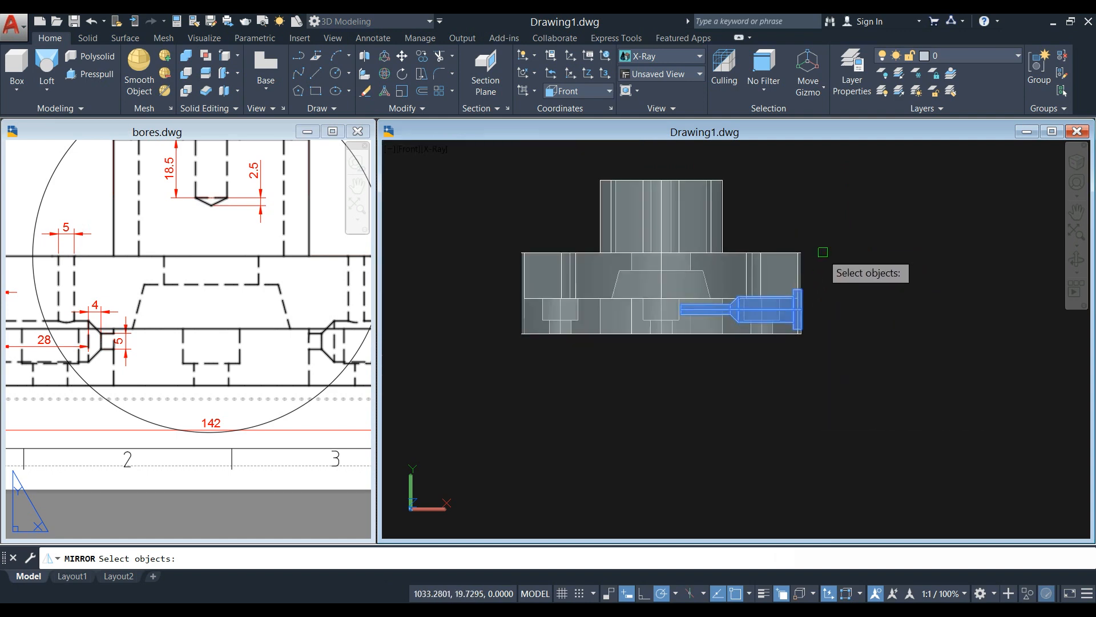
right_click(827, 226)
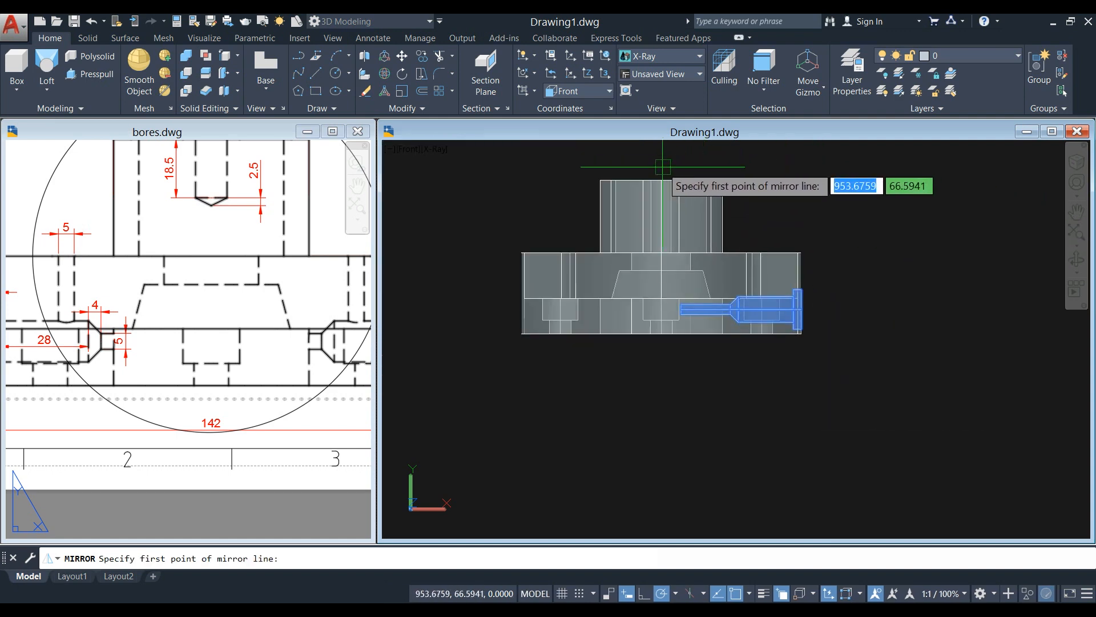
shift+right_click(663, 337)
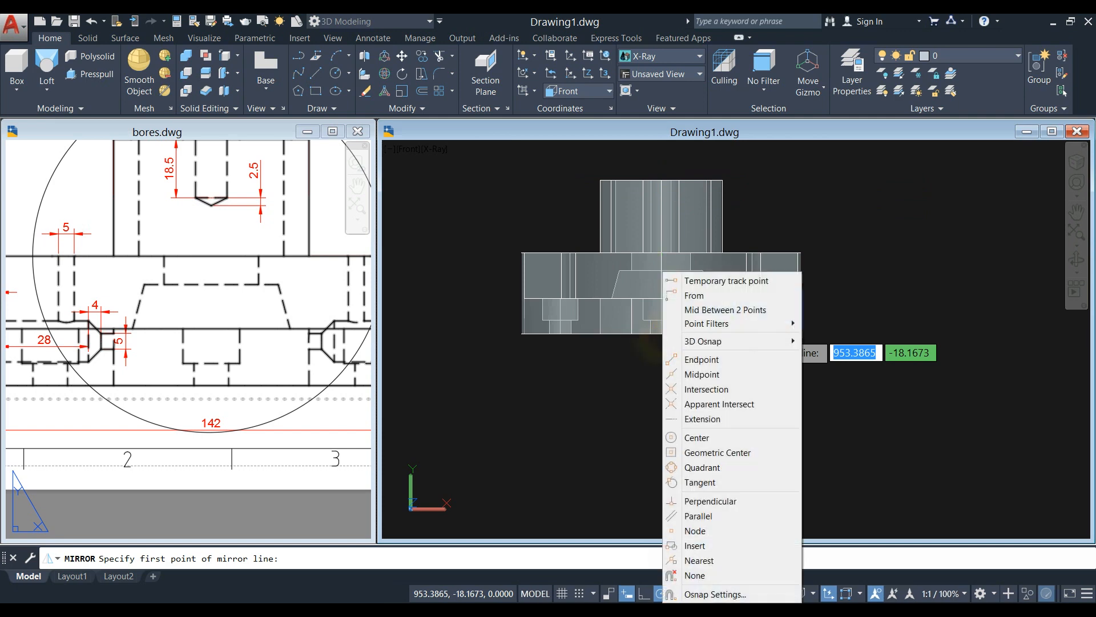
click(703, 438)
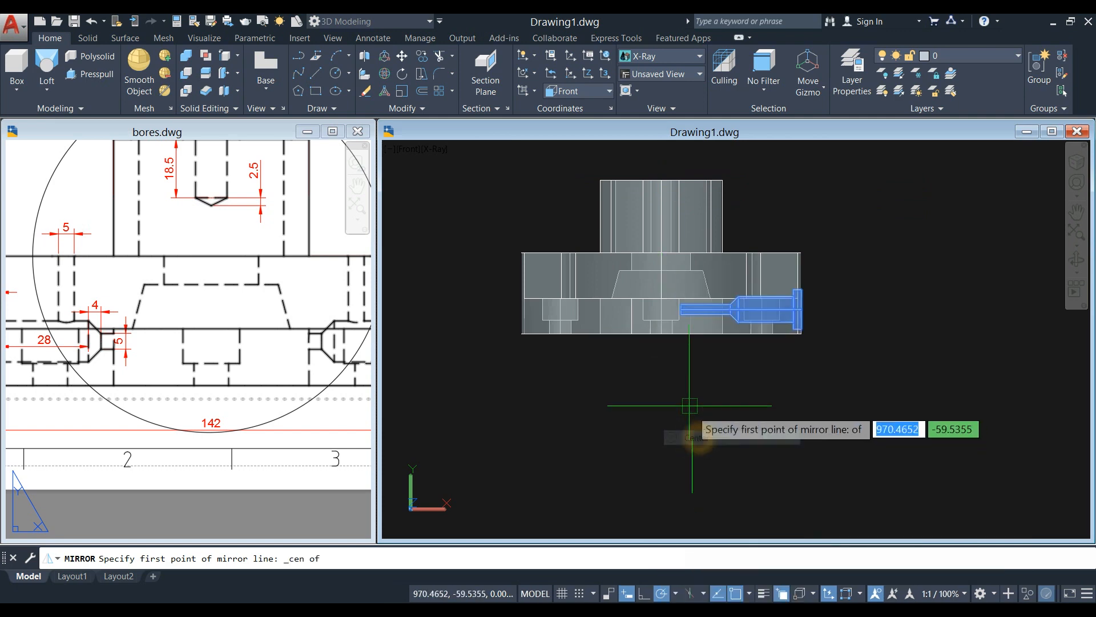
click(664, 340)
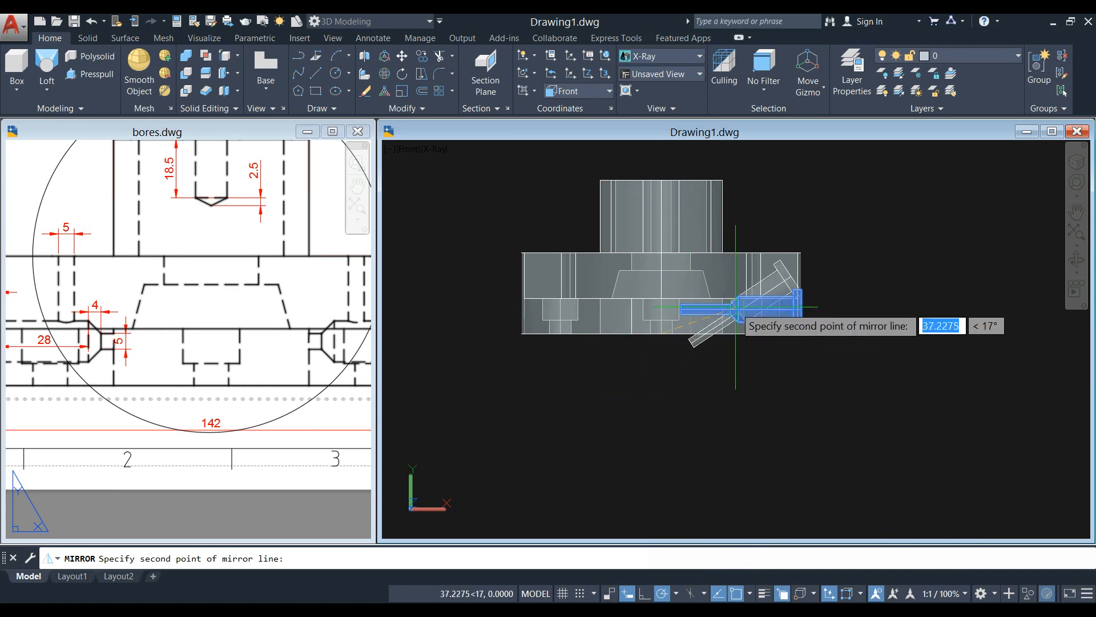
middle_drag(662, 161, 651, 214)
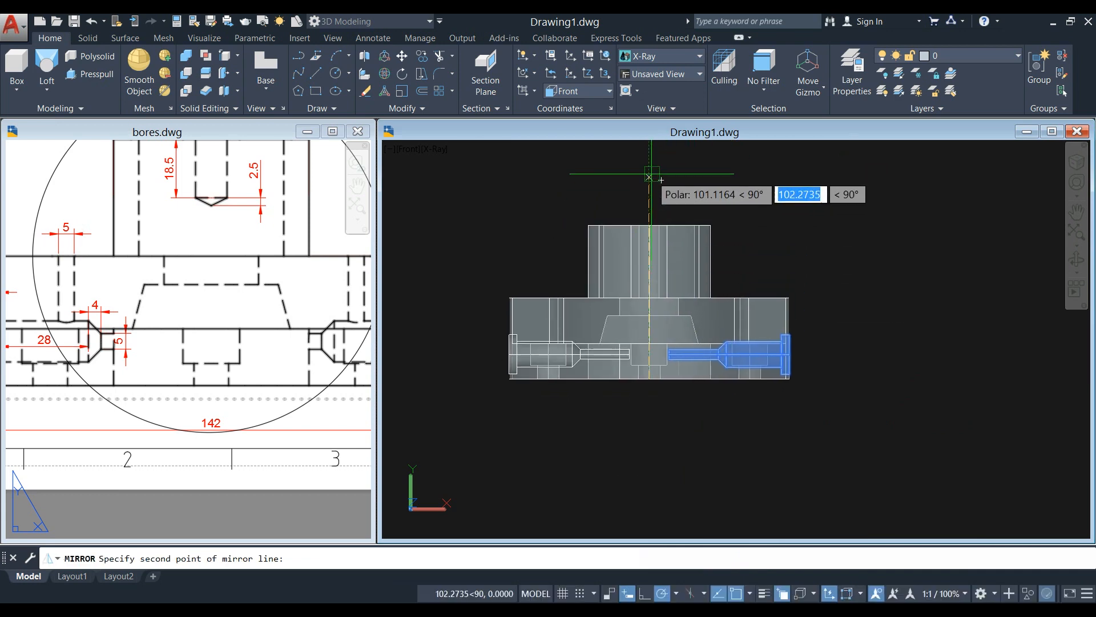
middle_drag(654, 184, 650, 244)
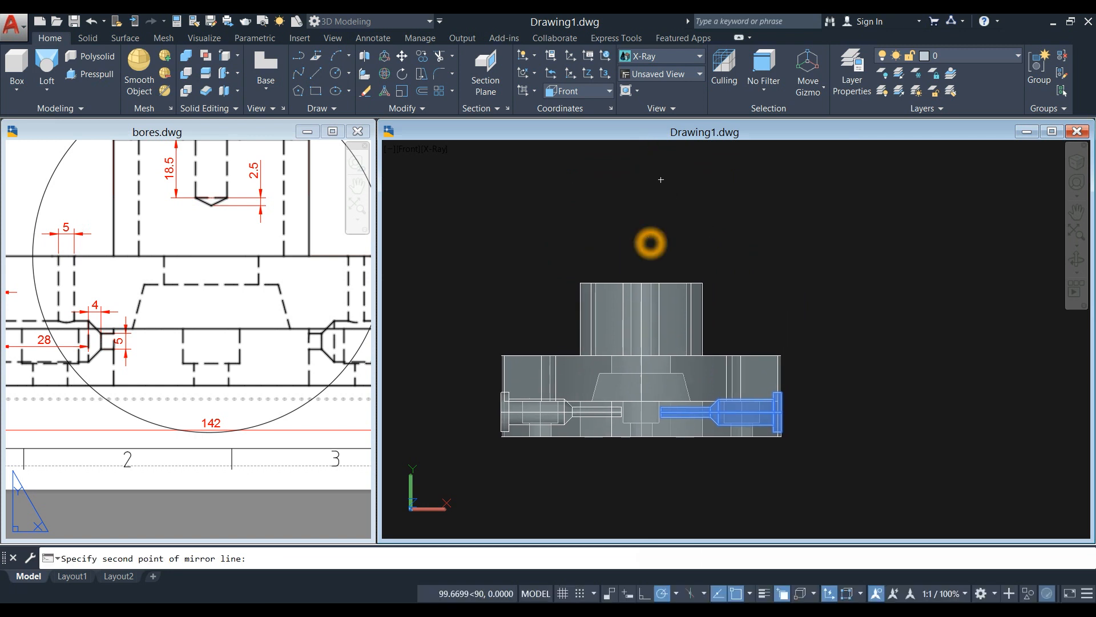
click(641, 170)
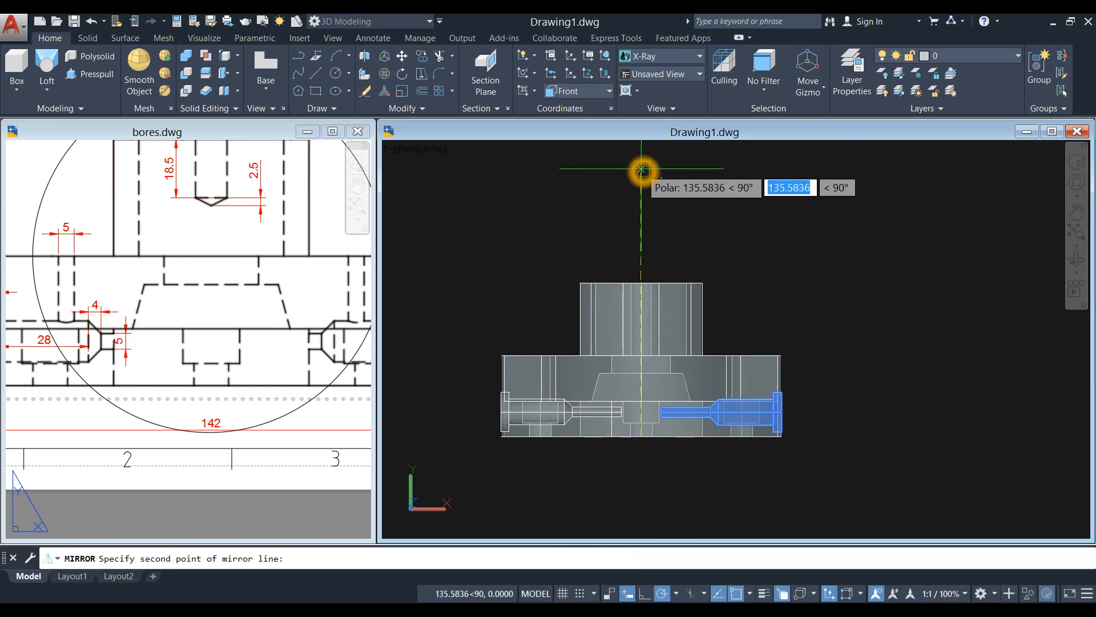
click(674, 230)
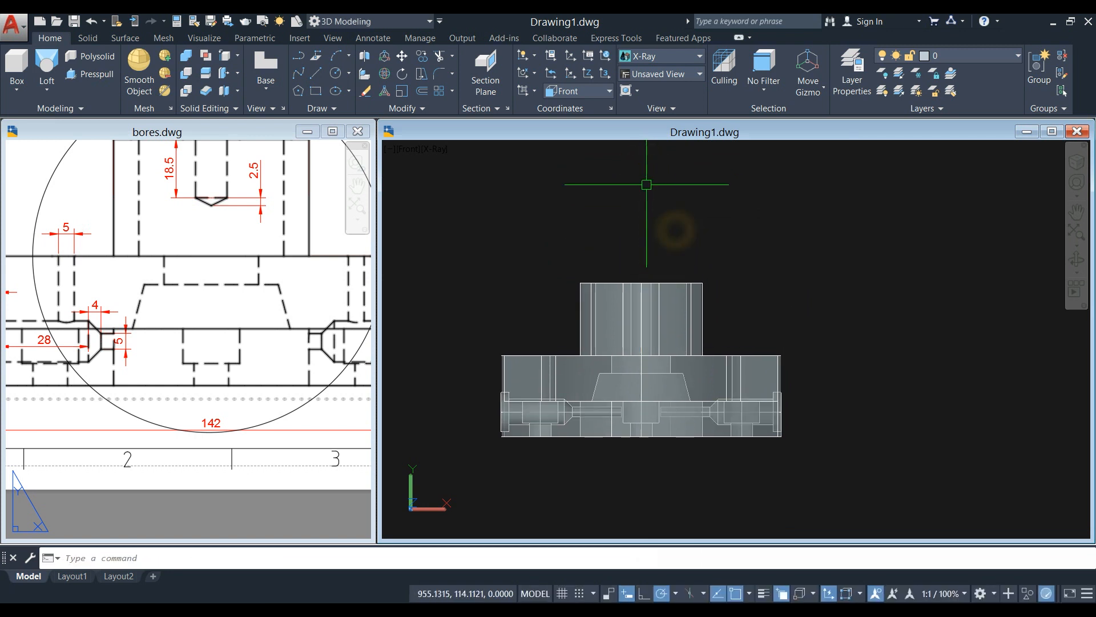
- Subtract both stepped bore solids from the flanged body
scroll(644, 203, down, 2)
shift+middle_drag(644, 206, 694, 274)
scroll(557, 277, up, 3)
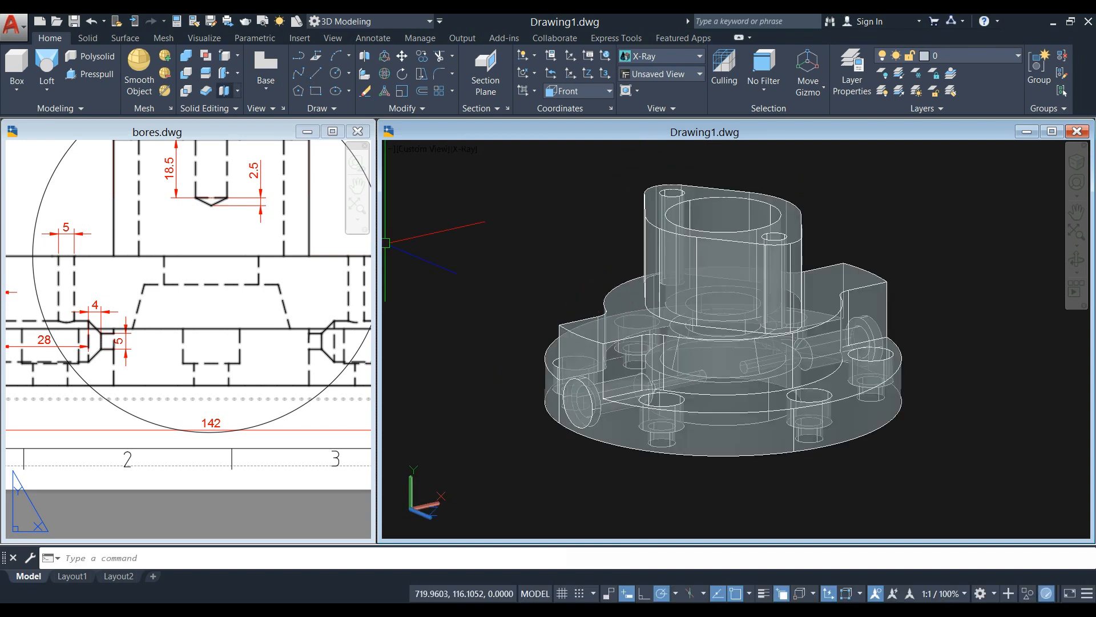
click(187, 72)
click(654, 279)
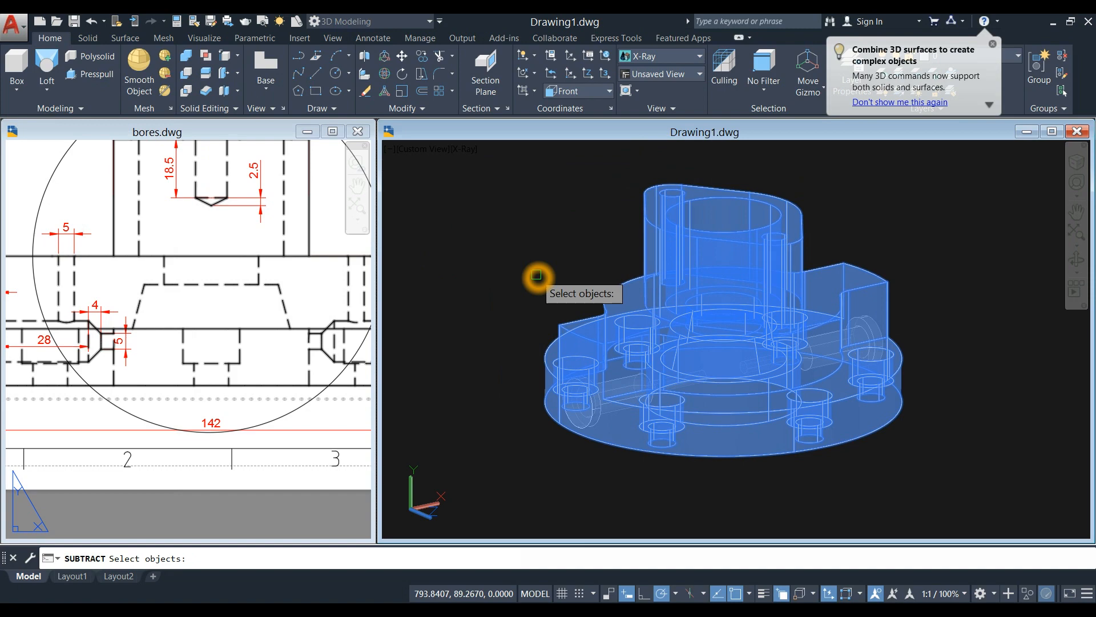
key(Return)
scroll(556, 417, up, 5)
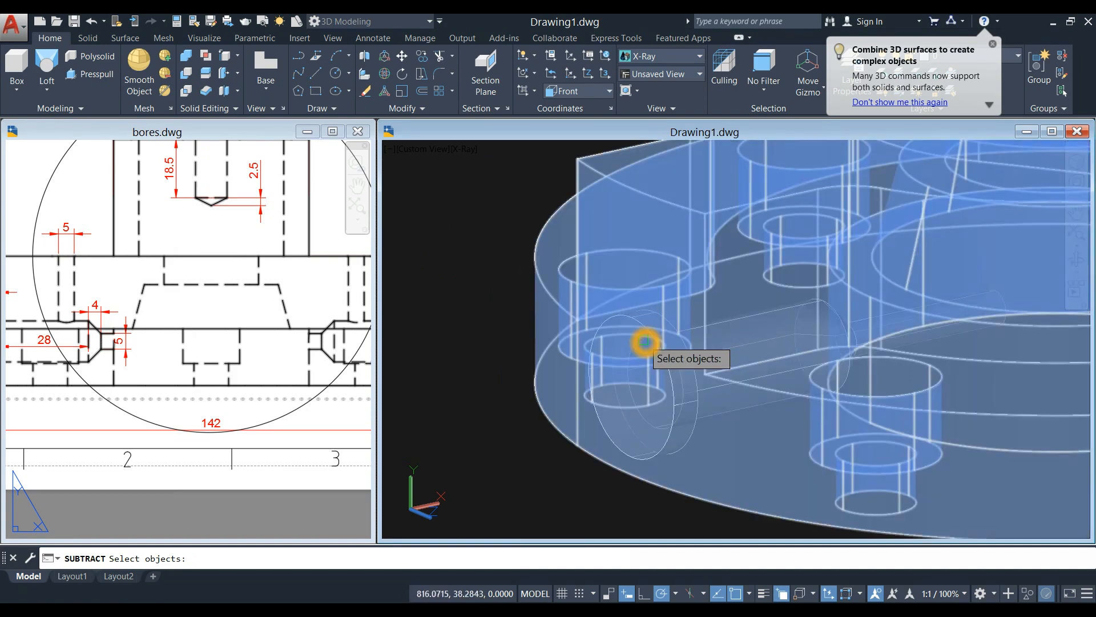
click(652, 333)
scroll(652, 335, down, 6)
click(826, 358)
shift+middle_drag(823, 357, 702, 364)
scroll(873, 348, up, 5)
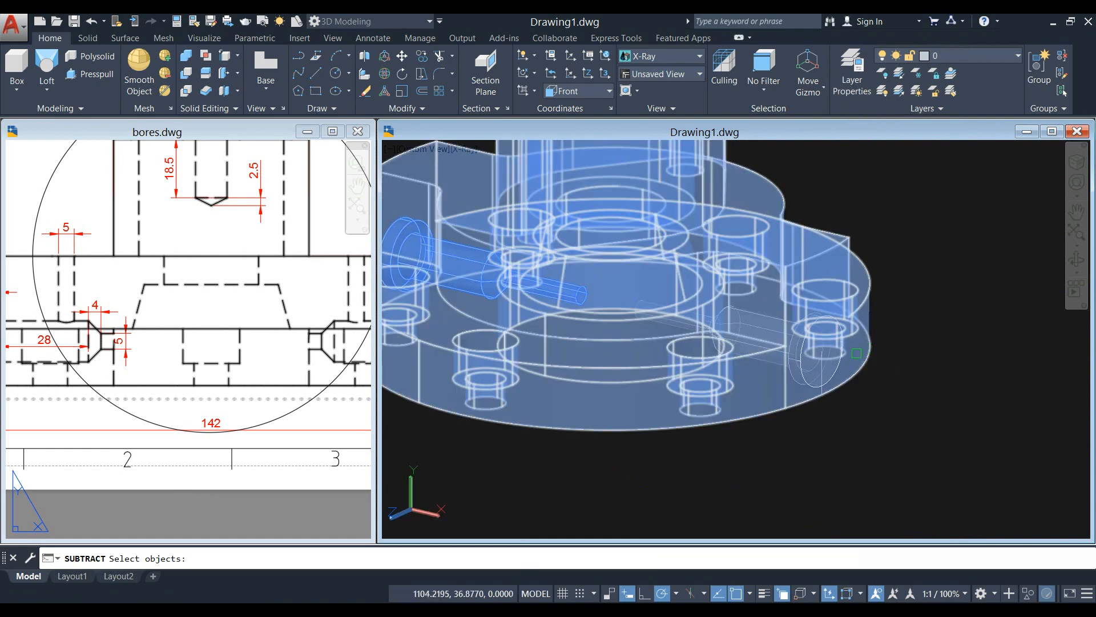
click(807, 367)
key(Return)
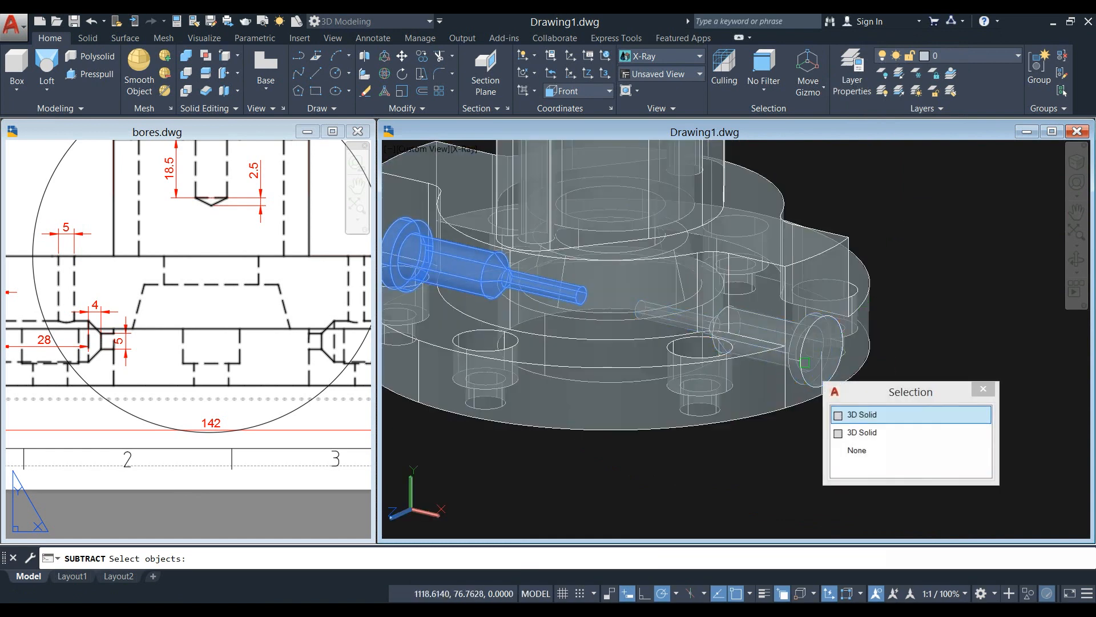
- Set Drawing1.dwg to the Top view and apply the Shaded with edges visual style
scroll(903, 226, down, 6)
shift+middle_drag(902, 226, 930, 259)
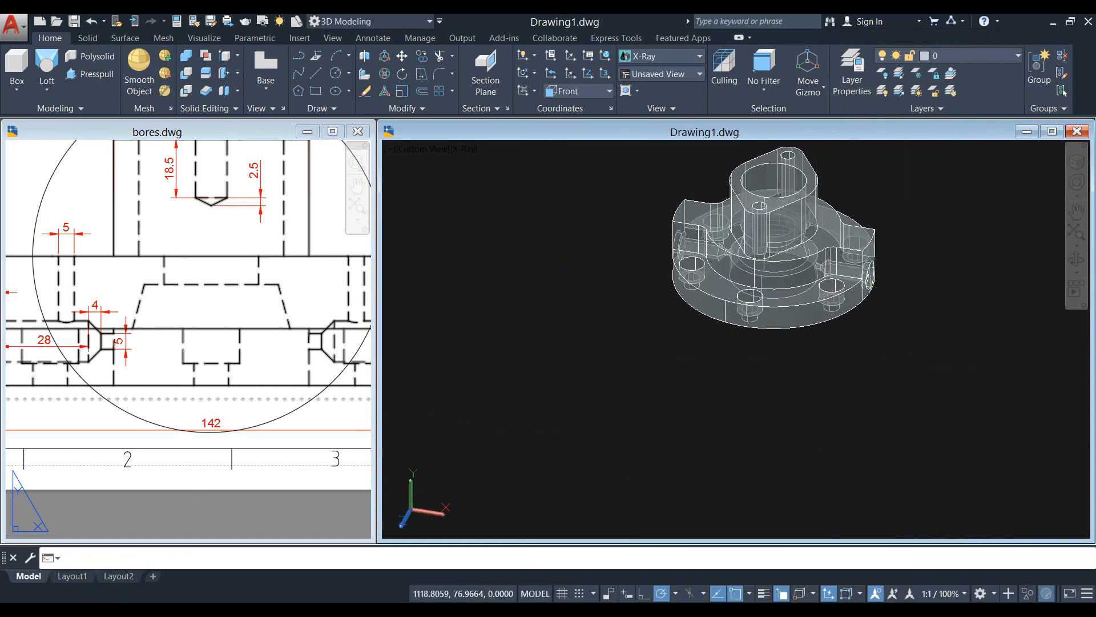
click(424, 149)
click(440, 175)
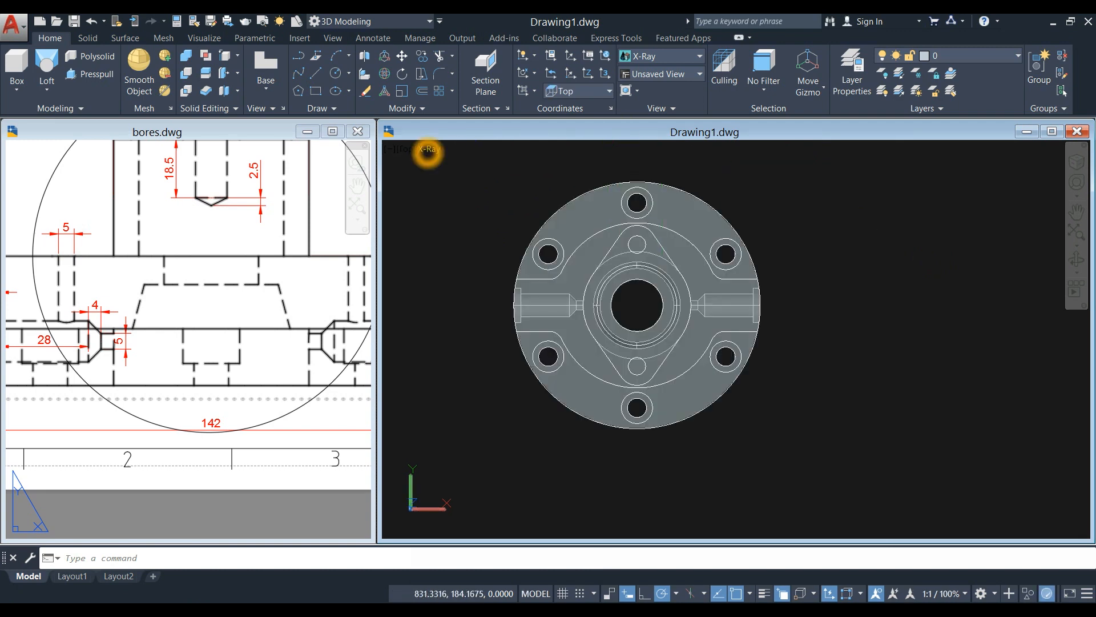
click(429, 149)
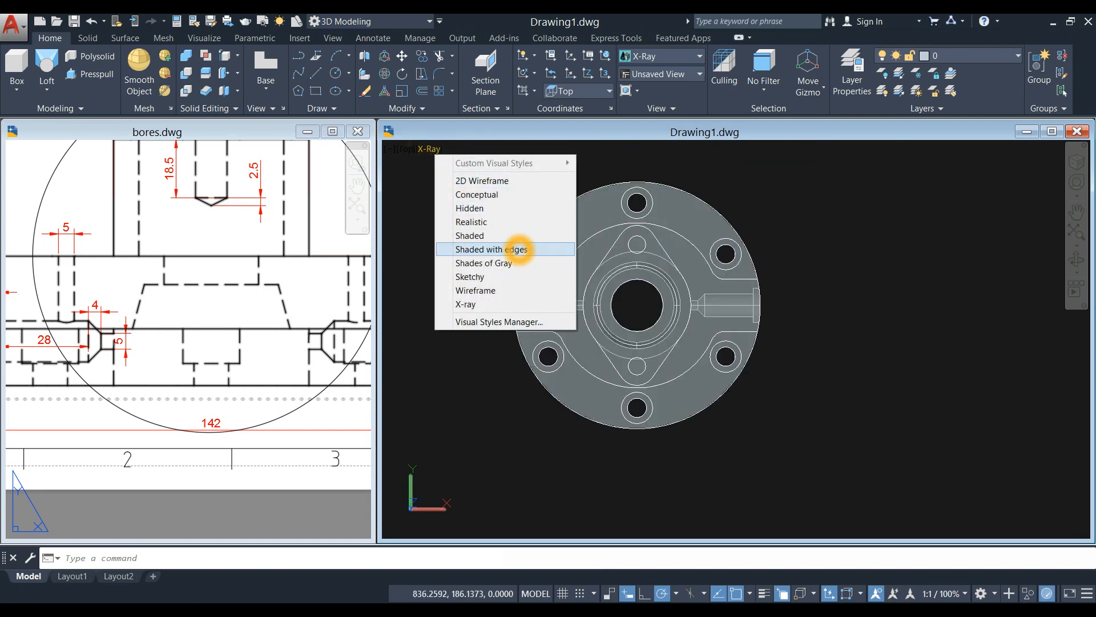
click(518, 249)
click(635, 127)
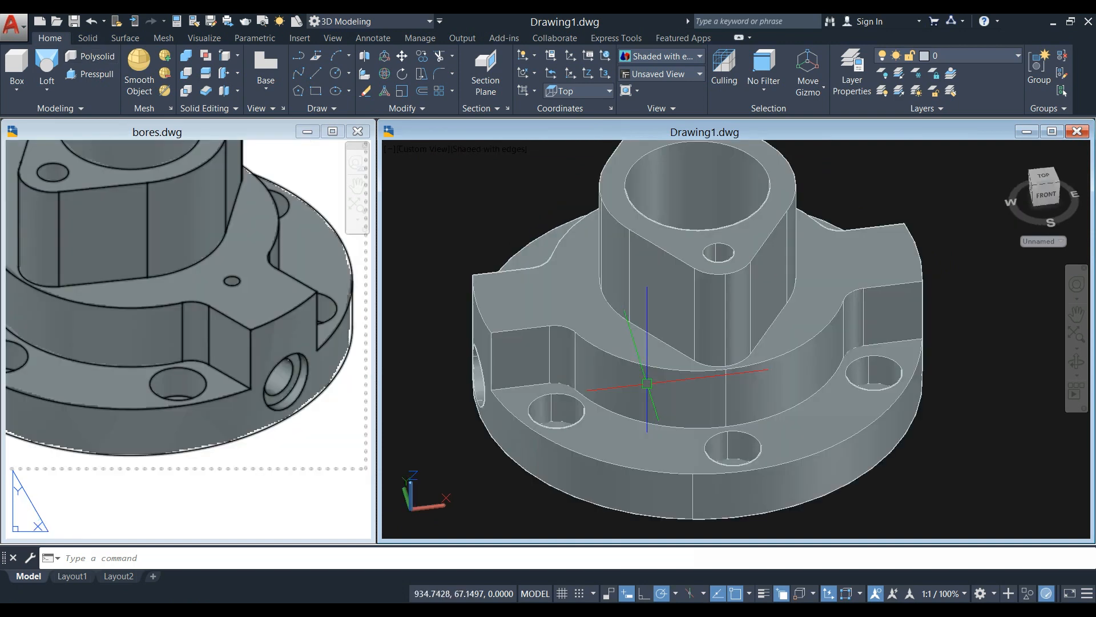
- Check the small vertical hole's position in bores.dwg and draw a 25 mm line inward from the side lug's outer top edge in Drawing1.dwg
click(289, 314)
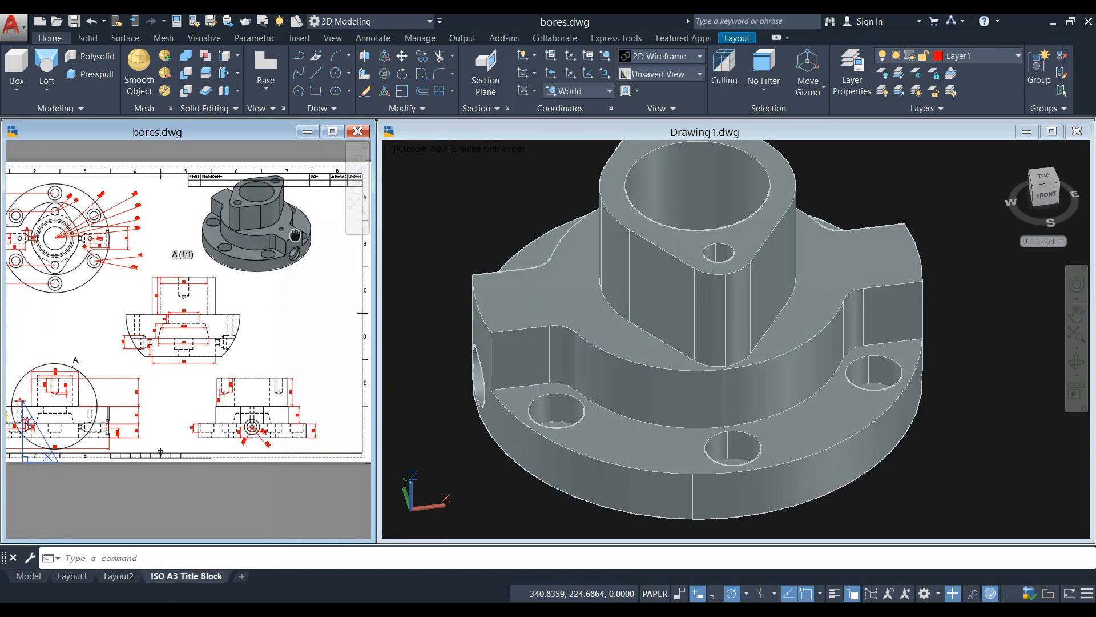
scroll(295, 233, up, 8)
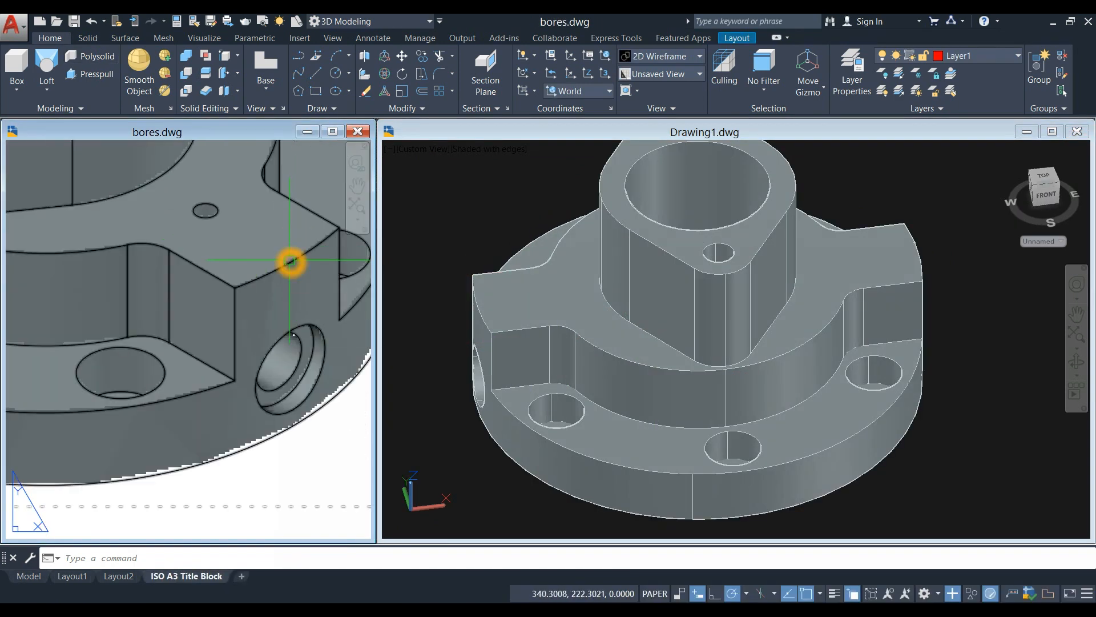
scroll(223, 227, down, 6)
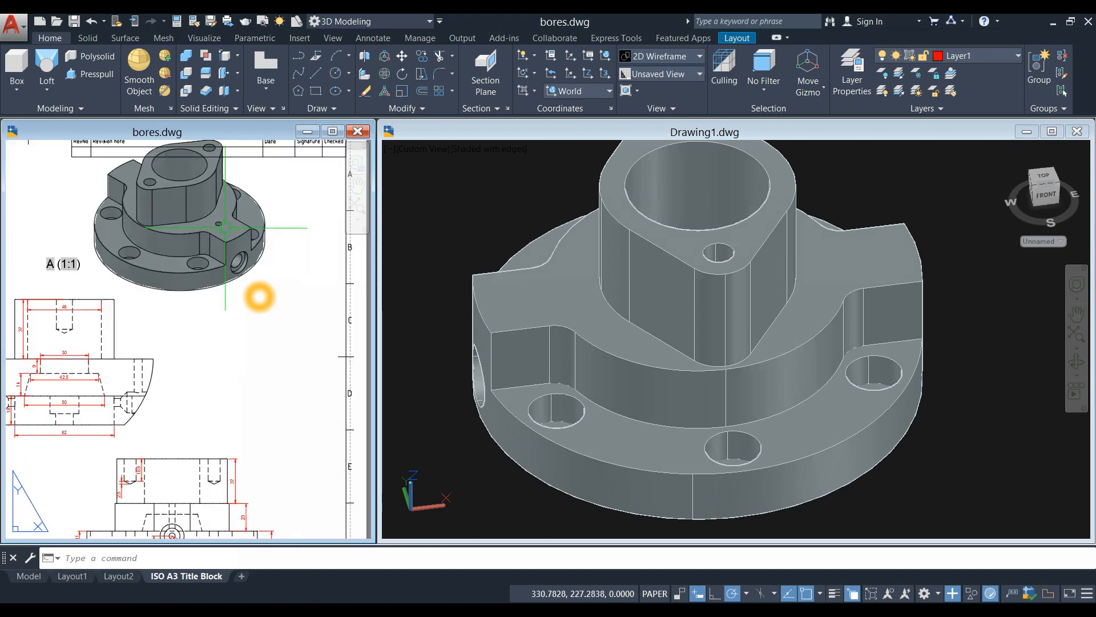
scroll(225, 227, up, 8)
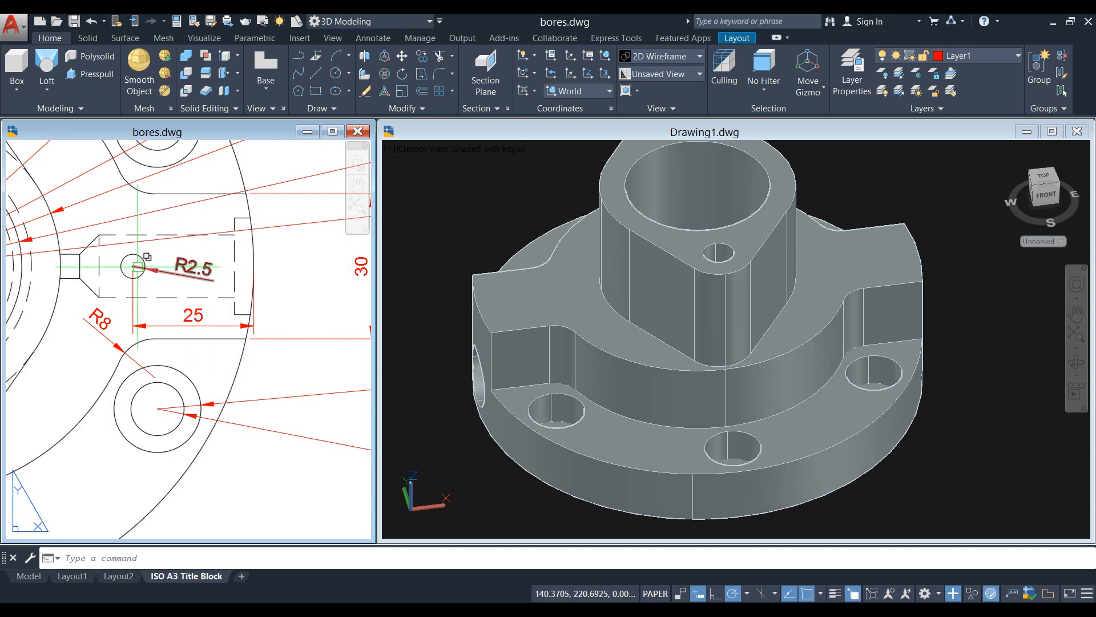
click(427, 254)
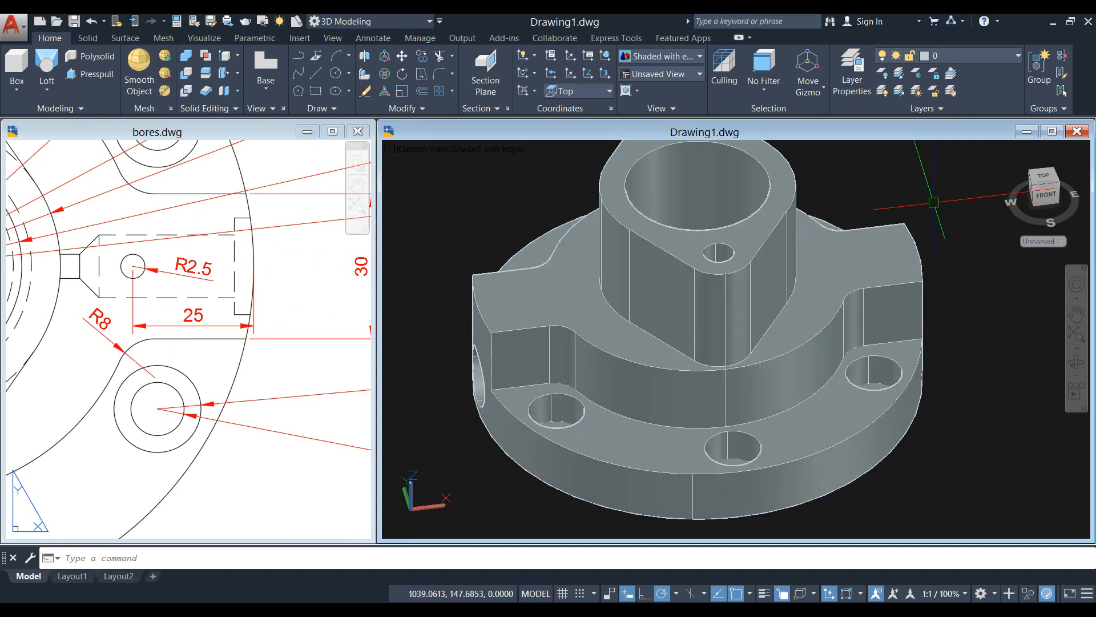
text(l)
key(Return)
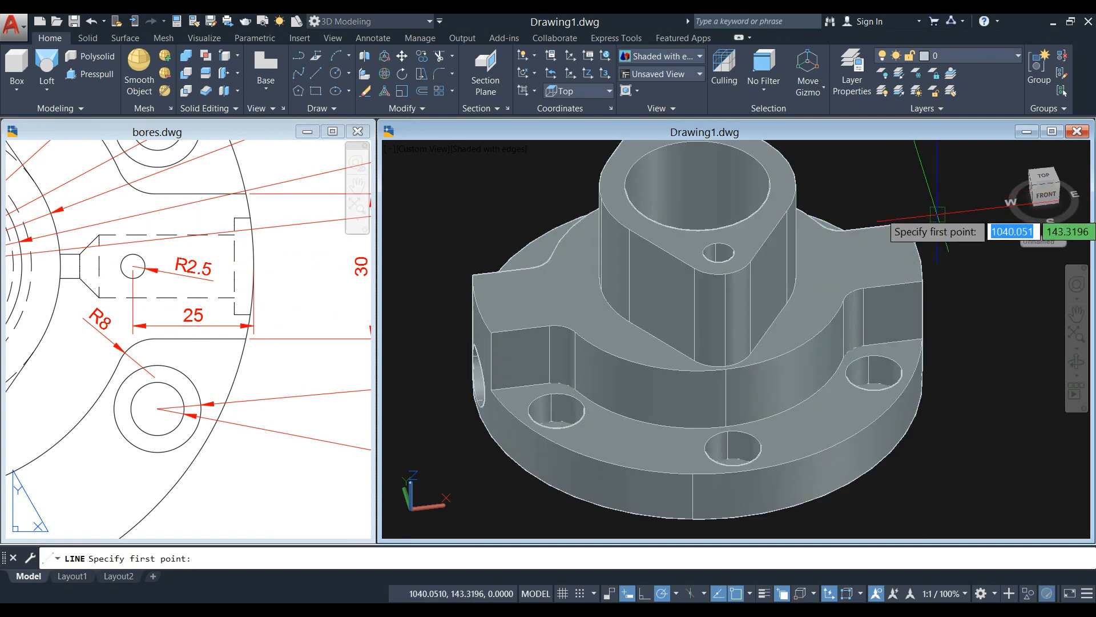
click(917, 247)
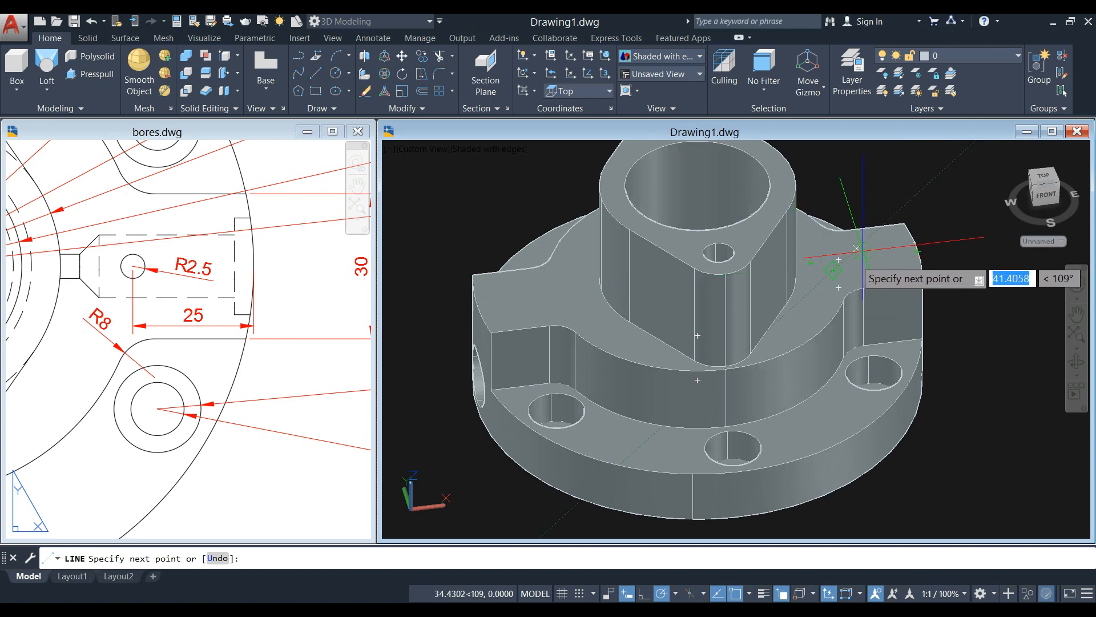
scroll(845, 260, up, 2)
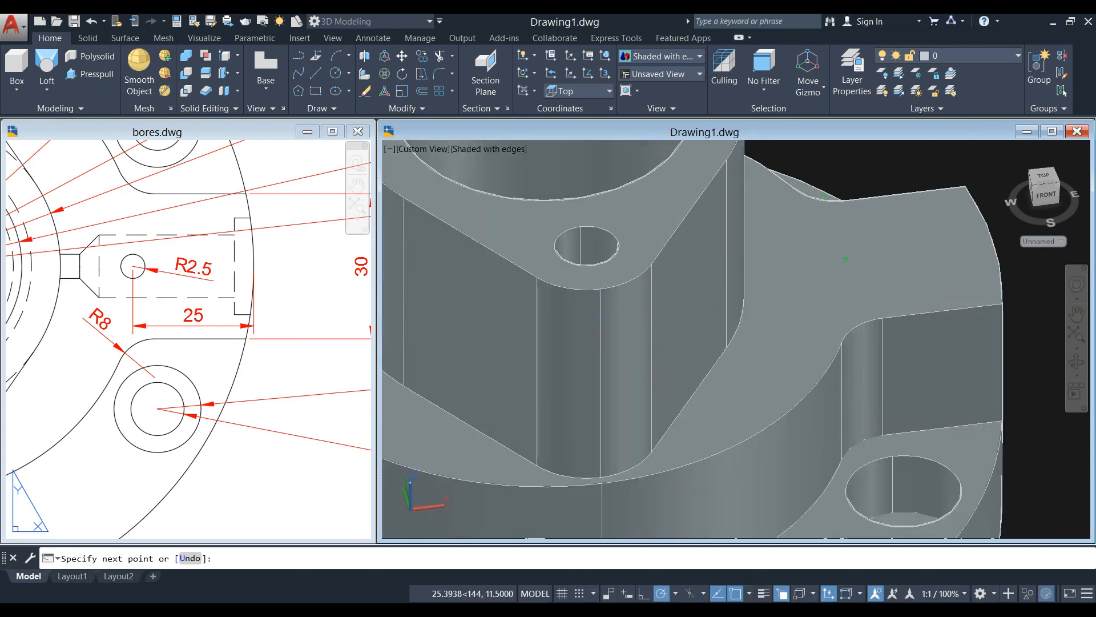
scroll(725, 264, down, 5)
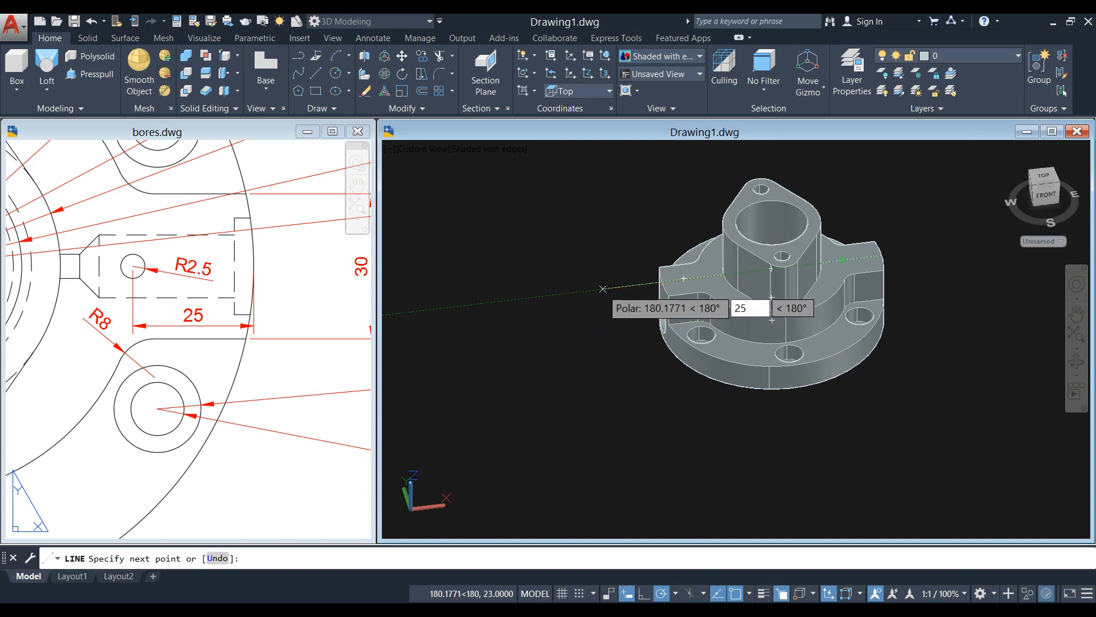
right_click(934, 219)
click(937, 225)
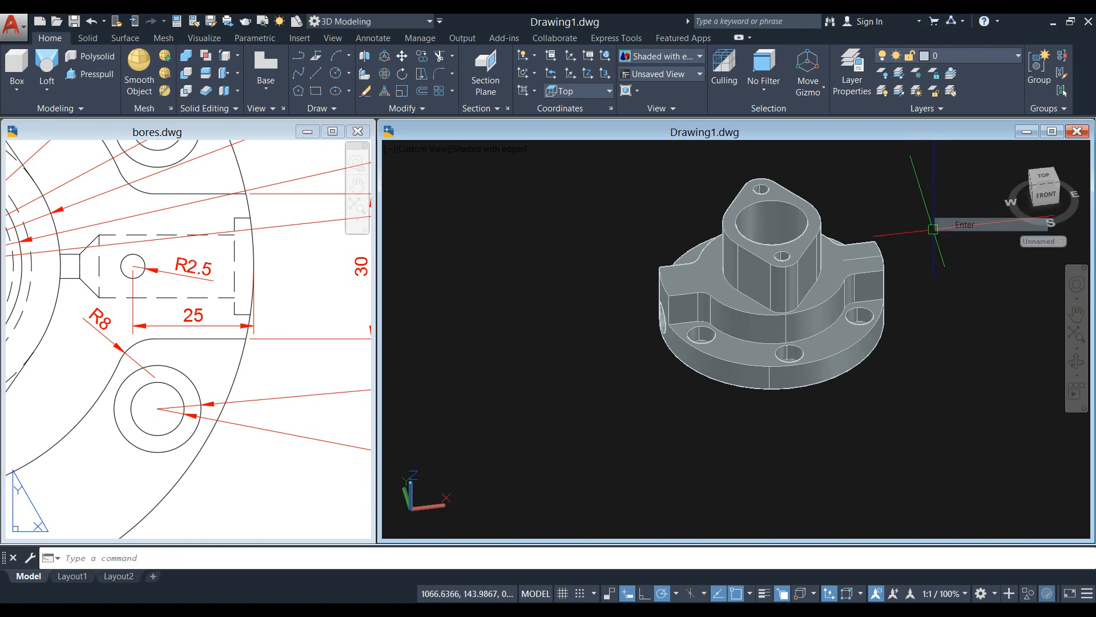
middle_drag(934, 229, 771, 240)
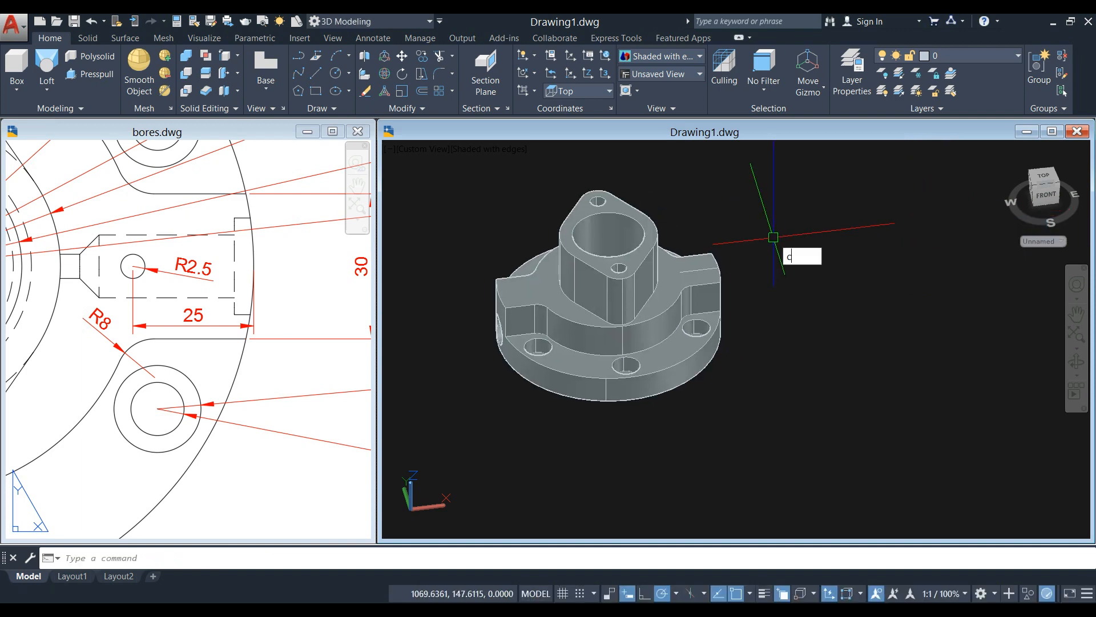
key(Return)
key(Escape)
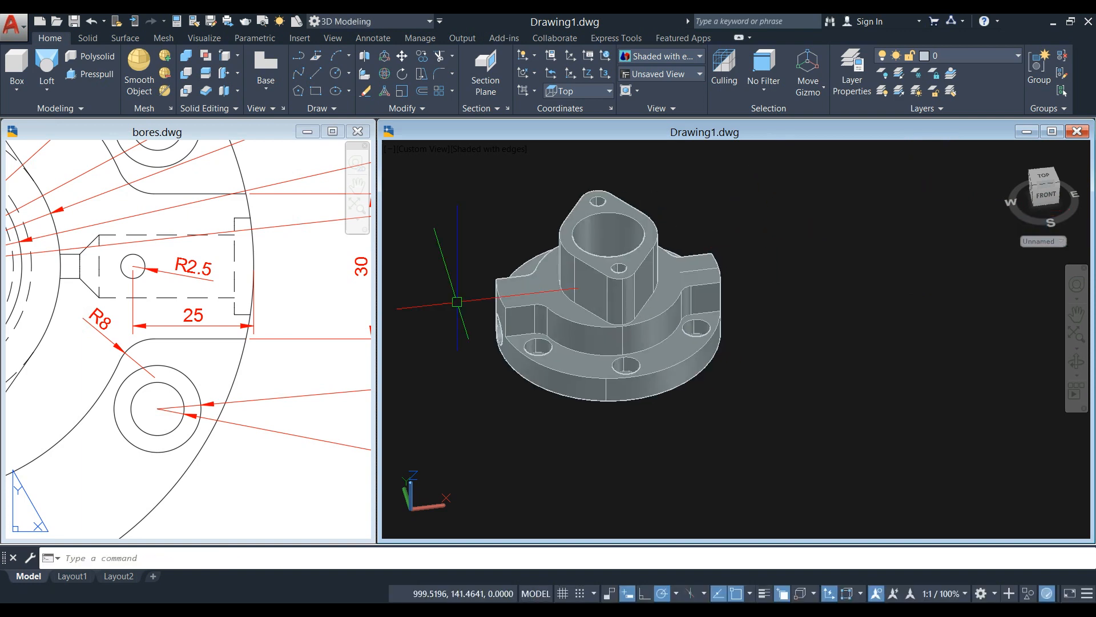
- Draw a circle of radius 2.5 mm centred on the inner end of the 25 mm line on the lug's top face
click(286, 321)
scroll(287, 320, down, 4)
scroll(287, 321, up, 6)
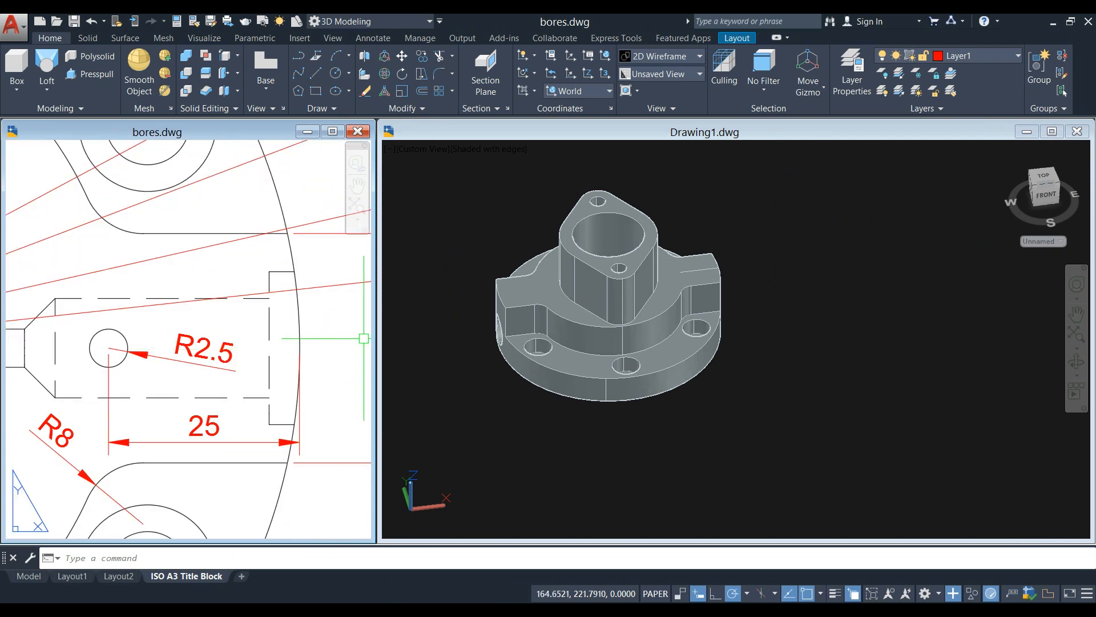
click(702, 245)
scroll(697, 244, up, 4)
middle_drag(698, 244, 691, 247)
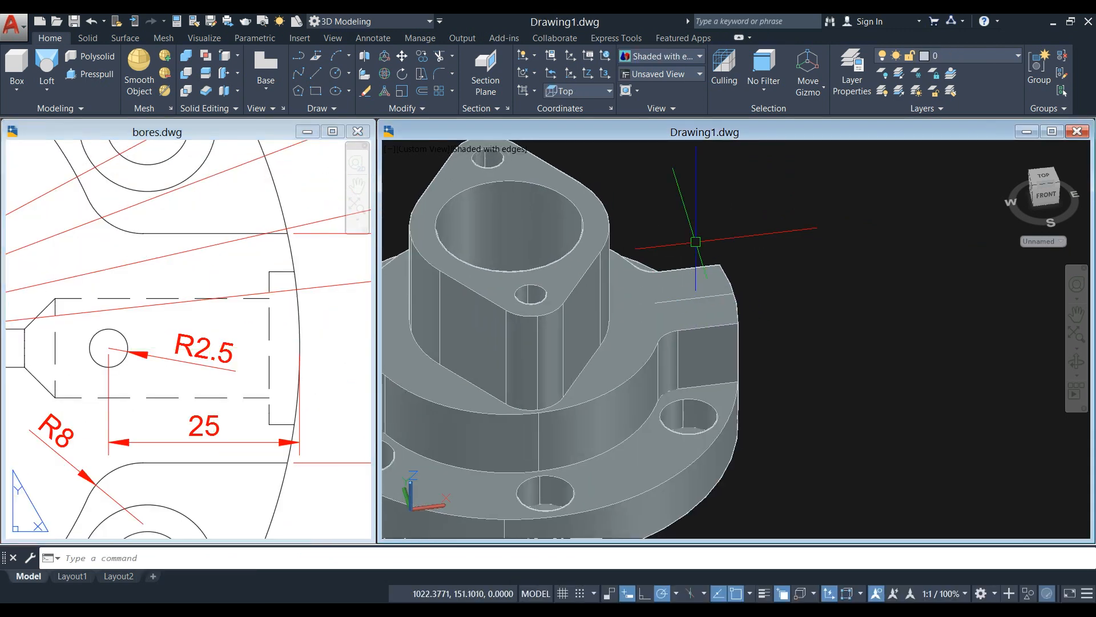
text(c)
key(Return)
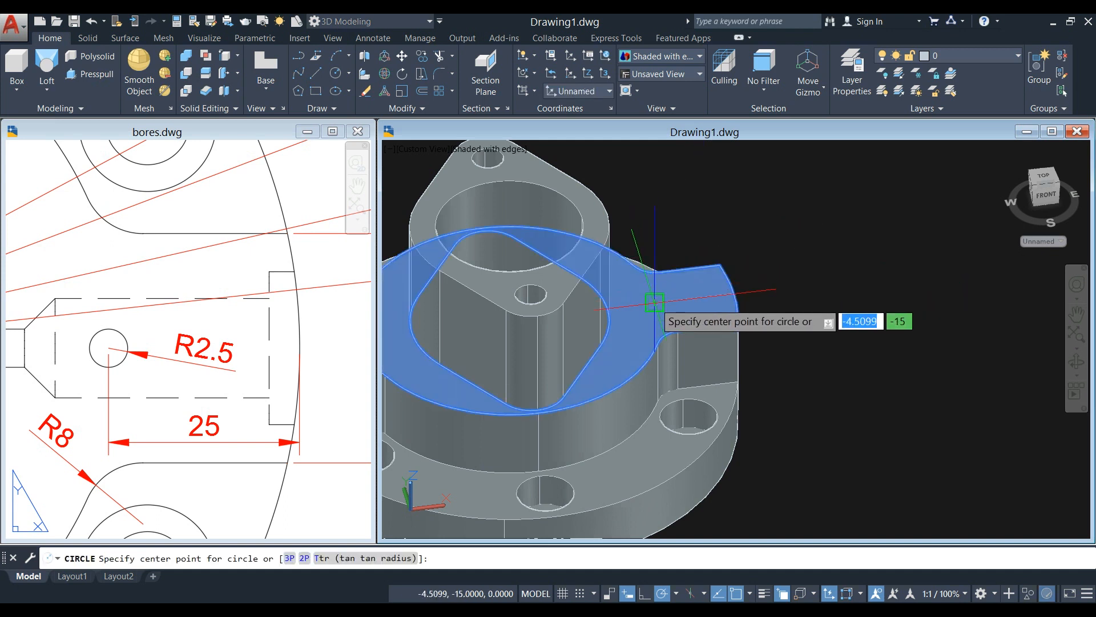
click(652, 301)
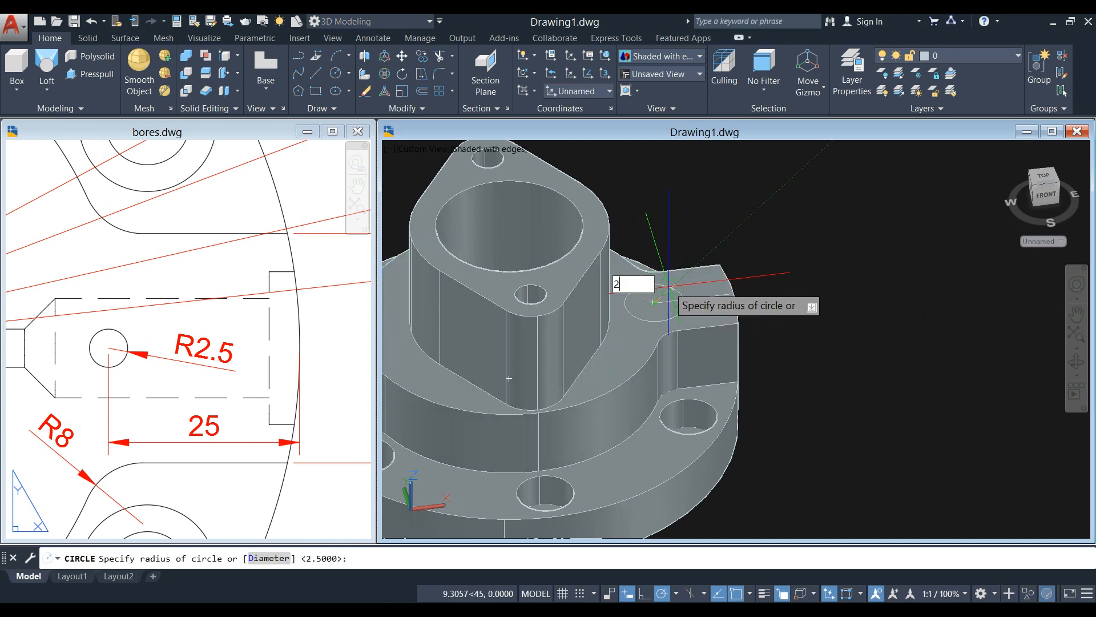
text(2.5)
key(Return)
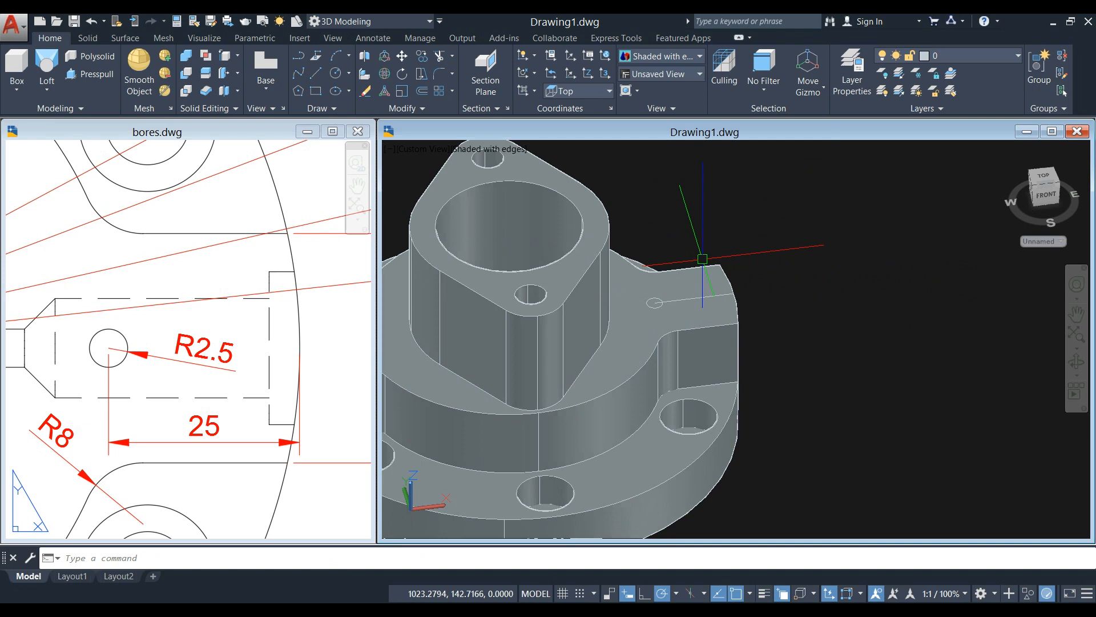
- Delete the 25 mm construction line from the side lug's top face
mouse_move(702, 259)
shift+middle_down()
mouse_move(666, 306)
mouse_move(658, 298)
shift+middle_up()
click(658, 298)
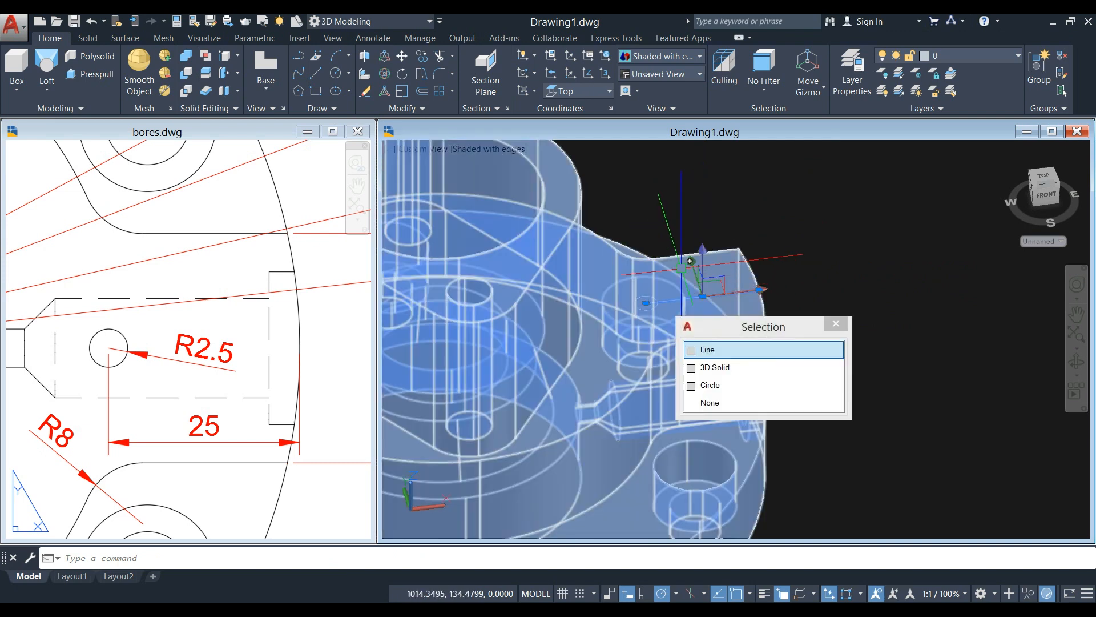
key(Delete)
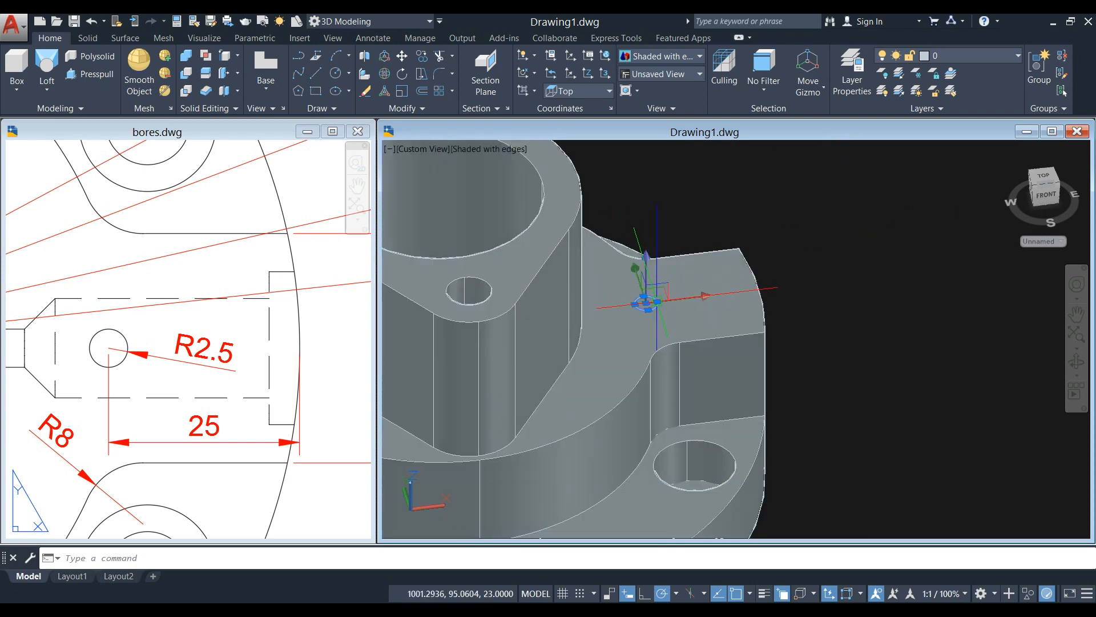
- Extrude the 2.5 mm radius circle downward to the centre of the side bore
click(656, 299)
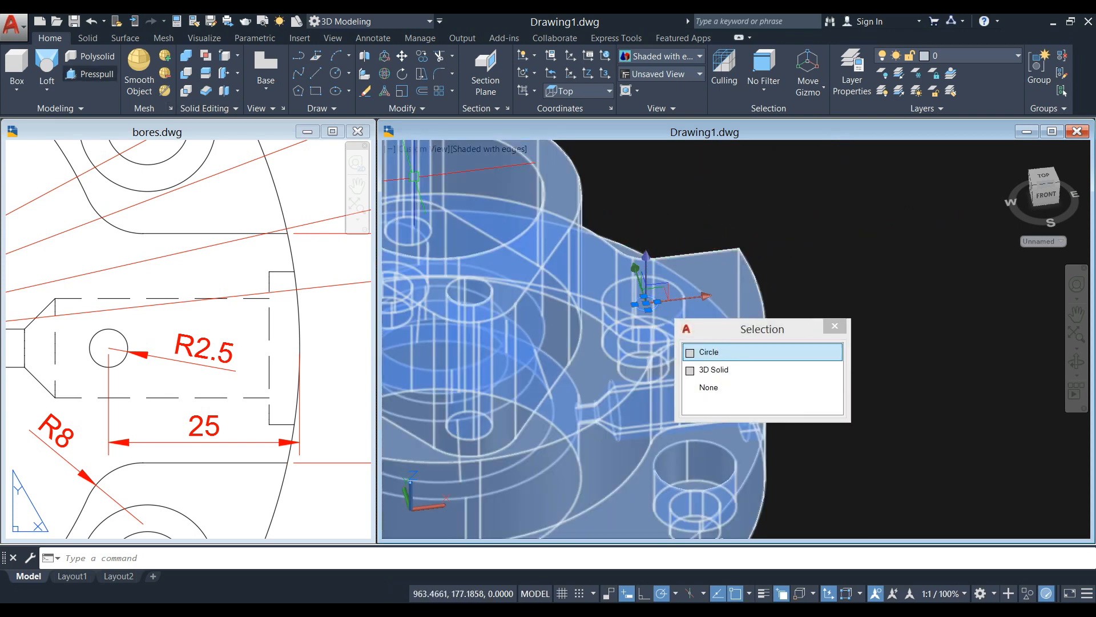
click(46, 88)
click(74, 114)
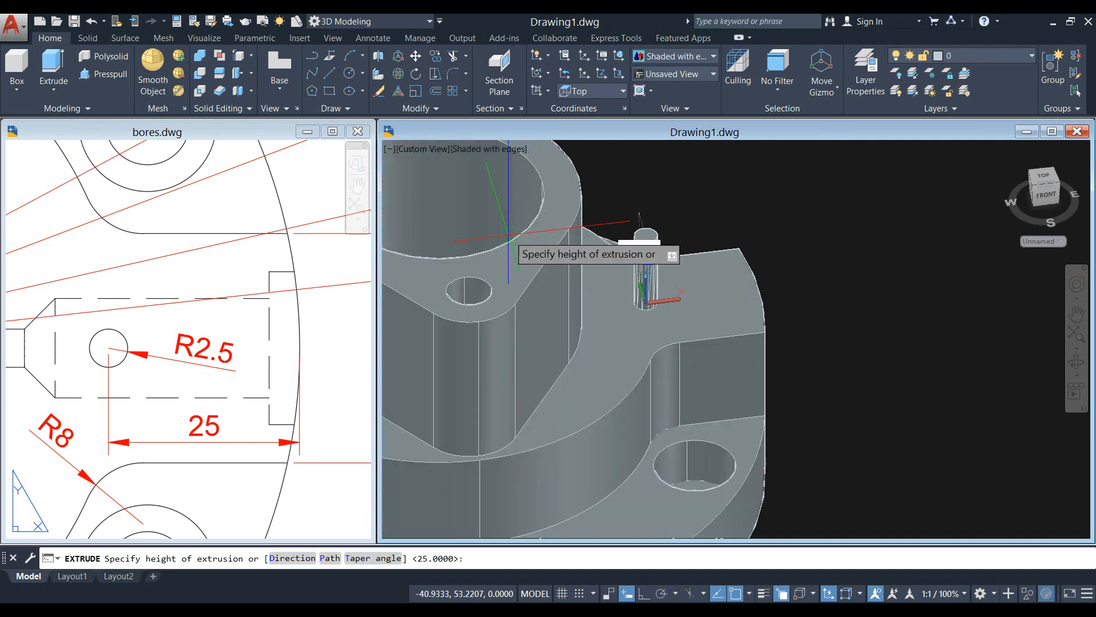
scroll(509, 238, down, 3)
shift+middle_drag(664, 351, 577, 366)
shift+middle_drag(666, 371, 654, 337)
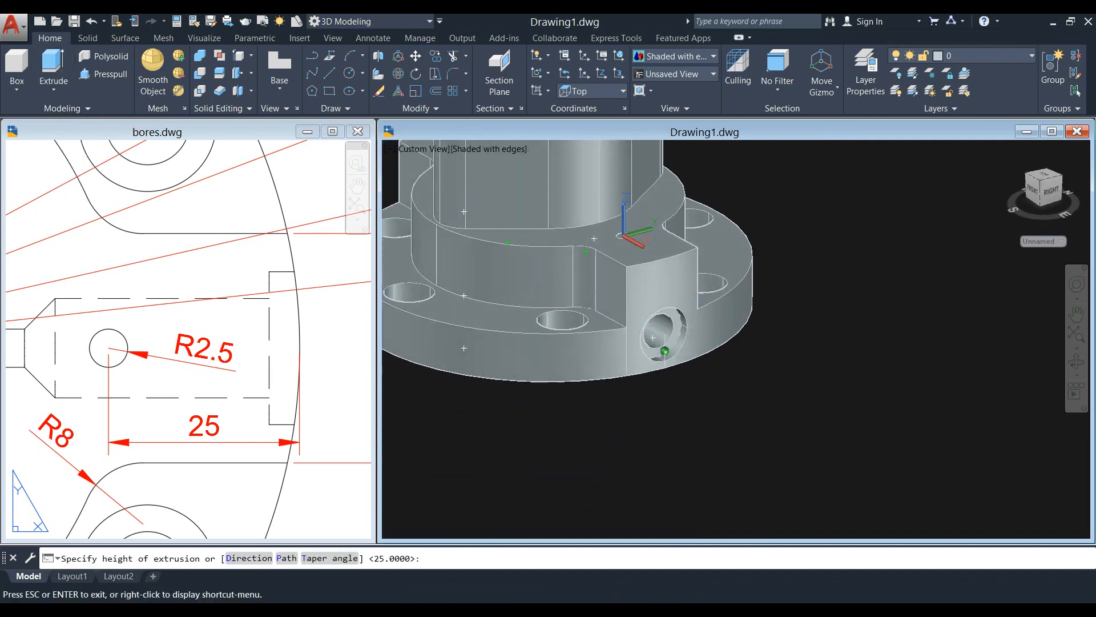
scroll(661, 335, up, 5)
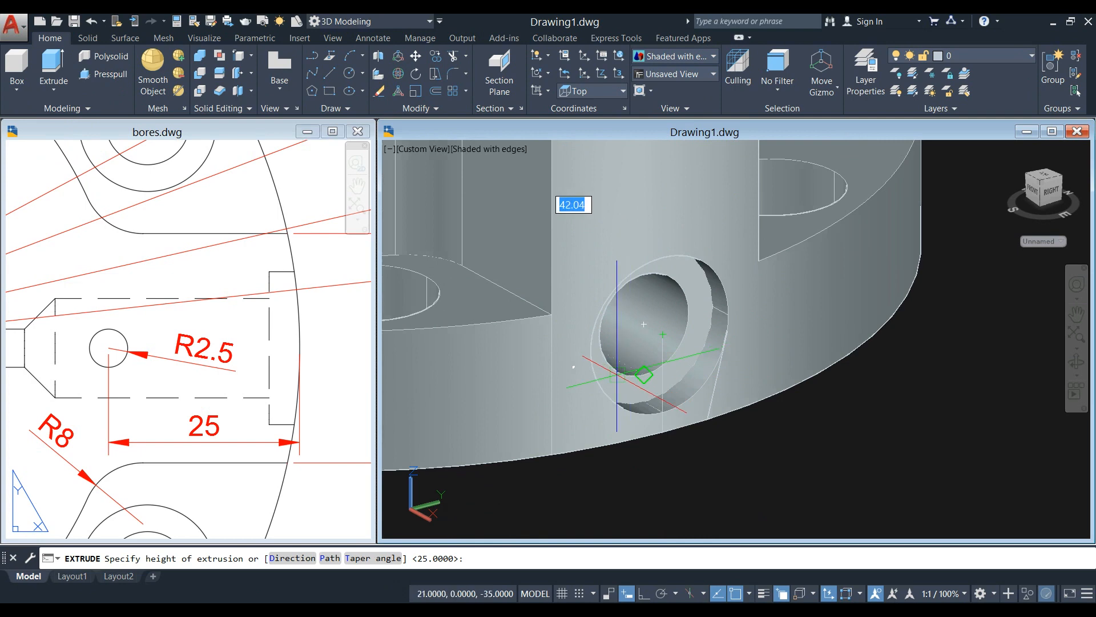
click(644, 325)
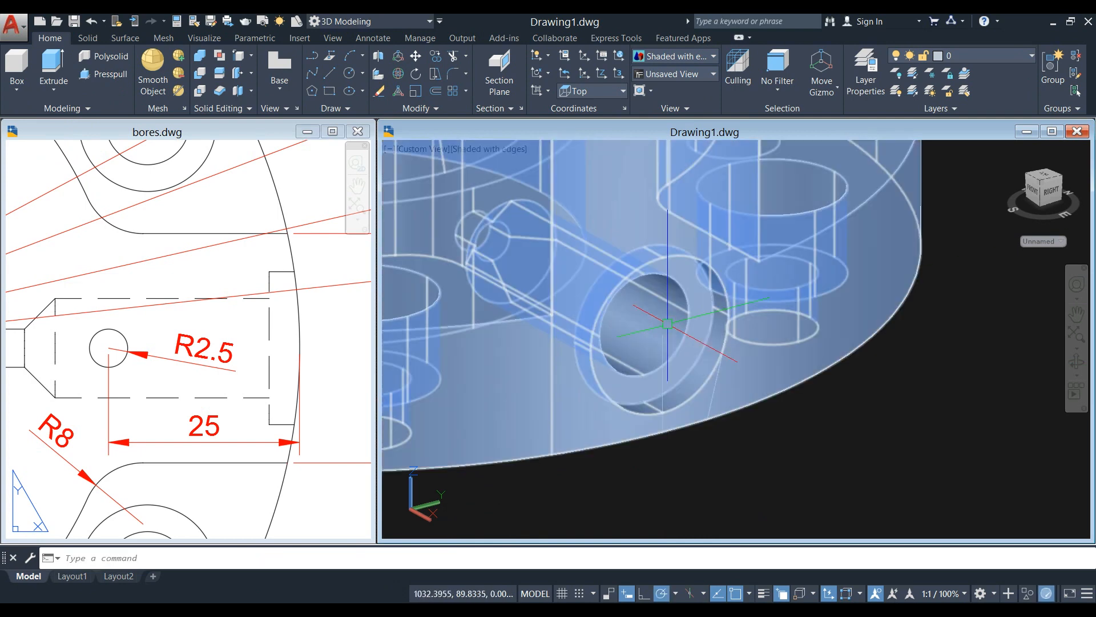
- Subtract the 2.5 mm radius cylinder from the body and check where the hole opens into the side bore
scroll(664, 326, down, 3)
shift+middle_drag(665, 343, 662, 319)
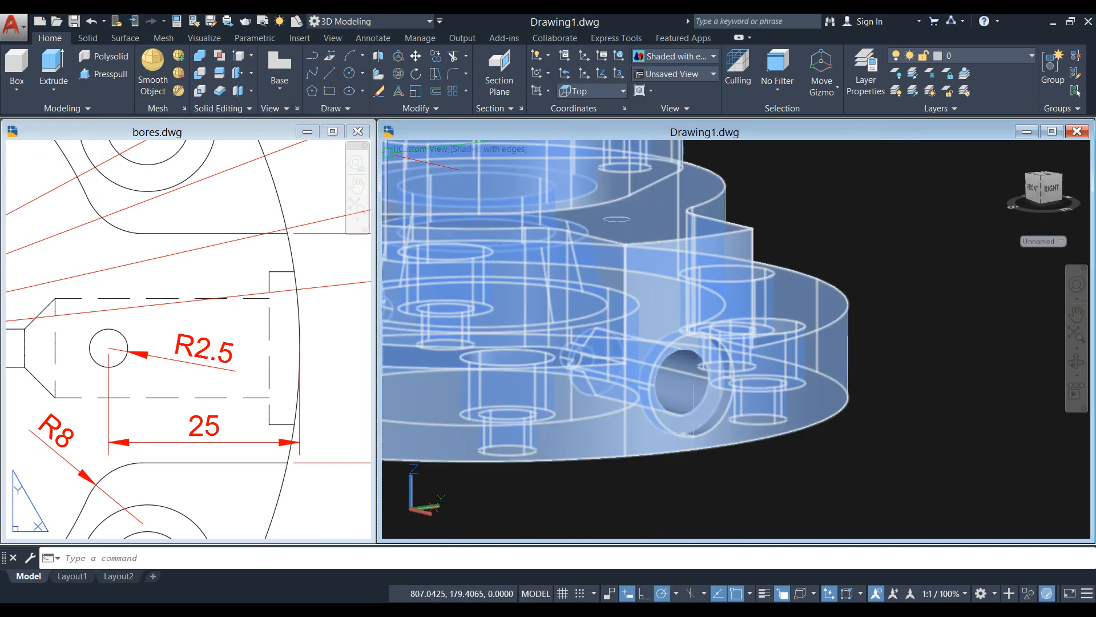
click(200, 73)
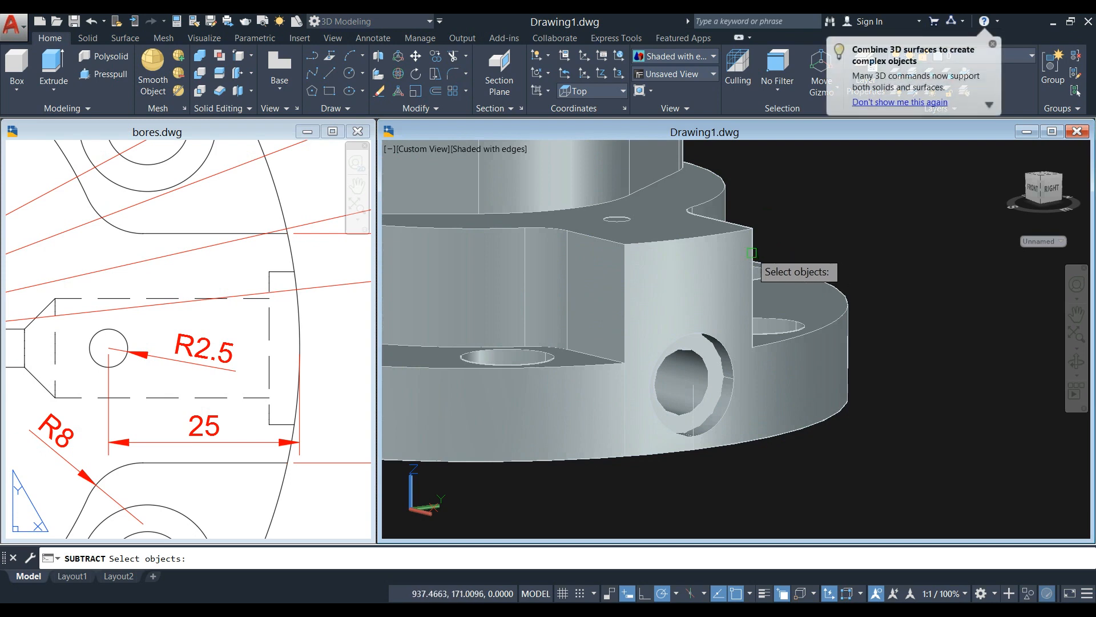
click(751, 253)
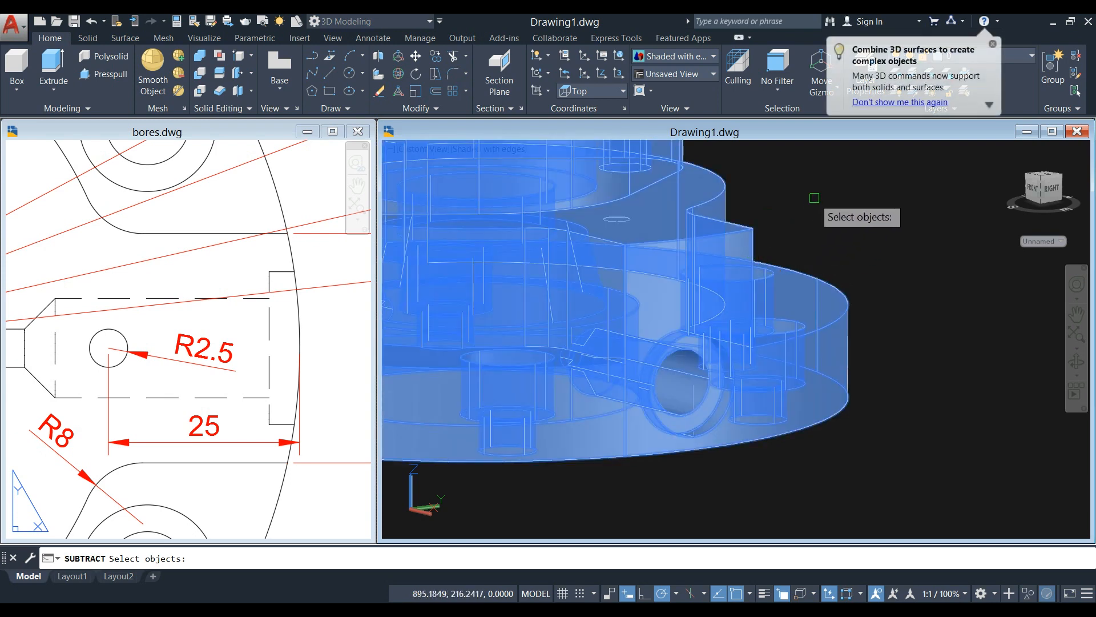
scroll(627, 209, up, 5)
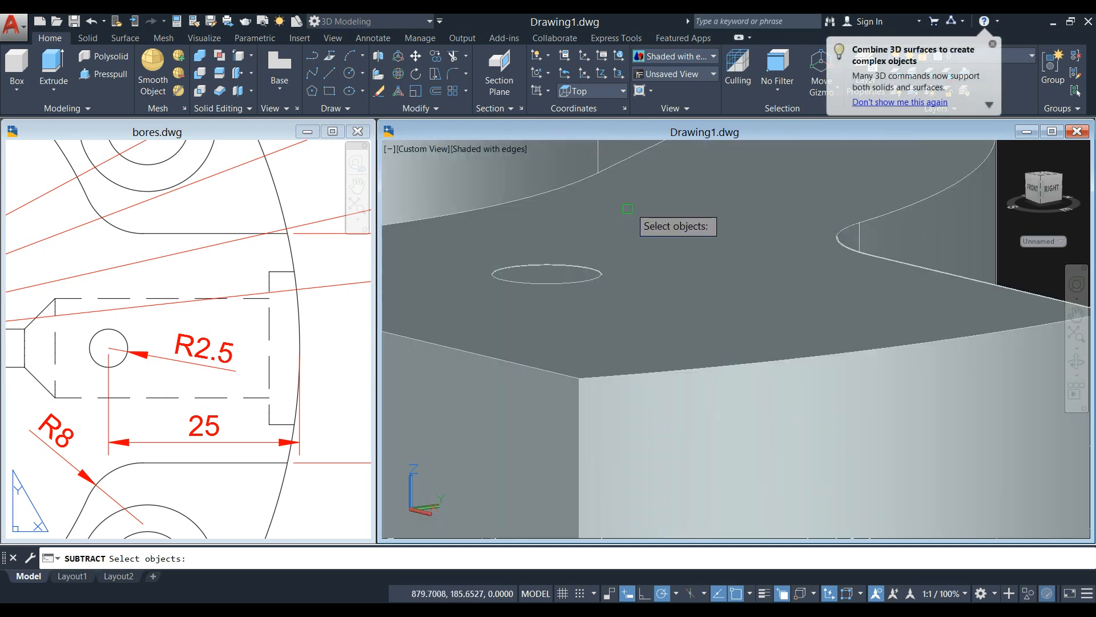
scroll(569, 249, down, 6)
click(570, 250)
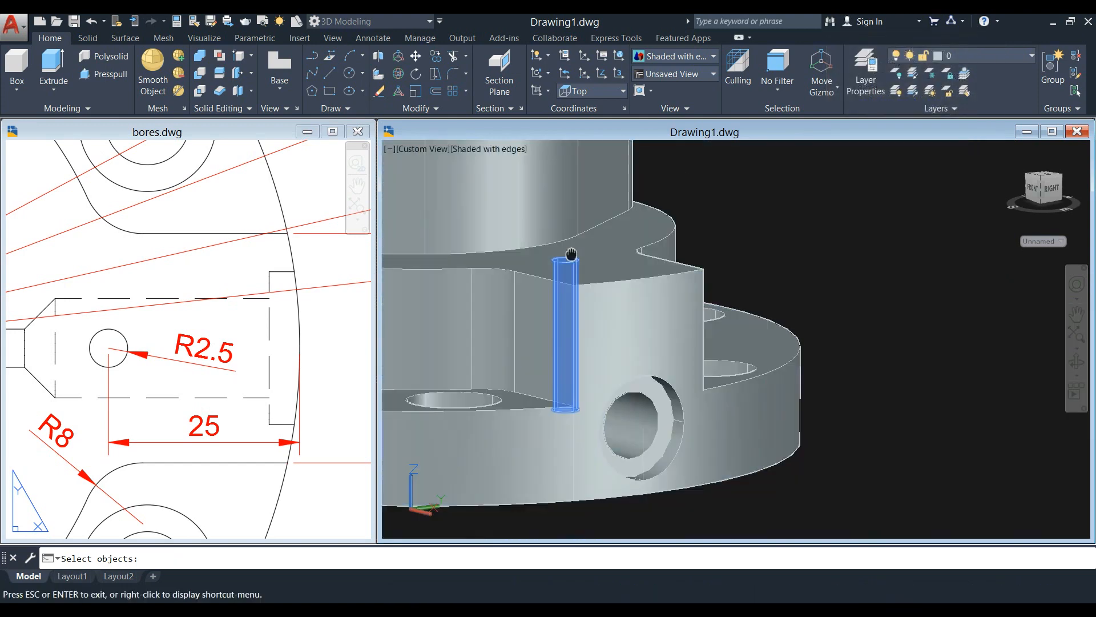
shift+middle_drag(730, 251, 643, 446)
scroll(649, 451, up, 5)
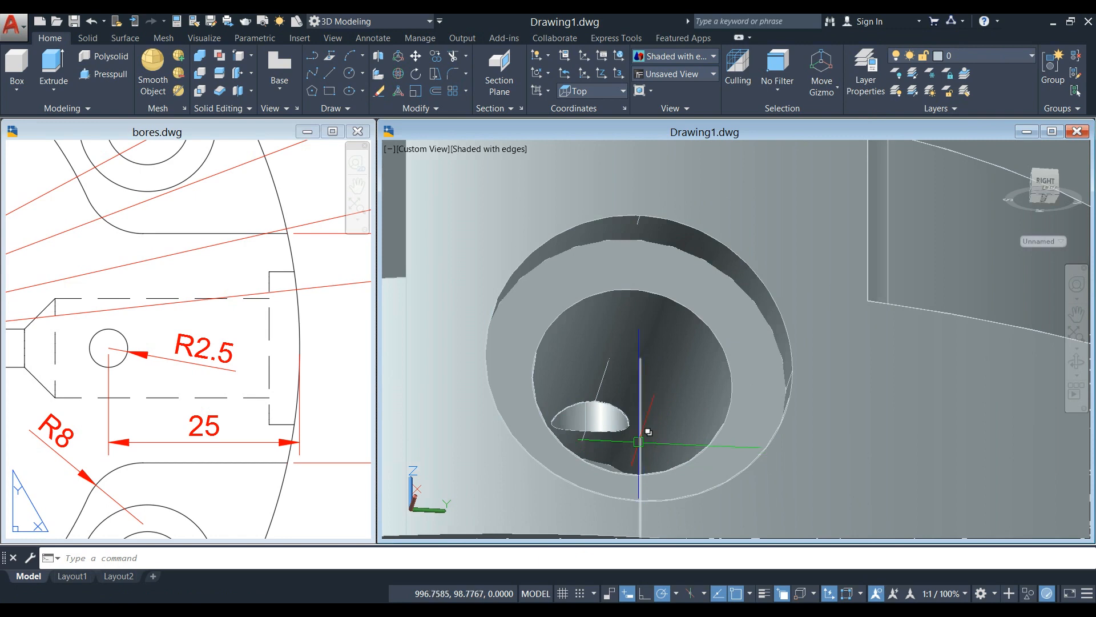
scroll(628, 400, down, 5)
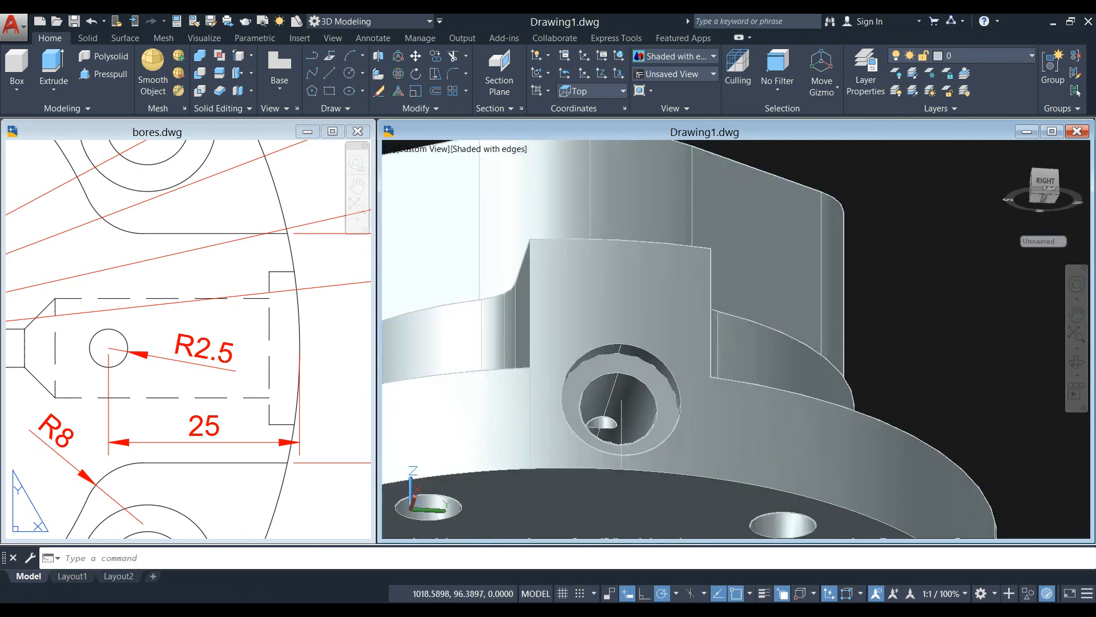
- Draw a 25 mm line inward from the midpoint of the opposite lug's outer top edge
shift+middle_drag(629, 437, 759, 473)
scroll(587, 391, down, 6)
shift+middle_drag(552, 375, 721, 443)
middle_drag(552, 428, 610, 384)
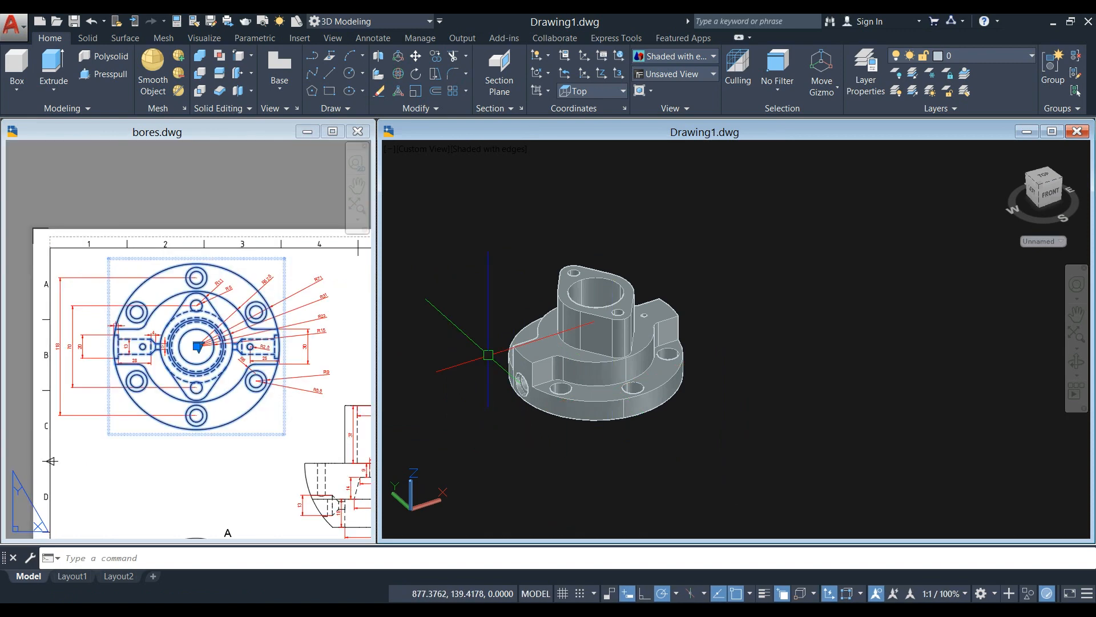
scroll(508, 349, up, 5)
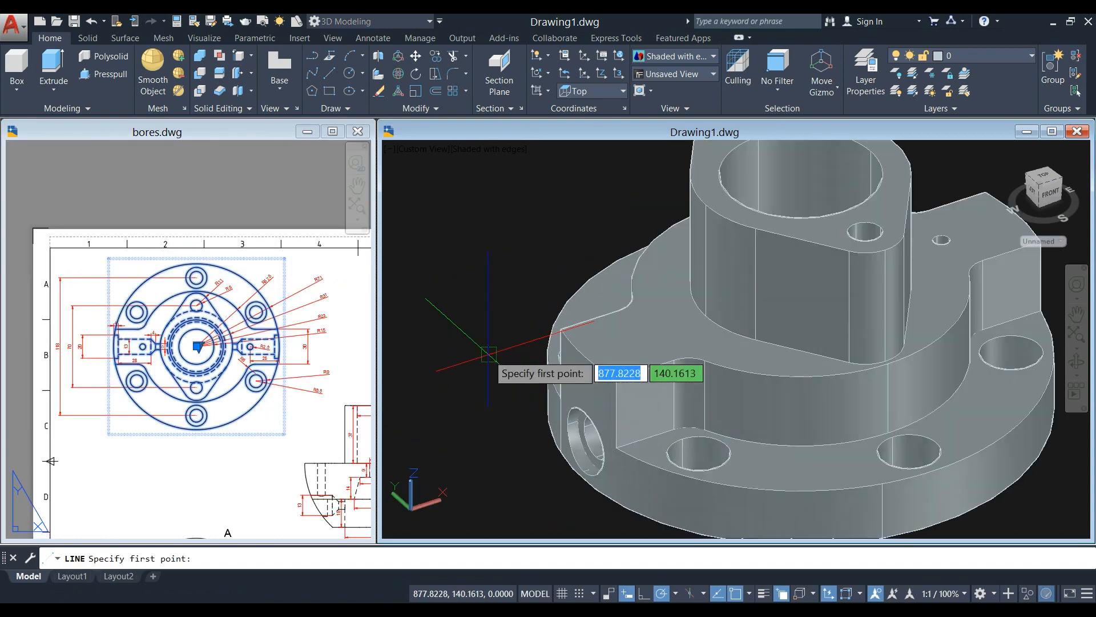
scroll(589, 358, up, 3)
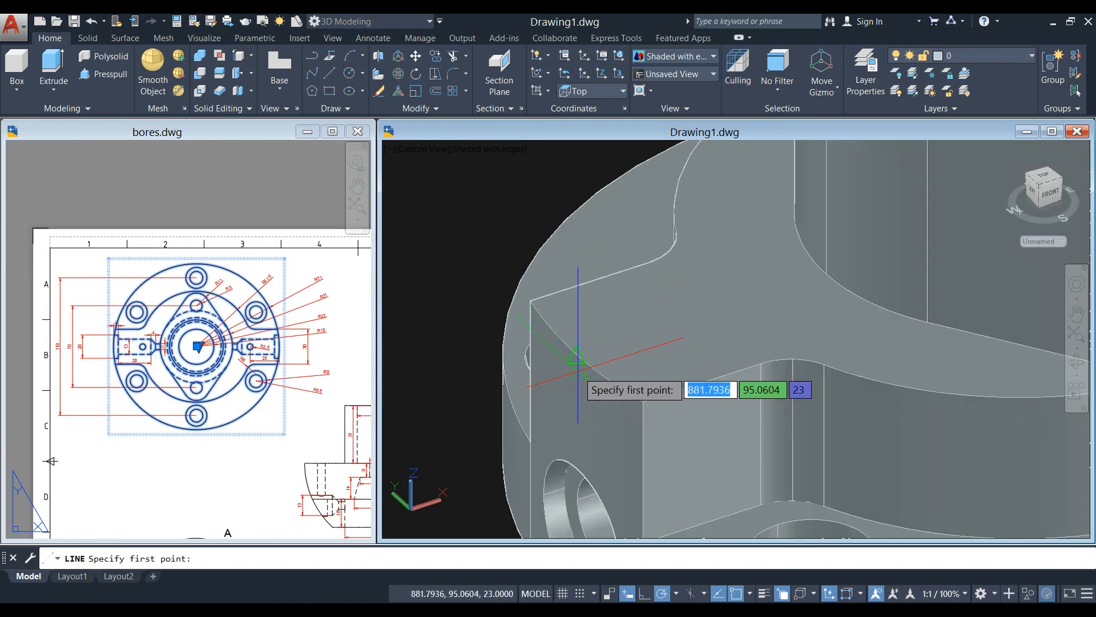
click(576, 358)
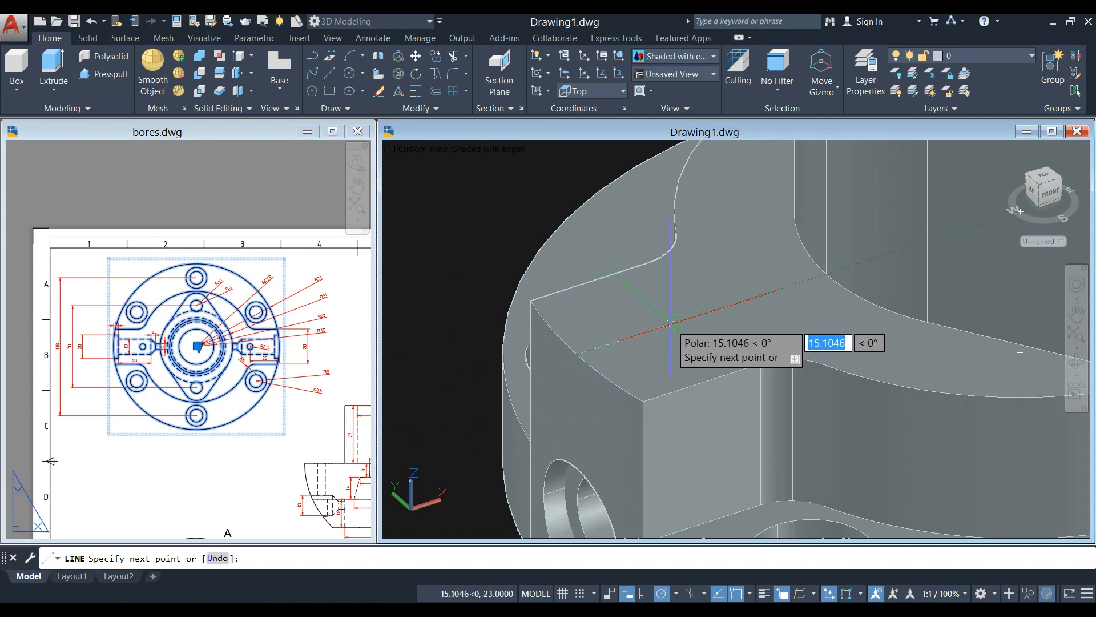
text(25)
right_click(676, 291)
click(688, 298)
- Draw a circle of radius 2.5 mm centred on the inner end of the opposite lug's 25 mm line
text(c)
key(Return)
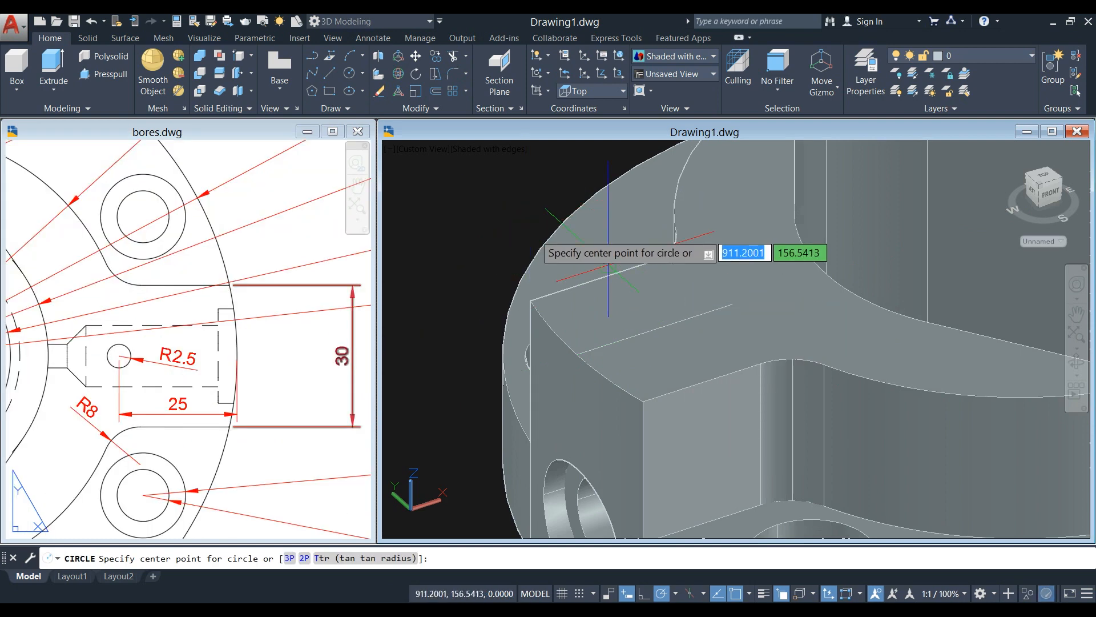
click(732, 304)
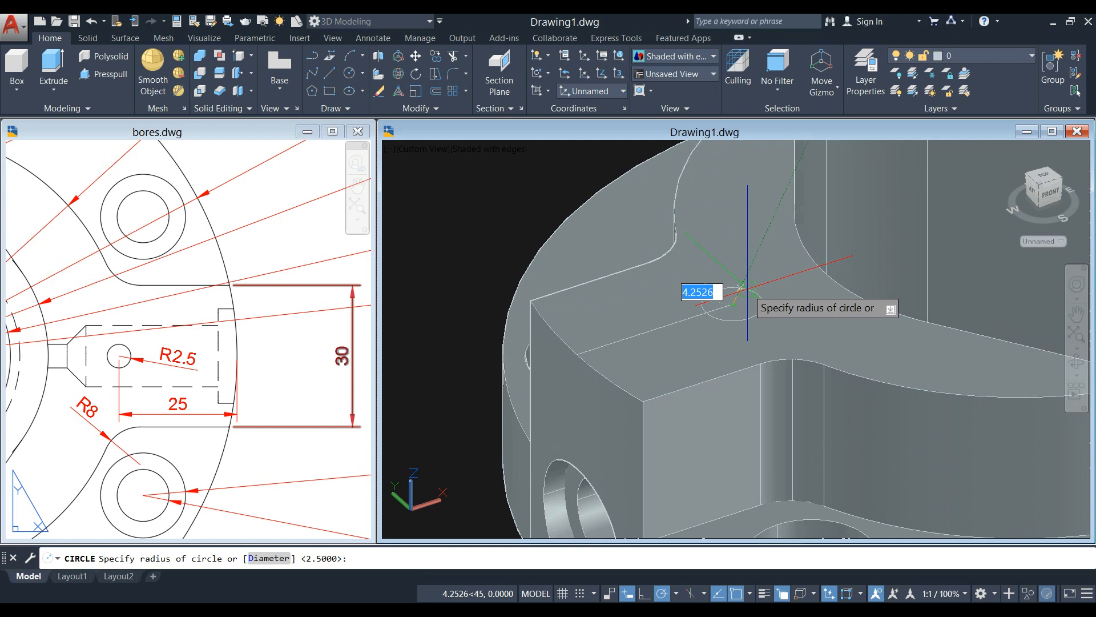
text(2.5)
key(Return)
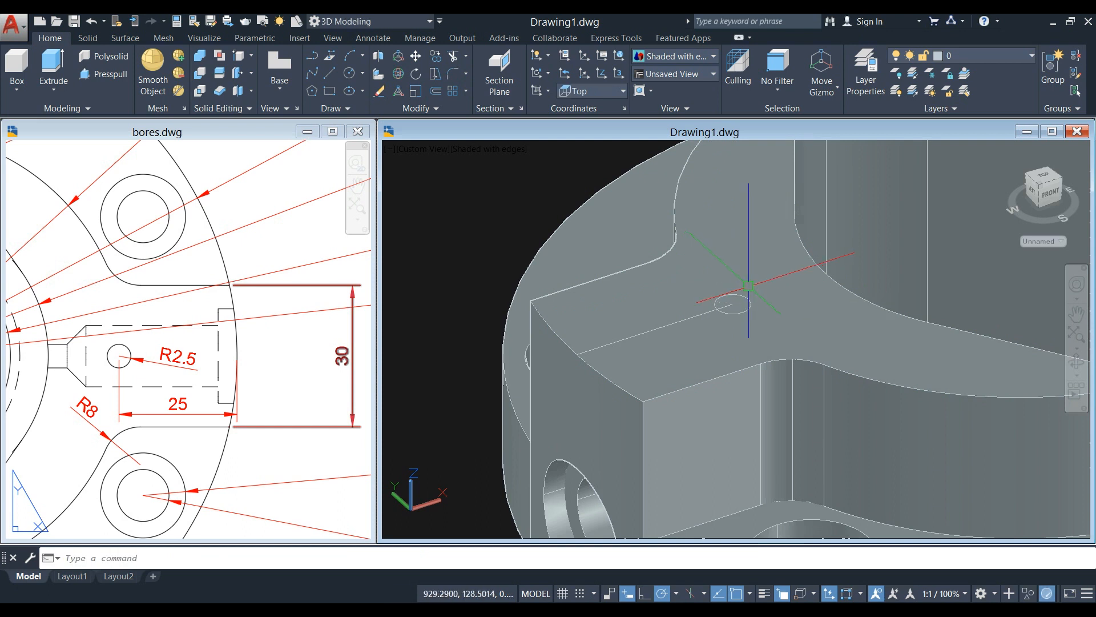
- Extrude the opposite lug's 2.5 mm radius circle downward to the centre of its side bore
click(745, 295)
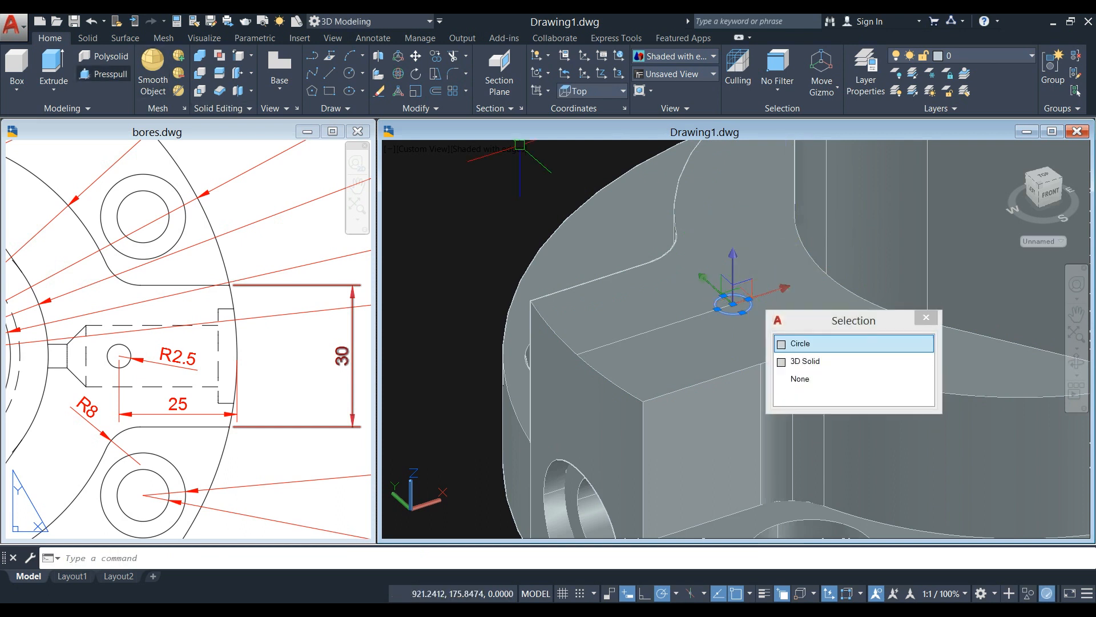
click(53, 64)
scroll(482, 269, down, 2)
middle_drag(482, 269, 489, 198)
scroll(494, 203, down, 3)
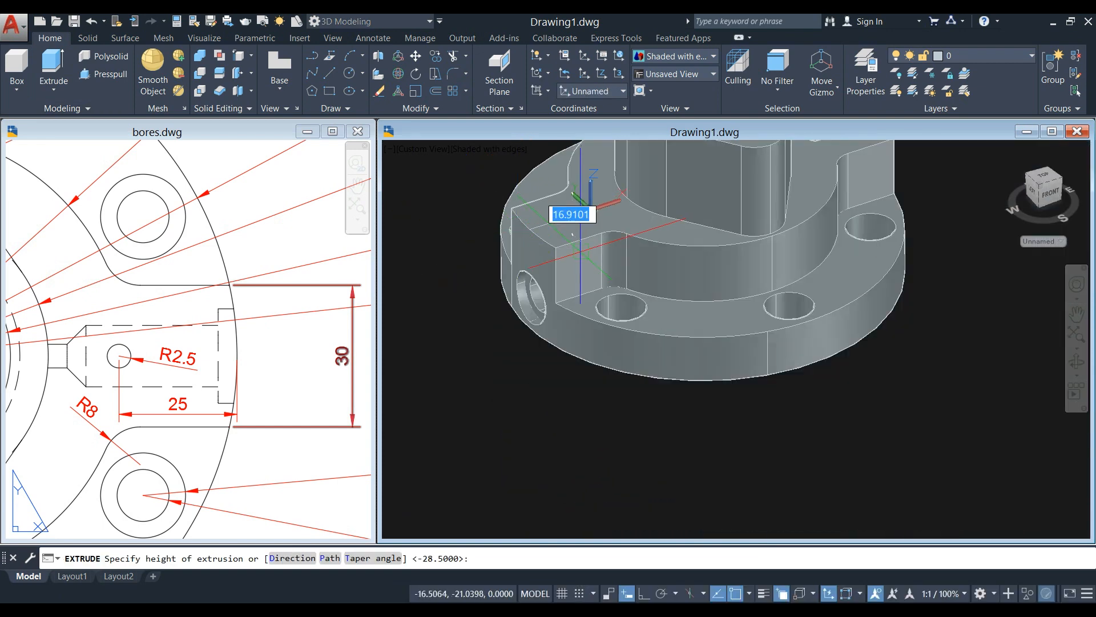
scroll(580, 252, up, 3)
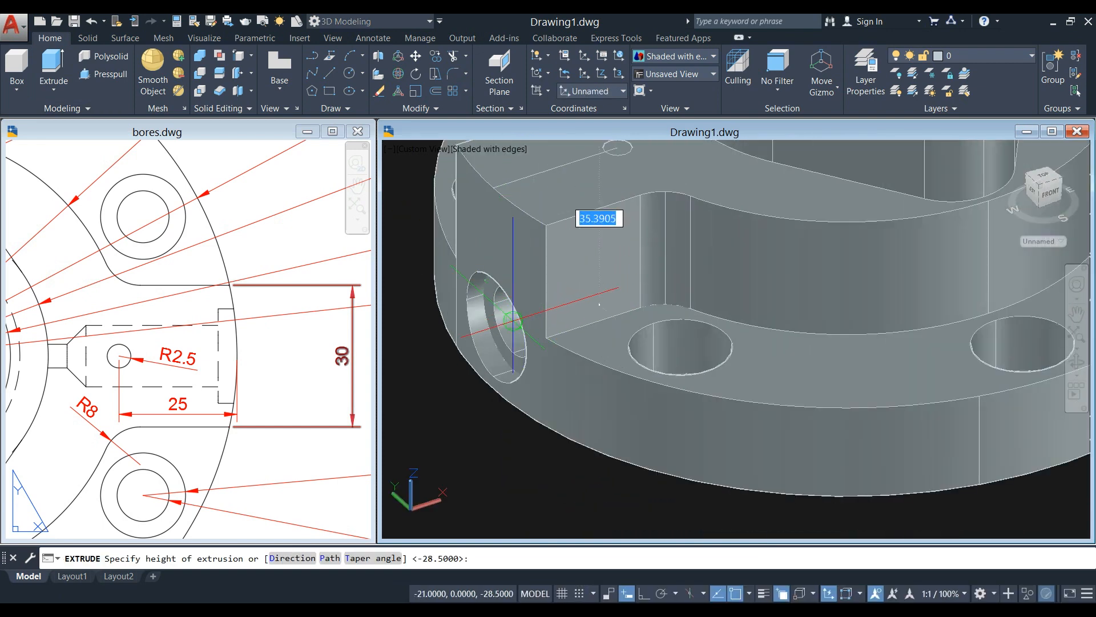
click(512, 322)
- Subtract the opposite lug's extruded cylinder from the body to cut the second small vertical hole
shift+middle_drag(556, 167, 591, 157)
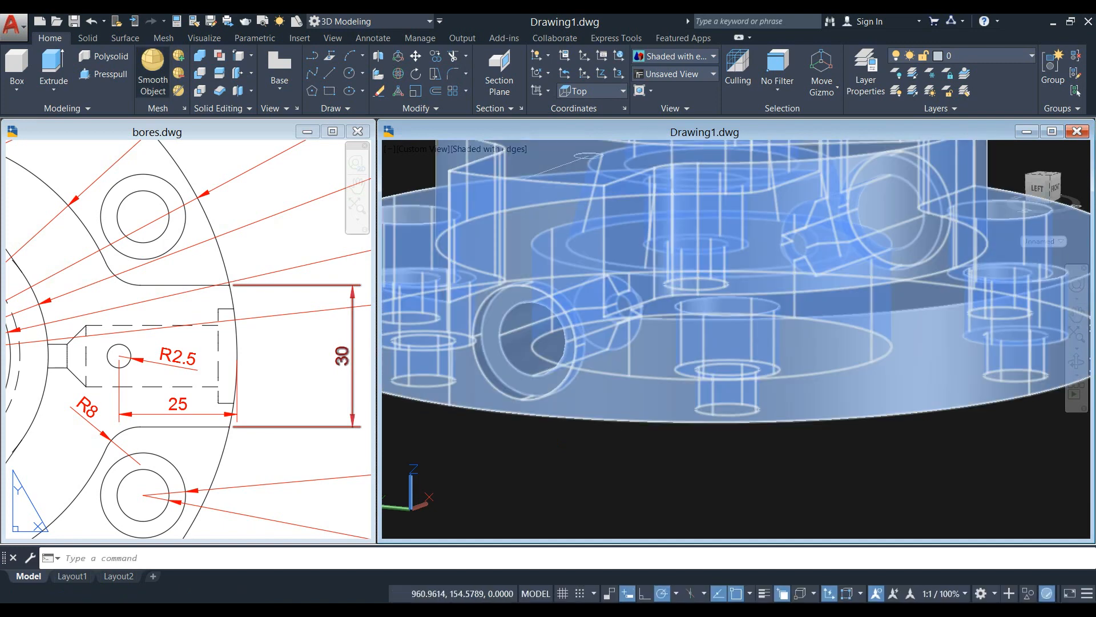
click(200, 73)
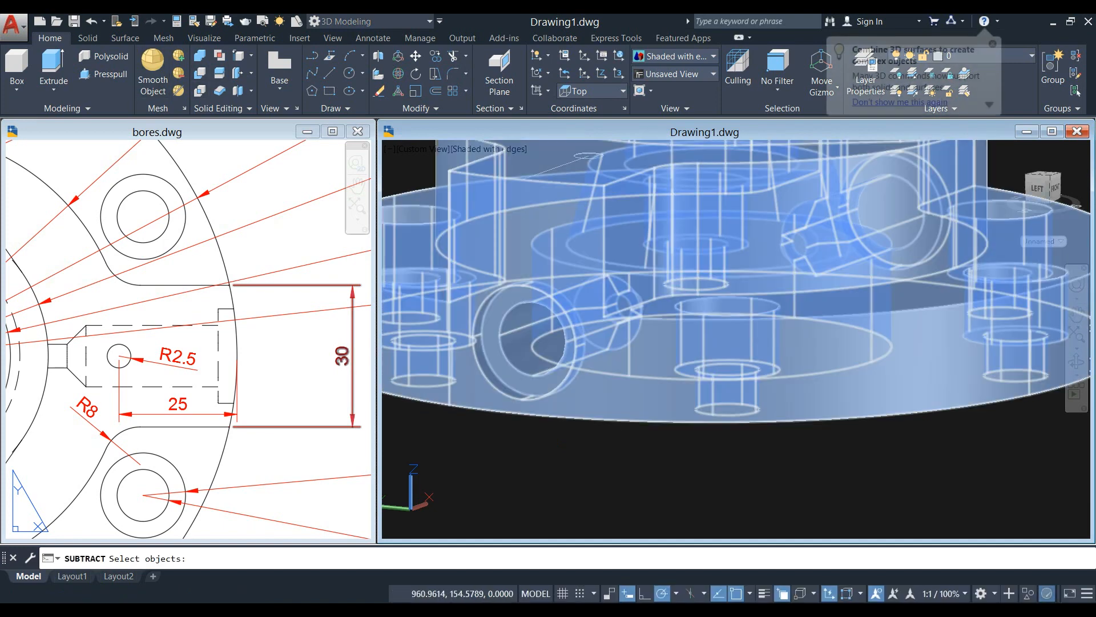
click(624, 422)
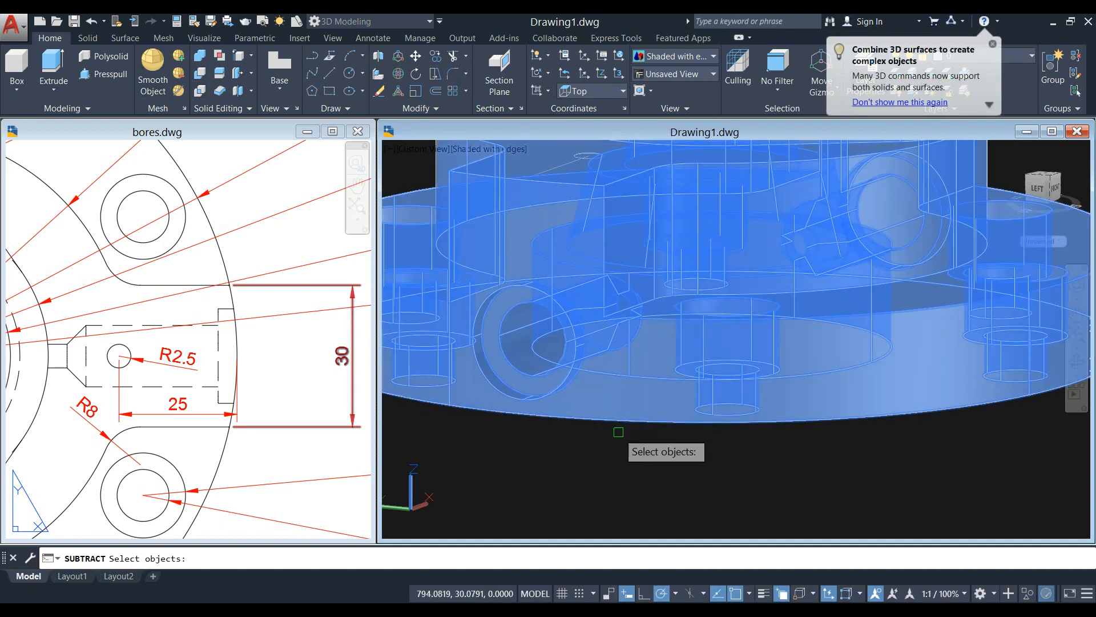
key(Return)
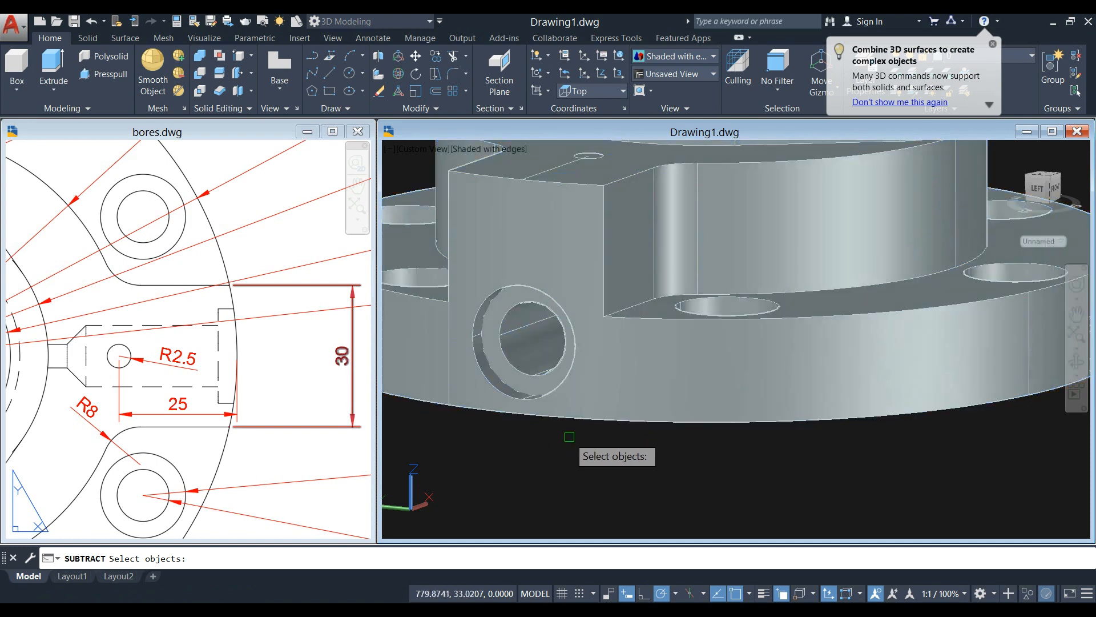
shift+middle_drag(561, 399, 601, 384)
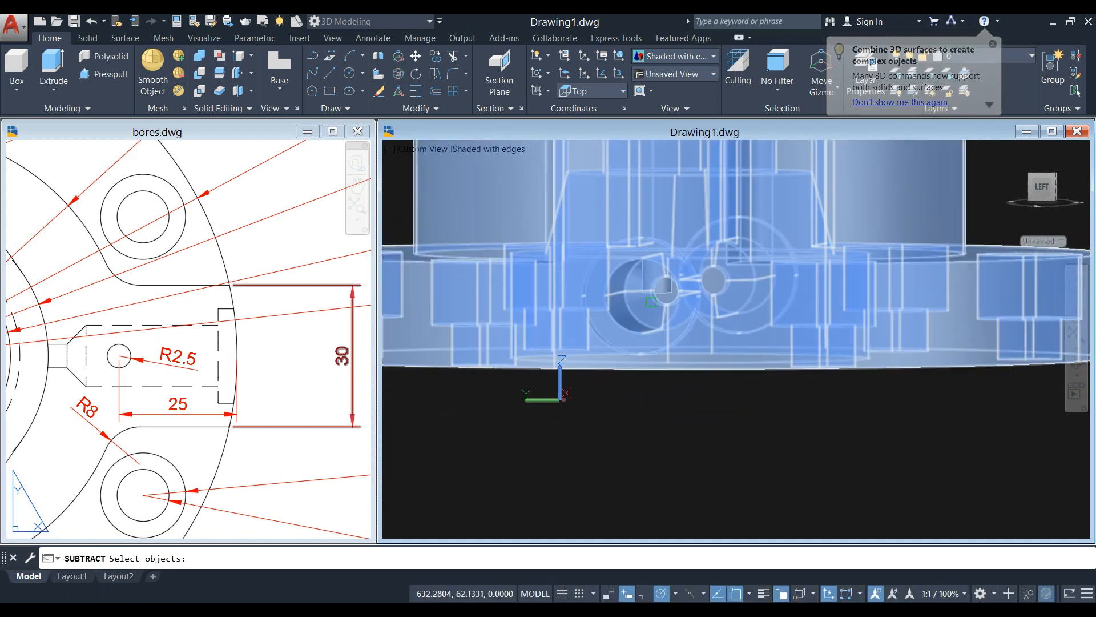
click(657, 288)
key(Return)
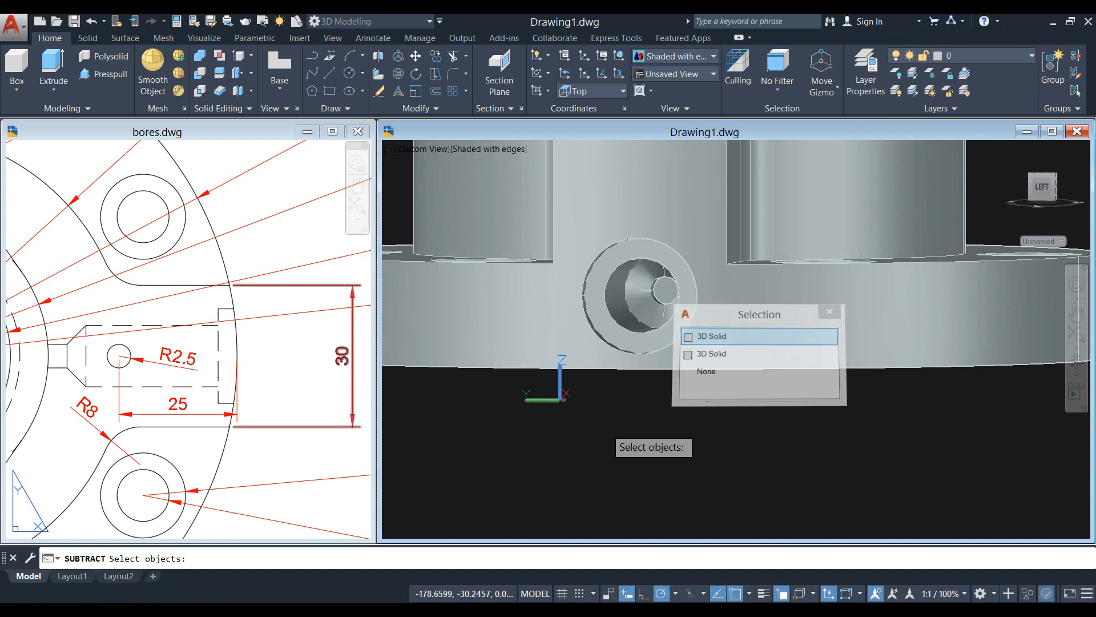
- Set the model's visual style to X-Ray and inspect the side bores and the vertical holes meeting them
mouse_move(576, 429)
shift+middle_down()
mouse_move(578, 389)
mouse_move(577, 415)
shift+middle_up()
scroll(577, 414, down, 4)
shift+middle_drag(578, 415, 619, 469)
scroll(733, 278, up, 2)
scroll(733, 278, down, 6)
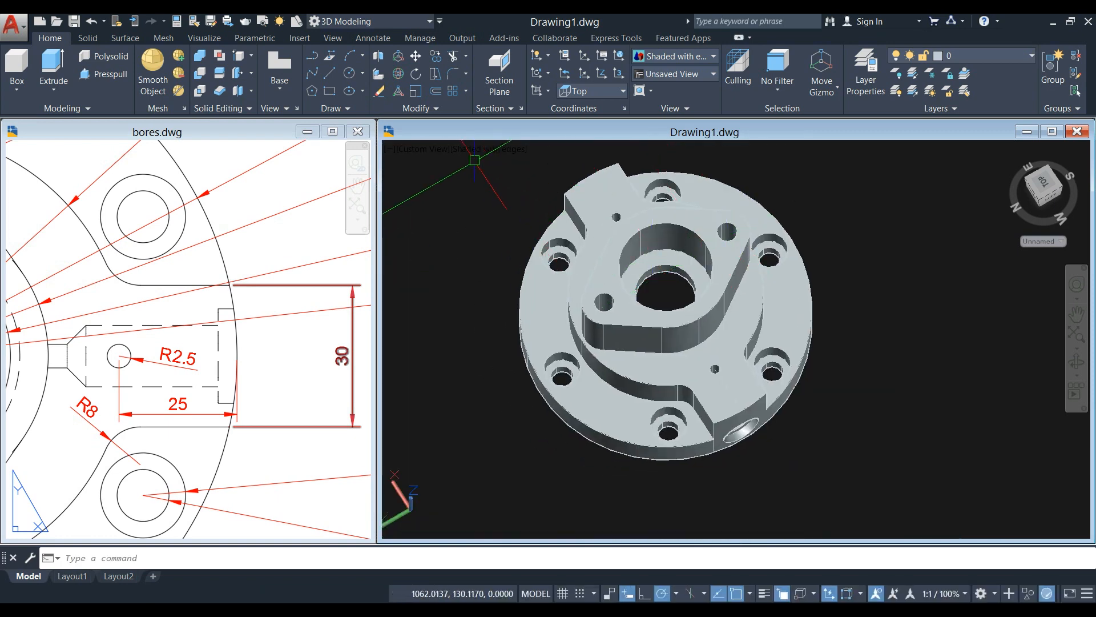
shift+middle_drag(505, 217, 463, 161)
click(488, 149)
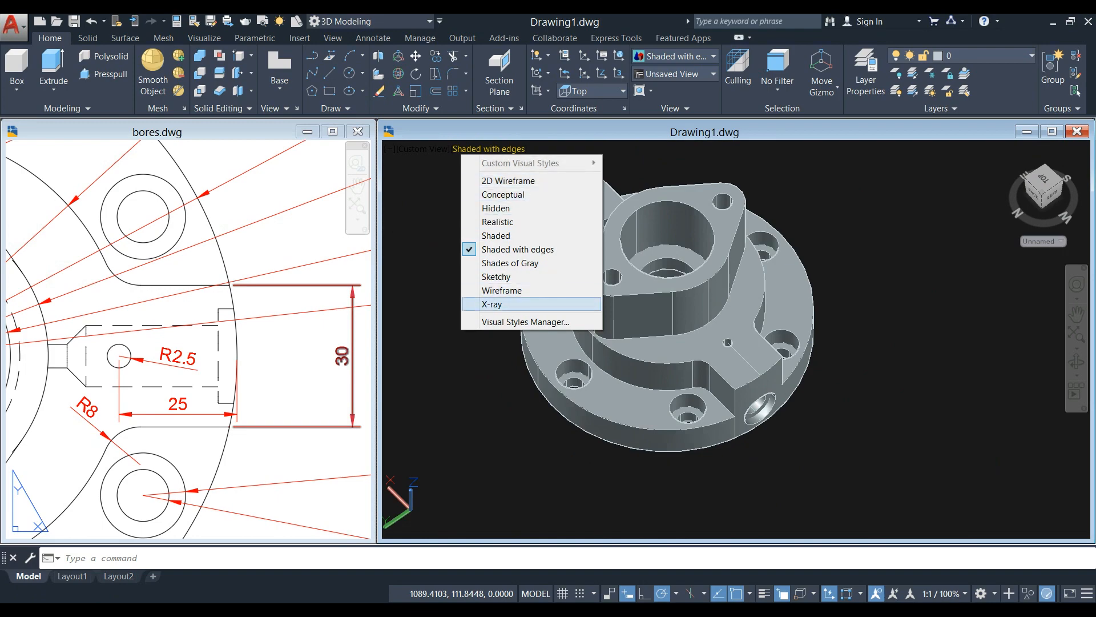
click(494, 304)
scroll(599, 279, up, 4)
shift+middle_drag(599, 278, 570, 212)
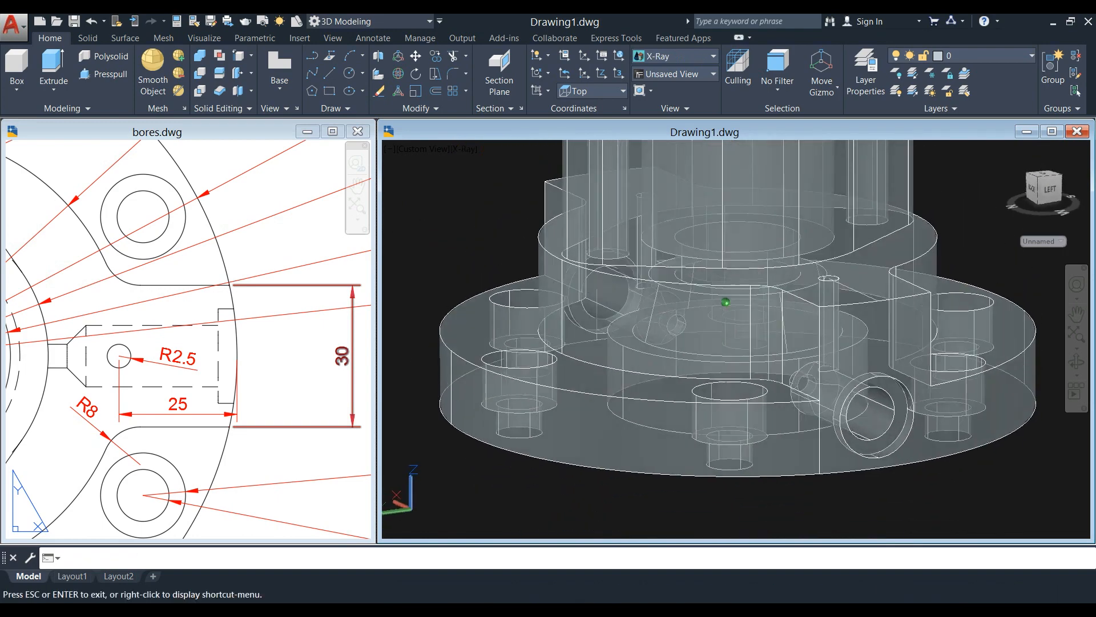
scroll(623, 240, up, 6)
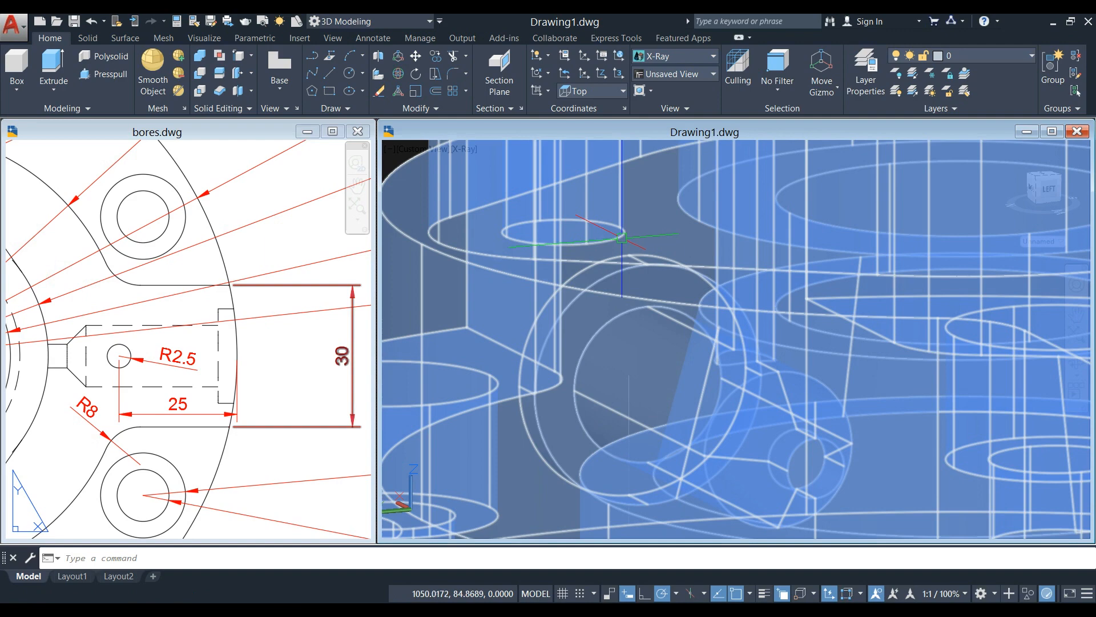
scroll(622, 241, down, 8)
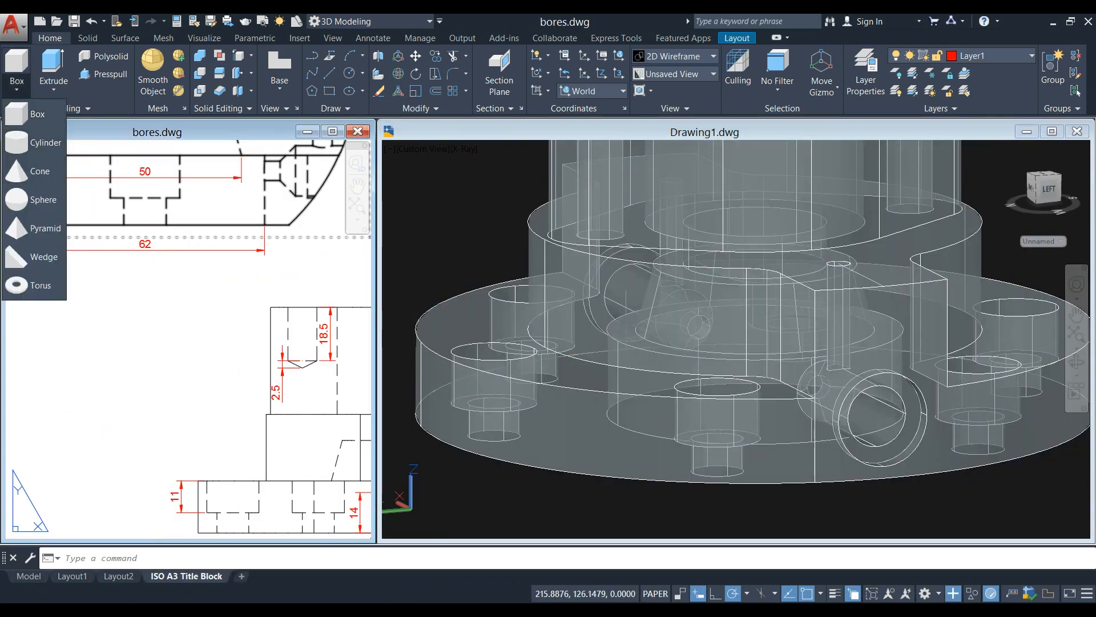
- Create a cone pointing down from the bottom centre of one blind boss hole, with the hole's radius and a 2.5 mm height
key(Escape)
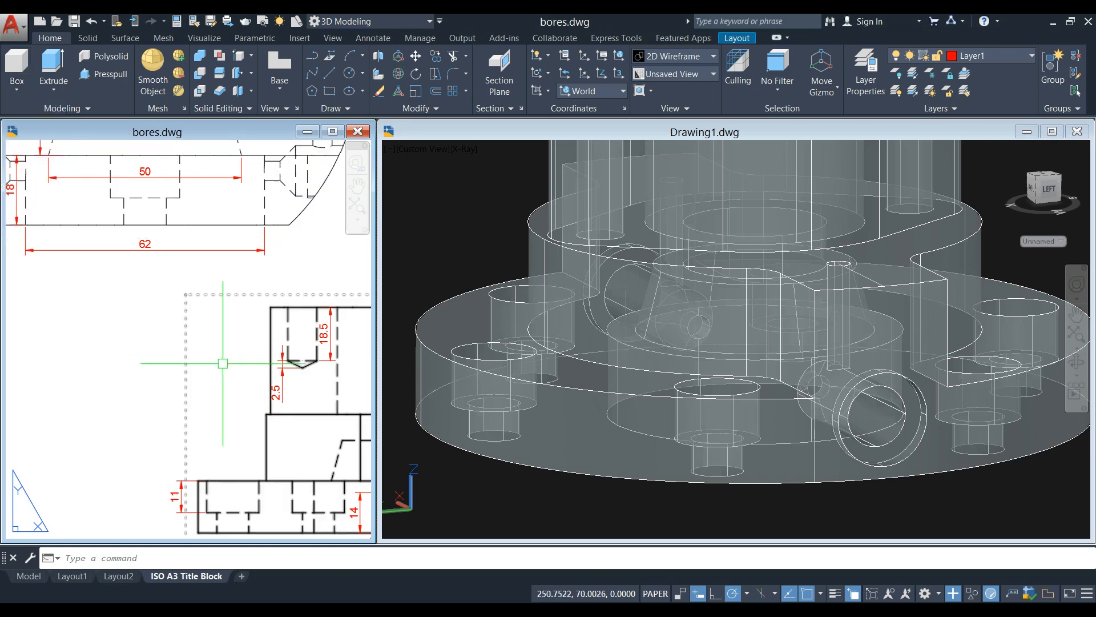
scroll(297, 368, up, 6)
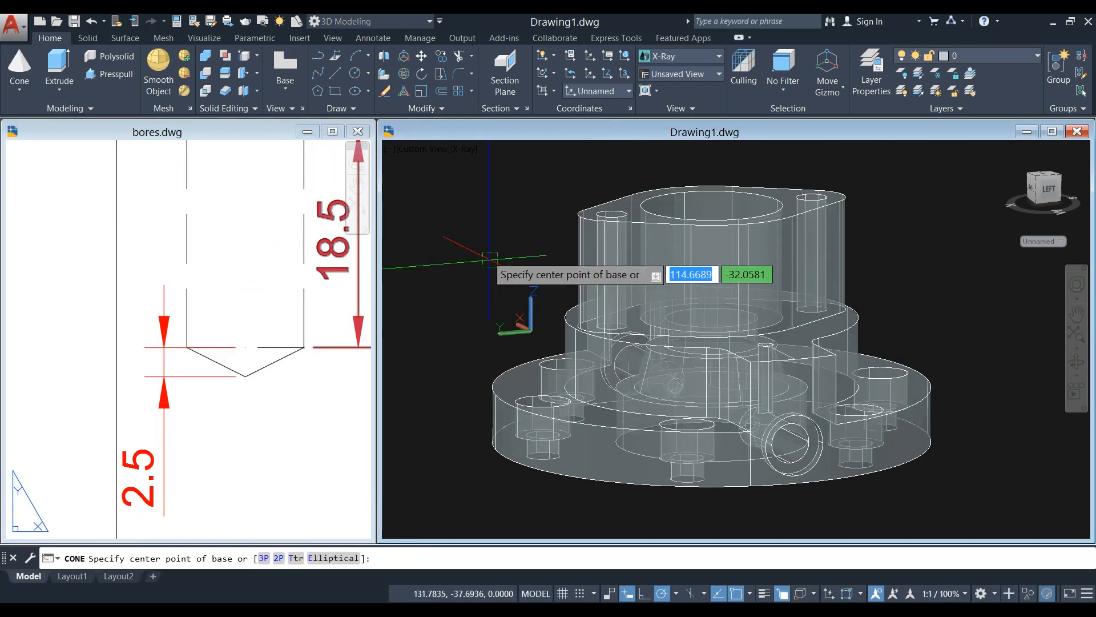
scroll(645, 366, up, 5)
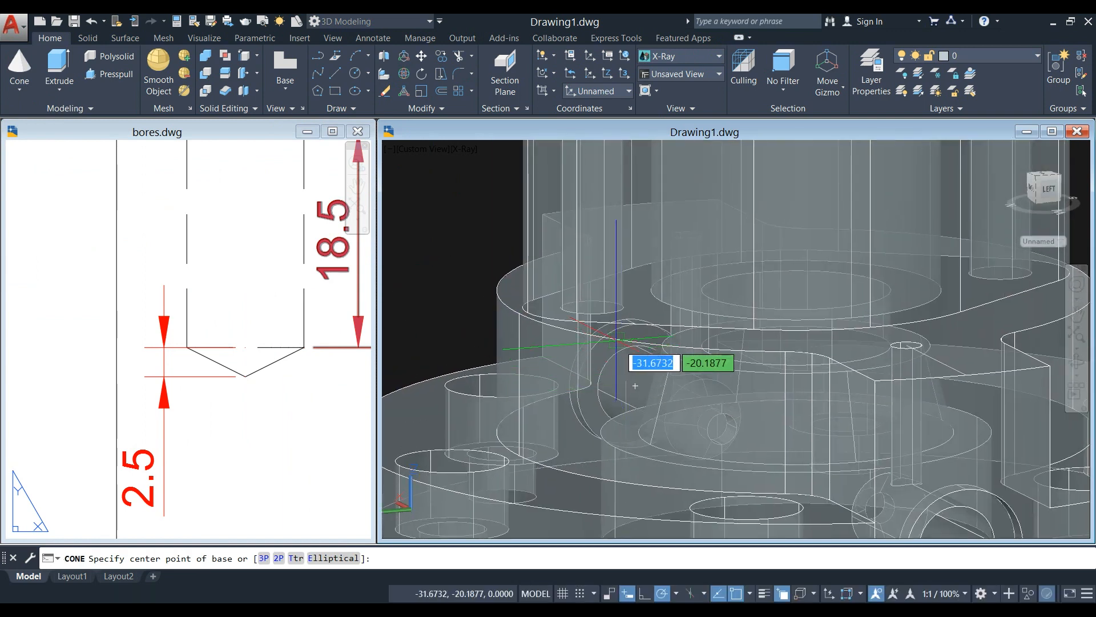
click(591, 308)
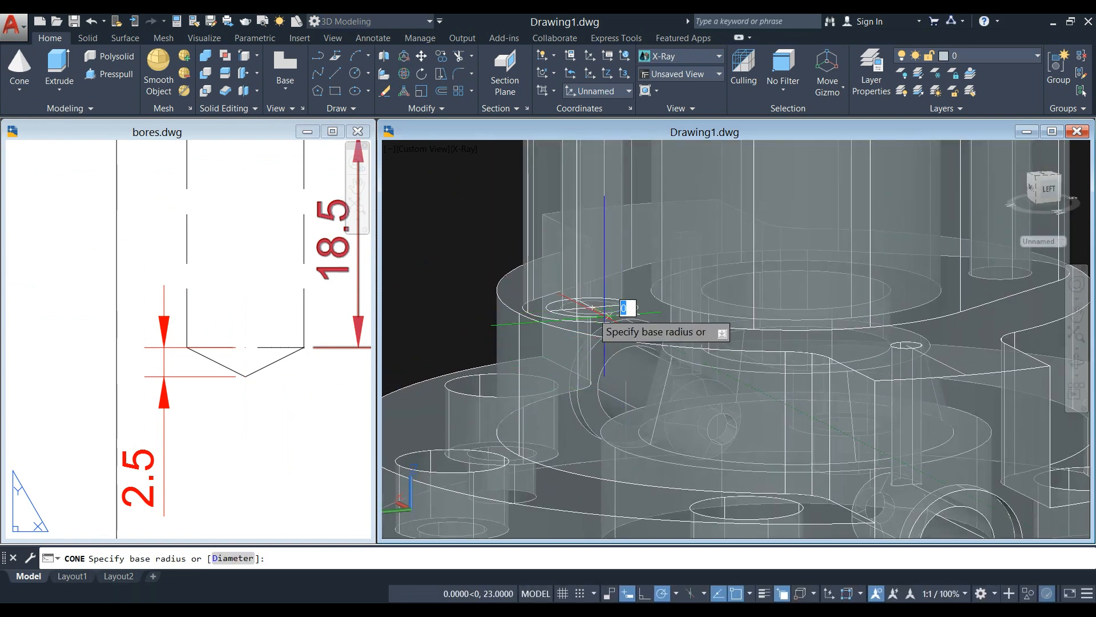
scroll(648, 301, up, 3)
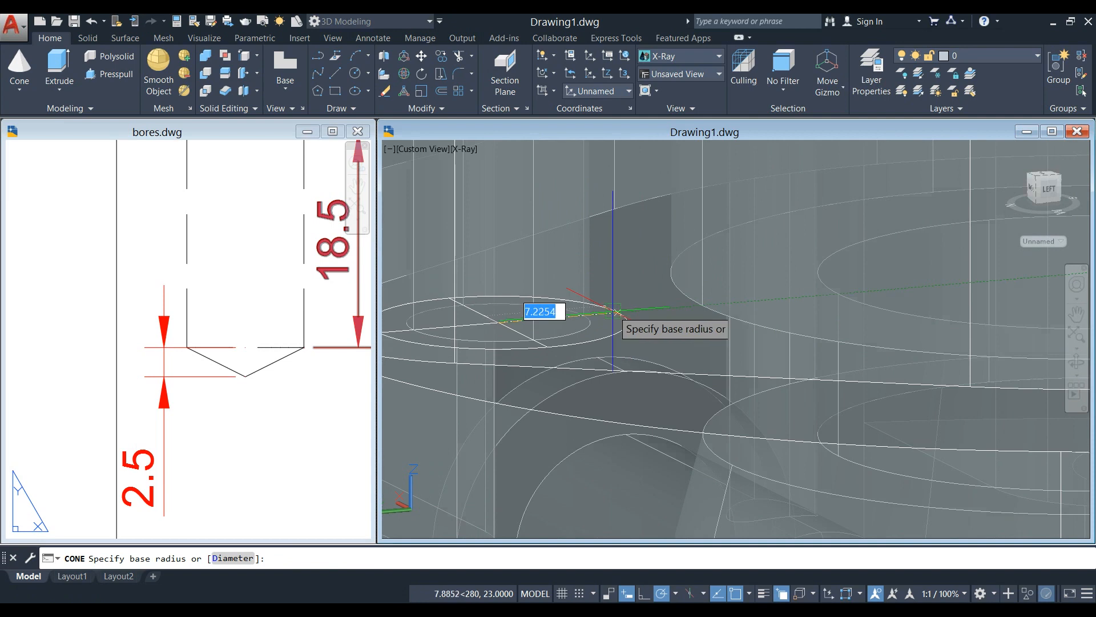
click(593, 321)
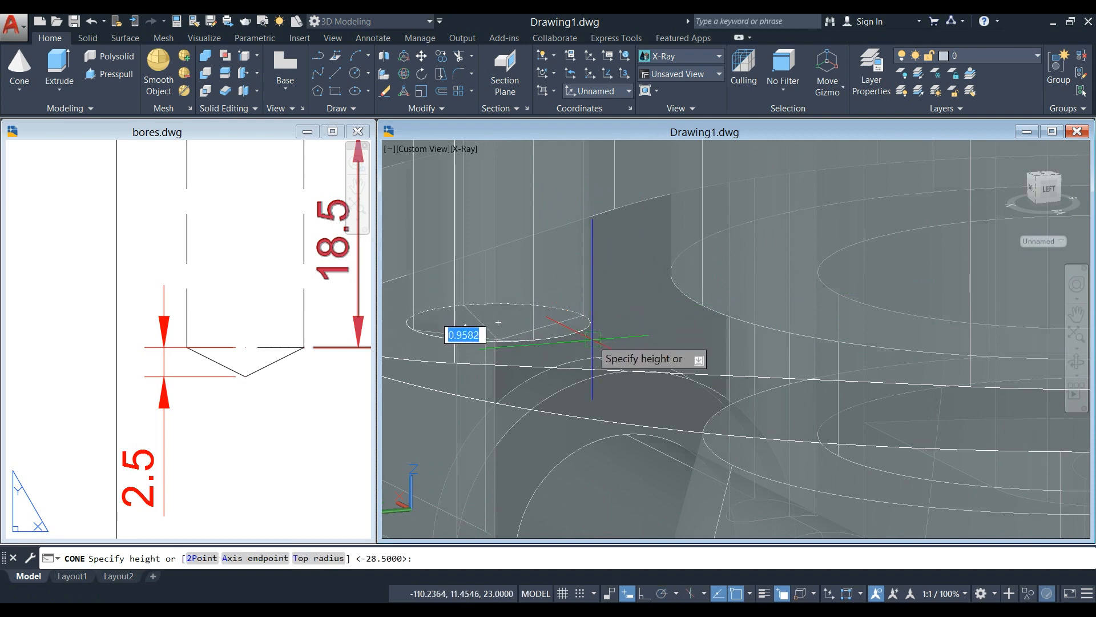
scroll(588, 343, down, 3)
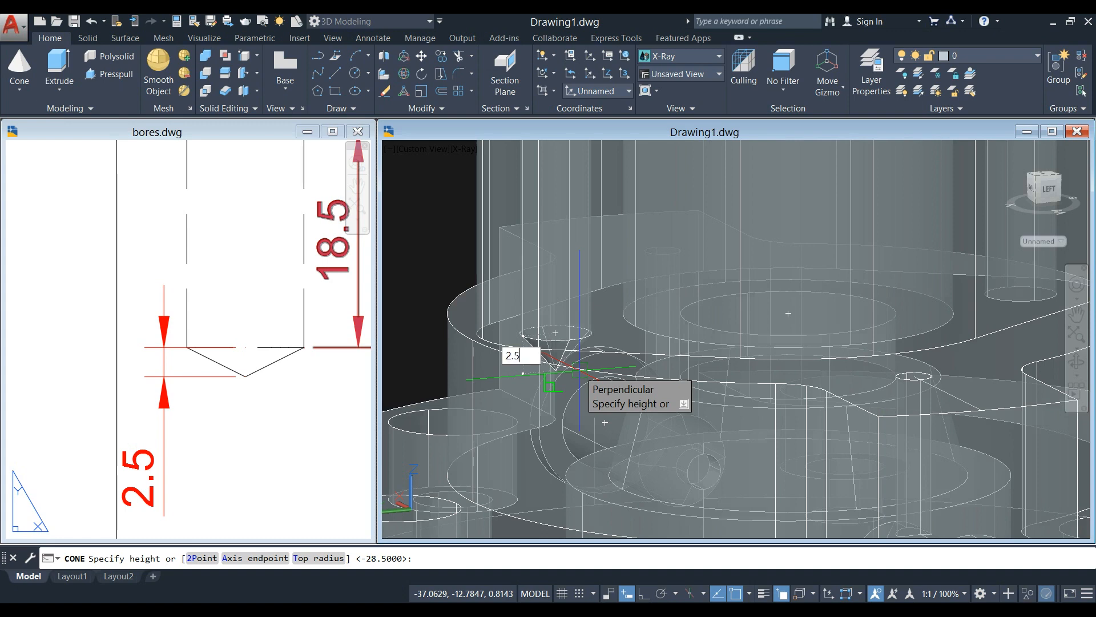
- Copy the cone from its base centre to the bottom of the opposite blind boss hole
shift+middle_drag(593, 371, 575, 304)
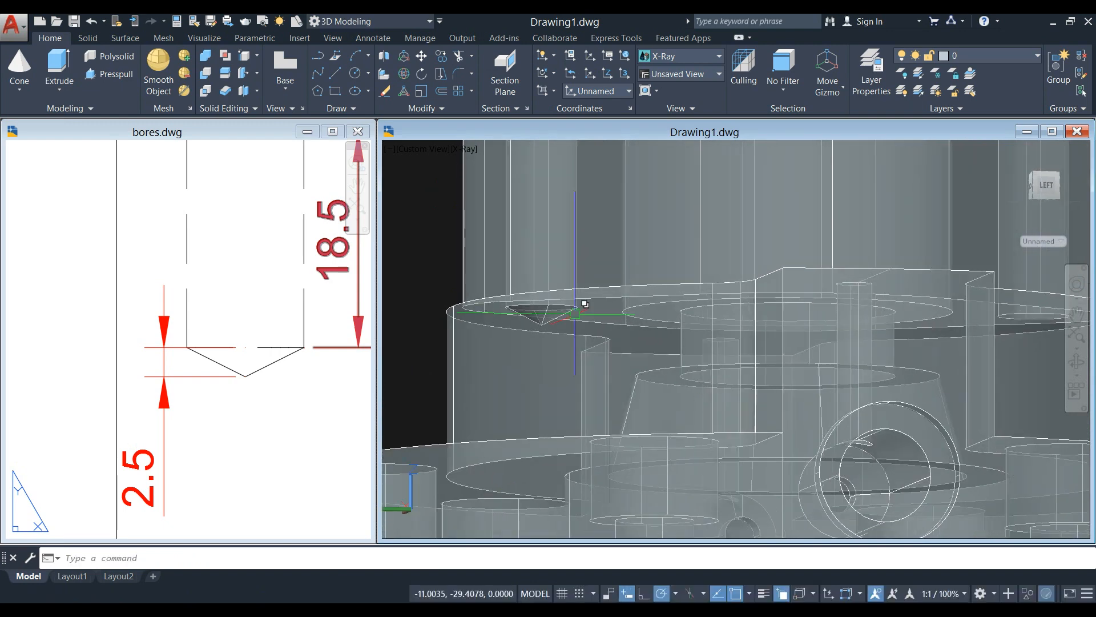
click(575, 305)
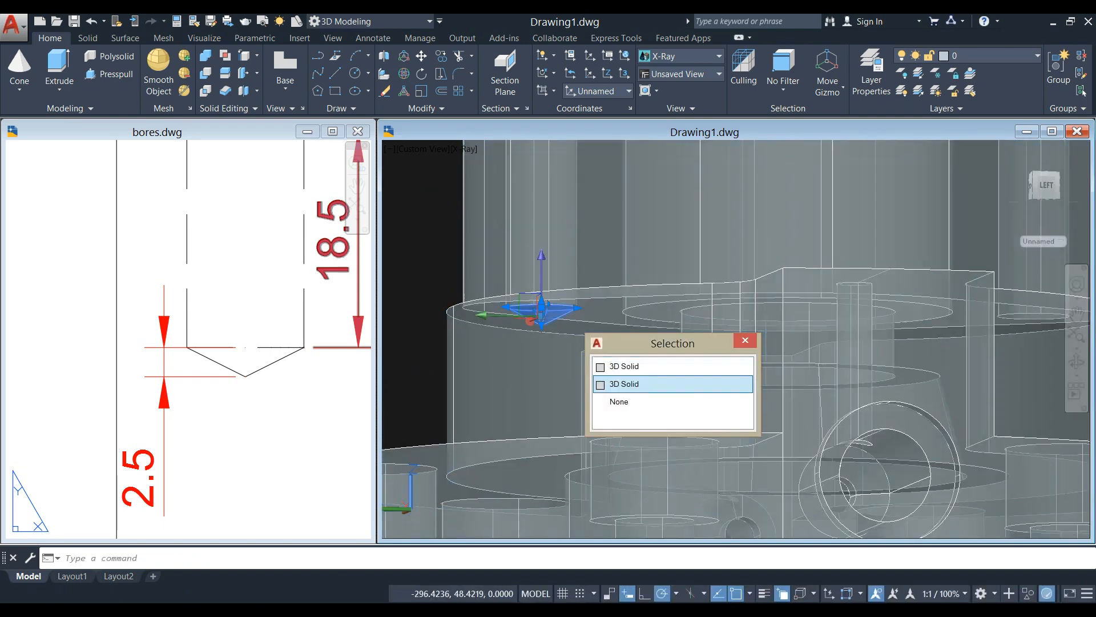
click(615, 382)
right_click(408, 222)
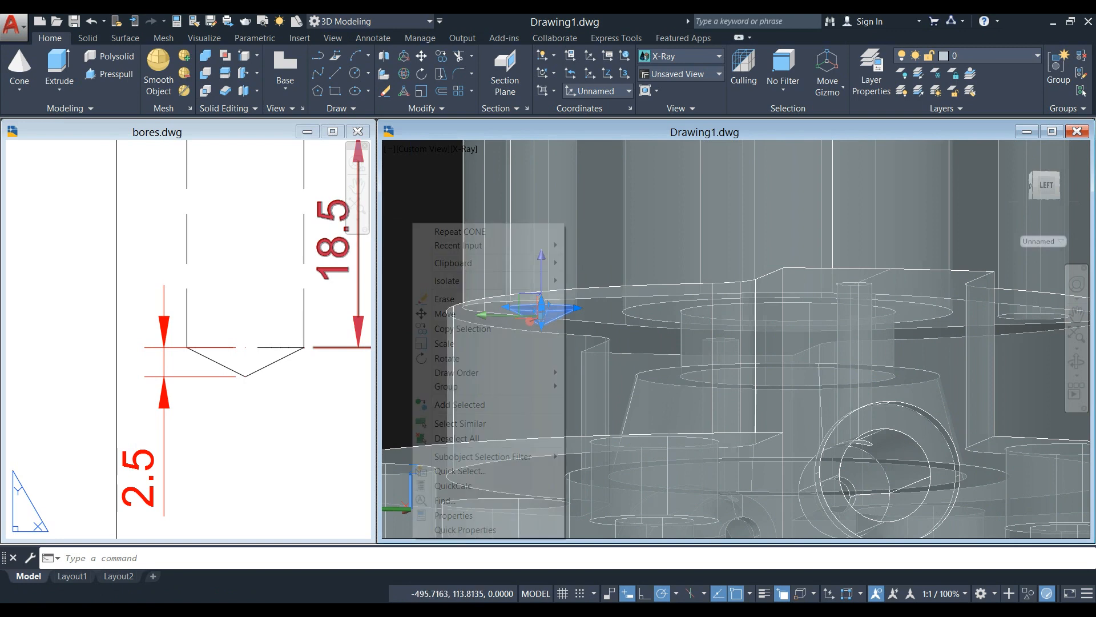
click(463, 329)
scroll(571, 303, up, 5)
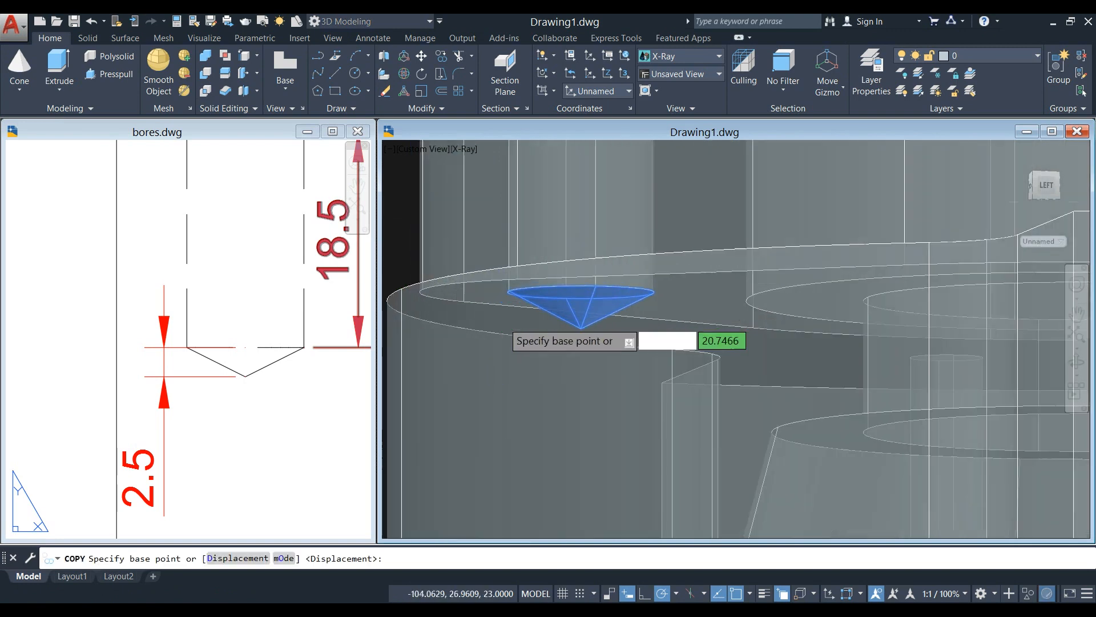
click(592, 288)
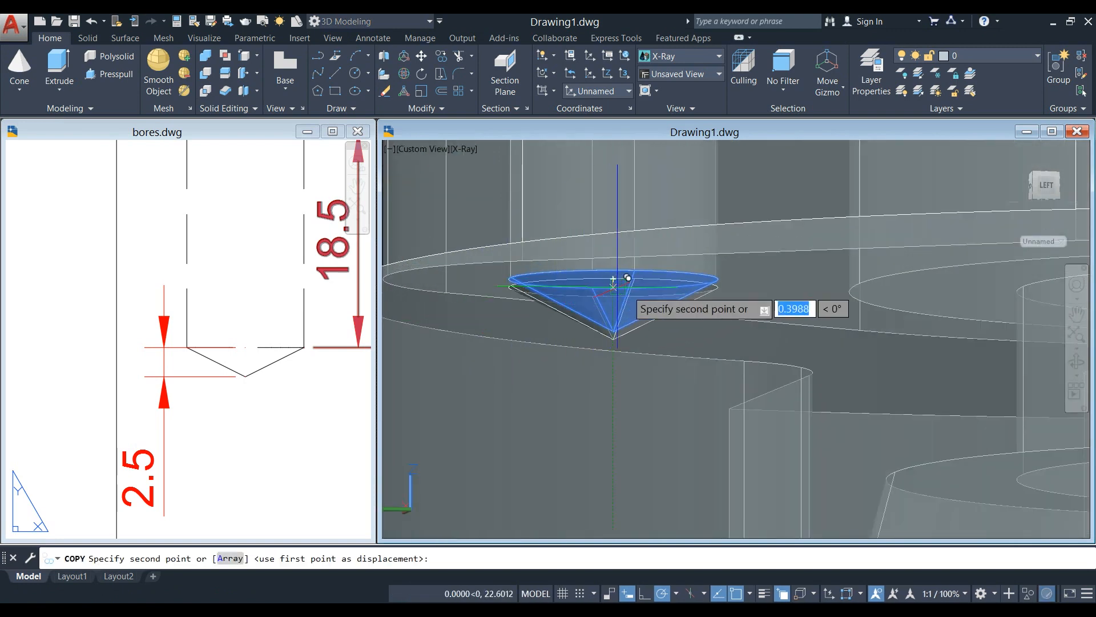
scroll(592, 288, down, 5)
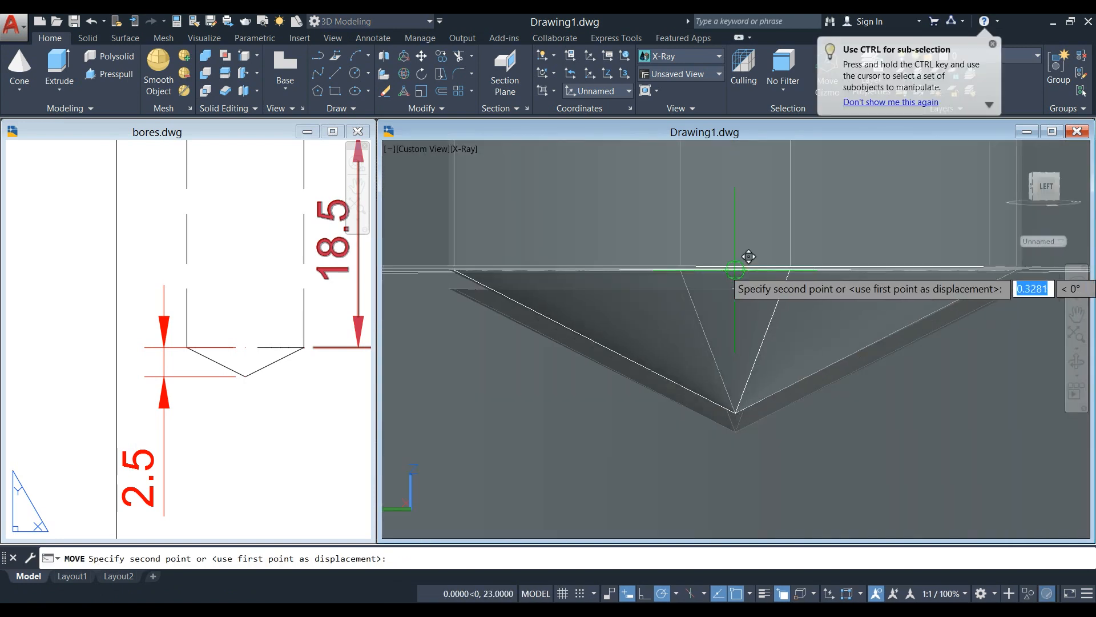
- Move the offset cone so its base centre sits on the blind boss hole's bottom centre
click(735, 270)
scroll(736, 255, down, 6)
shift+middle_drag(749, 237, 746, 253)
scroll(650, 221, down, 6)
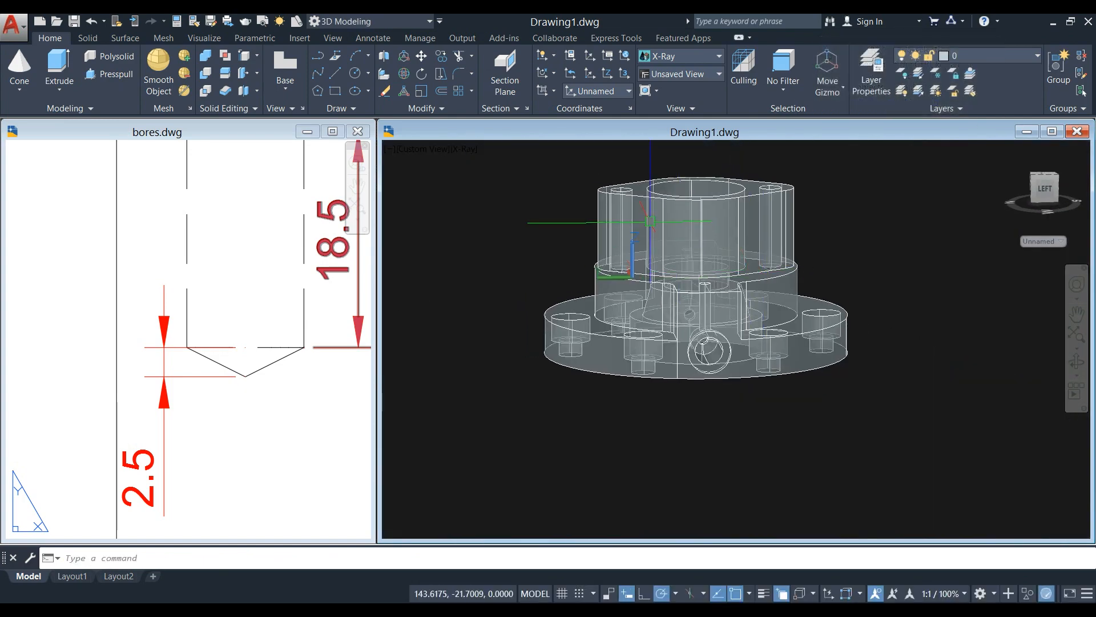
- Subtract both cones from the body to give the two blind boss holes conical tips
mouse_move(650, 221)
shift+middle_down()
mouse_move(650, 291)
mouse_move(650, 217)
shift+middle_up()
shift+middle_drag(696, 270, 696, 286)
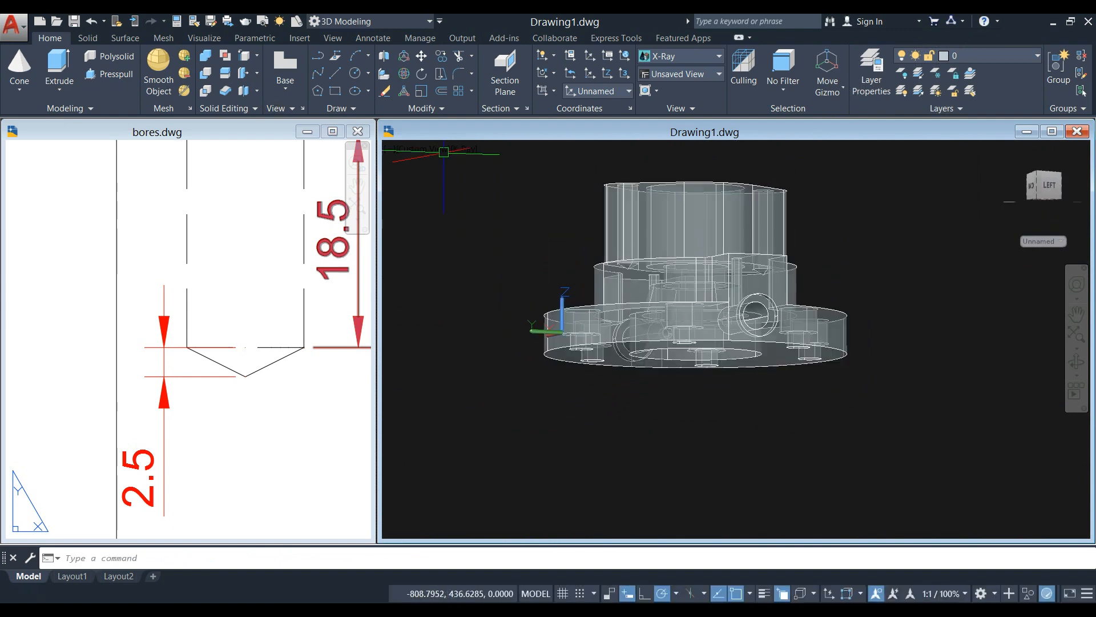
scroll(550, 165, up, 4)
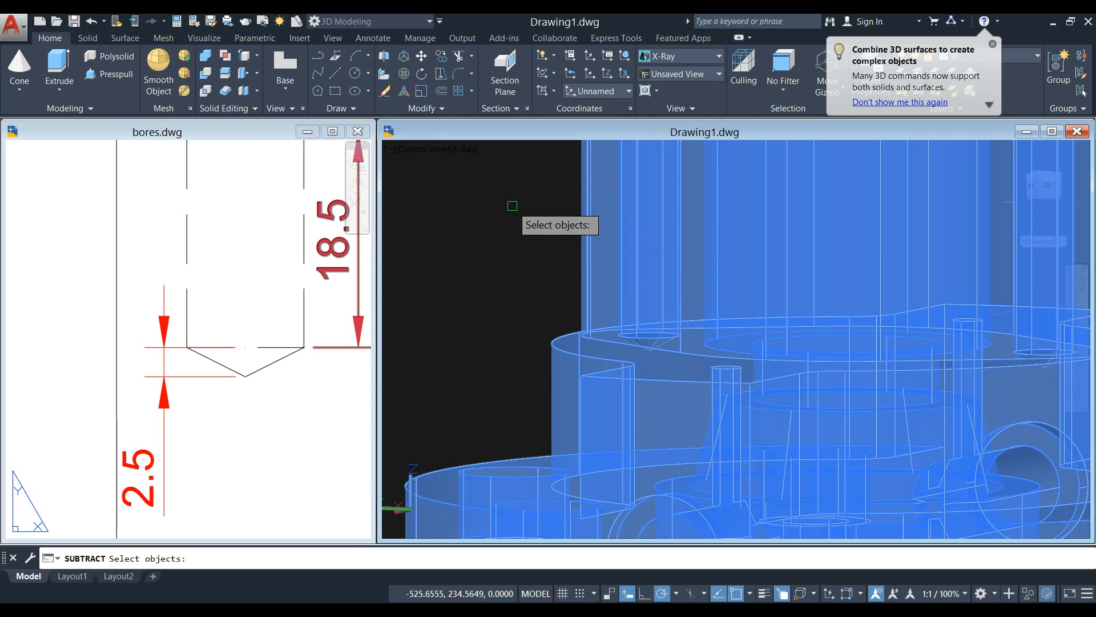
scroll(651, 328, up, 5)
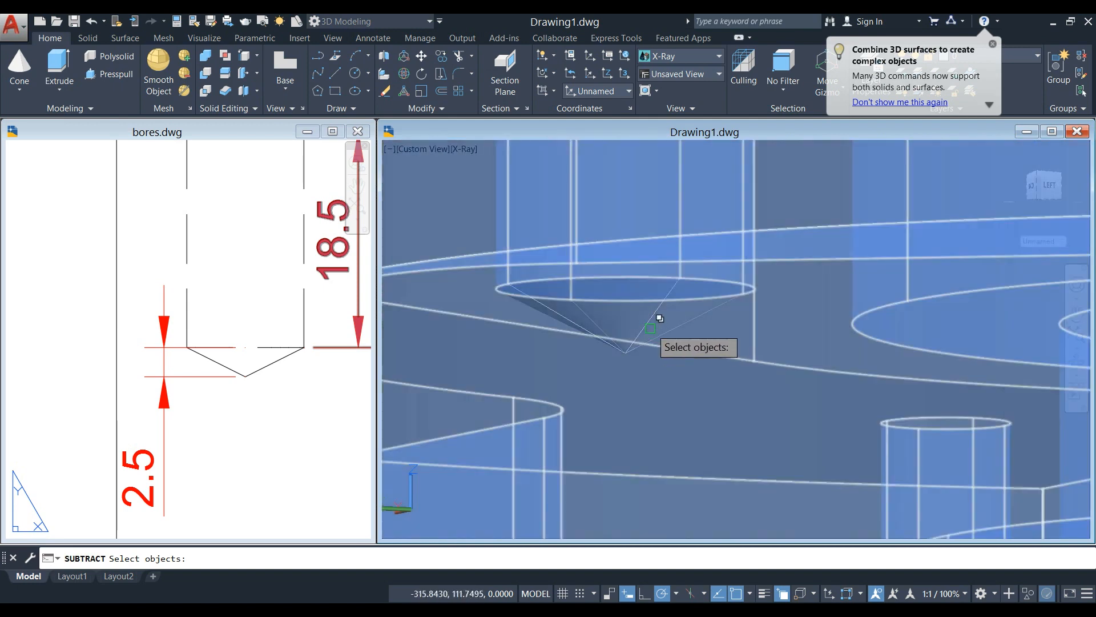
click(657, 312)
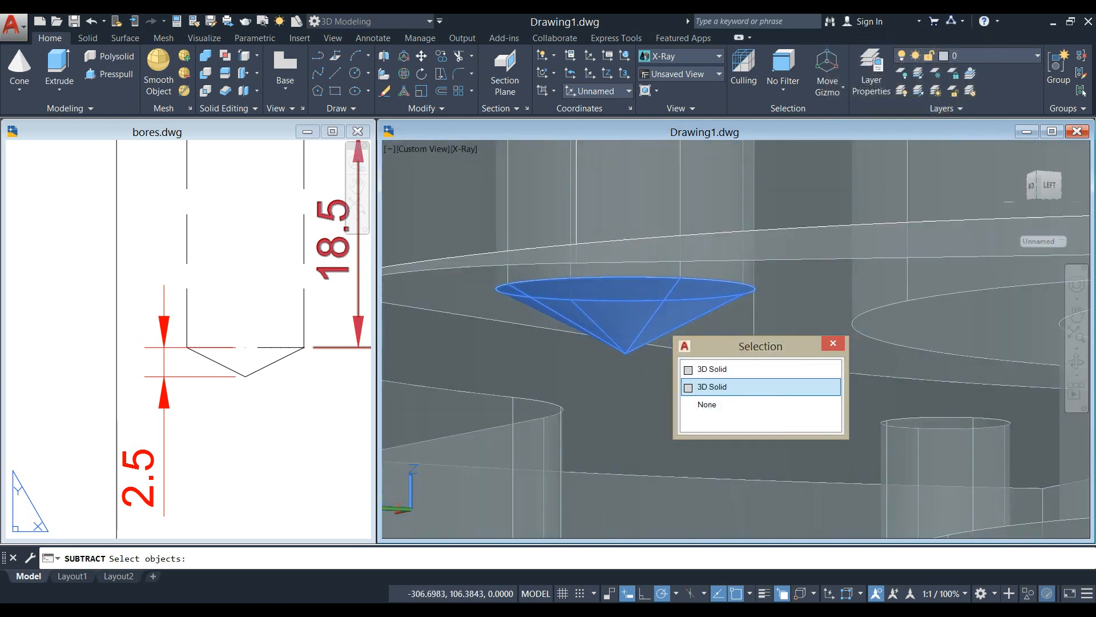
click(742, 386)
scroll(765, 394, down, 5)
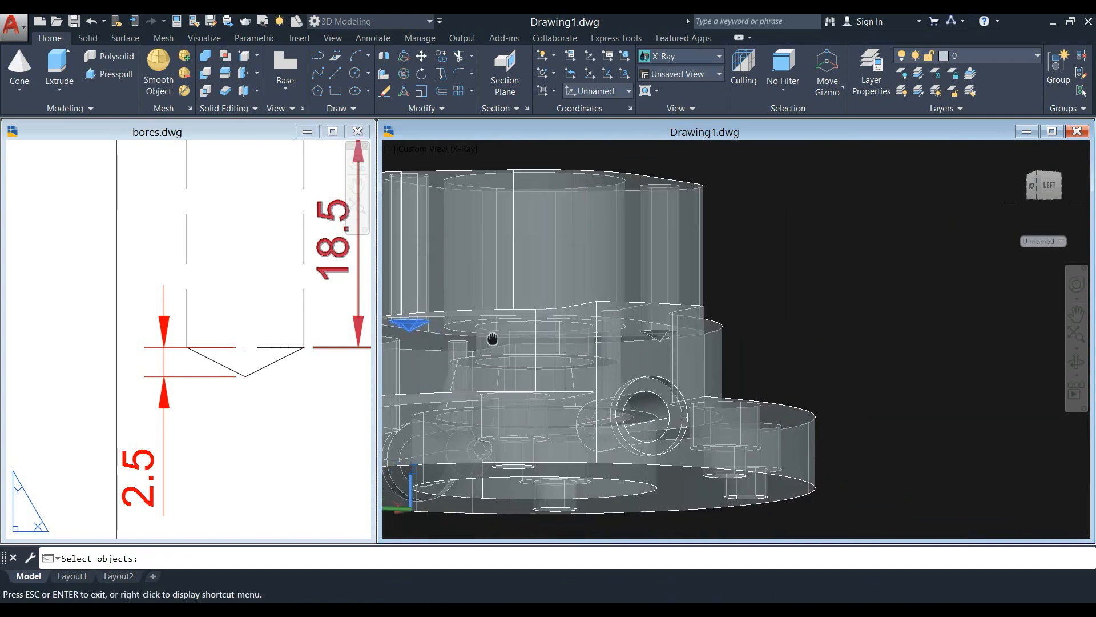
scroll(630, 327, up, 8)
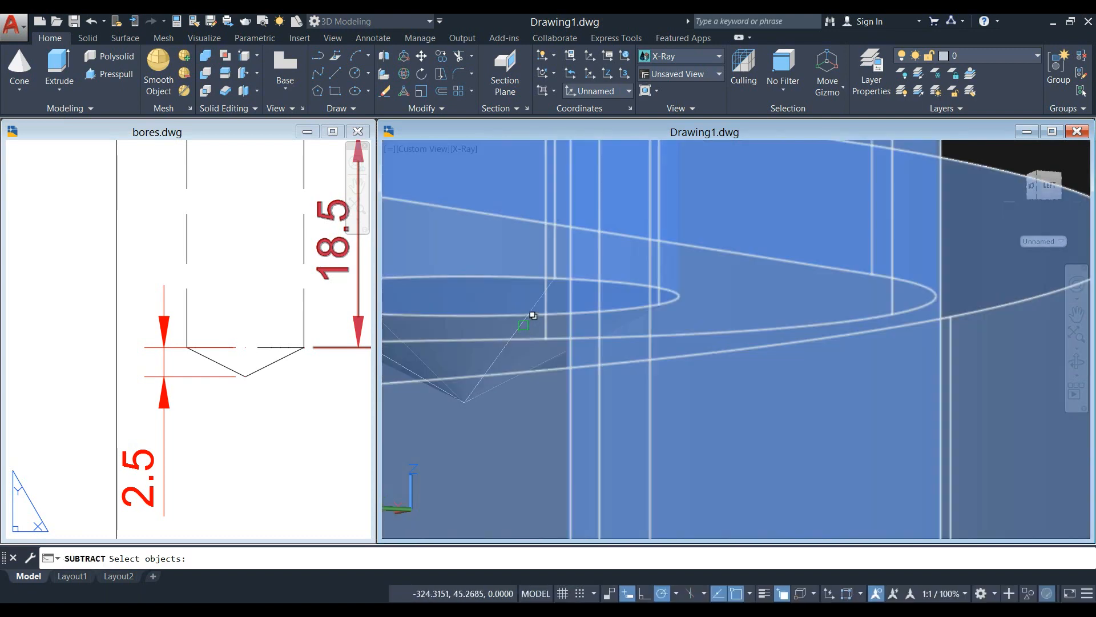
click(533, 315)
click(577, 394)
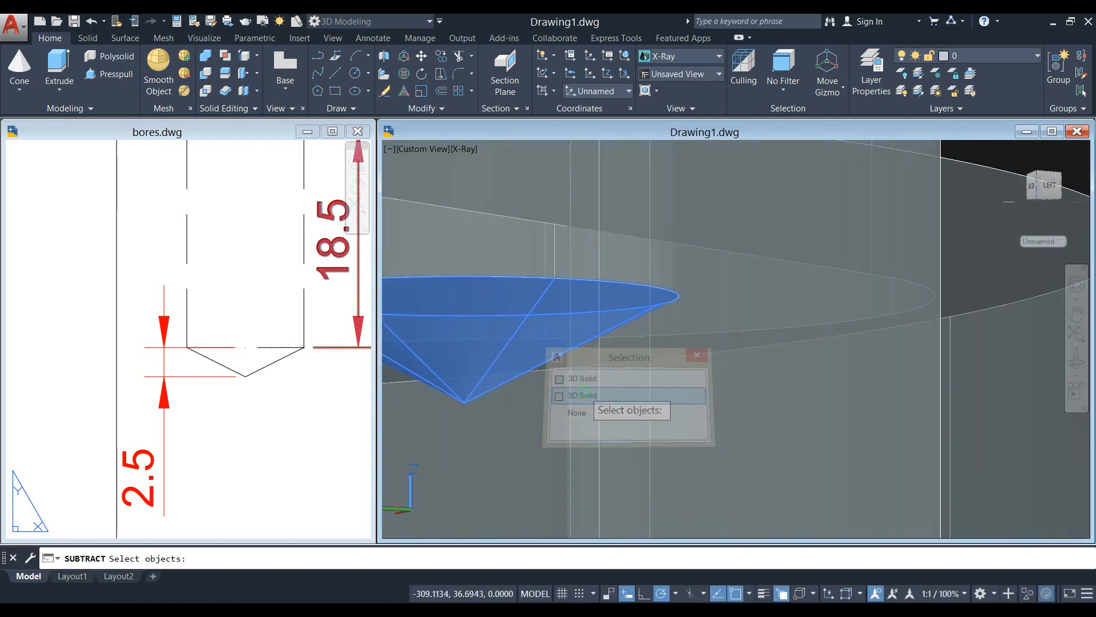
scroll(589, 385, down, 5)
scroll(590, 385, down, 5)
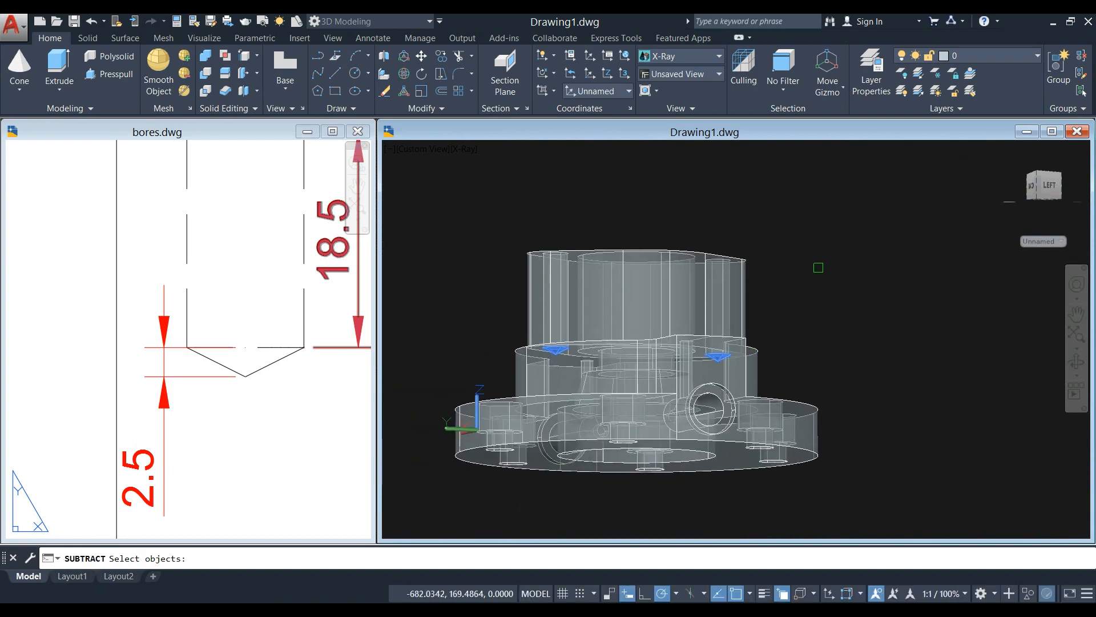
- Orbit to a raised front view of the body and set the visual style to Shaded with edges
shift+middle_drag(816, 269, 796, 348)
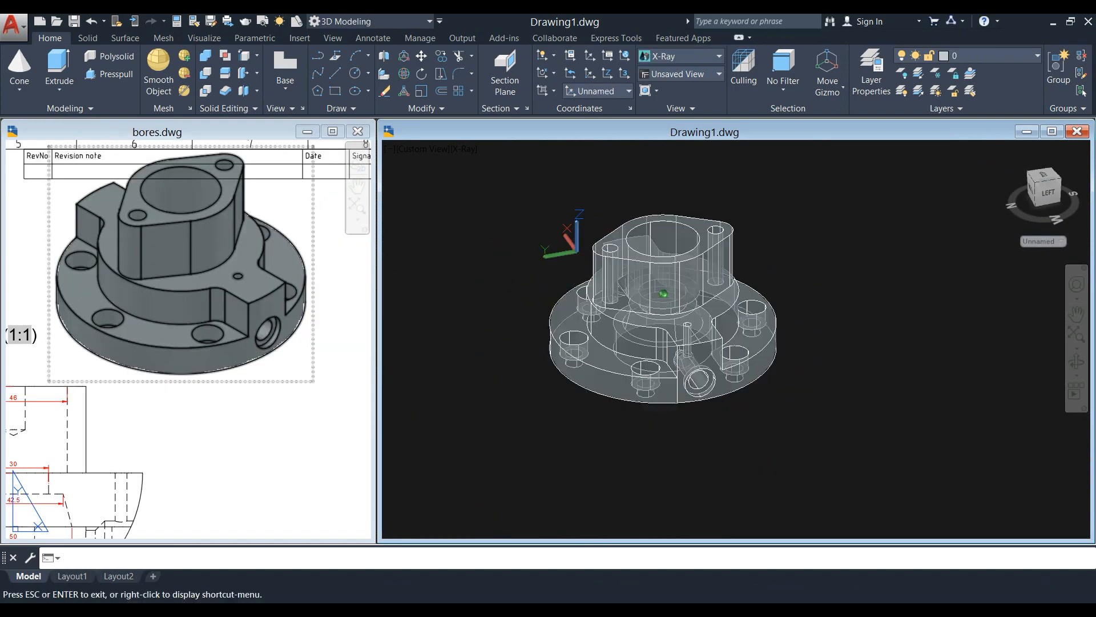
shift+middle_drag(844, 274, 555, 284)
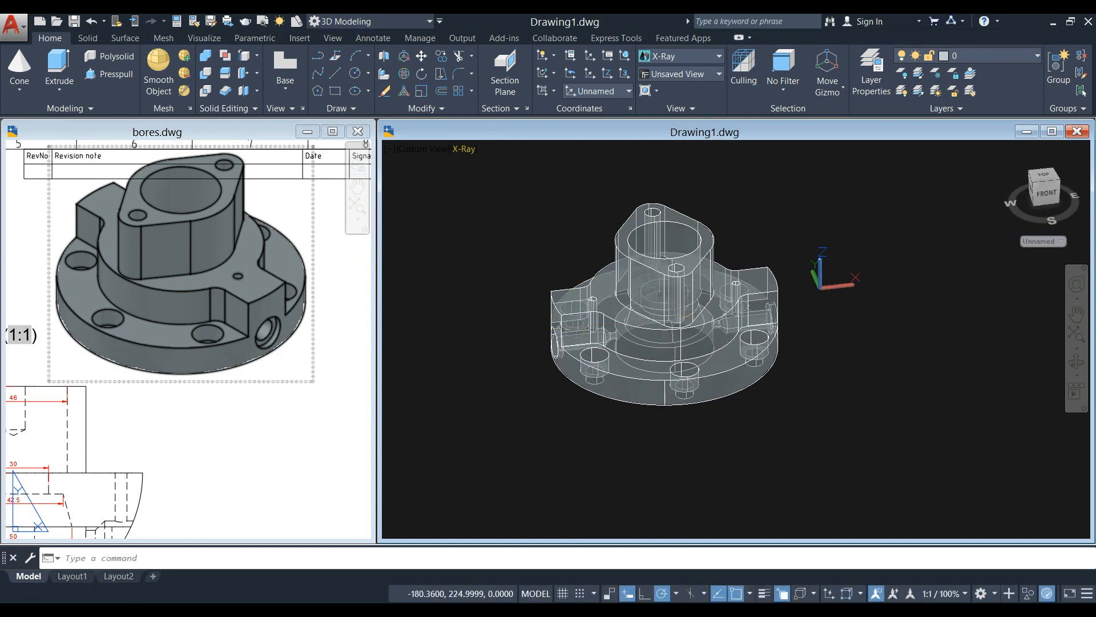
click(464, 149)
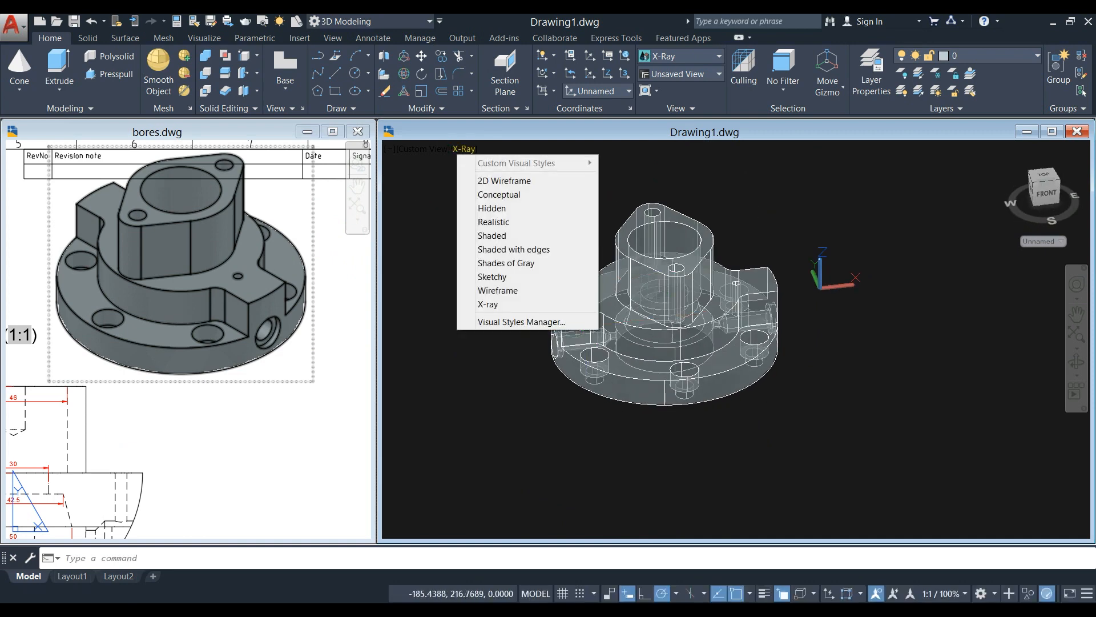
click(534, 249)
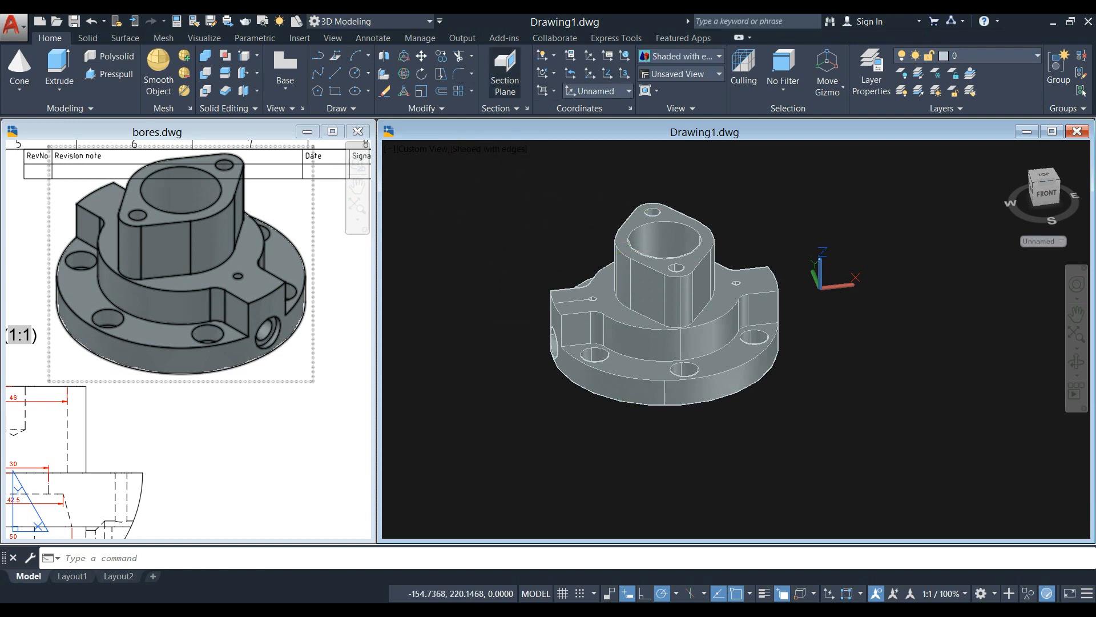
key(Escape)
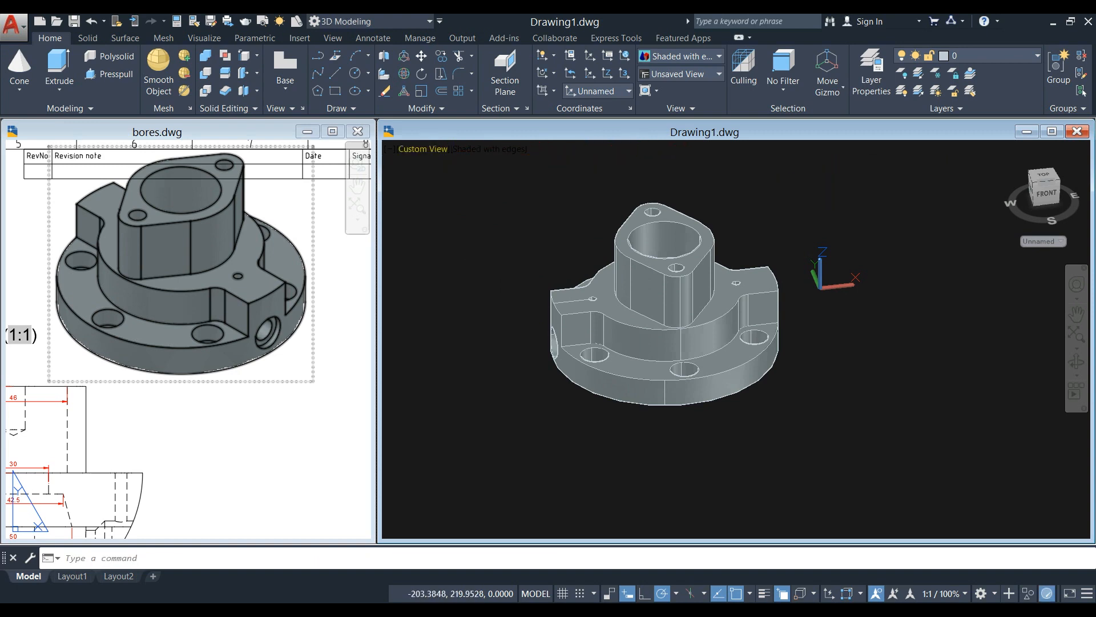
- Switch to the top view and create a section plane through the flange centre along both side bores
click(422, 149)
click(451, 180)
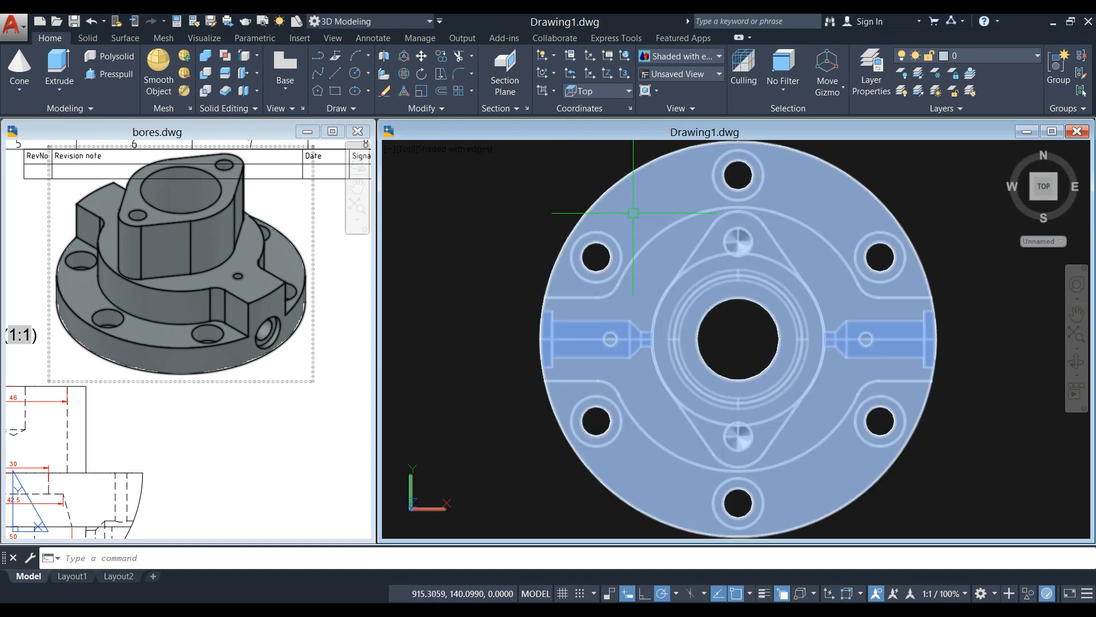
click(505, 70)
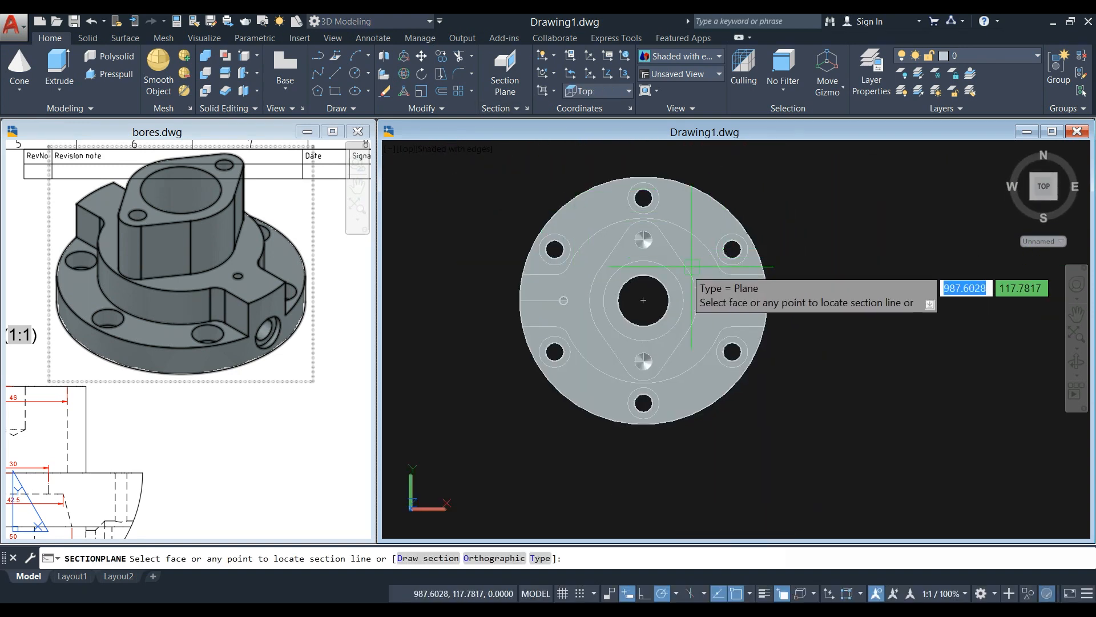
click(645, 300)
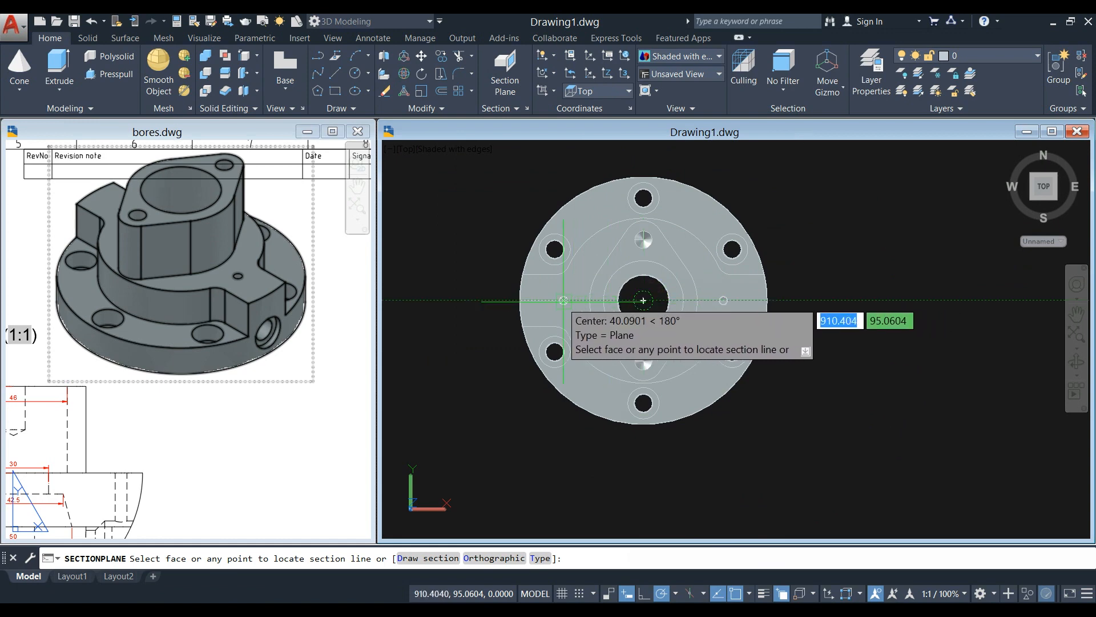
click(500, 300)
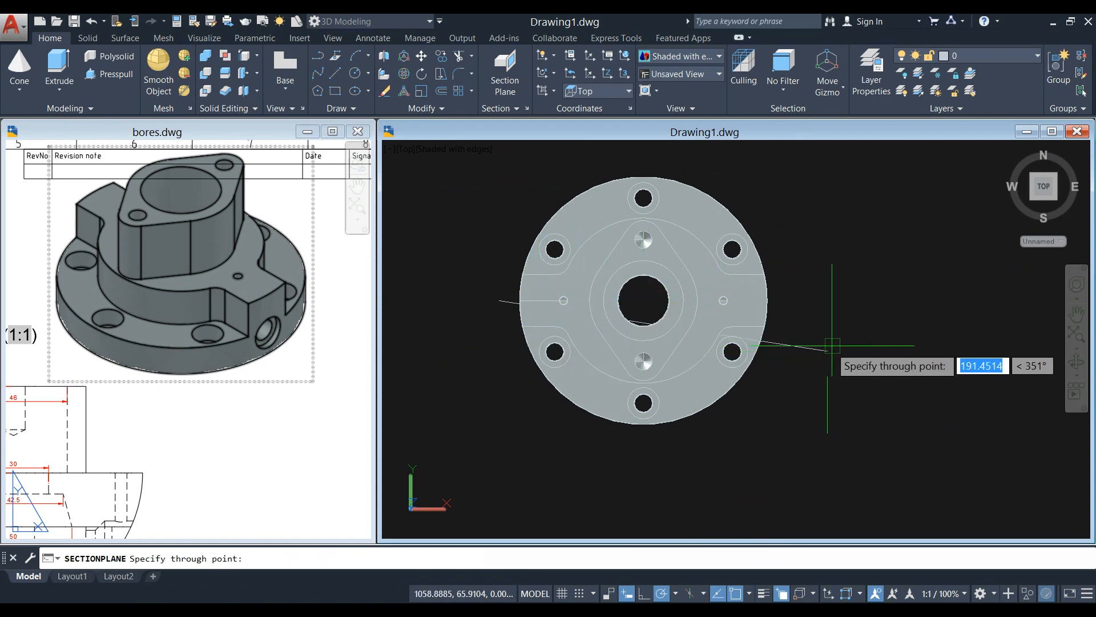
click(799, 301)
- Inspect the sectioned central bore, side bores and small vertical holes, and delete the section plane
shift+middle_drag(800, 297, 817, 172)
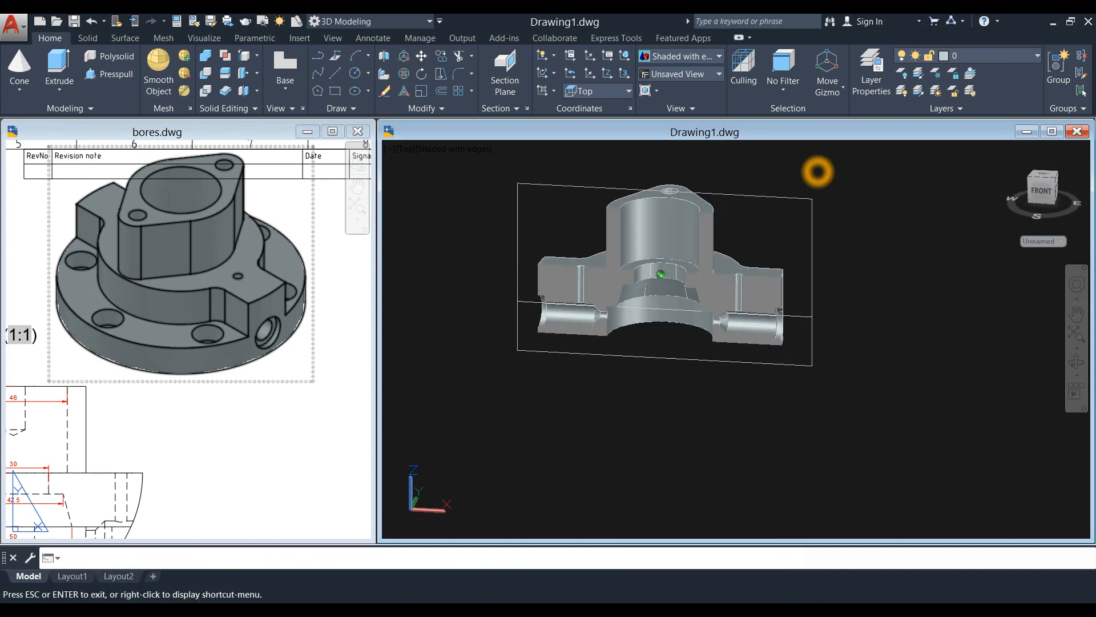
scroll(651, 347, up, 5)
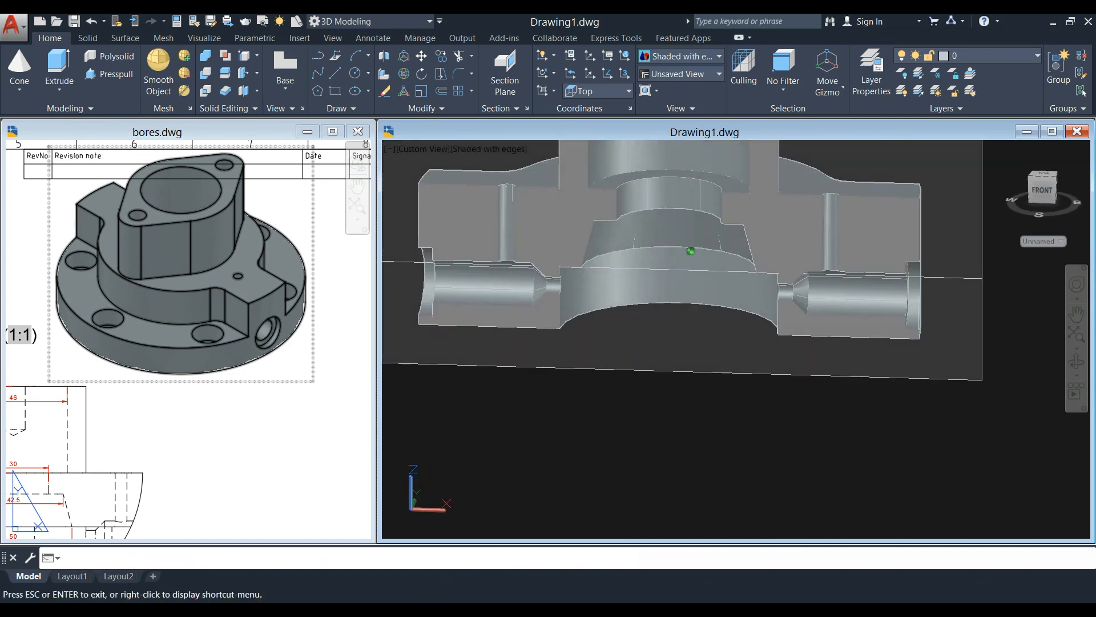
shift+middle_drag(683, 309, 648, 387)
scroll(678, 357, down, 3)
click(754, 186)
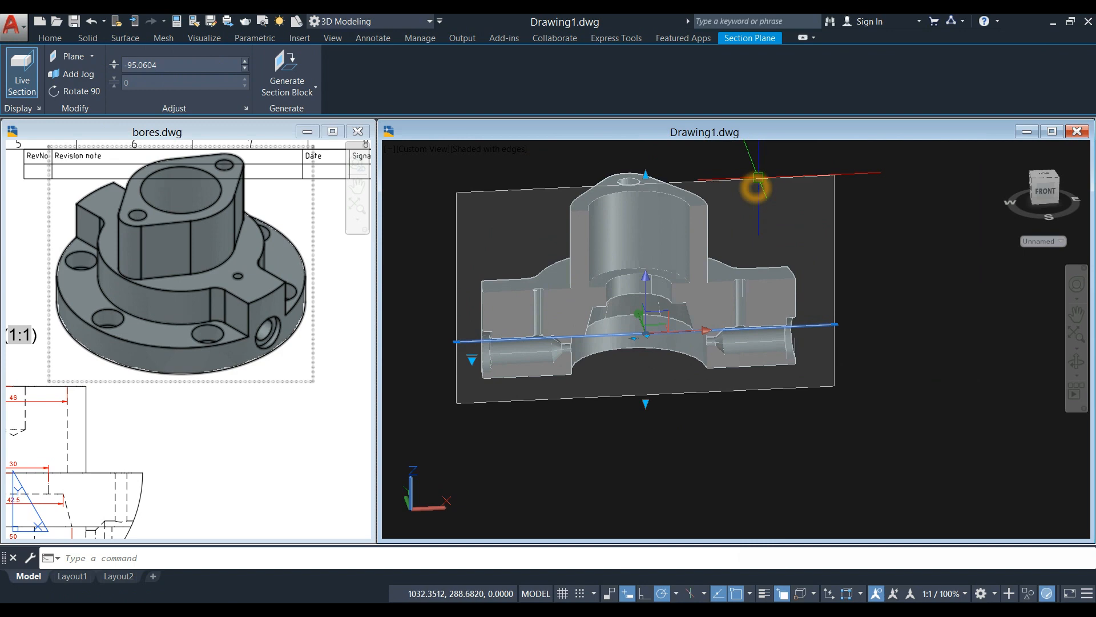
key(Delete)
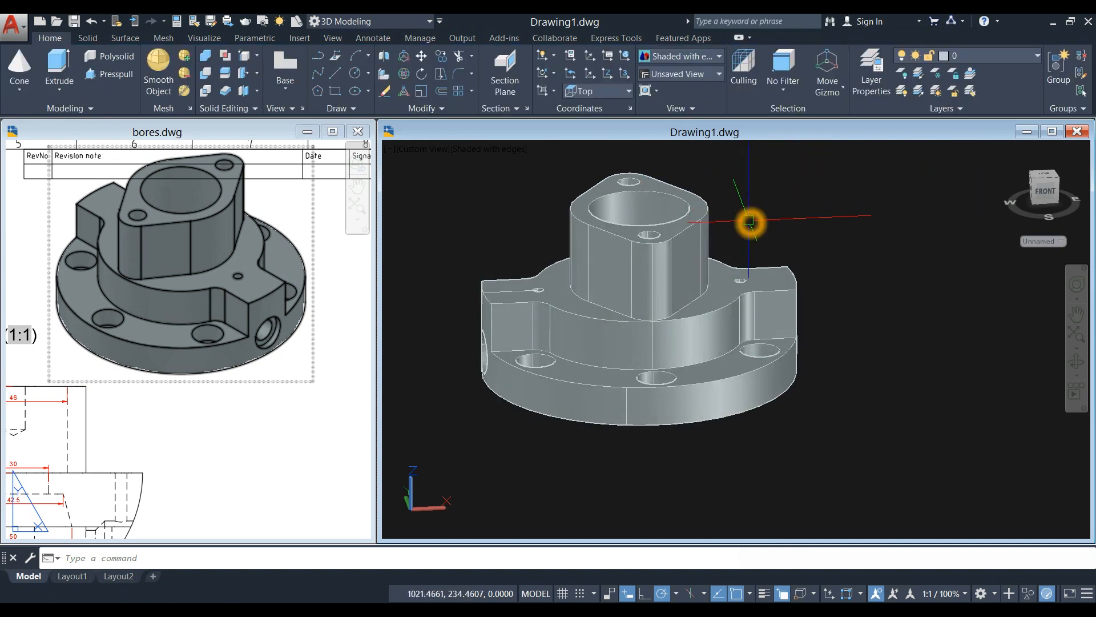
- Switch to the top view and create a section plane through the flange centre along the two blind boss holes
click(432, 149)
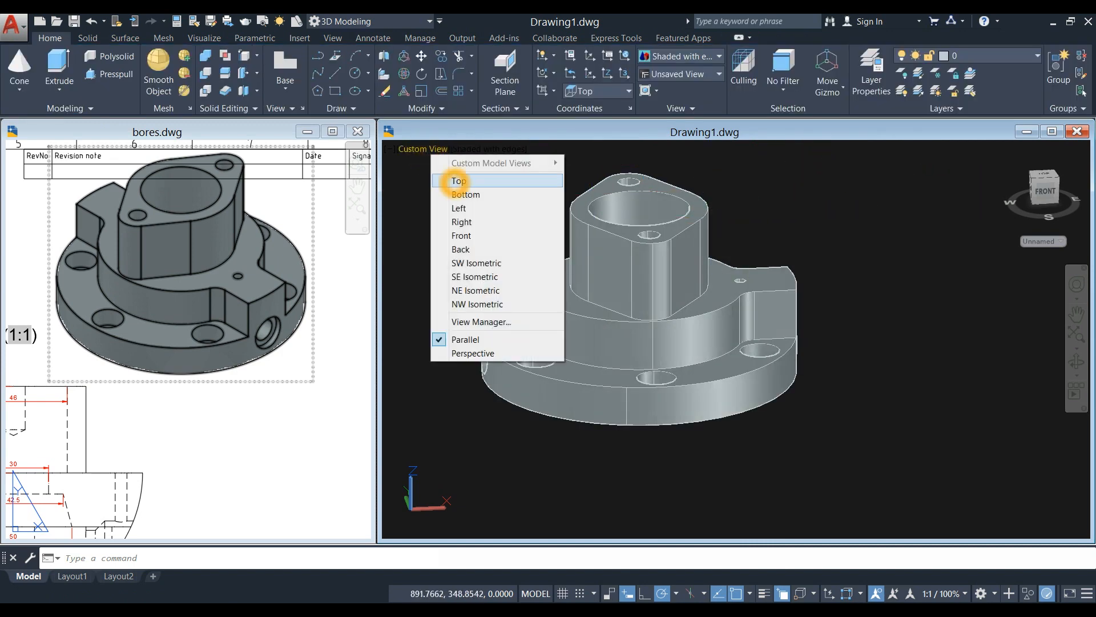
click(454, 181)
scroll(650, 234, down, 3)
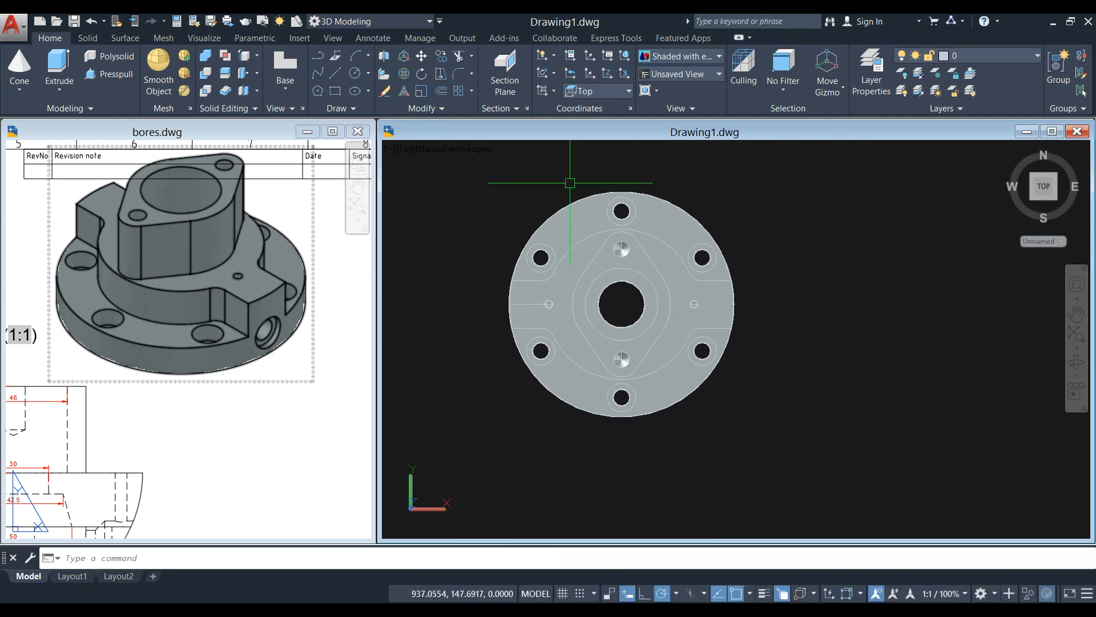
click(506, 68)
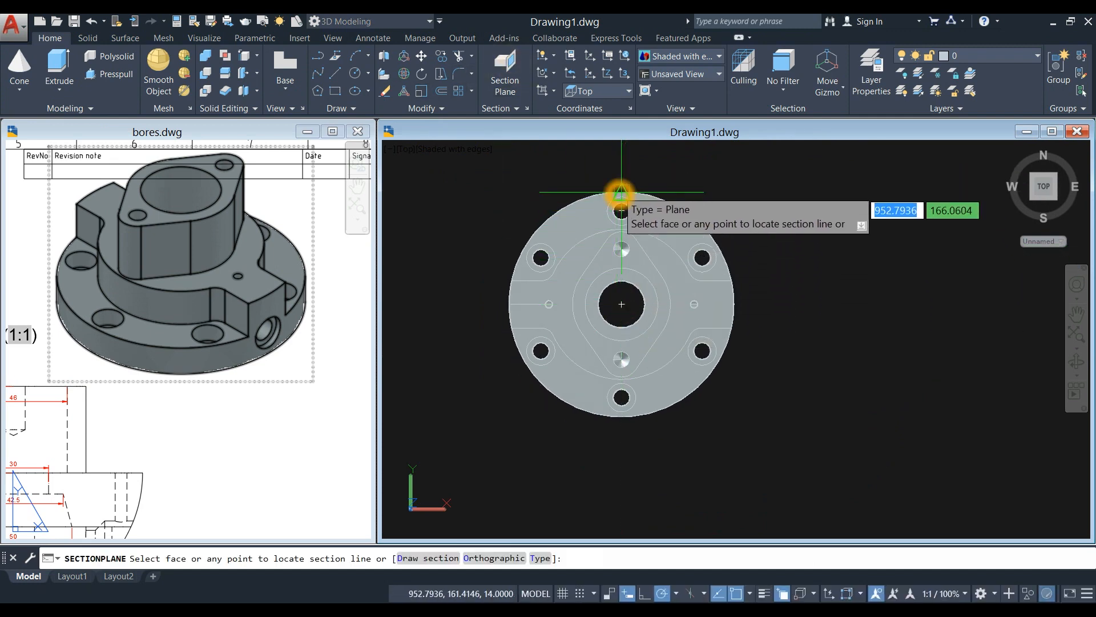
click(621, 165)
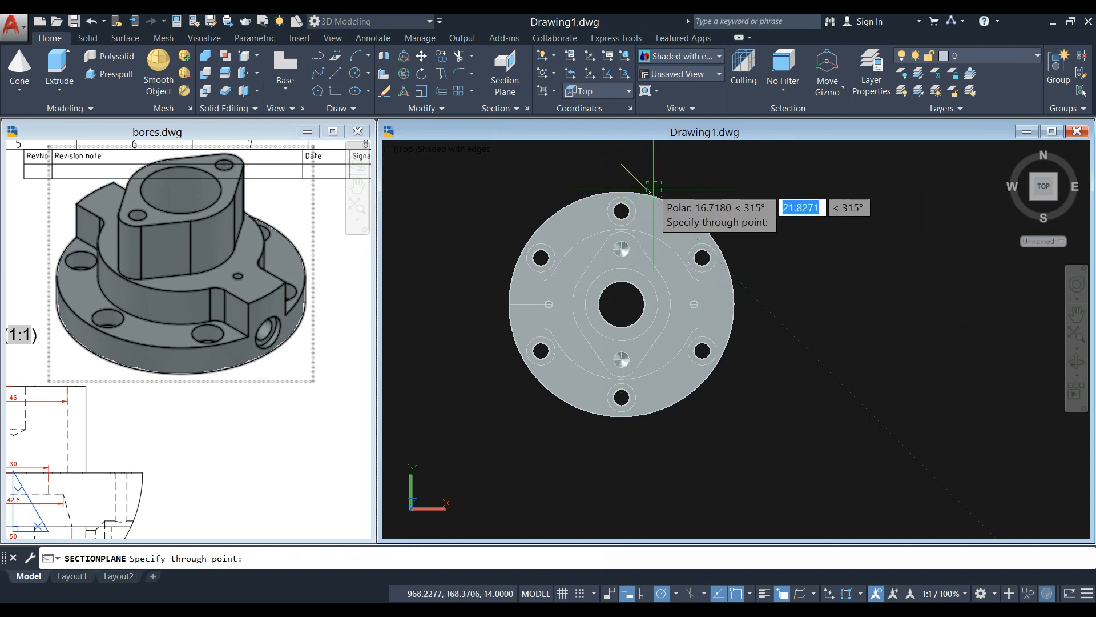
click(622, 461)
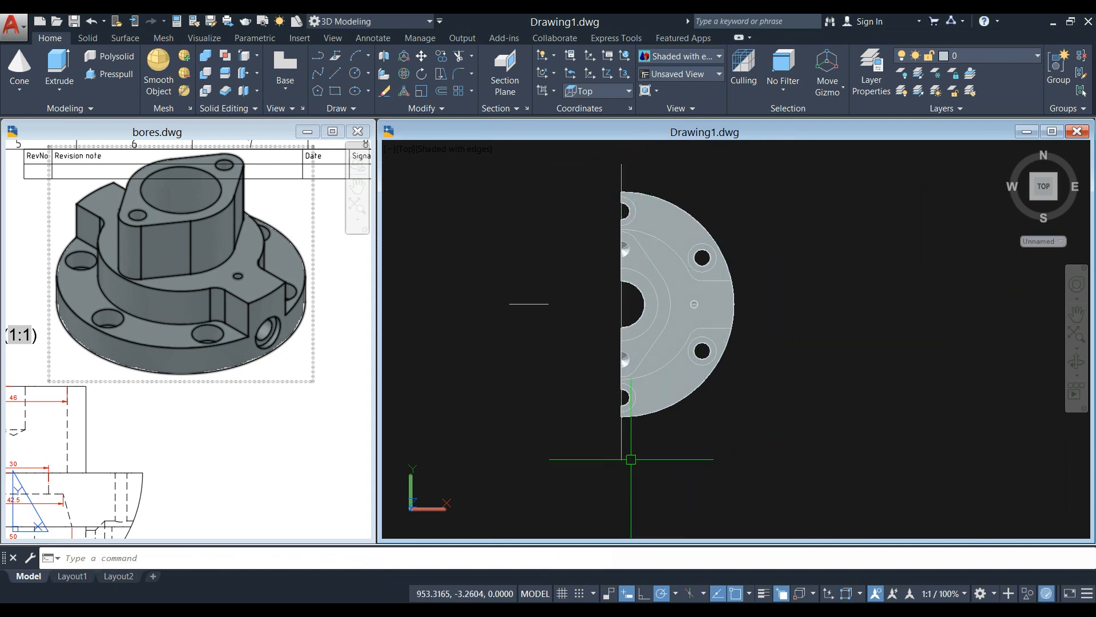
- Inspect the sectioned central bore, conical-tipped boss holes and counterbored flange holes, and delete the section plane
shift+middle_drag(673, 440, 633, 437)
scroll(657, 468, up, 5)
shift+middle_drag(588, 344, 499, 320)
shift+middle_drag(703, 349, 785, 341)
scroll(628, 318, down, 3)
shift+middle_drag(622, 321, 566, 269)
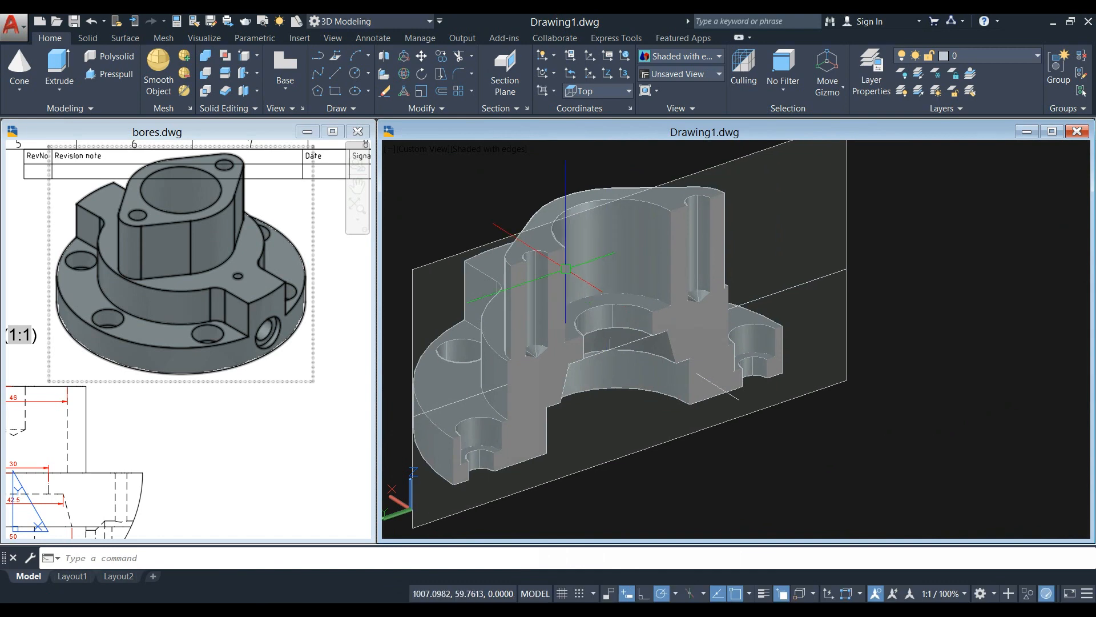
click(432, 264)
key(Delete)
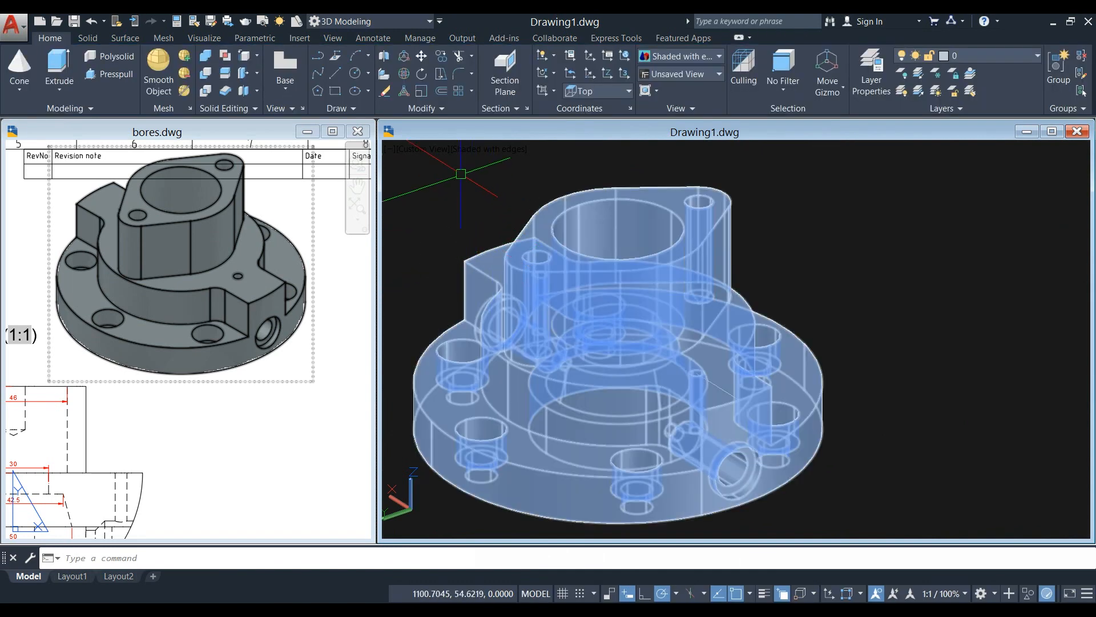
- Set the visual style to Realistic and maximize the Drawing1.dwg window around the model
click(465, 150)
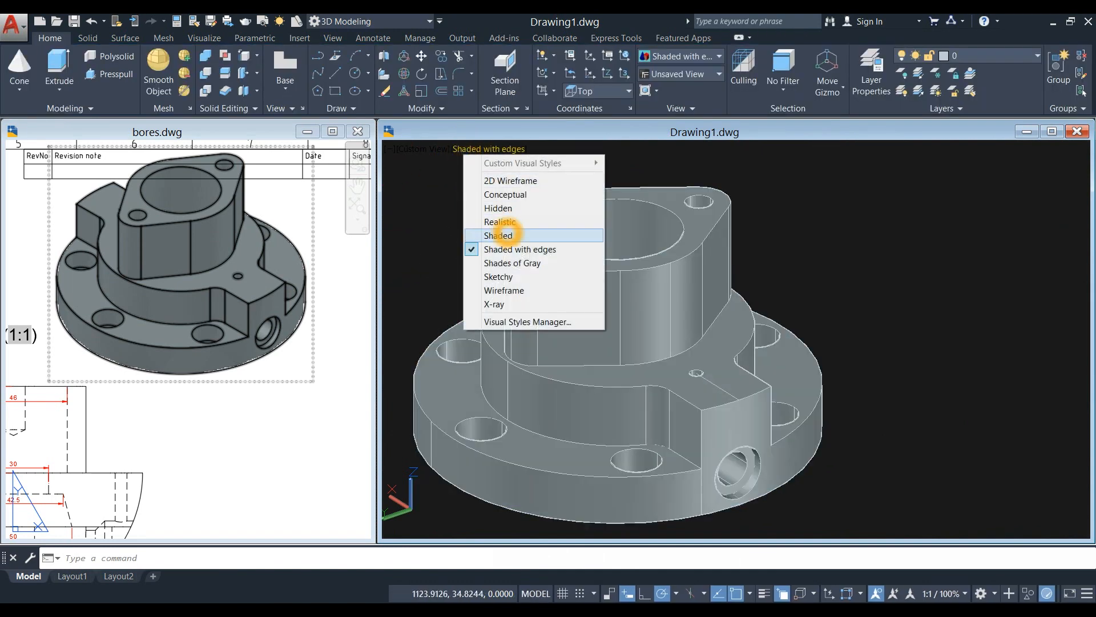
click(500, 222)
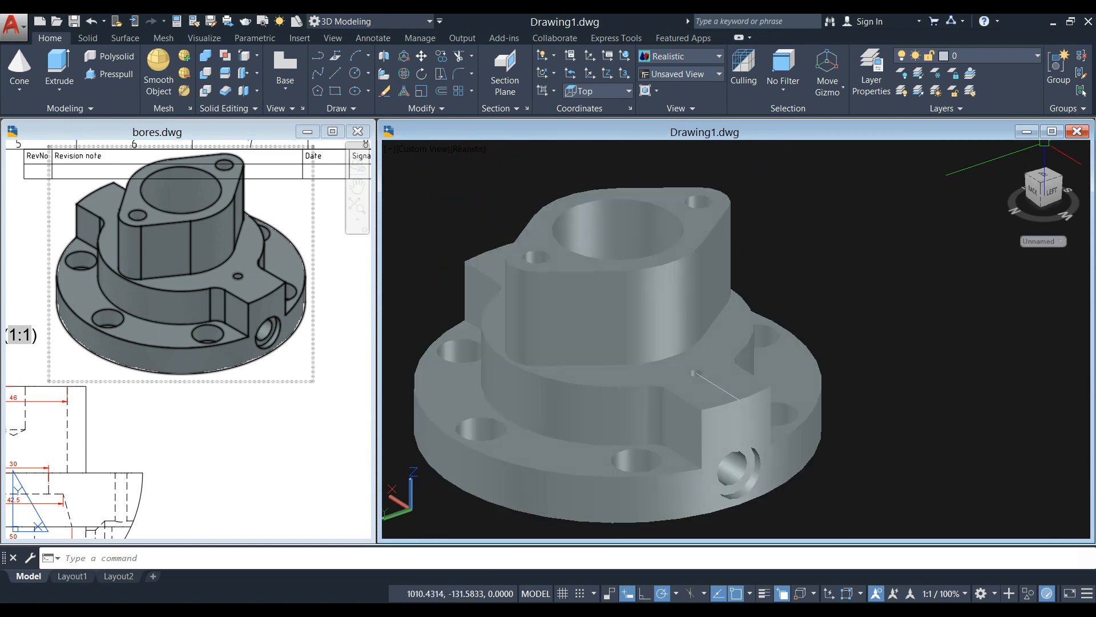
click(1052, 130)
scroll(705, 240, down, 3)
shift+middle_drag(705, 240, 691, 262)
scroll(718, 255, down, 2)
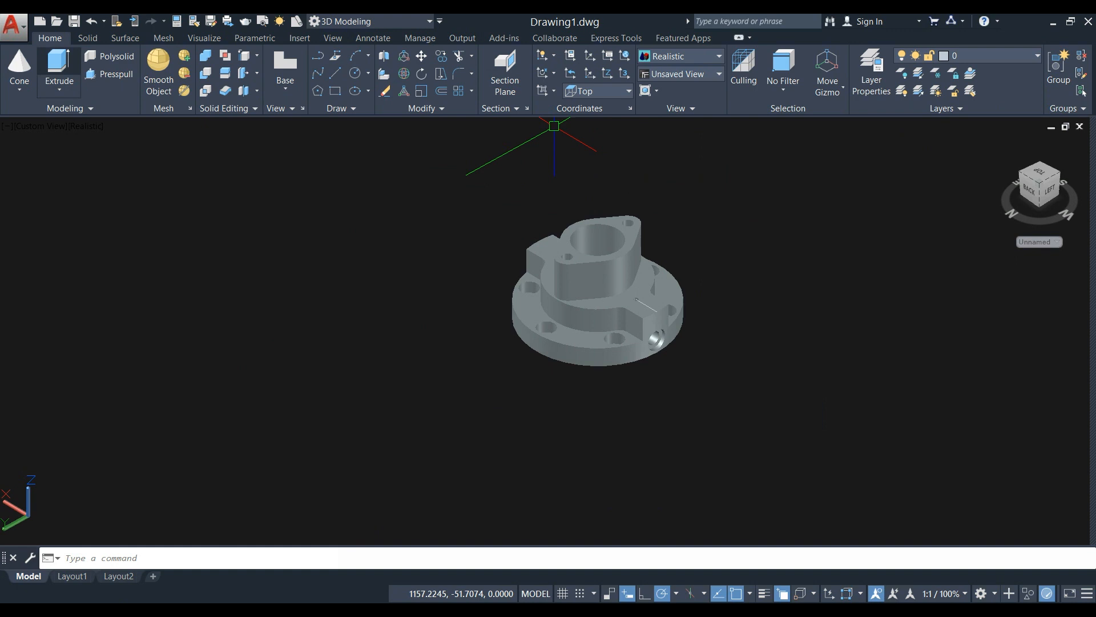
- Start a Fillet Edge with a 0.5 radius and chain selection, and select the boss's upper outline
click(87, 38)
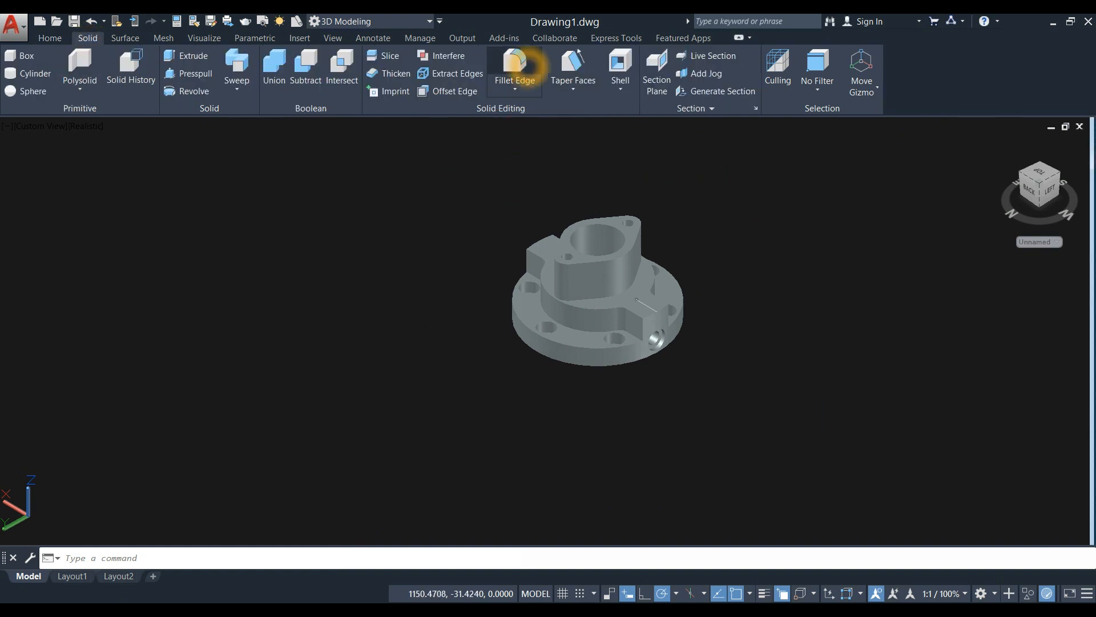
click(515, 64)
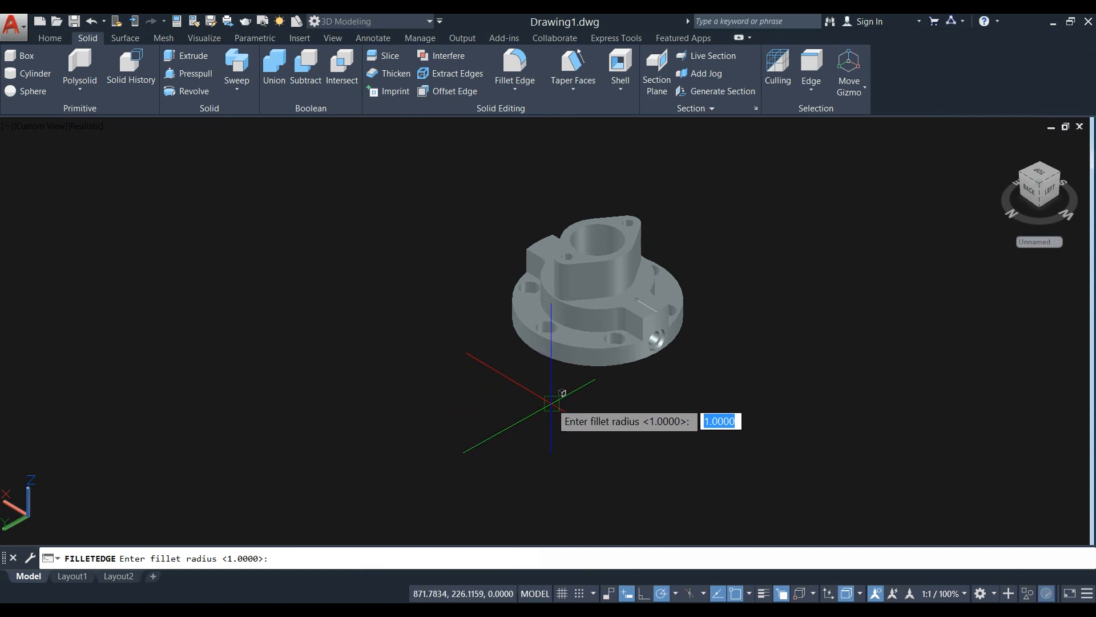
text(.5)
key(Return)
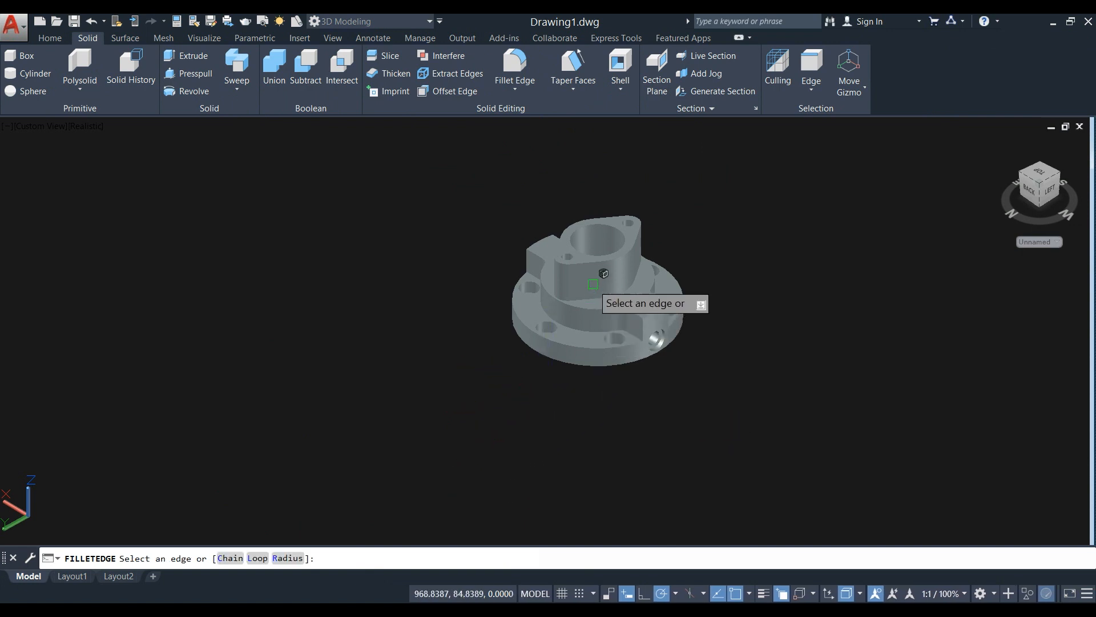
scroll(597, 320, up, 2)
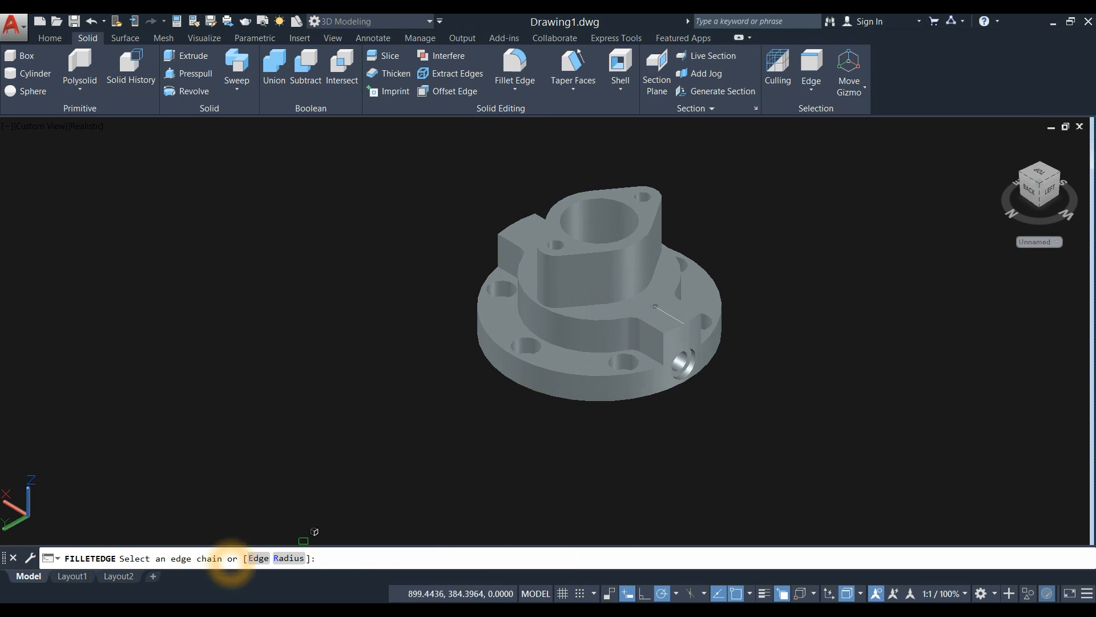
scroll(538, 306, up, 3)
click(586, 284)
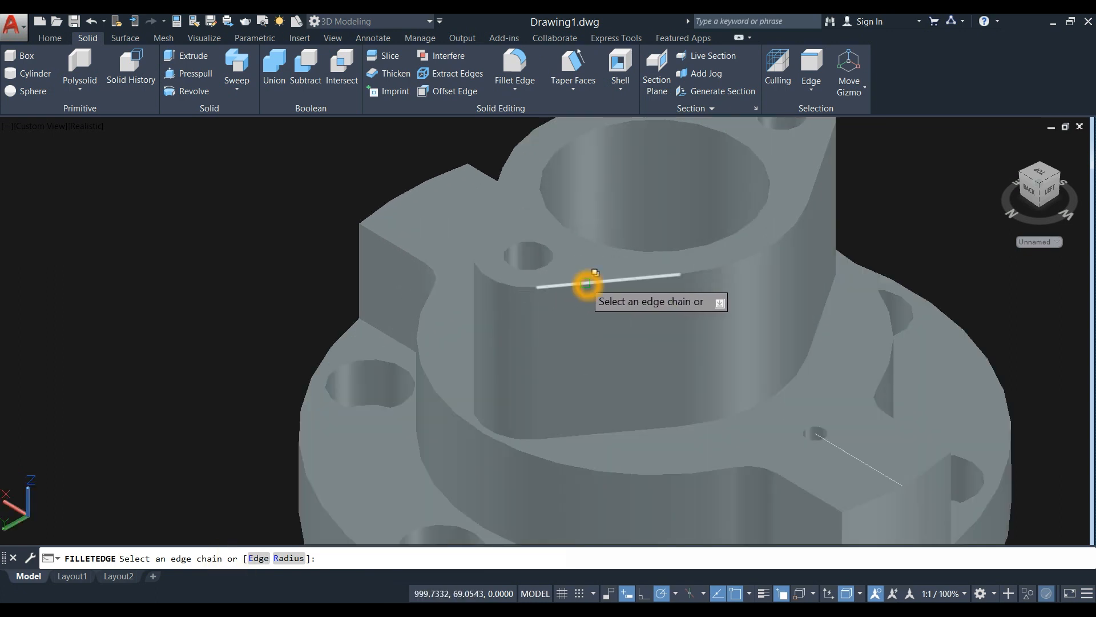
click(704, 268)
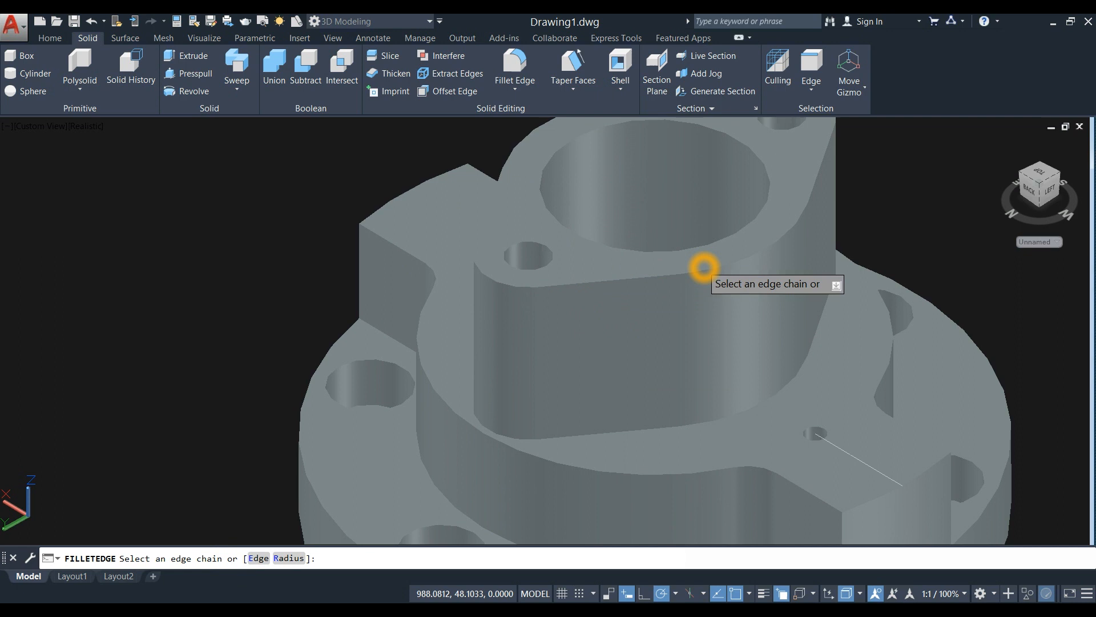
scroll(704, 267, down, 4)
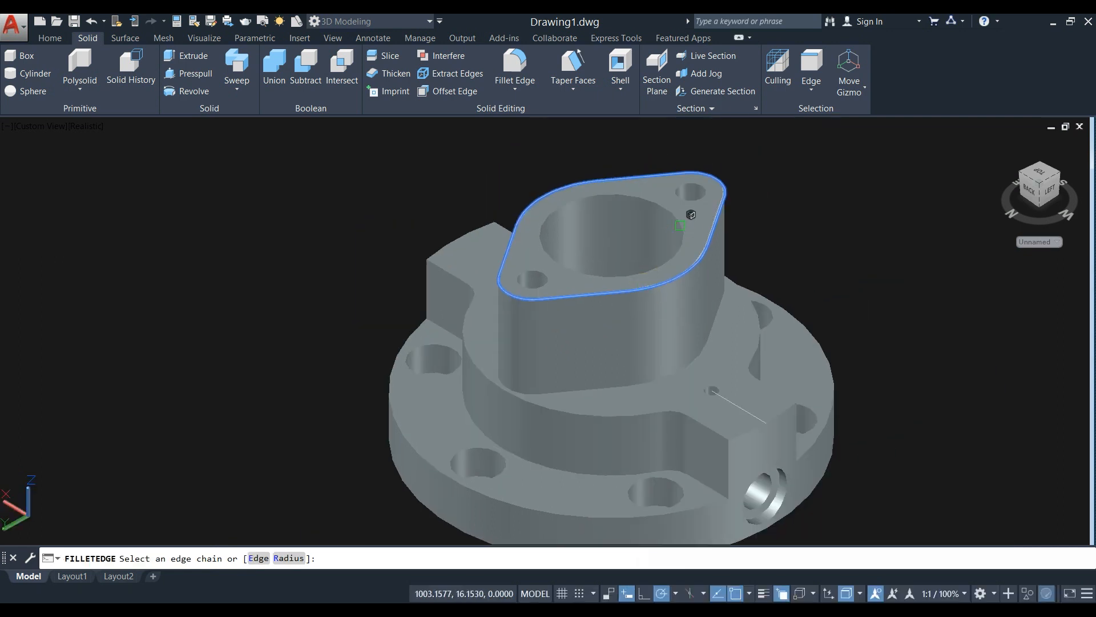
- Add the rims of the central bore and both boss holes plus the boss's base outline, and apply the fillet
click(683, 228)
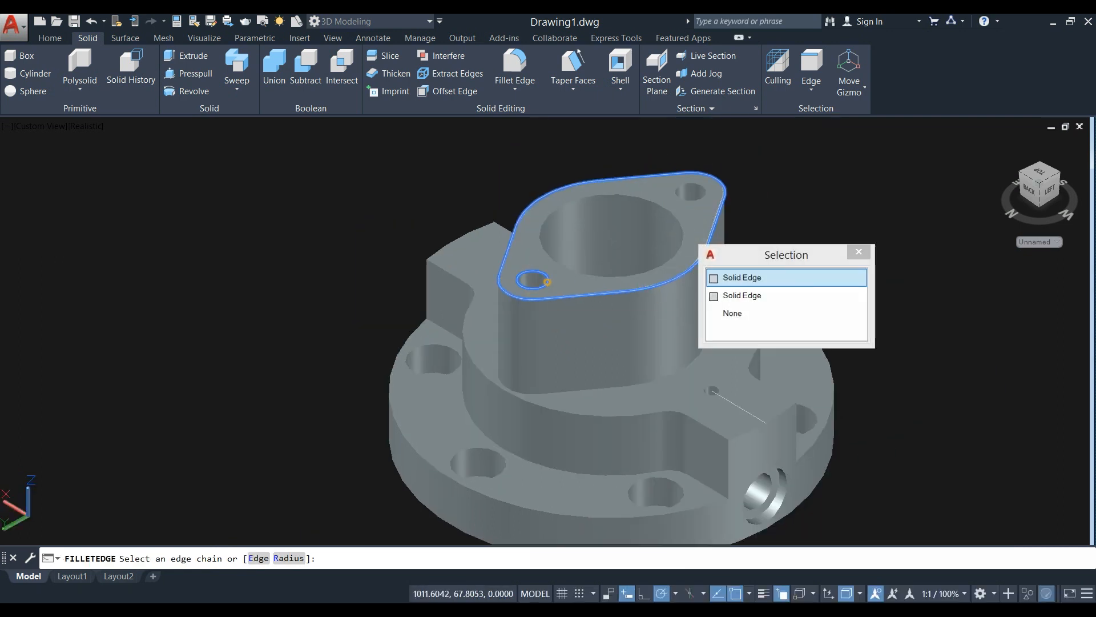
click(665, 204)
click(675, 199)
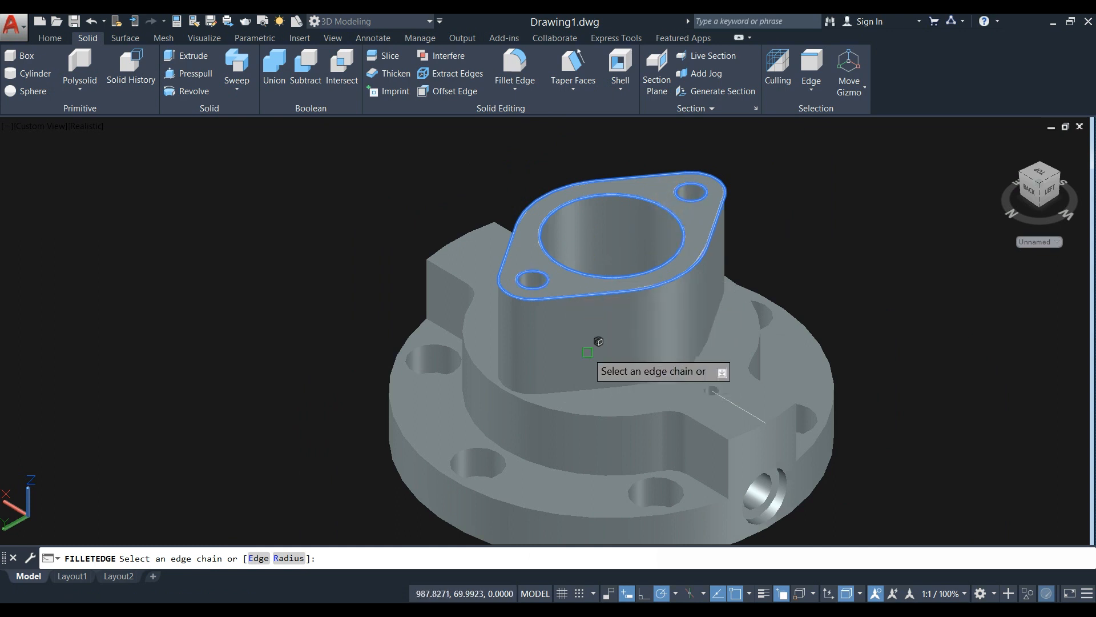
click(649, 380)
click(650, 377)
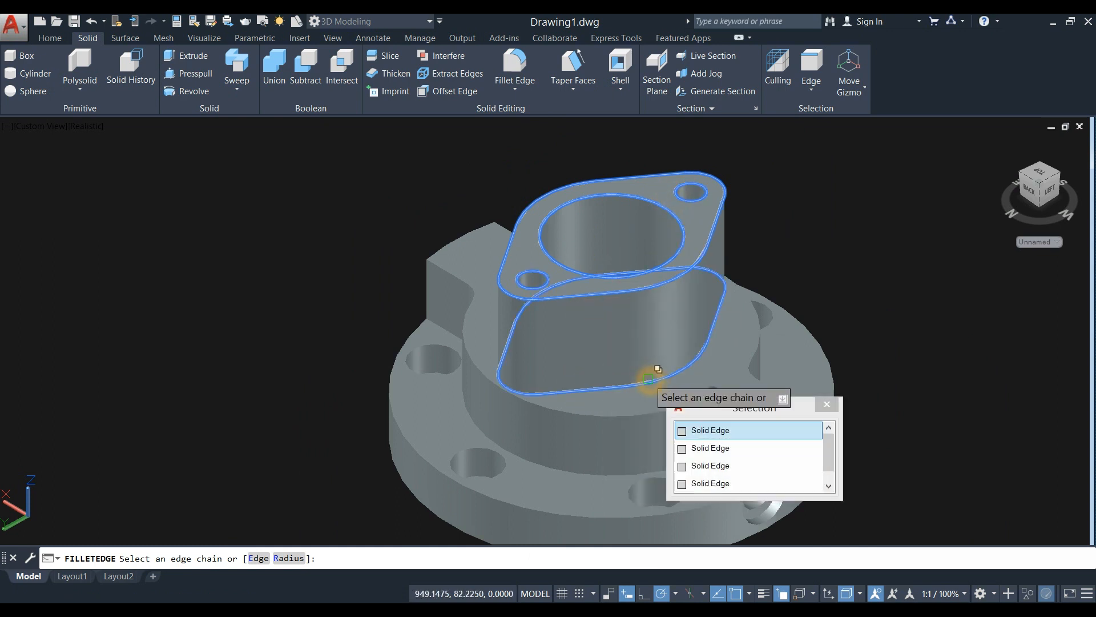
right_click(836, 231)
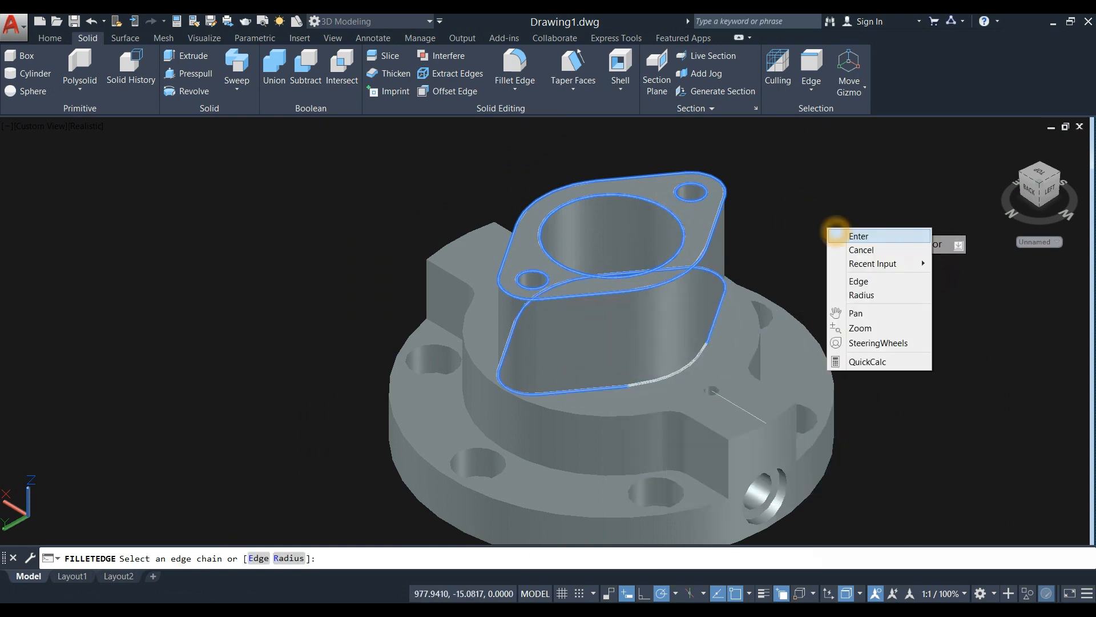
click(841, 235)
right_click(844, 235)
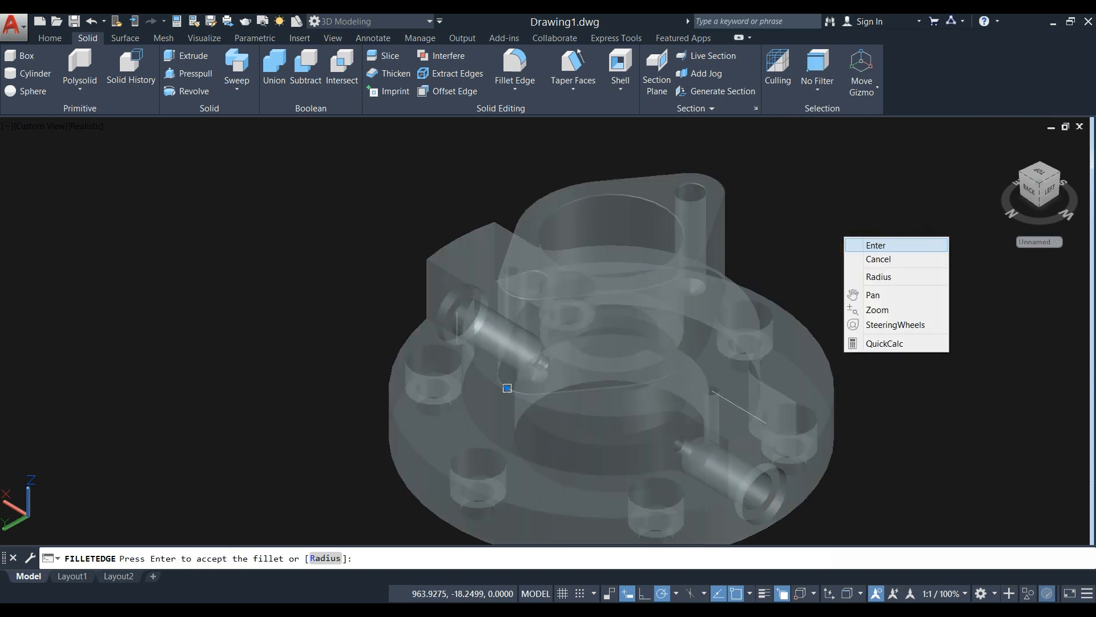
click(855, 243)
- Repeat Fillet Edge with chain selection and select the outer edge of the flange's upper face
middle_drag(855, 245, 702, 232)
right_click(681, 253)
click(688, 255)
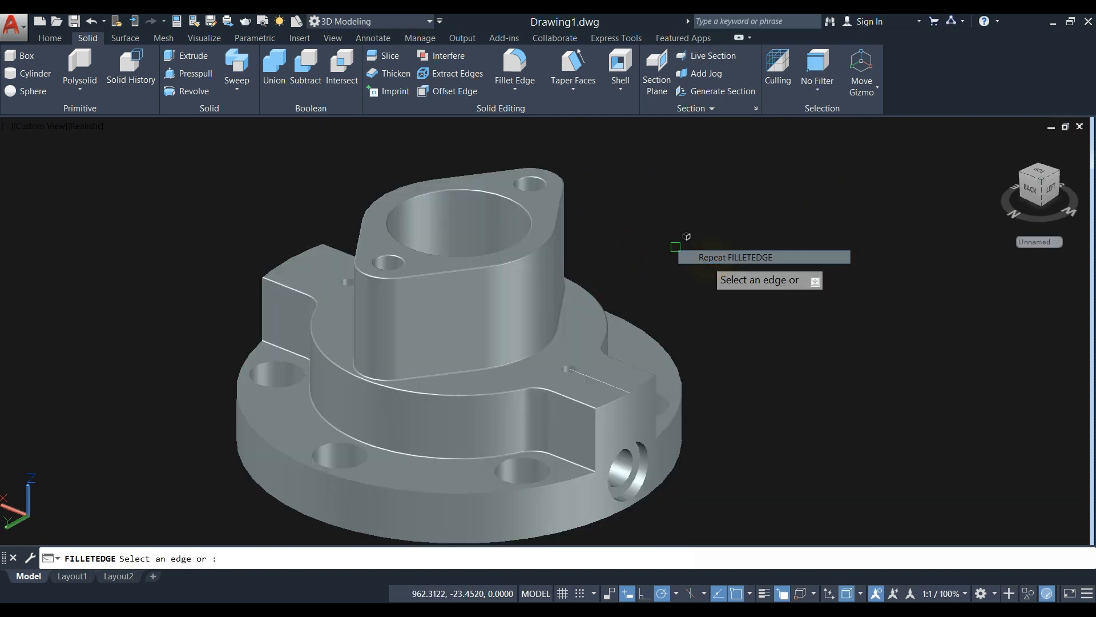
click(223, 558)
middle_drag(256, 532, 386, 445)
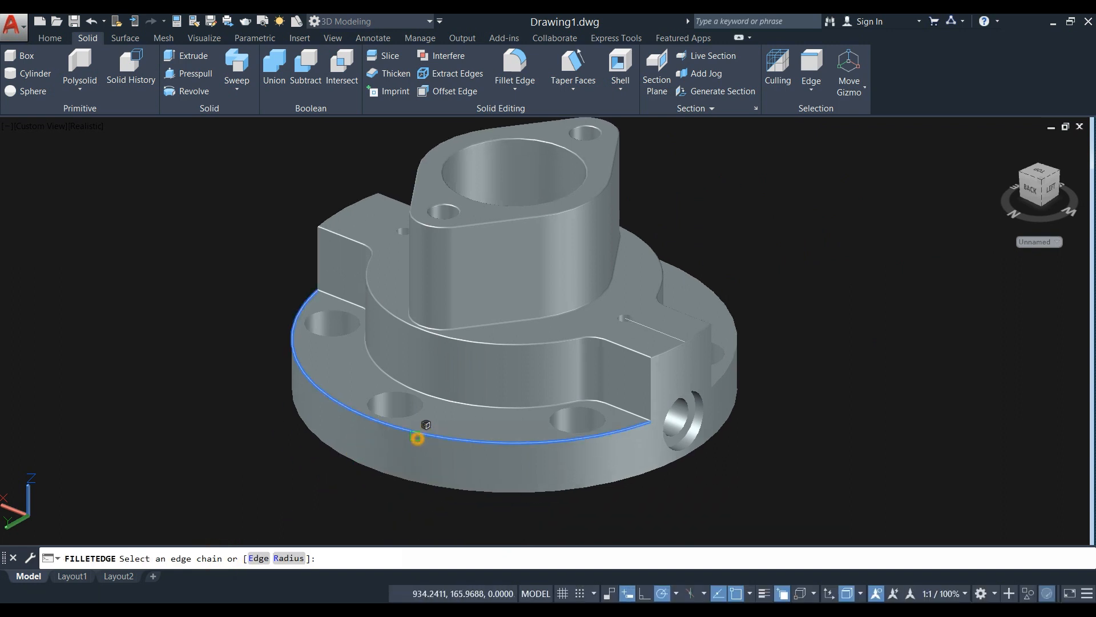
click(418, 438)
- Add the upper rims of five flange holes around the part to the selection and apply the fillet
shift+middle_drag(773, 392, 694, 409)
click(630, 425)
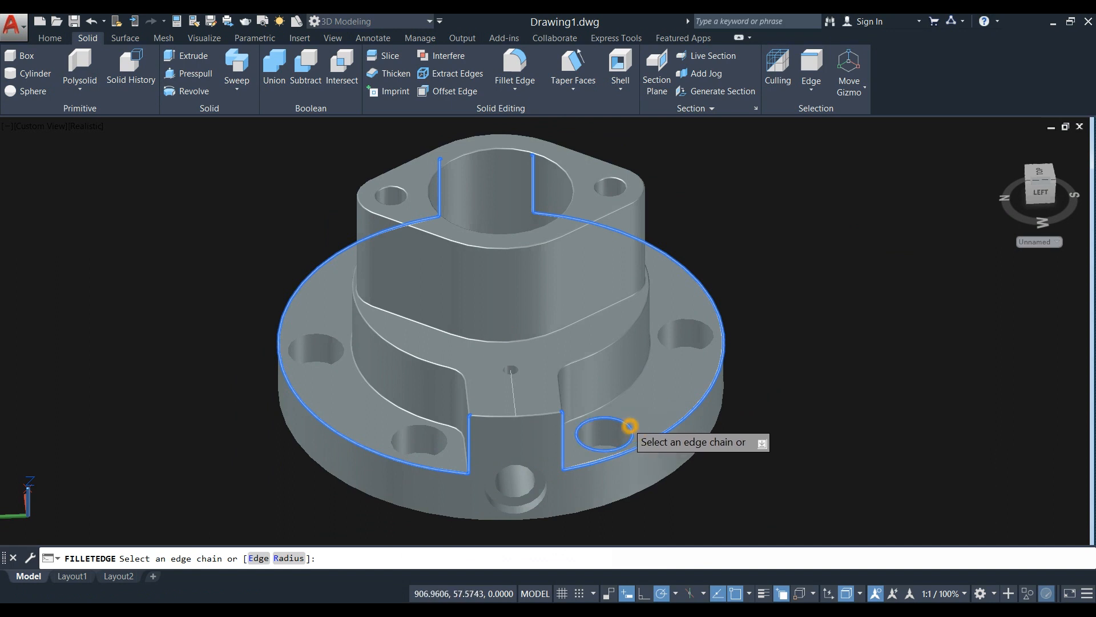
click(695, 363)
click(697, 352)
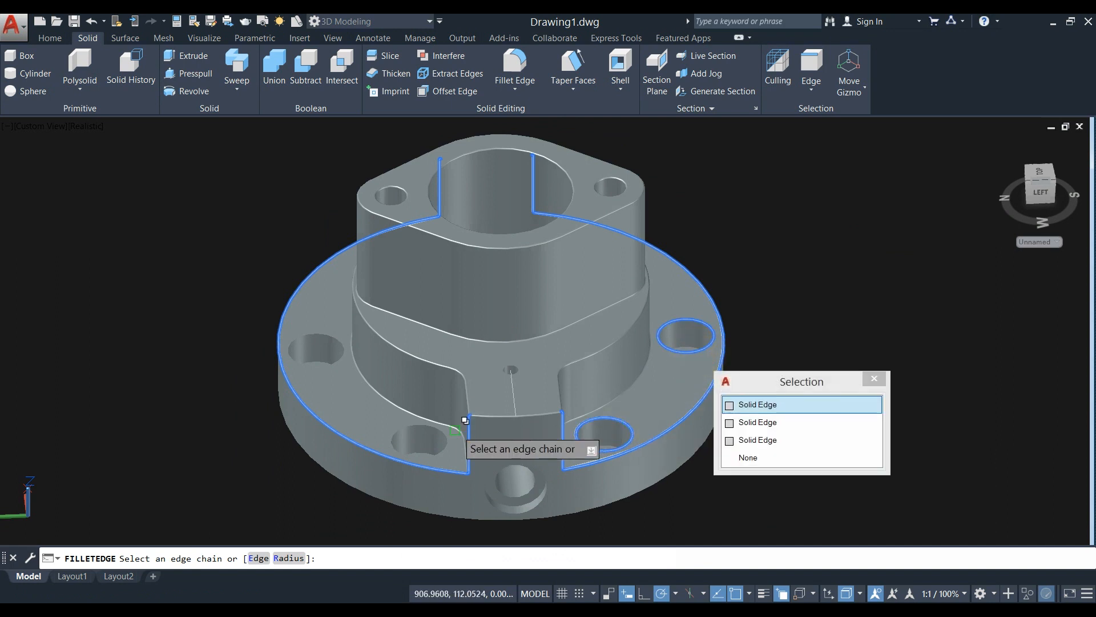
click(449, 436)
click(332, 367)
shift+middle_drag(549, 358, 873, 357)
shift+middle_drag(437, 369, 435, 372)
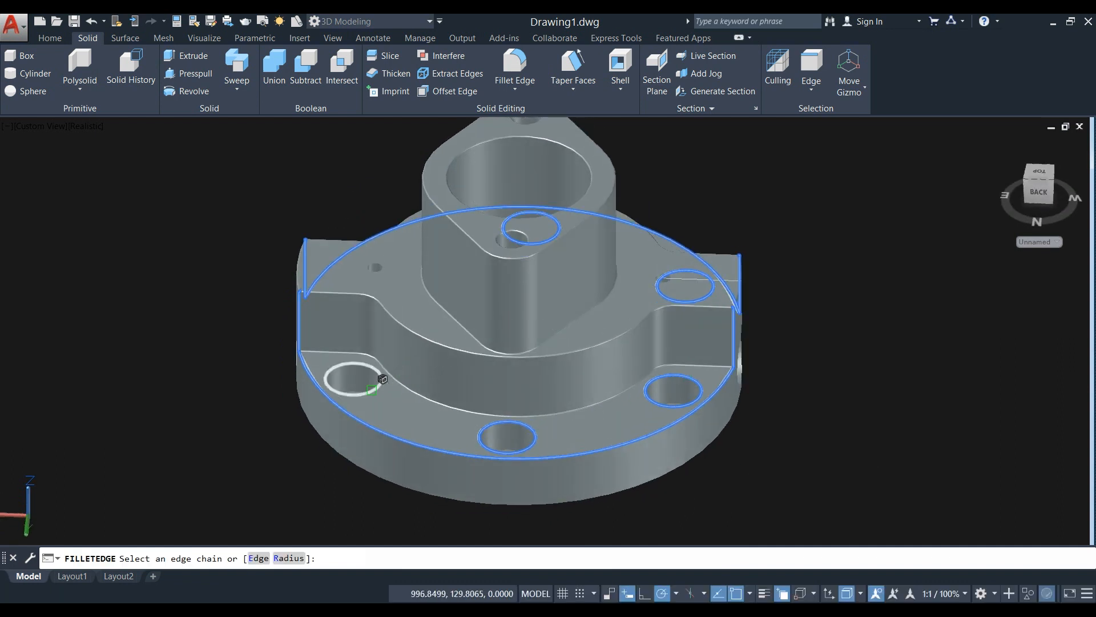
click(372, 390)
right_click(807, 330)
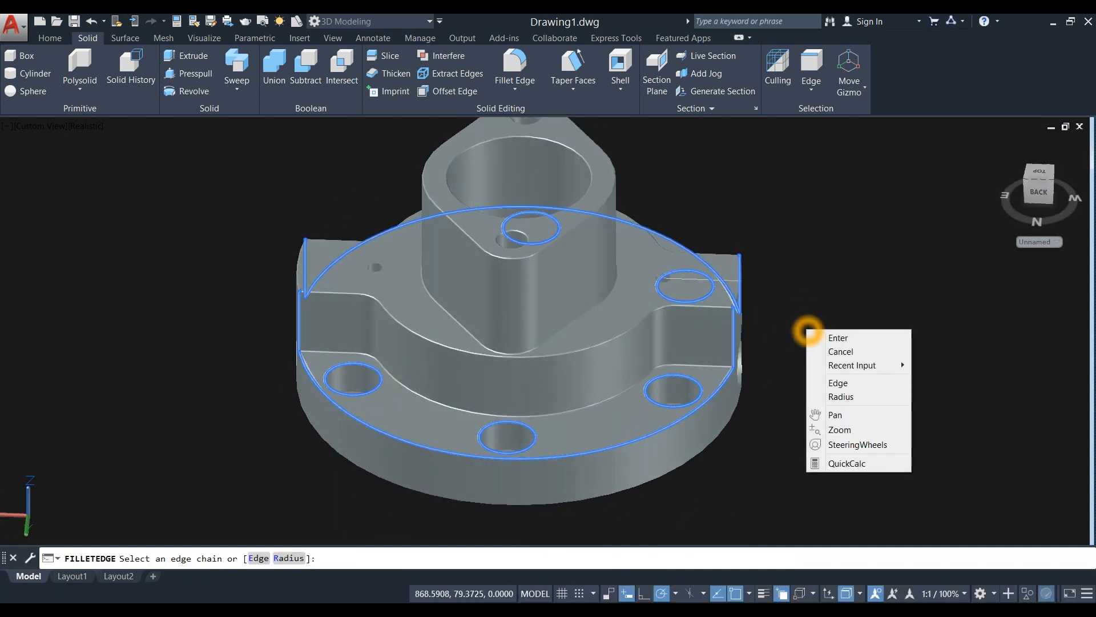
click(816, 338)
right_click(813, 338)
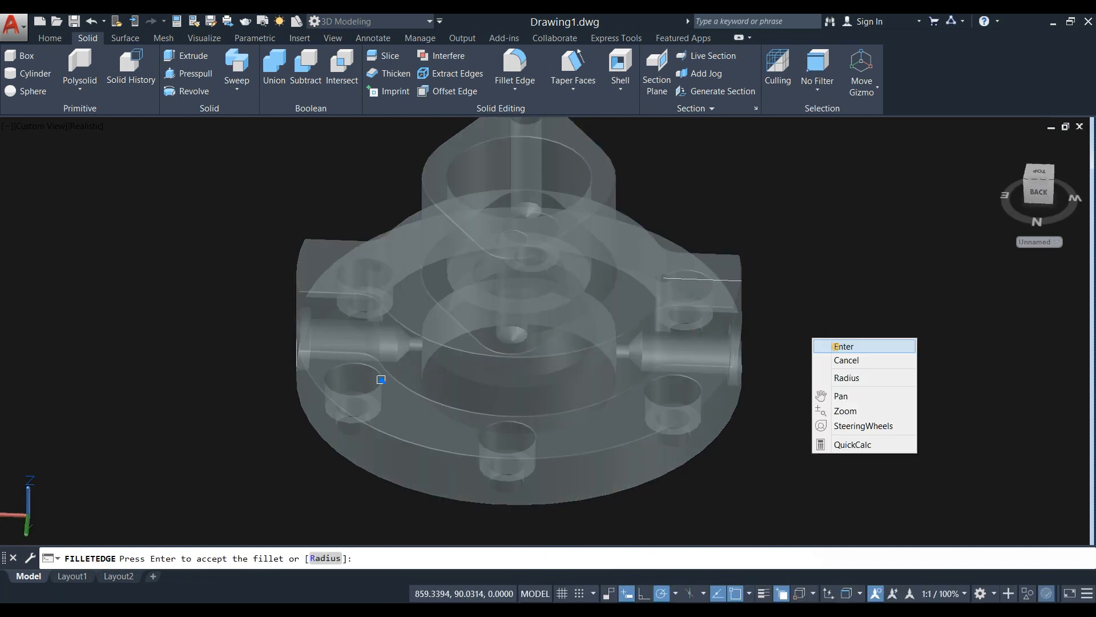
click(836, 347)
- Examine the filleted flange edge and hole rims up close and from the opposite side of the body
shift+middle_drag(817, 348, 543, 358)
scroll(504, 391, down, 4)
scroll(624, 352, up, 2)
scroll(480, 374, up, 3)
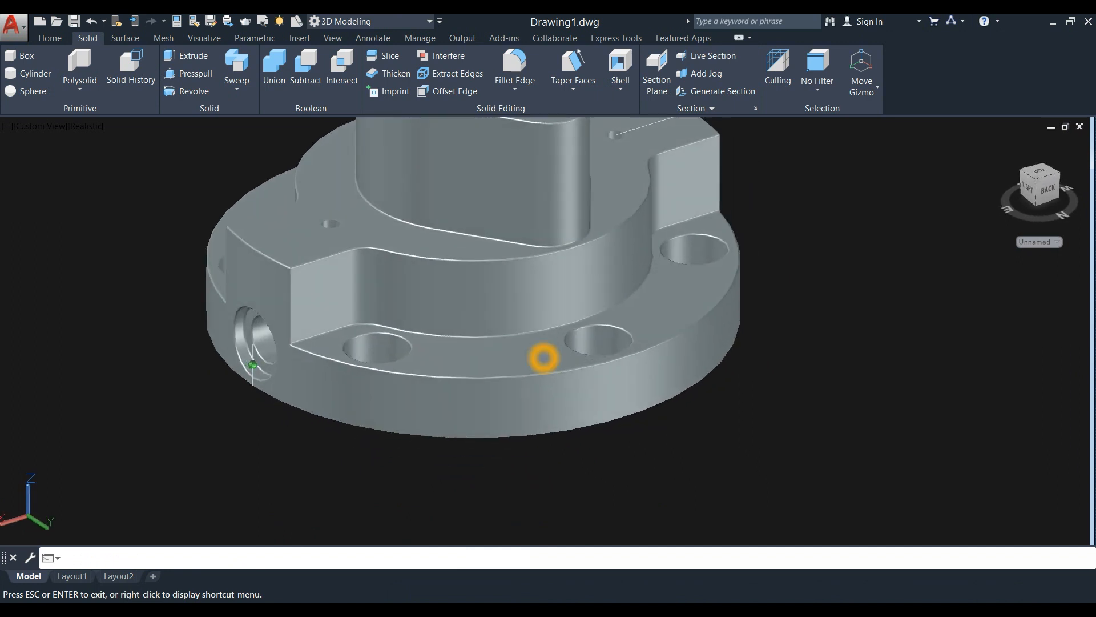
scroll(543, 358, down, 5)
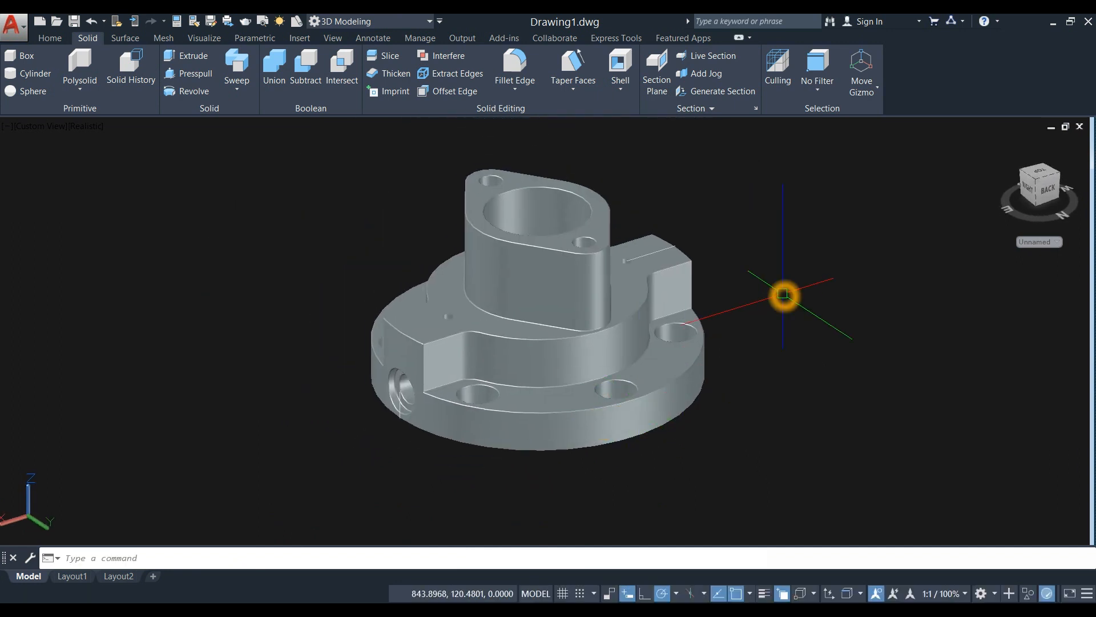